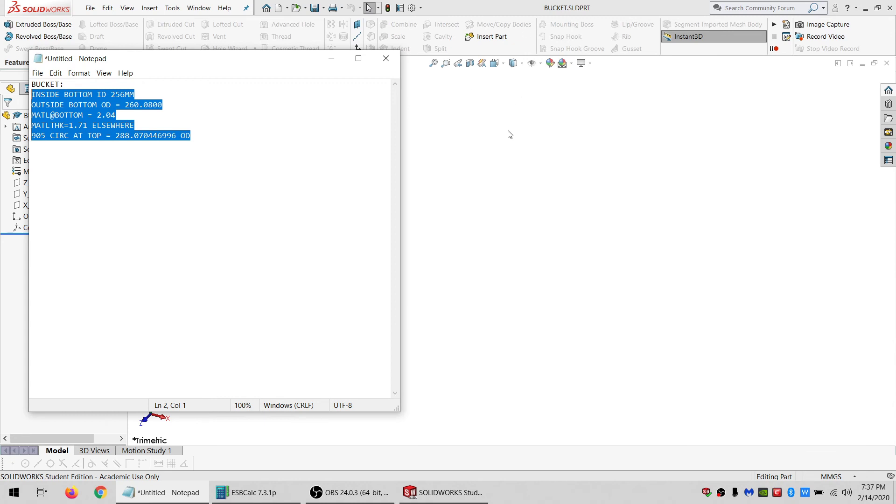
Open a new sketch on the X_ZERO plane.
left_click_drag(273, 63, 712, 95)
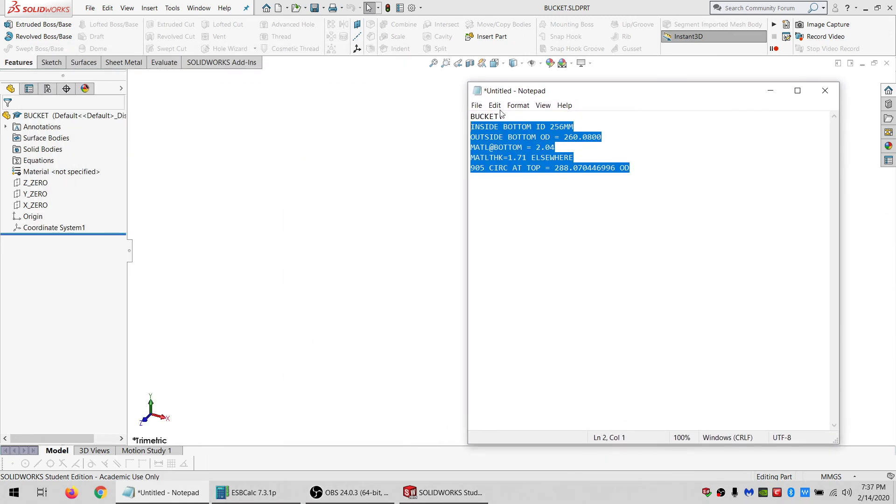
left_click_drag(468, 82, 499, 226)
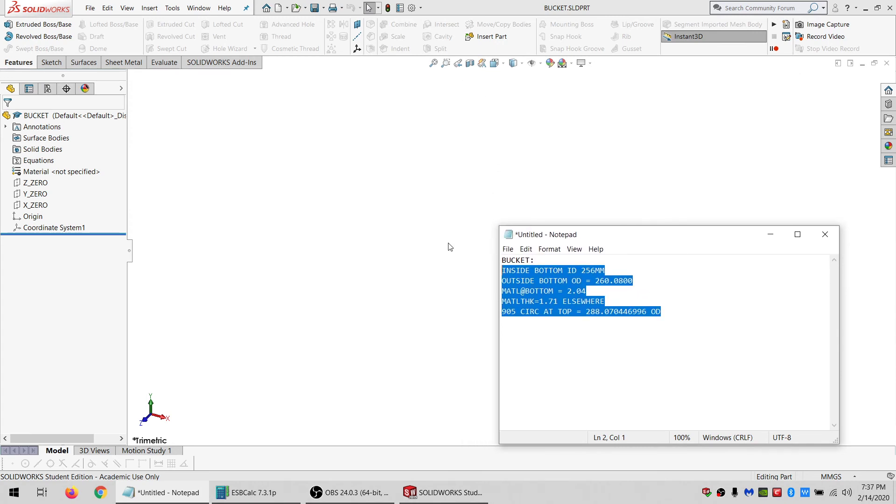
left_click(35, 205)
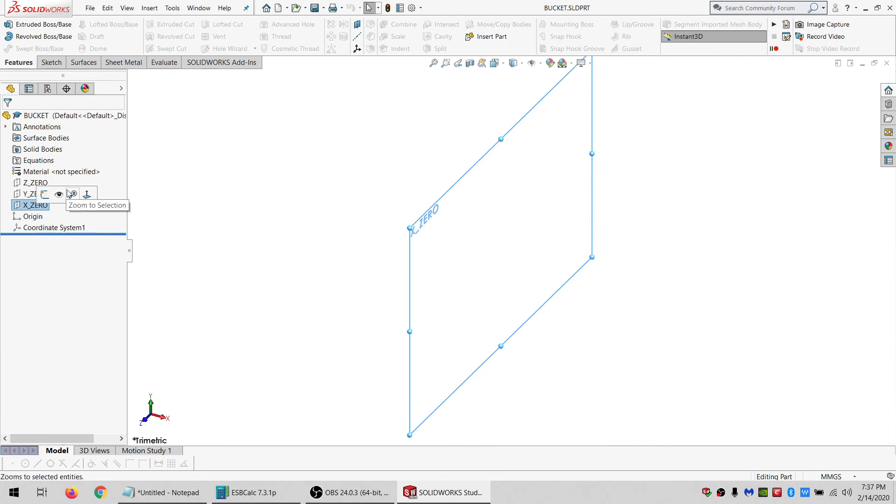
left_click(44, 195)
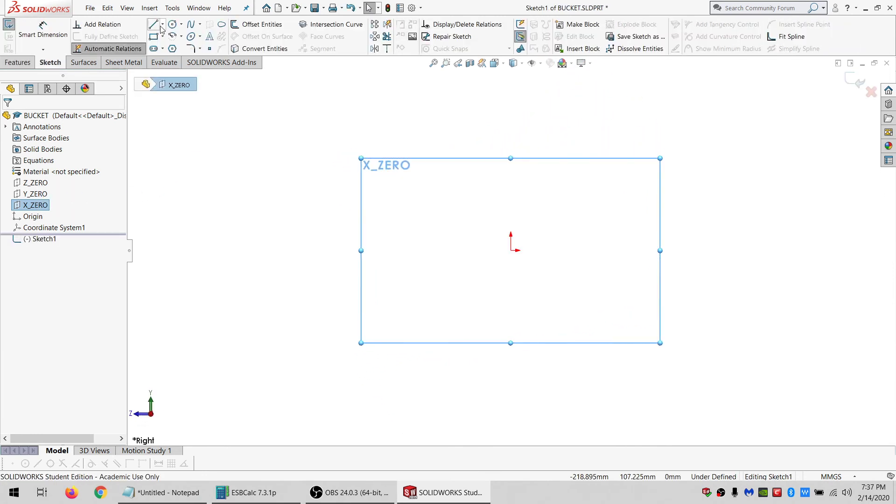
Sketch a closed four-sided outline from the origin with the Line tool: bottom edge, slanted side, top edge and a side back to the origin.
left_click(154, 24)
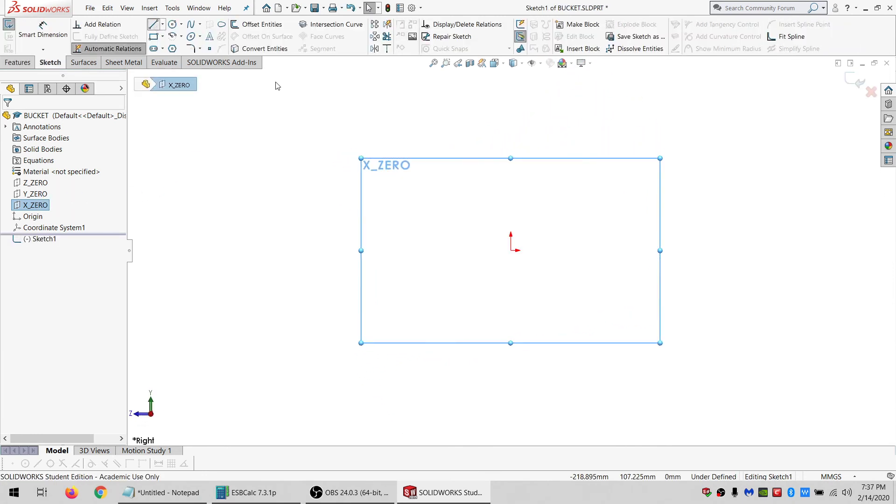
left_click(511, 251)
left_click(413, 250)
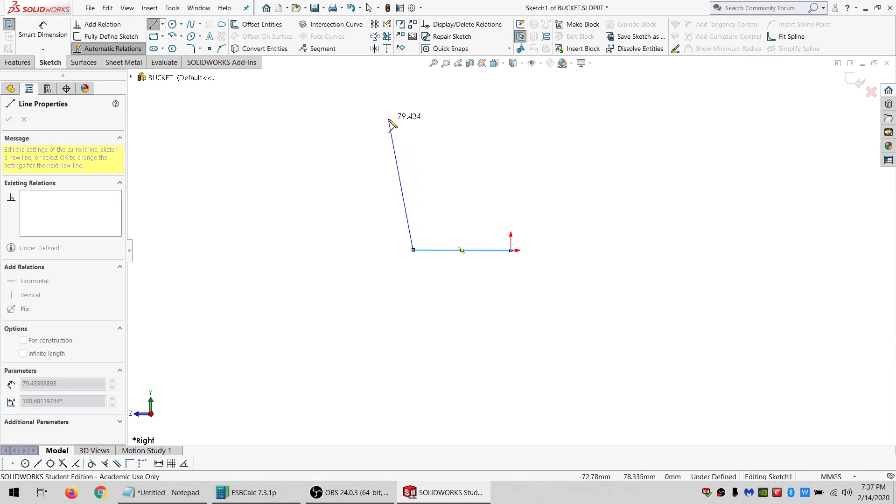
left_click(388, 99)
left_click(508, 99)
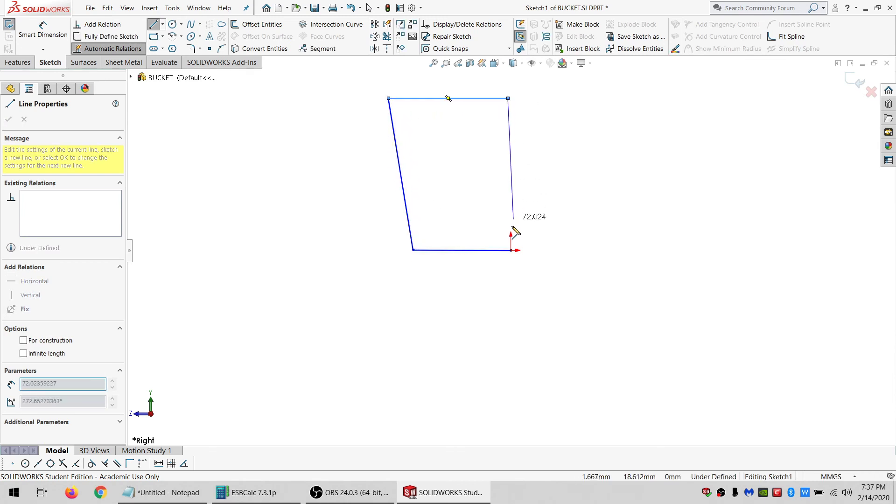
left_click(511, 250)
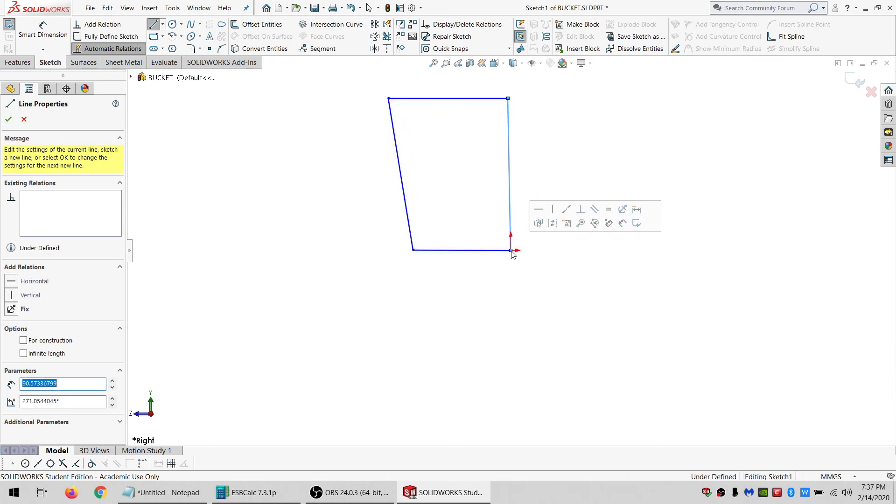
Make the side line running through the origin vertical.
key("Escape")
left_click(510, 200)
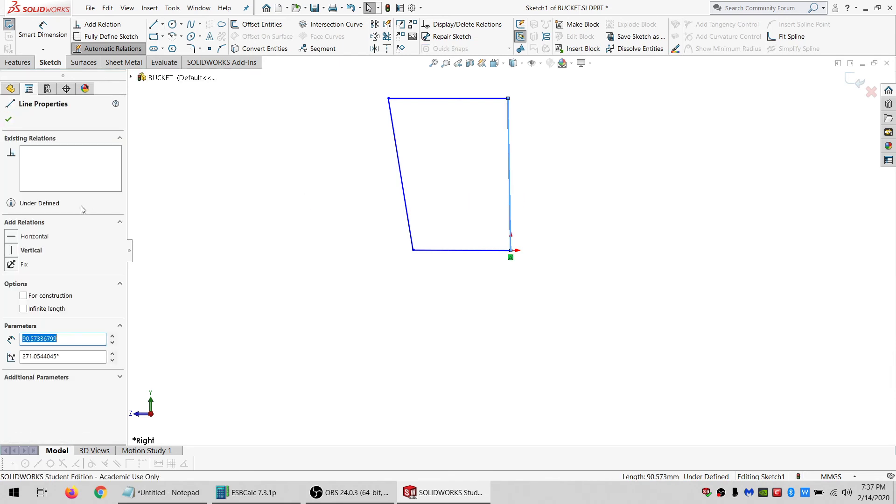
left_click(29, 250)
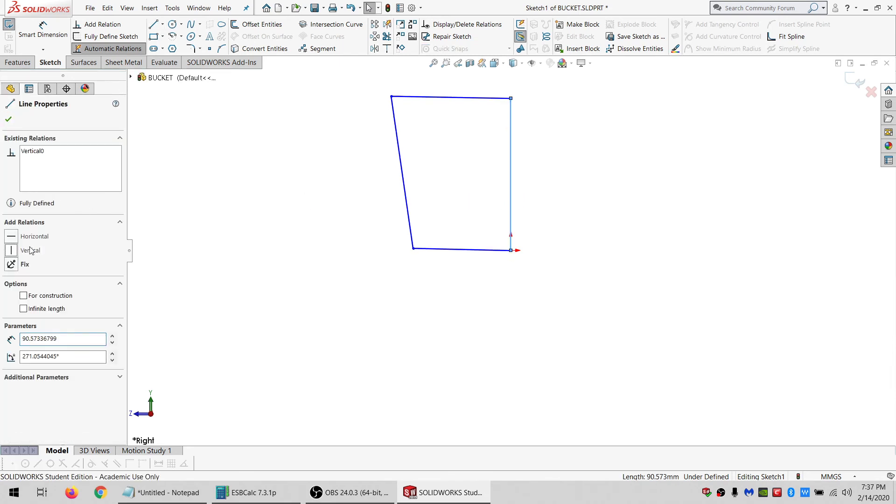
Make the top and bottom lines of the outline horizontal.
left_click(435, 251)
left_click(430, 98, "ctrl")
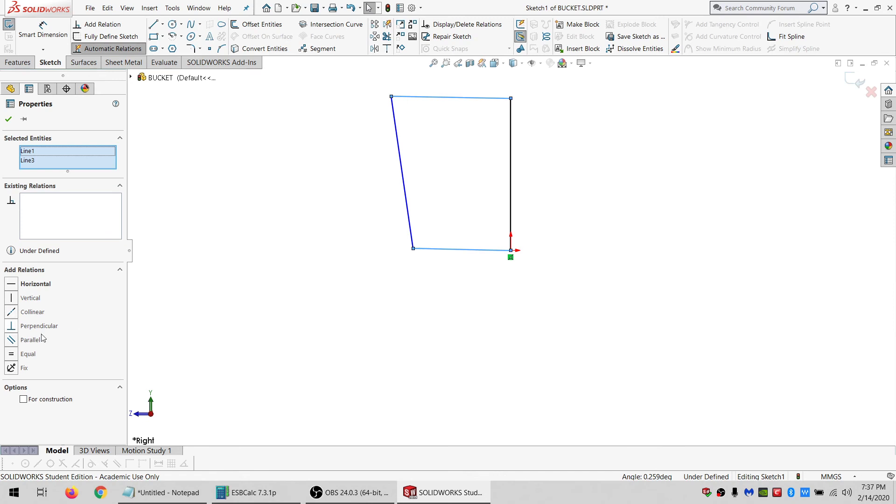
left_click(37, 284)
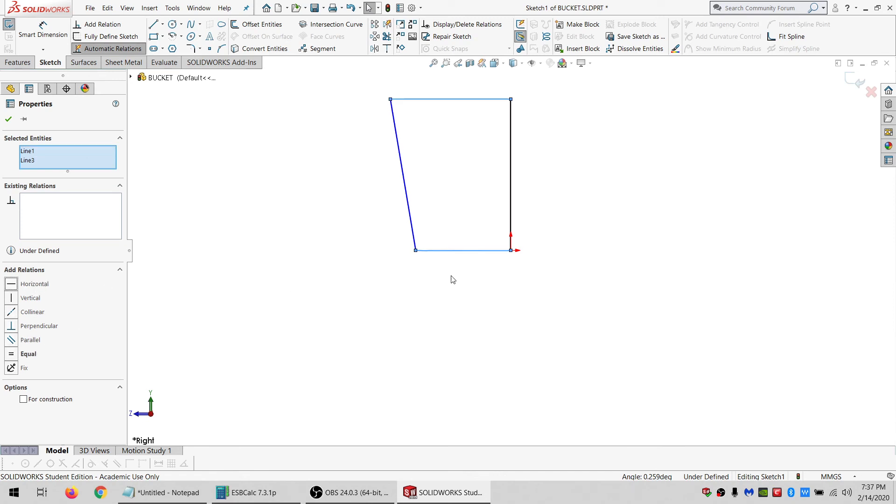
scroll(504, 240, "up", 3)
scroll(515, 199, "down", 2)
left_click(469, 225)
scroll(459, 293, "down", 2)
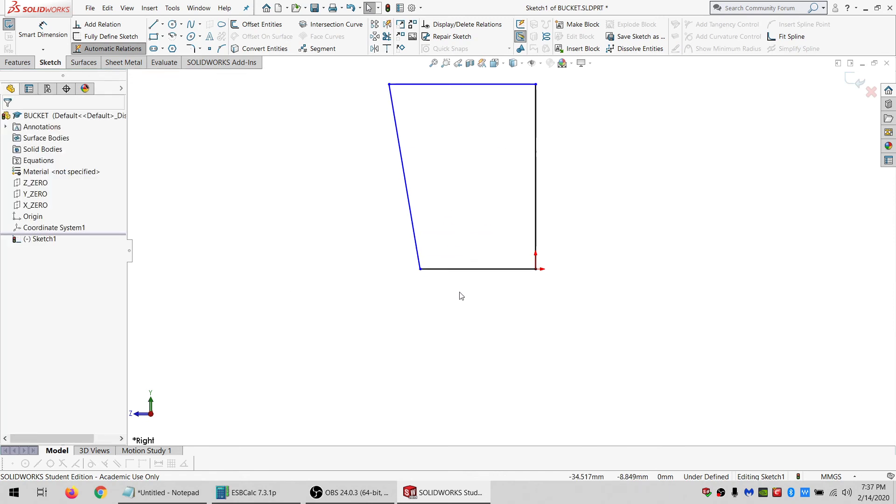
Copy the outside bottom OD value 260.0800 from the Notepad notes.
left_click(182, 497)
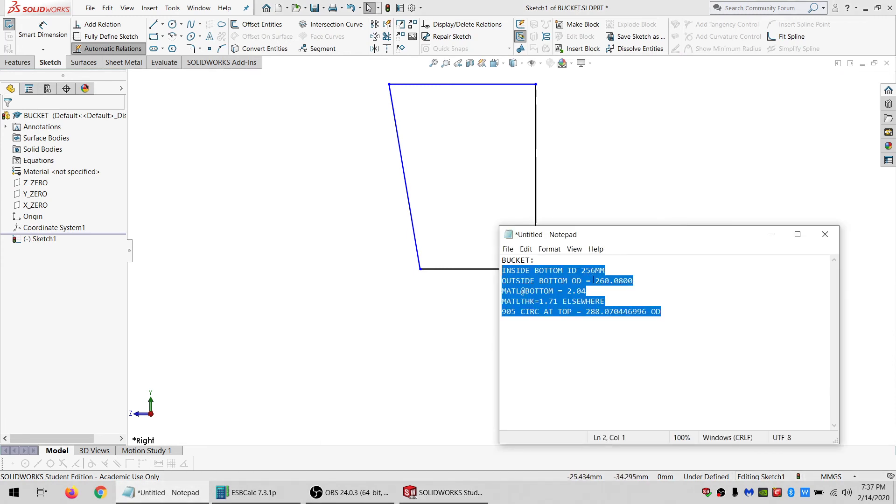
left_click(593, 280)
left_click_drag(593, 280, 639, 280)
key("ctrl+c")
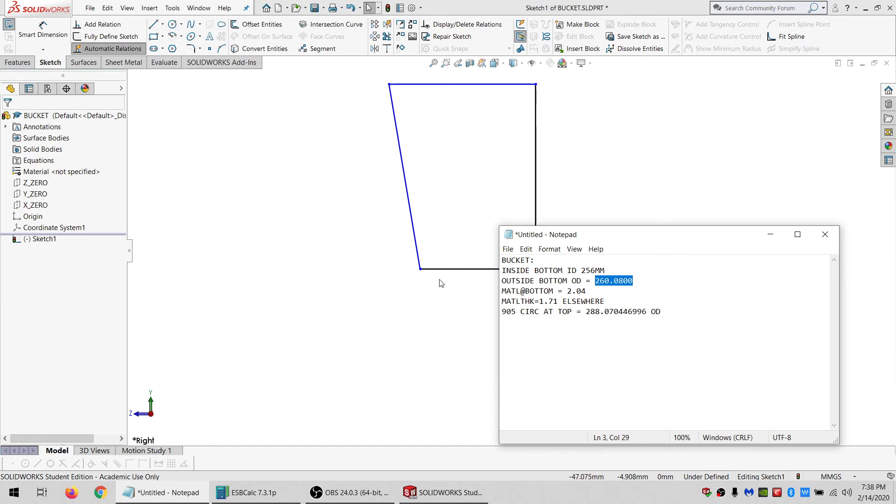
Convert the vertical line through the origin into a construction centreline.
left_click(226, 194)
left_click(43, 29)
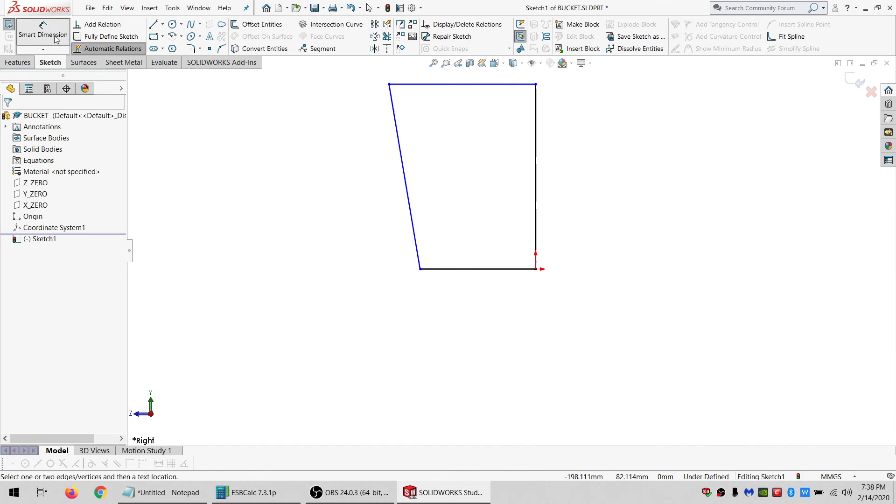
key("Escape")
left_click(537, 208)
left_click(38, 299)
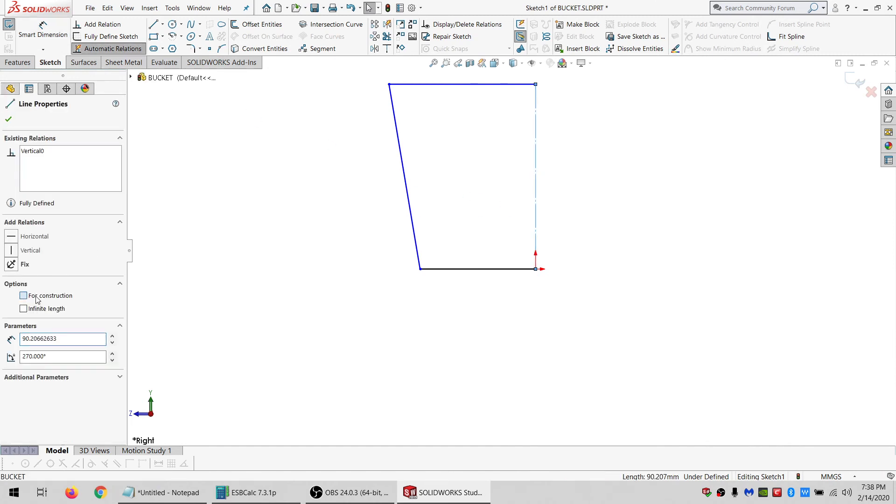
Dimension the bottom diameter from the bottom-left corner across the centreline as 260.0800 mm.
left_click(204, 120)
left_click(42, 29)
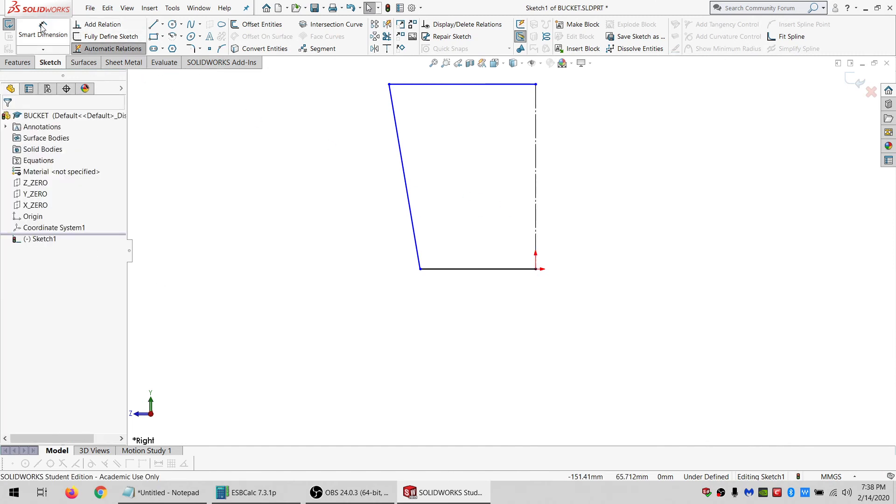
left_click(420, 269)
left_click(536, 248)
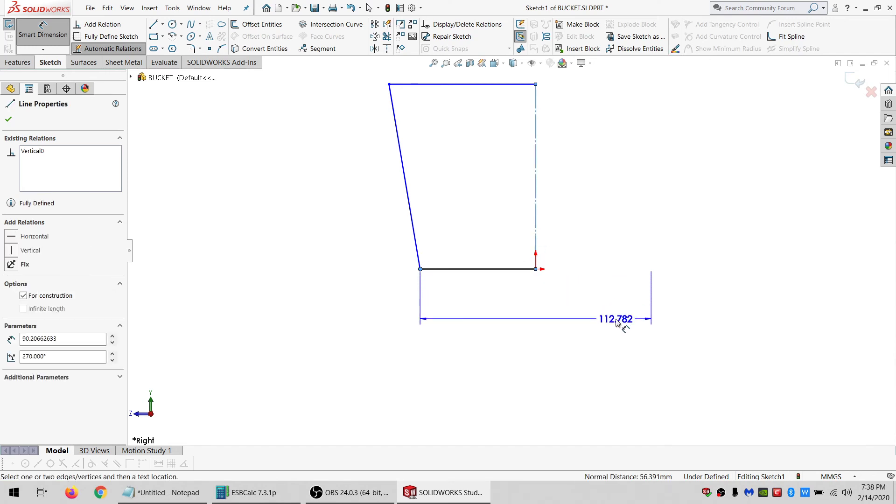
left_click(602, 321)
key("ctrl+v")
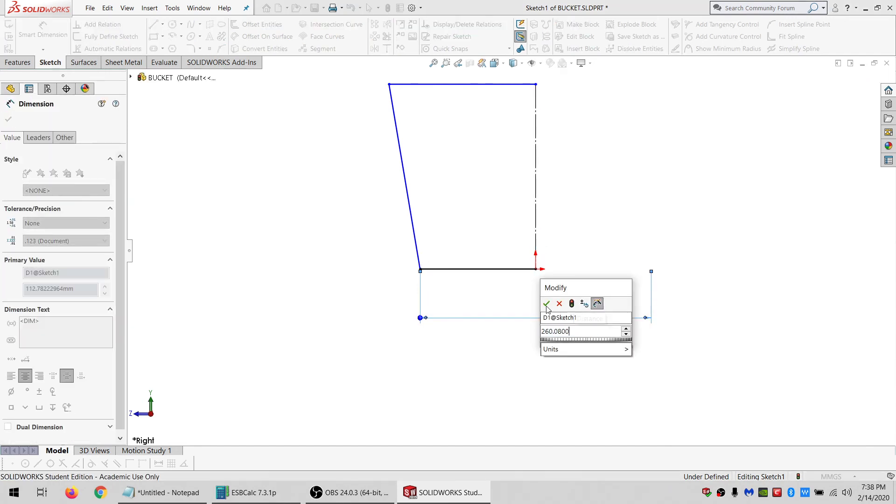
left_click(546, 303)
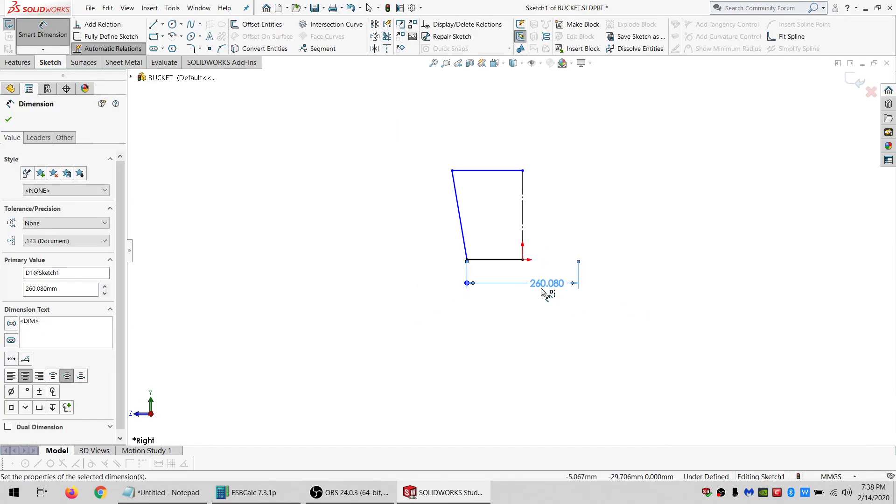
Copy the top circumference diameter value 288.070446996 from the Notepad notes.
left_click(191, 496)
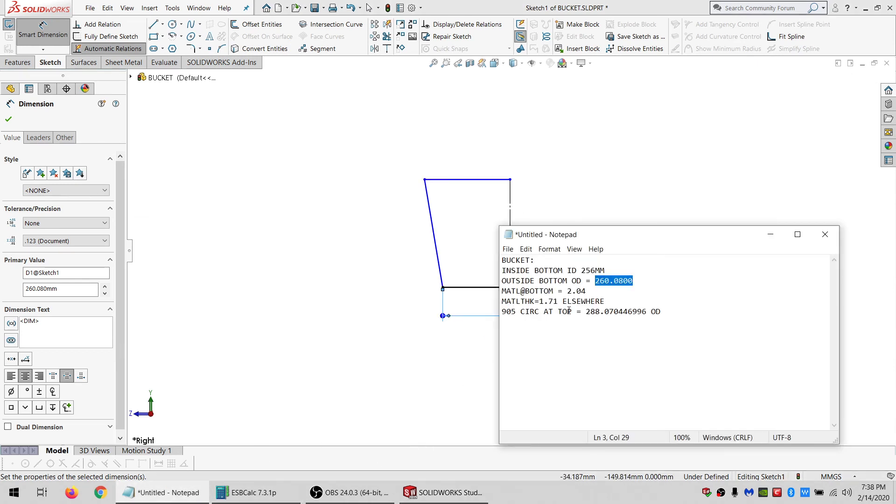
left_click_drag(586, 312, 647, 311)
key("ctrl+c")
left_click(282, 170)
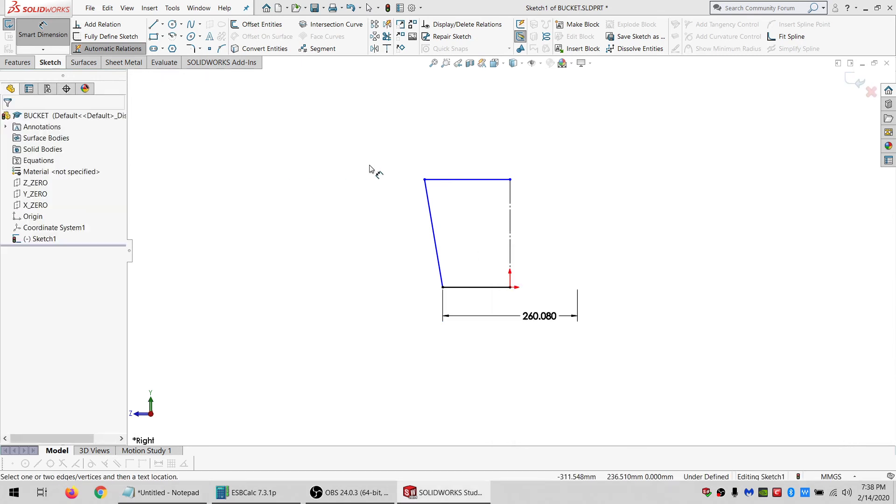
Dimension the top diameter from the top-left corner across the centreline as 288.070446996 mm.
left_click(511, 182)
left_click(511, 192)
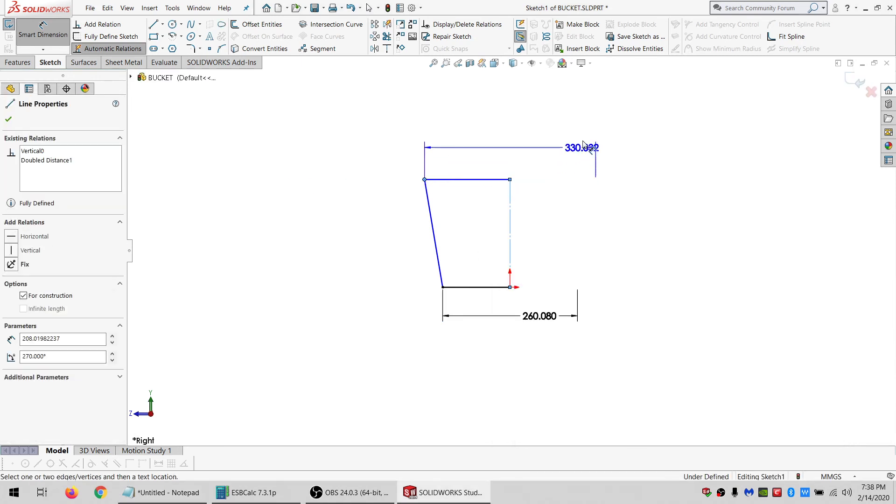
left_click(581, 136)
key("ctrl+v")
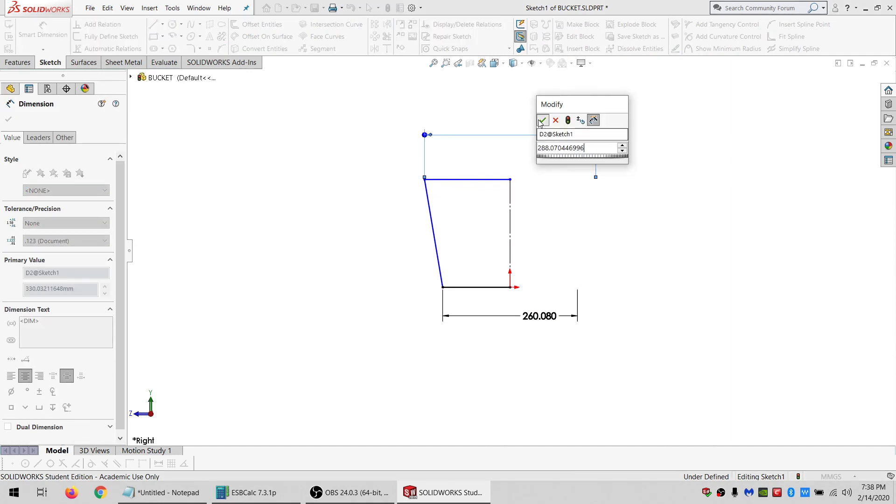
left_click(541, 121)
left_click(526, 167)
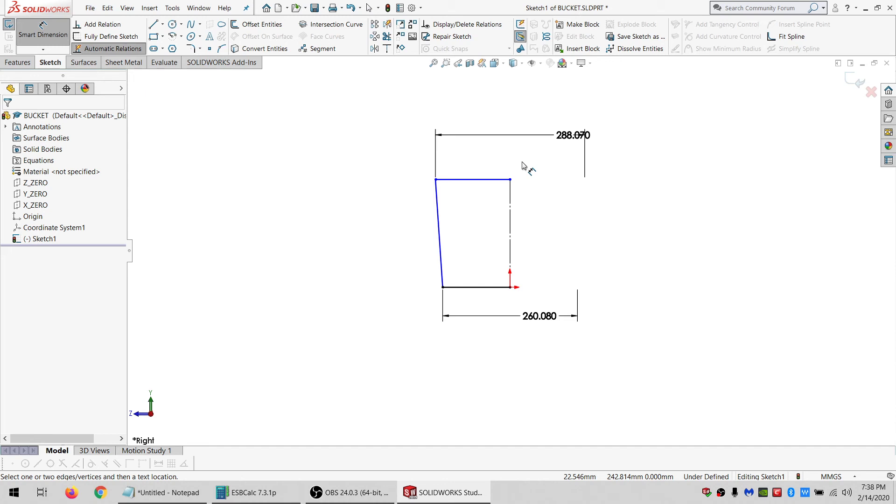
Dimension the slanted side's length as 296 mm.
left_click(438, 242)
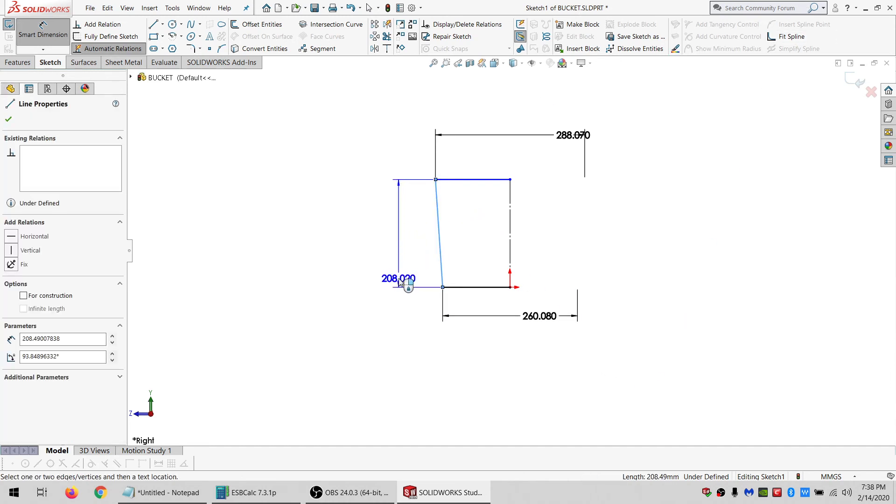
left_click(391, 306)
type("296")
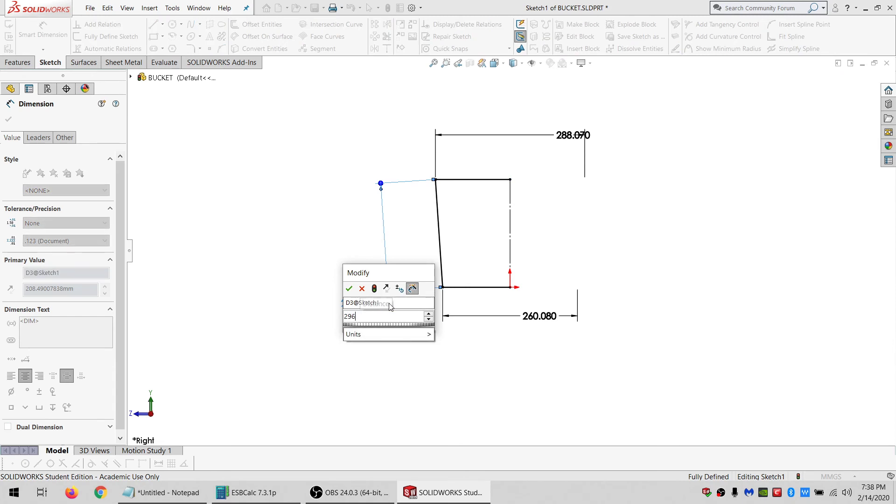
key("Return")
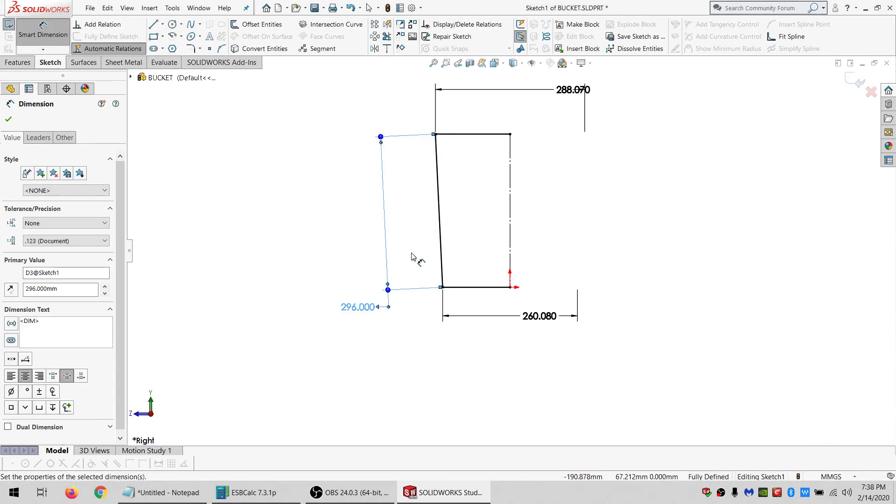
left_click(440, 256)
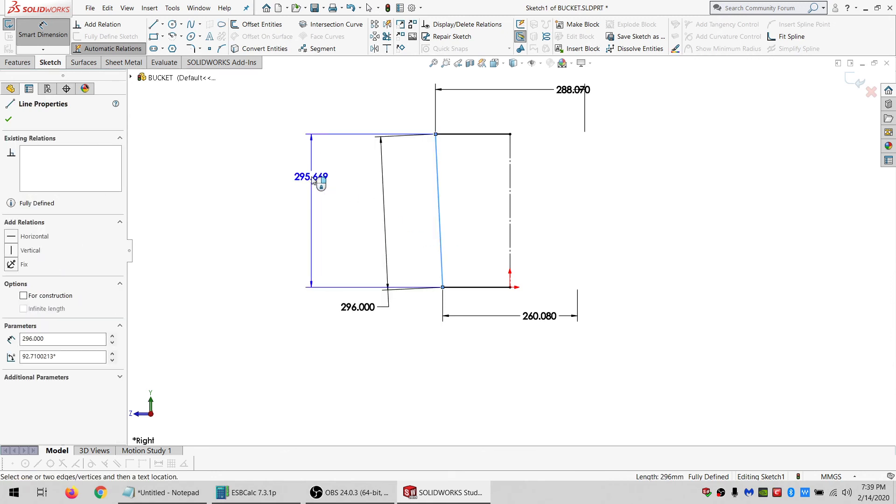
key("Escape")
scroll(415, 250, "up", 2)
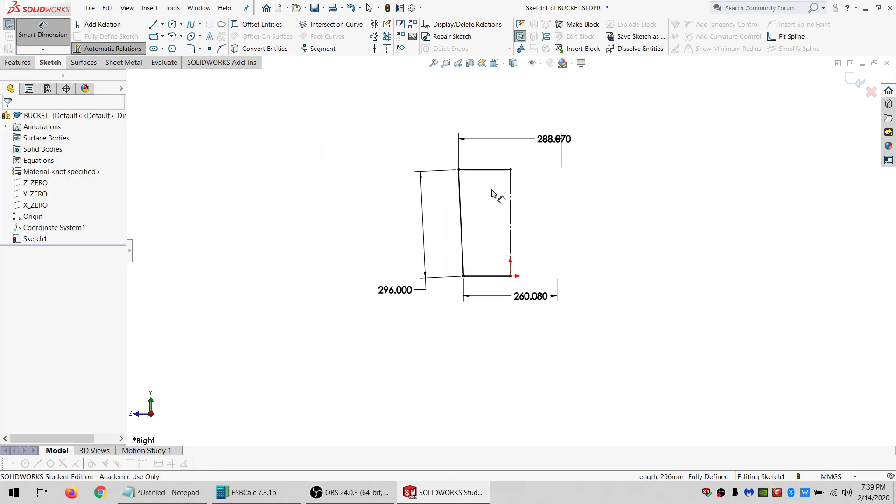
scroll(492, 193, "down", 3)
scroll(557, 235, "down", 2)
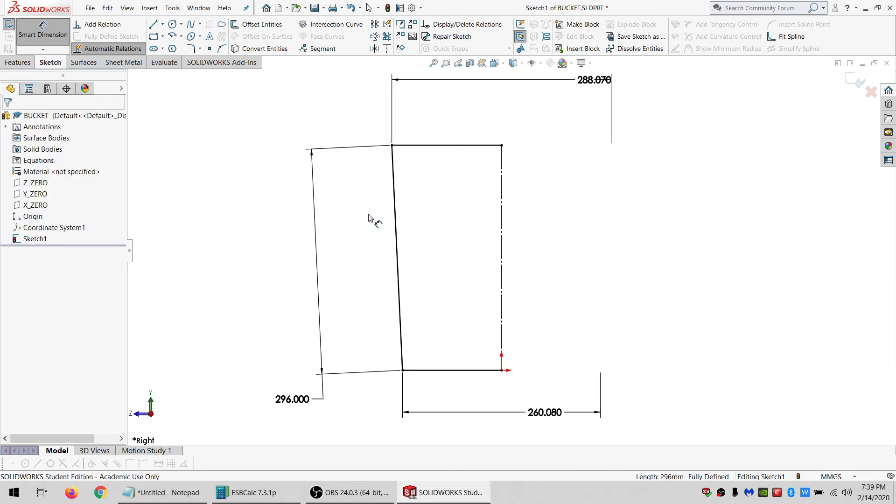
key("Escape")
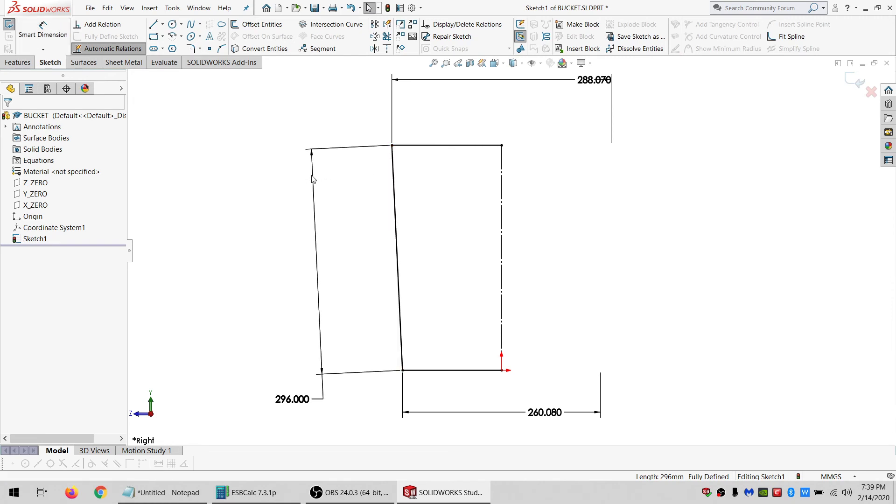
left_click(501, 169)
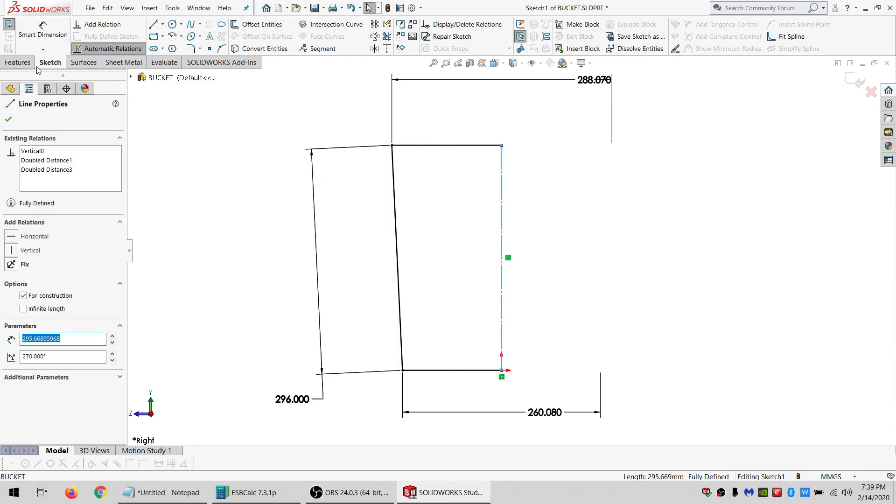
left_click(17, 63)
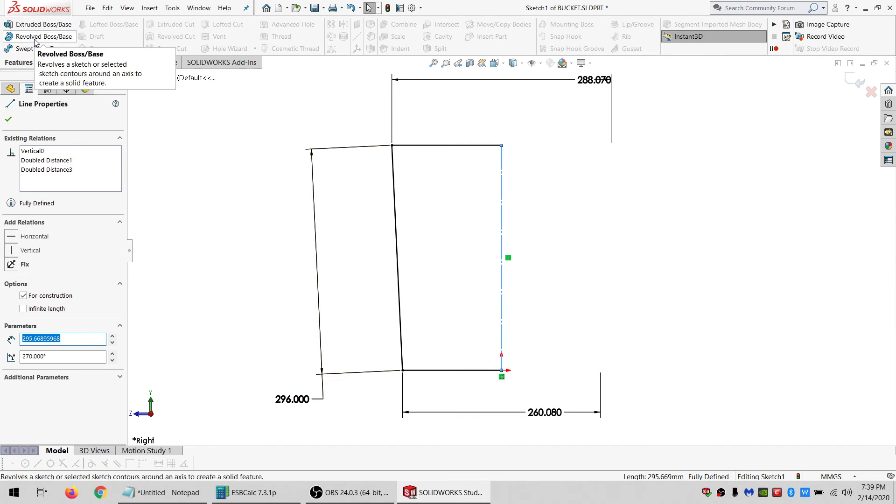
left_click(170, 124)
left_click(50, 62)
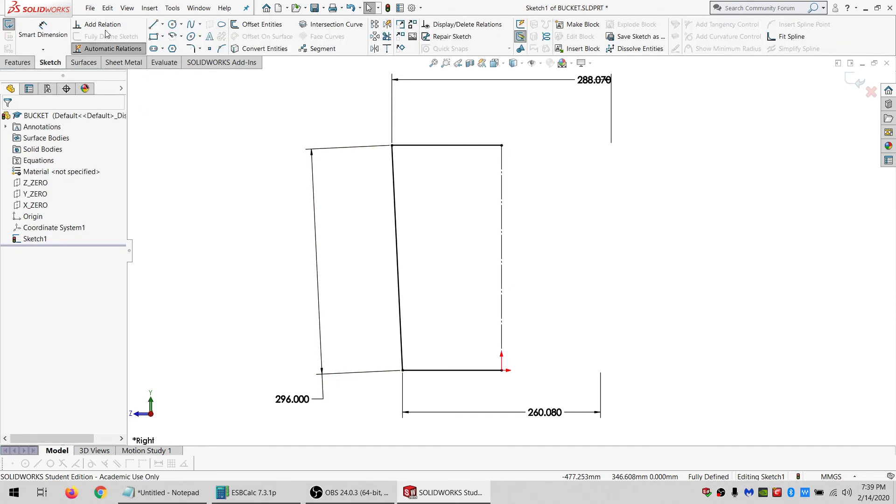
Draw an inner profile with lines starting on the centreline, running along the inside of the wall and back to the centreline.
left_click(153, 24)
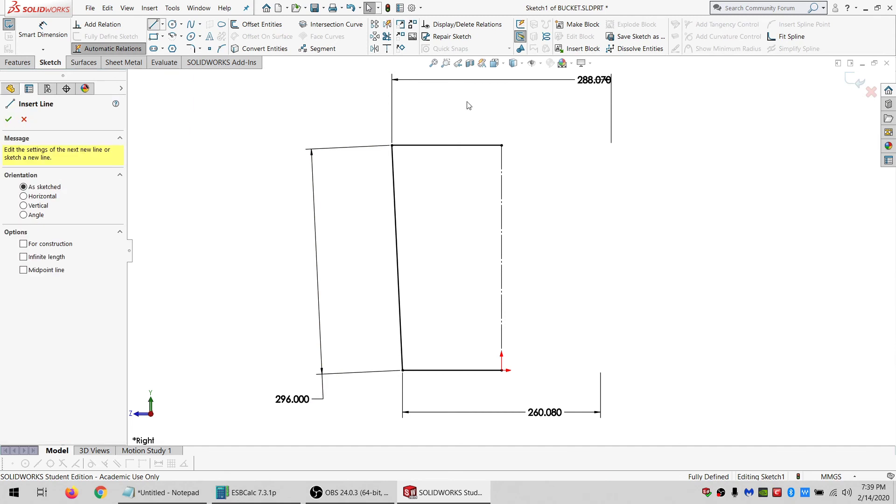
left_click(502, 145)
left_click(502, 161)
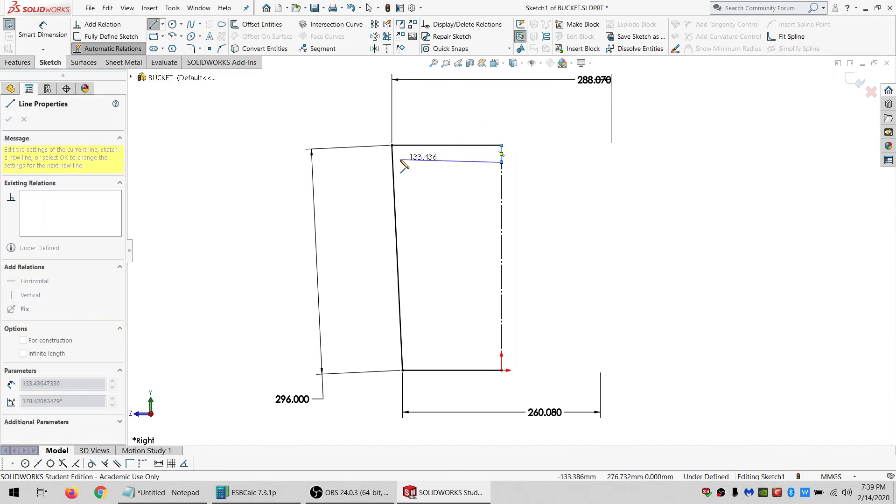
left_click(400, 159)
left_click(410, 355)
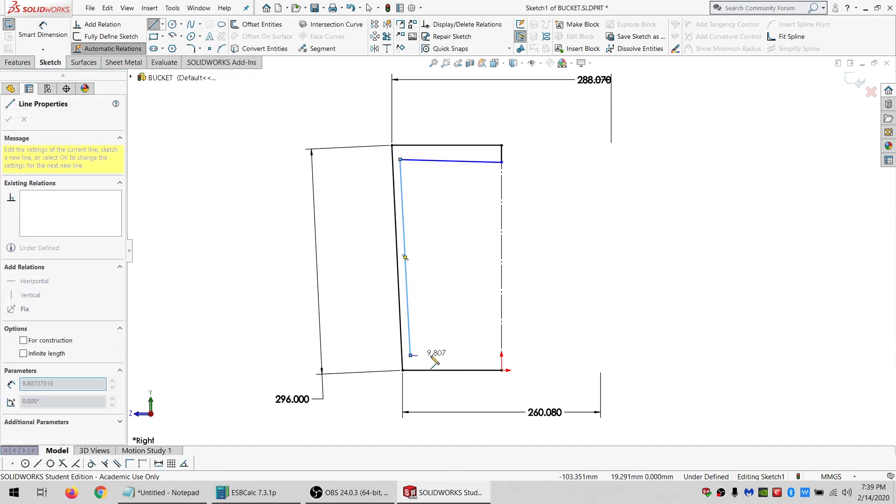
left_click(501, 350)
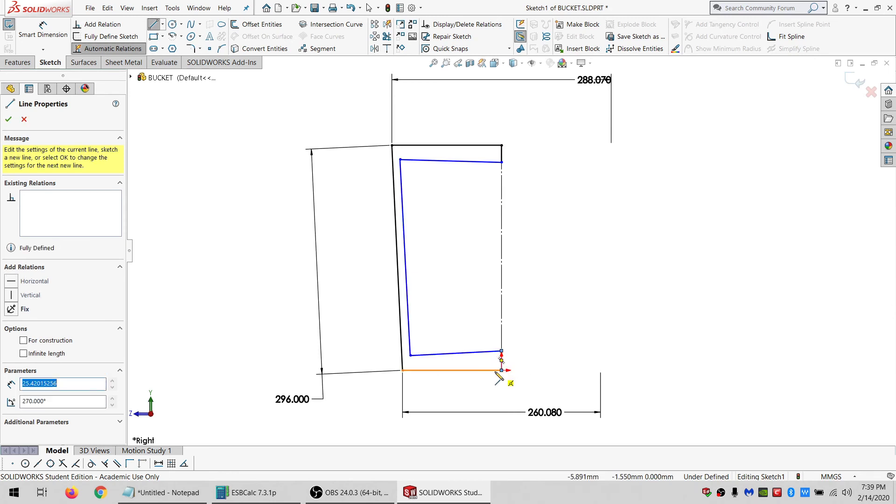
key("Escape")
Make the inner profile's top and bottom lines horizontal.
left_click(471, 162)
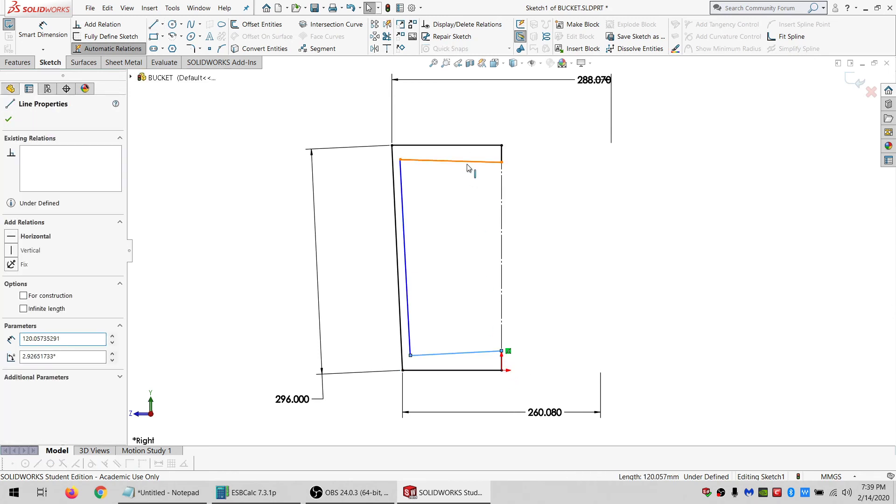
left_click(468, 162, "ctrl")
left_click(30, 289)
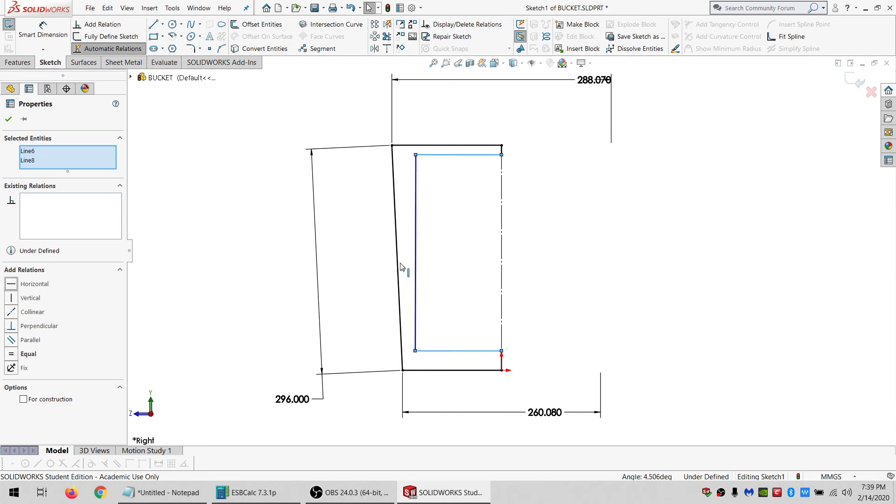
Make the inner slanted wall line parallel to the outer slanted side.
left_click_drag(424, 225, 365, 255)
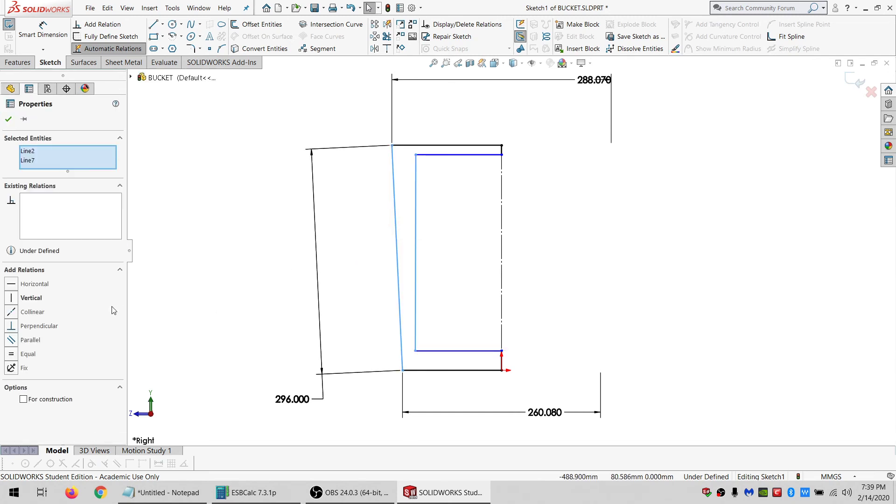
left_click(30, 340)
key("Escape")
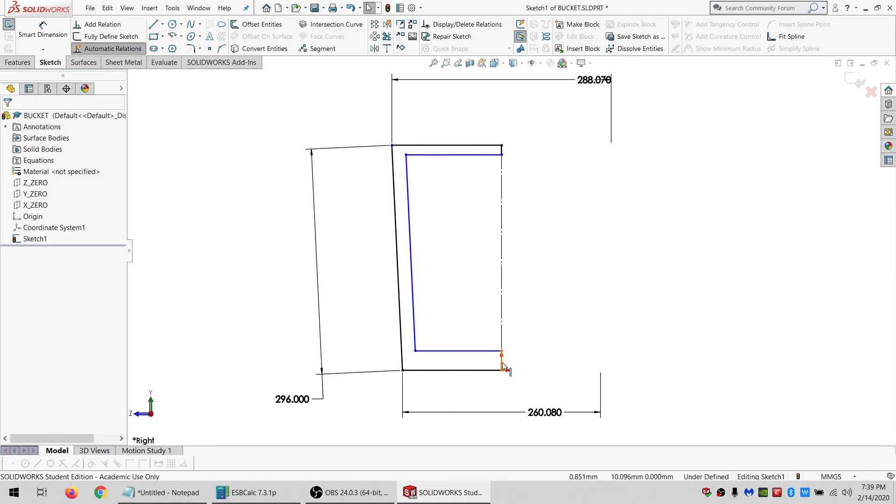
Make the two short segments on the centreline at the top and bottom equal in length.
left_click(502, 362)
left_click(502, 149)
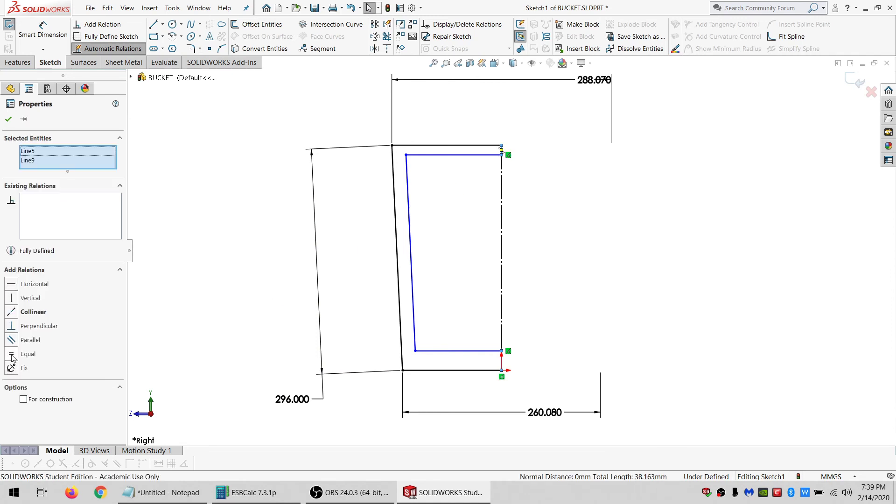
left_click(13, 357)
left_click(243, 221)
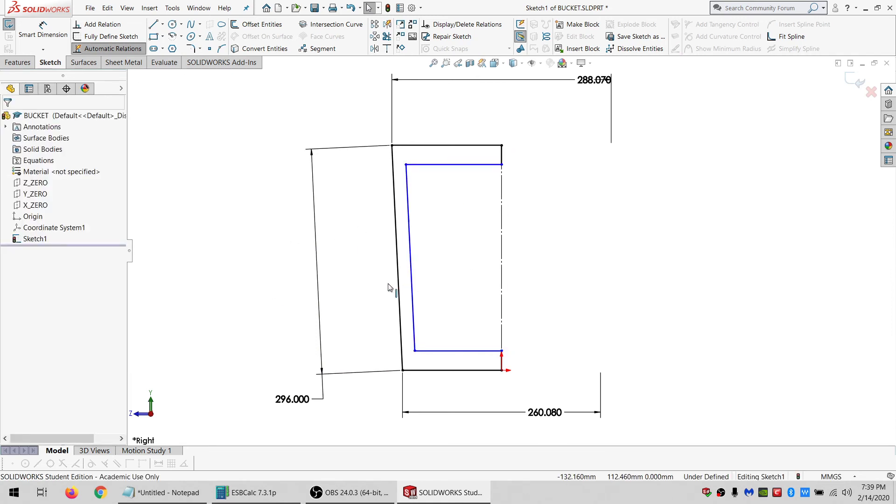
Dimension the gap between the top edge and the inner top line as 1 mm.
left_click(25, 32)
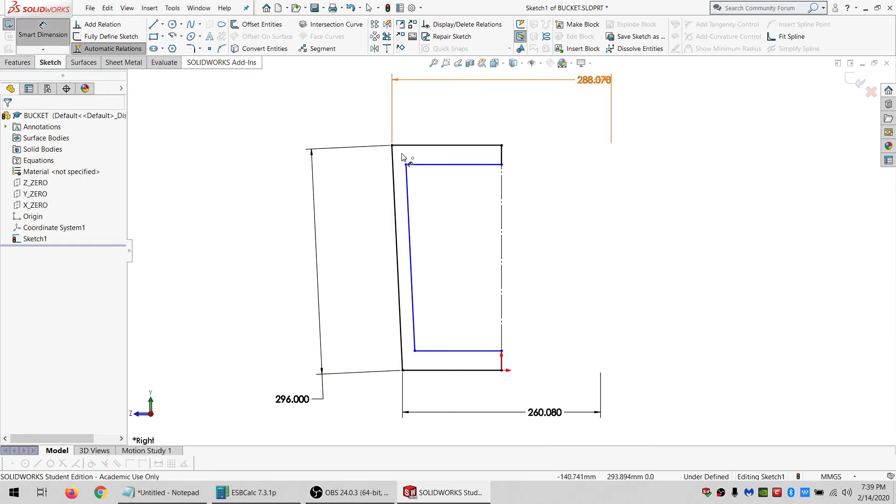
left_click(502, 164)
left_click(485, 146)
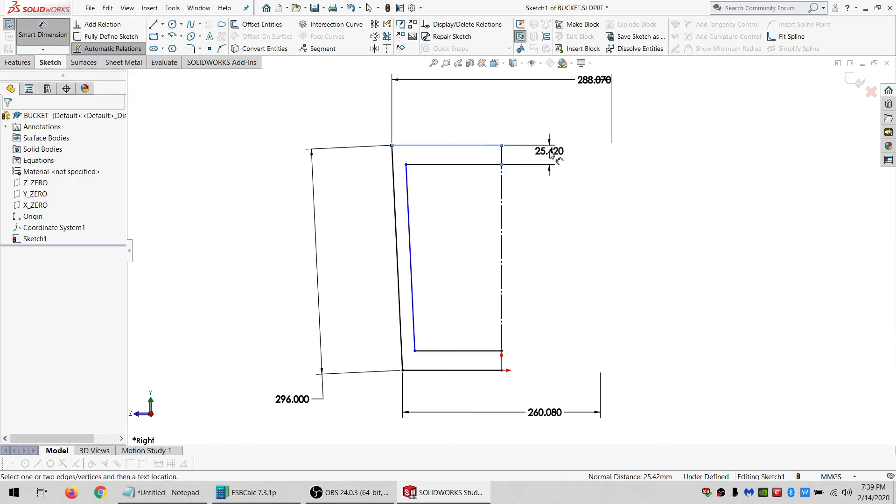
left_click(549, 153)
type("1")
key("Return")
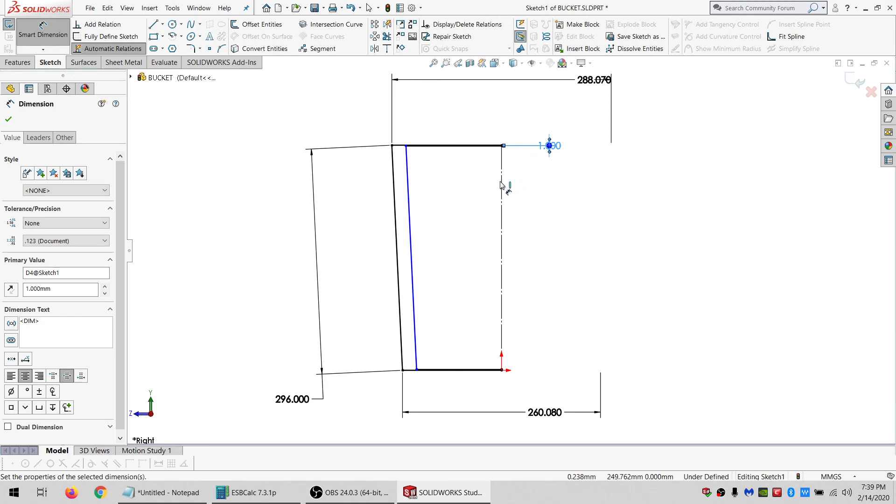
key("Escape")
Review the material thickness values in the Notepad notes.
left_click(256, 493)
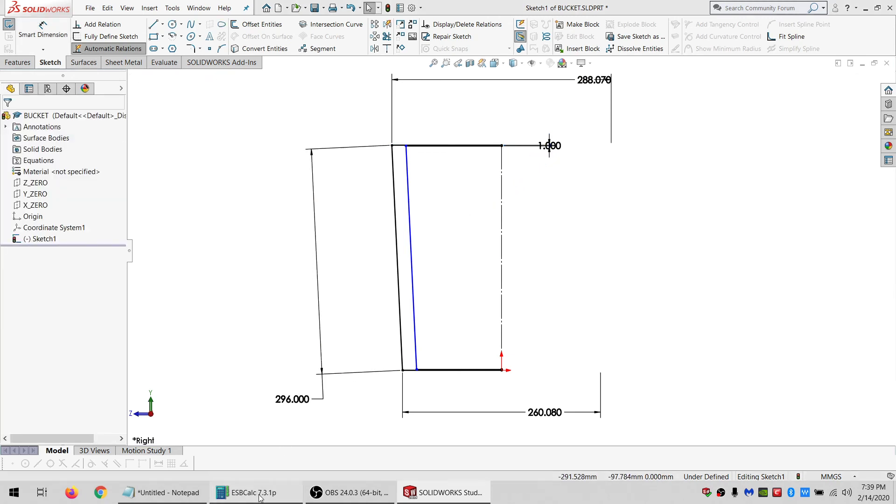
left_click(164, 492)
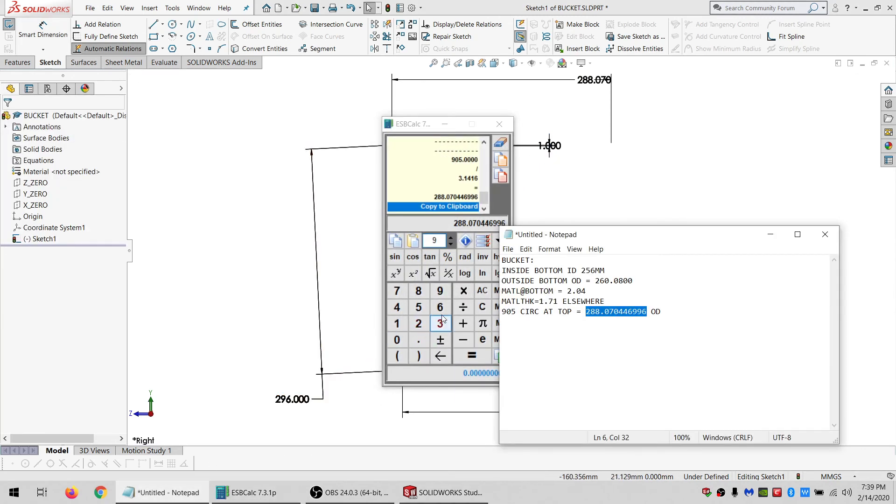
left_click(301, 282)
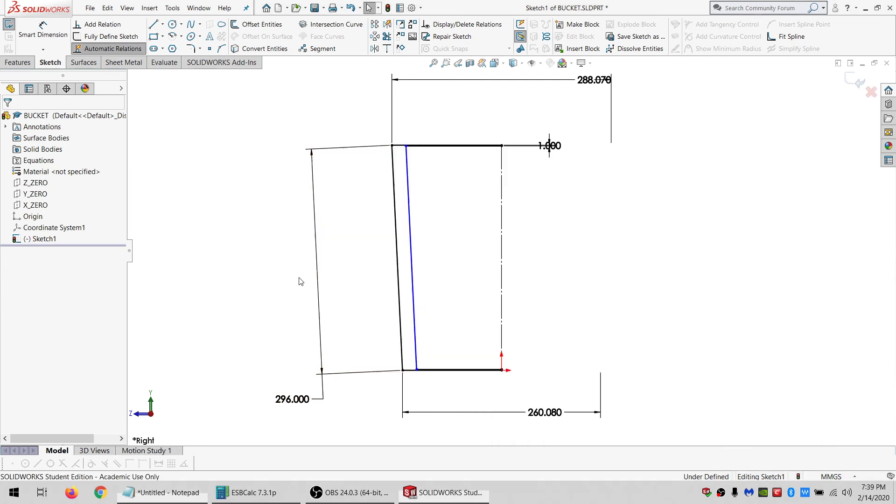
Dimension the wall thickness between the outer and inner slanted lines as 1.71 mm.
left_click(39, 24)
left_click(409, 201)
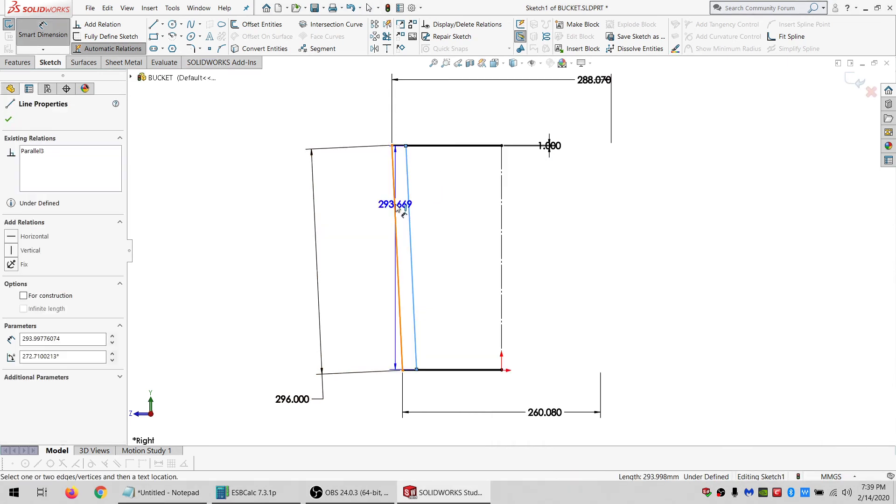
left_click(398, 258)
left_click(357, 126)
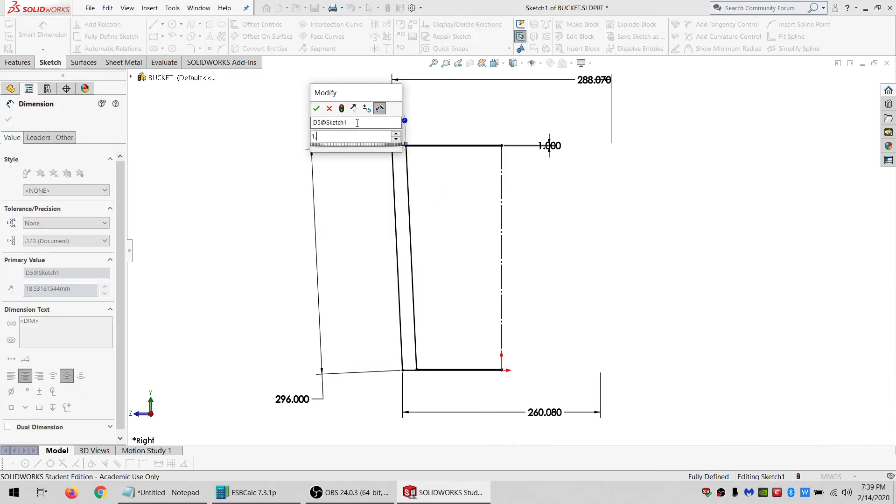
type("1.71")
key("Return")
key("Escape")
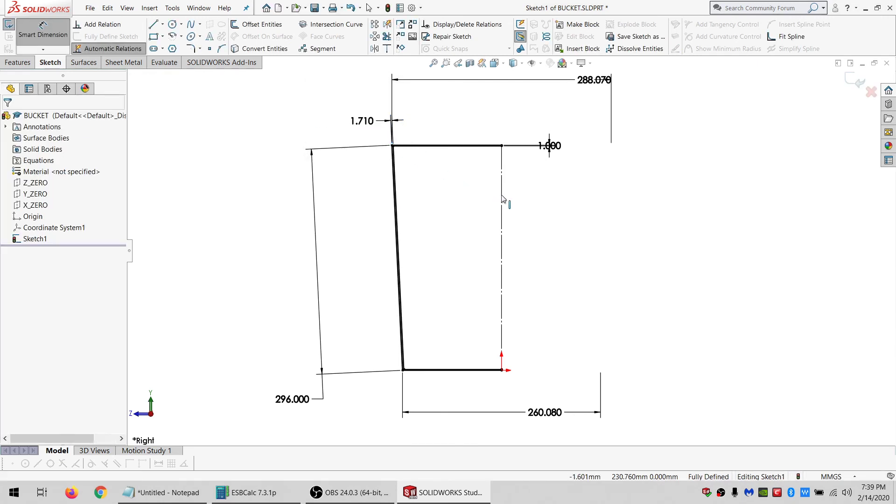
Revolve the sketch profile 360 degrees around the centreline.
left_click(502, 195)
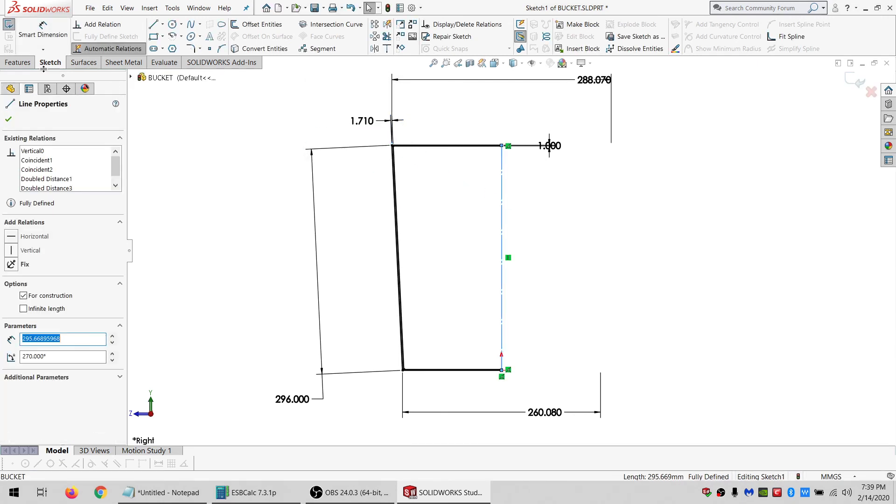
left_click(17, 62)
left_click(40, 37)
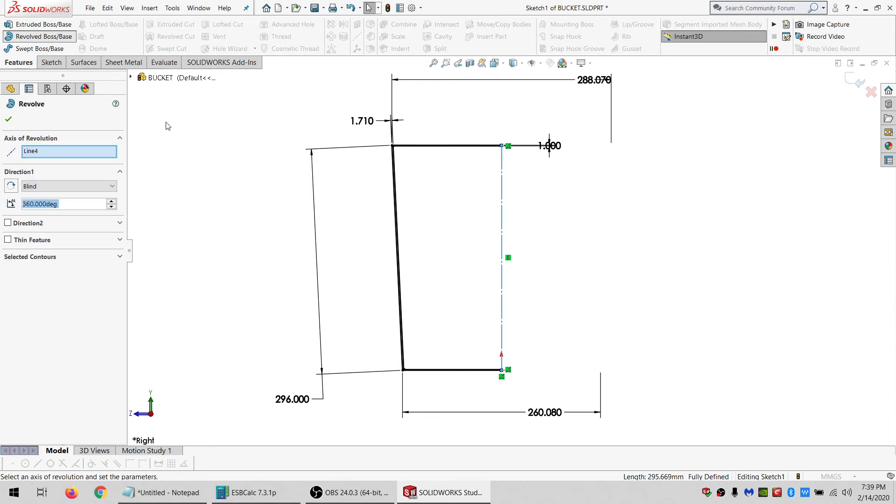
left_click(9, 119)
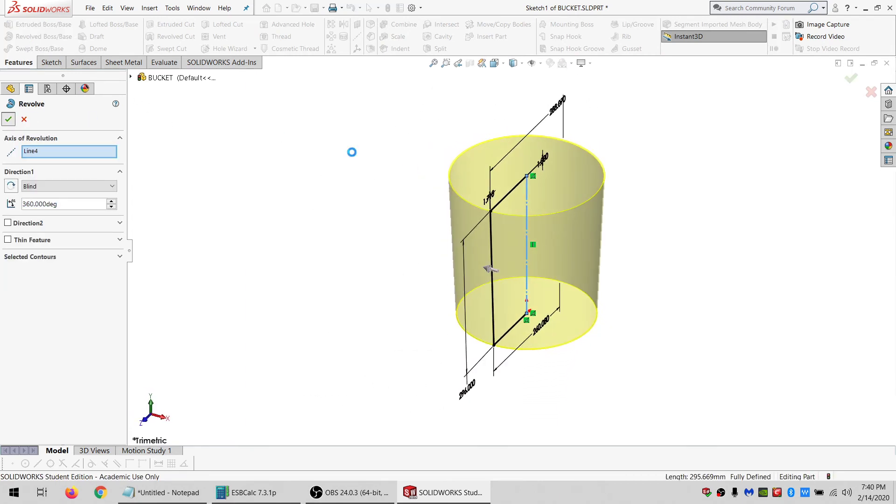
middle_click_drag(534, 243, 498, 206)
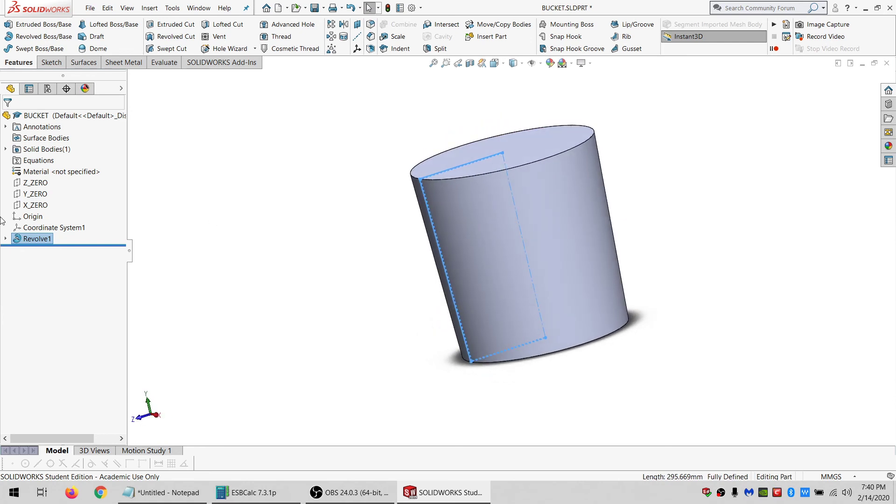
Edit the revolve's sketch and convert the lines along the top opening to construction geometry.
right_click(27, 240)
left_click(46, 214)
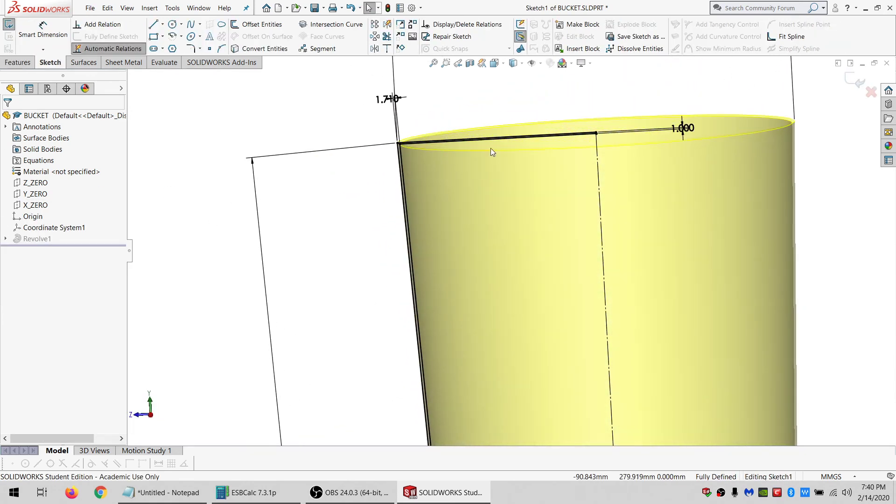
mouse_move(676, 73)
left_mouse_down()
mouse_move(557, 93)
mouse_move(606, 216)
mouse_move(578, 224)
left_mouse_up()
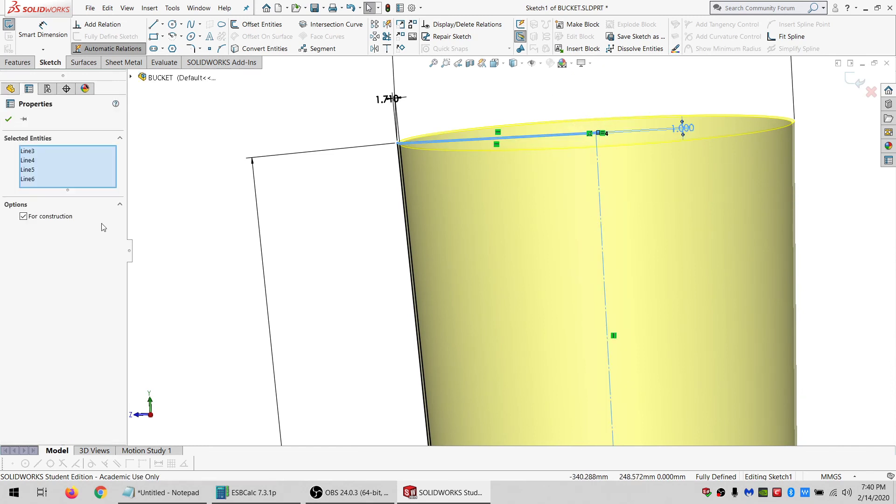
left_click(43, 219)
left_click(61, 218)
left_click(240, 98)
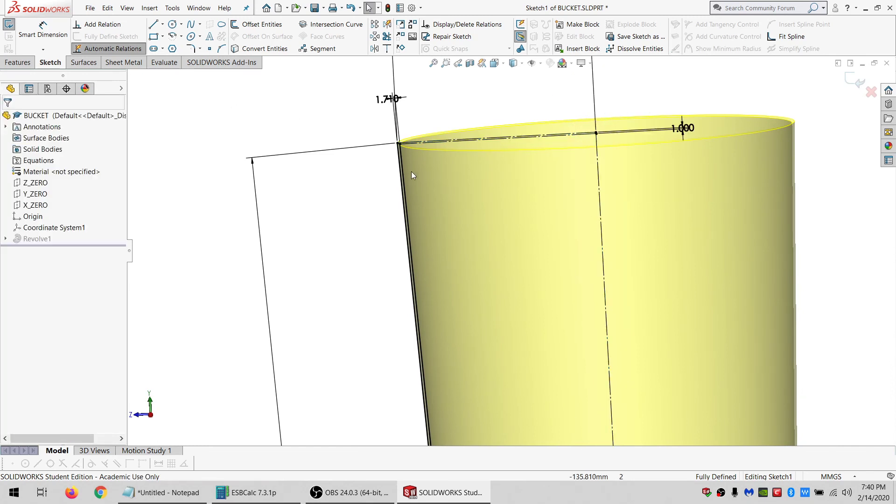
Draw a short line at the top rim corner closing the gap between the inner and outer walls.
scroll(399, 147, "down", 4)
scroll(425, 149, "down", 3)
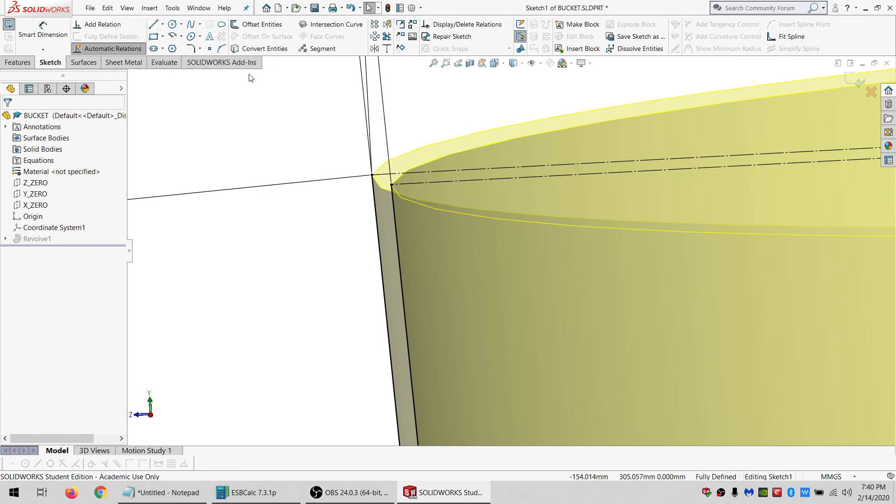
left_click(153, 24)
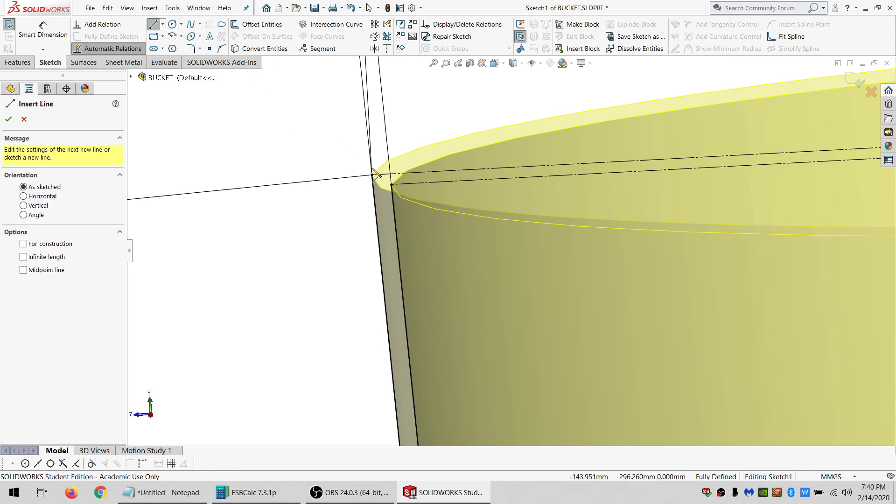
left_click(391, 185)
left_click(387, 174)
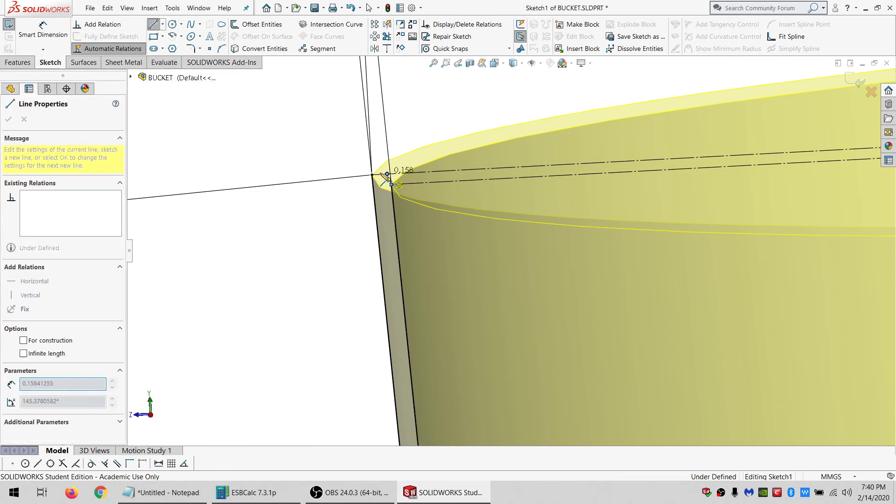
left_click(372, 175)
key("Escape")
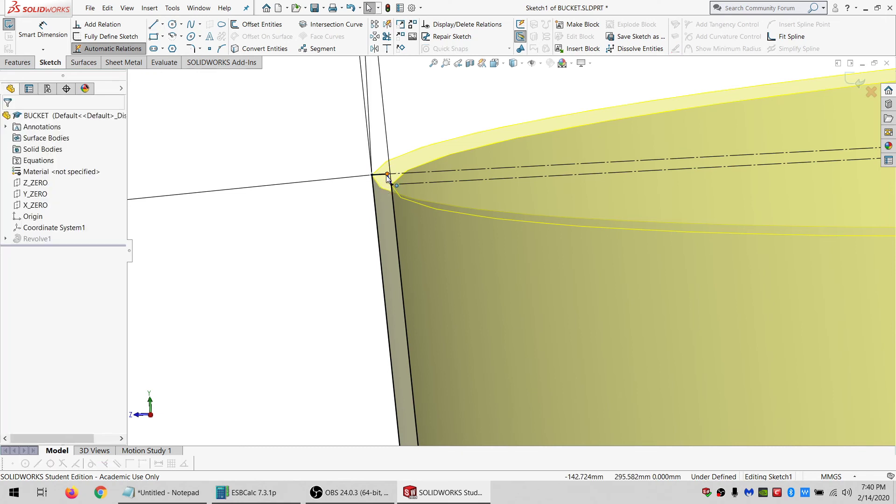
Make the new line's endpoint coincident with the inner wall line and exit the sketch to rebuild the revolve.
left_click(387, 174)
left_click(392, 198, "ctrl")
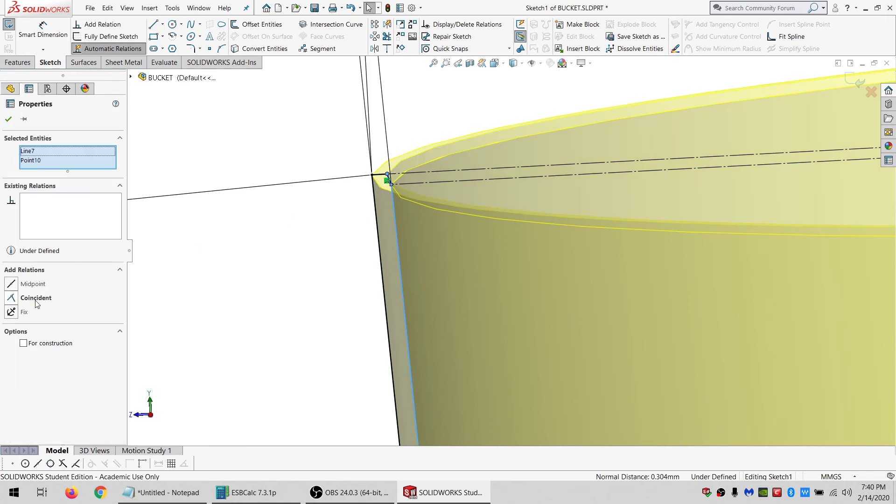
left_click(36, 300)
left_click(209, 114)
left_click(4, 25)
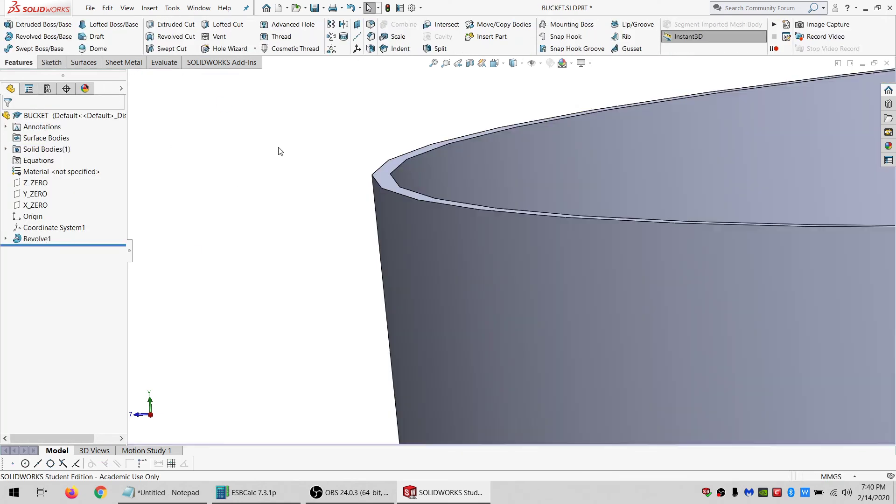
Inspect the finished hollow bucket model from a wider view.
scroll(536, 258, "up", 3)
scroll(536, 258, "up", 3)
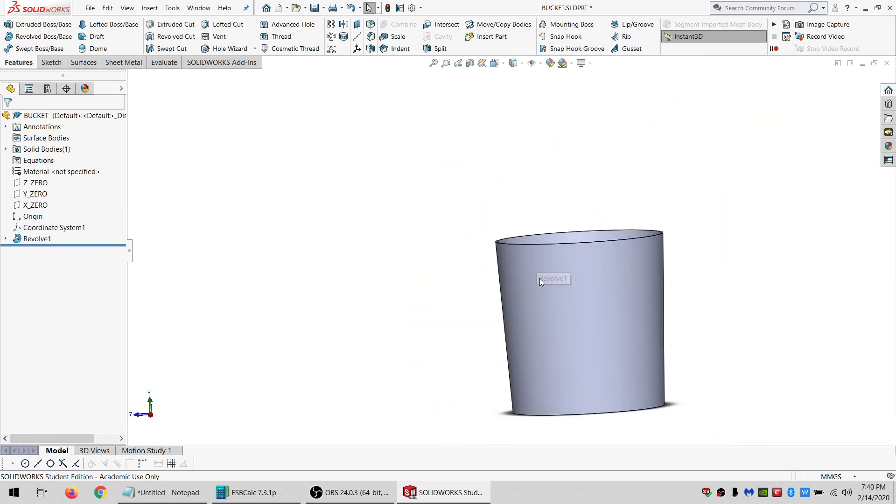
middle_click_drag(523, 281, 545, 347)
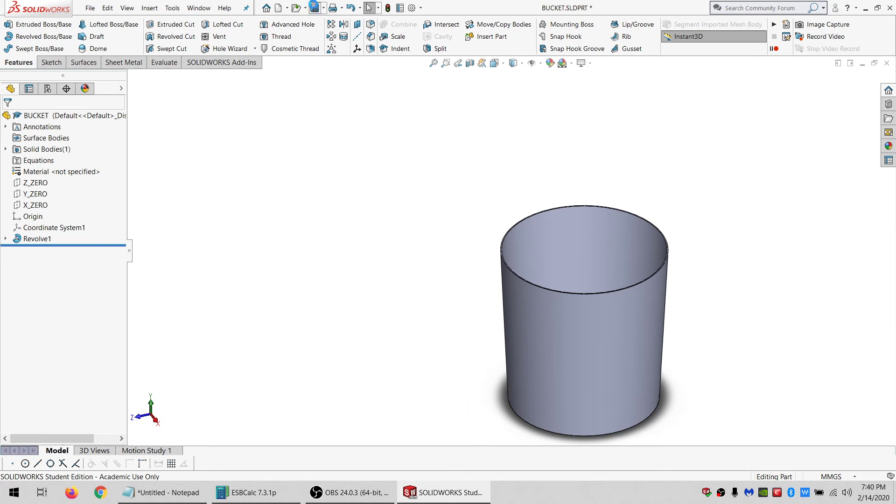
Save the bucket part and start a new part document.
left_click(314, 7)
left_click(284, 10)
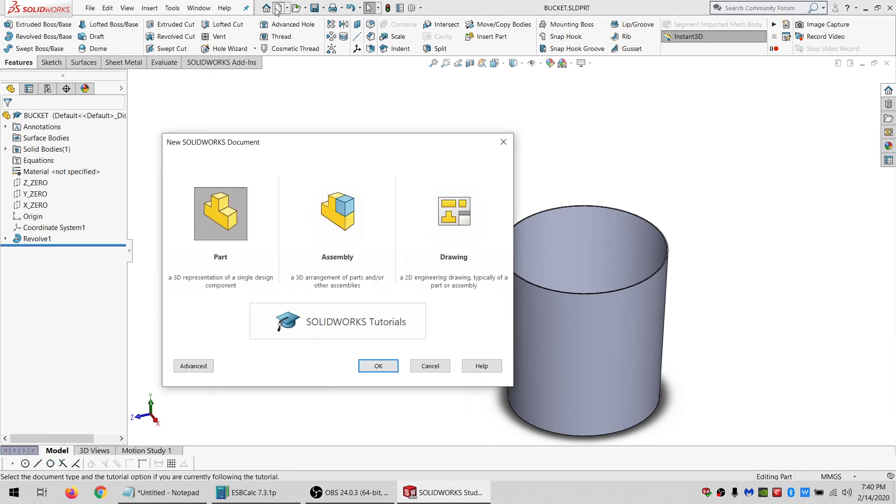
double_click(236, 194)
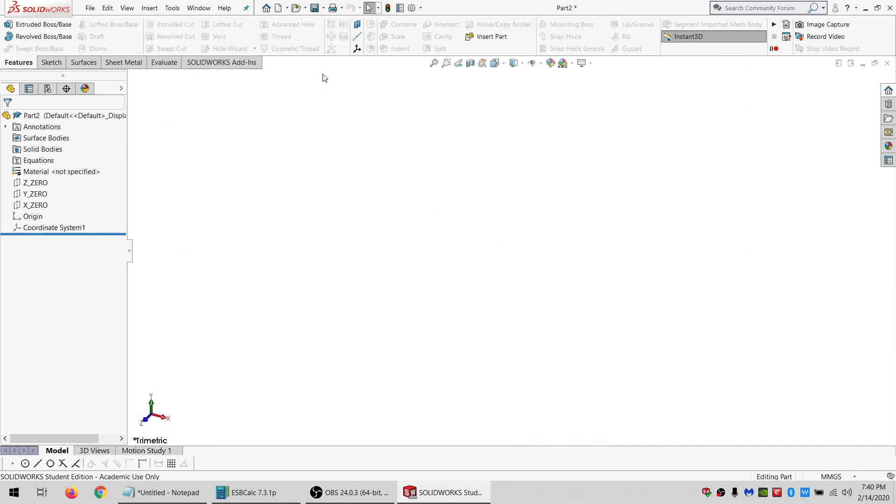
Save the new part as FITTING_THREADED_SIDE.
left_click(315, 9)
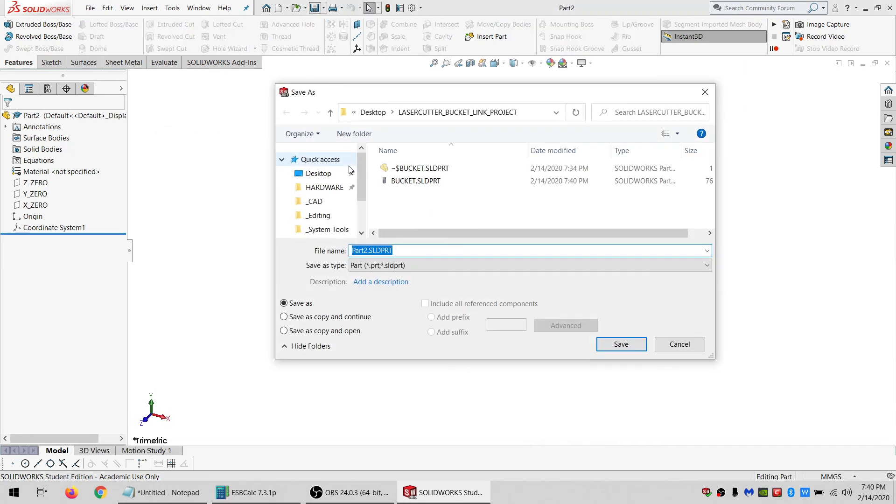
type("FITTING_THREADED_SIDE")
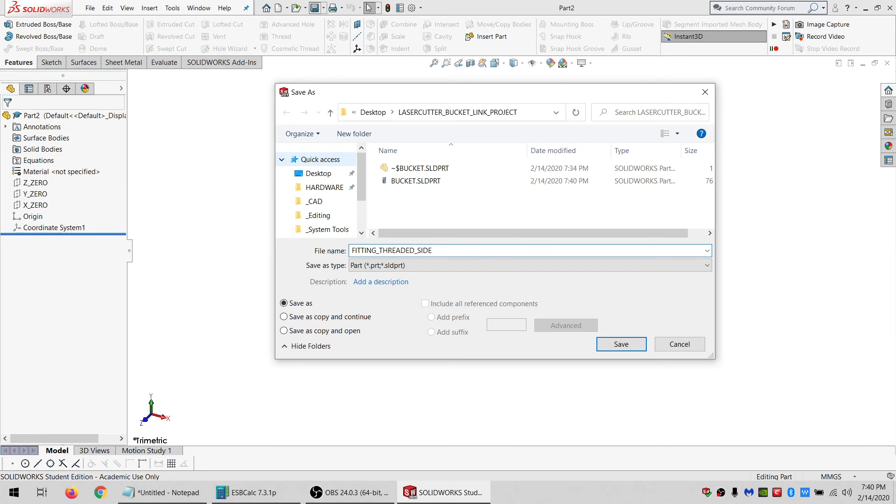
key("Return")
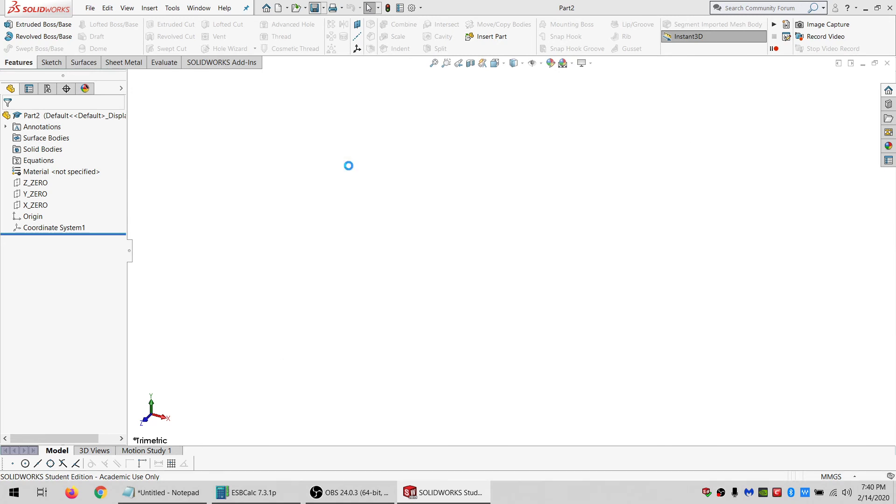
Start a sketch on the X_ZERO plane and draw a closed stepped profile of connected lines ending at the origin.
left_click(29, 205)
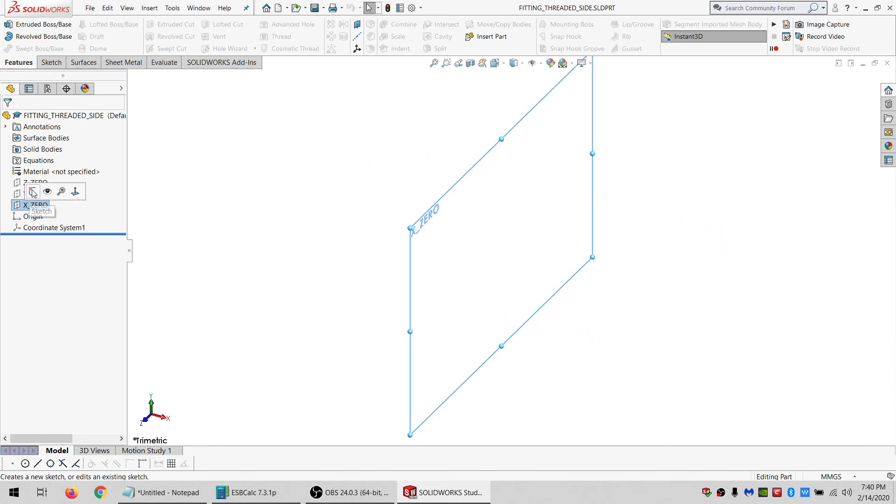
left_click(33, 191)
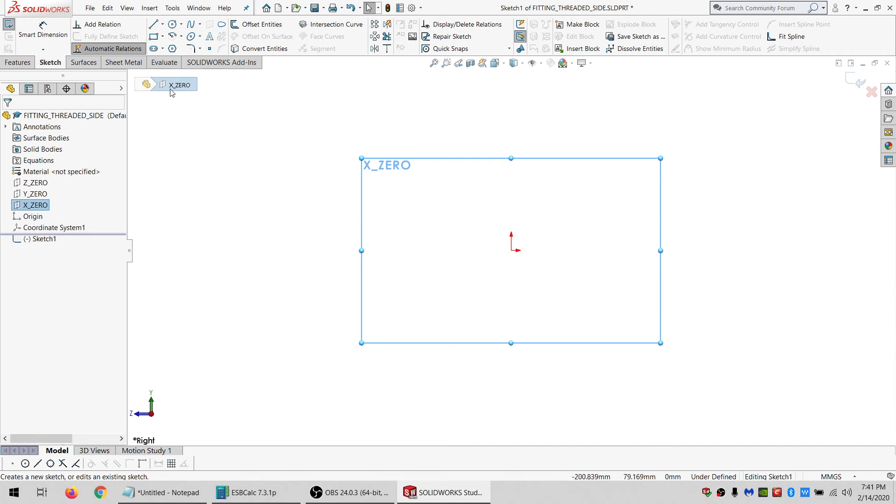
left_click(153, 24)
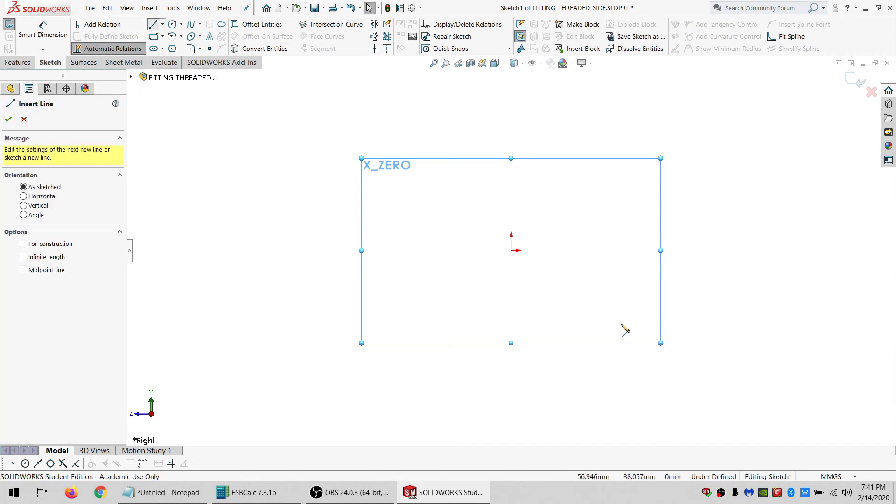
left_click(512, 251)
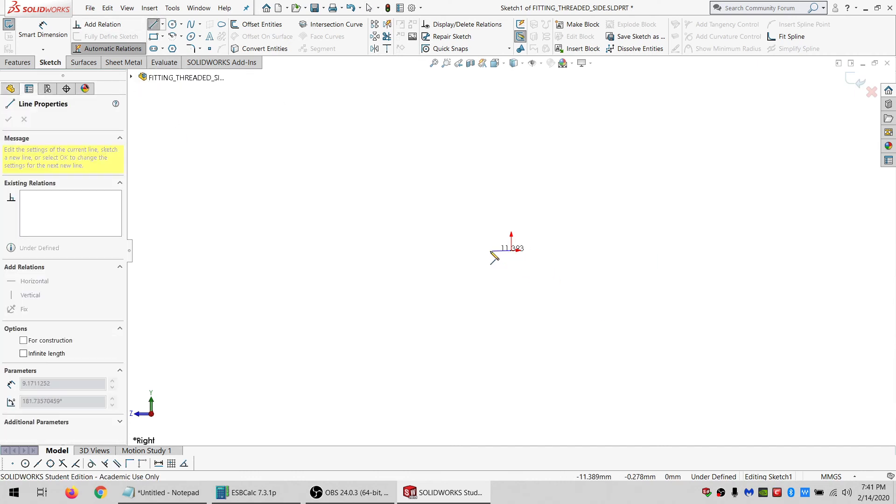
left_click(462, 250)
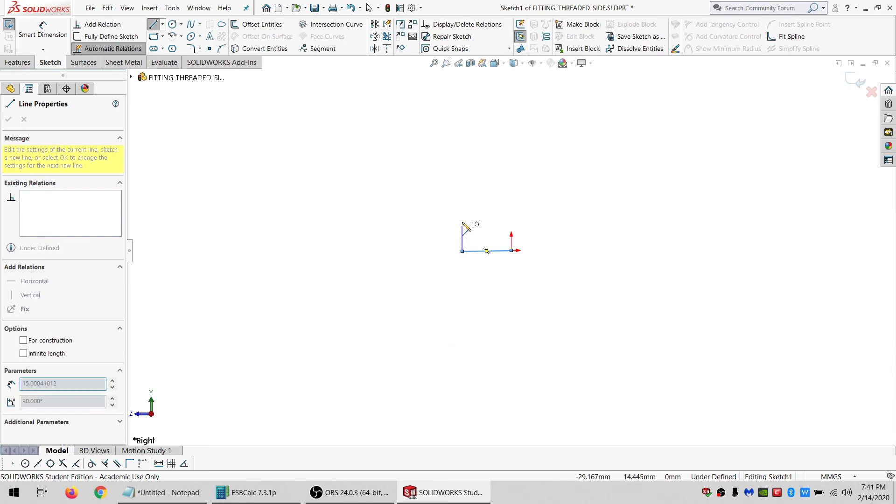
left_click(461, 204)
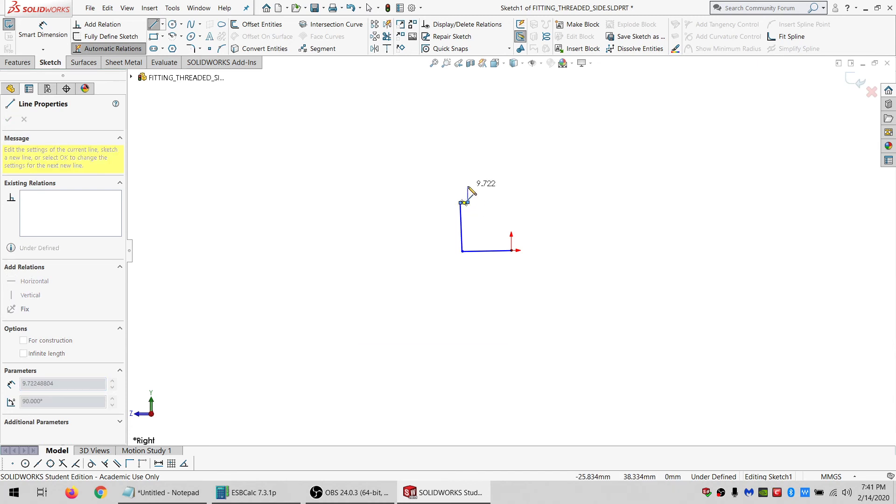
left_click(468, 186)
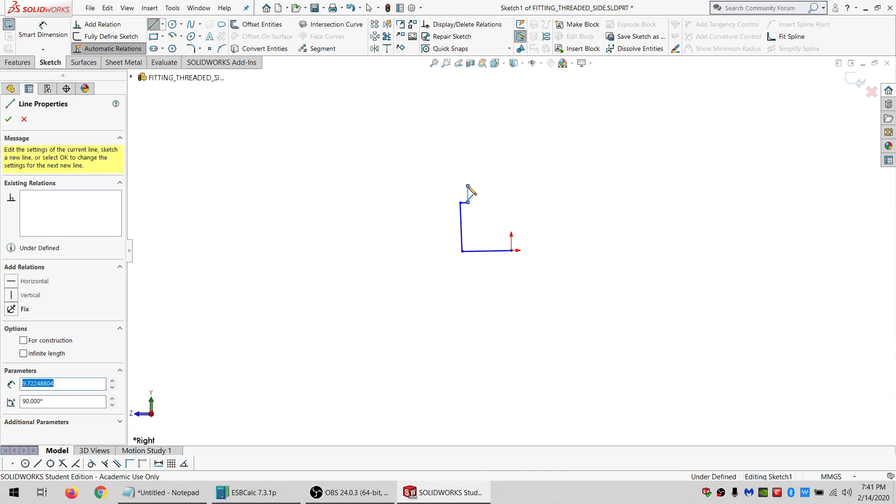
left_click(437, 186)
left_click(436, 154)
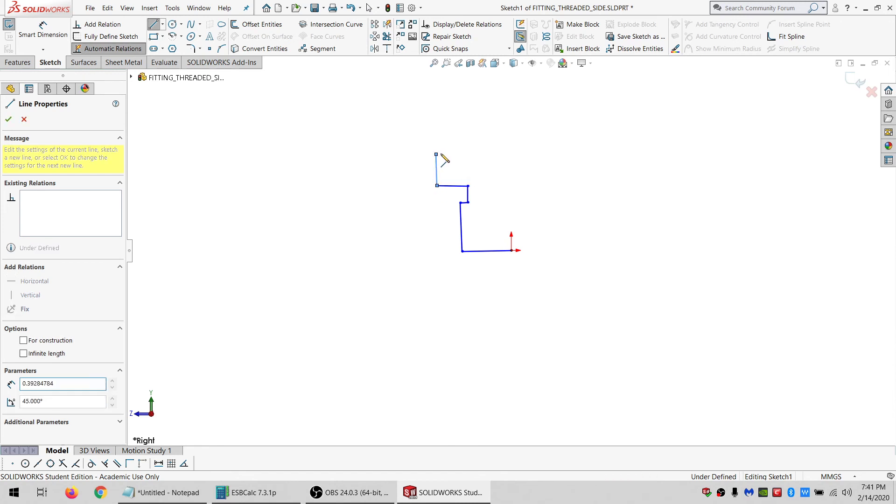
left_click(465, 152)
scroll(480, 154, "up", 3)
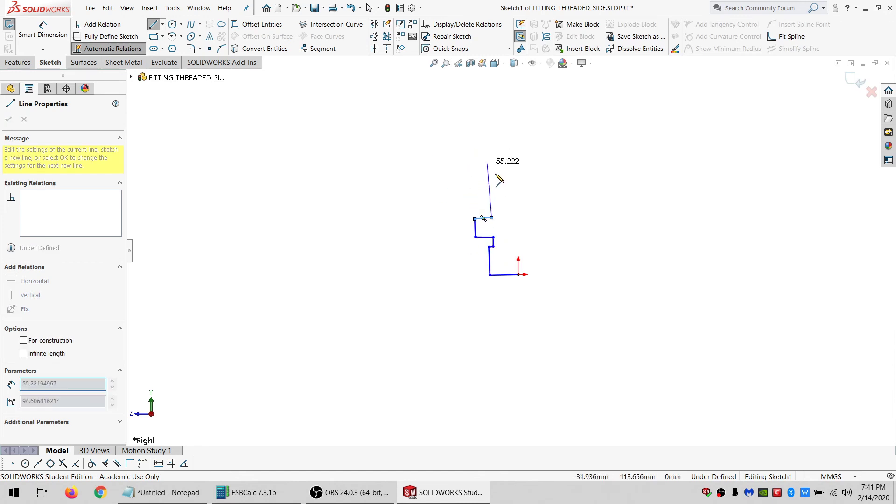
left_click(491, 140)
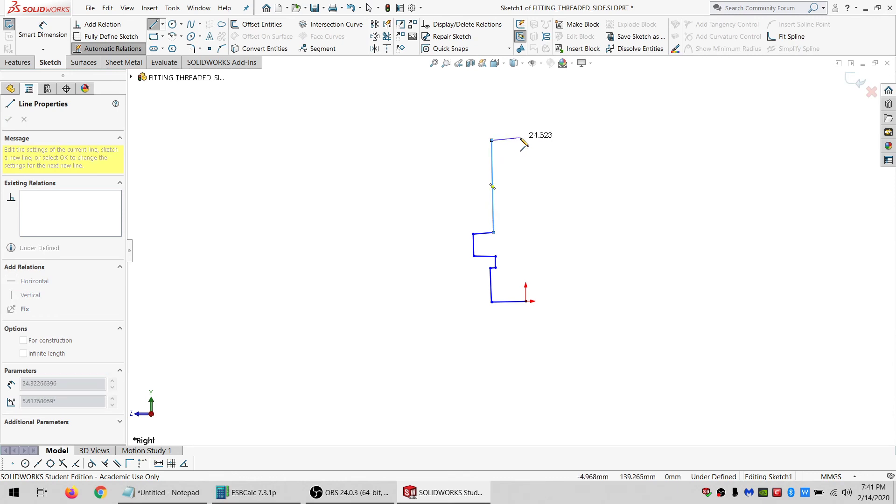
left_click(520, 138)
left_click(525, 301)
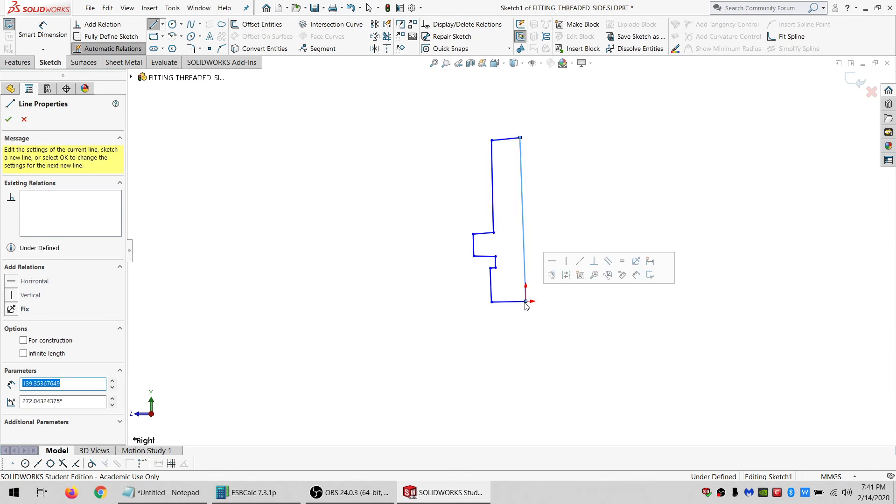
Make the long closing line from the top back to the origin vertical.
key("Escape")
left_click(524, 253)
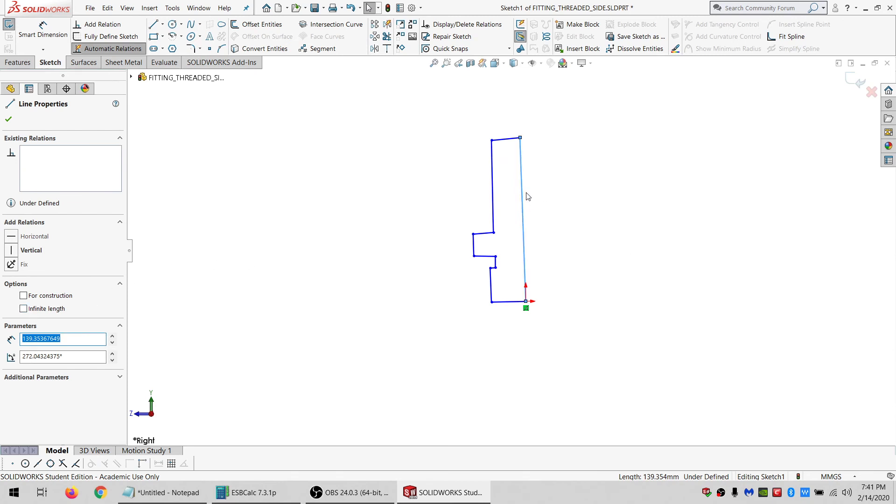
left_click(26, 250)
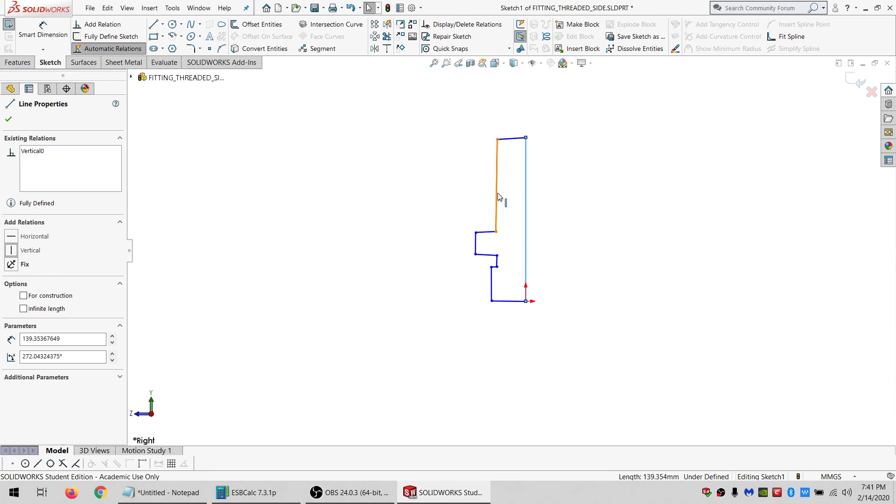
left_click(236, 140)
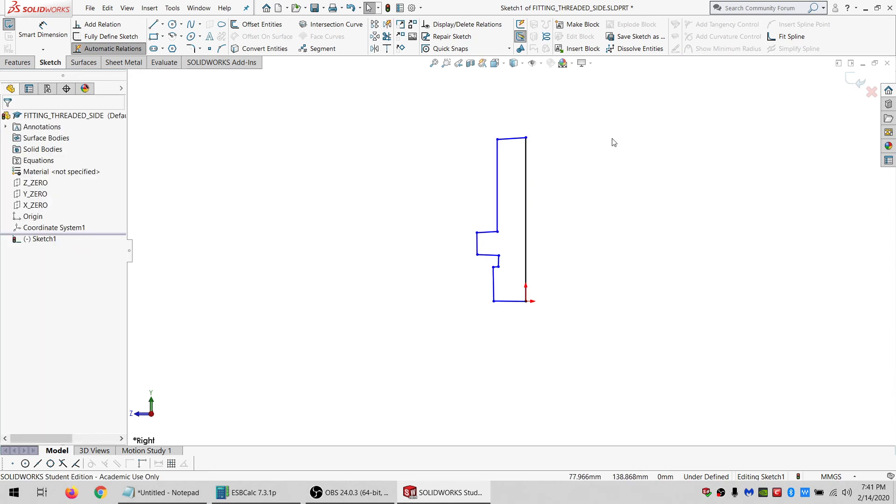
Select the top, bottom and step lines of the profile and make them all horizontal.
left_click(522, 138)
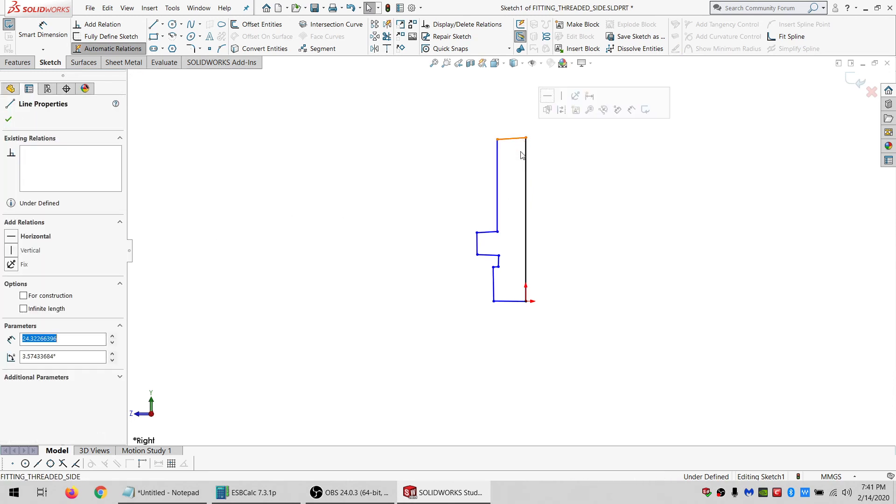
left_click(516, 306, "ctrl")
scroll(516, 306, "down", 3)
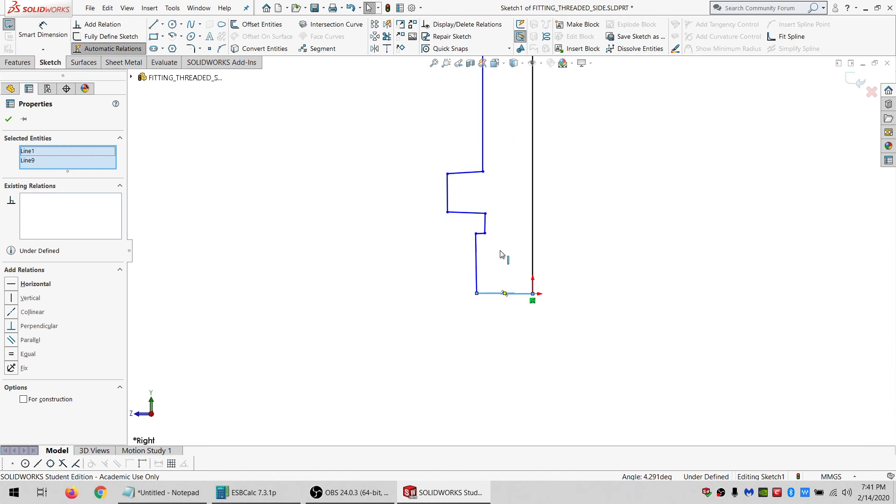
left_click(460, 173, "ctrl")
left_click(485, 225, "ctrl")
scroll(492, 238, "down", 2)
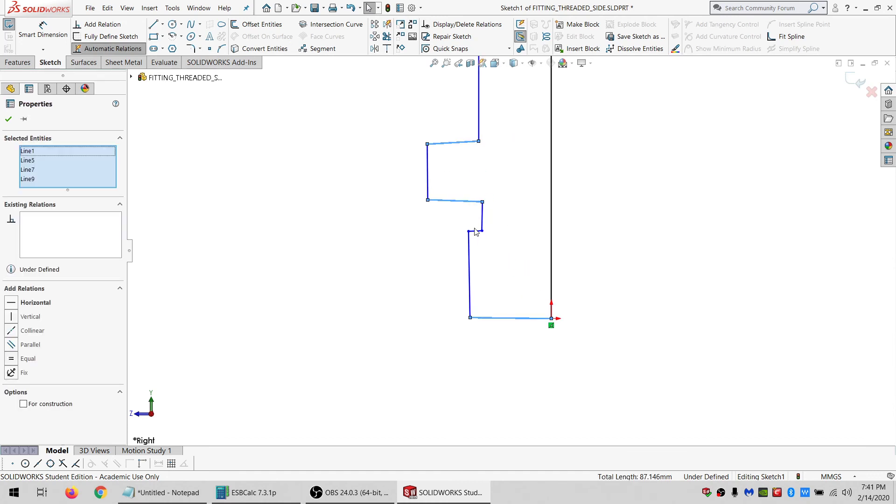
left_click(475, 231, "ctrl")
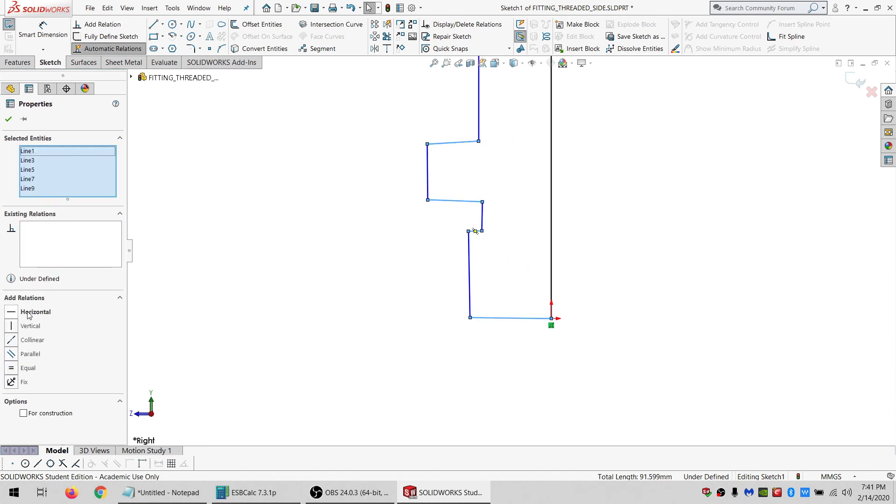
left_click(28, 313)
Make the two slanted step lines of the profile vertical.
left_click(479, 225)
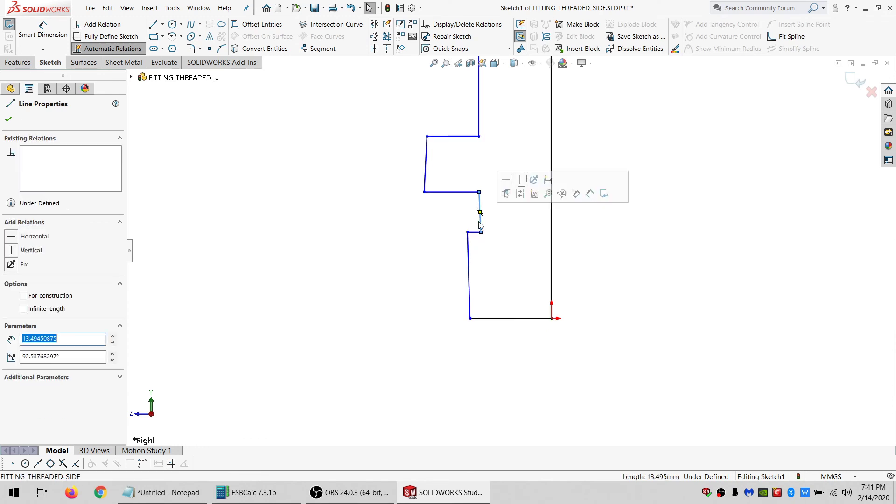
left_click(31, 251)
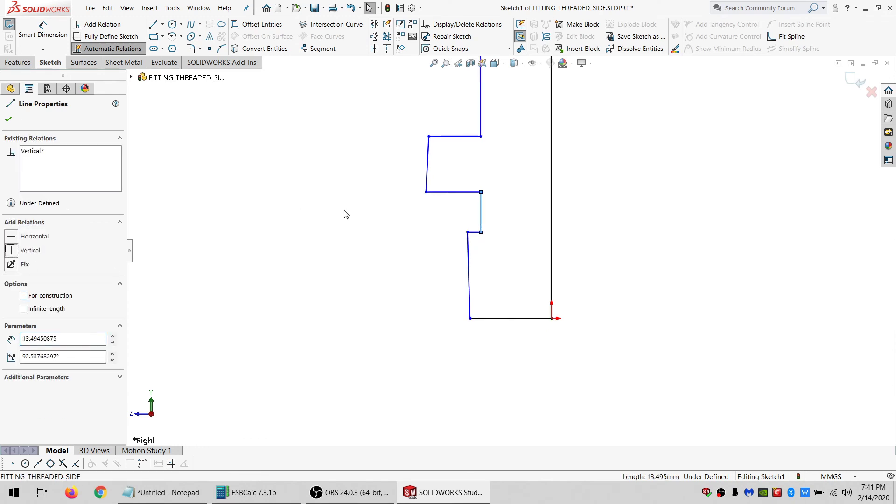
left_click(429, 187)
left_click(31, 251)
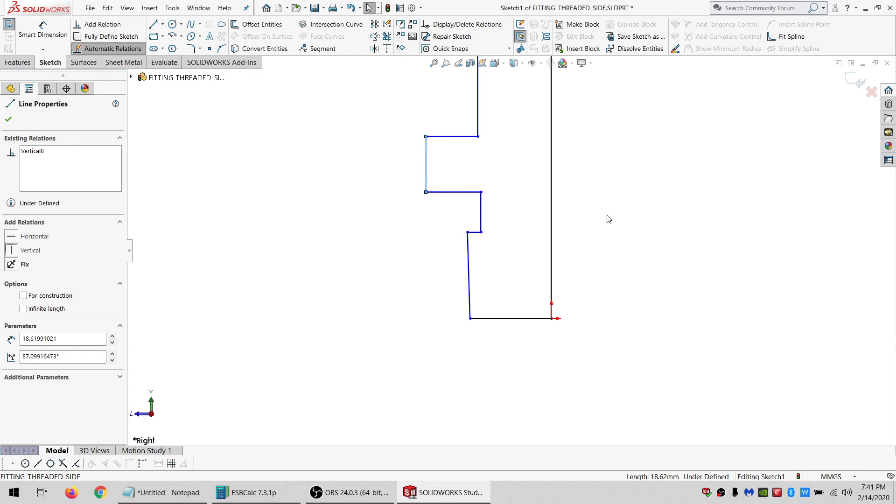
scroll(607, 215, "up", 6)
scroll(555, 175, "down", 2)
left_click(547, 181)
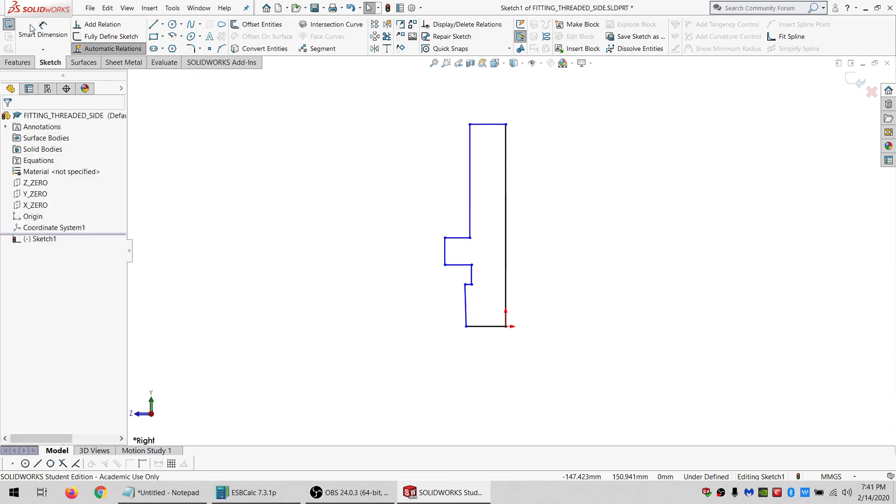
Dimension the top edge's width as 20.68/2 mm with Smart Dimension.
left_click(35, 28)
left_click(470, 124)
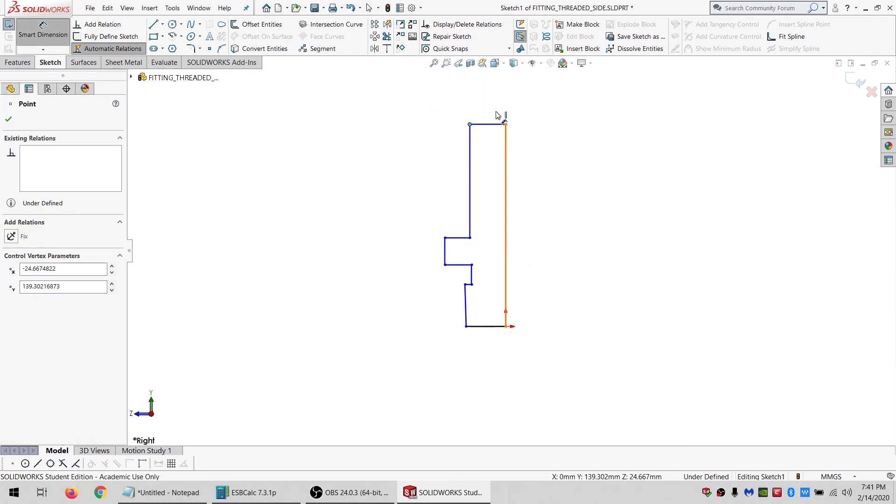
left_click(504, 122)
left_click(491, 87)
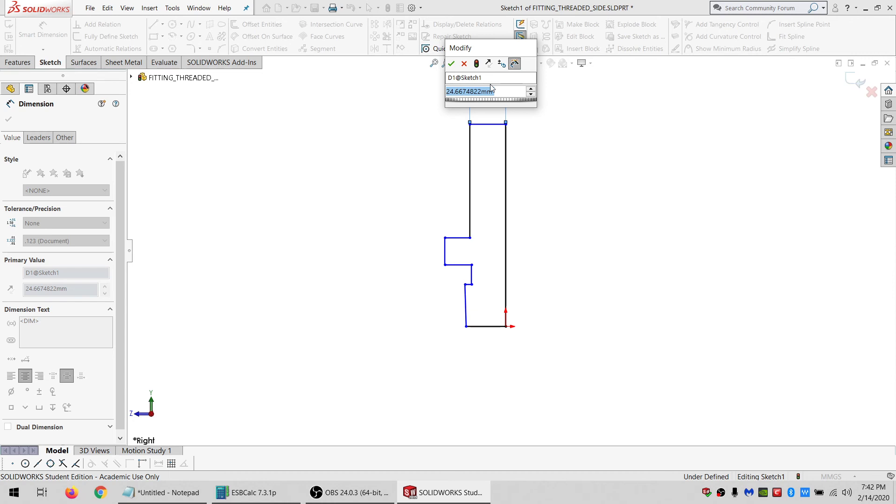
type("20.68/")
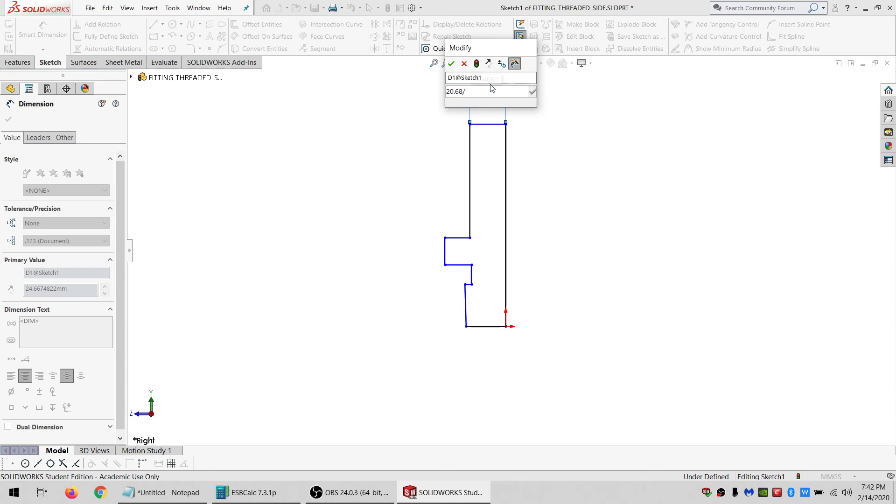
type("2")
key("Return")
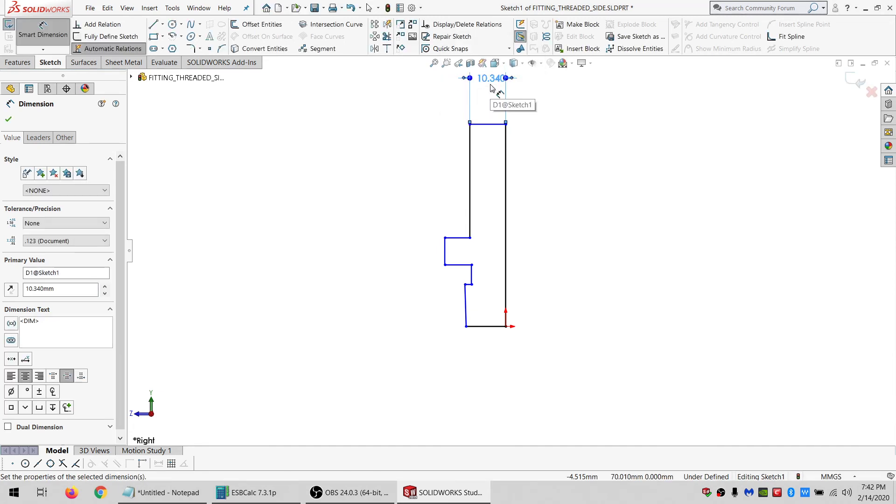
Dimension the horizontal distance from the upper step corner to the vertical centre line as 28.72/2 mm.
left_click(445, 238)
left_click(506, 240)
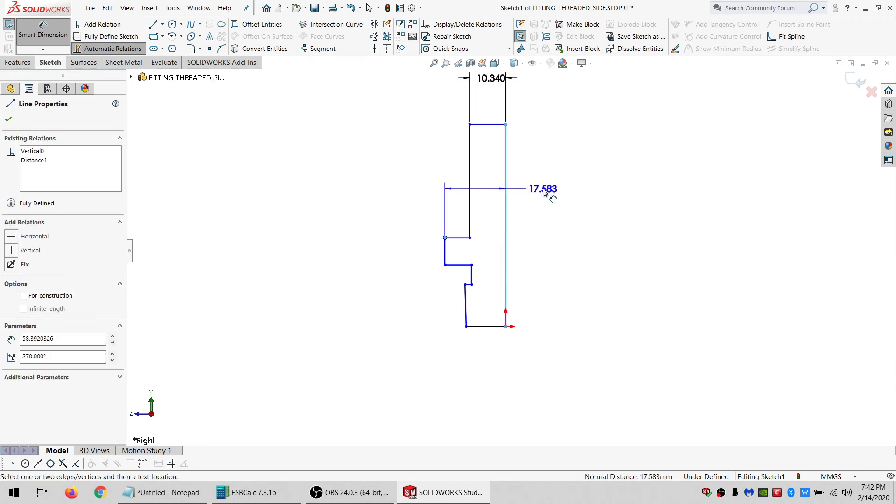
left_click(543, 192)
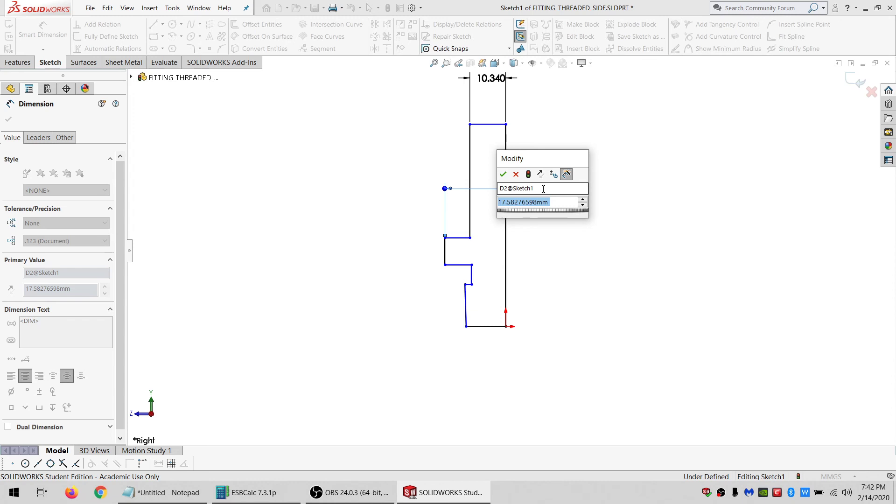
type("28")
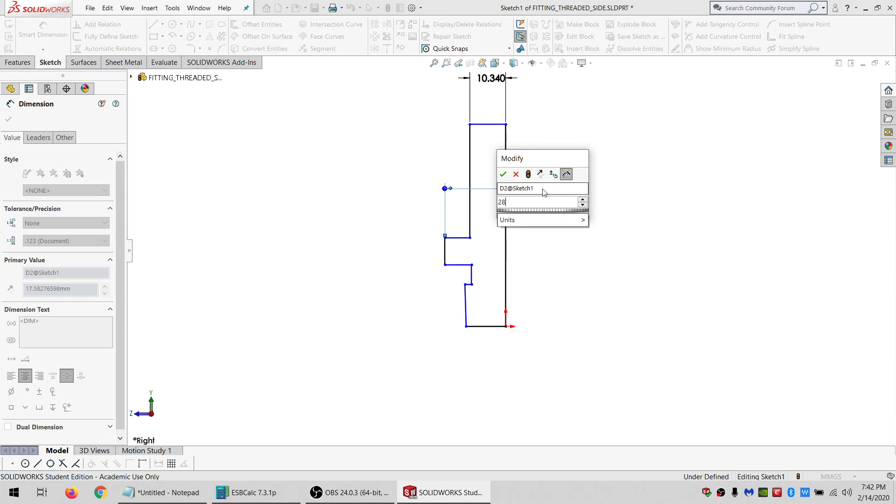
type(".72/2/")
key("Return")
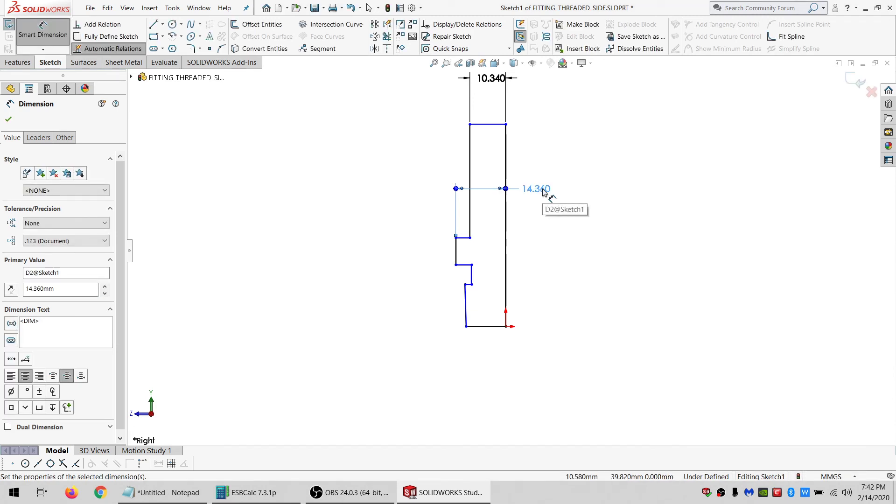
Dimension the vertical distance from the top edge to the first step as 24.58 mm.
left_click(540, 160)
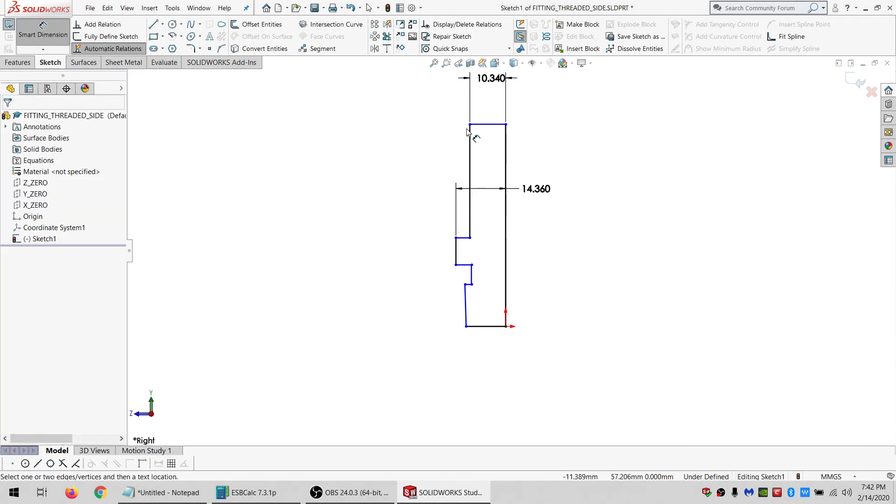
left_click(470, 124)
left_click(463, 238)
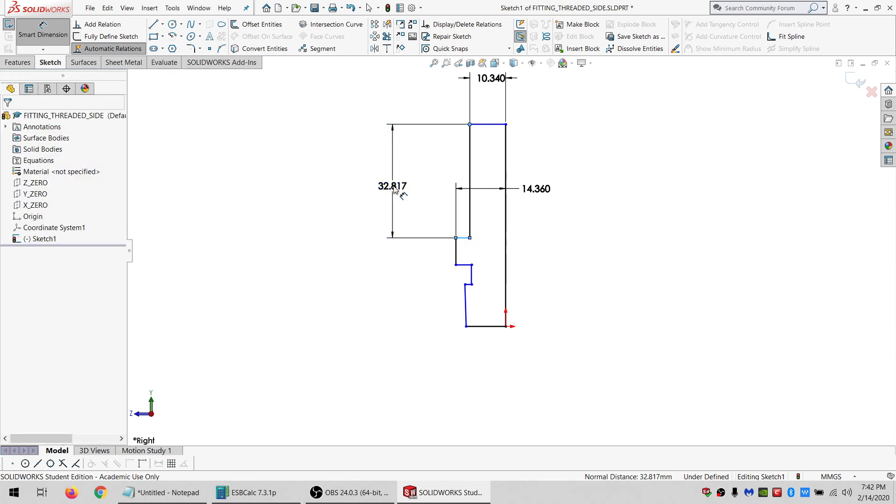
left_click(393, 188)
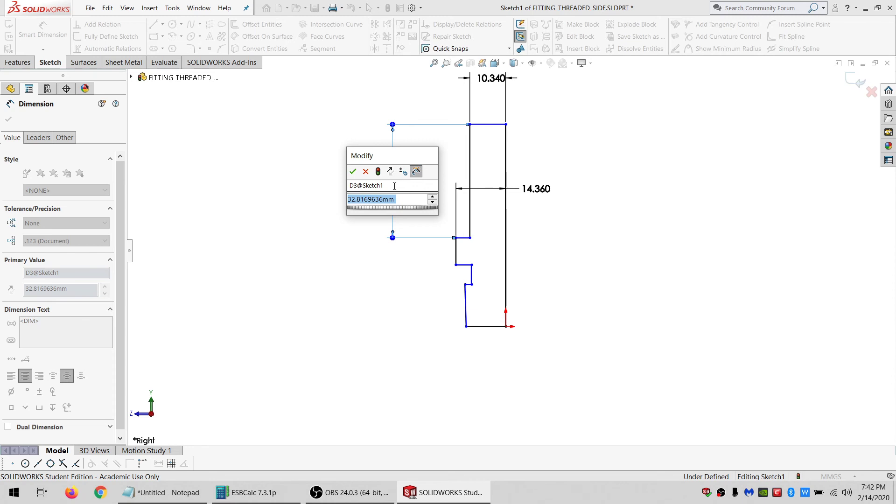
type("24.58")
key("Return")
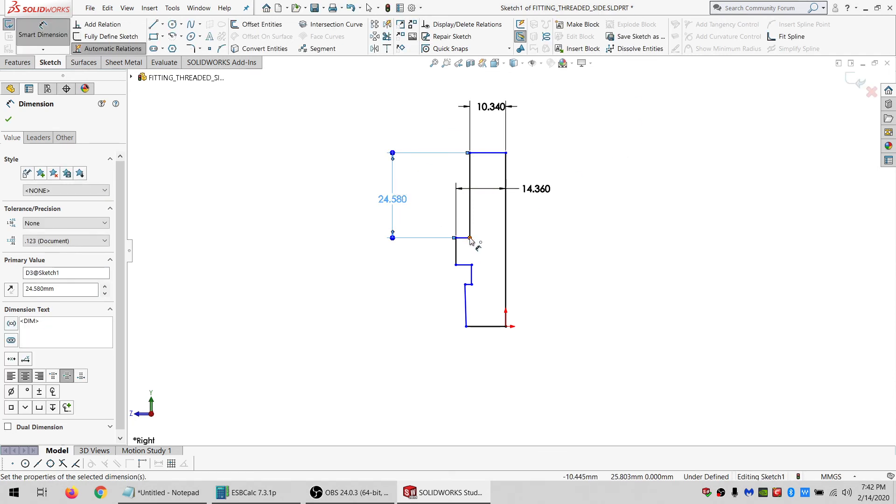
Dimension the vertical height between the first and second steps as 6.44 mm.
left_click(470, 238)
left_click(465, 264)
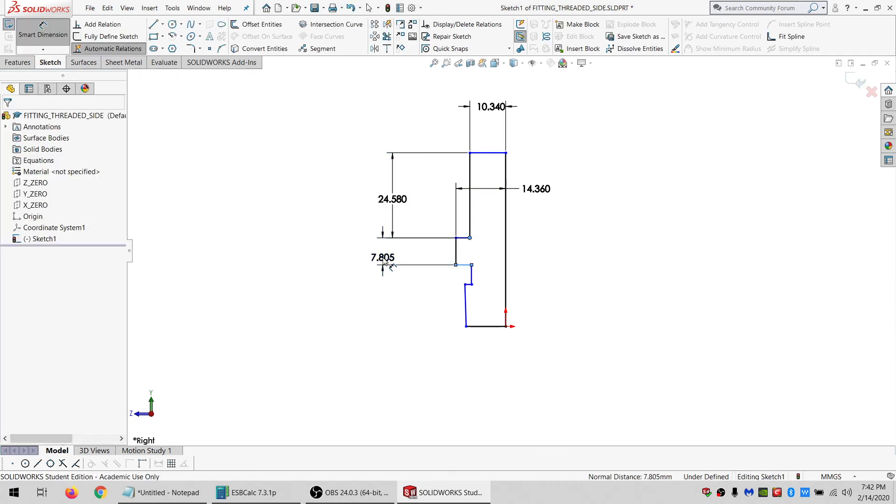
left_click(383, 264)
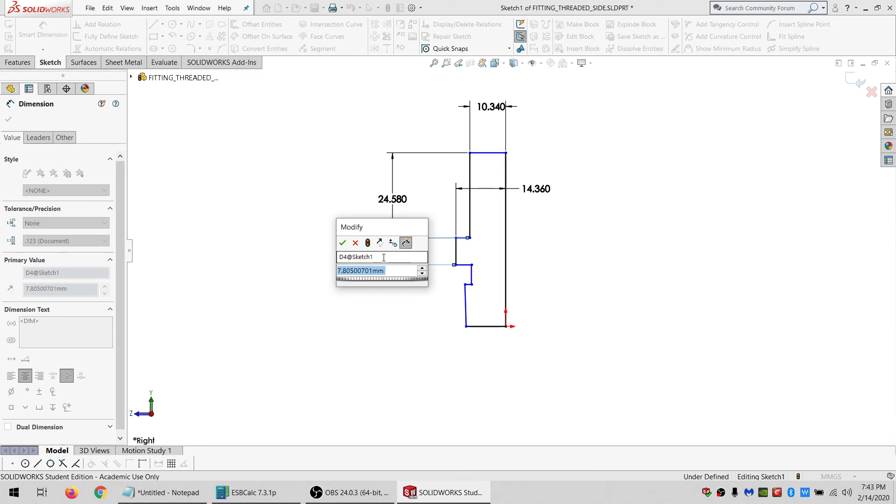
type("6.44")
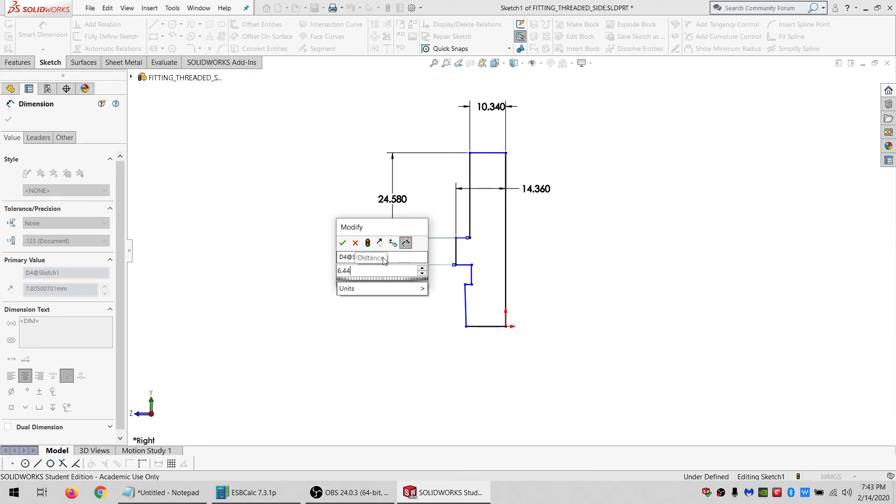
key("Return")
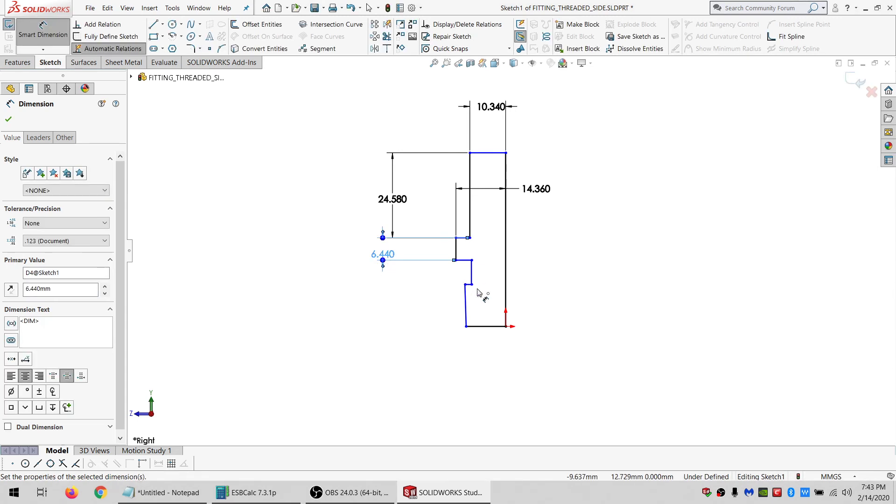
Dimension the horizontal distance from the second step's corner to the centre line as 23.92/2 mm.
left_click(471, 260)
left_click(505, 259)
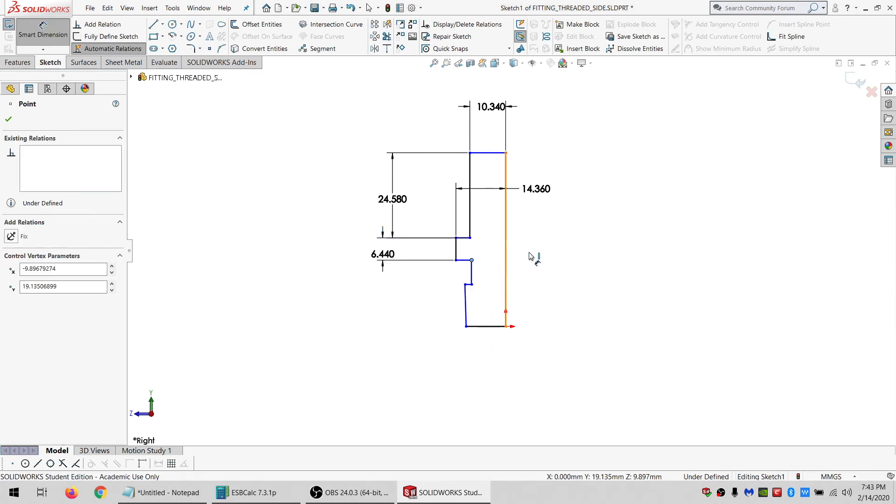
left_click(544, 252)
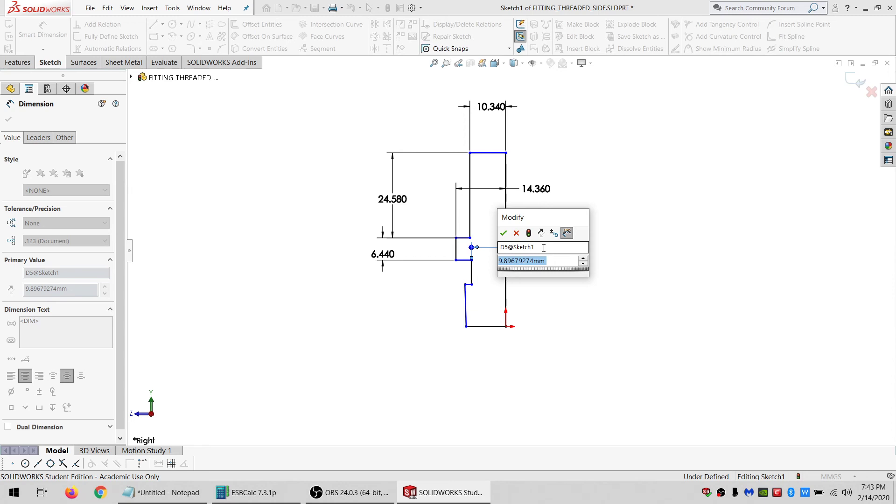
type("23.92/2")
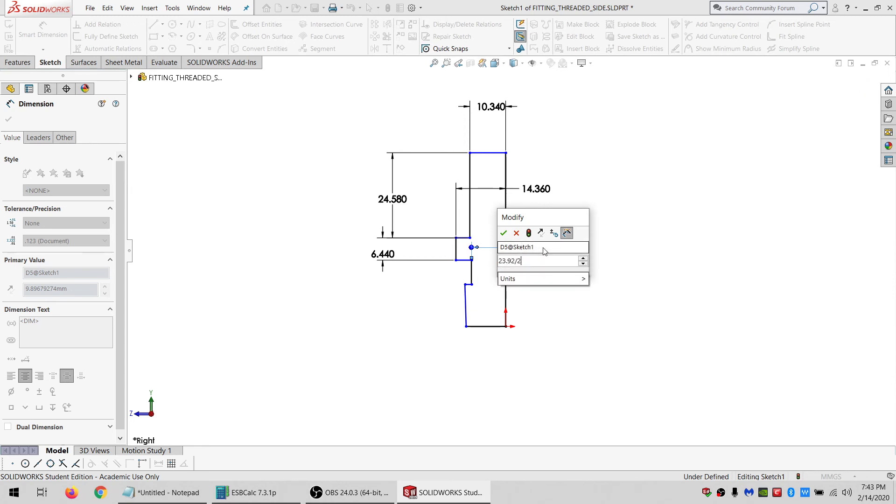
key("Return")
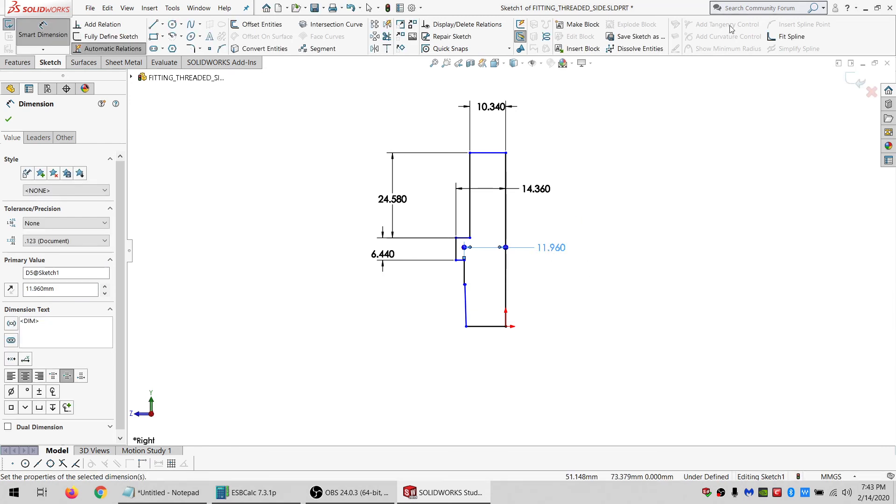
Drag the lower corner points of the profile outward to widen the bottom section.
key("Escape")
left_click(465, 326)
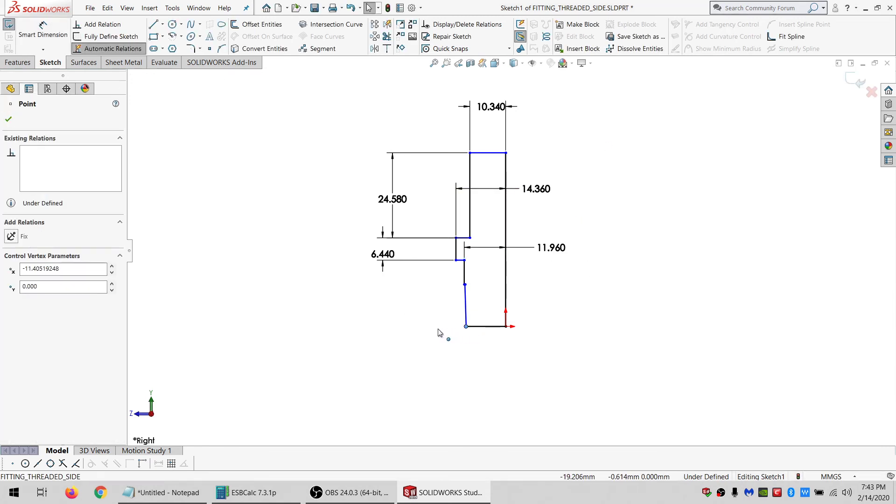
left_click_drag(437, 329, 428, 328)
left_click(437, 317)
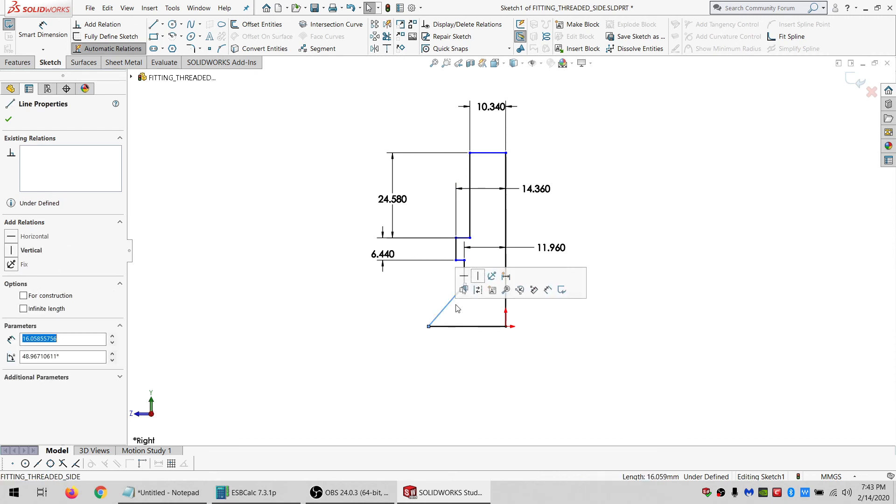
left_click(469, 309)
scroll(466, 317, "up", 5)
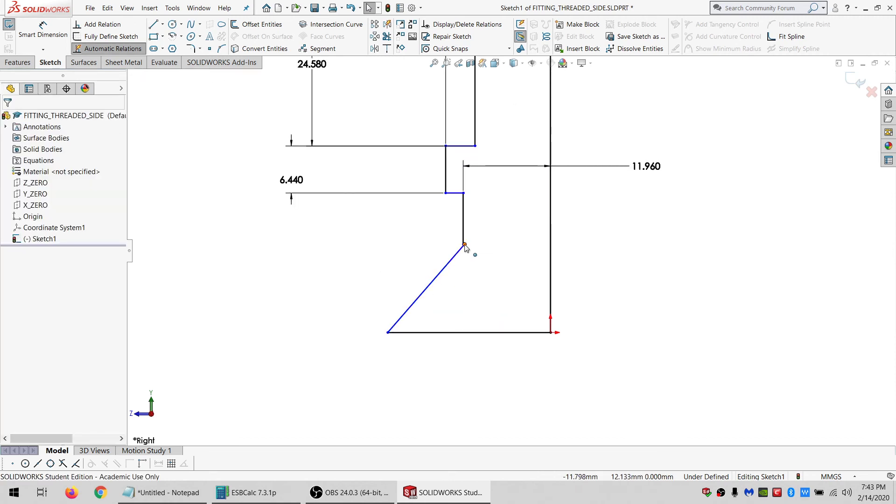
left_click_drag(465, 245, 367, 244)
left_click(440, 274)
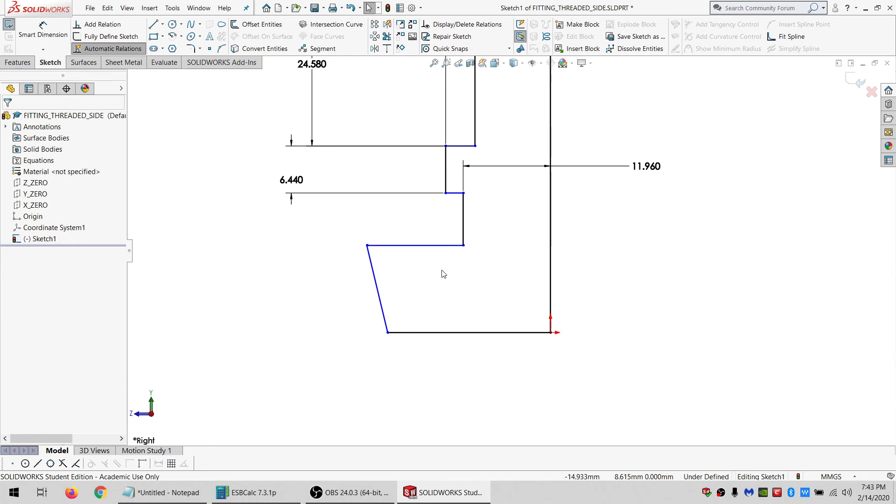
Dimension the vertical distance from the second step to the bottom line as 14.57 mm.
left_click(43, 33)
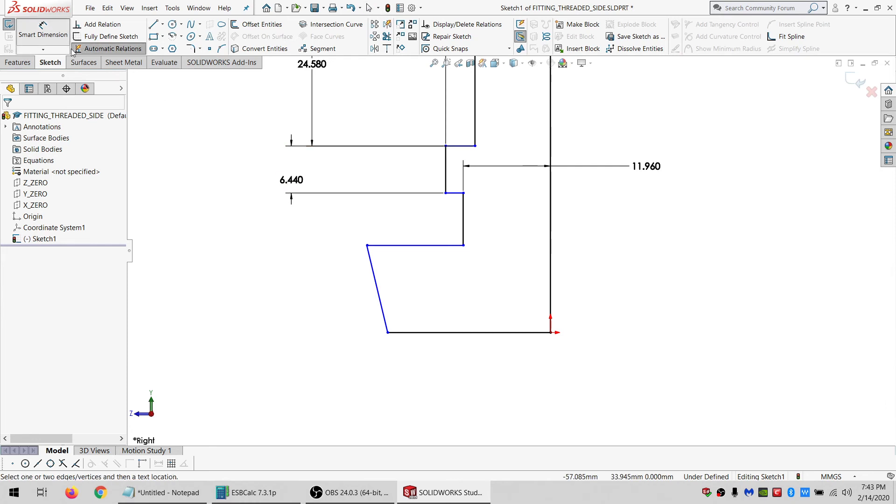
left_click(446, 194)
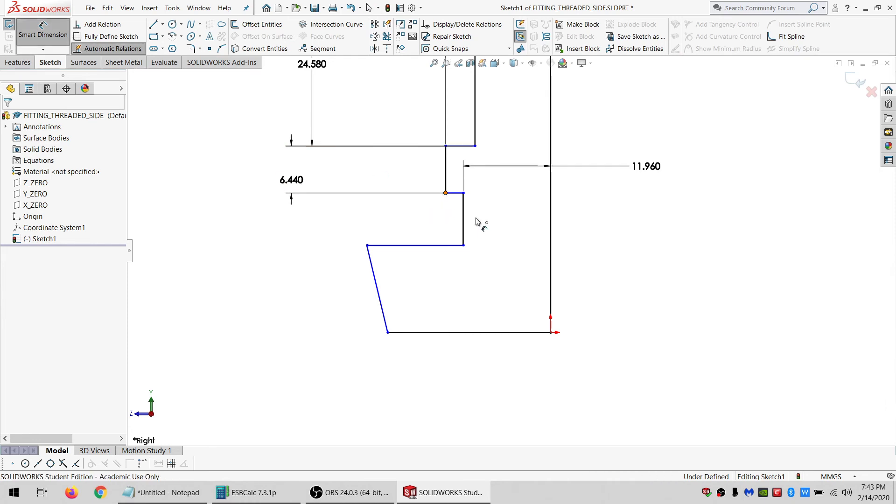
left_click(526, 334)
left_click(633, 282)
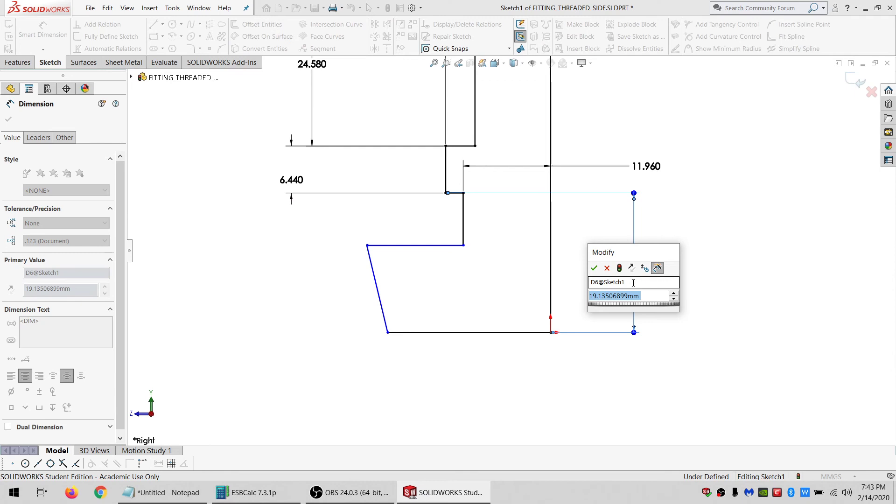
type("19.135")
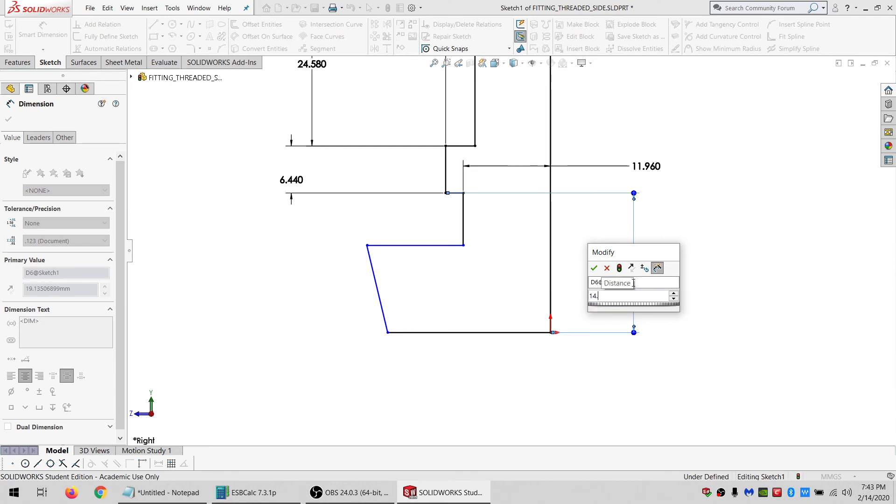
key("Return")
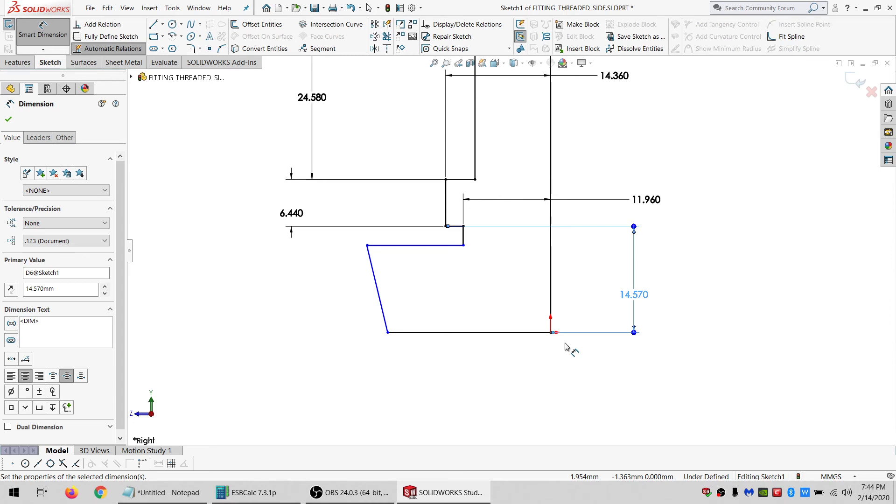
Dimension the bottom line's width from its outer corner to the centre line as 27.07/2 mm.
left_click(283, 281)
left_click(388, 328)
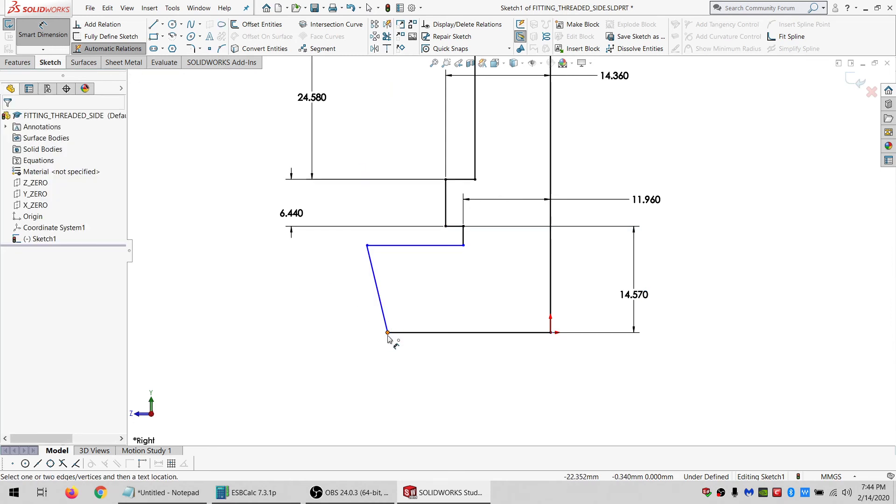
left_click(550, 298)
left_click(510, 364)
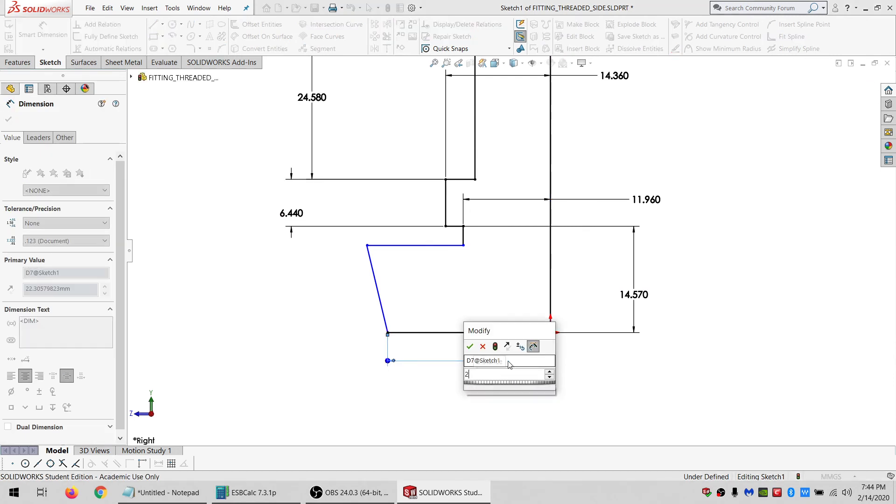
type("27.07")
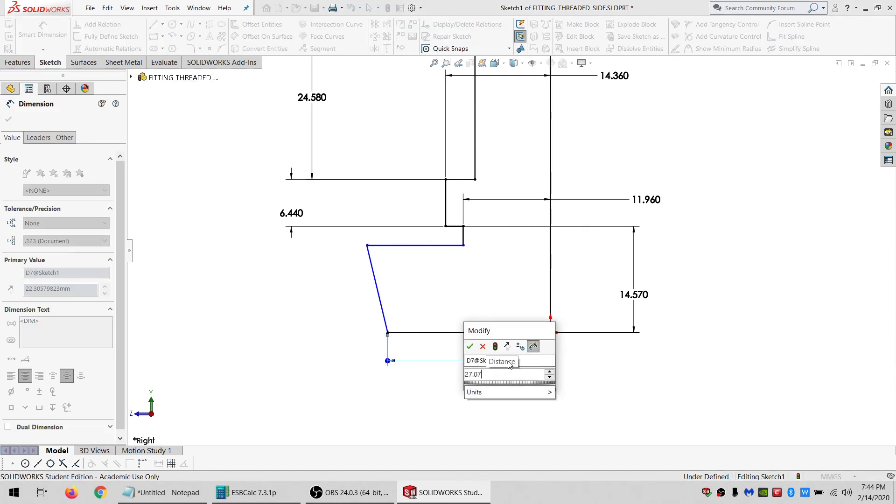
type("/2")
key("Return")
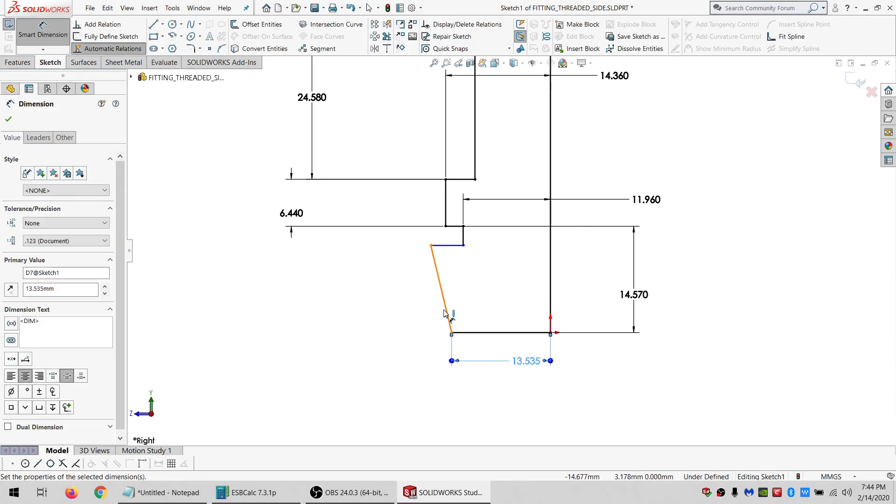
Make the slanted lower outer line of the profile vertical.
key("Escape")
left_click(440, 289)
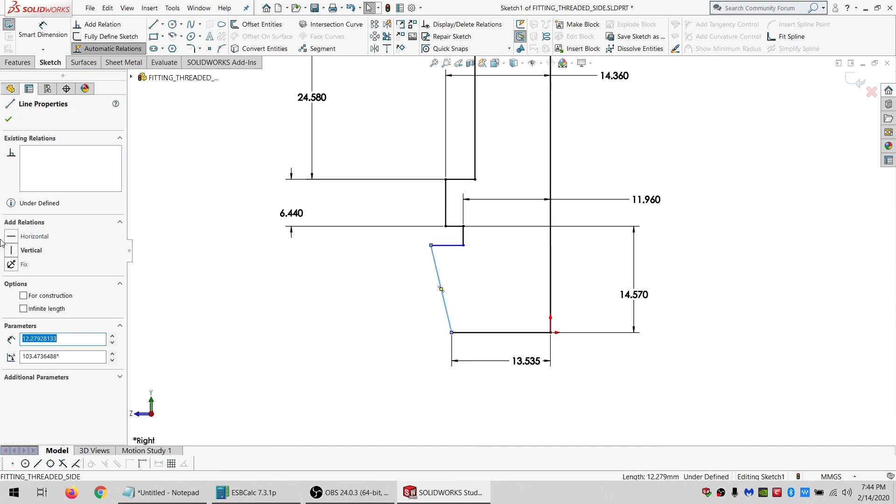
left_click(31, 251)
left_click(373, 299)
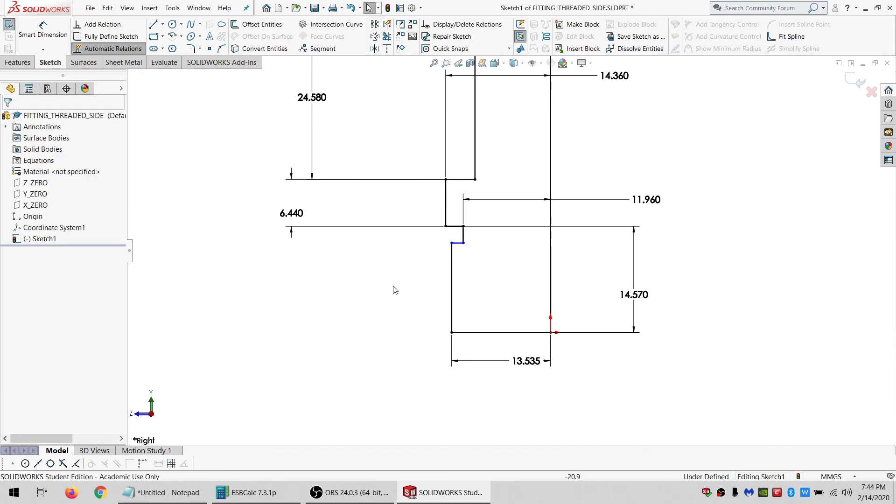
Dimension the vertical height of the small notch step below the 6.440 line as 1.95 mm.
left_click(43, 31)
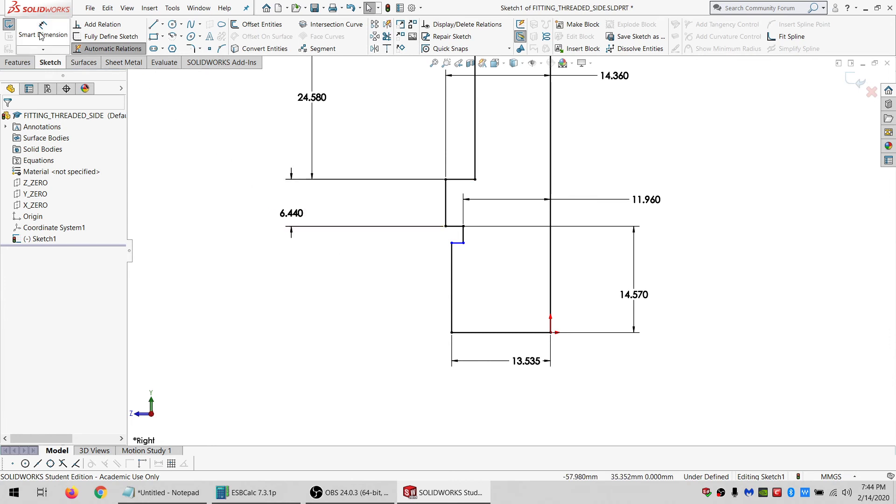
left_click(451, 242)
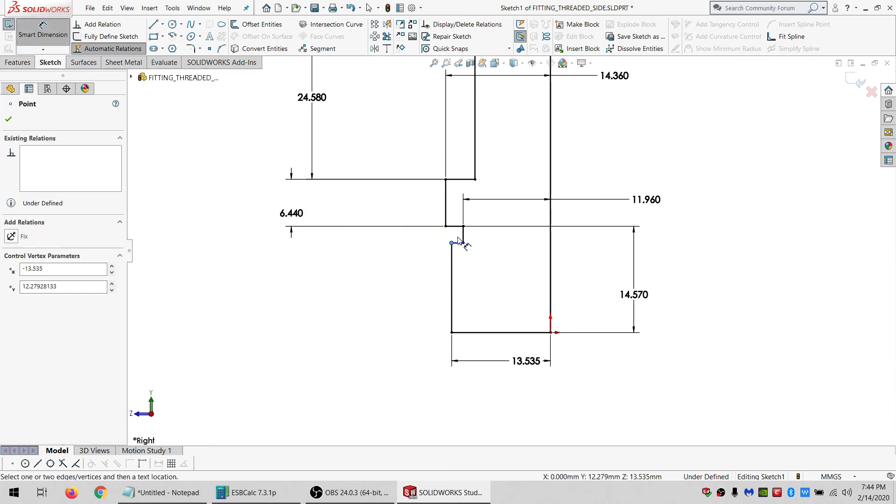
left_click(455, 227)
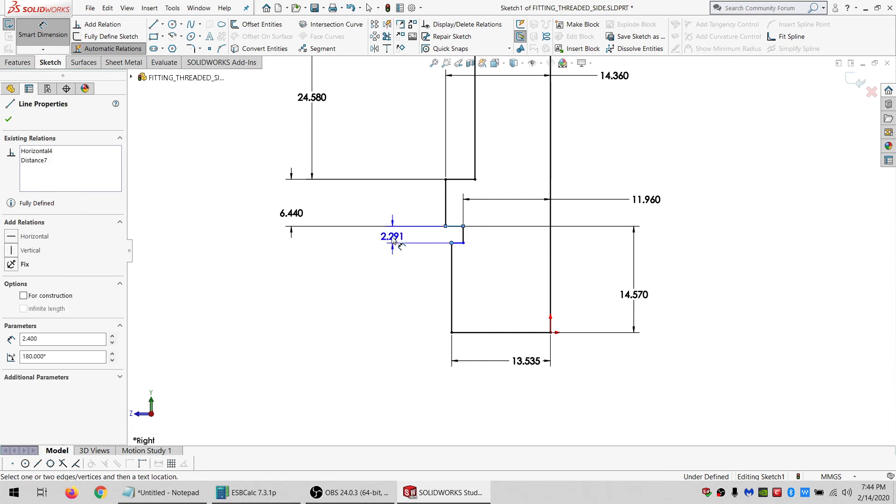
left_click(387, 244)
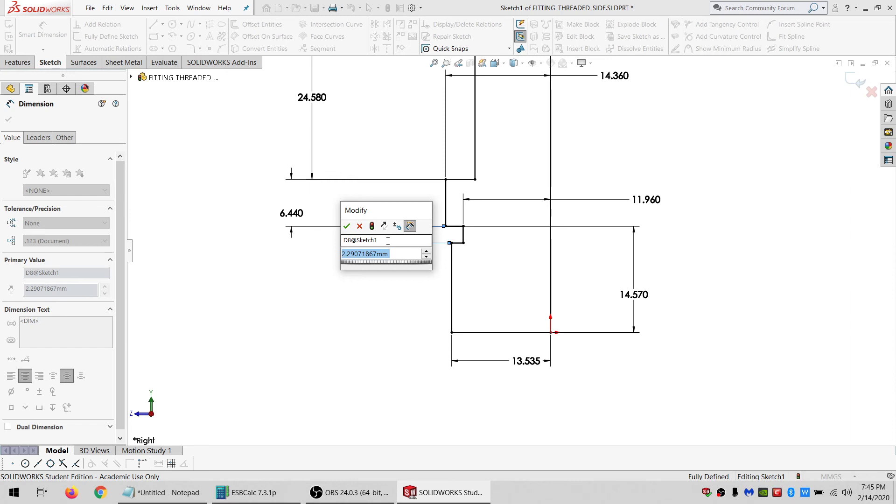
type("1.95")
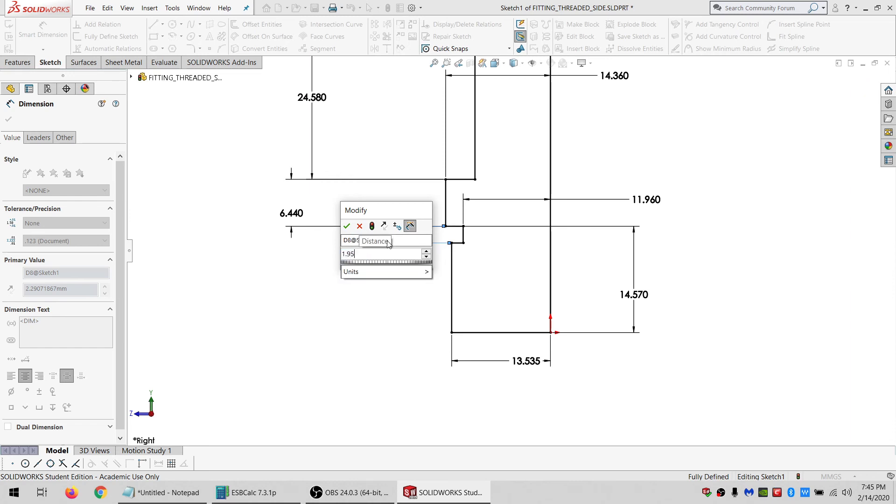
key("Return")
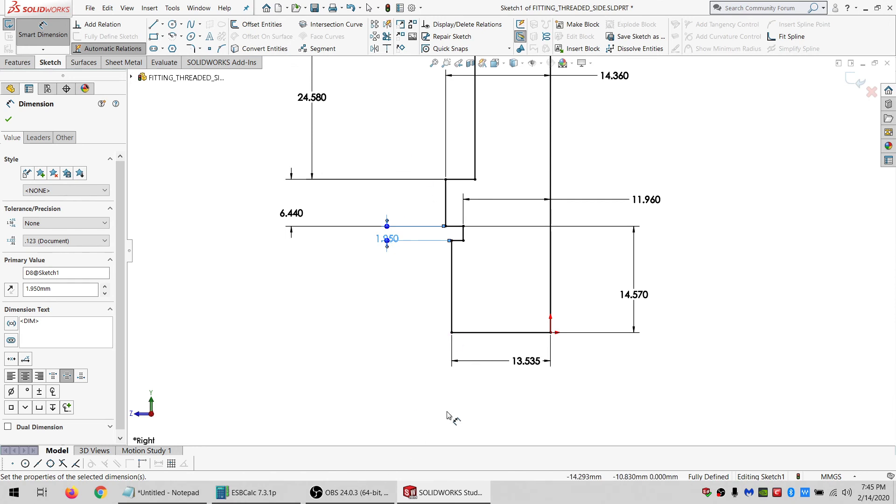
scroll(514, 261, "up", 5)
key("Escape")
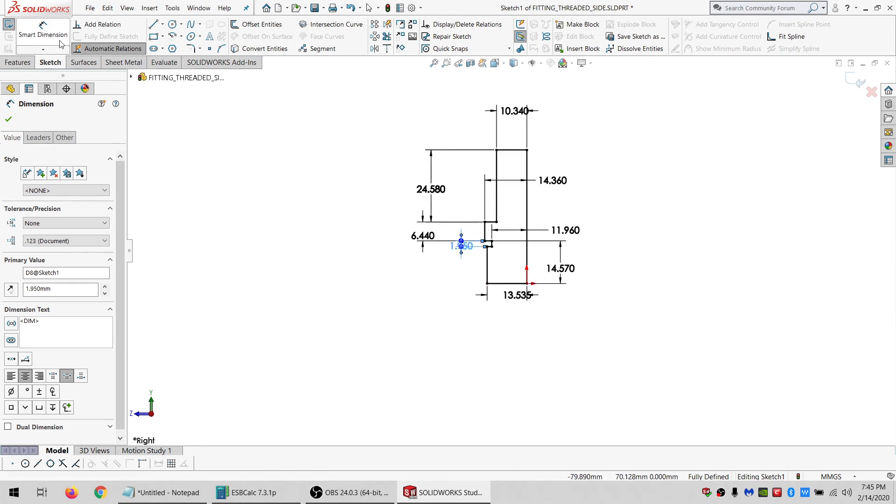
Revolve the profile a full 360 degrees around the vertical centre line.
left_click(527, 170)
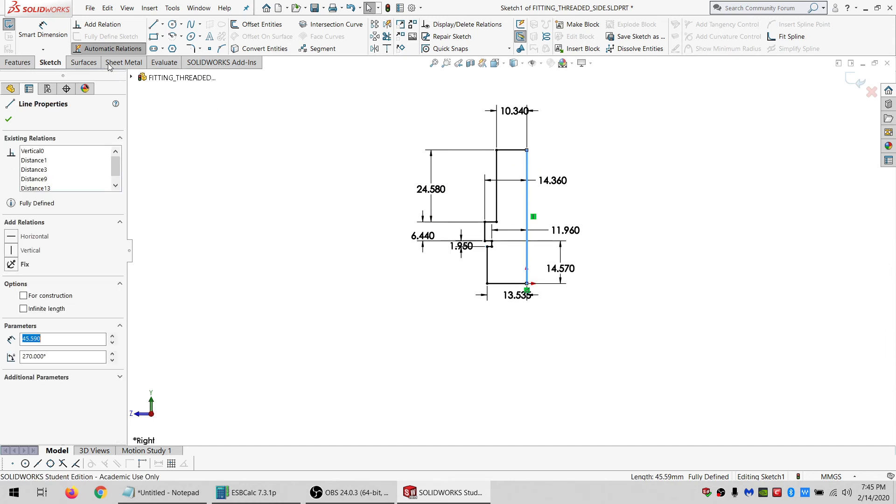
left_click(18, 62)
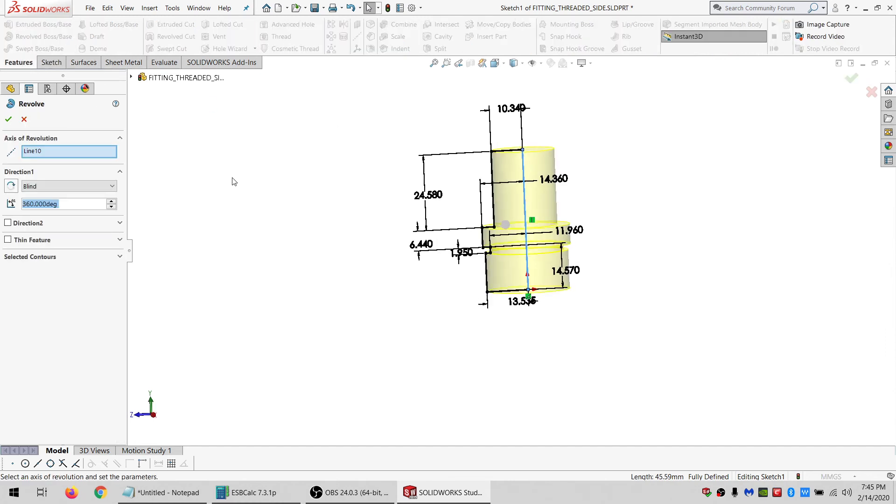
left_click(8, 120)
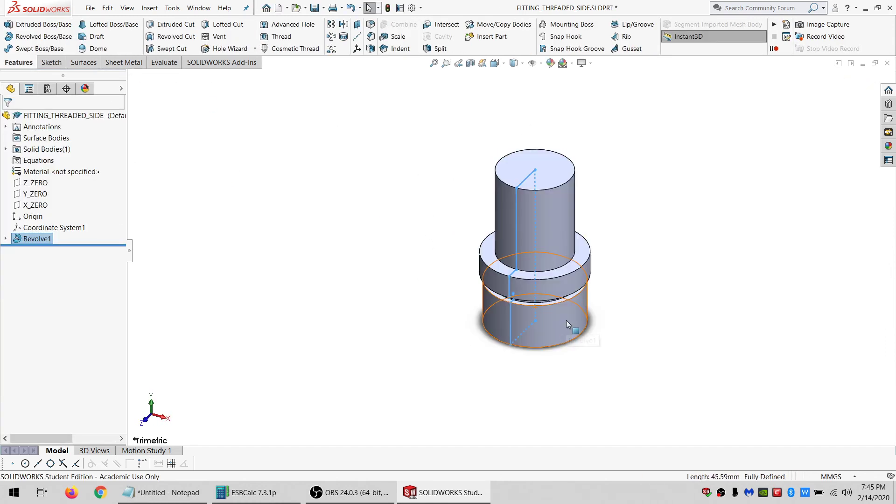
Open a new sketch on the bottom end face of the revolved part.
scroll(562, 315, "down", 5)
middle_click_drag(556, 307, 490, 339)
left_click(578, 283)
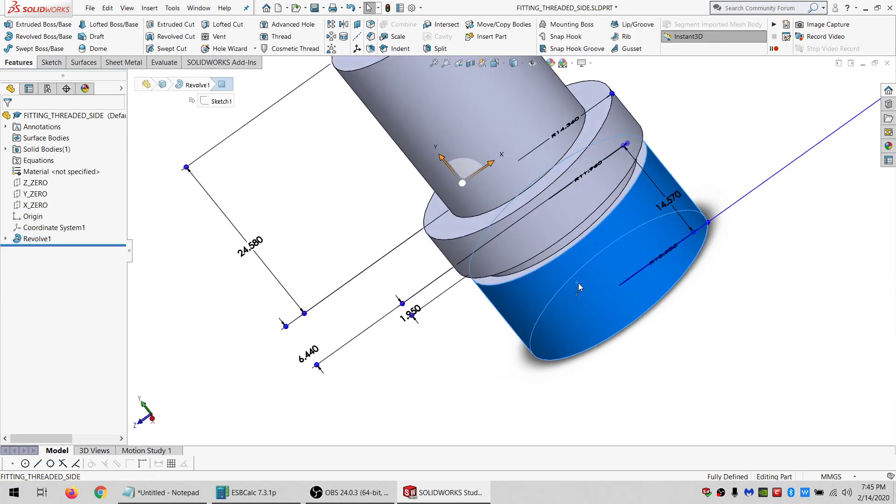
scroll(593, 298, "up", 5)
scroll(598, 286, "down", 3)
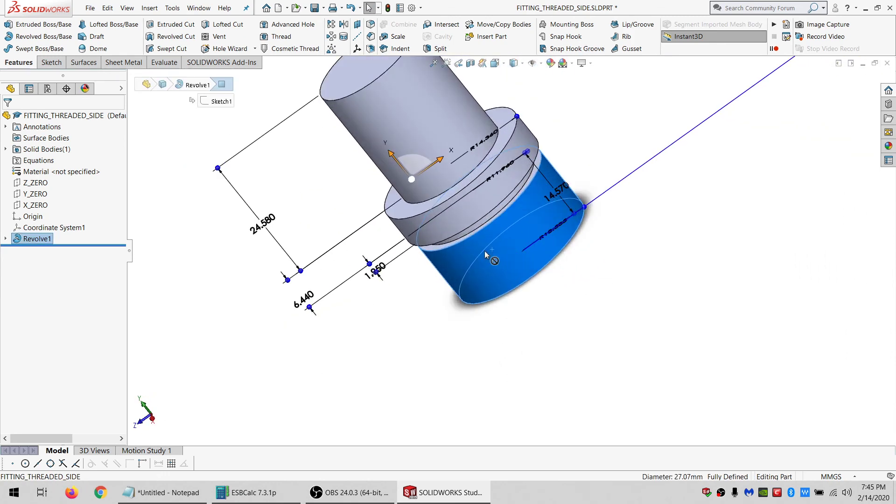
middle_click_drag(484, 251, 299, 201)
scroll(516, 189, "down", 3)
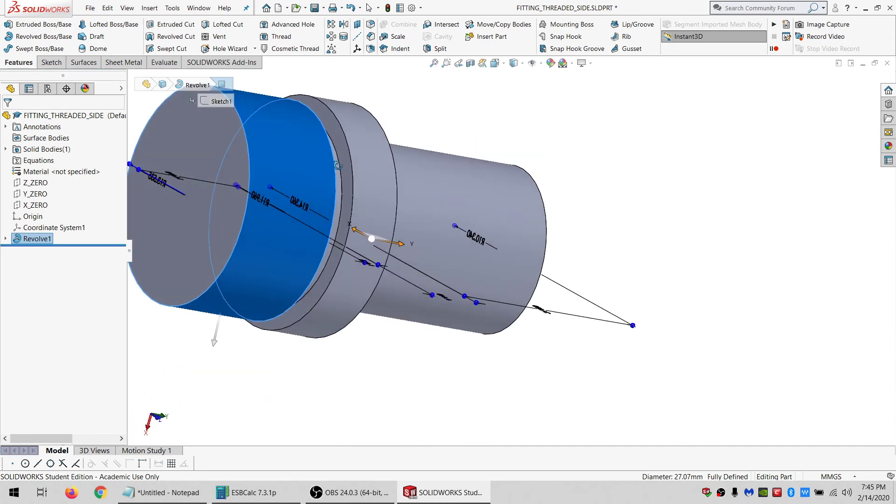
scroll(293, 202, "up", 2)
scroll(293, 202, "down", 2)
middle_click_drag(374, 218, 410, 218)
left_click(452, 201)
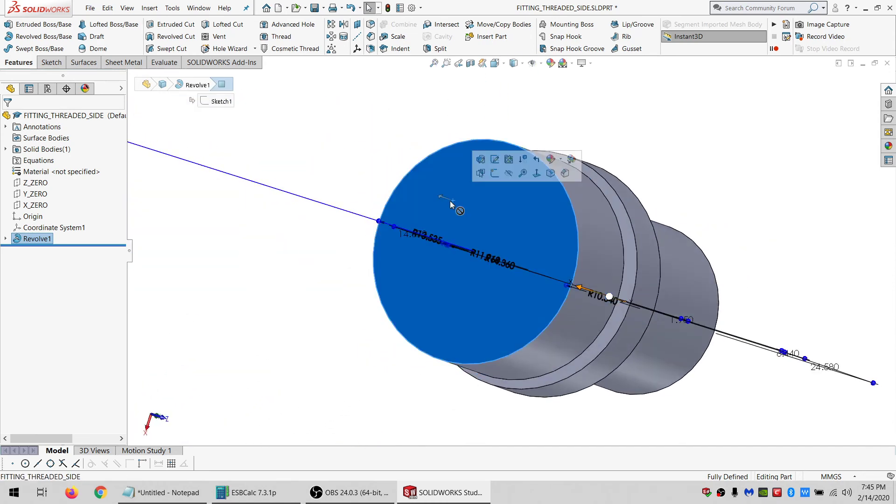
left_click(51, 62)
left_click(9, 26)
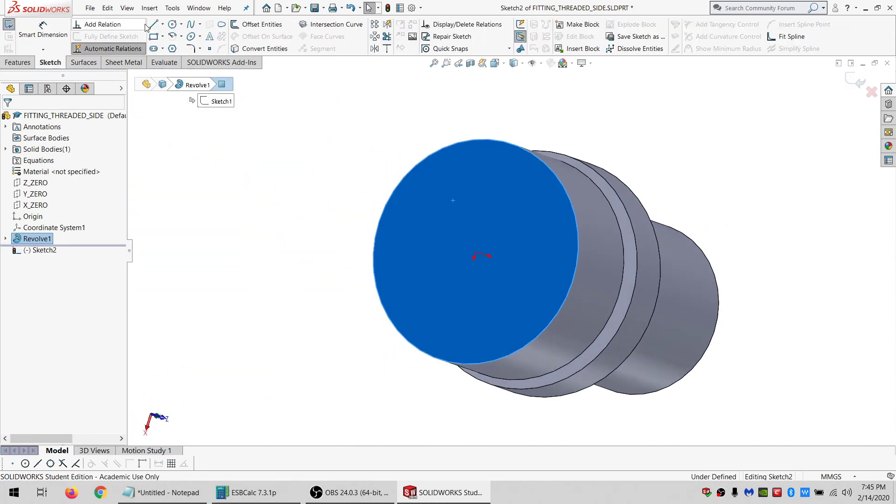
Sketch a circle centred near the middle of the bottom face.
left_click(172, 24)
left_click(491, 240)
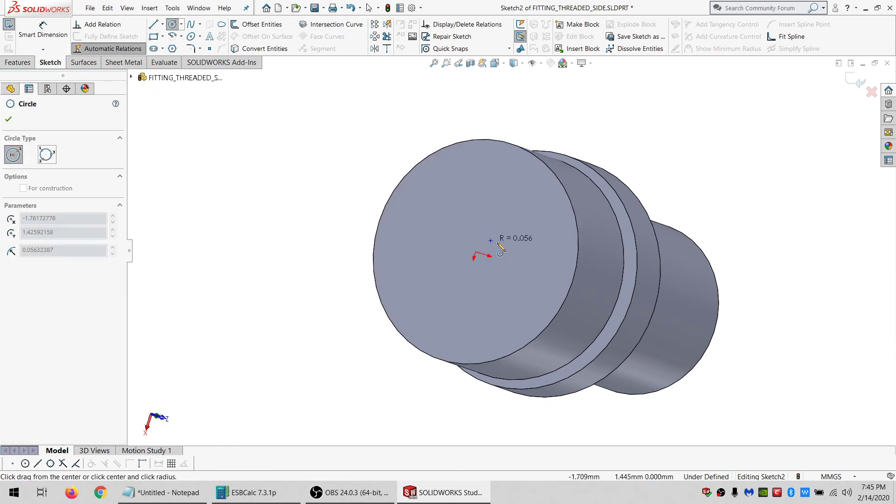
left_click(528, 215)
key("Escape")
Make the circle concentric with the bottom face's outer edge.
left_click(558, 179, "ctrl")
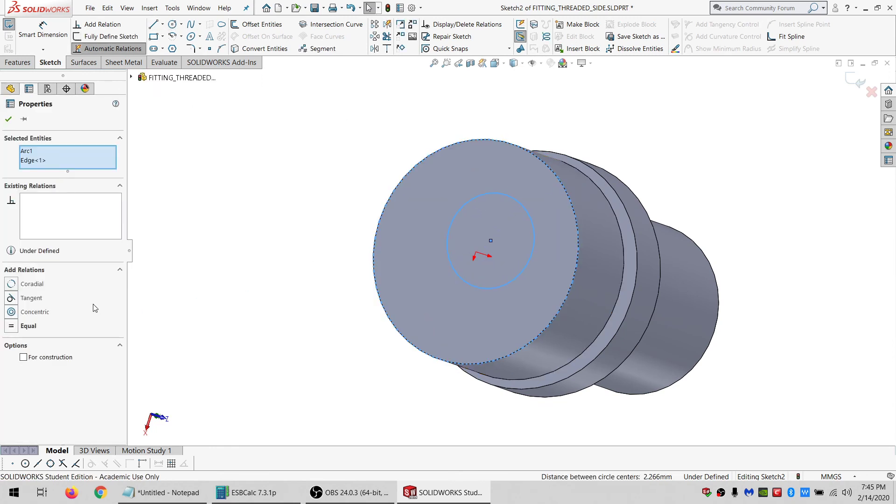
left_click(29, 312)
key("Escape")
Dimension the circle's diameter as 24.02 mm and exit the sketch.
left_click(42, 30)
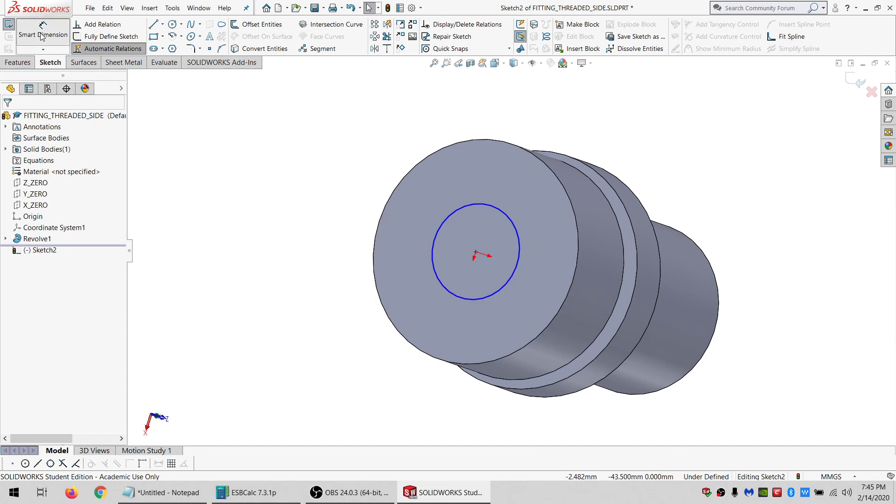
left_click(519, 234)
left_click(623, 150)
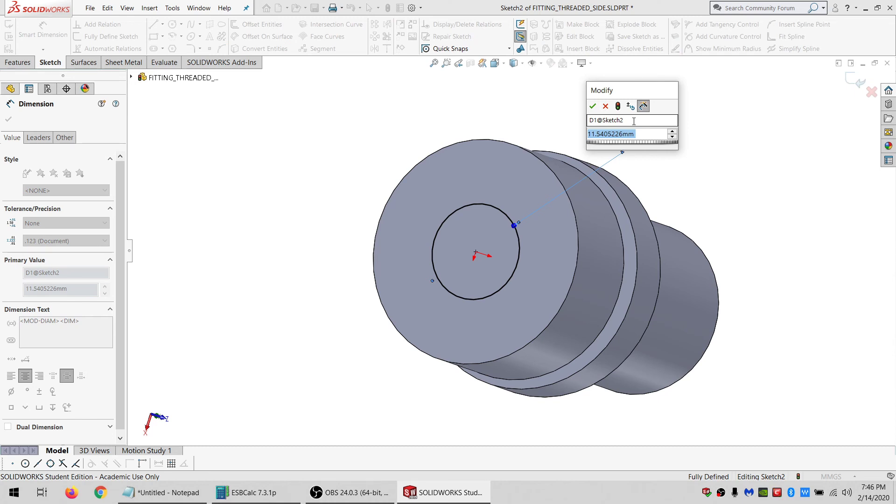
type("24.02")
key("Return")
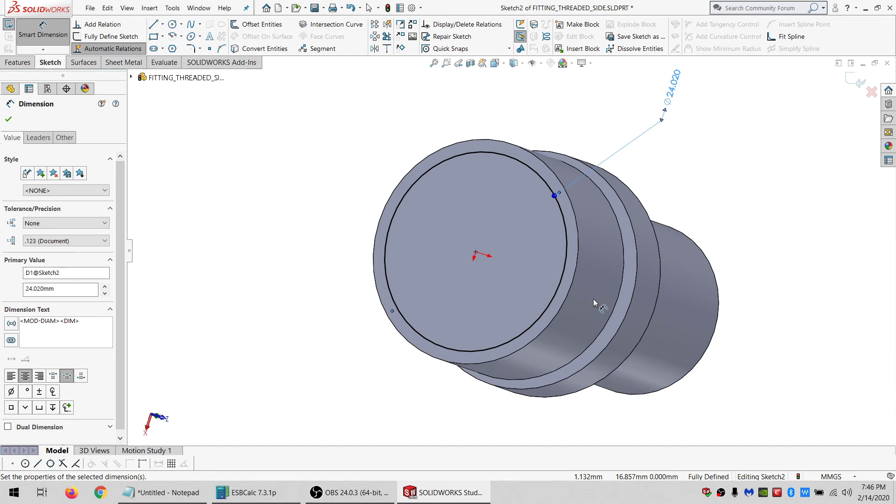
left_click(8, 26)
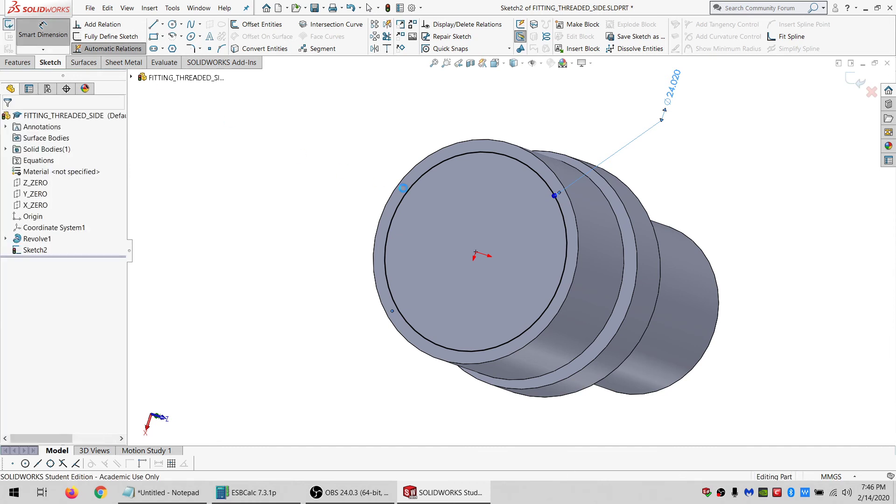
Start a new sketch on the X_ZERO plane, viewed normal to it.
middle_click_drag(492, 168, 576, 365)
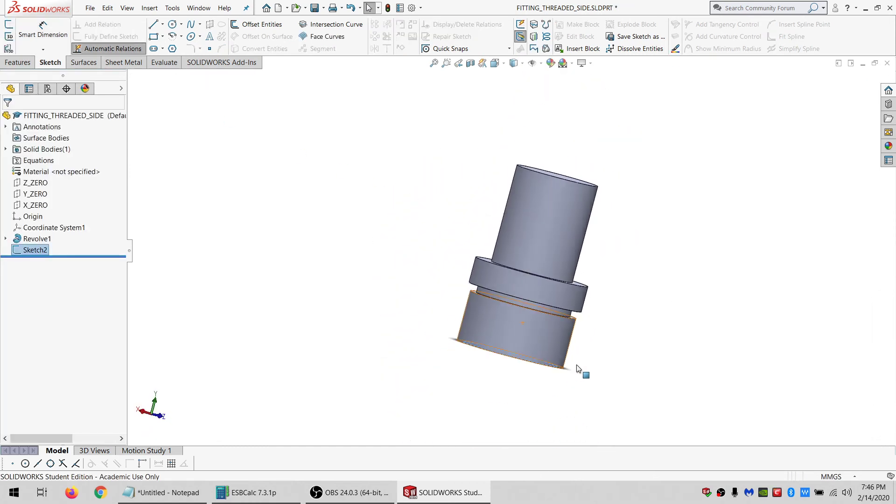
scroll(575, 365, "down", 3)
middle_click_drag(523, 331, 449, 290)
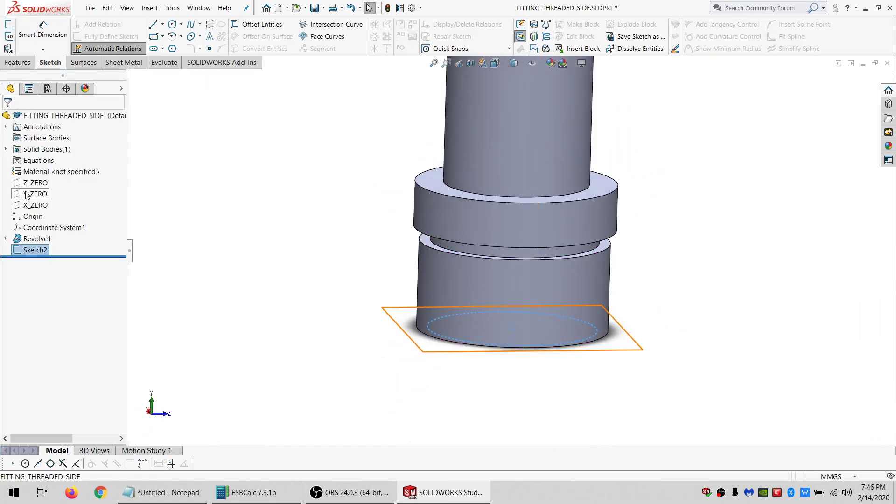
left_click(35, 205)
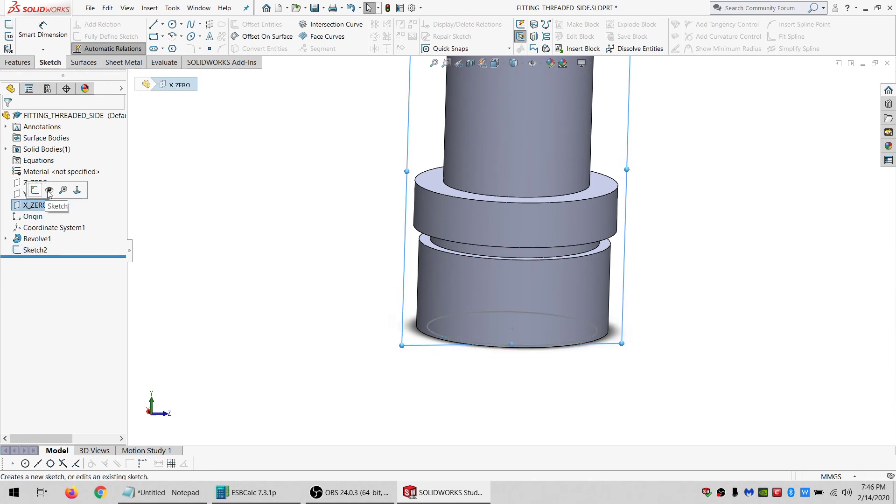
left_click(77, 190)
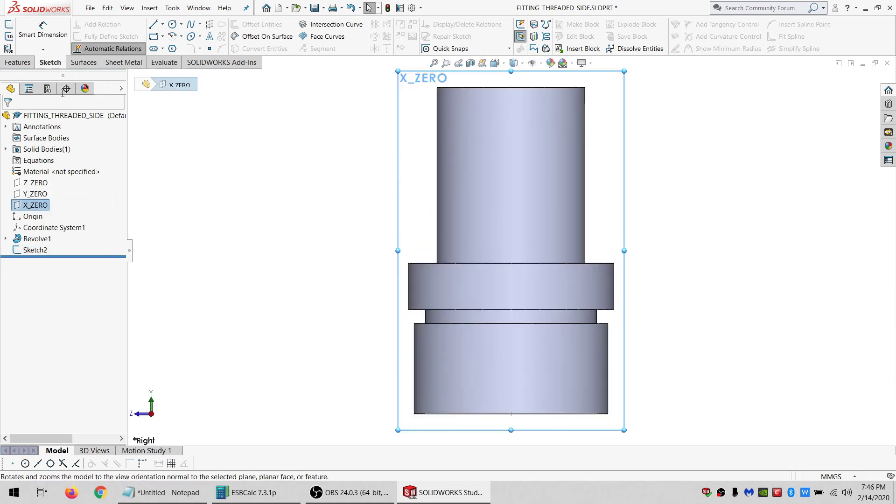
left_click(9, 24)
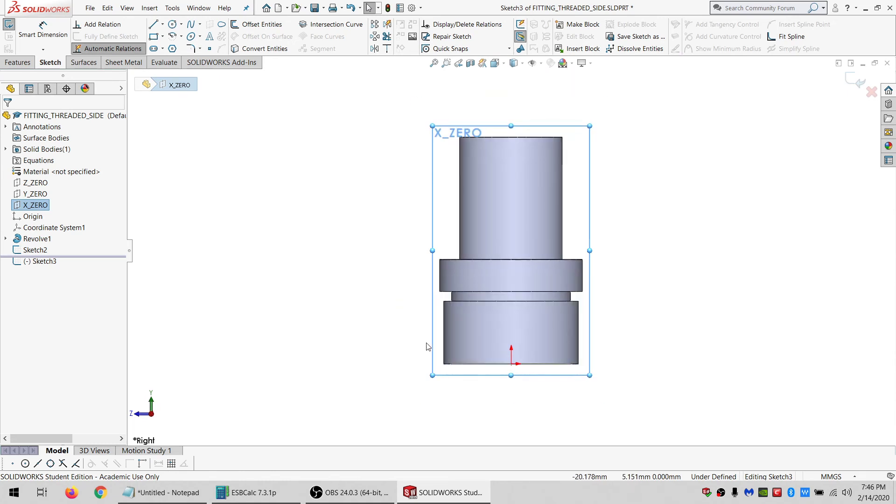
Sketch a small closed triangle of three lines at the lower outer edge of the bottom section.
middle_click_drag(448, 408, 480, 356, "ctrl")
scroll(480, 354, "down", 2)
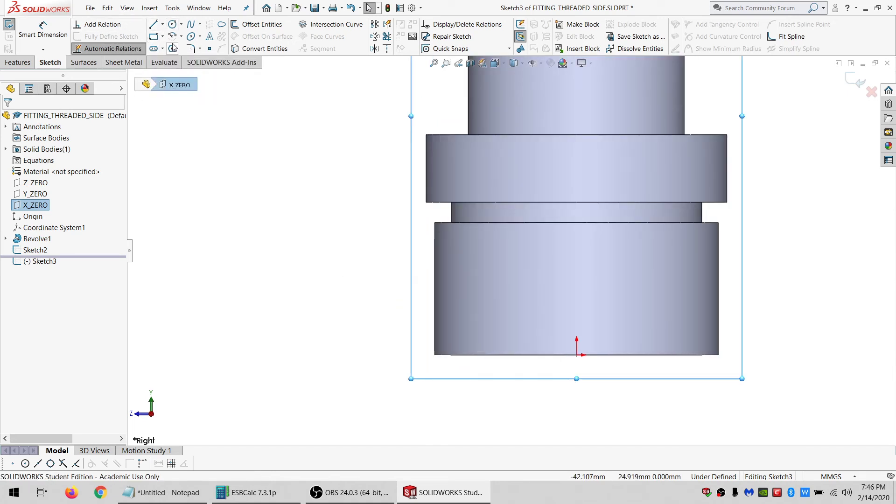
left_click(153, 24)
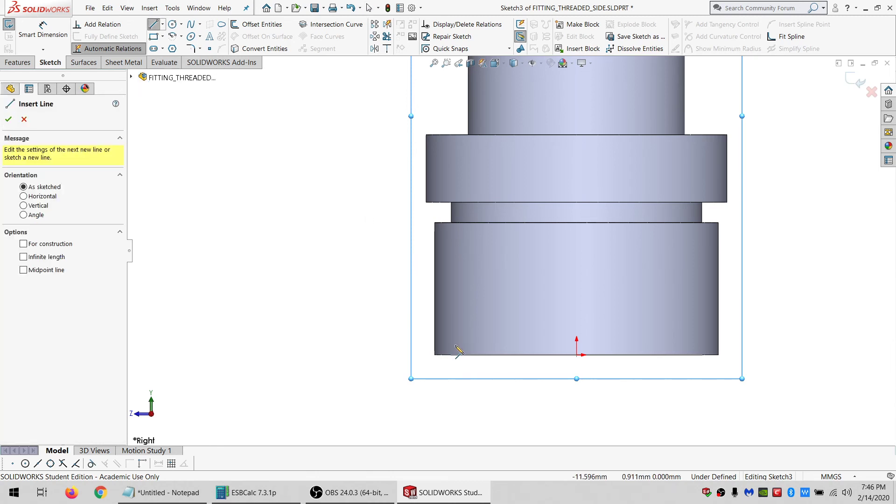
left_click(454, 345)
left_click(440, 333)
left_click(460, 325)
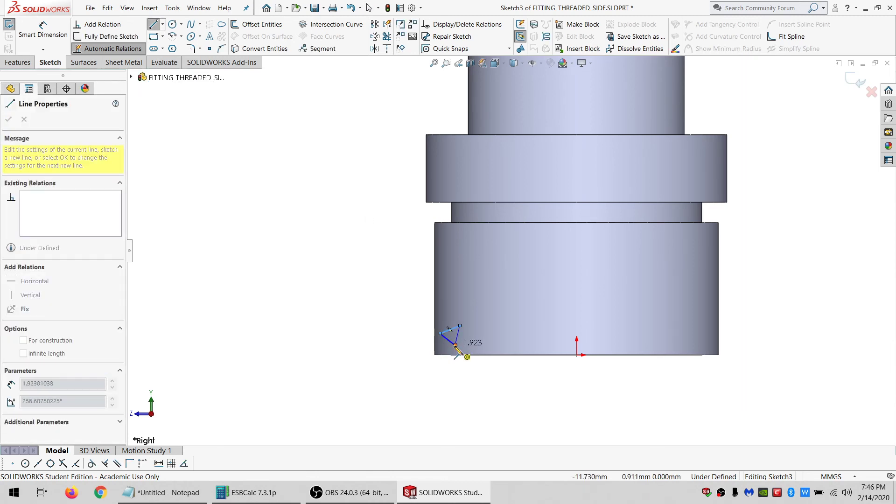
left_click(455, 345)
key("Escape")
Make the triangle's right-hand side vertical.
scroll(455, 354, "down", 4)
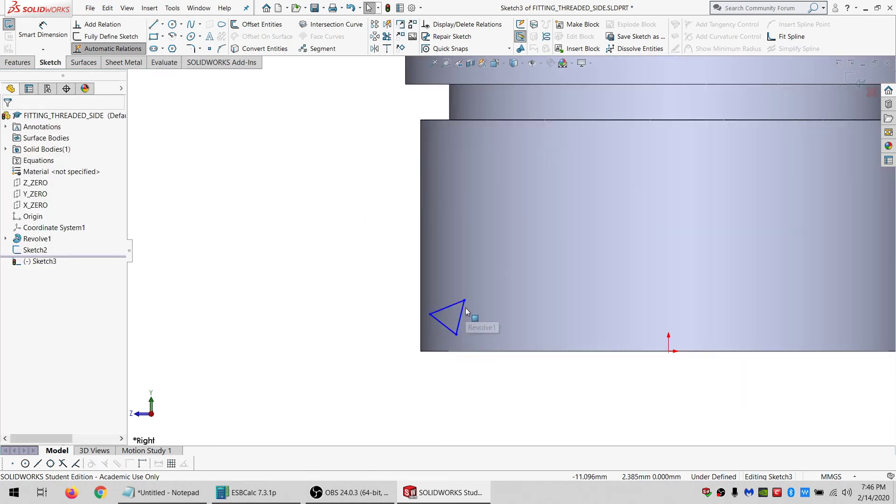
left_click(461, 308)
left_click(11, 250)
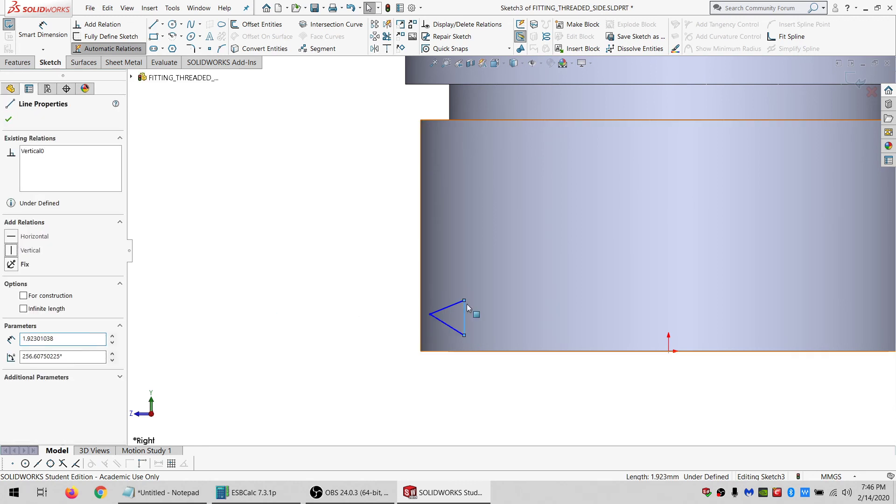
Make the triangle's two slanted sides equal in length.
left_click_drag(444, 374, 405, 295)
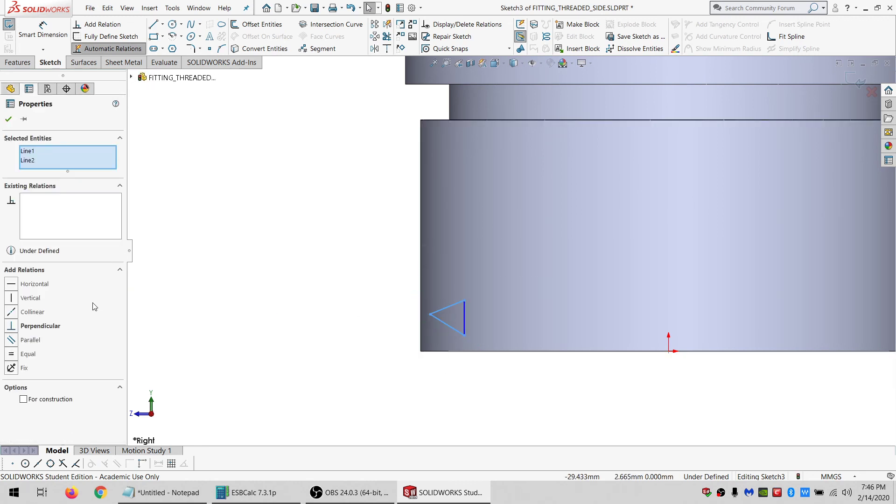
left_click(26, 353)
left_click(318, 326)
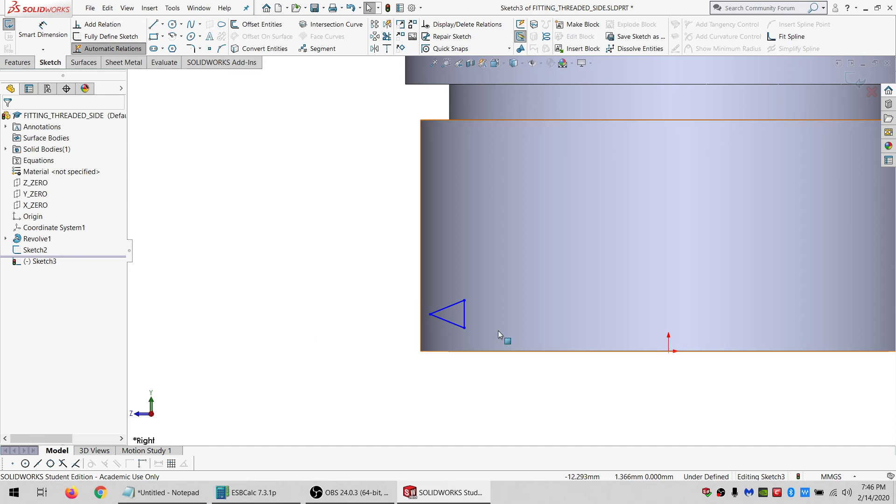
Add a Pierce relation between the triangle's right vertex and the bottom section's circular edge.
middle_click_drag(464, 314, 471, 318)
key("Escape")
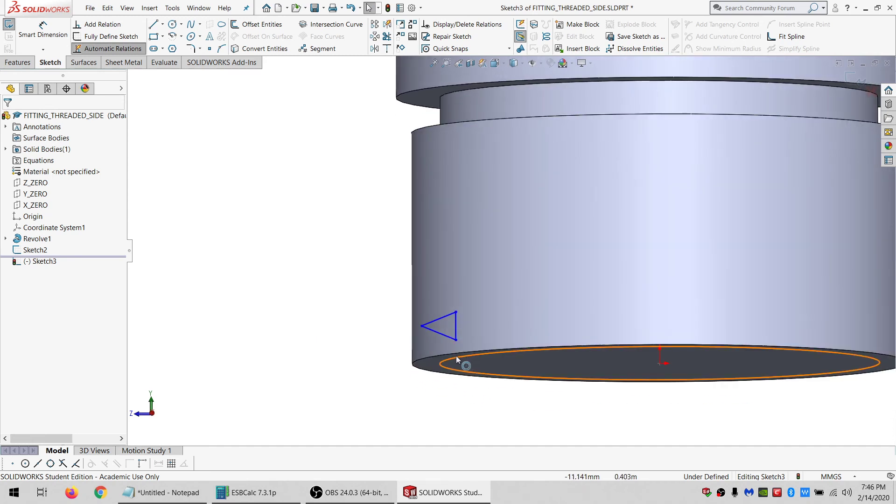
left_click(213, 51)
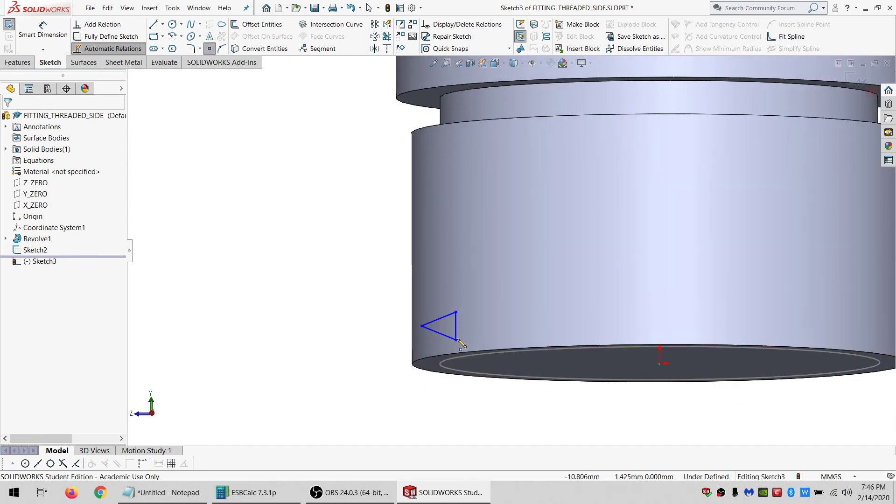
left_click(456, 332)
key("Escape")
left_click(456, 331)
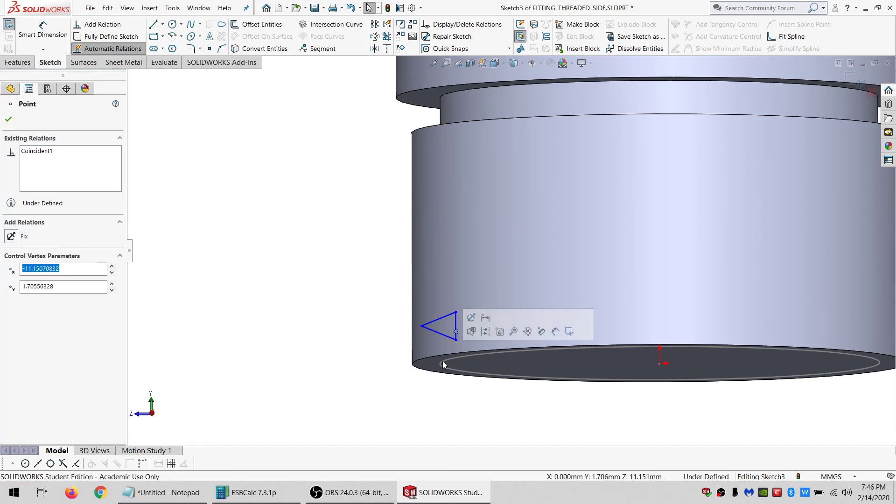
left_click(448, 367, "ctrl")
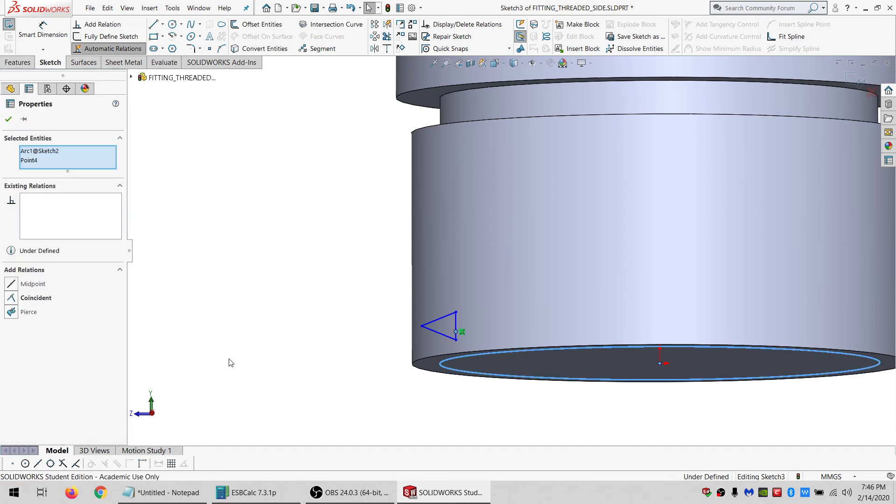
left_click(26, 312)
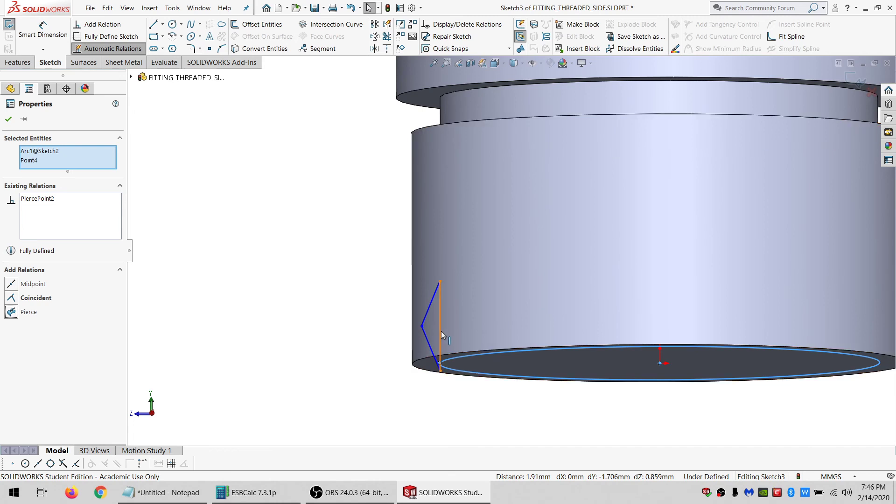
Make the triangle's left vertex coincident with the cylinder's outer silhouette line.
left_click(388, 413)
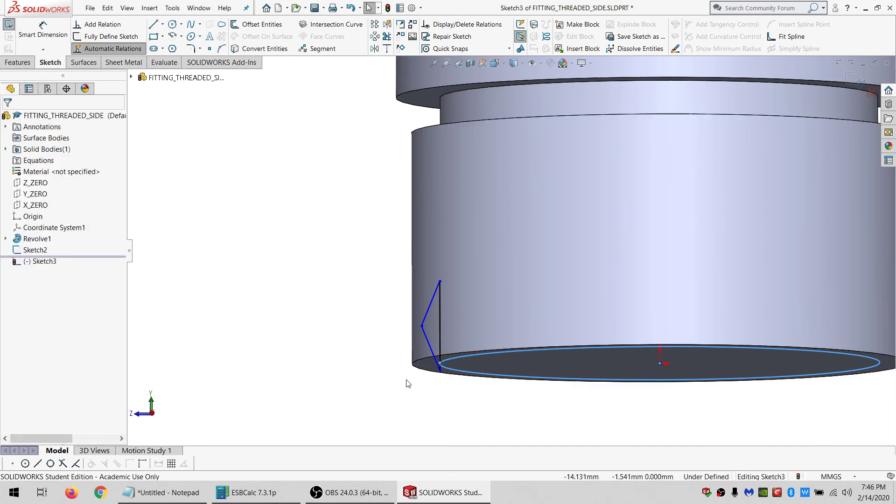
left_click(421, 326)
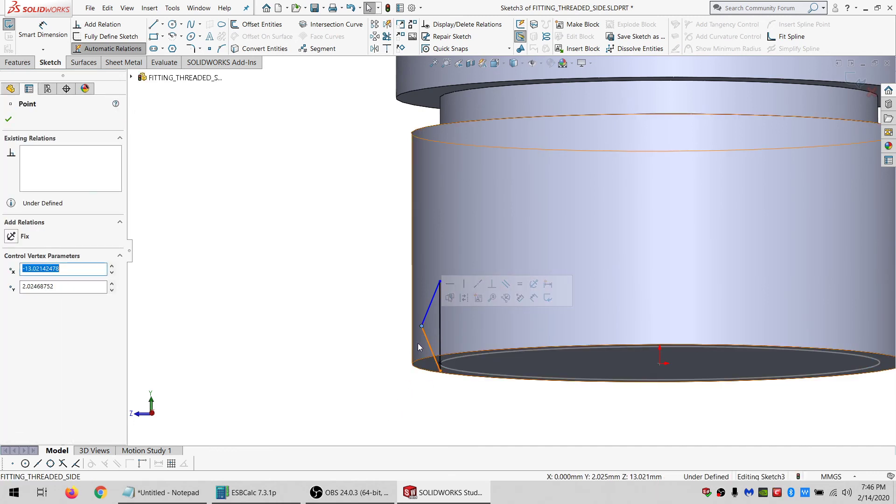
left_click(418, 262)
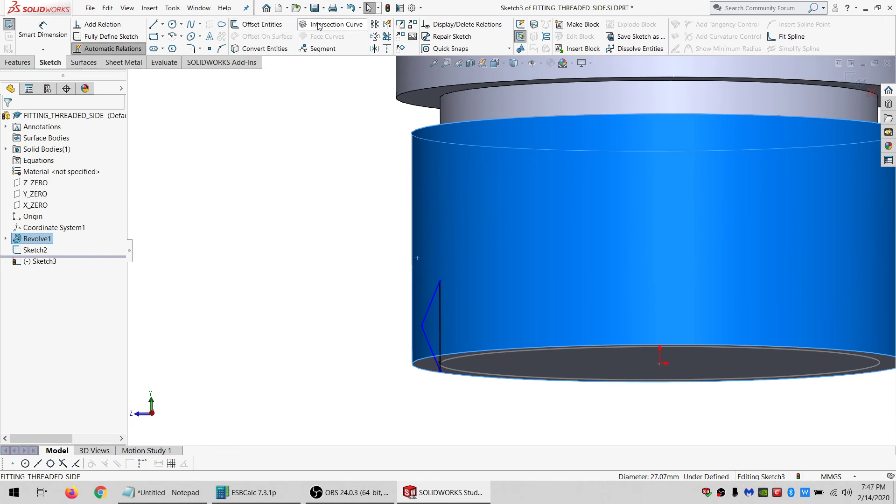
key("Escape")
left_click(412, 237)
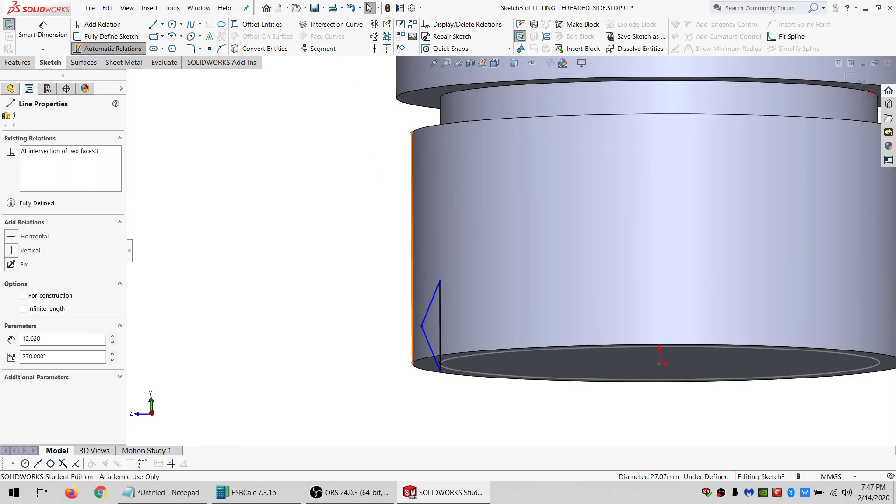
left_click(422, 326, "ctrl")
left_click(22, 301)
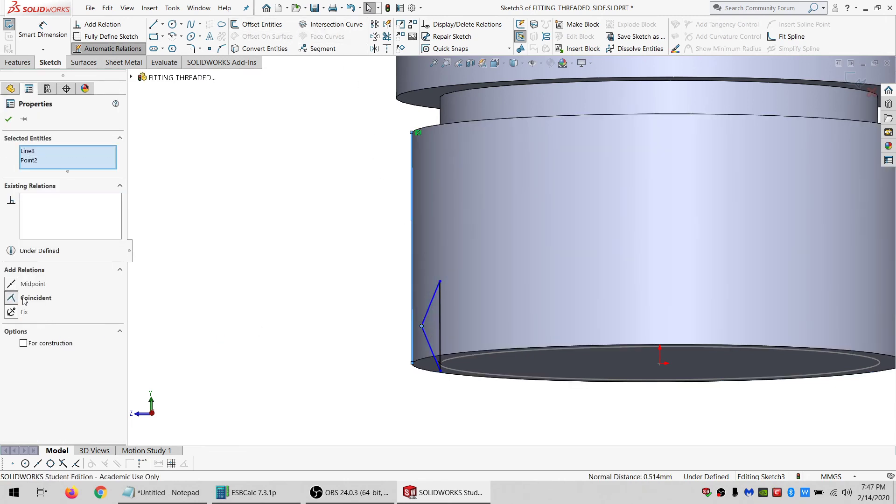
Dimension the height of the triangle's vertical side, accepting the current value.
left_click(285, 279)
left_click(52, 26)
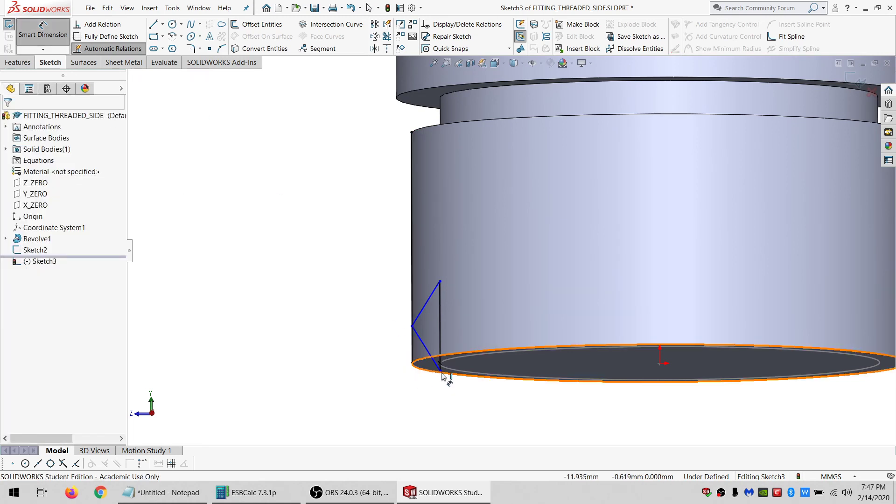
left_click(440, 282)
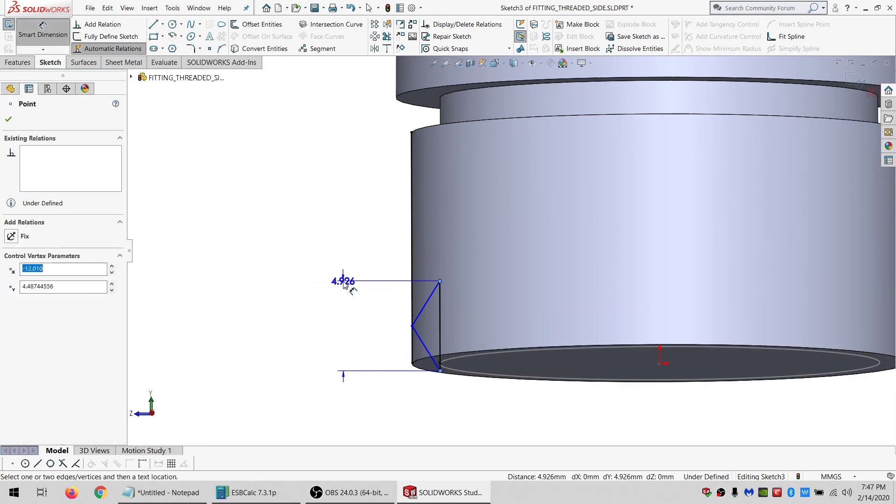
left_click(344, 282)
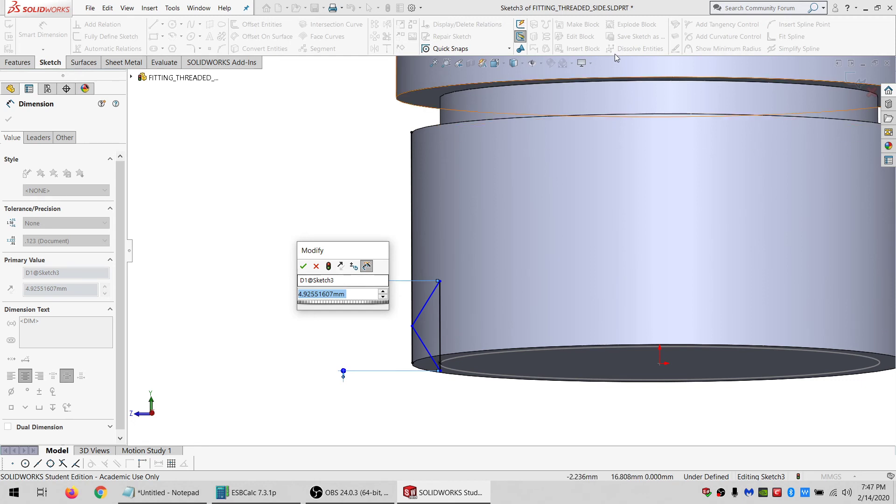
left_click(303, 266)
key("Escape")
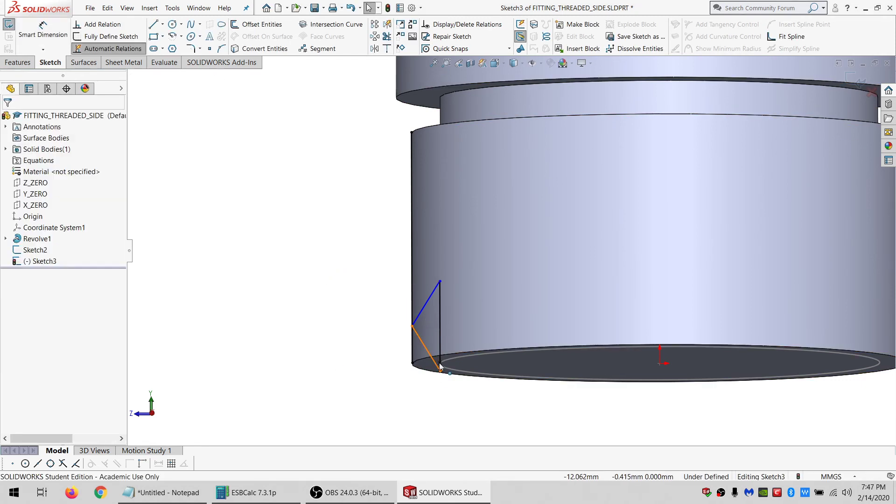
Shrink the triangle and linear-pattern it into 4 instances along the Y-axis at 10 mm spacing.
left_click_drag(440, 373, 437, 310)
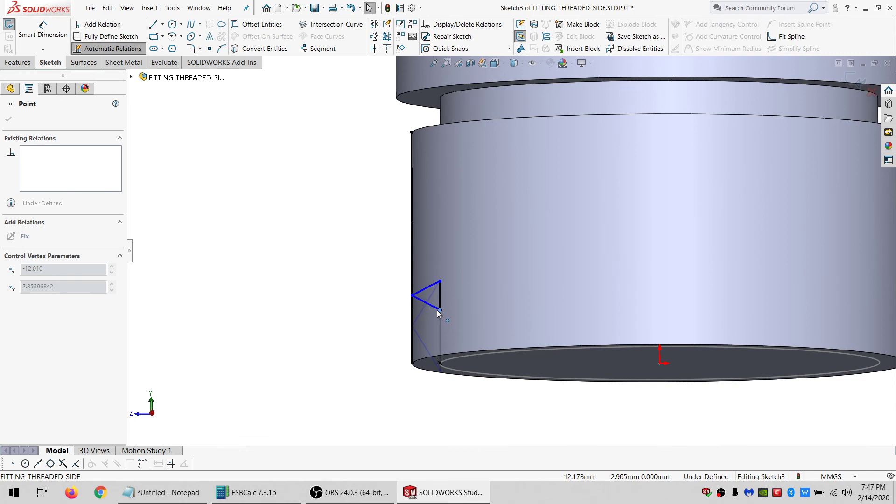
right_click(426, 305)
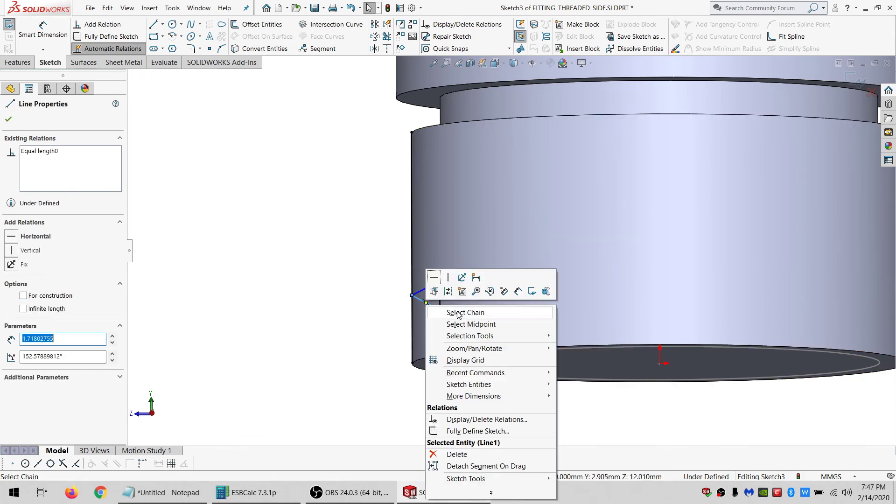
left_click(447, 312)
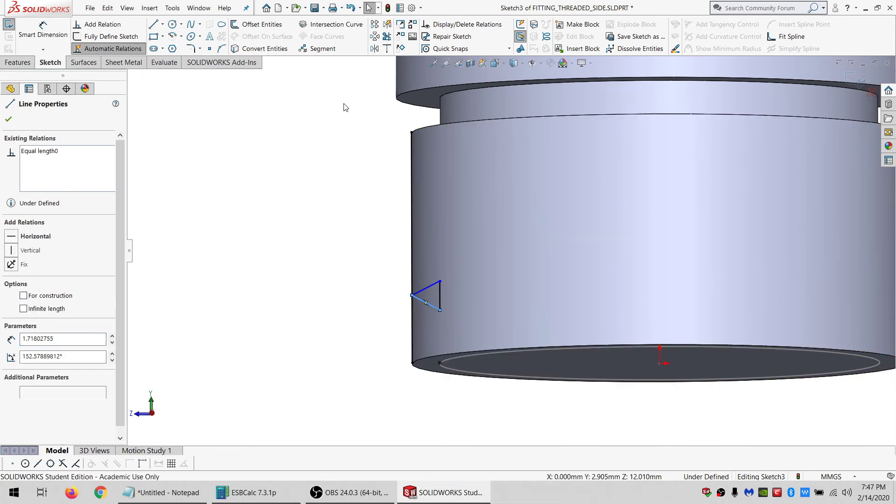
left_click(375, 28)
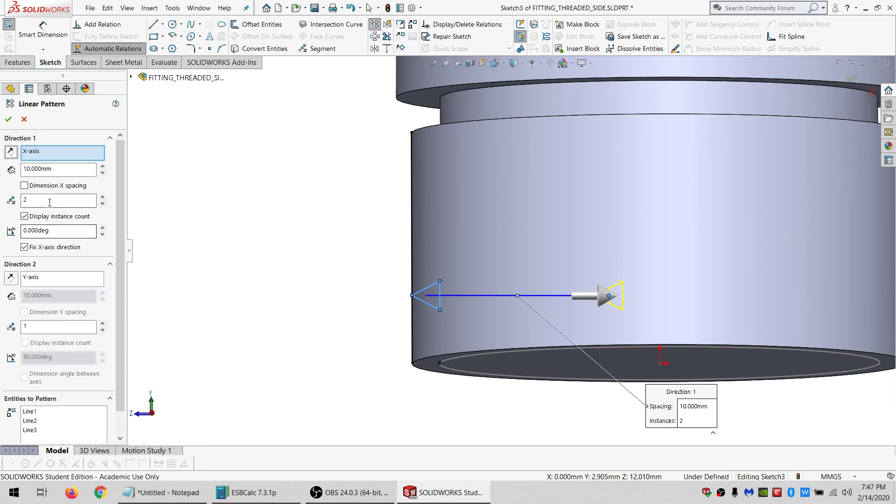
left_click_drag(49, 202, 2, 203)
type("1")
double_click(40, 327)
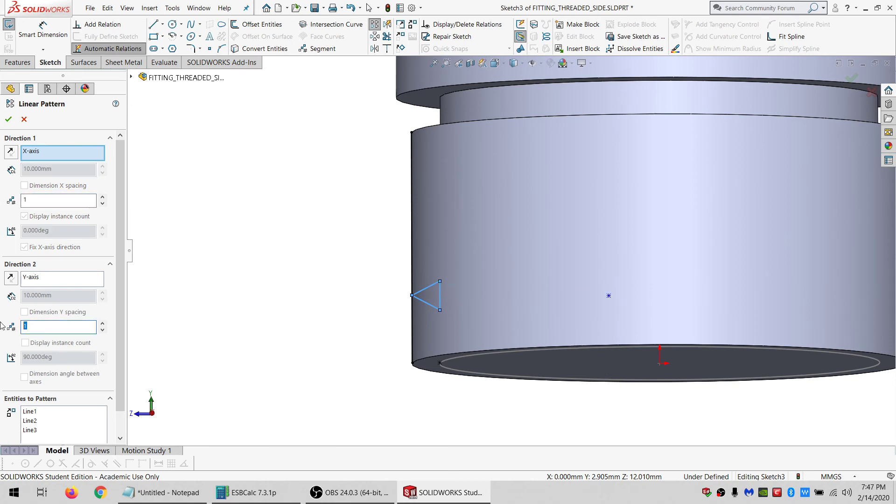
type("4")
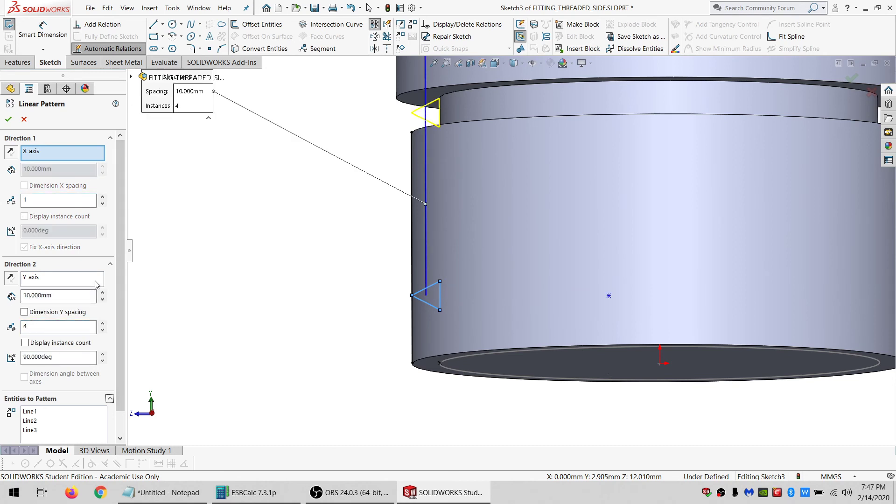
left_click(8, 119)
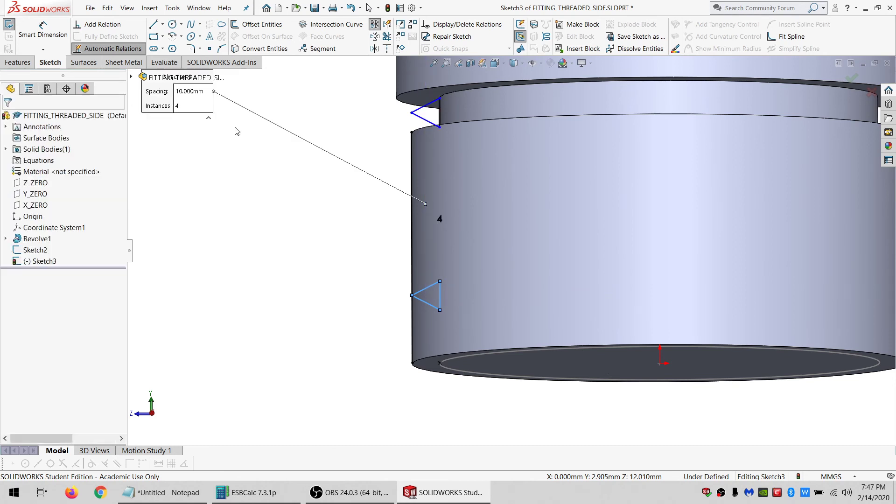
Merge the top pattern instance's lower vertex with the original triangle's upper vertex.
left_click(439, 127)
left_click(440, 281, "ctrl")
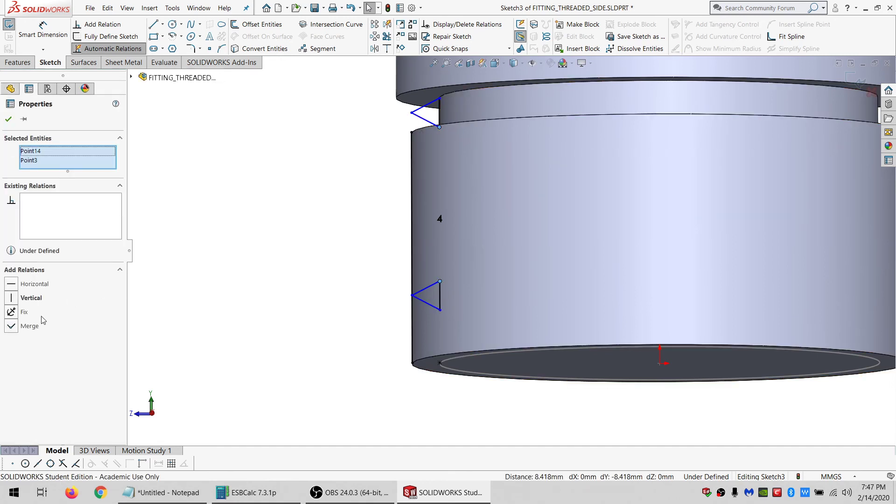
left_click(28, 325)
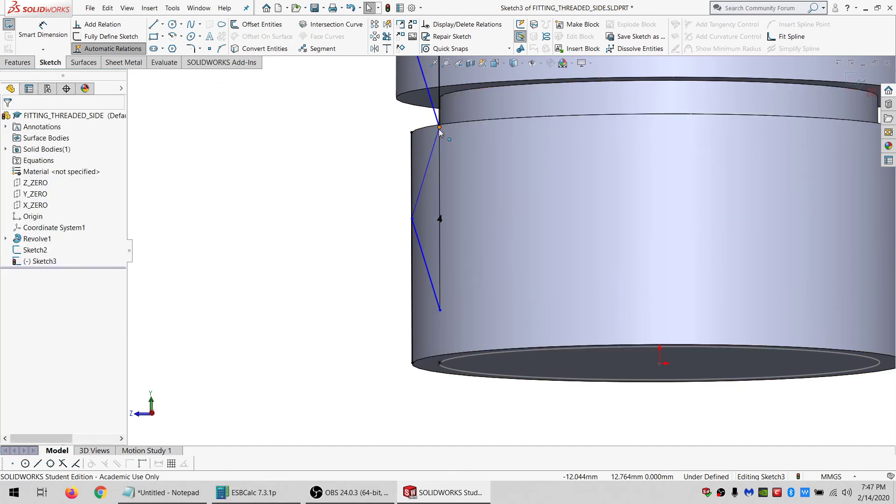
Fix the bottom vertex of the thread chain and drag the top vertex down so the four triangles stack.
mouse_move(439, 127)
left_mouse_down()
mouse_move(439, 192)
mouse_move(439, 157)
left_mouse_up()
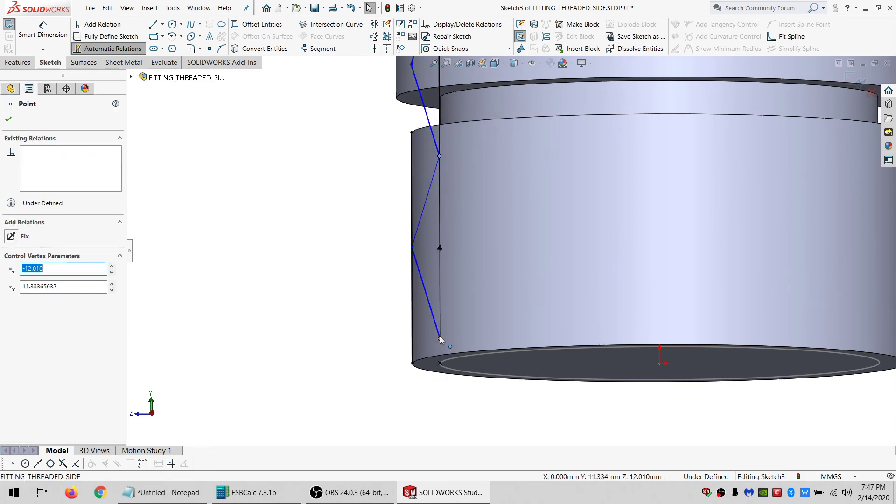
left_click(6, 235)
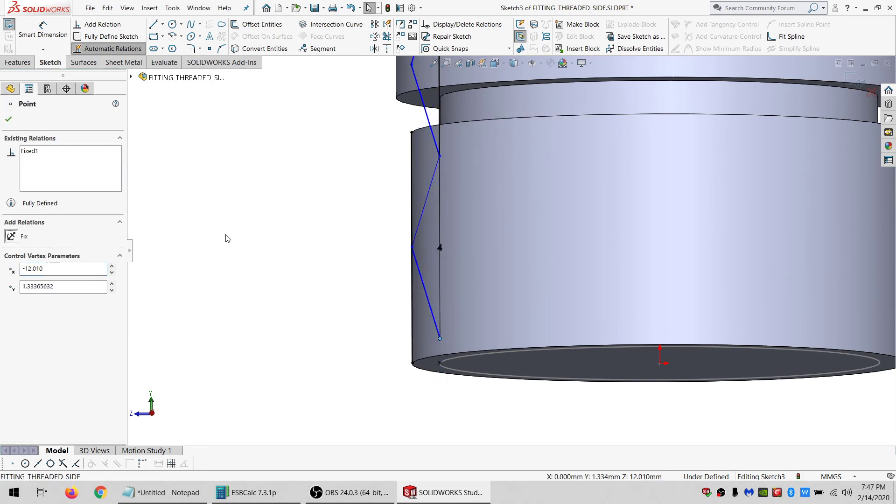
left_click(227, 236)
left_click_drag(439, 156, 439, 299)
left_click(326, 238)
Dimension the thread chain's total height from top to bottom vertex as 8.8 mm.
left_click(43, 29)
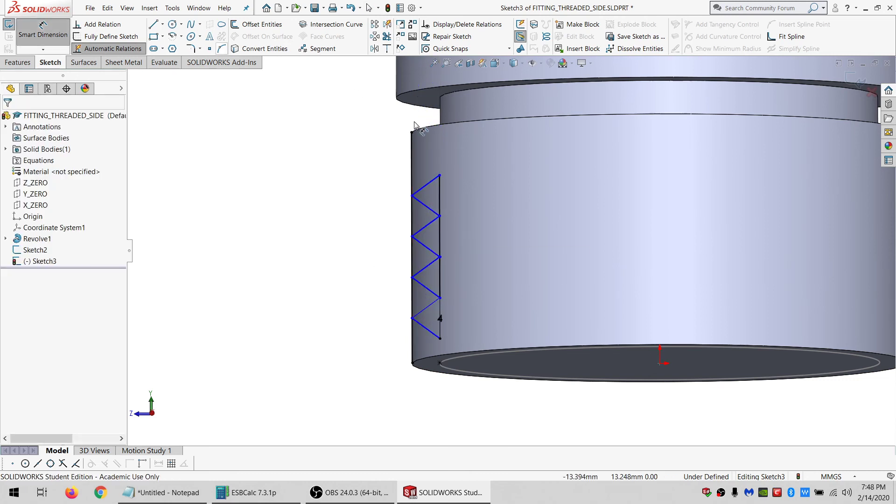
left_click(440, 176)
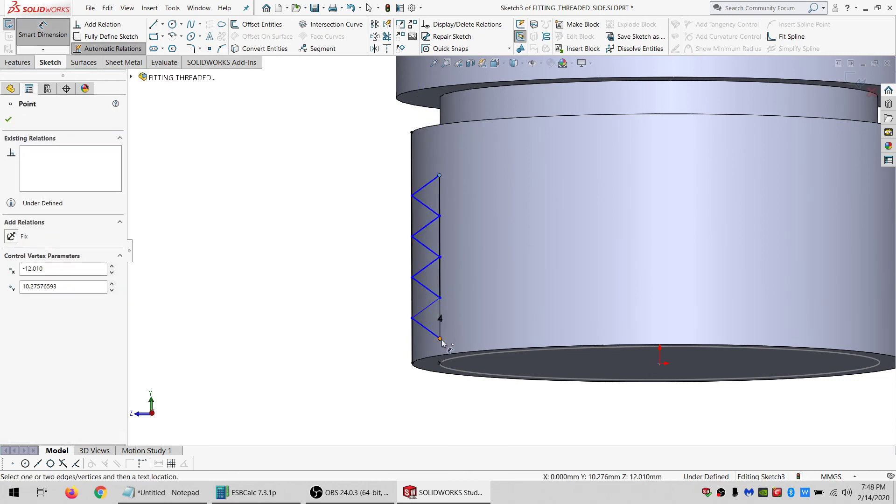
left_click(439, 338)
left_click(352, 284)
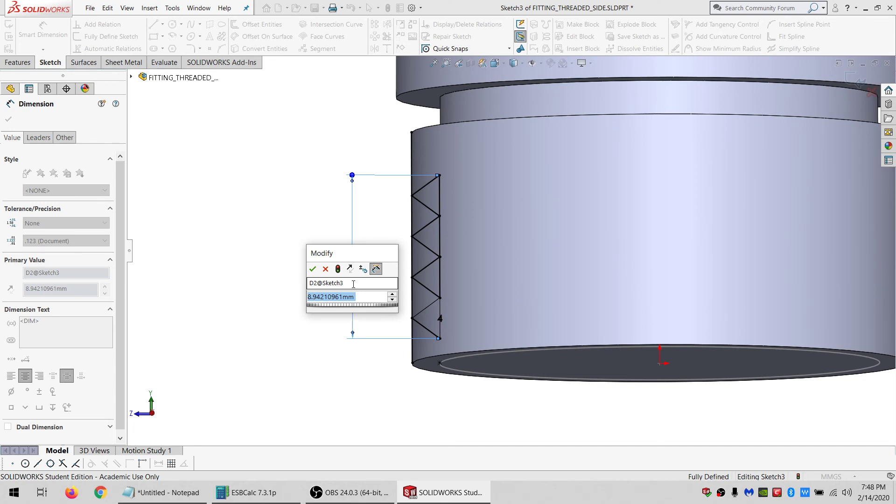
type("8.8")
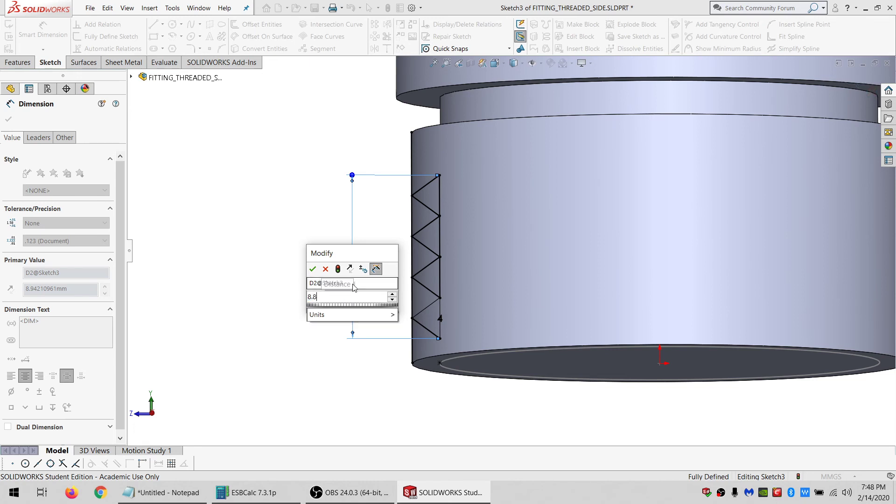
key("Return")
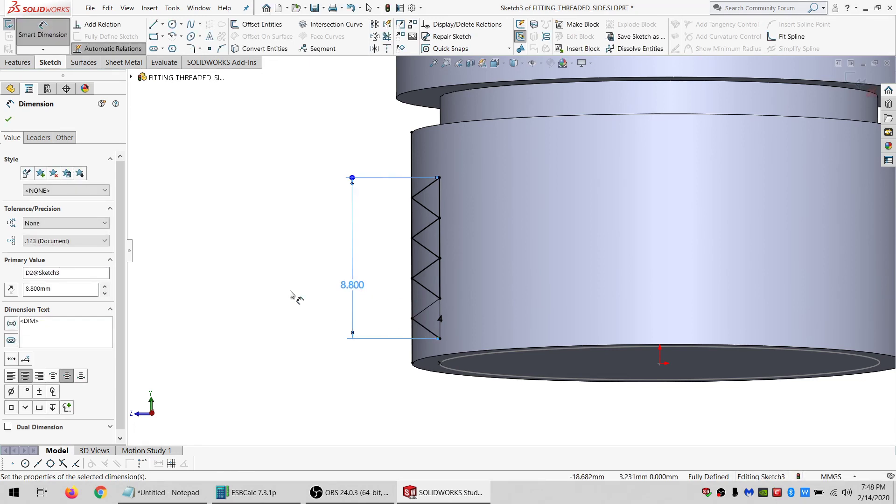
Add an angle dimension between the top triangle's two slanted sides and move its text aside.
left_click(427, 211)
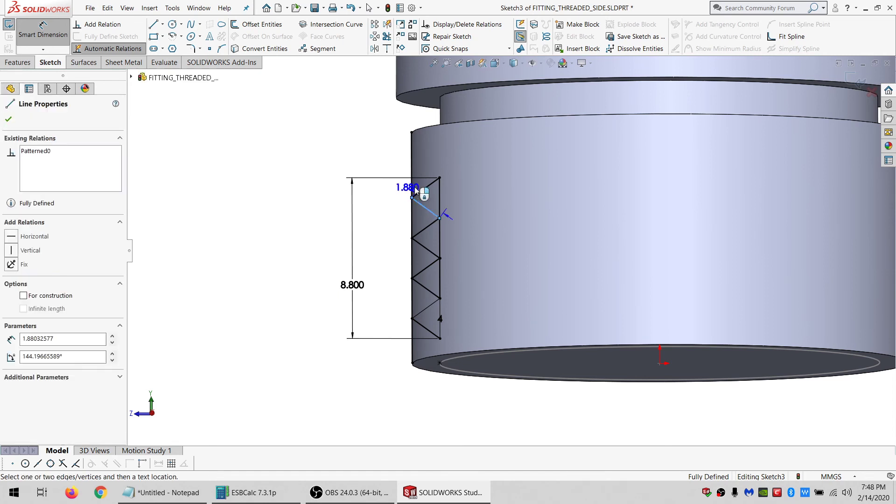
left_click(422, 188)
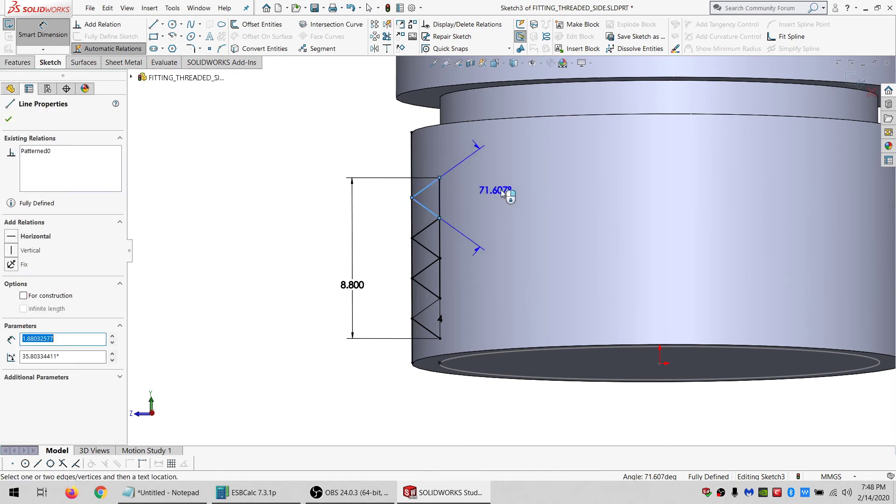
left_click(538, 194)
left_click(511, 241)
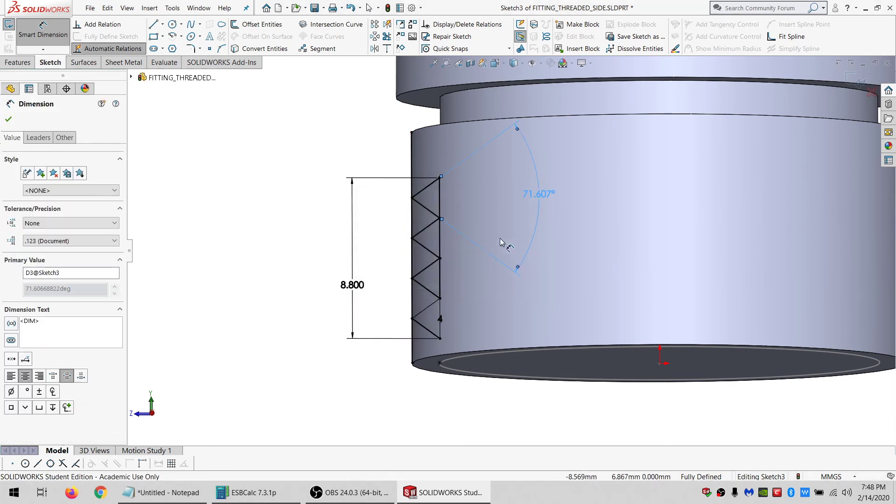
left_click(41, 36)
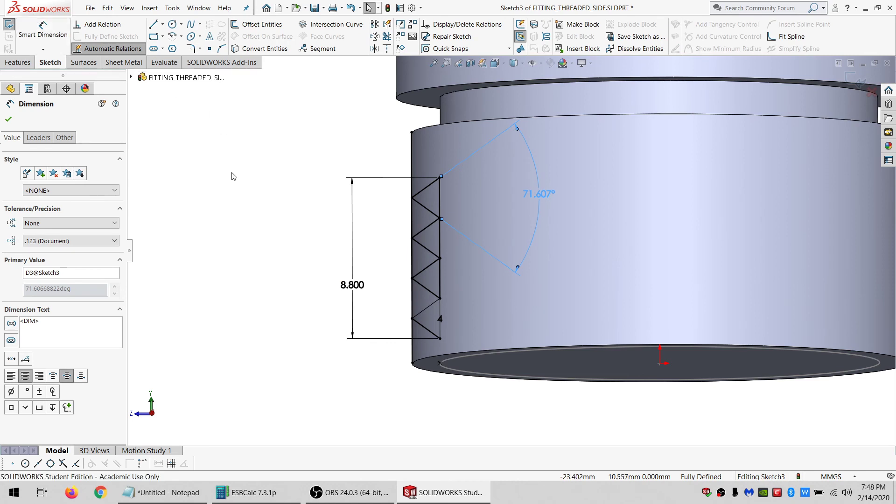
left_click_drag(541, 199, 562, 200)
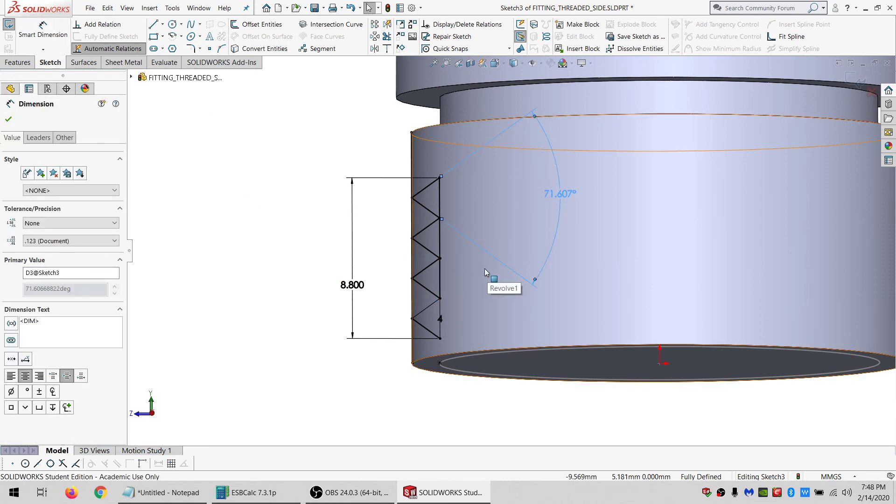
Delete the Fix relation from the bottom vertex of the thread chain.
scroll(539, 231, "up", 4)
scroll(533, 248, "down", 4)
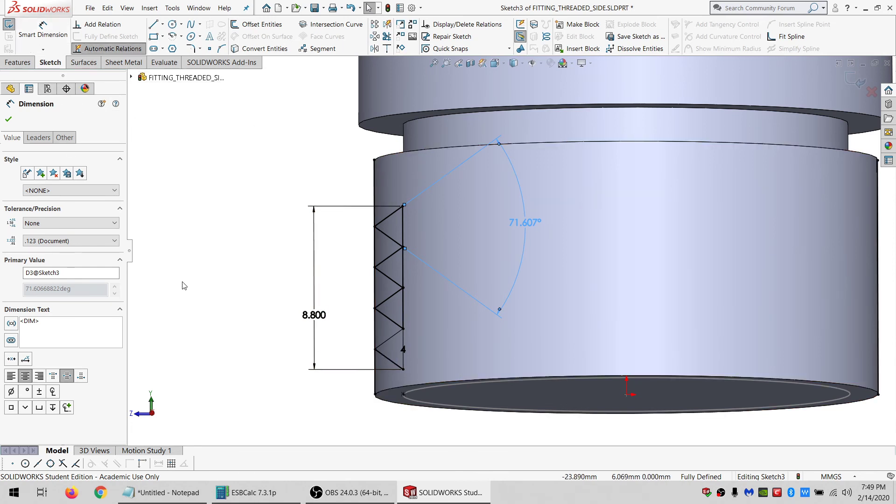
left_click(403, 368)
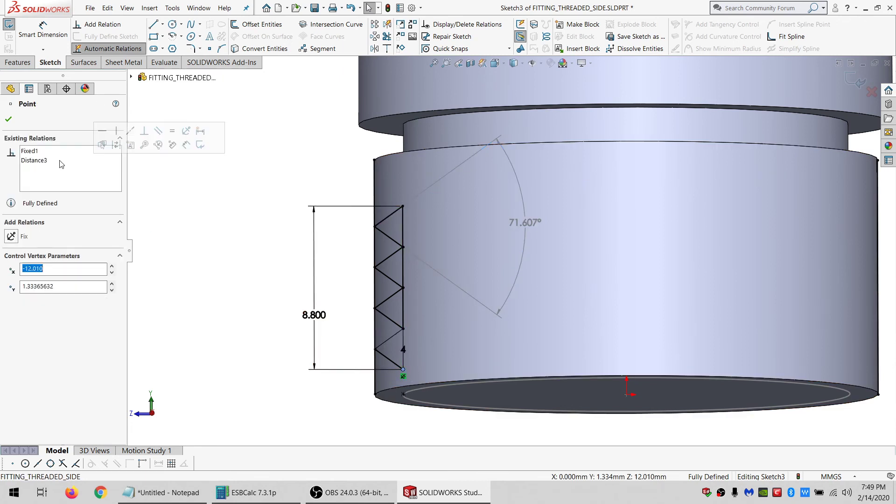
left_click(35, 152)
key("Delete")
left_click(236, 167)
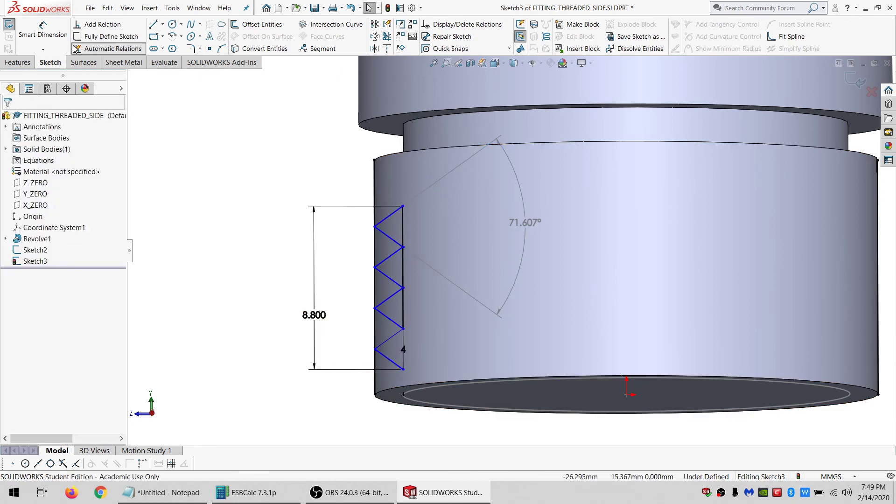
Dimension the bottom vertex of the thread chain to the section's bottom edge as 2.24 mm.
left_click(43, 26)
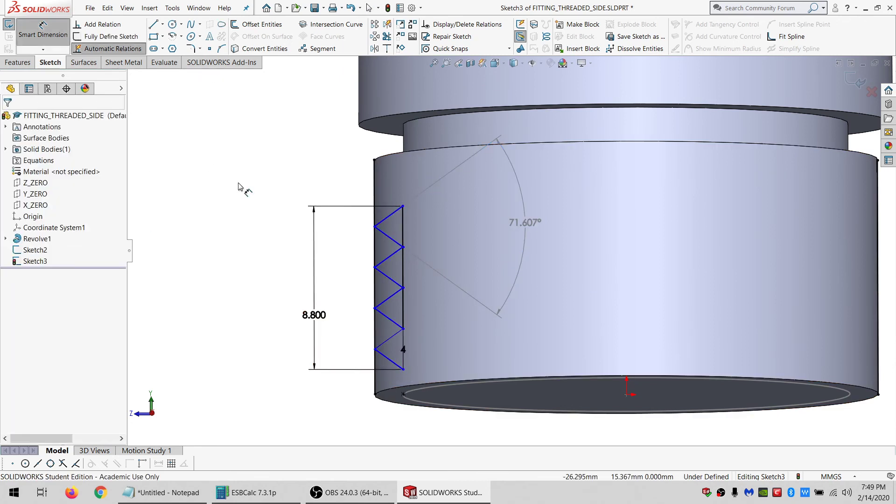
left_click(408, 373)
left_click(419, 387)
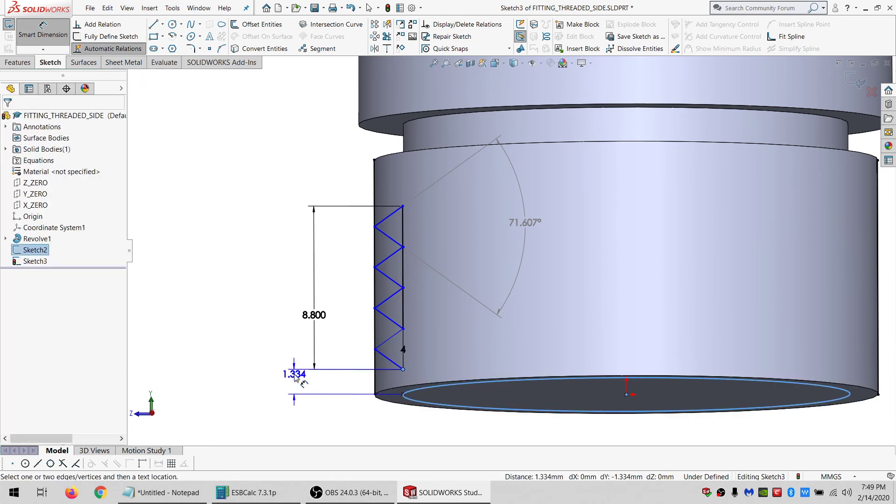
left_click(295, 376)
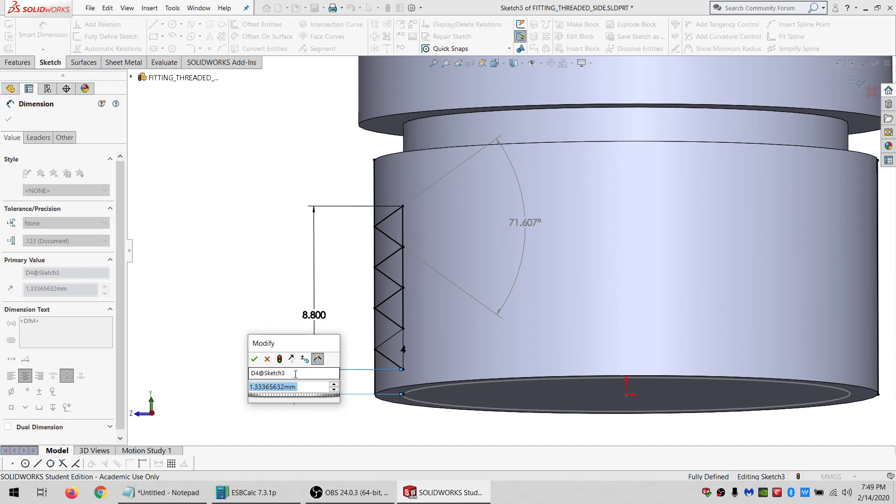
type("2.24")
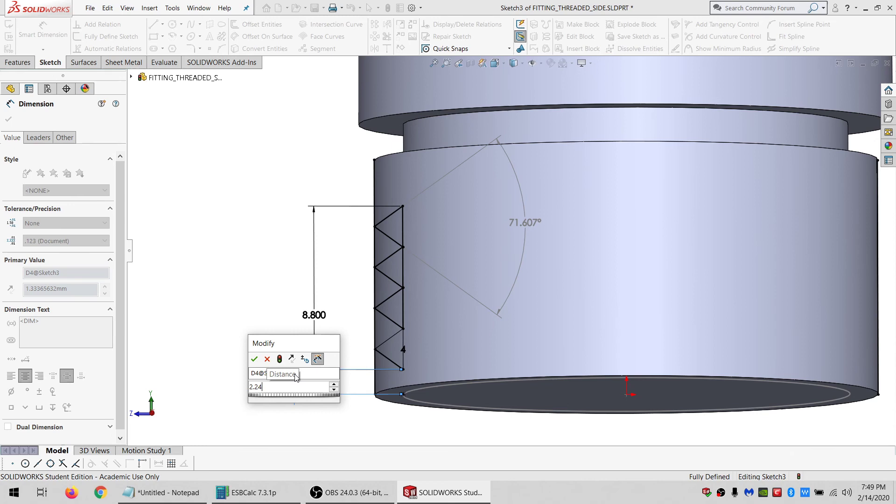
key("Return")
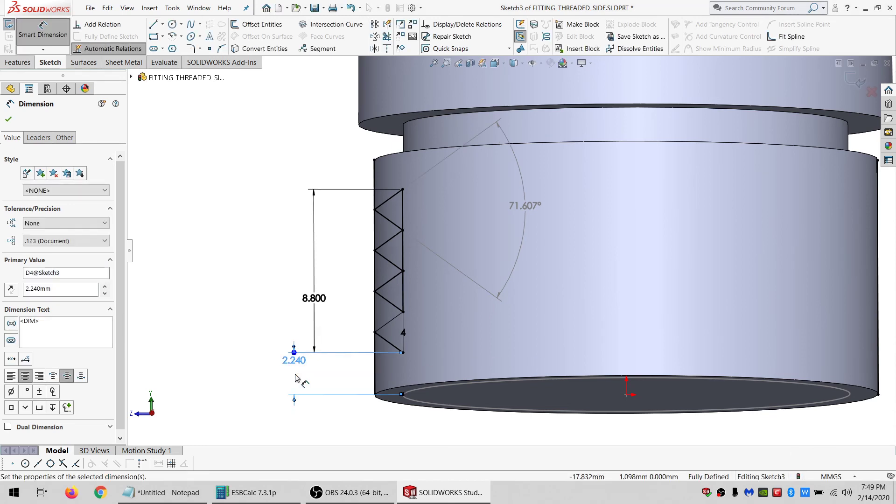
middle_click_drag(460, 256, 439, 253)
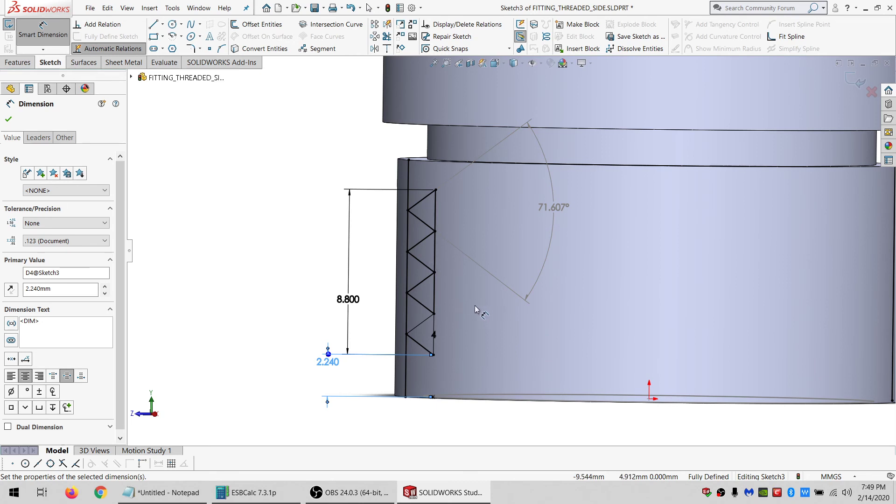
key("Escape")
key("Escape")
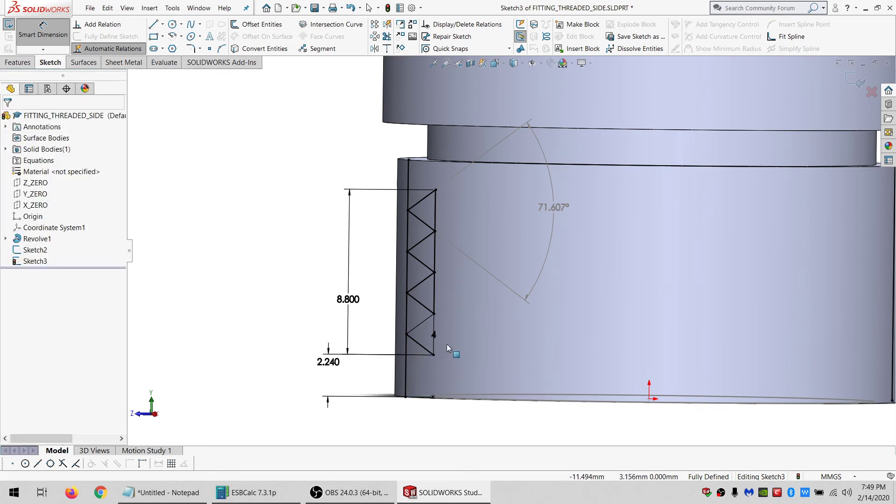
Sketch a new triangle with the Line tool on top of the chain, starting and closing at its top vertex.
scroll(443, 364, "up", 1)
scroll(442, 365, "down", 2)
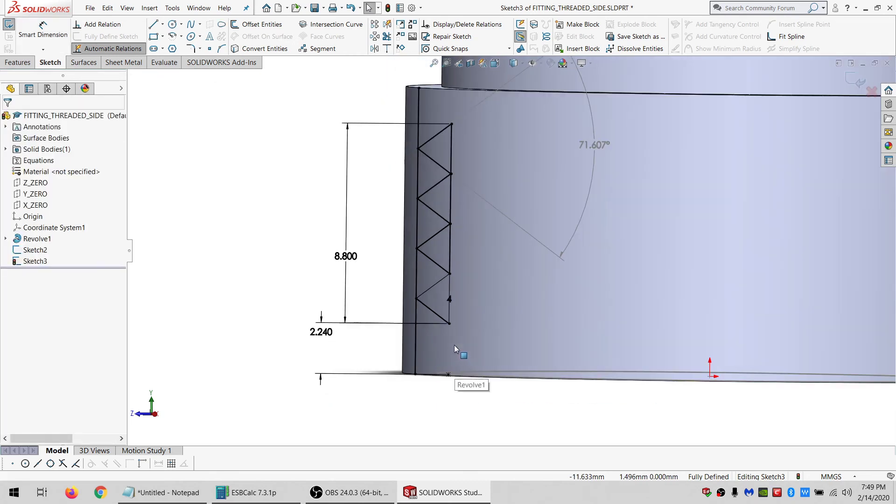
left_click(153, 24)
scroll(455, 280, "down", 1)
scroll(455, 269, "up", 2)
scroll(455, 270, "up", 1)
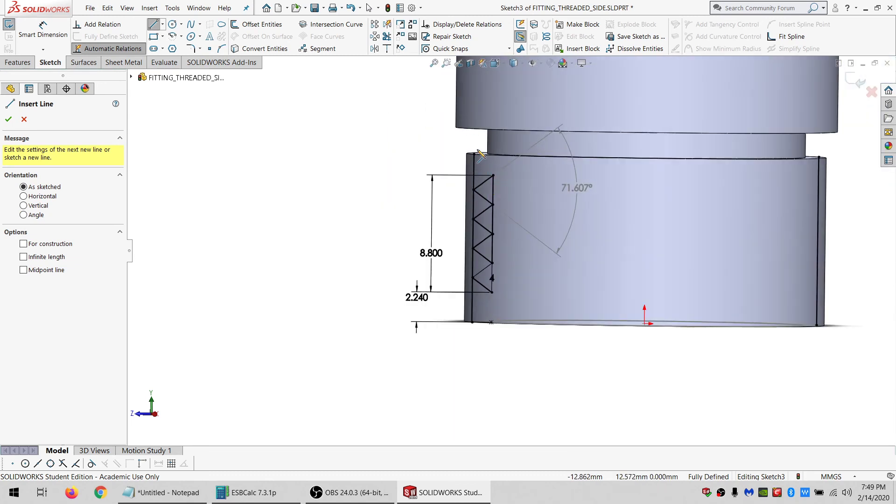
scroll(490, 210, "down", 2)
left_click(510, 213)
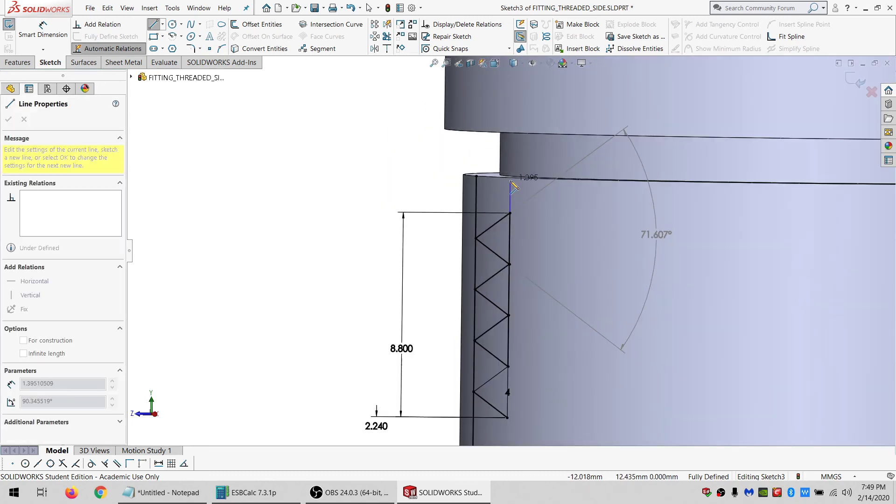
left_click(510, 179)
left_click(483, 195)
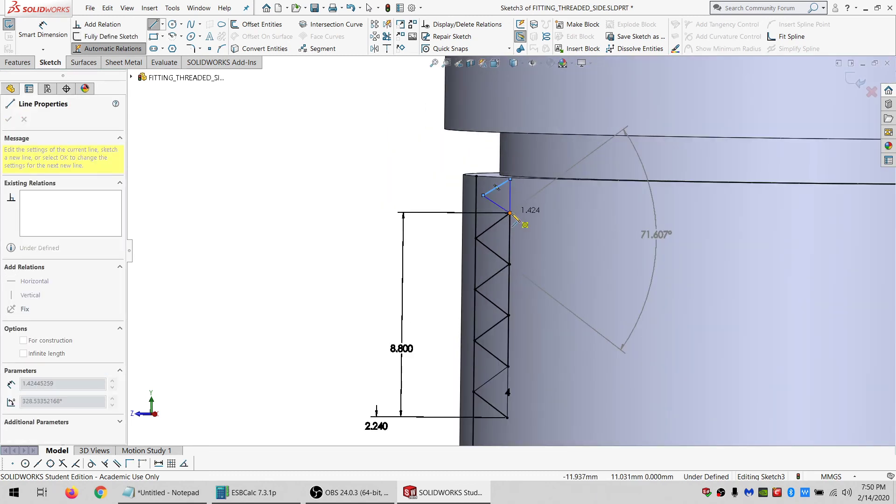
left_click(510, 213)
key("Escape")
Make the new triangle's vertical and lower slanted sides parallel and equal to the bottom triangle's matching sides.
left_click(508, 404)
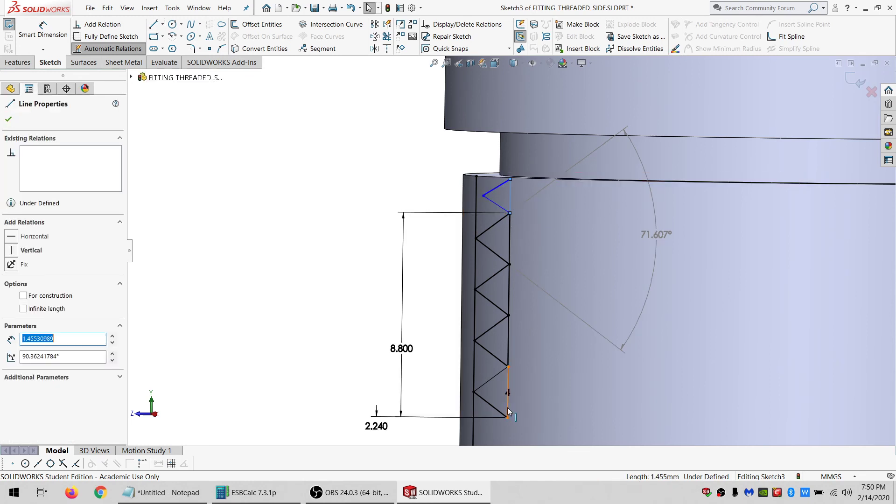
left_click(510, 196, "ctrl")
left_click(11, 340)
left_click(12, 353)
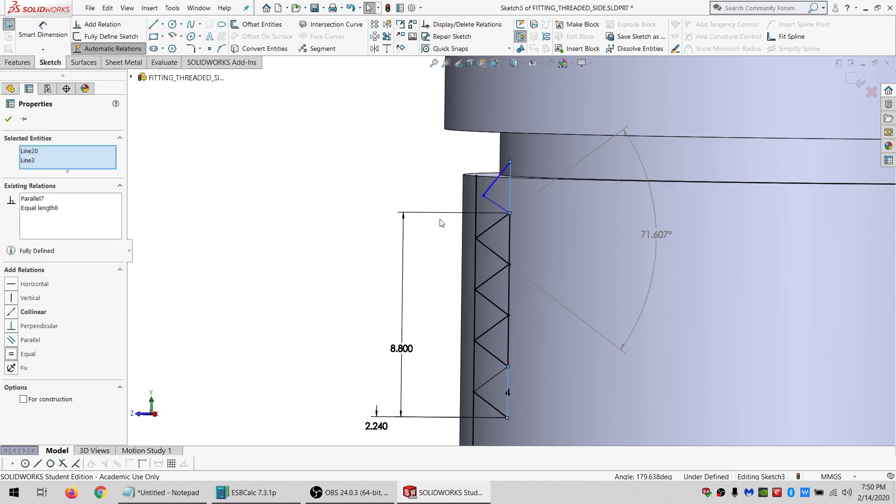
left_click(496, 204)
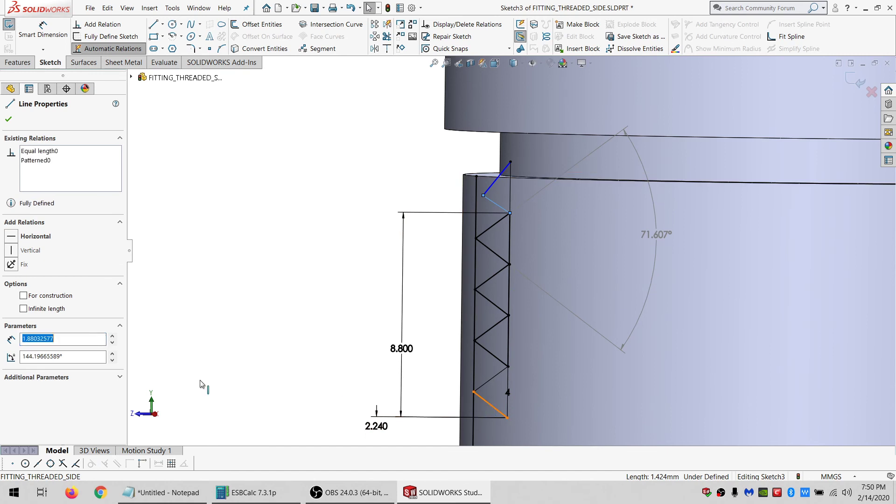
left_click(31, 338)
left_click(29, 353)
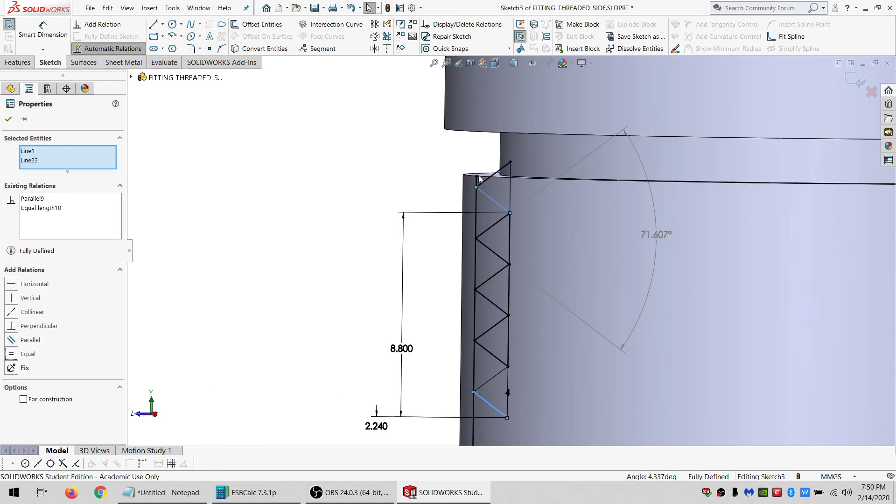
left_click(338, 192)
scroll(492, 214, "up", 3)
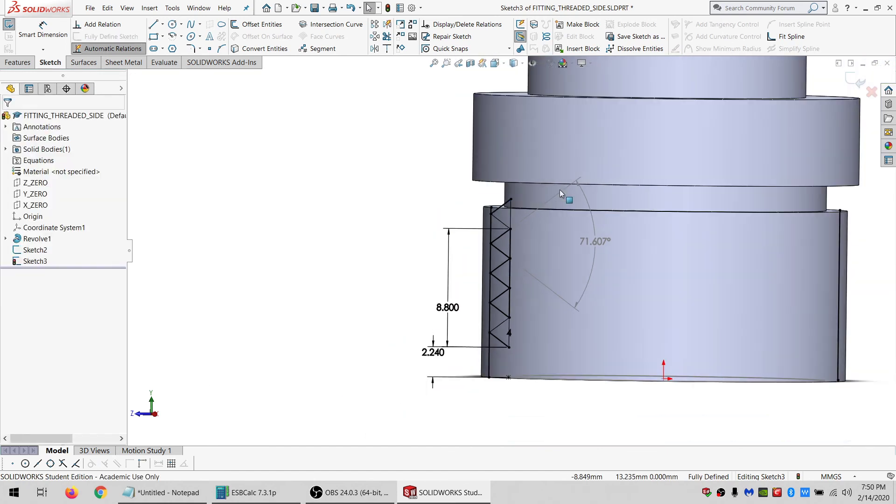
scroll(512, 343, "down", 2)
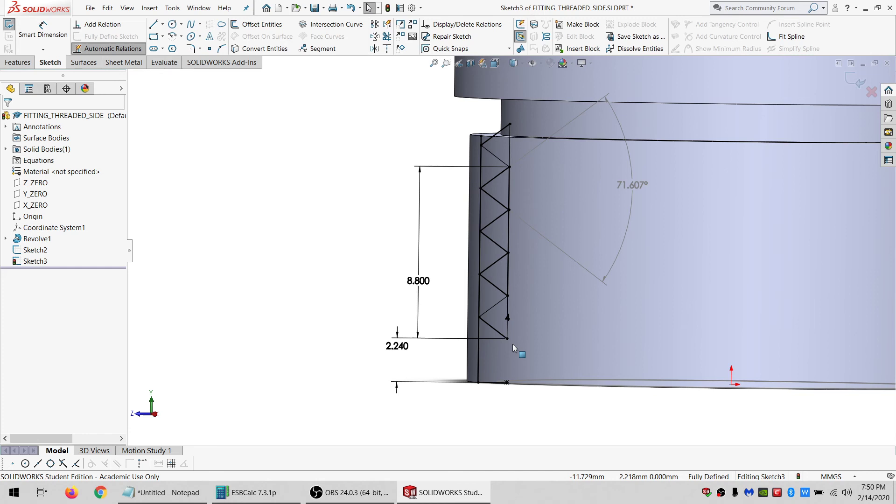
Set the bottom offset dimension of the thread chain to 2.06 mm.
double_click(399, 346)
type("2")
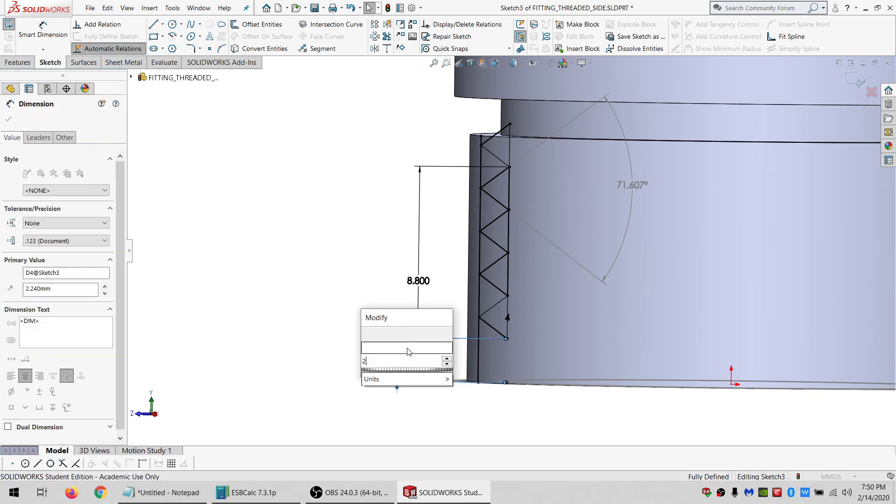
type(".06")
key("Return")
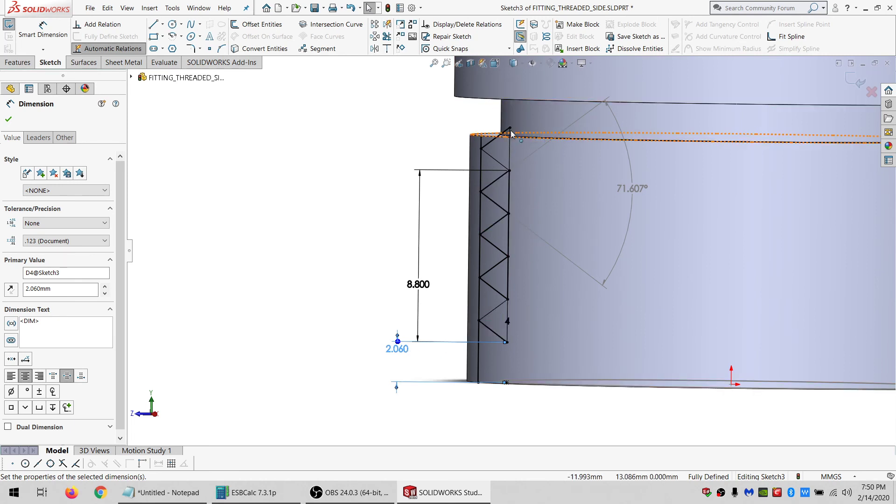
scroll(518, 150, "up", 3)
scroll(525, 143, "down", 2)
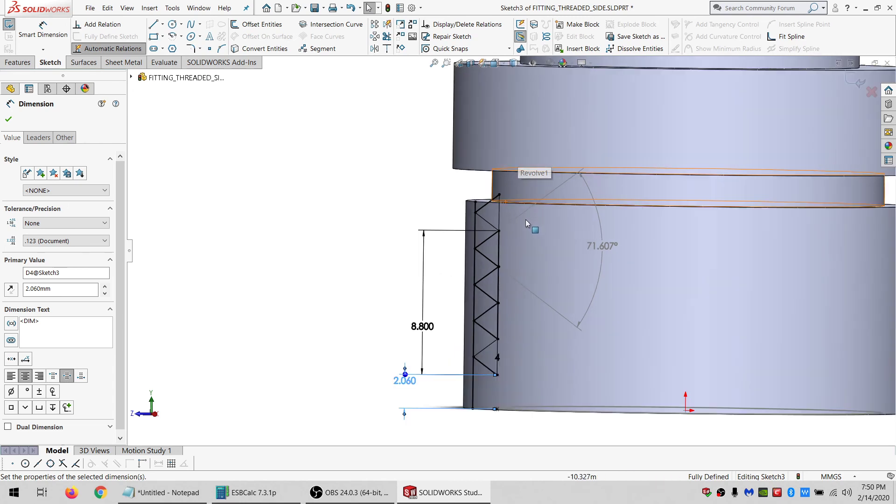
scroll(516, 250, "down", 3)
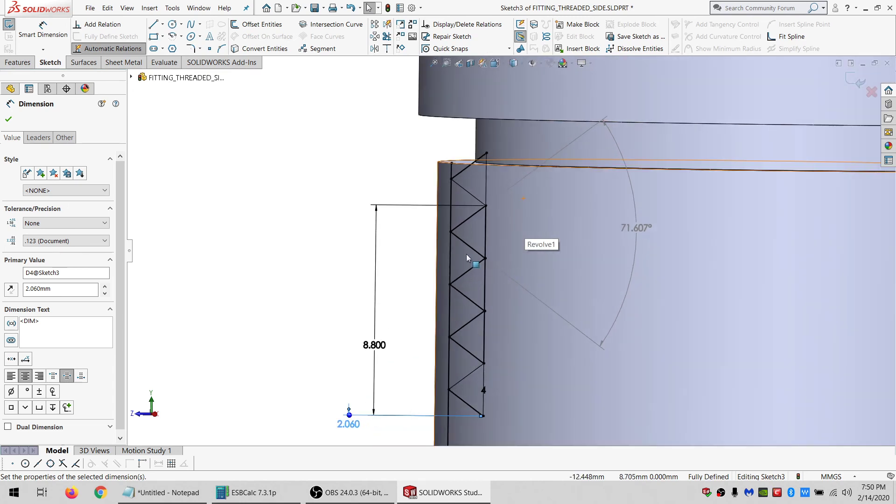
Exit the thread sketch and open a new sketch on the top ring face of the bottom section.
left_click(10, 26)
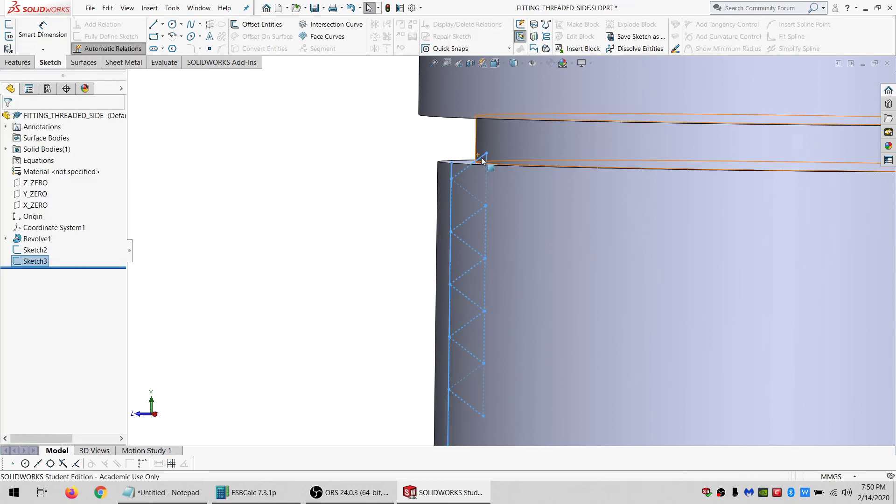
middle_click_drag(482, 161, 486, 190)
left_click(445, 139)
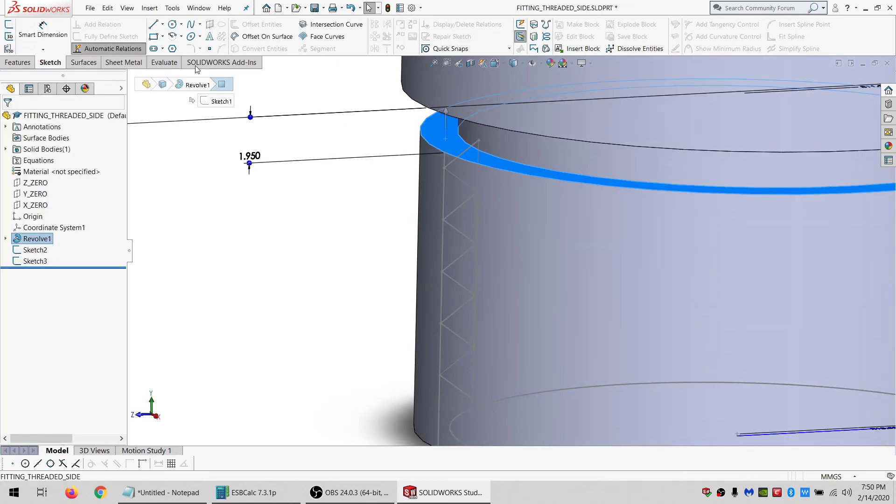
left_click(9, 25)
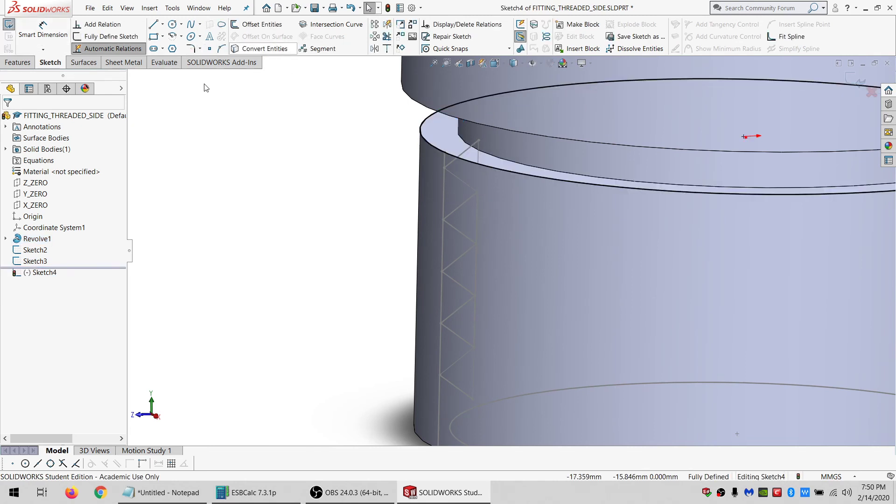
Extrude the ring face with Up To Vertex, ending at the top vertex of the thread chain.
left_click(17, 62)
left_click(37, 24)
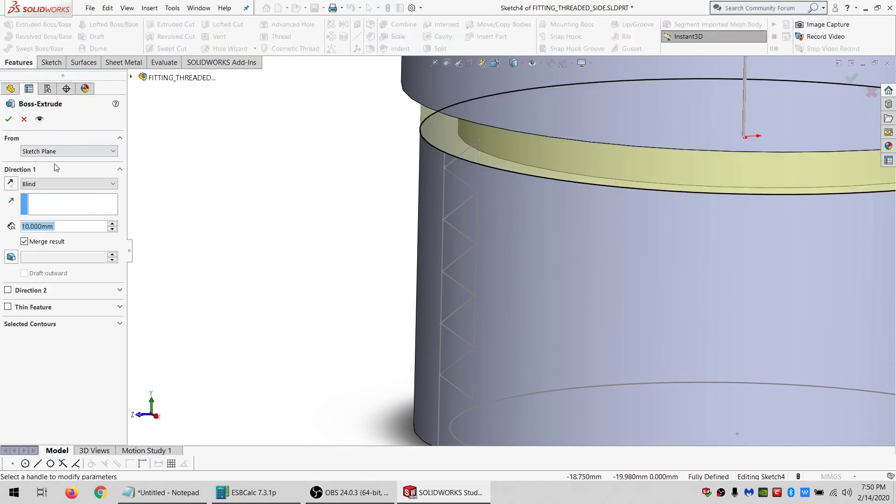
left_click(48, 149)
left_click(52, 150)
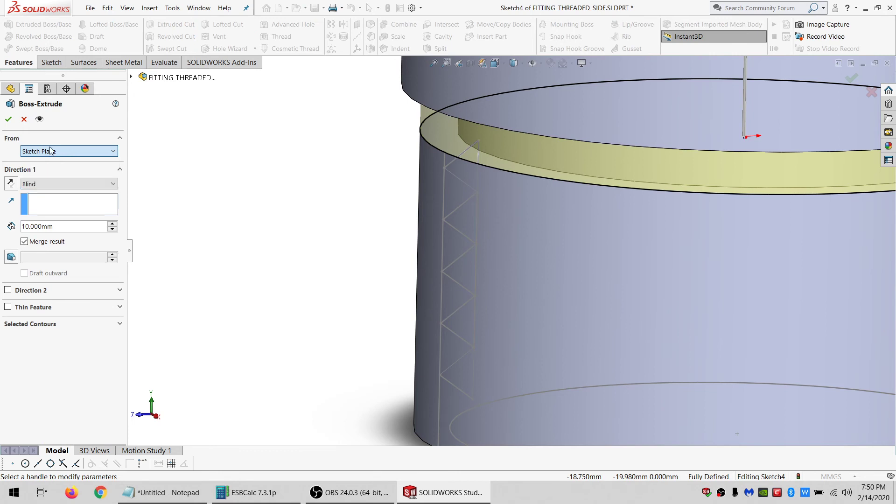
left_click(52, 181)
left_click(40, 218)
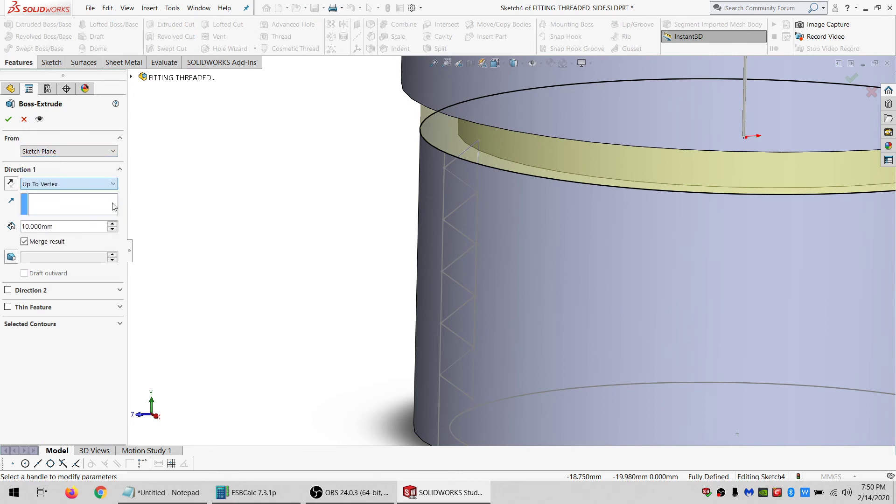
left_click(479, 141)
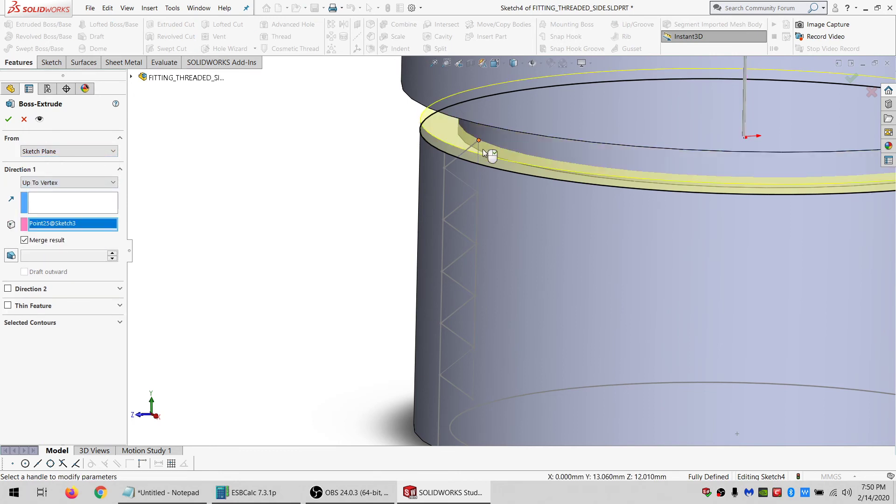
left_click(8, 119)
Start a new sketch on the X_ZERO plane, viewed normal to it.
scroll(536, 212, "up", 5)
scroll(536, 212, "down", 5)
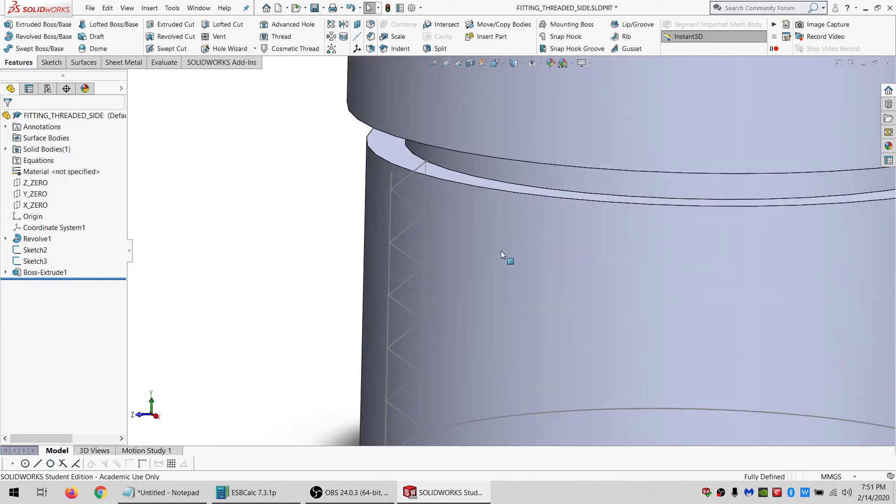
middle_click_drag(493, 246, 488, 228)
scroll(432, 228, "up", 5)
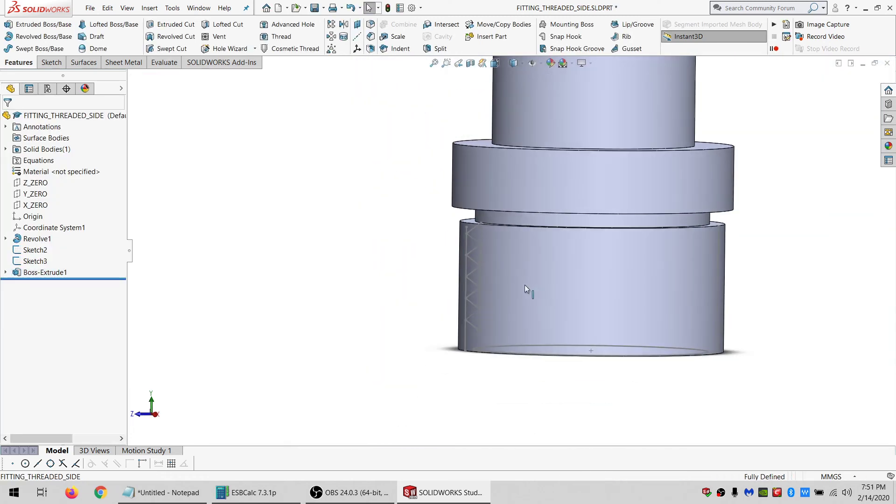
scroll(524, 285, "down", 3)
mouse_move(469, 262)
middle_mouse_down()
mouse_move(462, 252)
mouse_move(475, 249)
middle_mouse_up()
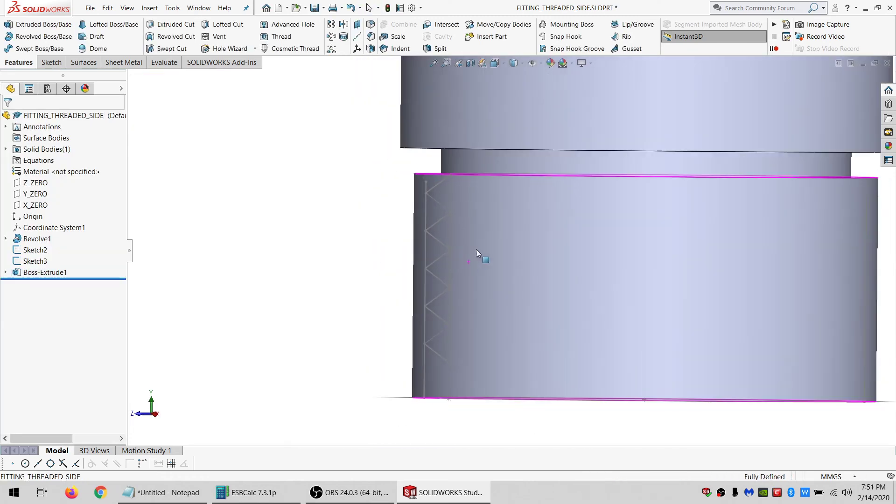
left_click(40, 210)
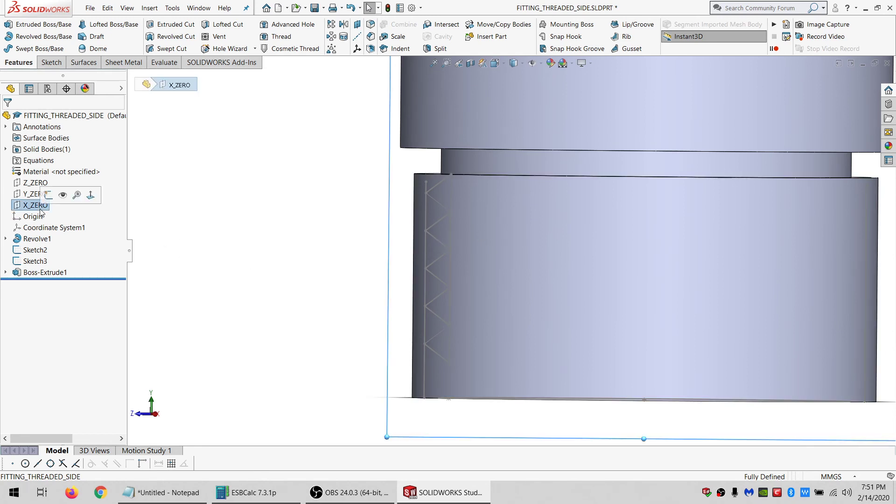
left_click(97, 195)
scroll(424, 373, "down", 5)
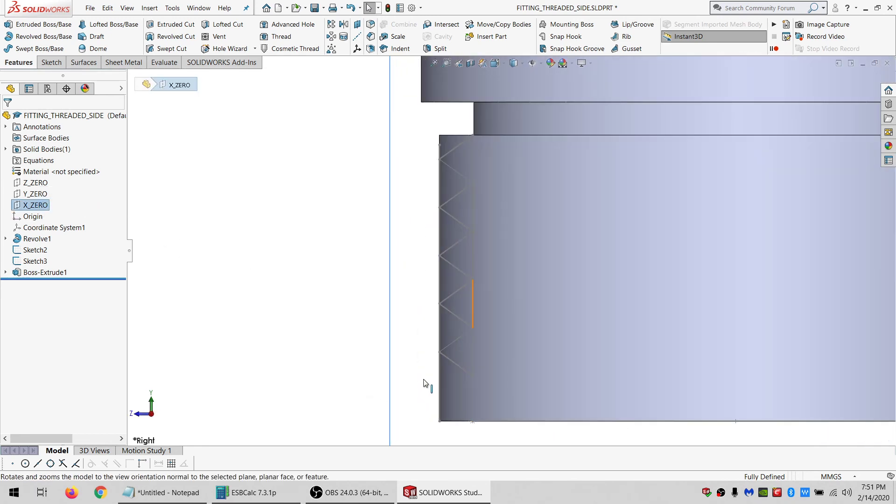
left_click(51, 62)
left_click(8, 24)
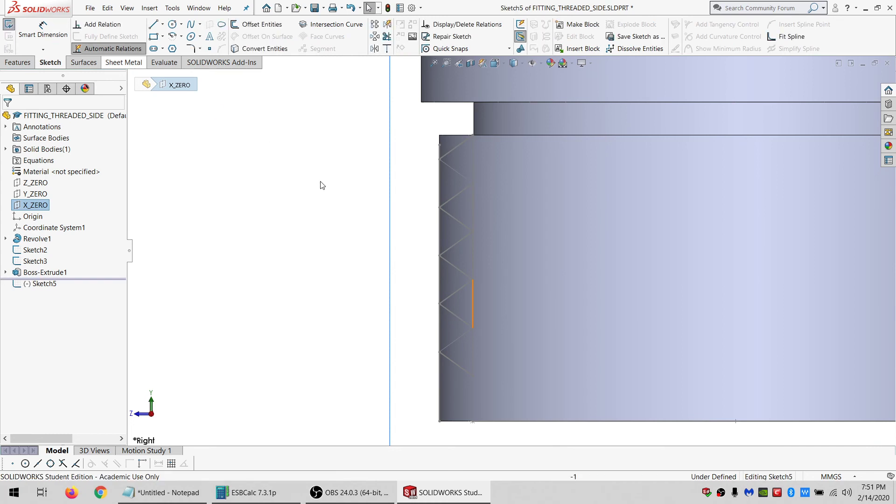
Sketch a closed triangle with the Line tool over the lowest thread profile at the section's outer edge.
scroll(477, 220, "down", 1)
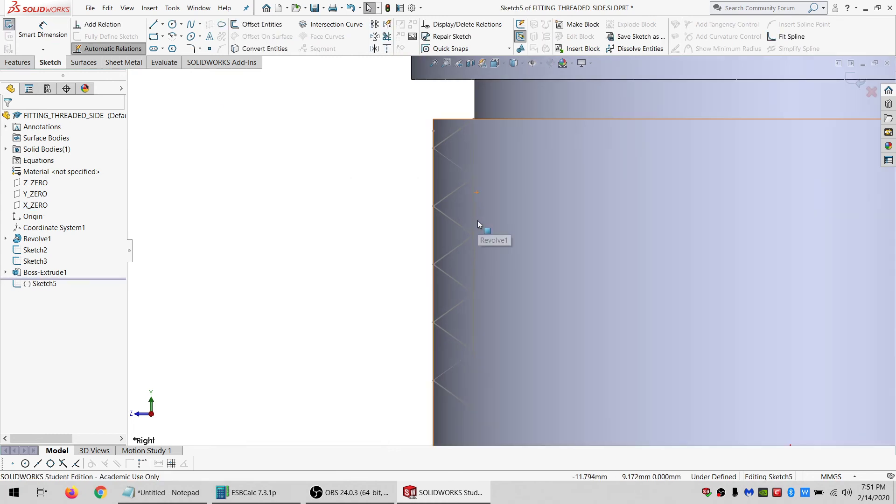
scroll(481, 268, "up", 1)
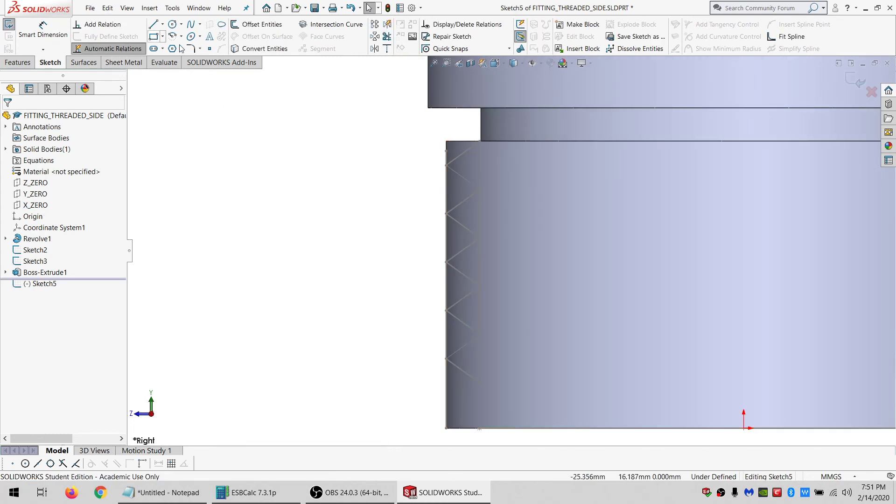
left_click(157, 27)
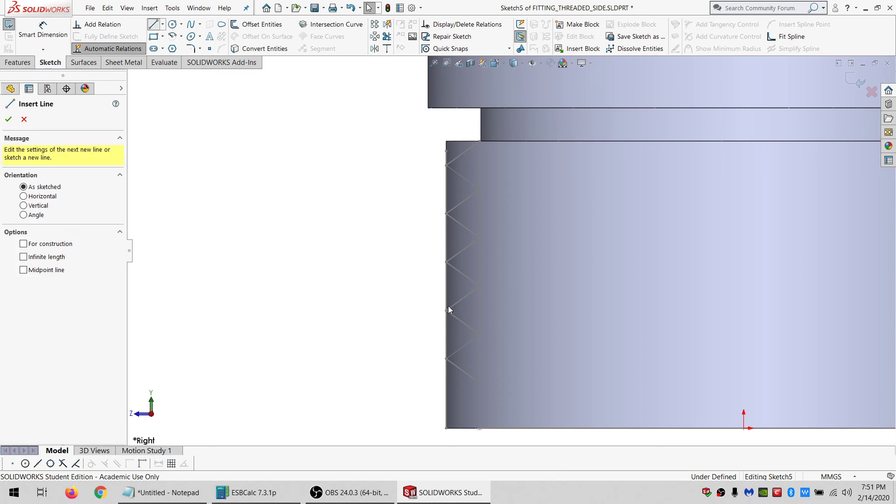
left_click(446, 358)
left_click(479, 334)
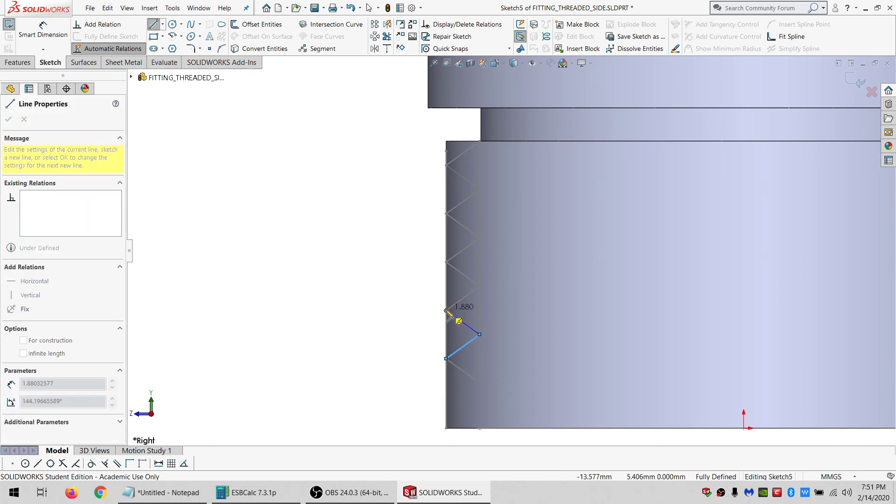
left_click(445, 310)
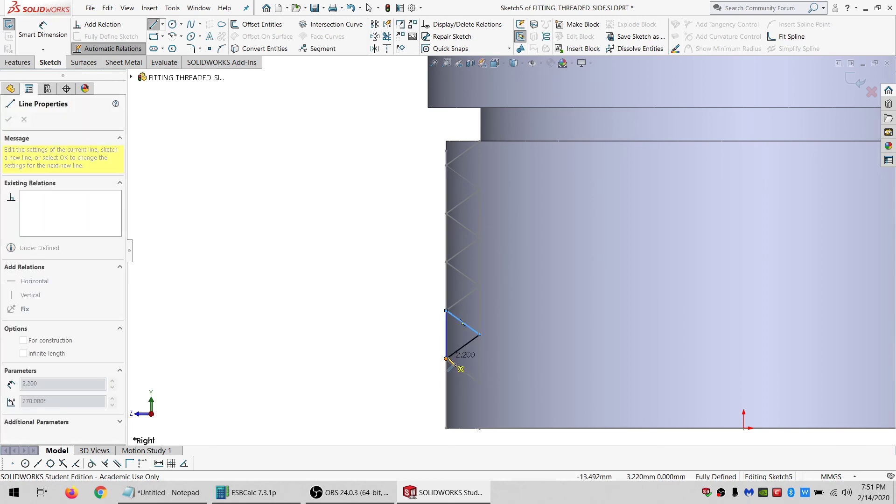
left_click(445, 359)
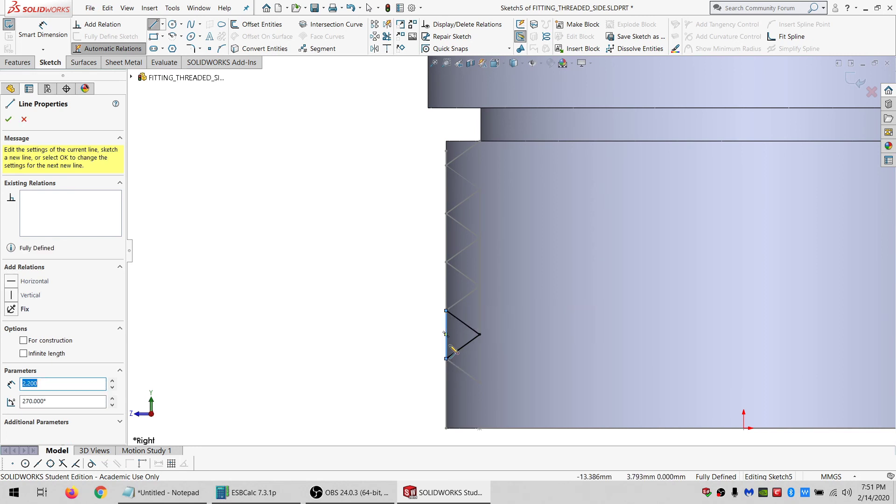
key("Escape")
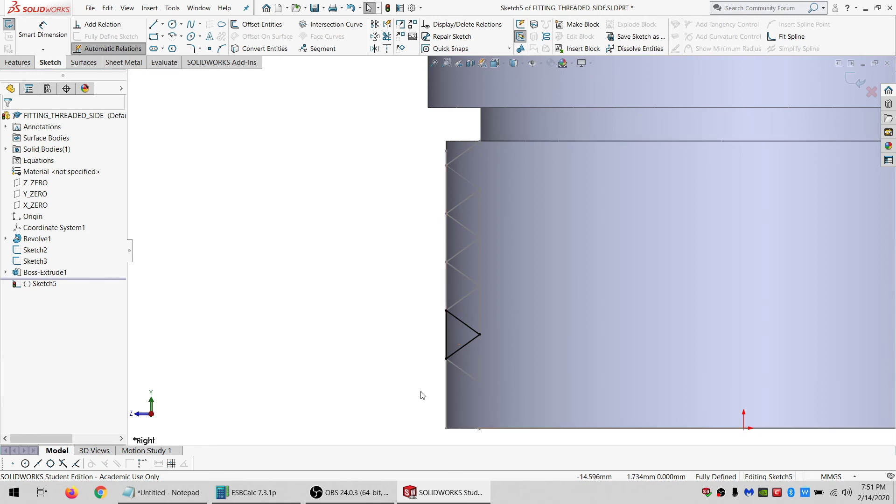
Linear-pattern the triangle's three lines into 2 instances 10 mm apart in the second, reversed direction.
mouse_move(510, 375)
left_mouse_down()
mouse_move(433, 277)
mouse_move(401, 262)
left_mouse_up()
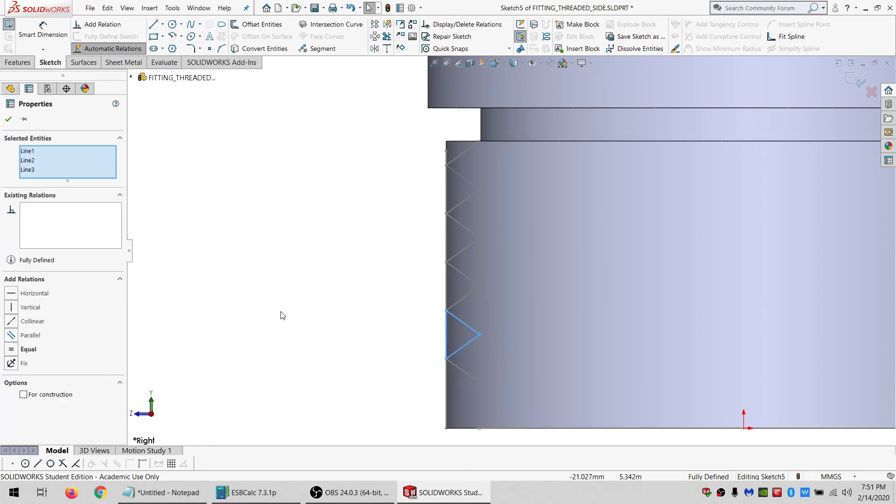
mouse_move(435, 346)
left_mouse_down()
mouse_move(373, 385)
mouse_move(411, 224)
left_mouse_up()
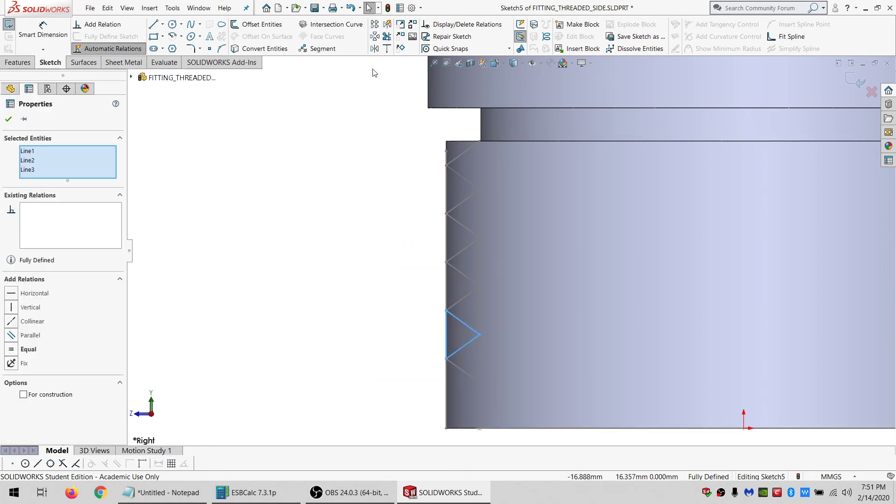
left_click(374, 25)
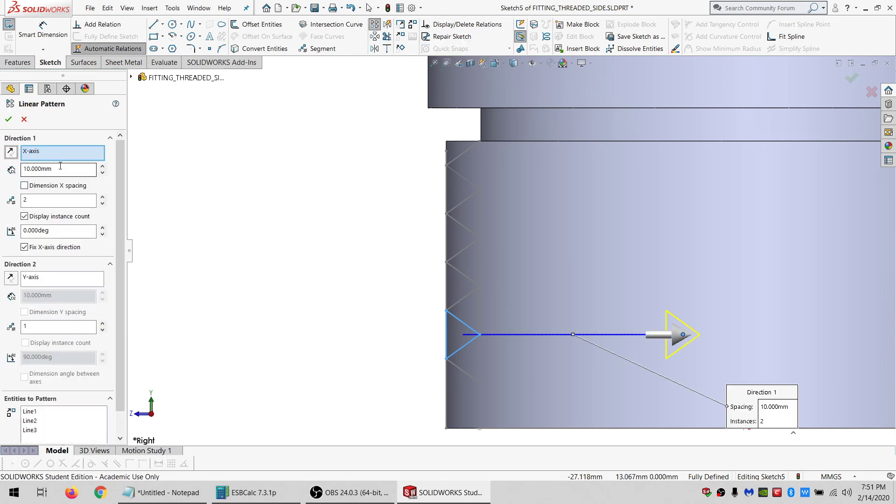
left_click_drag(52, 204, 16, 207)
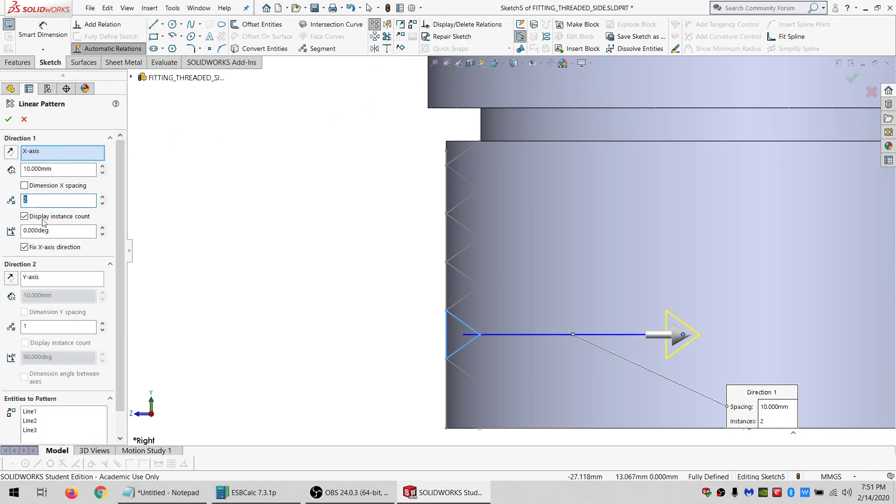
left_click_drag(46, 332, 6, 329)
type("2")
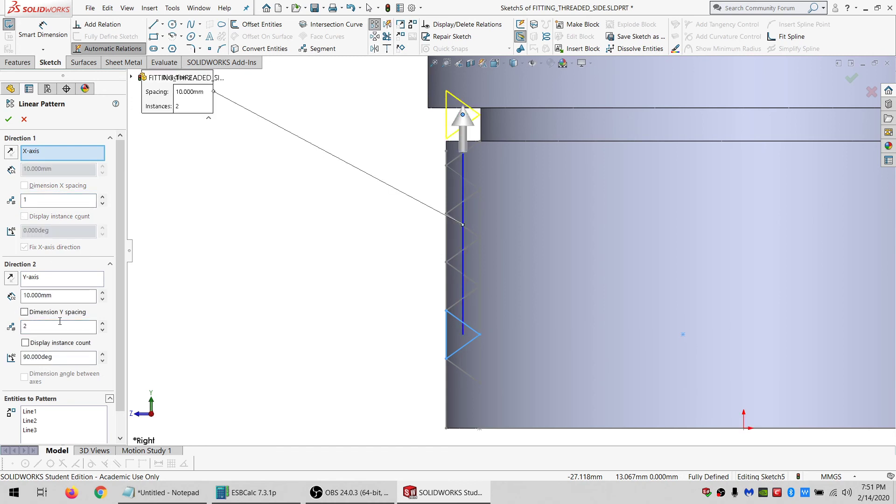
left_click(10, 278)
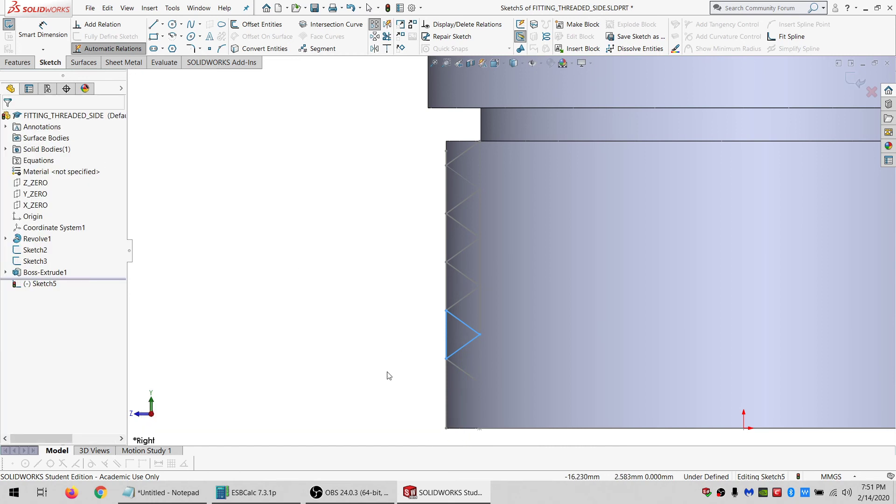
Convert the original triangle's lines to construction geometry.
left_click(8, 119)
left_click_drag(541, 316, 354, 254)
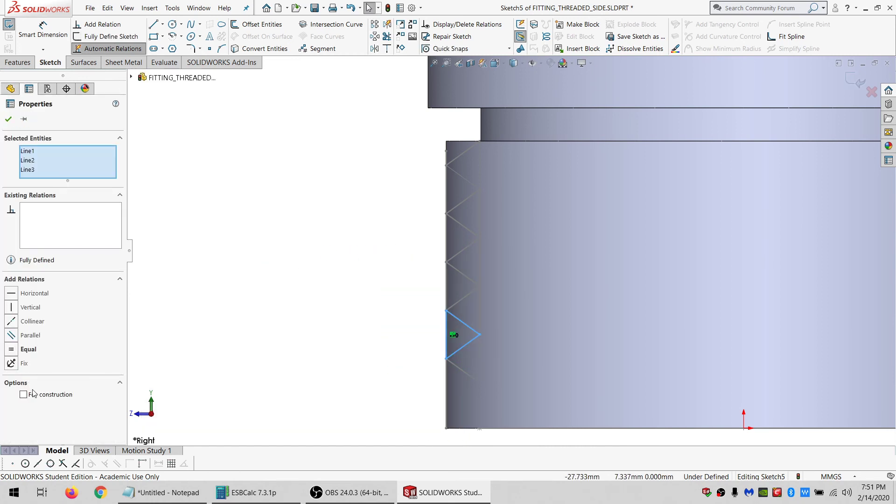
scroll(292, 366, "up", 6)
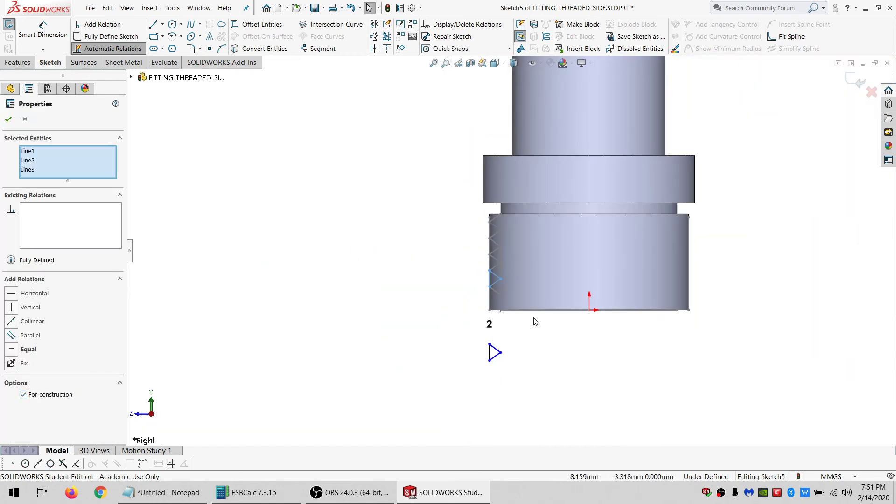
scroll(528, 335, "down", 6)
Dimension the patterned triangle's top vertex to the section's bottom edge as 1 mm.
left_click(480, 310)
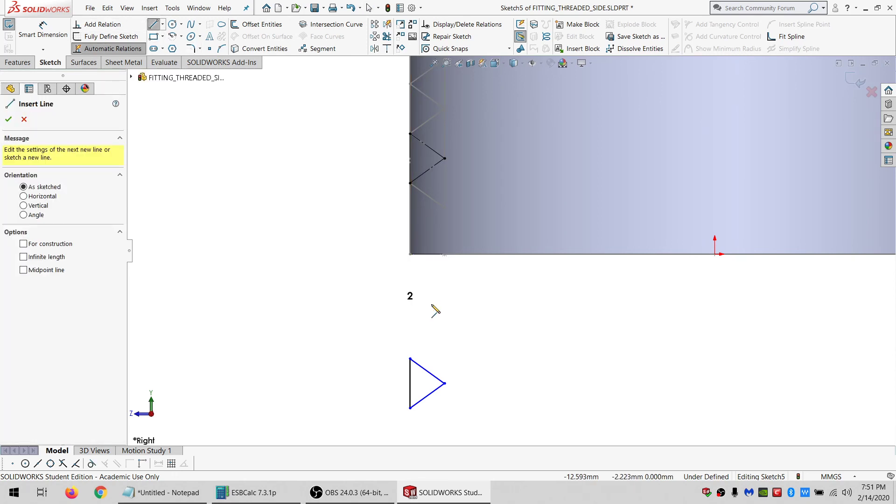
key("Escape")
scroll(427, 230, "up", 3)
scroll(478, 231, "down", 1)
scroll(479, 230, "down", 1)
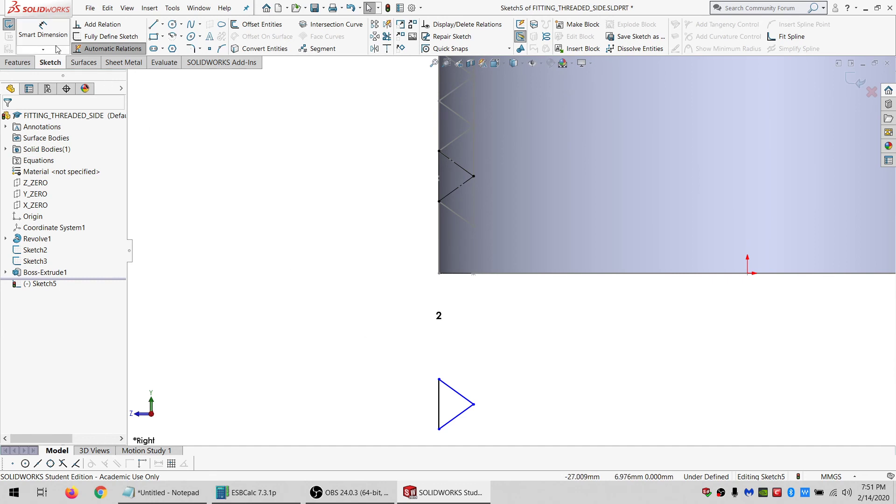
middle_click_drag(520, 229, 517, 204)
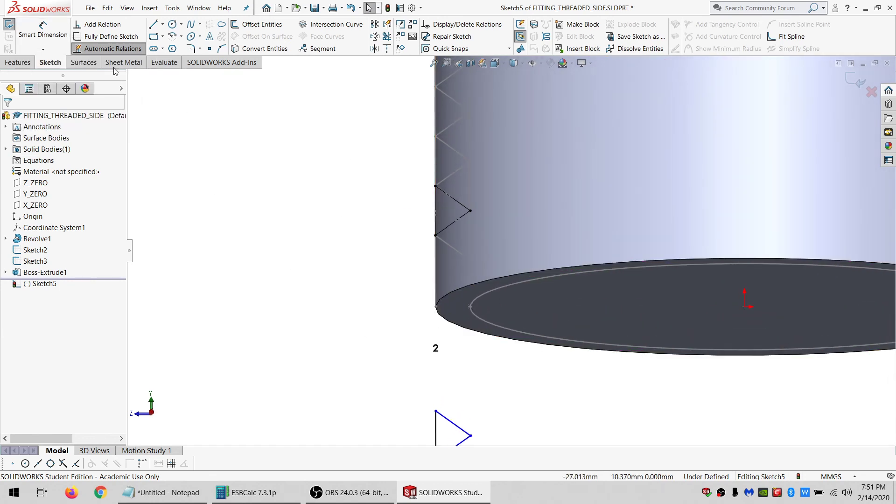
left_click(43, 32)
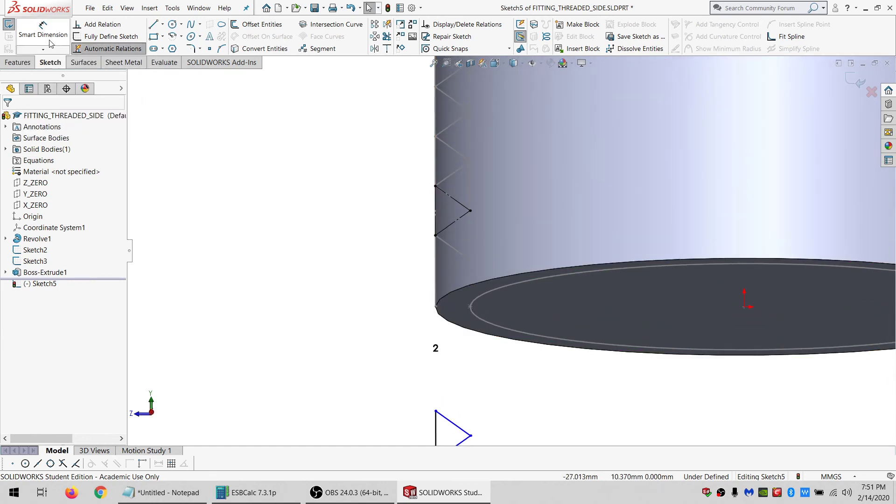
left_click(486, 293)
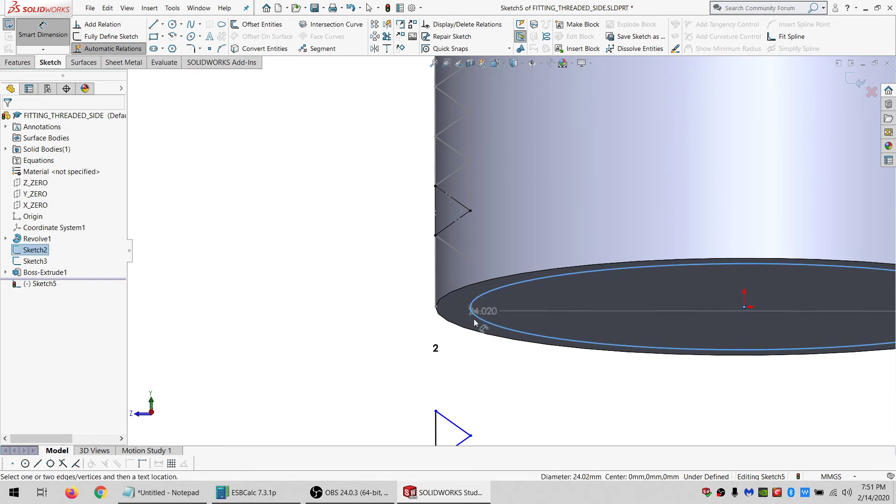
left_click(436, 411)
left_click(356, 355)
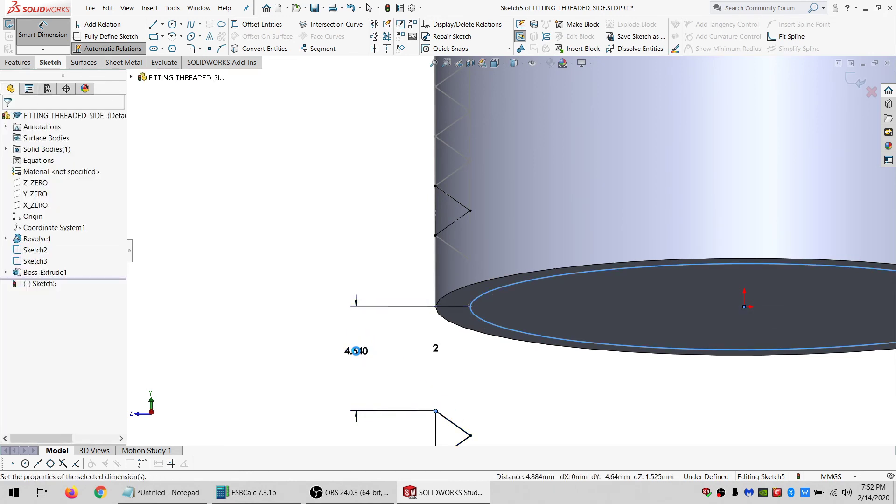
type("1")
key("Return")
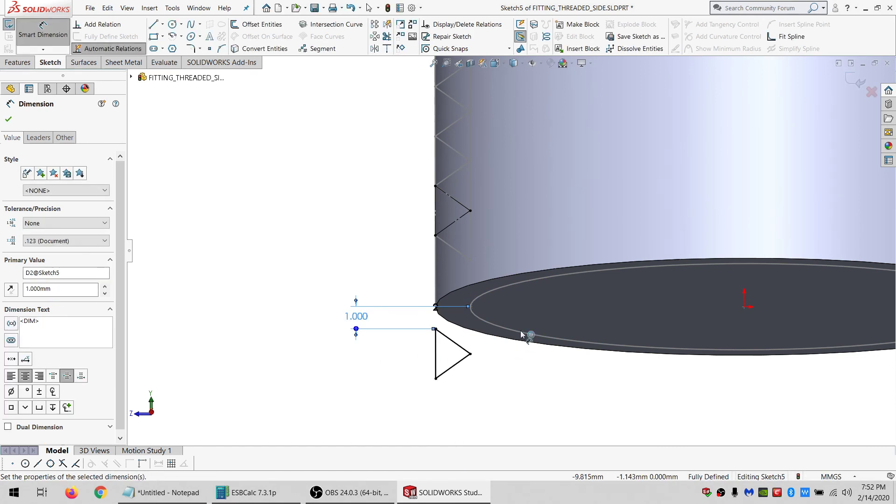
Close the dimension tool and exit the thread-triangle sketch.
key("Escape")
middle_click_drag(477, 241, 477, 275)
scroll(481, 282, "up", 2)
scroll(539, 198, "down", 3)
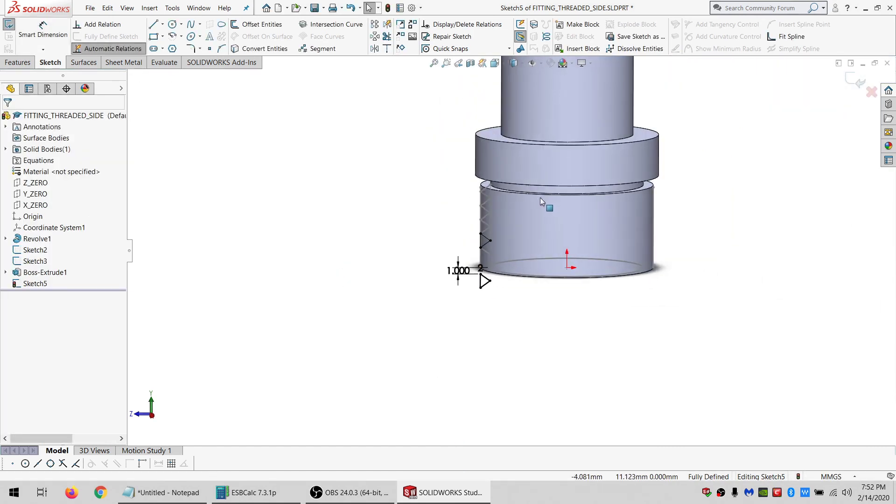
middle_click_drag(489, 270, 478, 232)
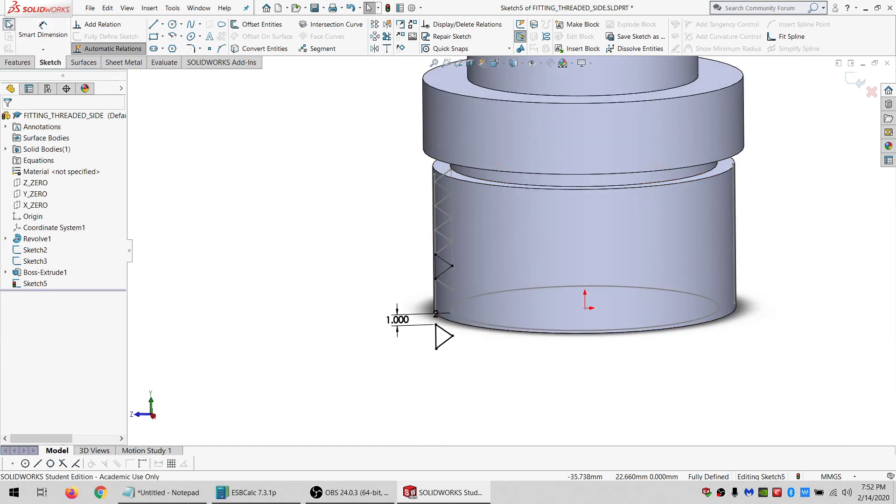
left_click(8, 24)
Split the part into two bodies using the top face of the lower cylinder as the trim tool.
left_click(458, 178)
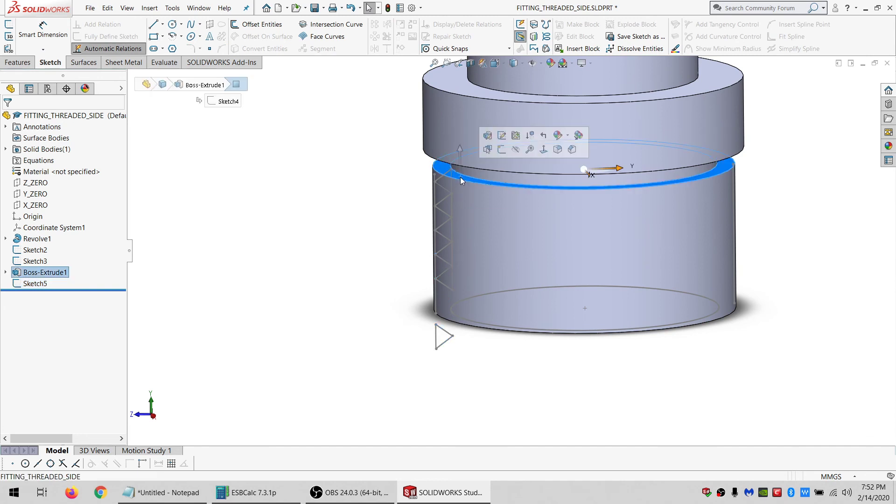
left_click(3, 63)
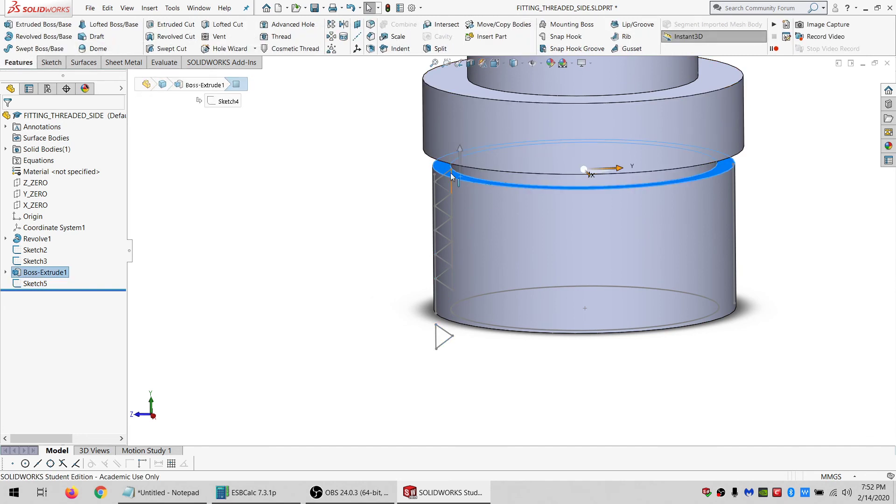
left_click(439, 49)
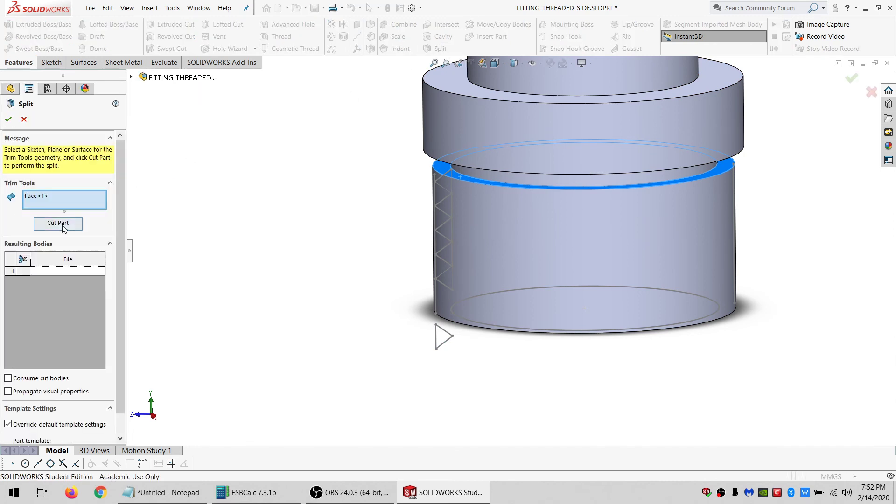
left_click(58, 224)
left_click(18, 260)
left_click(8, 119)
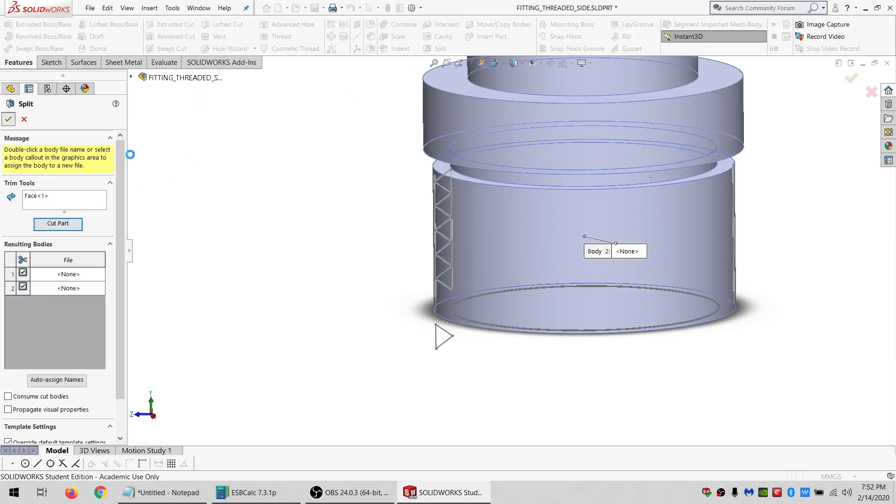
Hide the upper body of the split part.
left_click(485, 114)
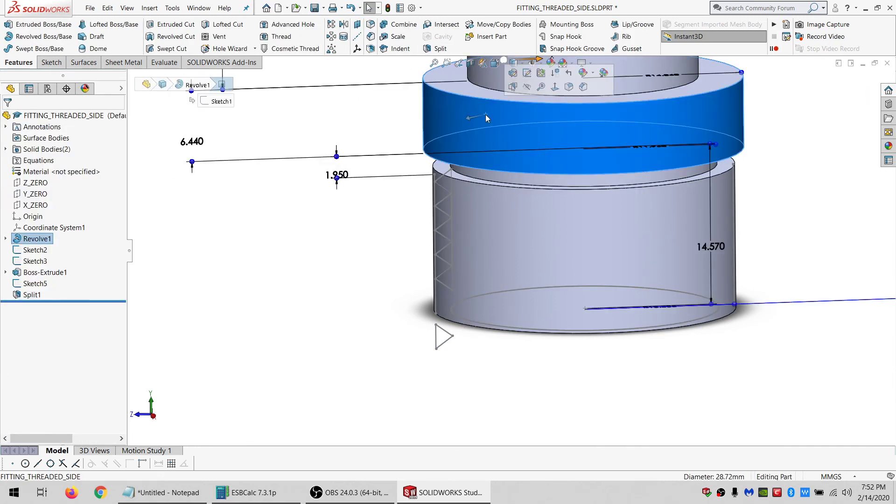
left_click(526, 86)
mouse_move(505, 268)
middle_mouse_down()
mouse_move(504, 242)
mouse_move(505, 268)
mouse_move(476, 255)
mouse_move(430, 253)
middle_mouse_up()
scroll(465, 320, "down", 3)
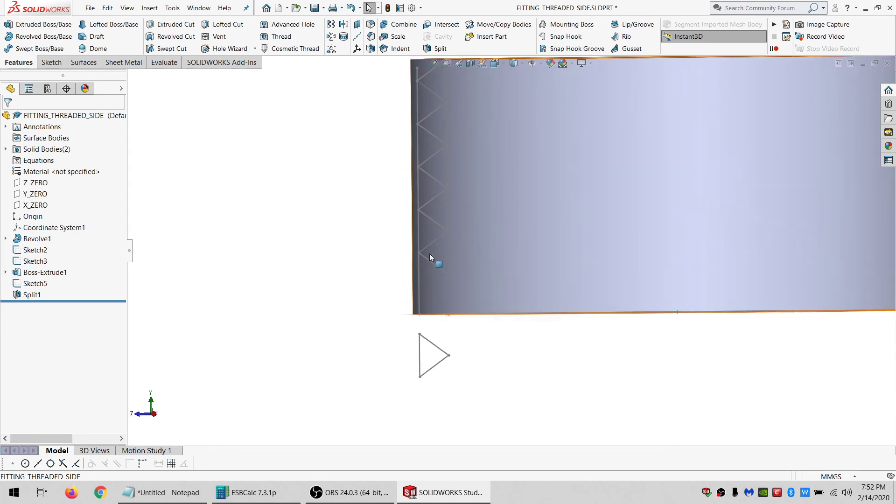
Select two adjacent thread-profile vertices to check the spacing between them.
left_click(418, 254)
left_click(418, 210, "ctrl")
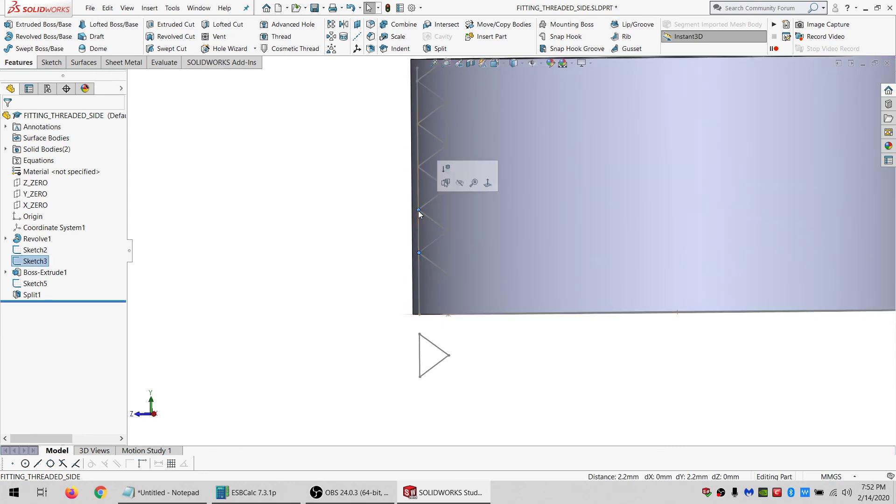
scroll(449, 261, "up", 4)
scroll(515, 200, "down", 3)
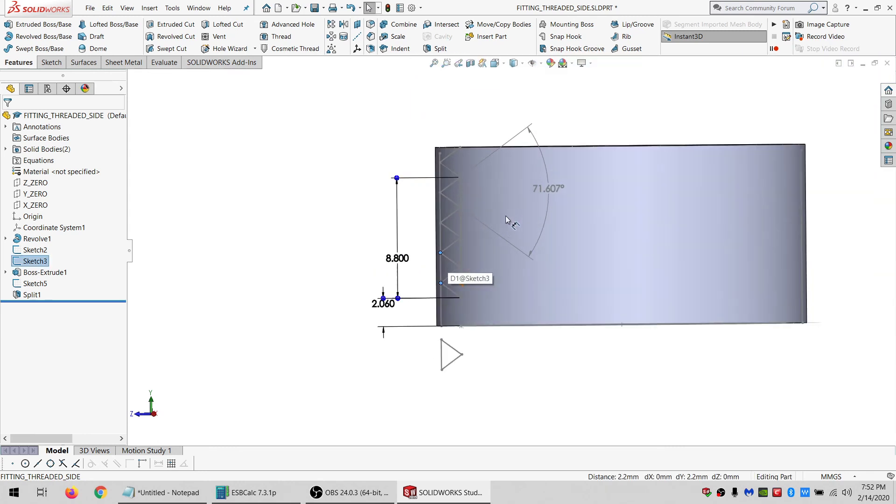
Create a reference plane parallel to the lower body's bottom face through a vertex of the patterned triangle.
mouse_move(499, 317)
middle_mouse_down()
mouse_move(498, 294)
mouse_move(541, 297)
mouse_move(524, 300)
middle_mouse_up()
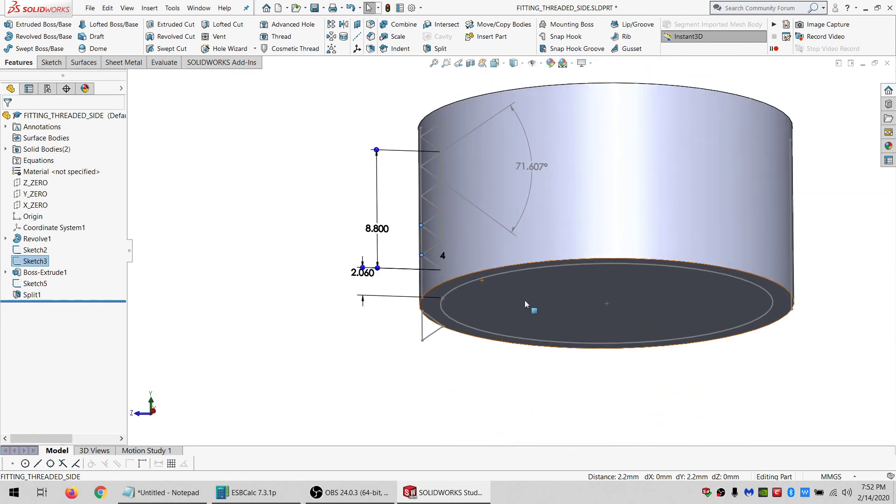
left_click(524, 303)
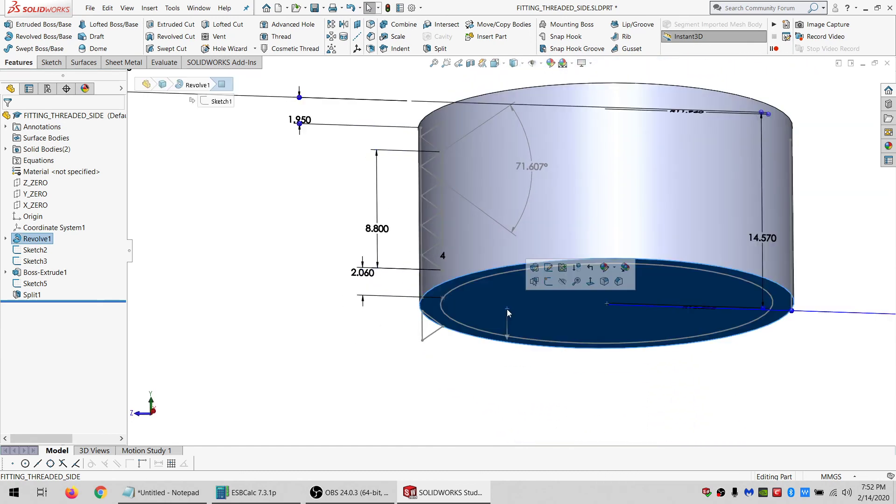
left_click(358, 25)
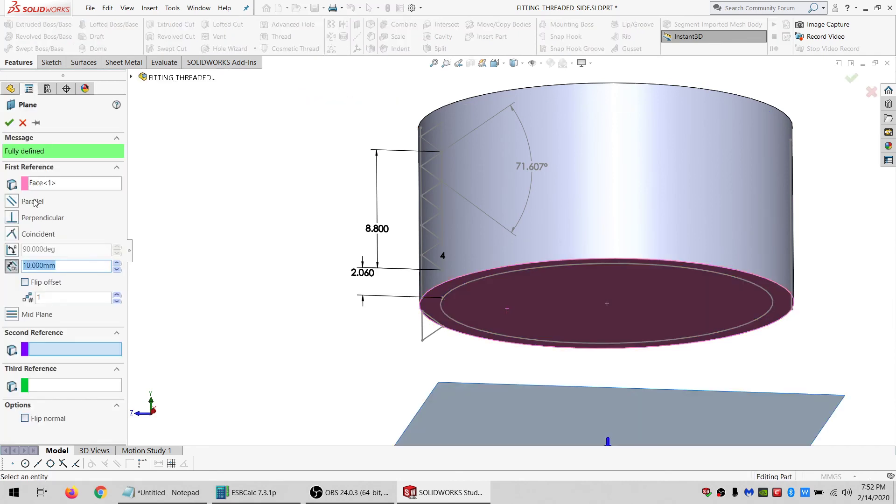
left_click(35, 202)
left_click(423, 341)
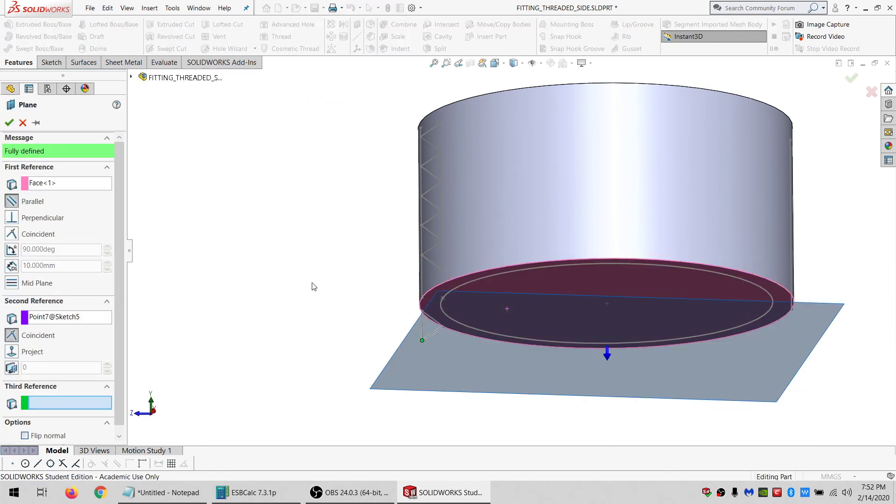
left_click(9, 123)
Redefine Plane1 to pass through the triangle's other bottom vertex instead.
left_click(51, 63)
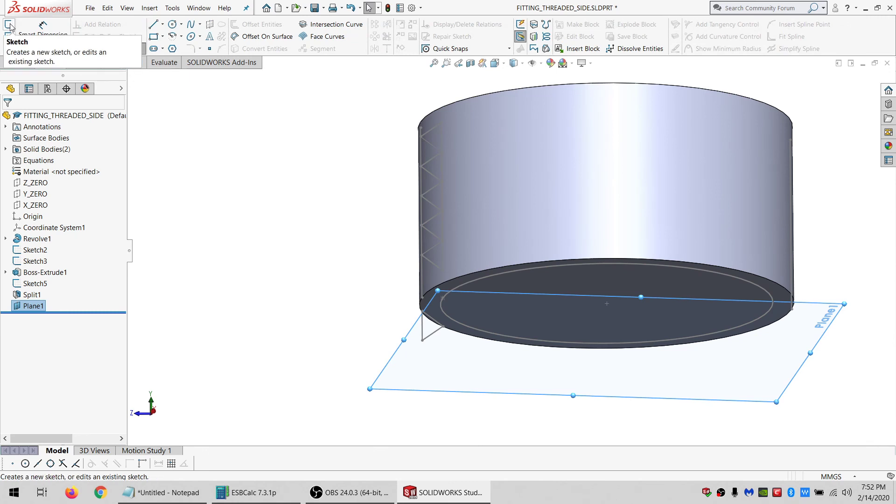
left_click(10, 25)
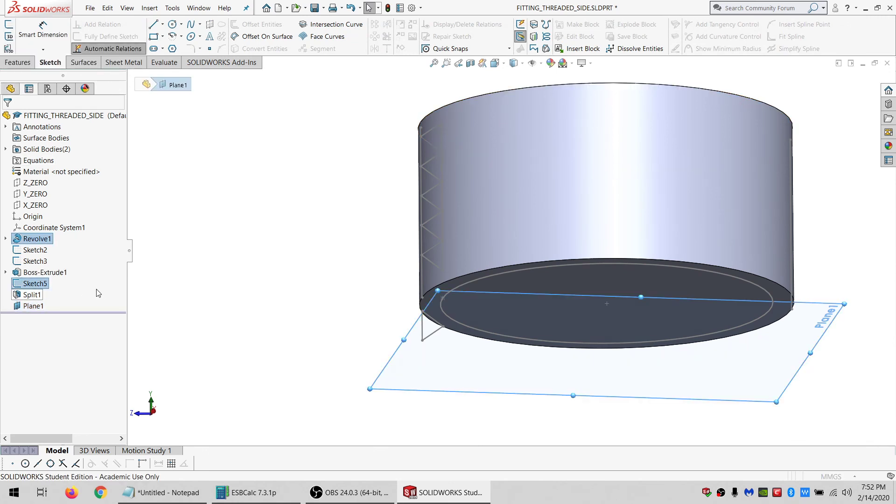
left_click(46, 318)
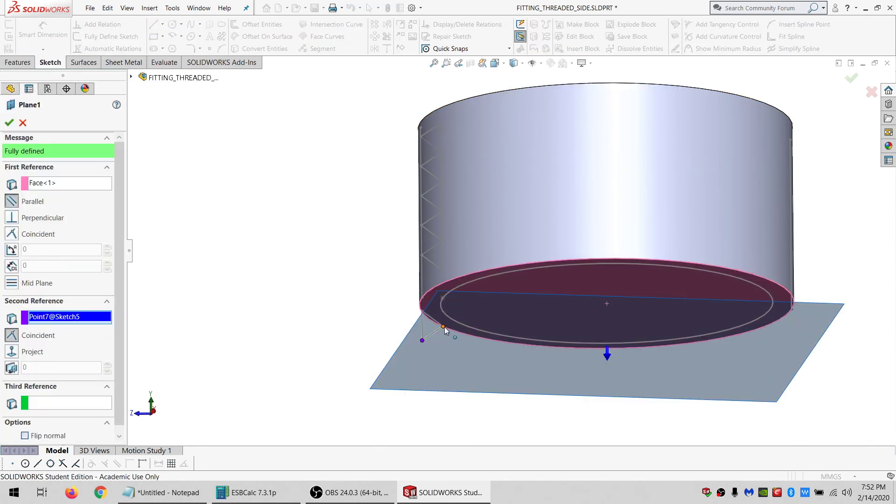
left_click(443, 327)
left_click(10, 122)
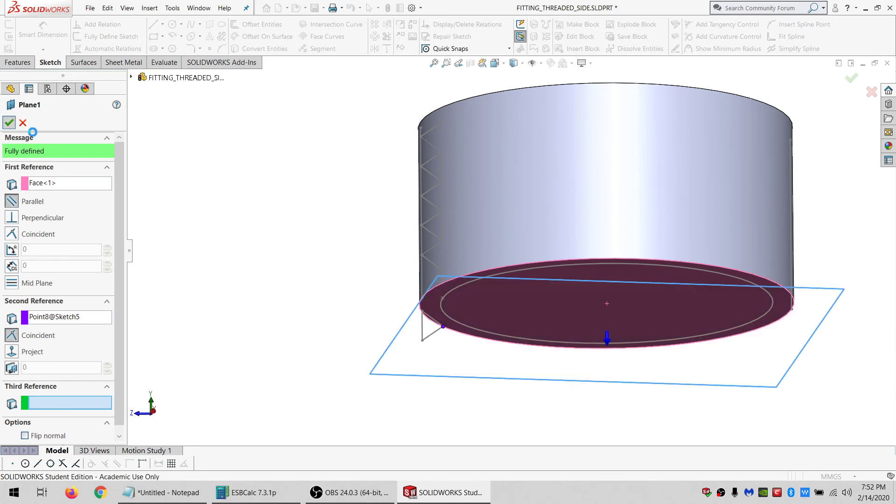
Start a sketch on Plane1 and draw a circle of about 5.4 mm radius.
left_click(9, 27)
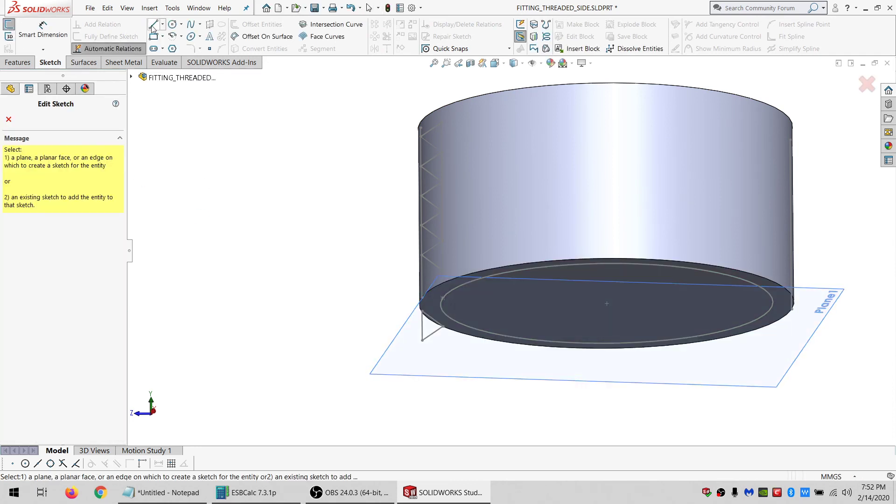
left_click(392, 352)
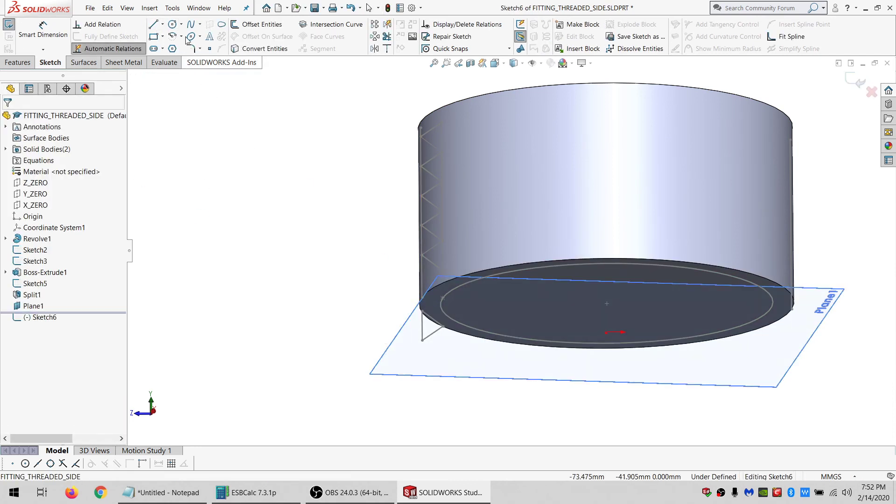
left_click(172, 24)
left_click(578, 309)
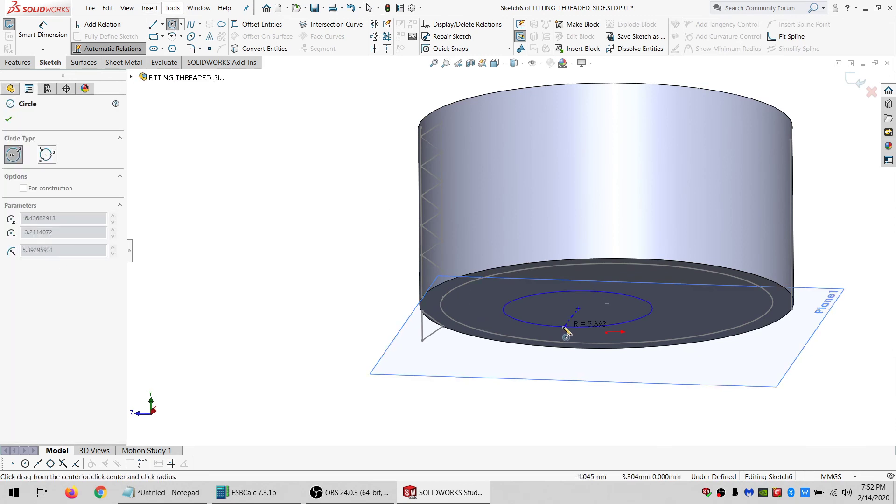
left_click(563, 326)
key("Escape")
left_click(564, 326, "ctrl")
Make the circle concentric with the cylinder's bottom edge and coincident with the triangle's vertex point.
left_click(488, 270, "ctrl")
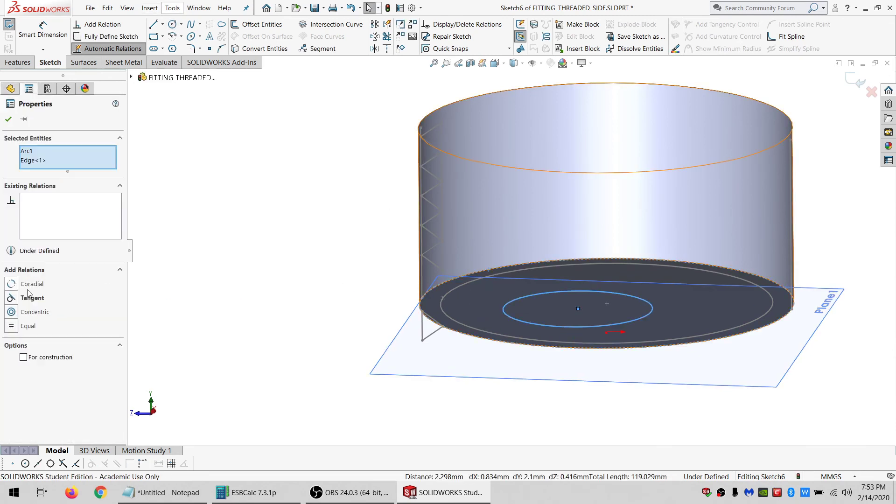
left_click(24, 314)
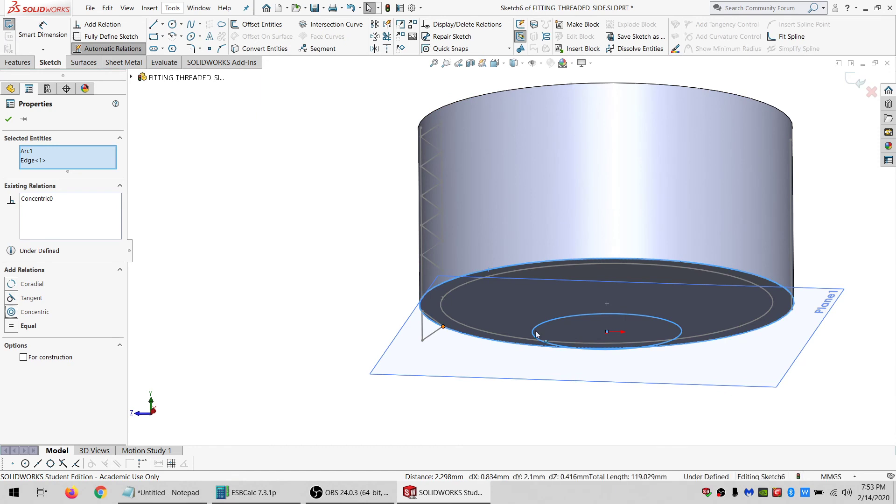
left_click(443, 326)
left_click(553, 318, "ctrl")
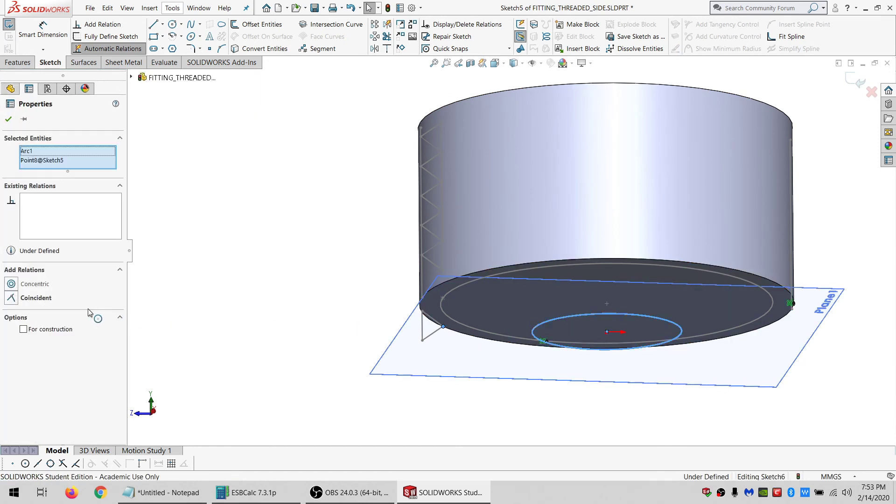
left_click(29, 298)
left_click(286, 272)
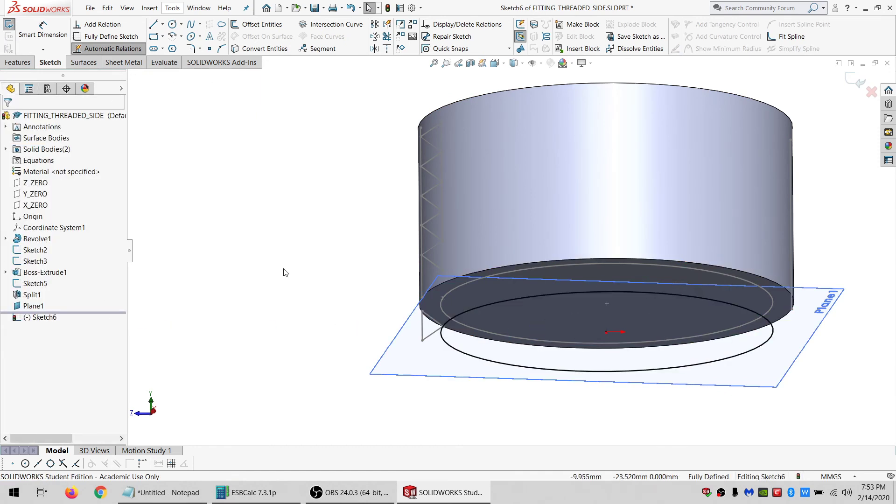
Exit the sketch and start a Helix/Spiral on the circle with a 2.2 mm pitch in reversed direction.
left_click(8, 24)
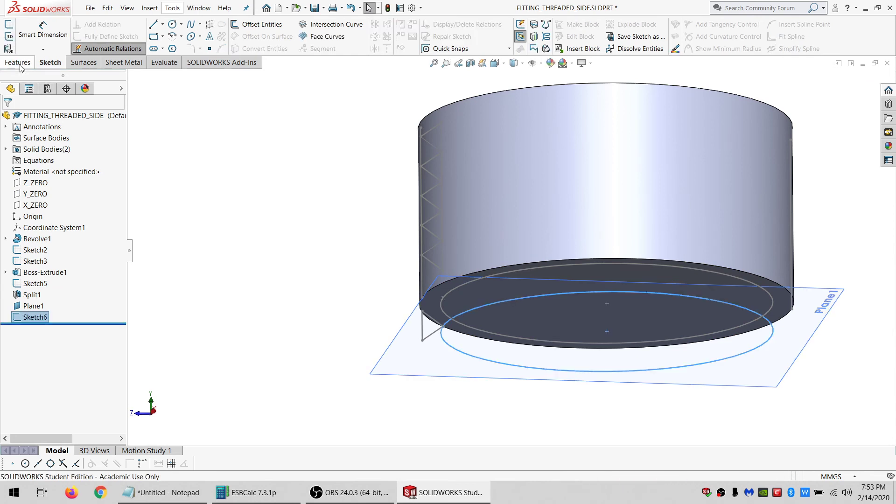
left_click(519, 298)
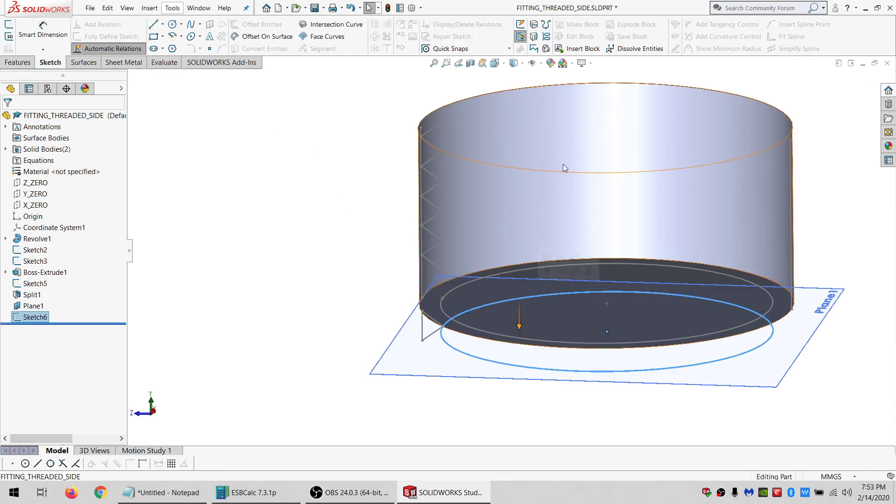
left_click(546, 37)
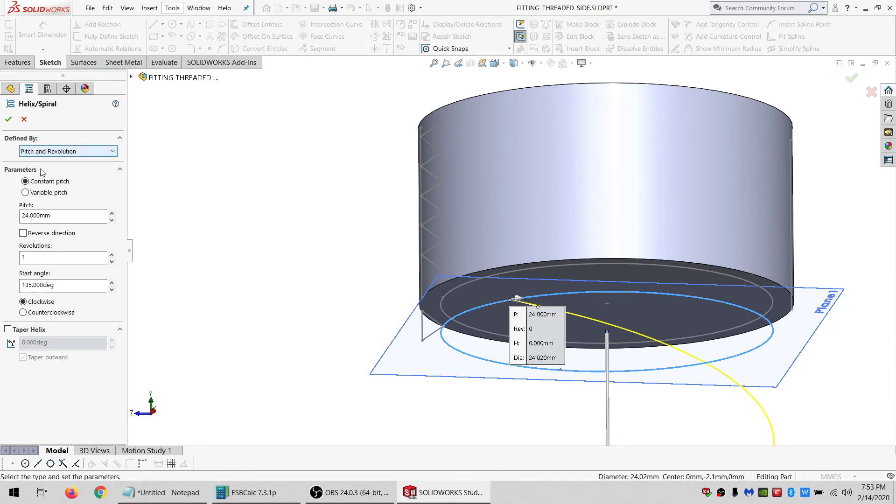
left_click_drag(65, 215, 2, 214)
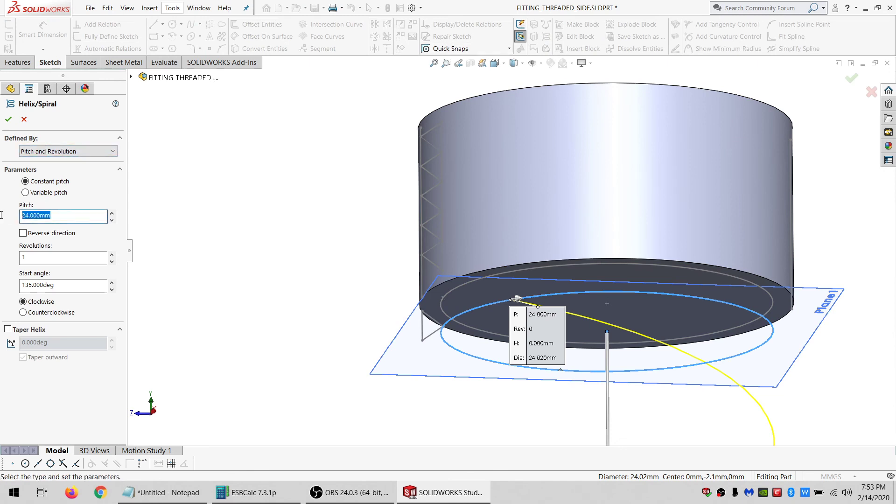
type("2.2")
key("Return")
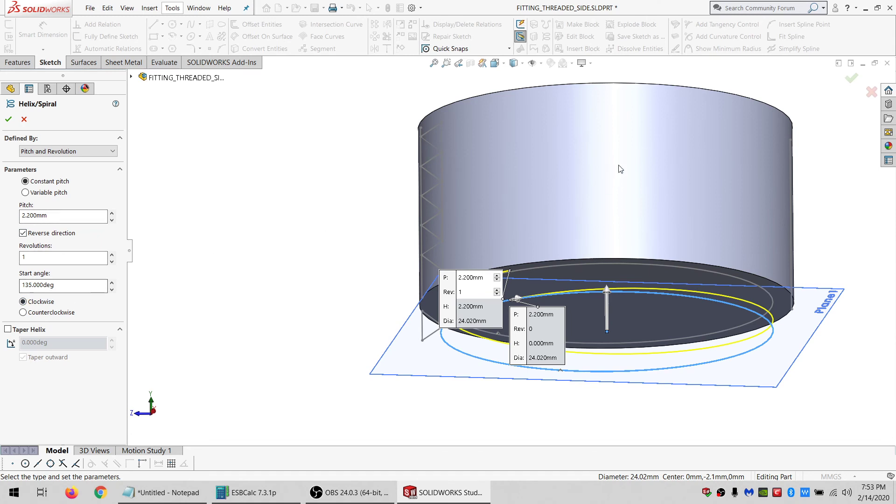
Set the helix start angle to 0 degrees.
middle_click_drag(618, 165, 618, 200)
scroll(617, 199, "up", 2)
scroll(514, 211, "down", 1)
left_click(73, 214)
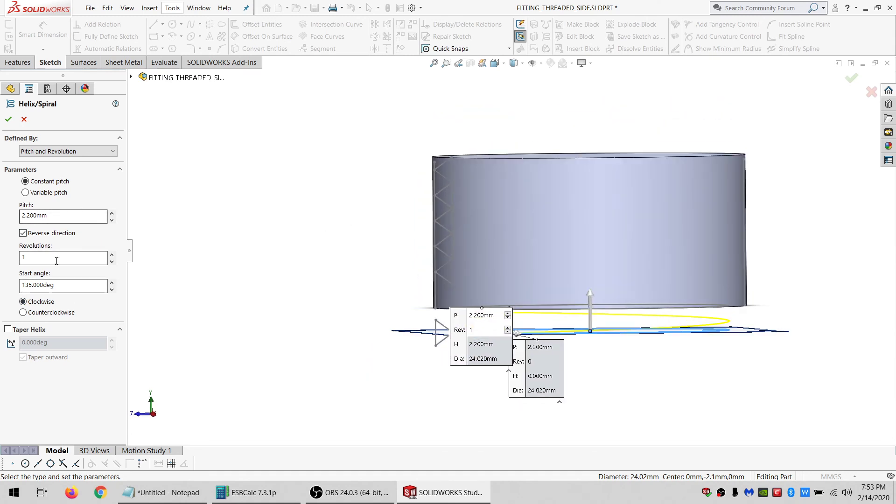
key("Tab")
key("Tab")
type("0")
key("Return")
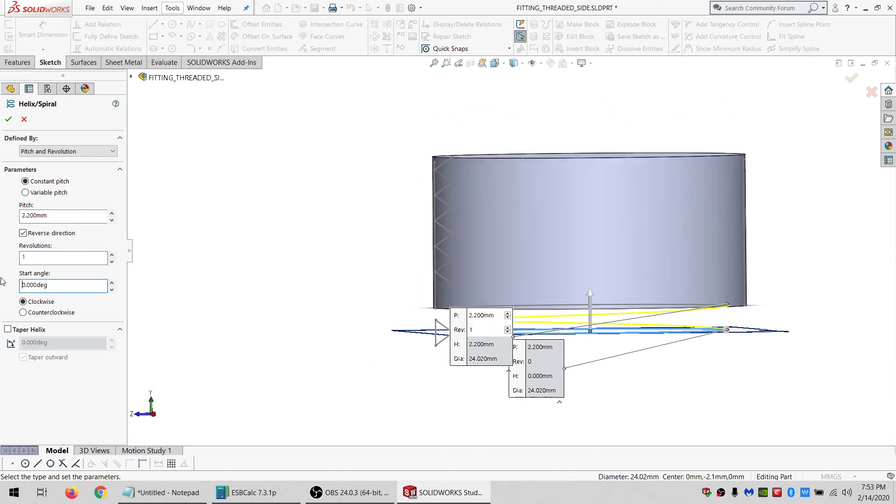
Set the helix start angle to 180 degrees.
middle_click_drag(514, 259, 515, 112)
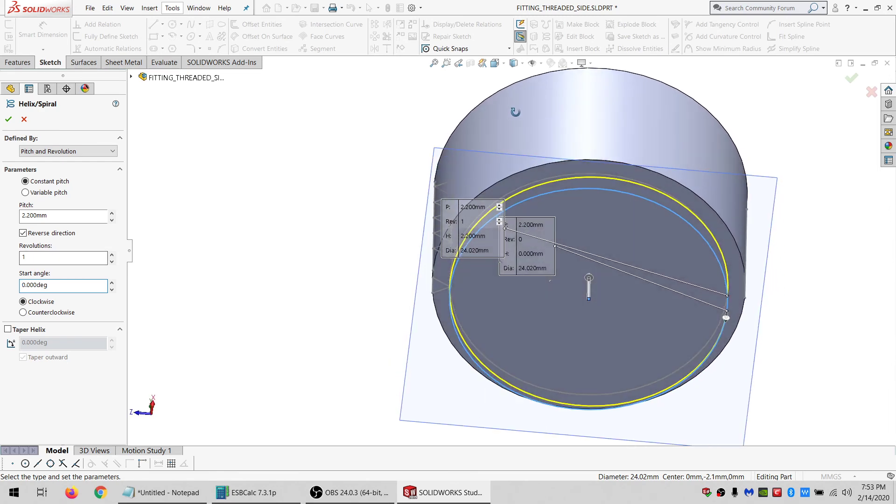
middle_click_drag(537, 182, 583, 183)
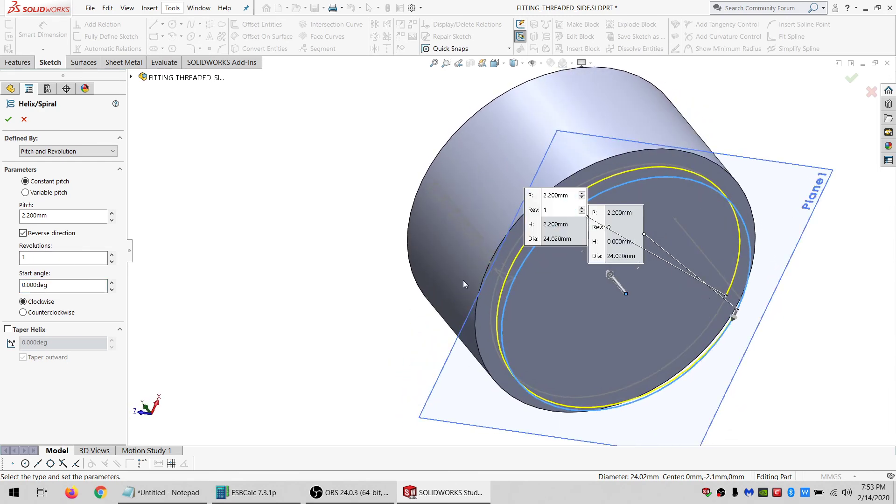
left_click(58, 261)
key("Tab")
type("180")
key("Return")
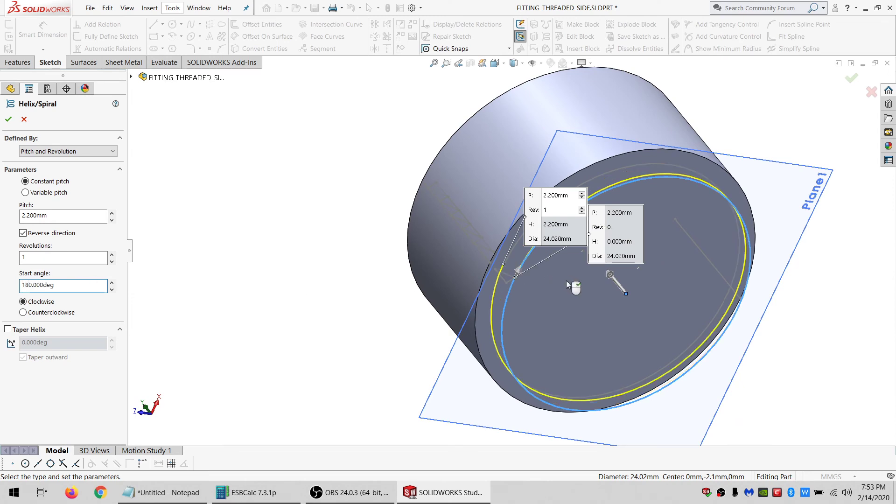
Set the helix to 9 revolutions and accept the Helix/Spiral feature.
middle_click_drag(566, 281, 586, 241)
left_click(22, 258)
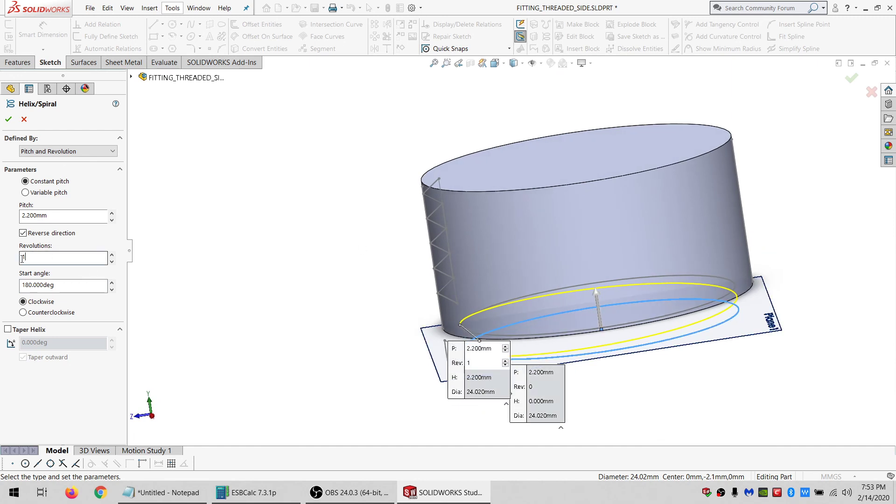
left_click_drag(22, 258, 17, 261)
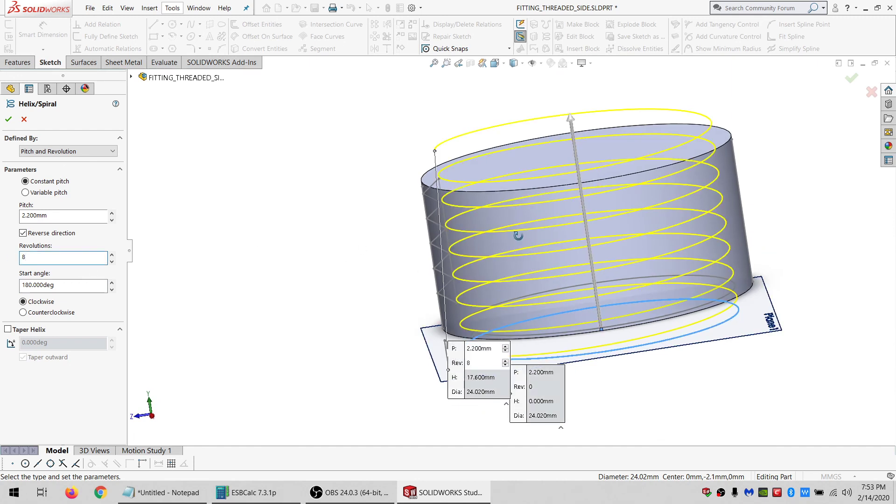
middle_click_drag(518, 236, 517, 224)
left_click_drag(56, 257, 1, 257)
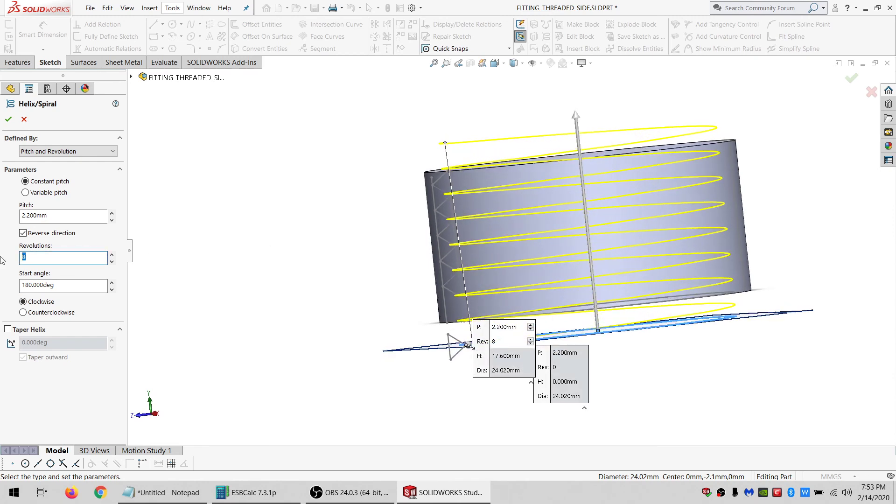
type("9")
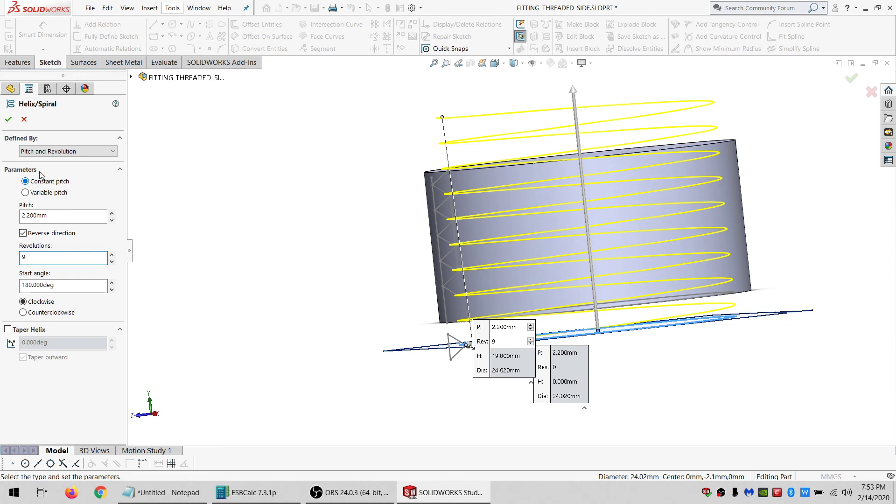
left_click(8, 120)
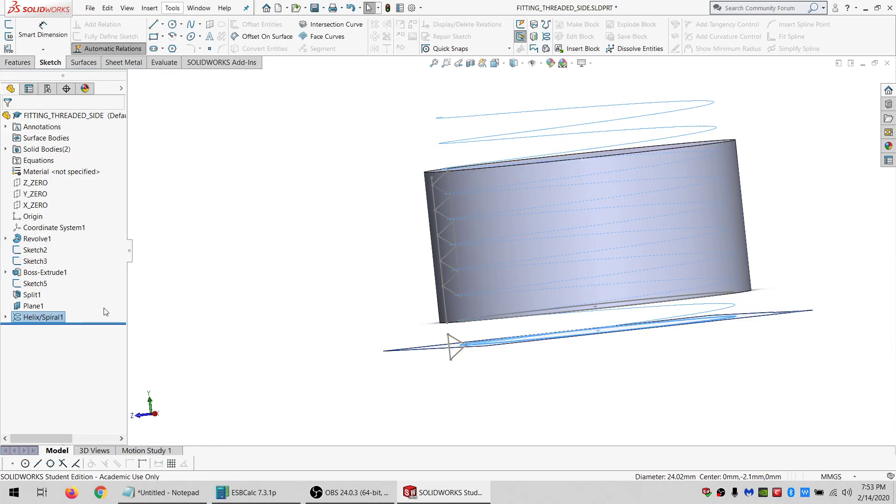
Sketch on the X_ZERO plane, converting the Sketch5 triangular thread profile into it, and exit the sketch.
left_click(39, 207)
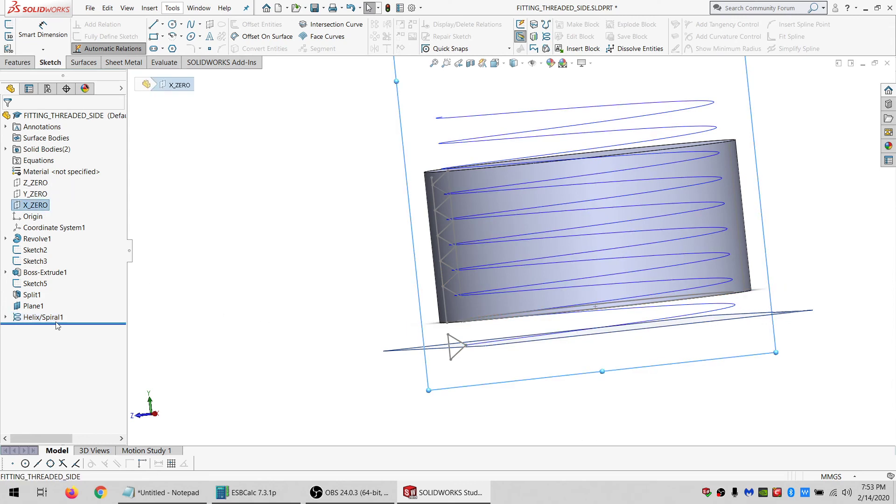
mouse_move(532, 258)
middle_mouse_down()
mouse_move(548, 251)
mouse_move(536, 260)
middle_mouse_up()
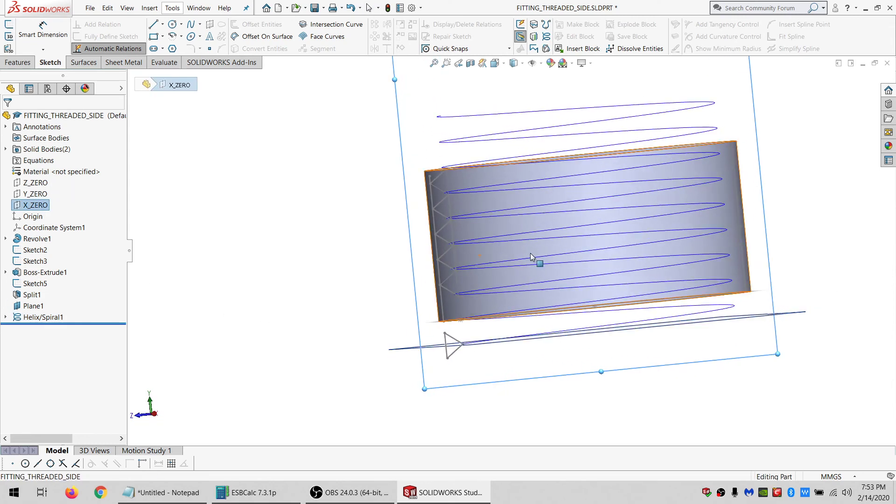
left_click(9, 24)
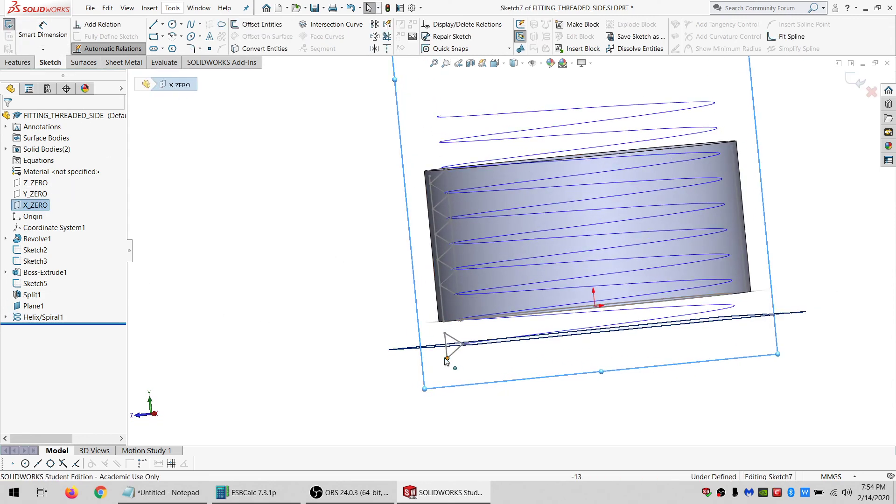
left_click(35, 283)
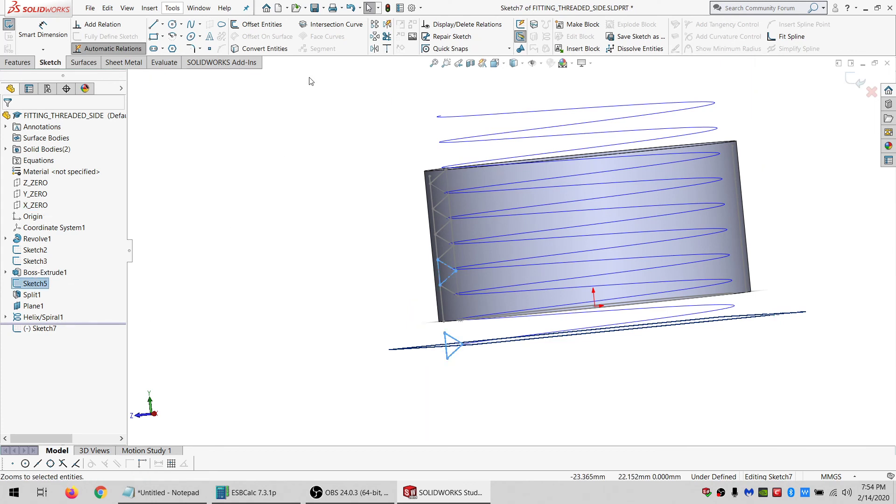
left_click(262, 49)
left_click(8, 24)
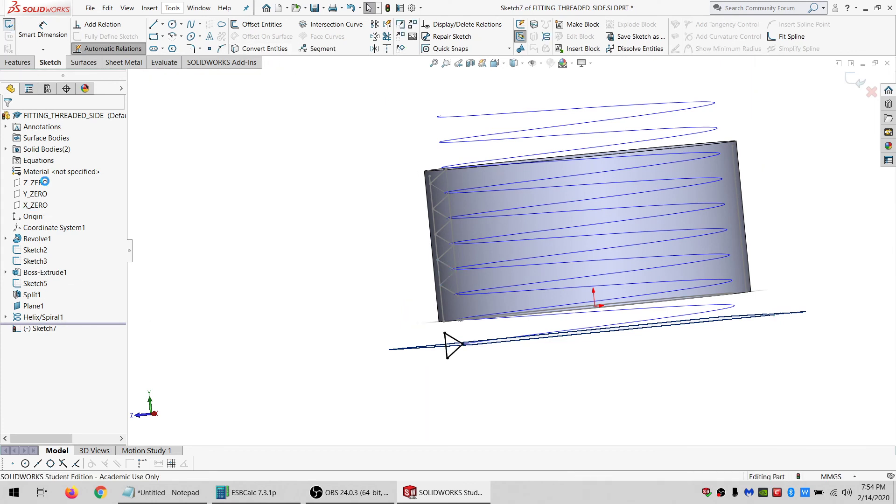
Hide Sketch2, Sketch3 and Sketch5.
left_click(29, 284)
left_click(29, 261, "ctrl")
left_click(29, 250, "ctrl")
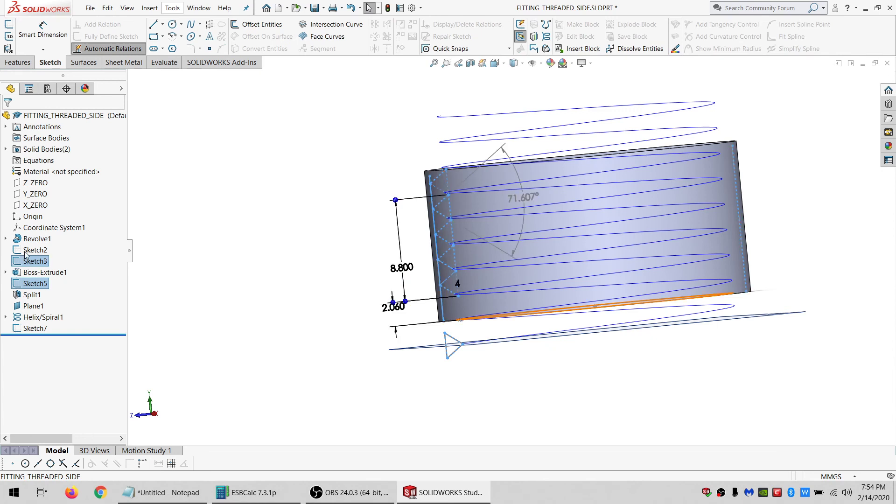
left_click(340, 240)
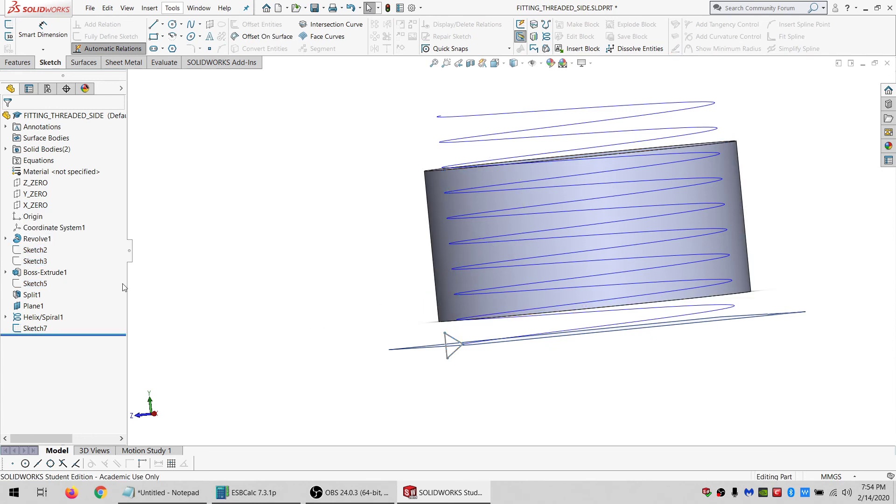
Try a Swept Cut using Sketch7 as the profile and Helix/Spiral1 as the path, then cancel it.
left_click(35, 328)
left_click(28, 319, "ctrl")
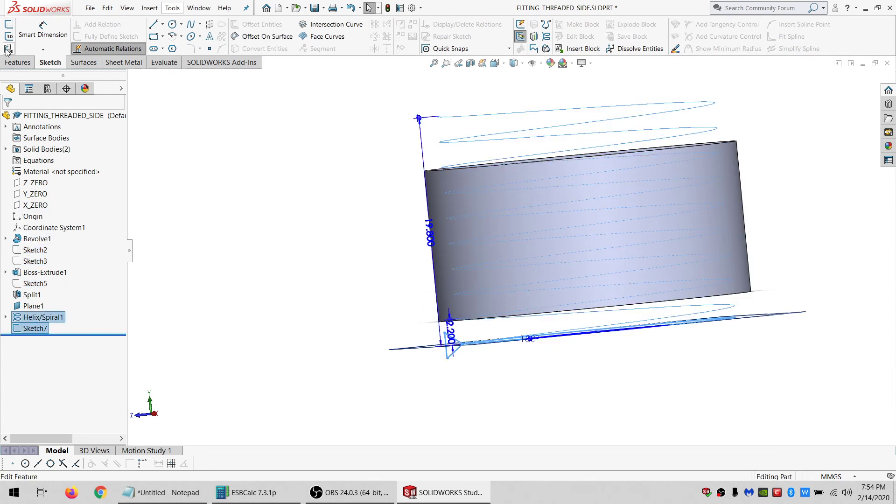
left_click(17, 62)
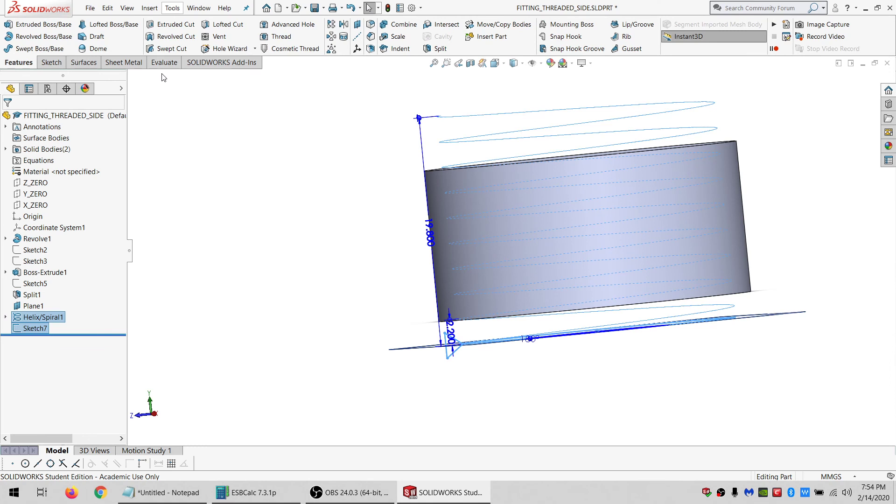
left_click(183, 49)
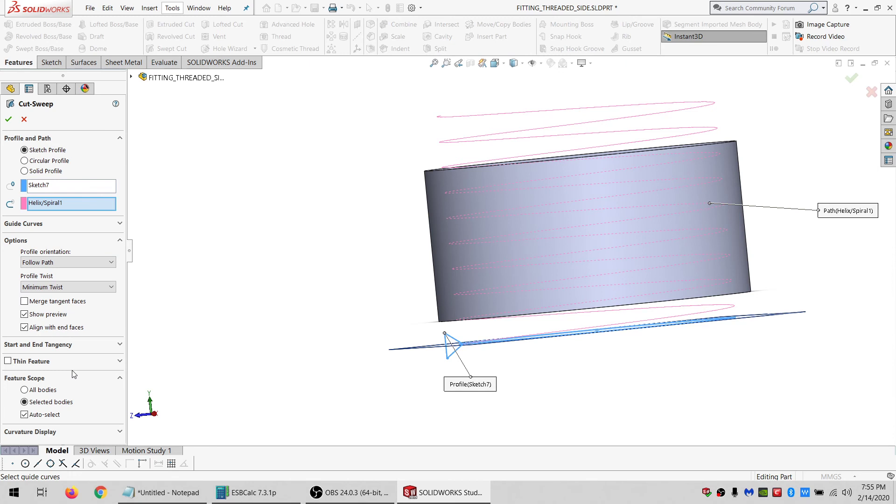
left_click(9, 119)
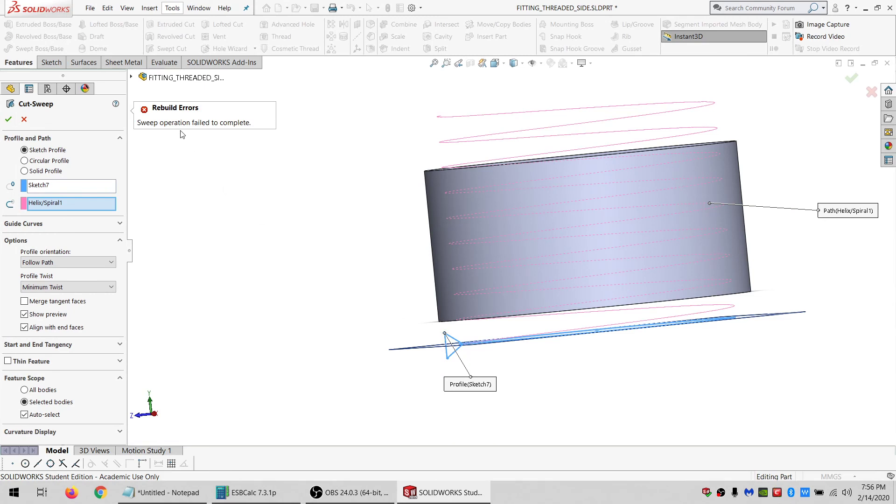
left_click(74, 187)
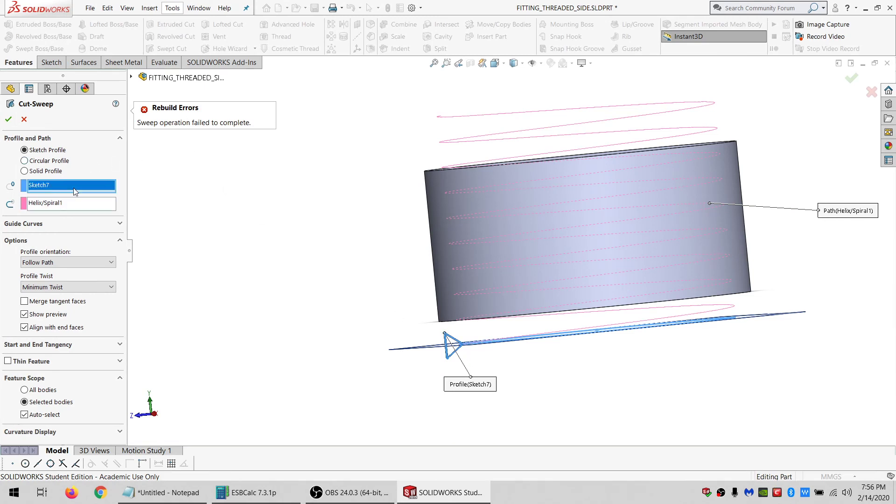
left_click(24, 119)
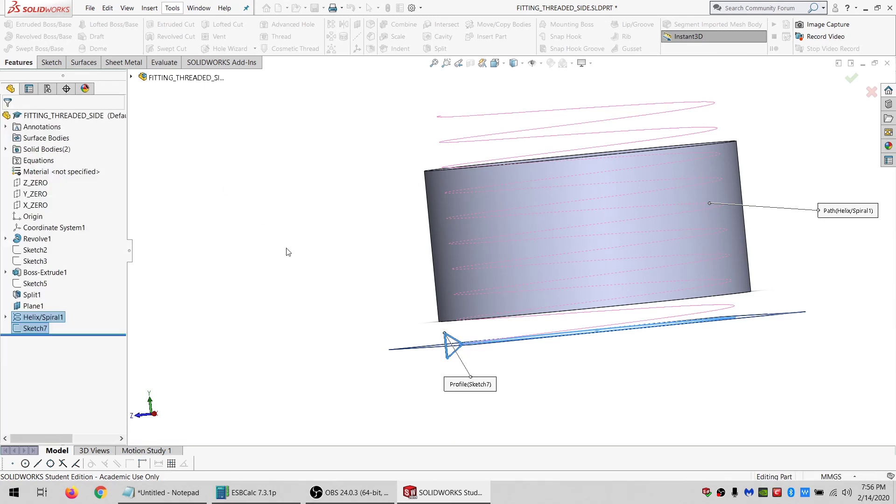
Start a new sketch on the X_ZERO plane and convert the Sketch7 triangle into it.
scroll(458, 334, "down", 4)
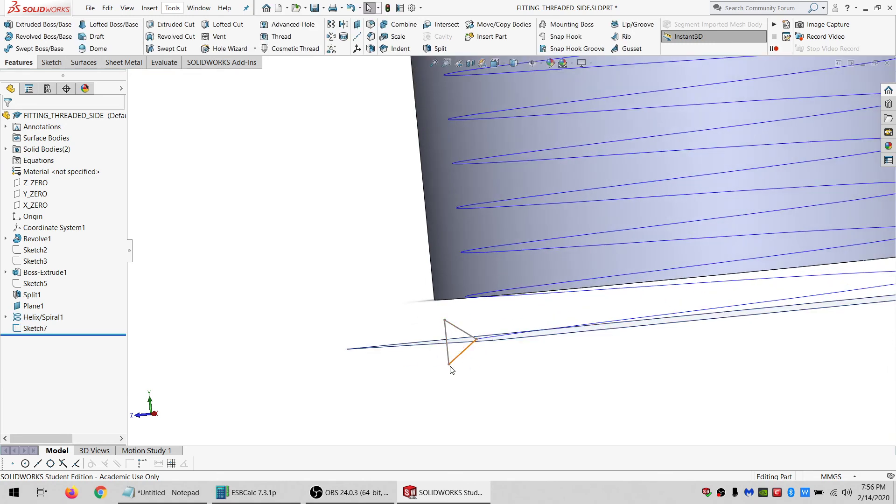
left_click(29, 203)
left_click(50, 62)
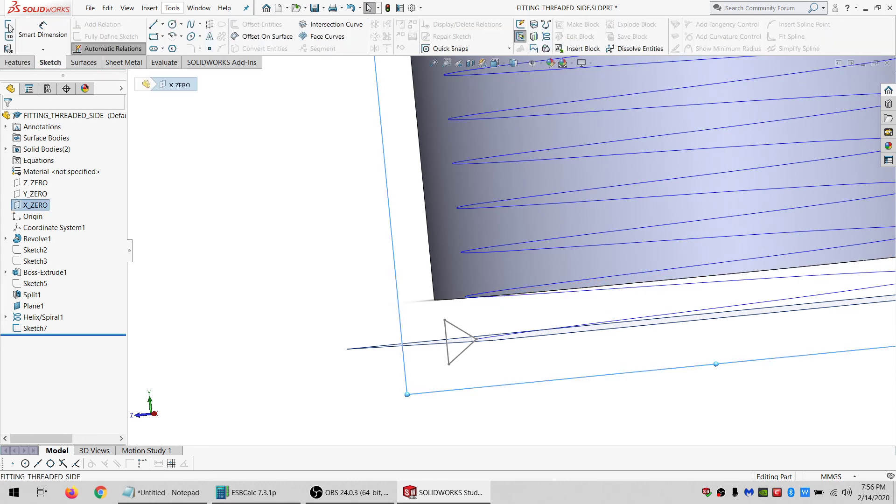
left_click(9, 27)
left_click(35, 328)
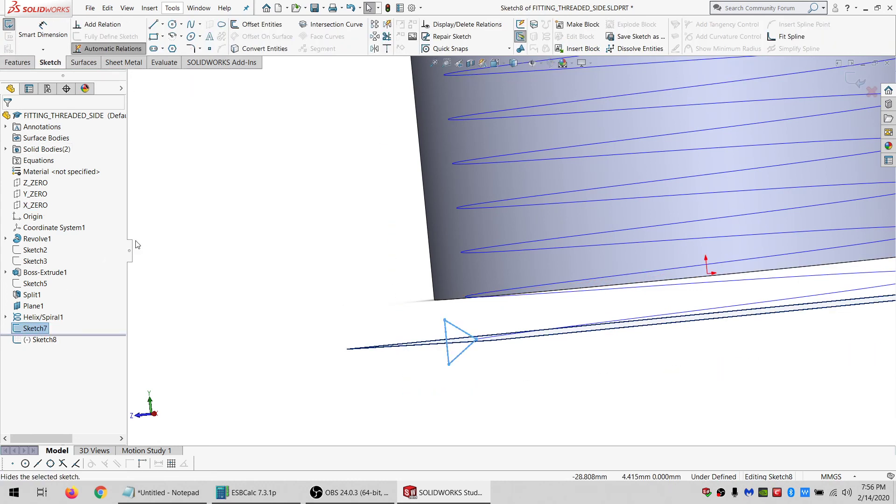
left_click(261, 49)
scroll(474, 352, "down", 5)
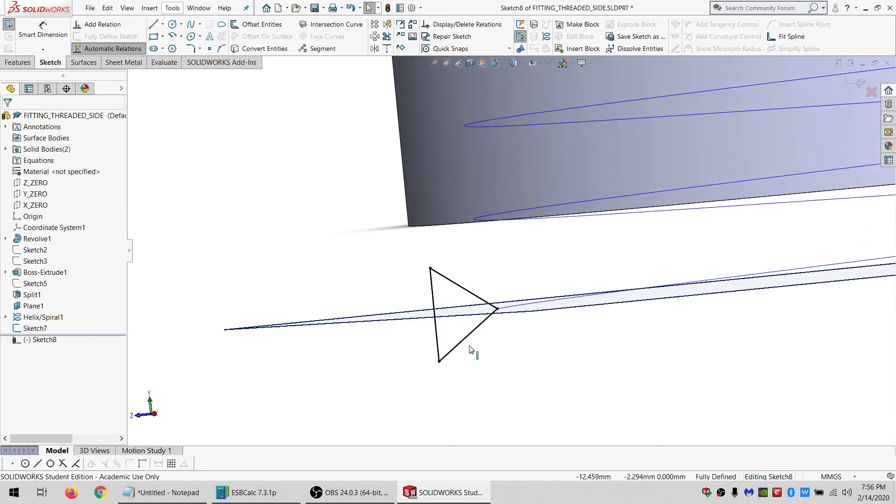
left_click(414, 247)
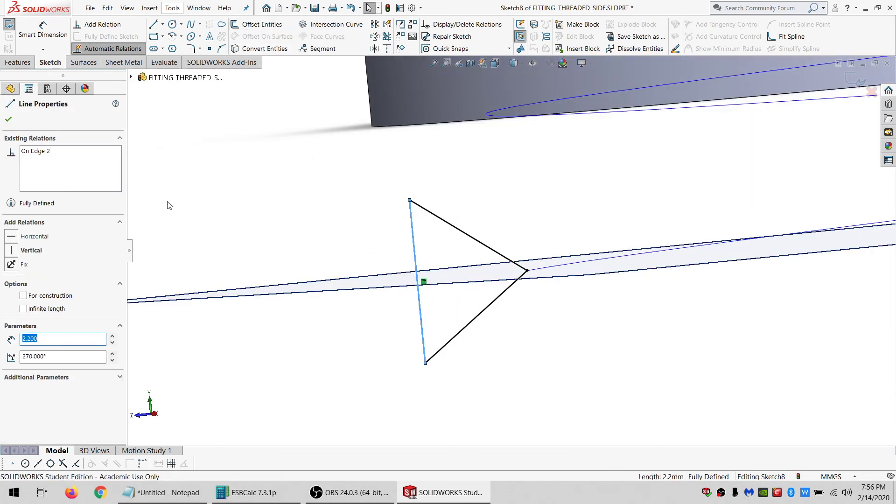
left_click(275, 209)
mouse_move(400, 406)
left_mouse_down()
mouse_move(566, 337)
mouse_move(224, 155)
left_mouse_up()
key("Escape")
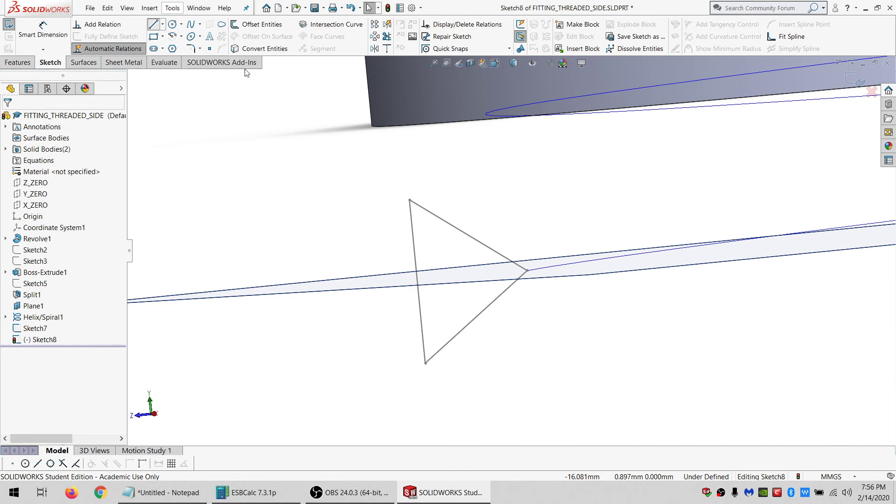
Draw a smaller triangle inside the converted one, sharing its tip vertex.
key("l")
left_click(527, 271)
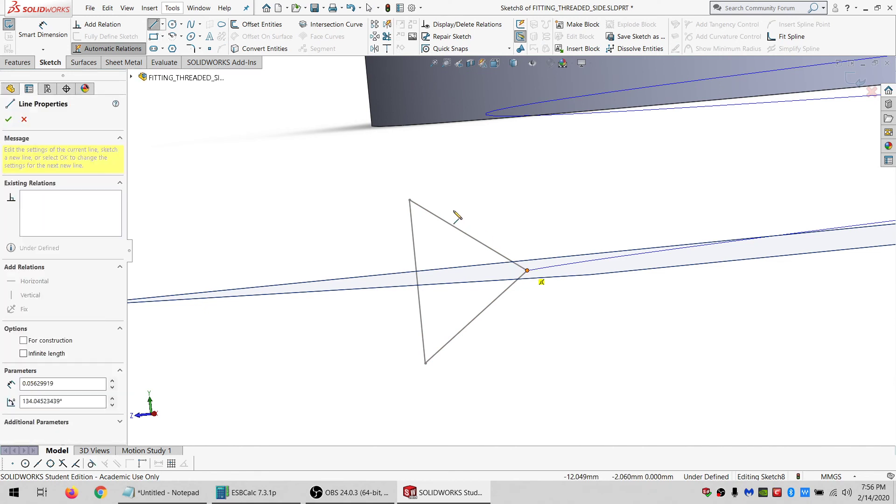
left_click(430, 212)
left_click(444, 338)
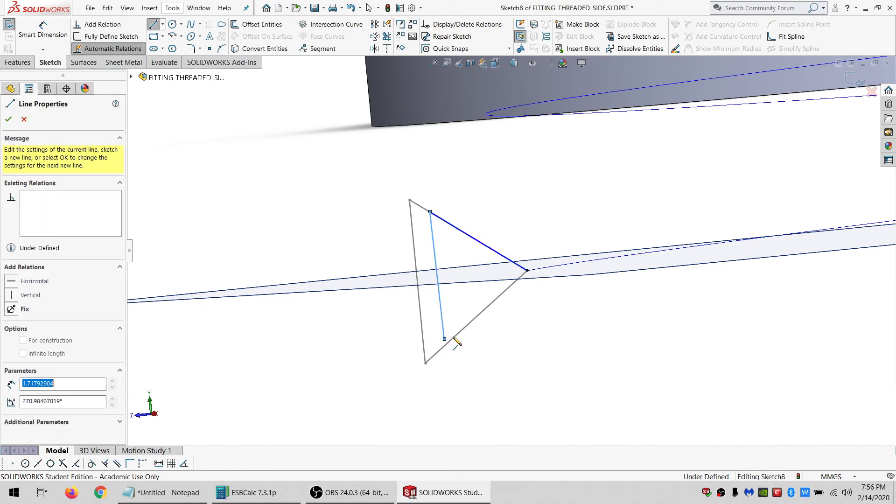
left_click(527, 272)
key("Escape")
Make each side of the inner triangle parallel to the matching side of the converted triangle.
left_click(451, 335)
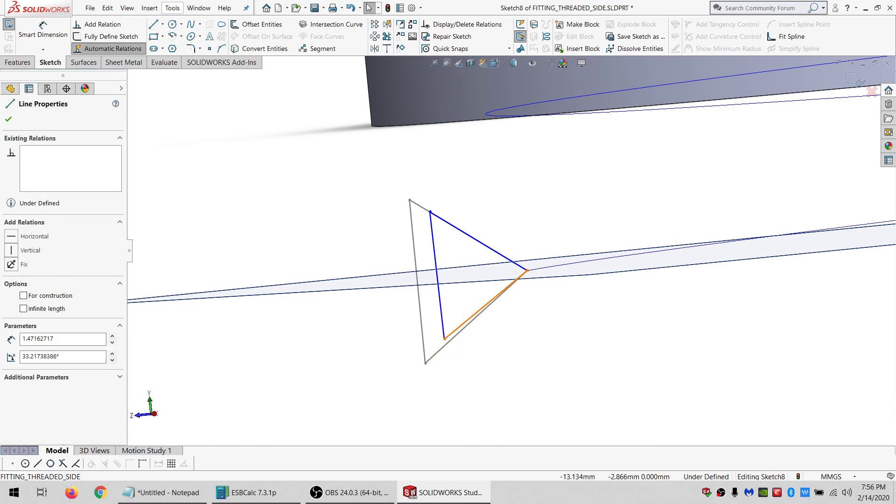
left_click(436, 353, "ctrl")
left_click(422, 357, "ctrl")
left_click(29, 311)
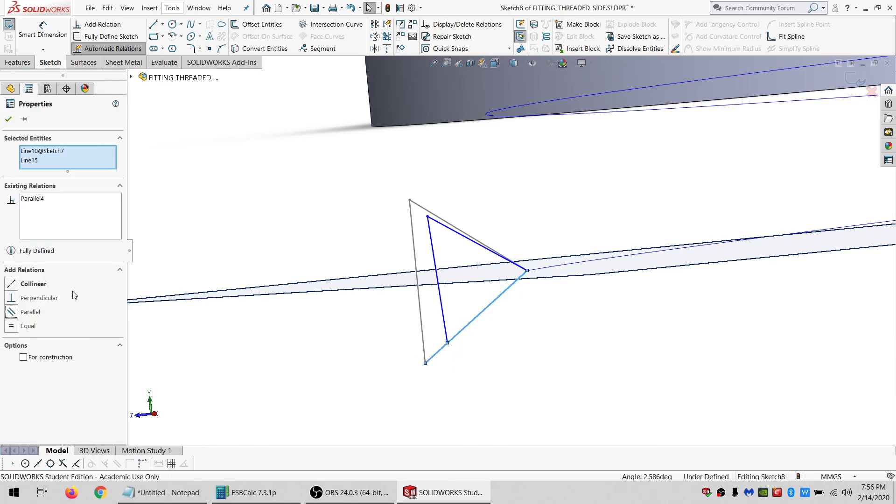
left_click(432, 220)
left_click(421, 207, "ctrl")
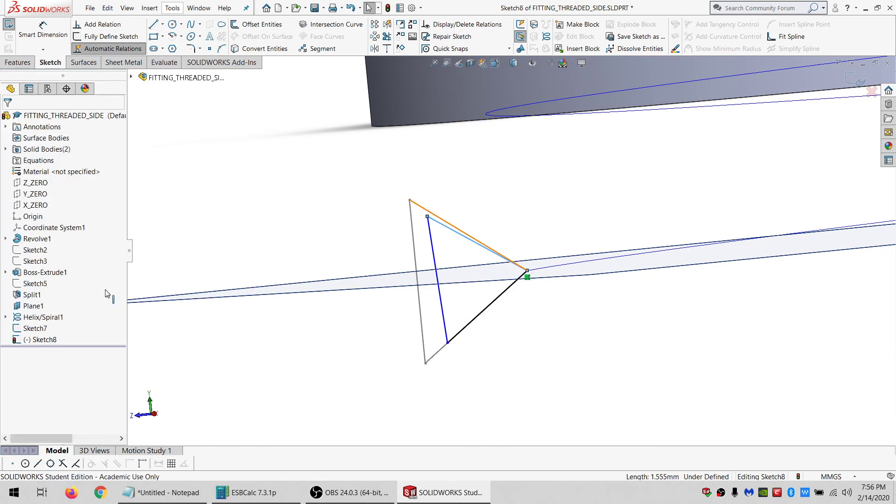
left_click(31, 315)
left_click(435, 266)
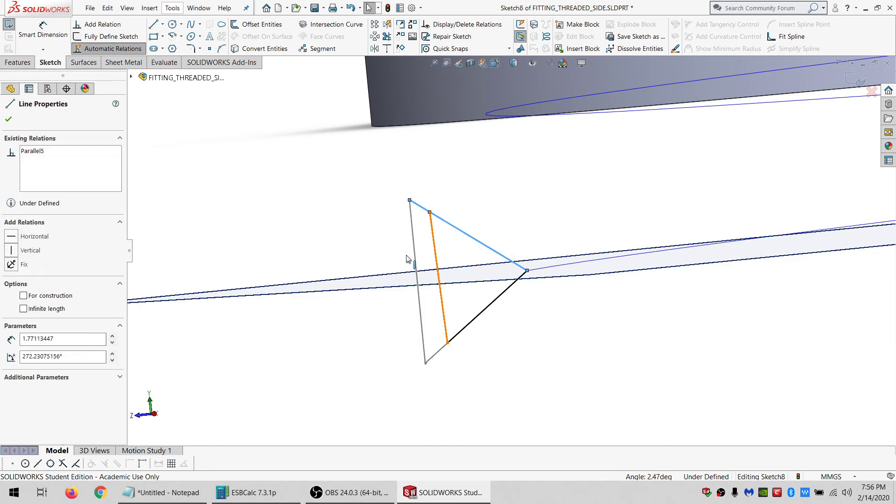
left_click(416, 259, "ctrl")
left_click(32, 307)
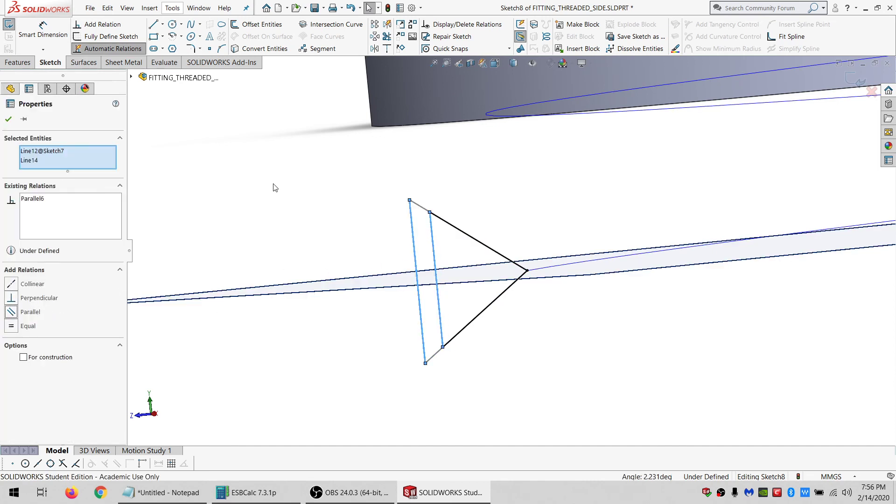
Dimension the distance between the top vertices of the inner and outer triangles as 0.0001 mm and exit the sketch.
left_click(243, 166)
left_click(46, 34)
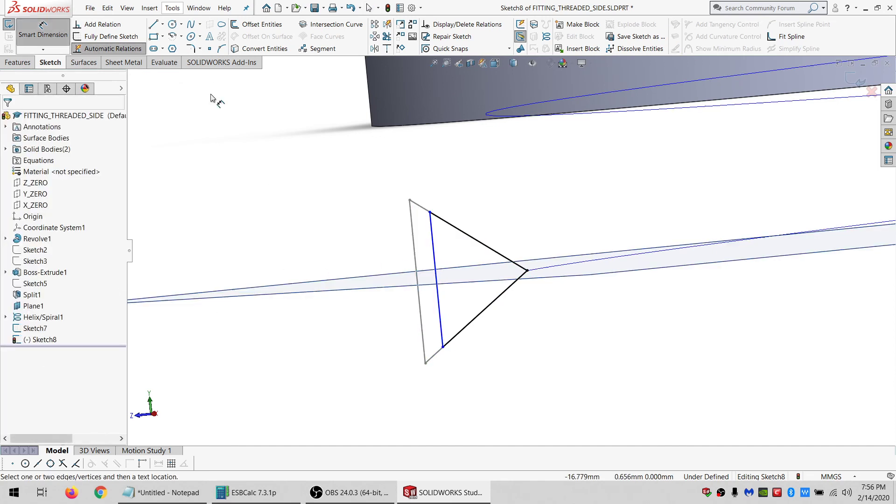
left_click(429, 212)
left_click(410, 199)
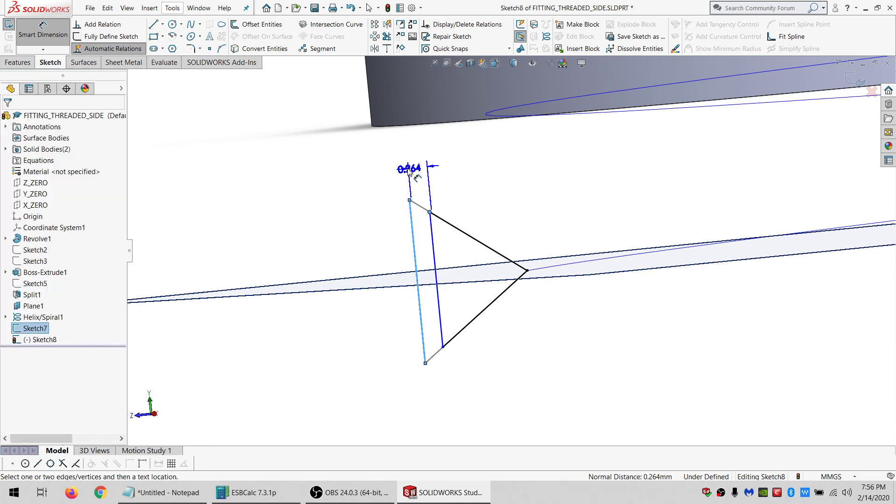
left_click(408, 169)
type(".0")
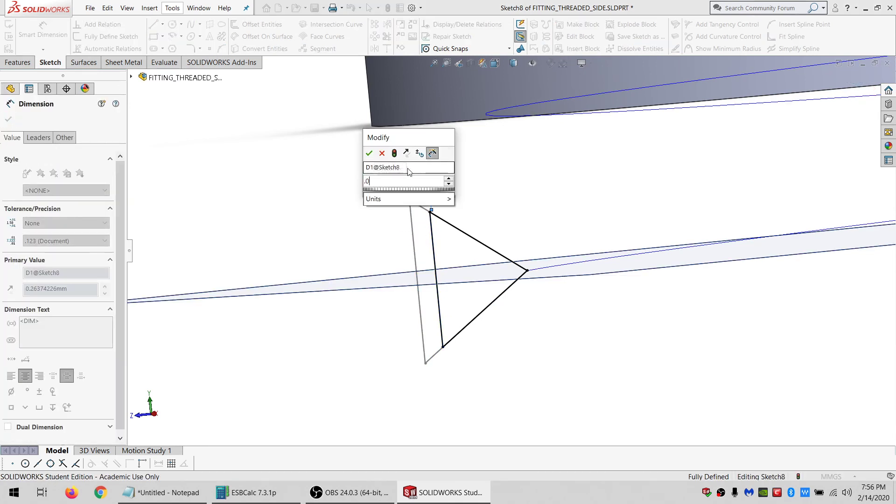
type("00")
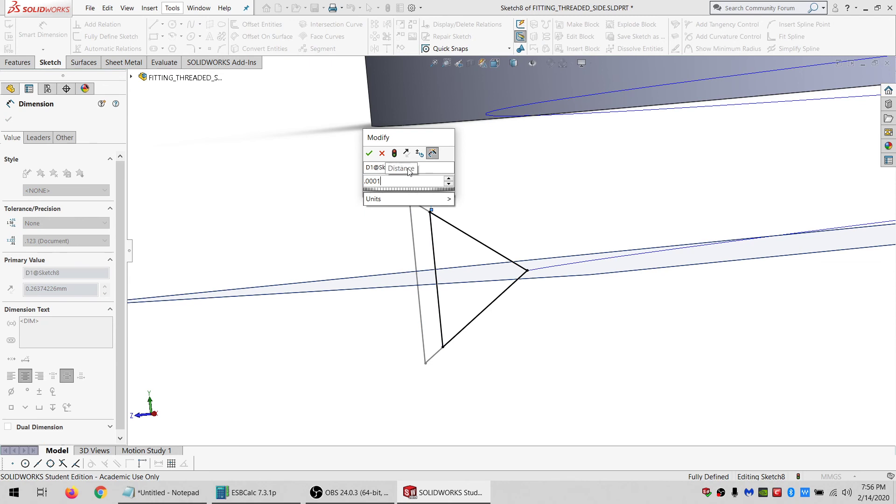
type("1")
key("Return")
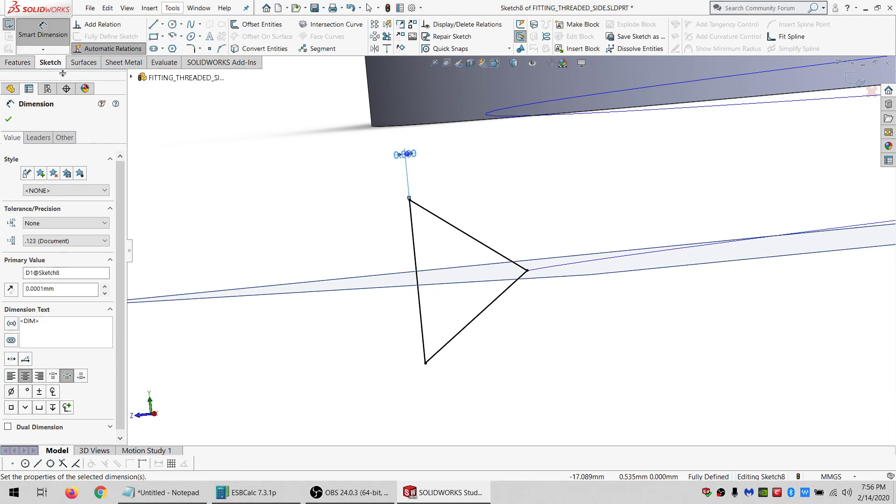
left_click(9, 24)
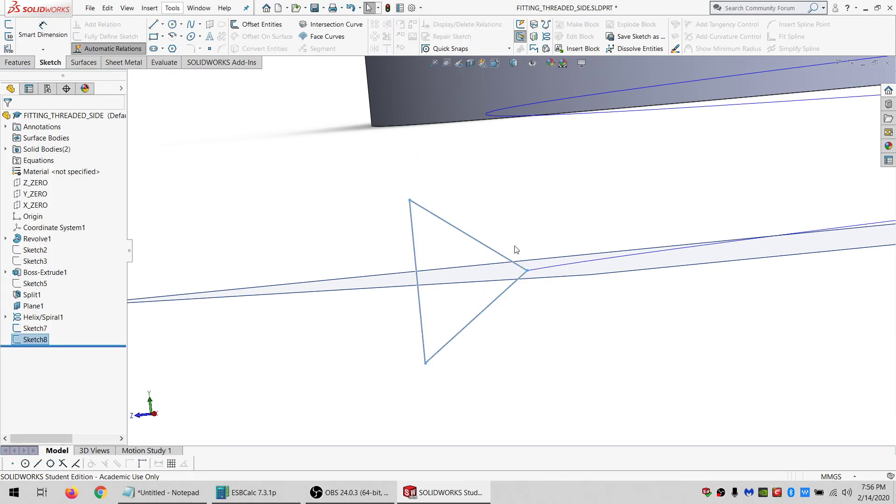
Hide Sketch7 in the model.
scroll(516, 250, "up", 5)
left_click(302, 219)
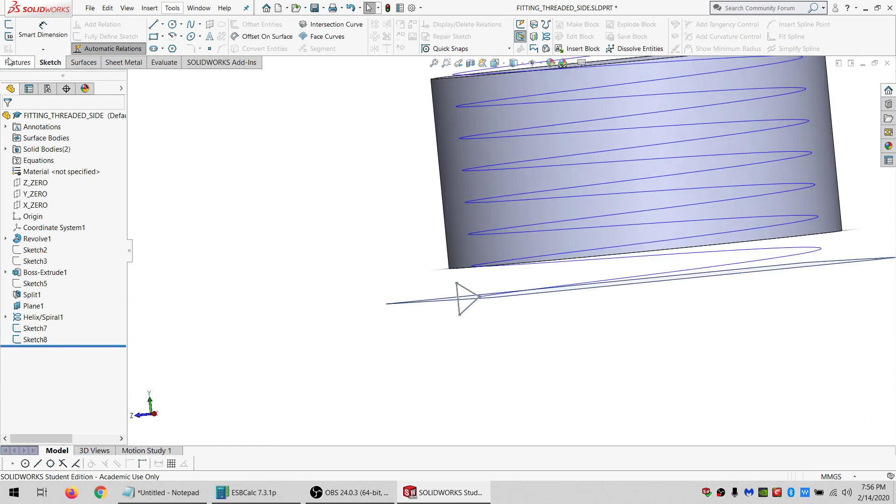
left_click(17, 62)
left_click(35, 329)
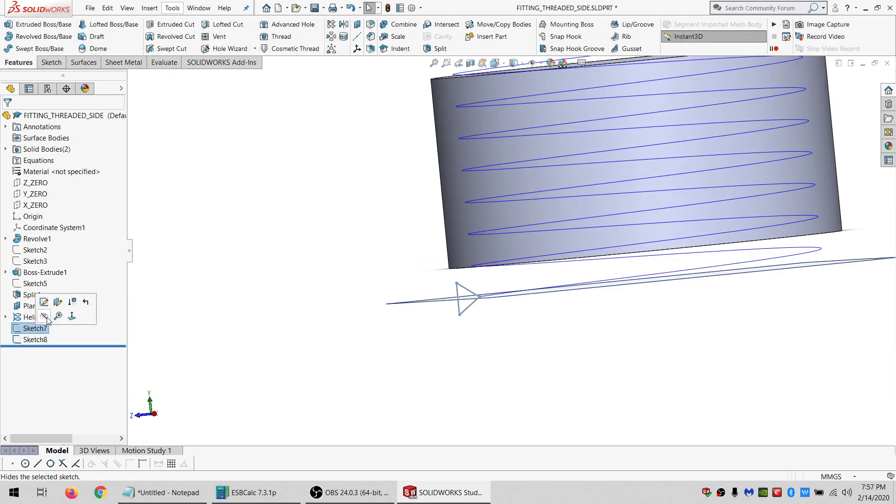
left_click(47, 316)
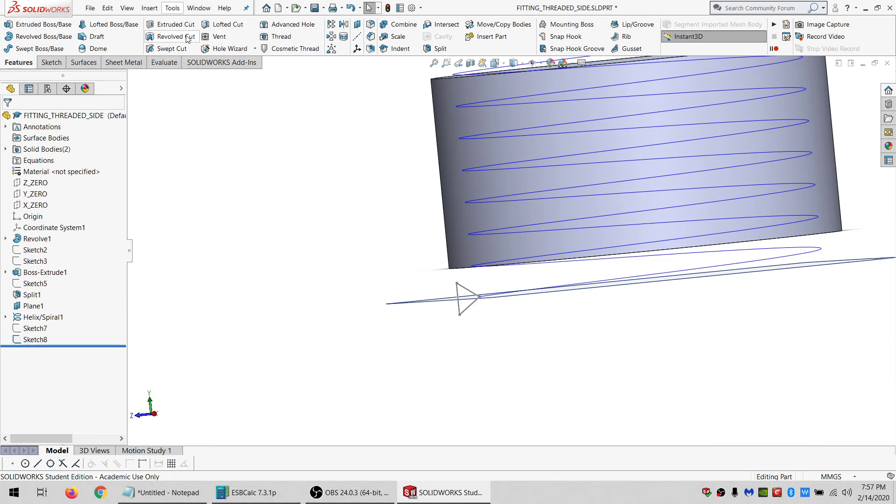
Create a Swept Cut using Sketch8 as the profile and Helix/Spiral1 as the path.
left_click(169, 49)
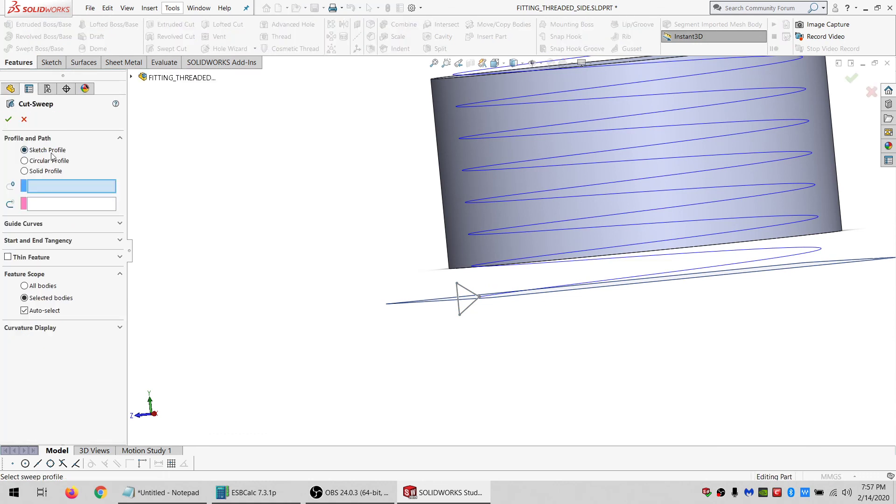
left_click(9, 92)
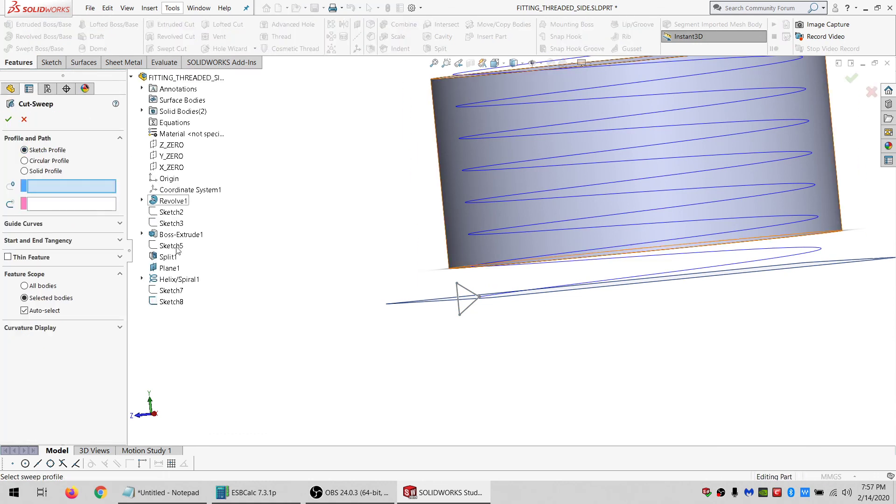
left_click(172, 301)
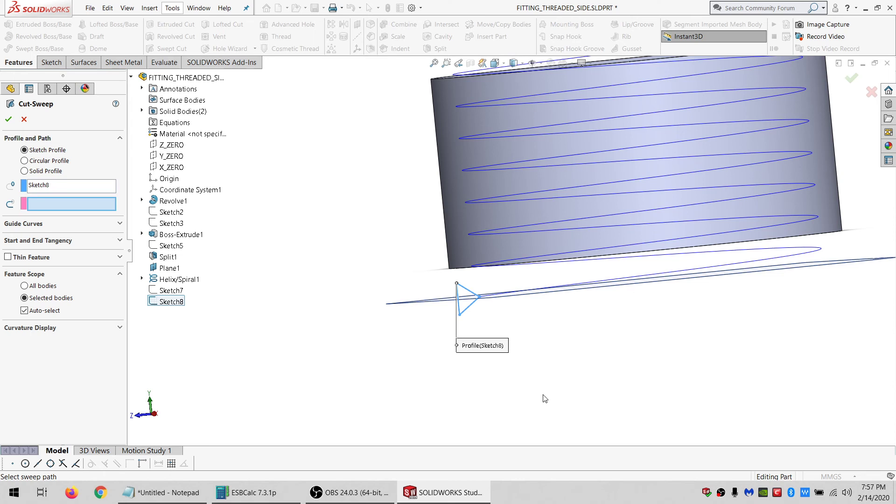
left_click(56, 205)
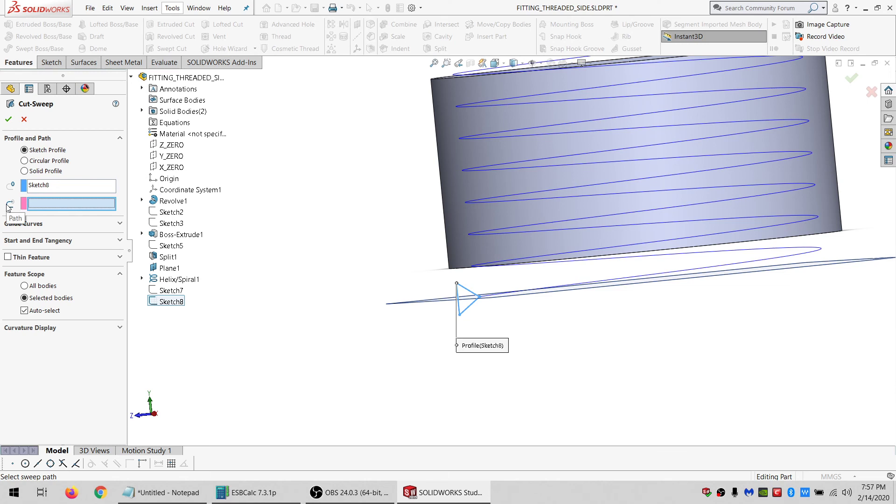
left_click(189, 280)
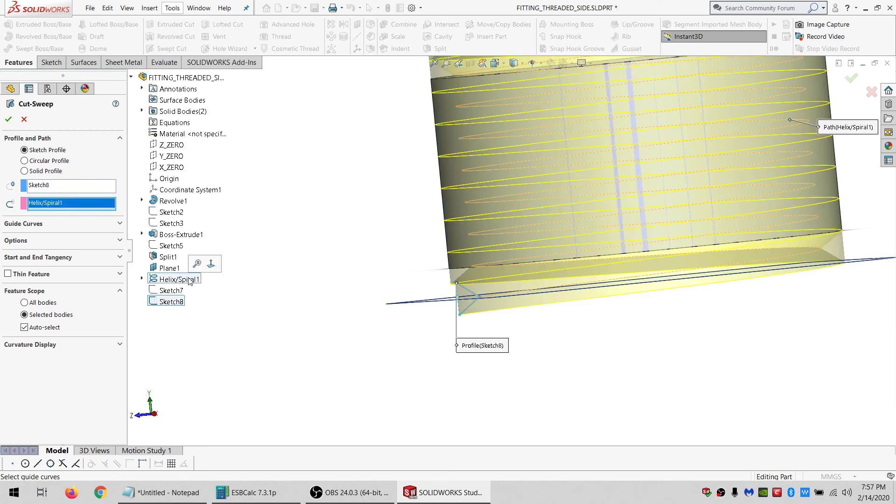
left_click(8, 120)
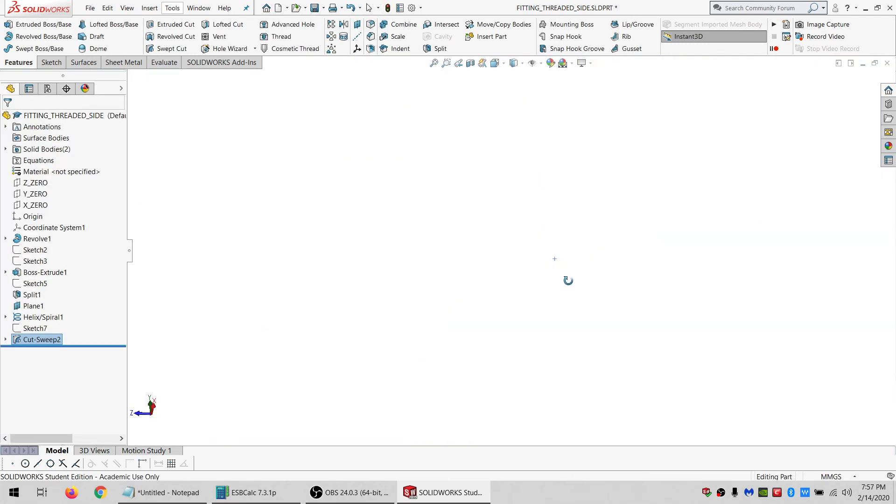
Hide the helix and Plane1 to view the cut fitting.
middle_click_drag(482, 327, 441, 301)
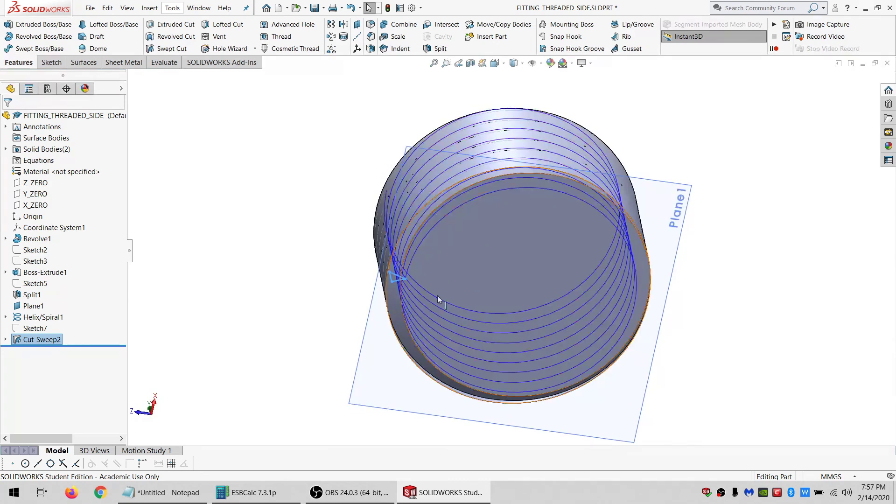
left_click(34, 317)
left_click(32, 305)
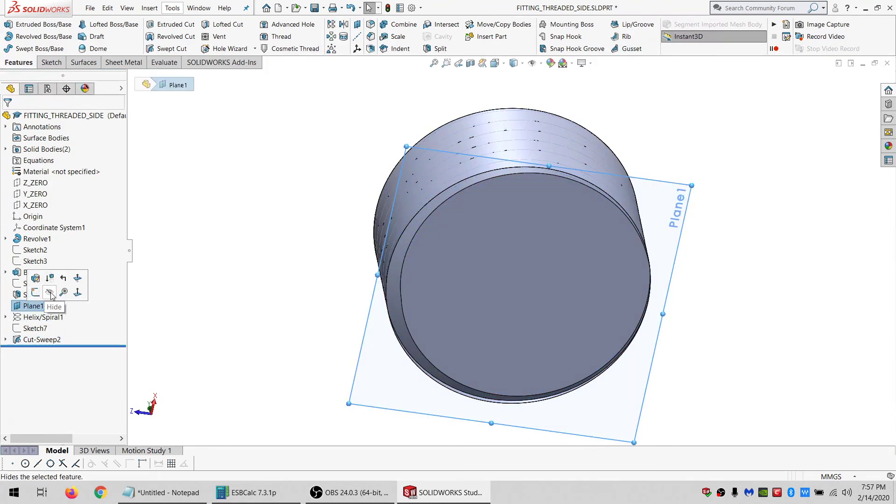
left_click(50, 292)
Start a sketch on the fitting's end face and draw a circle near its centre.
left_click(508, 289)
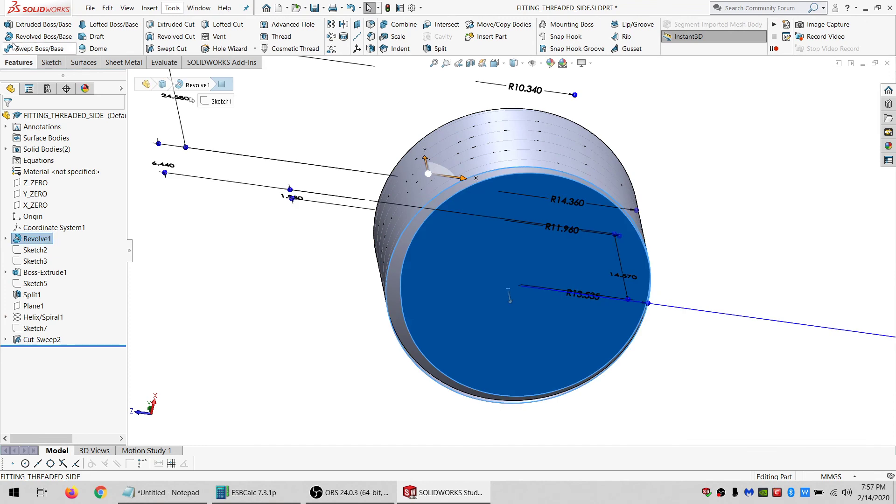
left_click(48, 63)
left_click(8, 24)
left_click(172, 24)
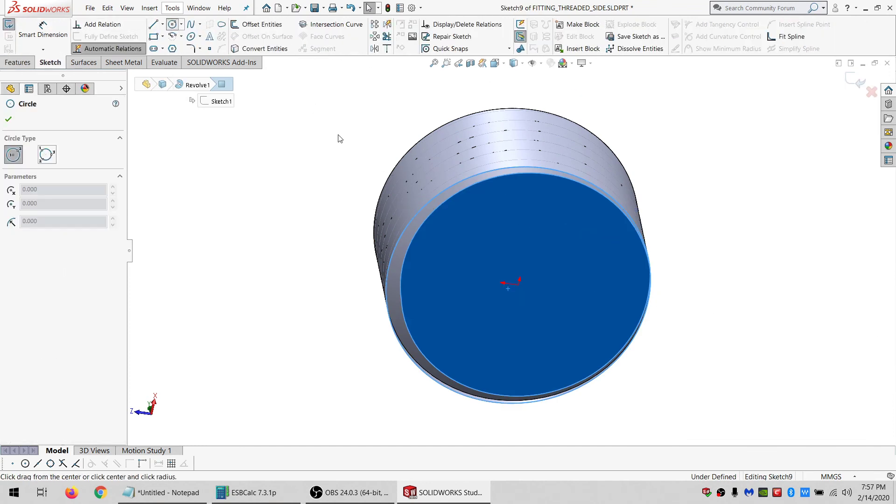
left_click(547, 262)
left_click(541, 321)
key("Escape")
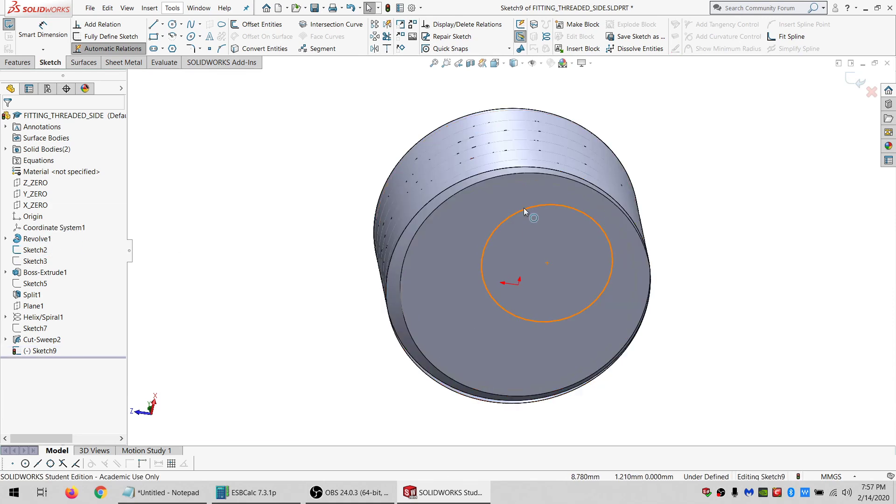
Make the circle concentric with the fitting's circular end edge.
left_click(35, 249)
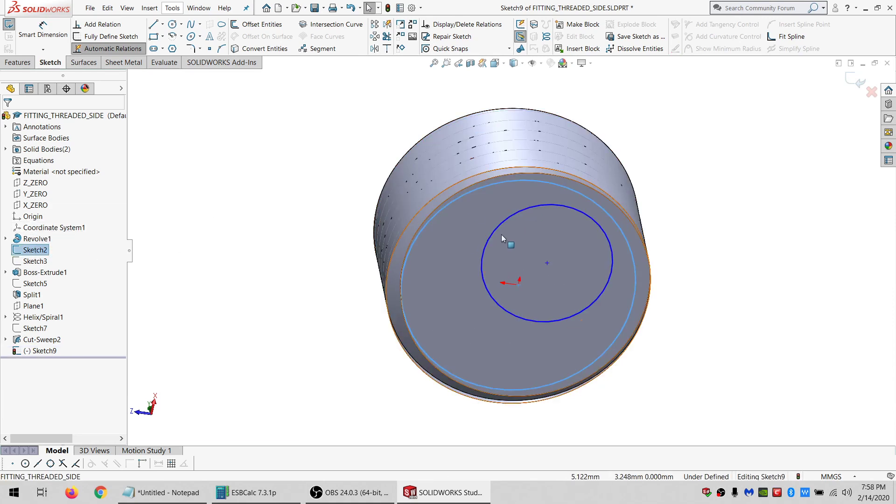
left_click(511, 215)
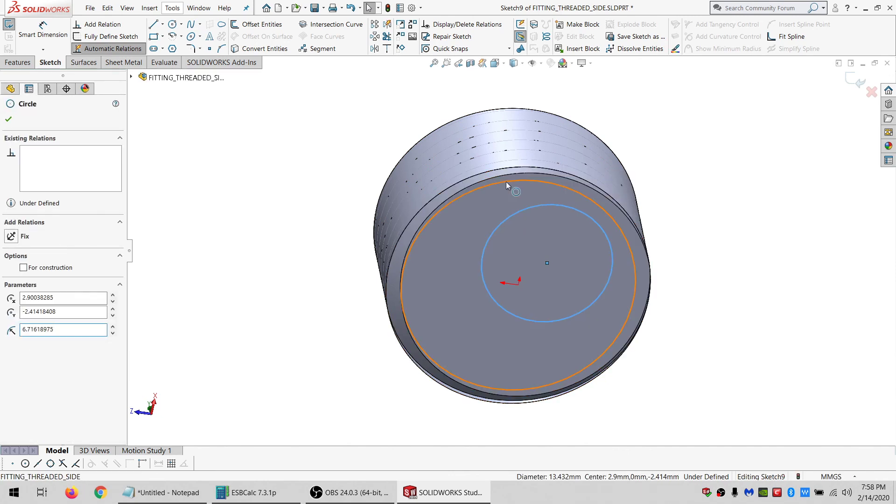
left_click(506, 183, "ctrl")
left_click(31, 312)
left_click(273, 259)
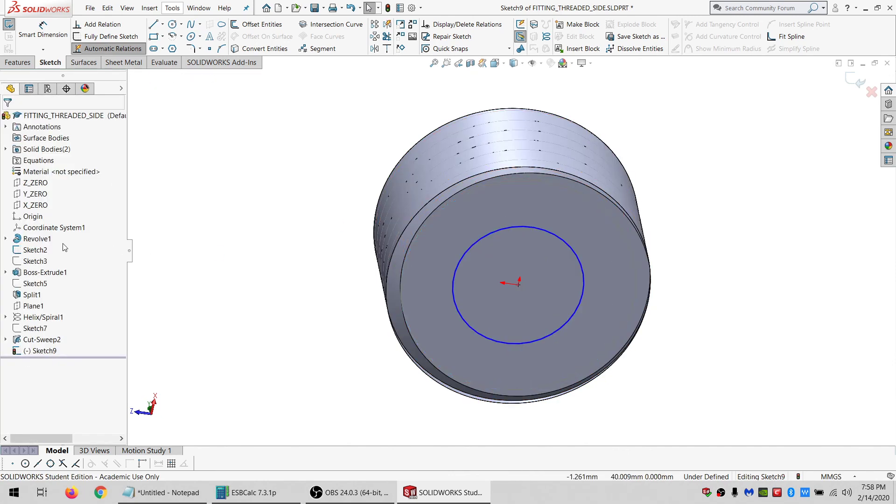
Make the circle coincident with the end point of Revolve1's Sketch1 profile, showing that sketch temporarily and hiding it again.
left_click(35, 249)
left_click(41, 237)
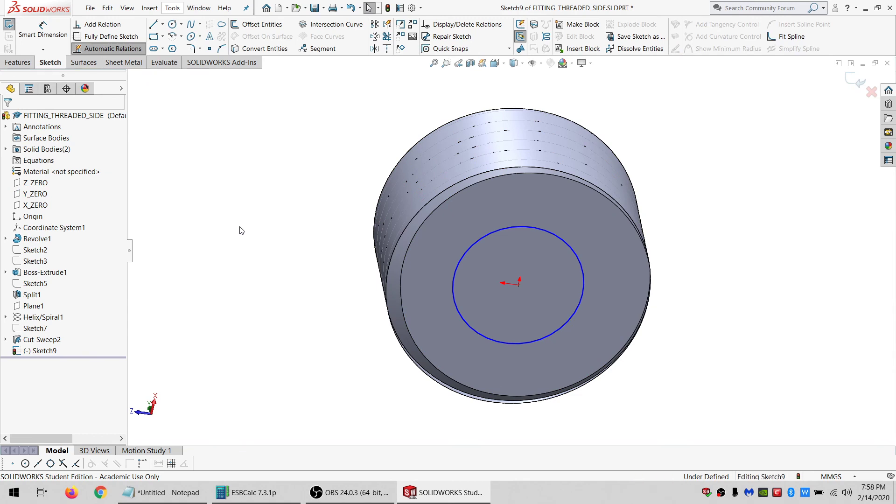
mouse_move(390, 250)
middle_mouse_down()
mouse_move(463, 233)
mouse_move(482, 382)
middle_mouse_up()
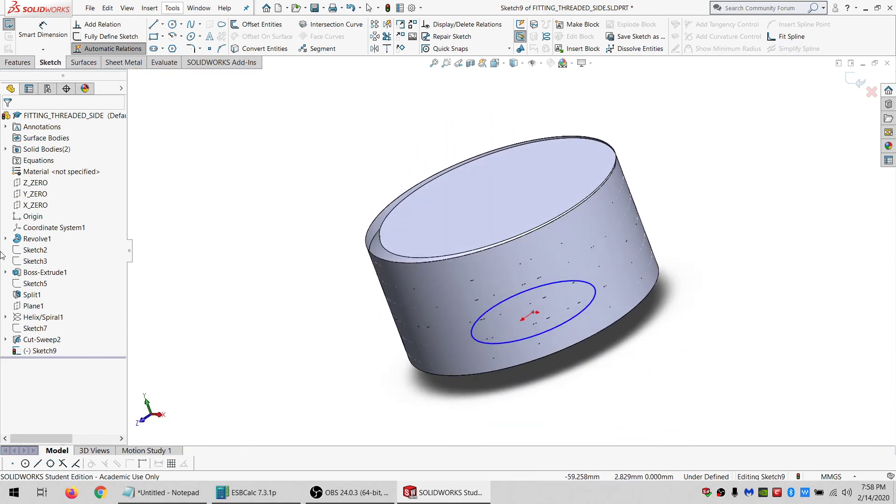
left_click(6, 238)
left_click(45, 250)
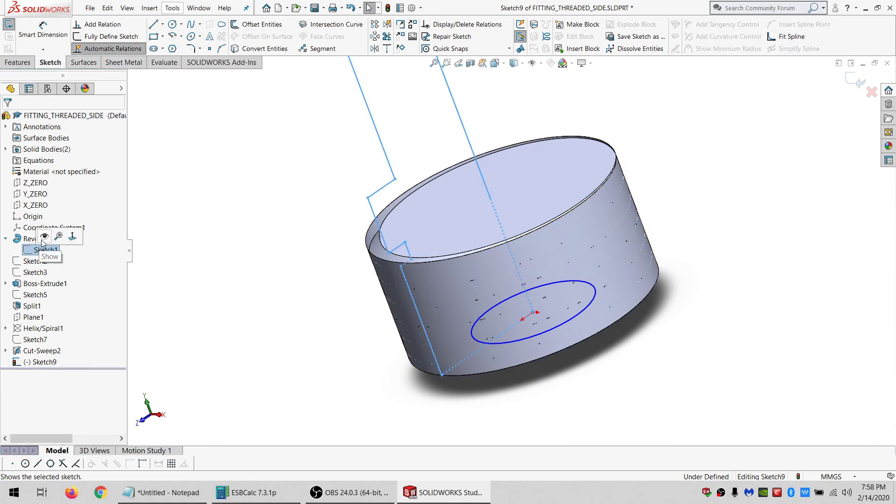
left_click(41, 237)
left_click(442, 375)
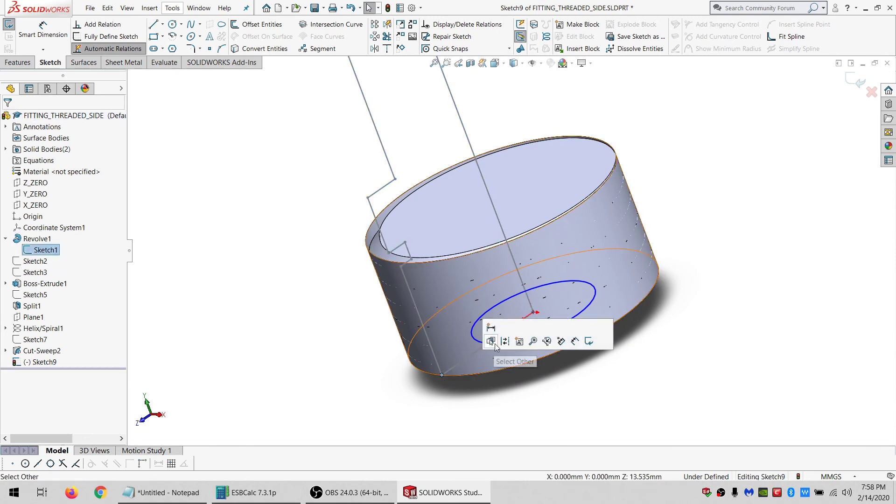
left_click(483, 342, "ctrl")
left_click(34, 296)
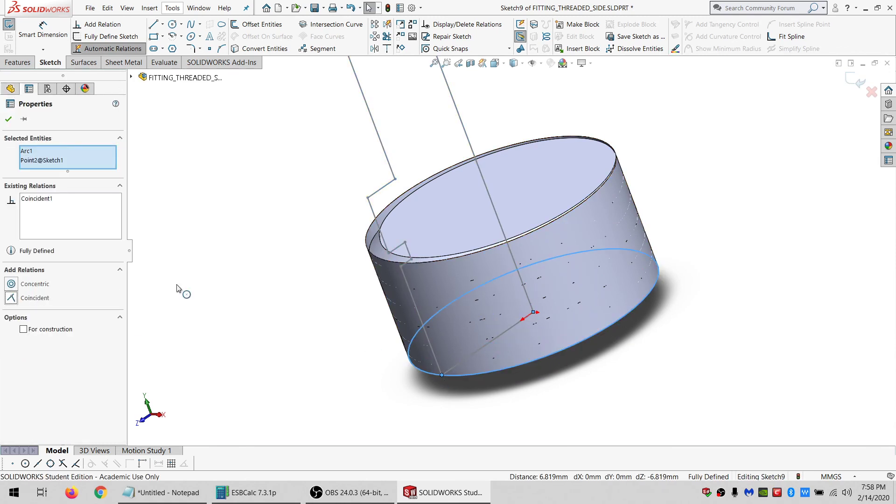
left_click(180, 289)
left_click(32, 250)
left_click(42, 237)
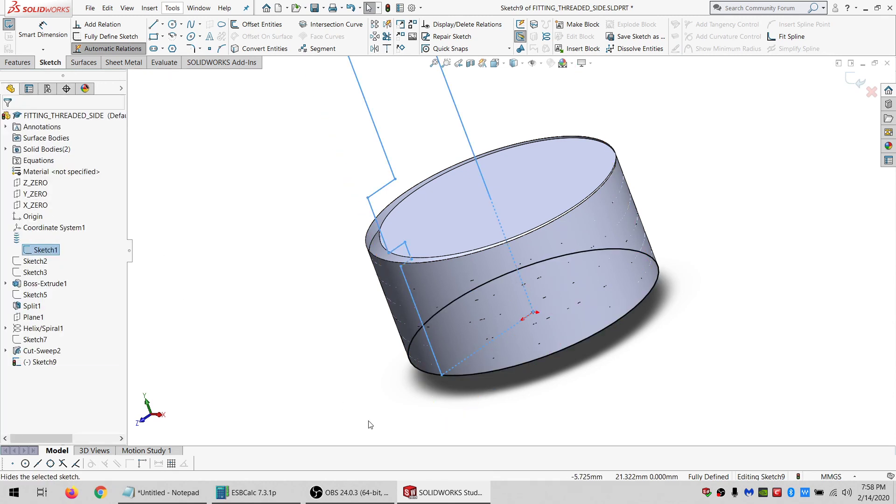
Offset the circle inward by 0.0002 mm.
left_click(422, 369)
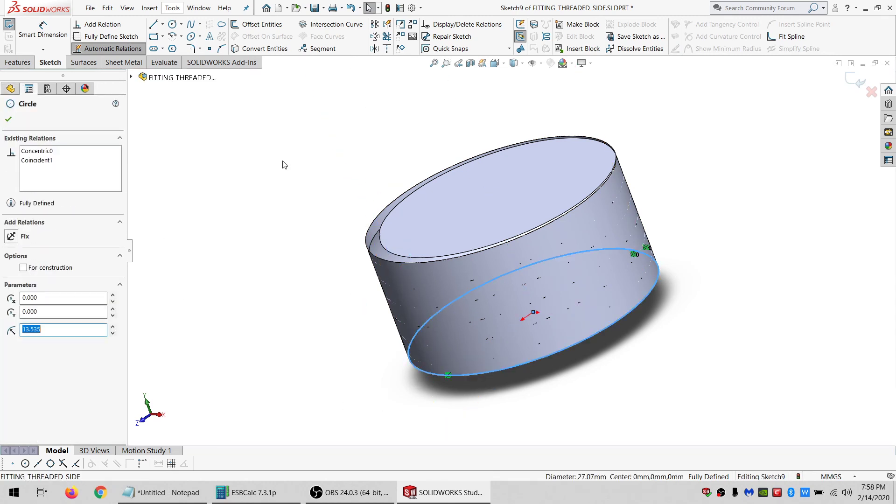
left_click(262, 24)
type("1")
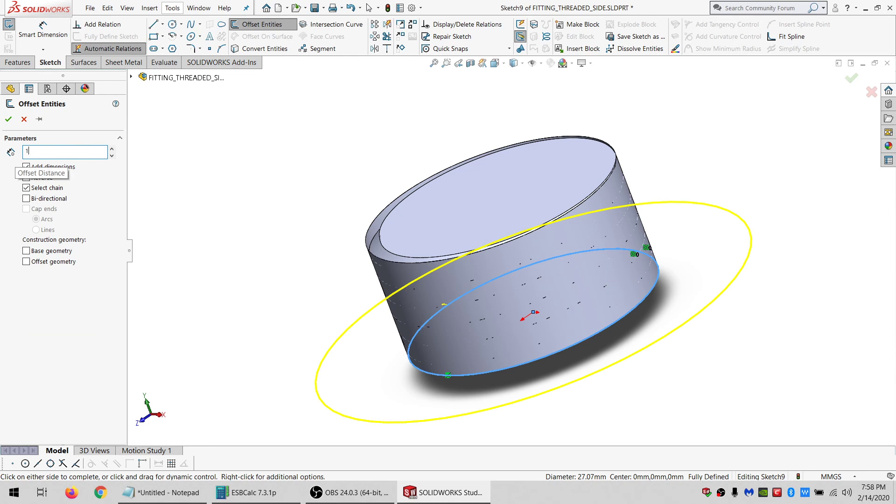
key("Return")
left_click(27, 177)
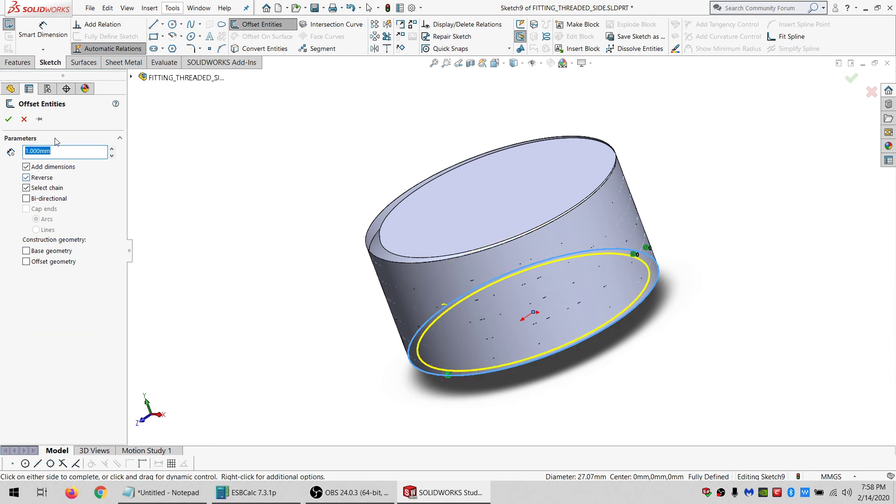
left_click(65, 150)
type(".00")
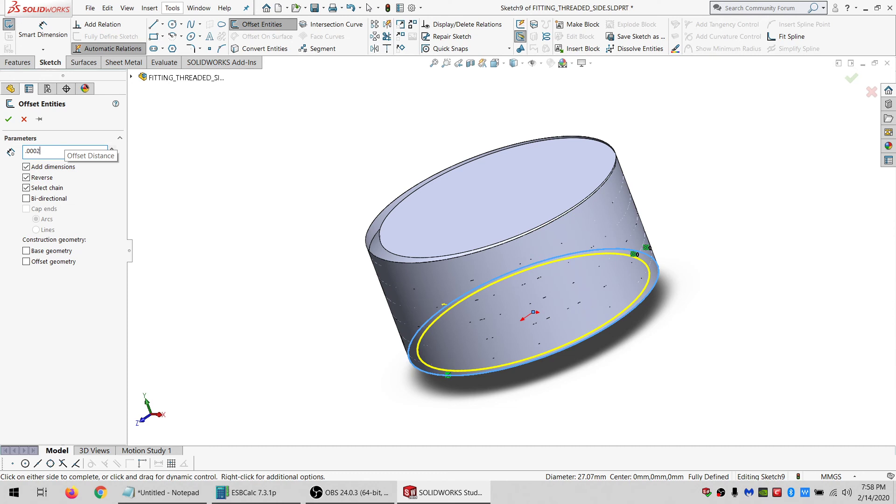
key("Return")
left_click(7, 122)
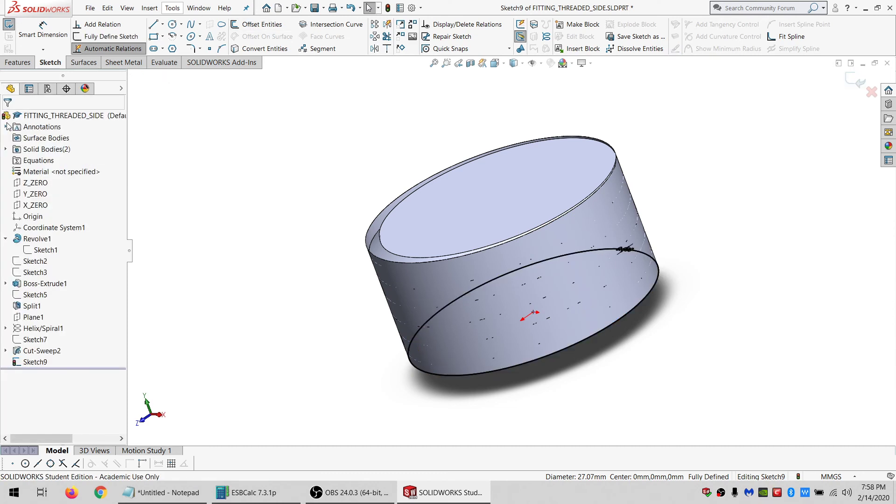
Cut-extrude the offset circle Through All to trim the thread end.
left_click(17, 62)
left_click(171, 24)
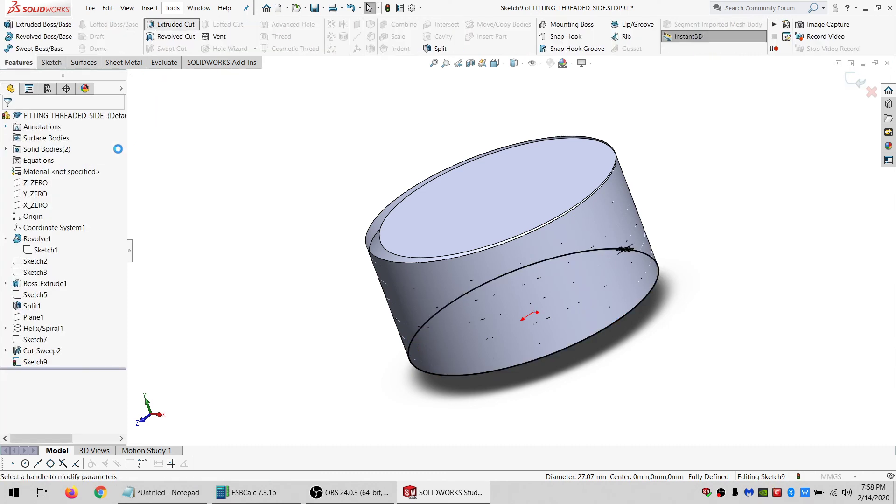
left_click(67, 183)
left_click(37, 196)
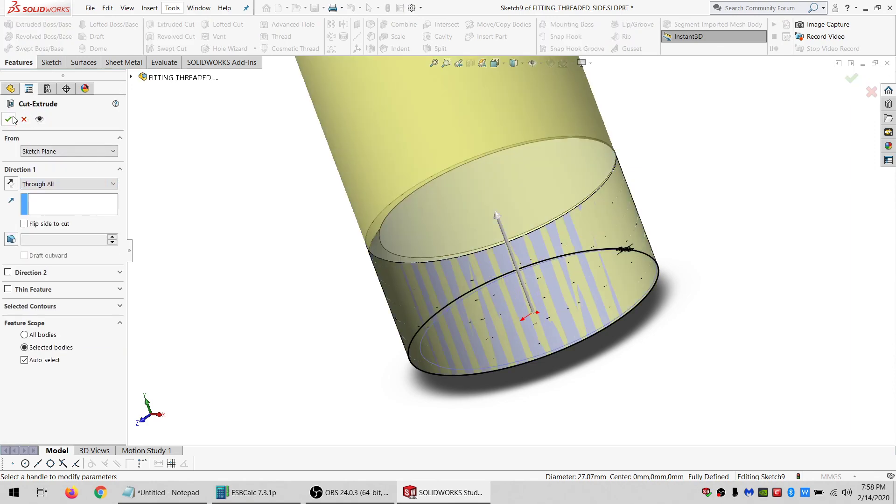
left_click(7, 119)
left_click(184, 236)
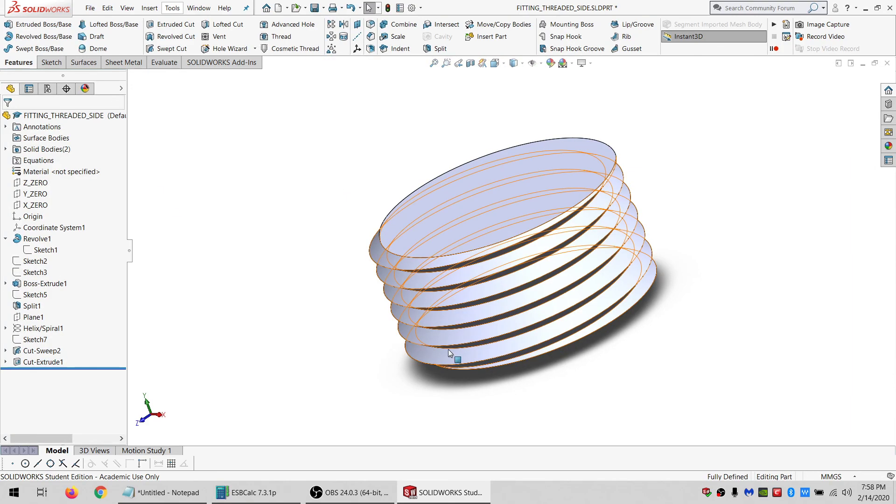
Inspect the trimmed thread end from several angles.
scroll(434, 345, "down", 2)
middle_click_drag(424, 341, 436, 273)
scroll(514, 332, "down", 3)
middle_click_drag(515, 333, 488, 306)
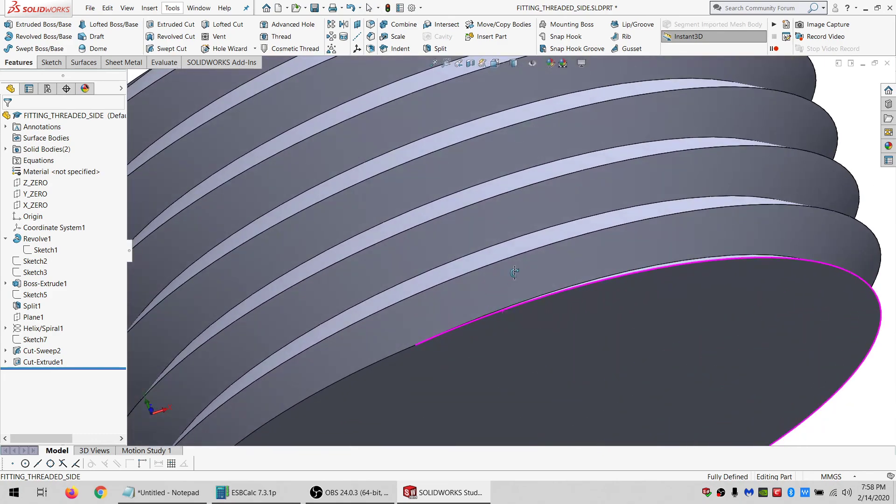
scroll(514, 272, "up", 5)
middle_click_drag(514, 272, 567, 225)
middle_click_drag(588, 234, 558, 216)
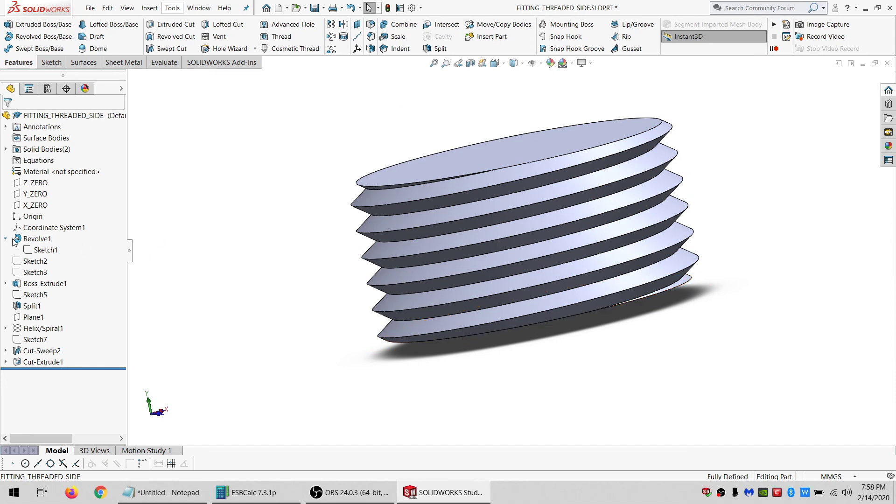
Show both solid bodies of the fitting again.
left_click(53, 150)
left_click(56, 135)
right_click(54, 149)
left_click(61, 135)
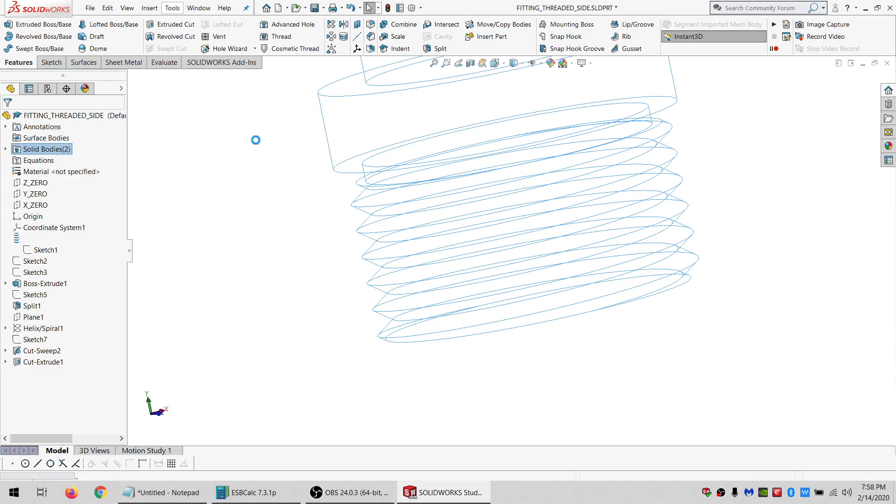
scroll(551, 208, "up", 6)
scroll(551, 208, "down", 3)
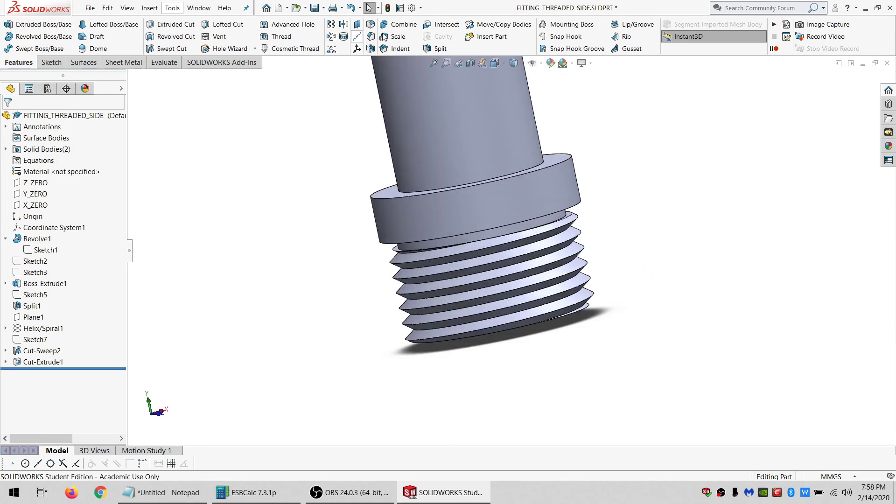
Combine the threaded body and the upper fitting body into one body with Add.
left_click(403, 24)
left_click(34, 151)
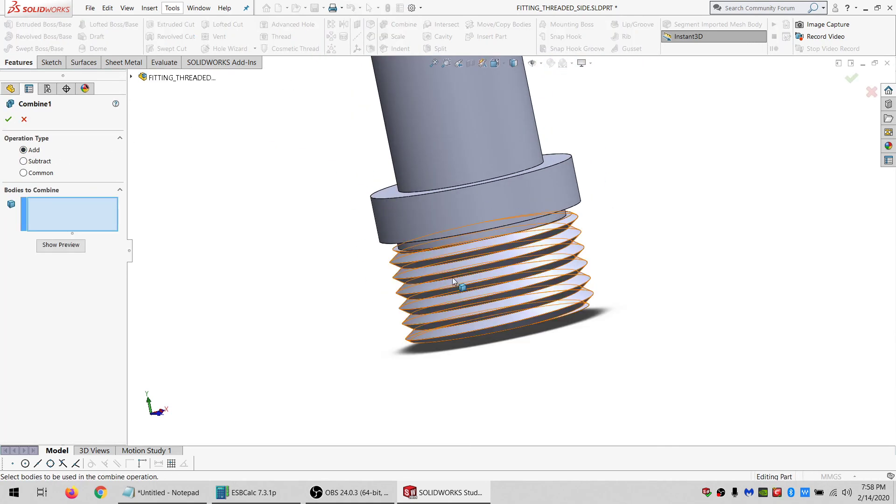
left_click(452, 278)
left_click(449, 192)
left_click(10, 119)
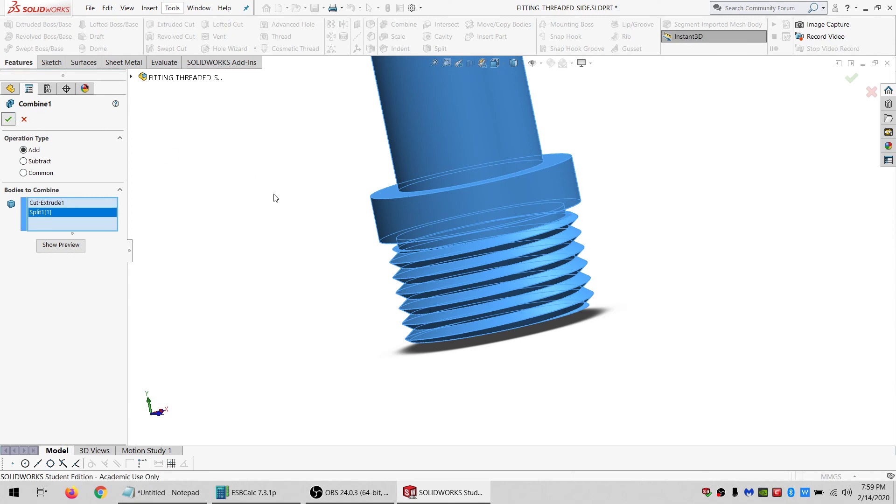
Examine the combined fitting and the dimensions of its revolved profile.
scroll(490, 284, "up", 2)
scroll(486, 215, "down", 2)
middle_click_drag(486, 215, 505, 206)
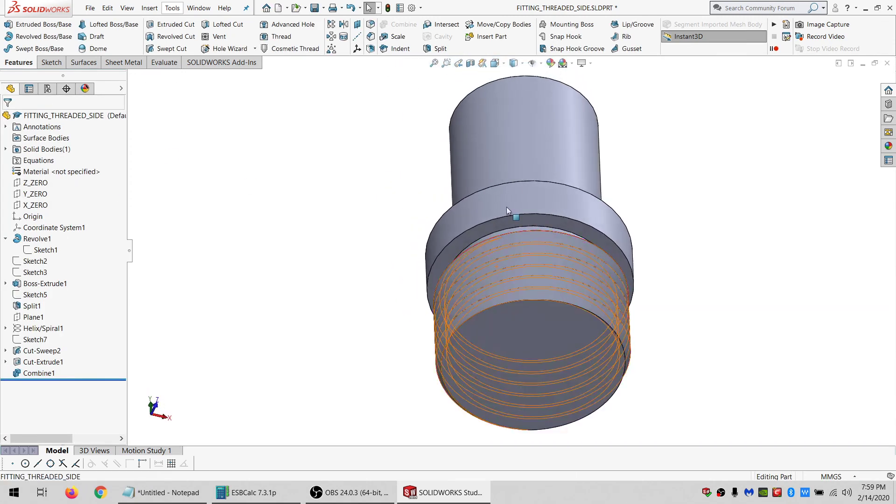
left_click(509, 357)
scroll(508, 249, "up", 2)
middle_click_drag(508, 249, 522, 233)
scroll(528, 238, "down", 2)
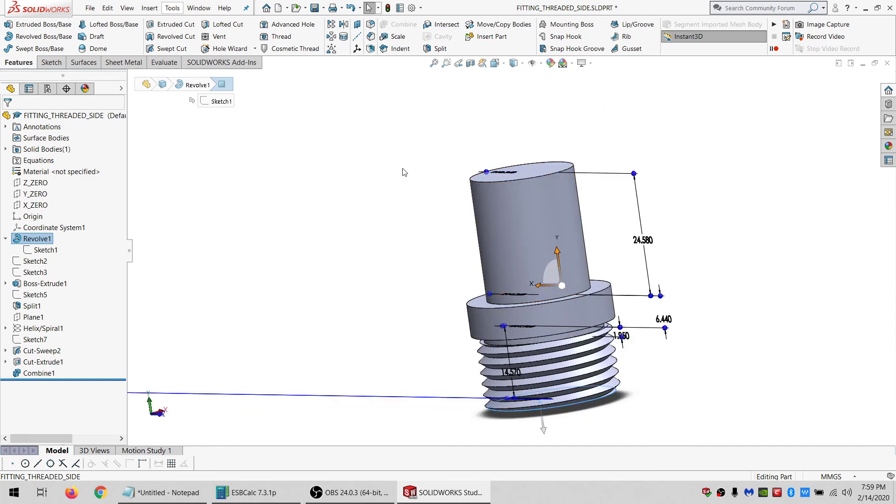
left_click(337, 108)
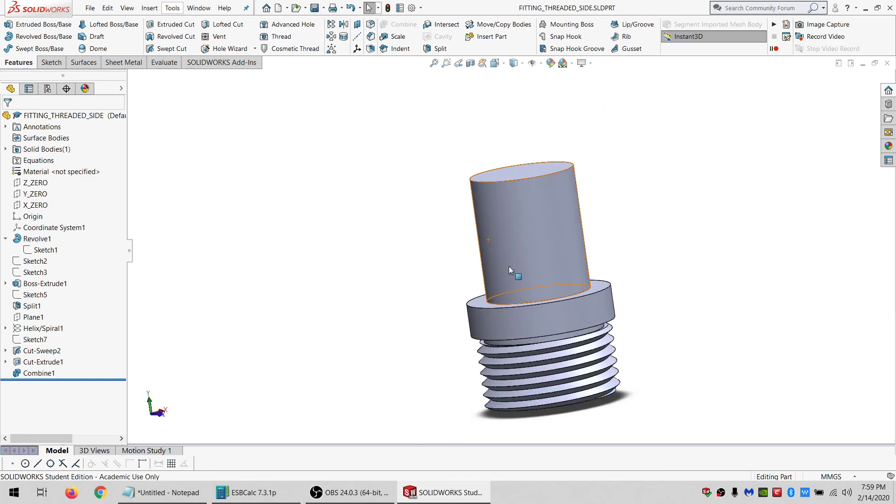
scroll(510, 266, "up", 5)
scroll(531, 266, "down", 3)
Create a new assembly document.
left_click(207, 9)
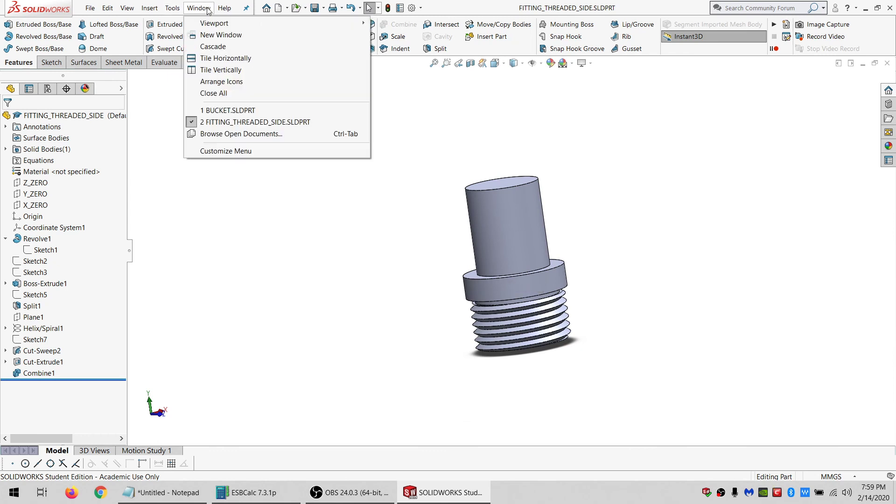
left_click(487, 117)
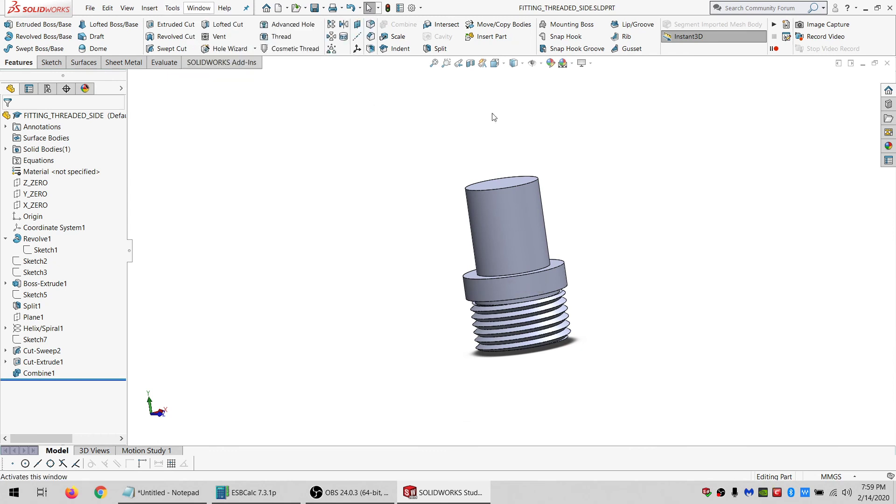
left_click(278, 8)
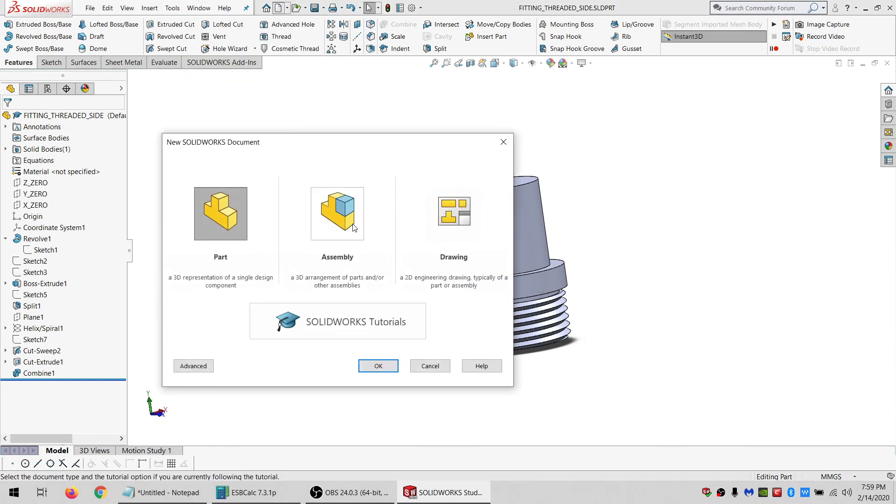
double_click(334, 219)
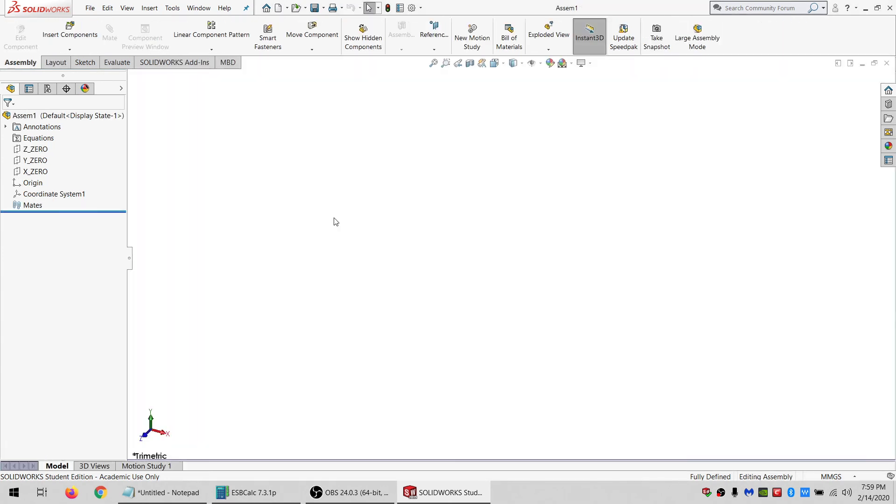
left_click(24, 120)
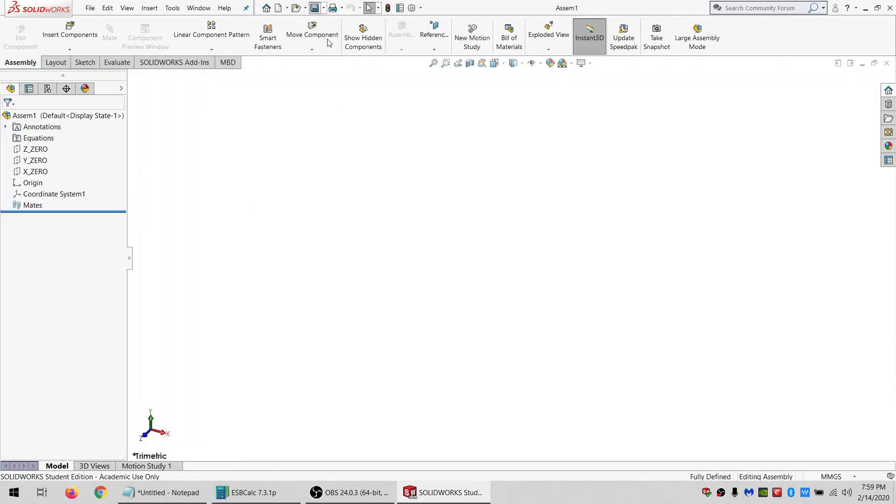
Save the assembly as LASERCYT BUCKET LINK PROJECT.
key("ctrl+s")
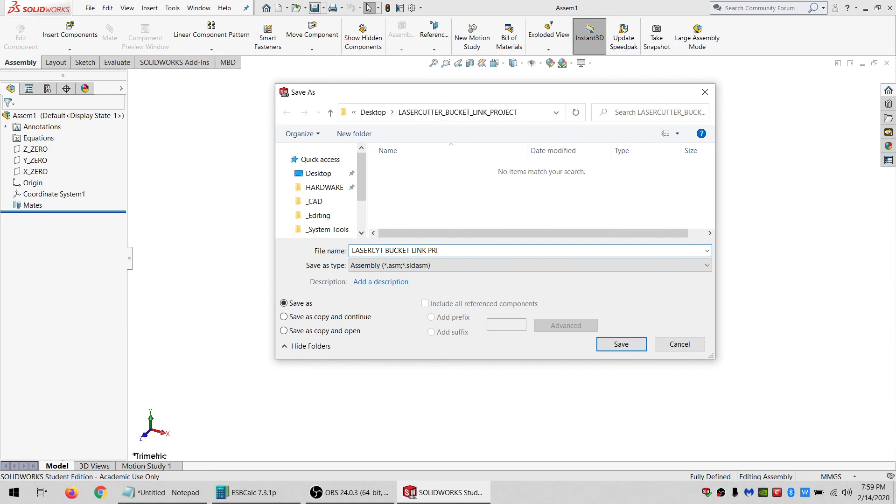
type("T")
key("Return")
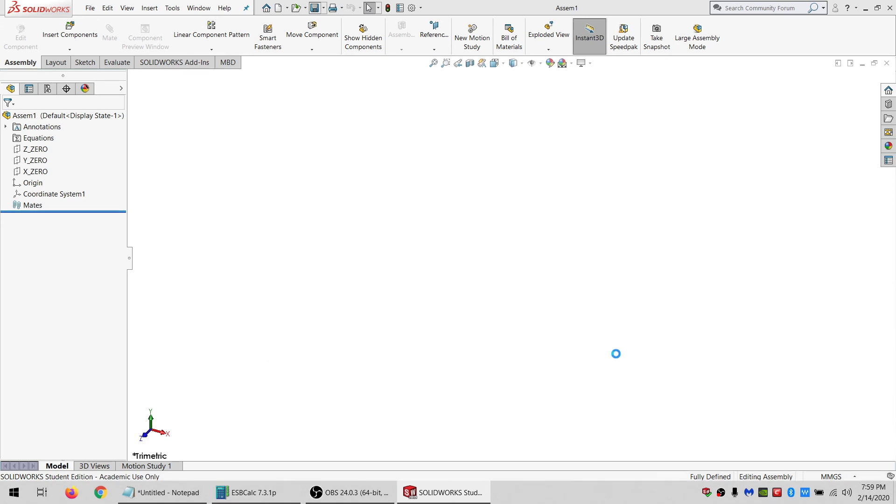
Insert the BUCKET part into the assembly.
left_click(75, 35)
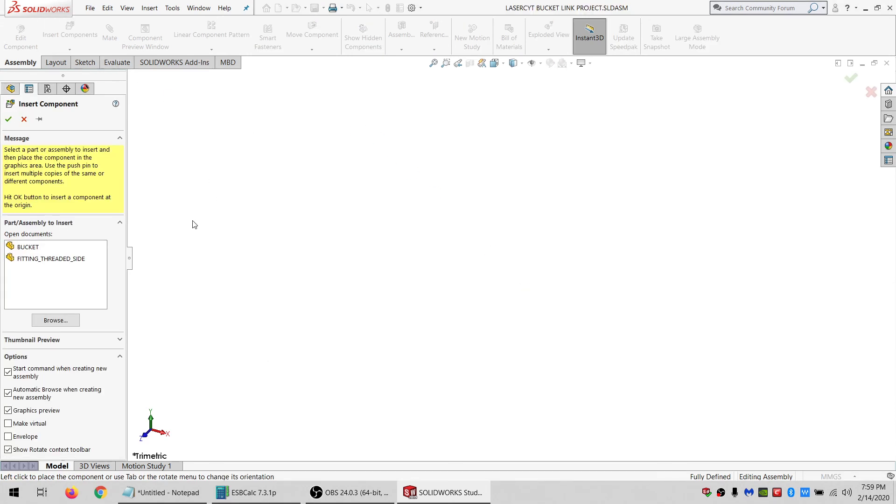
left_click(33, 250)
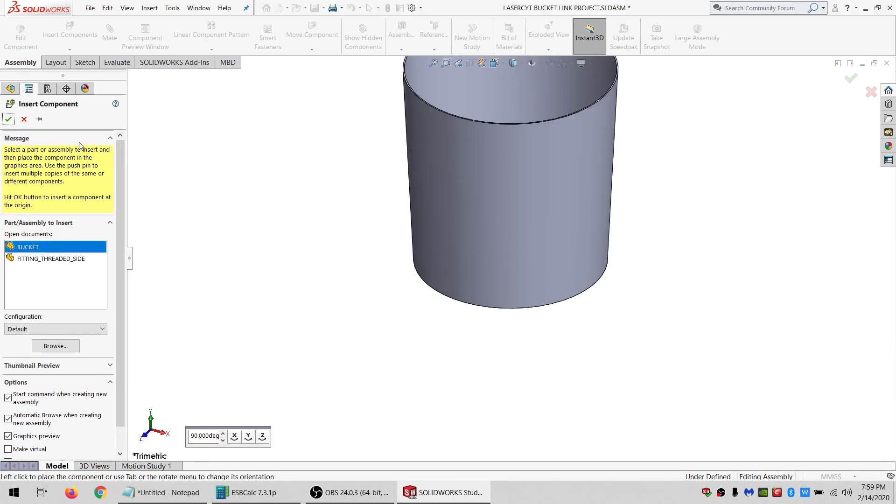
left_click(207, 167)
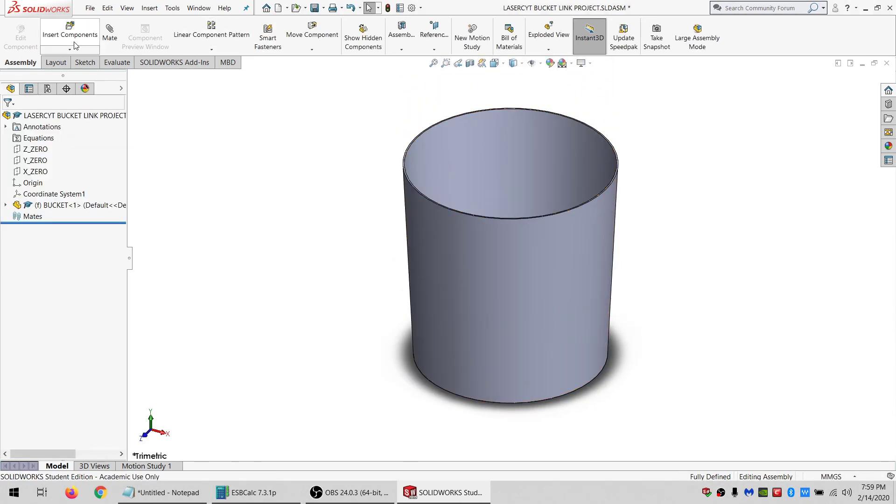
Insert the FITTING_THREADED_SIDE part beside the bucket and zoom in on it.
left_click(70, 32)
left_click(53, 261)
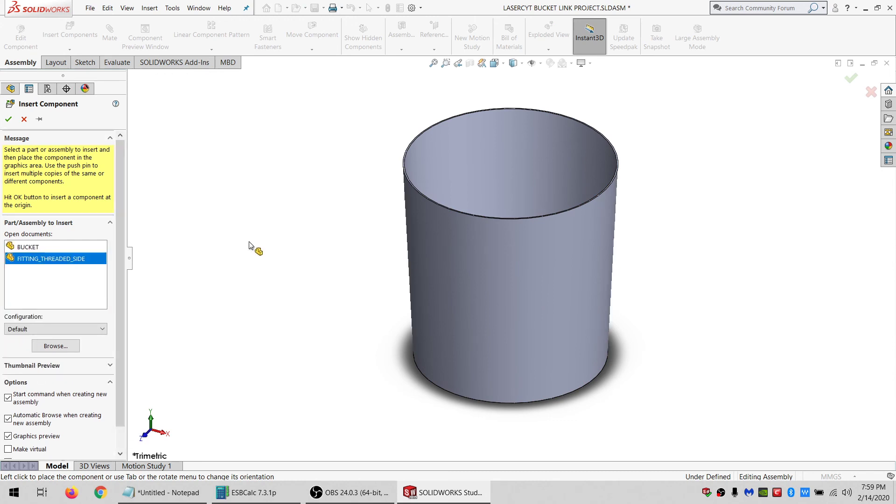
left_click(343, 212)
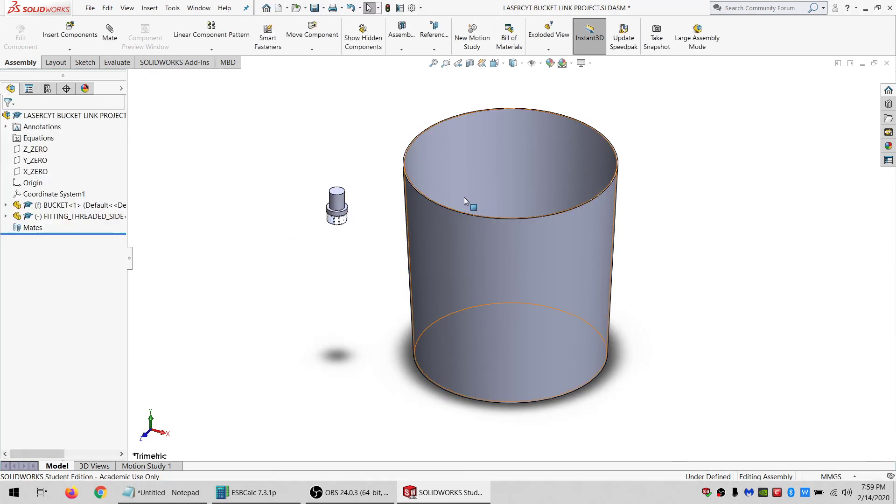
scroll(389, 201, "down", 4)
right_click_drag(281, 229, 201, 290)
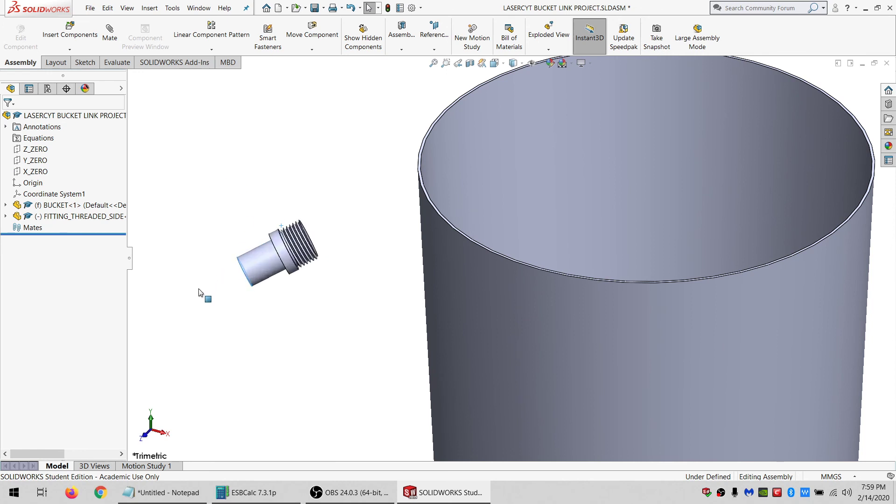
left_click(254, 271)
left_click(267, 258)
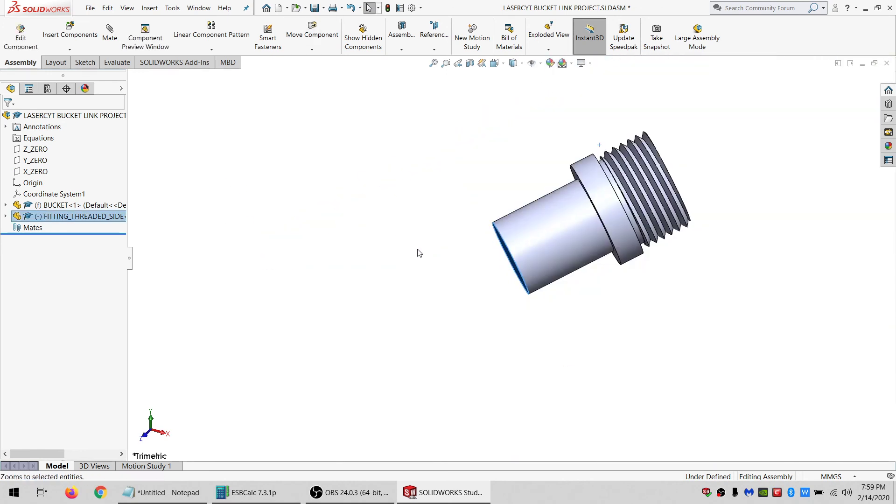
scroll(508, 249, "up", 5)
scroll(622, 258, "down", 2)
Mate the fitting's X_ZERO plane coincident with the assembly's X_ZERO plane.
double_click(62, 219)
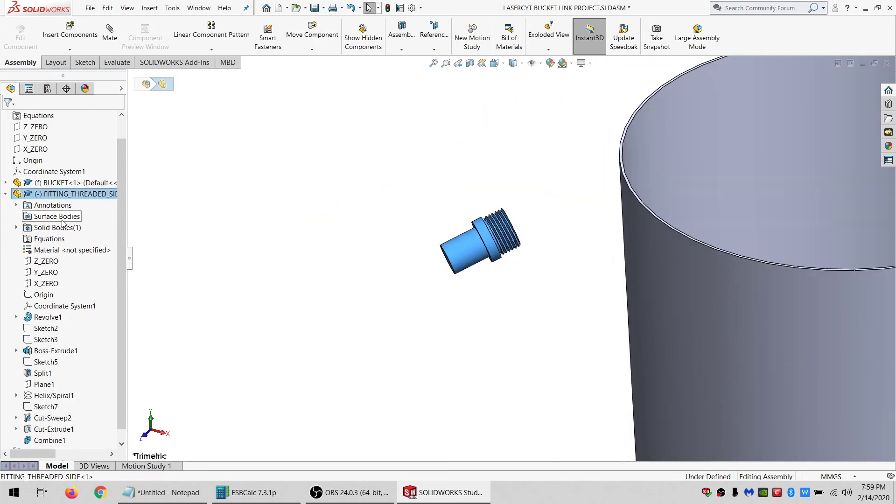
left_click(48, 284)
scroll(633, 263, "up", 2)
middle_click_drag(635, 264, 644, 265)
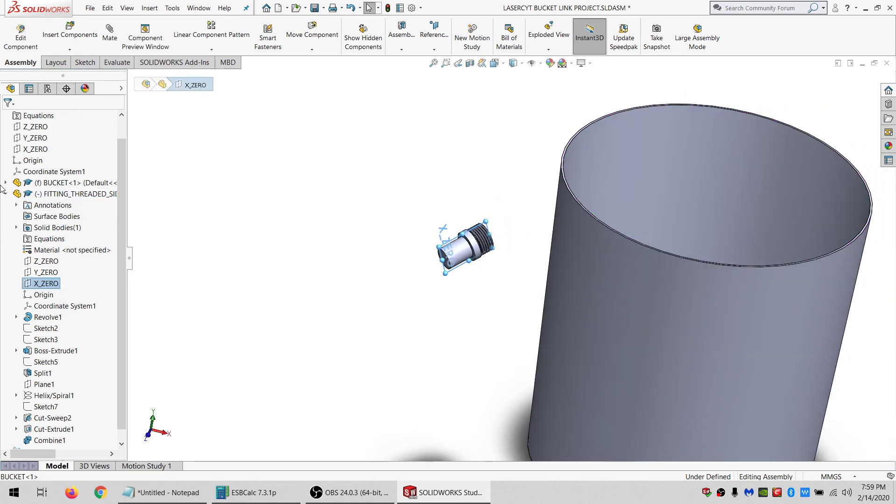
scroll(29, 176, "up", 1)
scroll(595, 228, "up", 5)
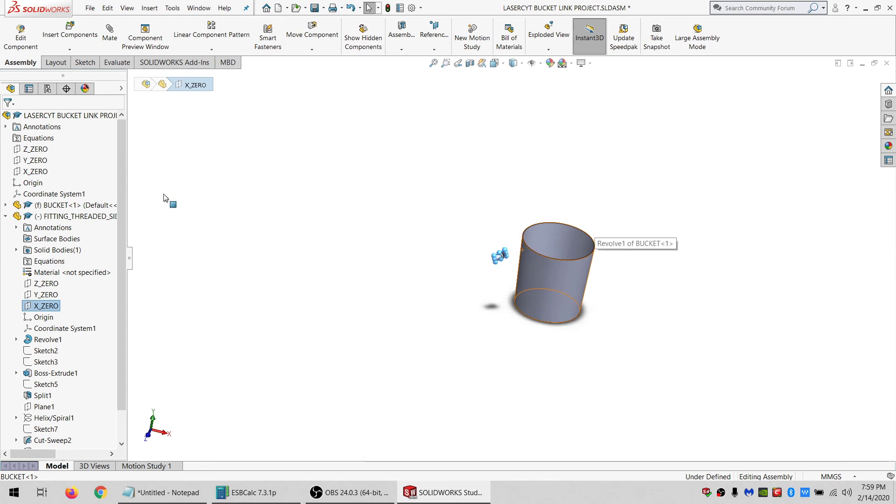
left_click(26, 171, "ctrl")
left_click(111, 33)
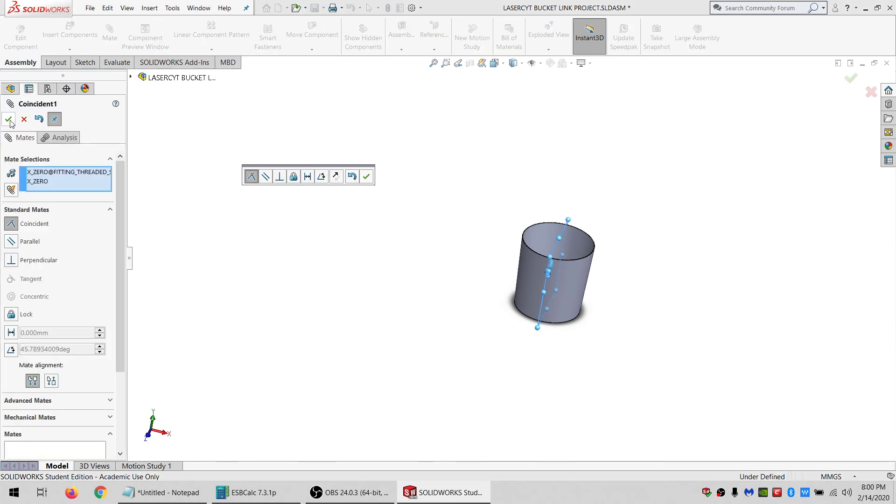
left_click(8, 119)
Examine the fitting's position against the bucket wall and close the Mate command.
scroll(570, 280, "down", 5)
middle_click_drag(555, 285, 360, 248)
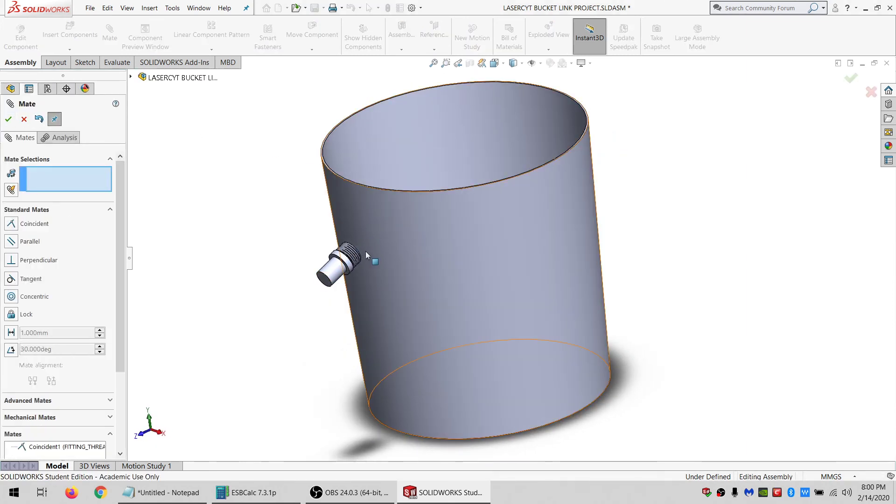
scroll(366, 256, "down", 6)
middle_click_drag(357, 267, 342, 302)
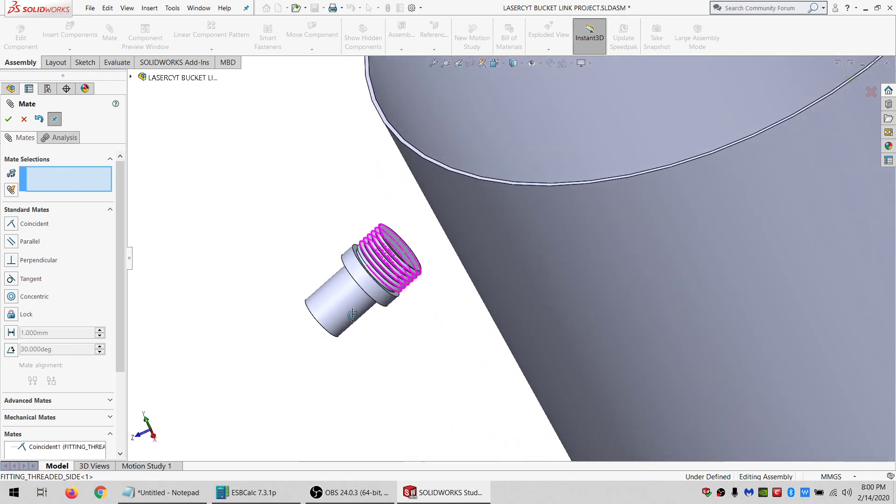
scroll(392, 273, "down", 2)
middle_click_drag(395, 267, 478, 245)
scroll(353, 299, "up", 3)
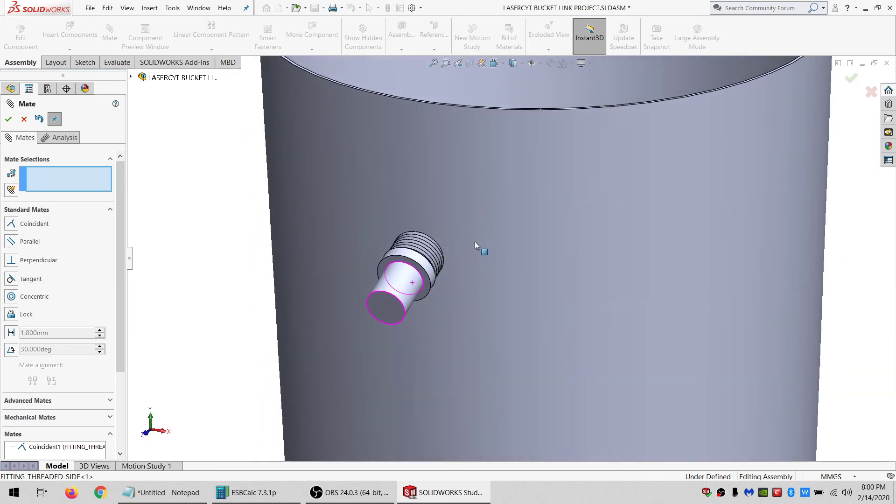
scroll(478, 246, "up", 6)
left_click(24, 119)
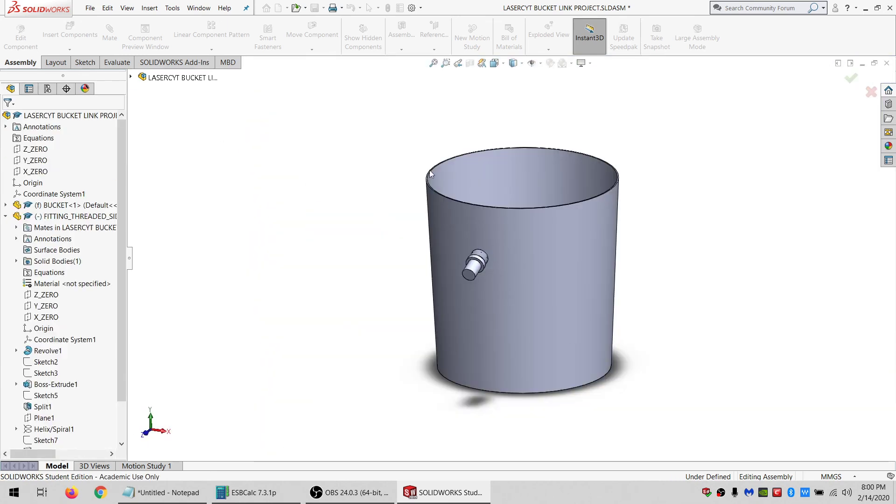
Open the BUCKET part from the assembly in its own window.
left_click(459, 223)
left_click(486, 168)
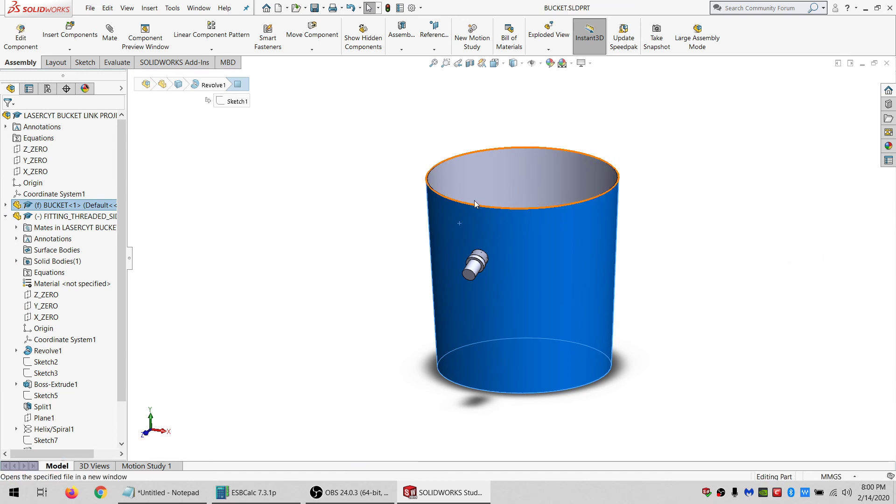
Close the BUCKET part window and return to the LASERCYT BUCKET LINK PROJECT assembly.
left_click(887, 63)
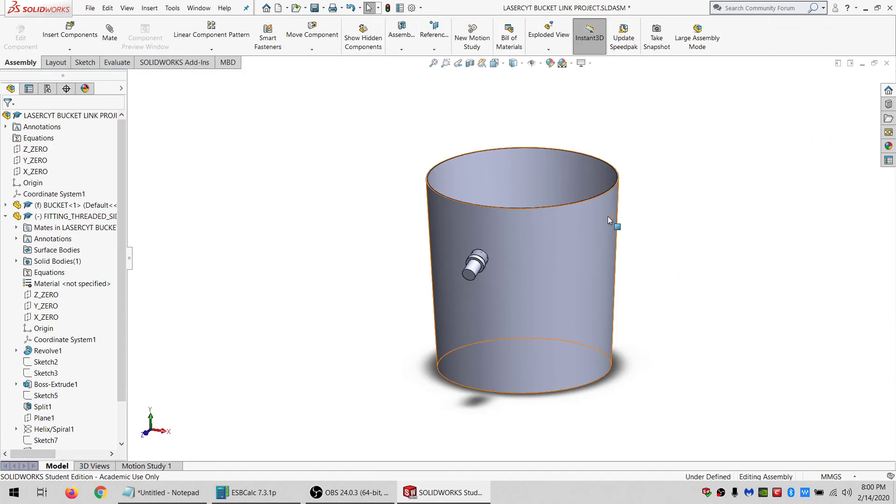
left_click(5, 216)
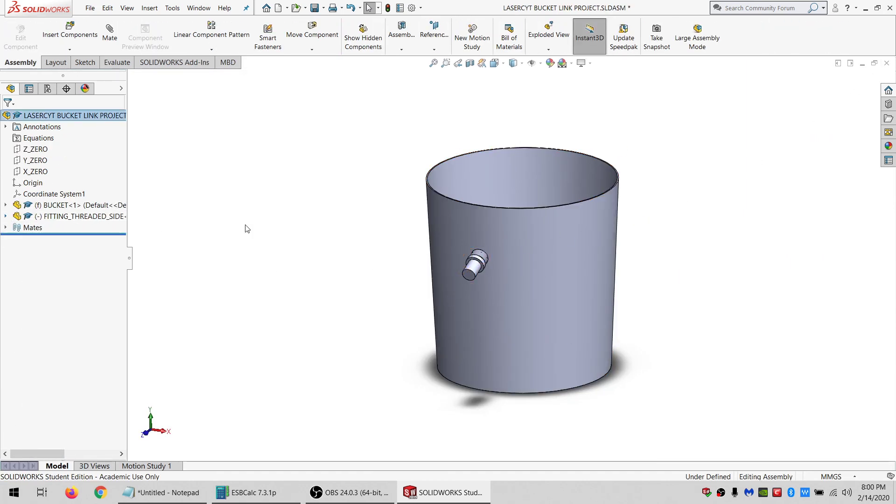
middle_click_drag(473, 344, 444, 328)
left_click(483, 333)
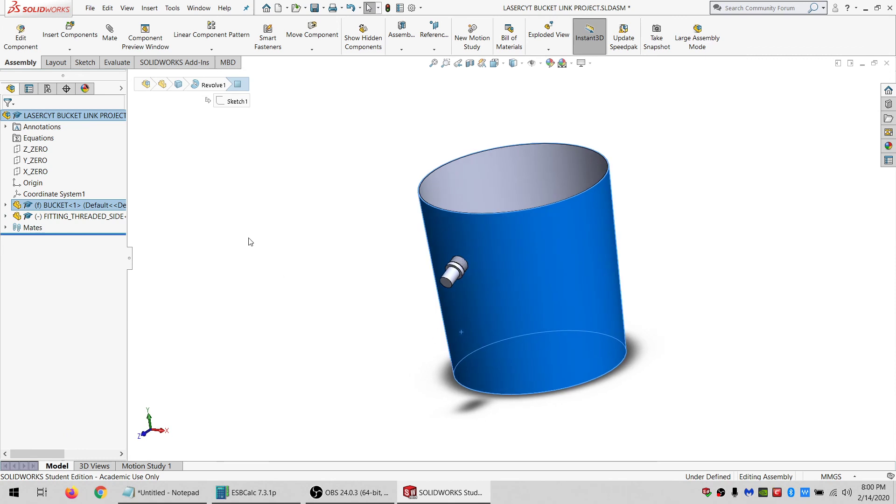
left_click(249, 241)
Start a 3D sketch and draw a line up the bucket wall from its bottom rim to its top rim.
left_click(85, 62)
left_click(12, 50)
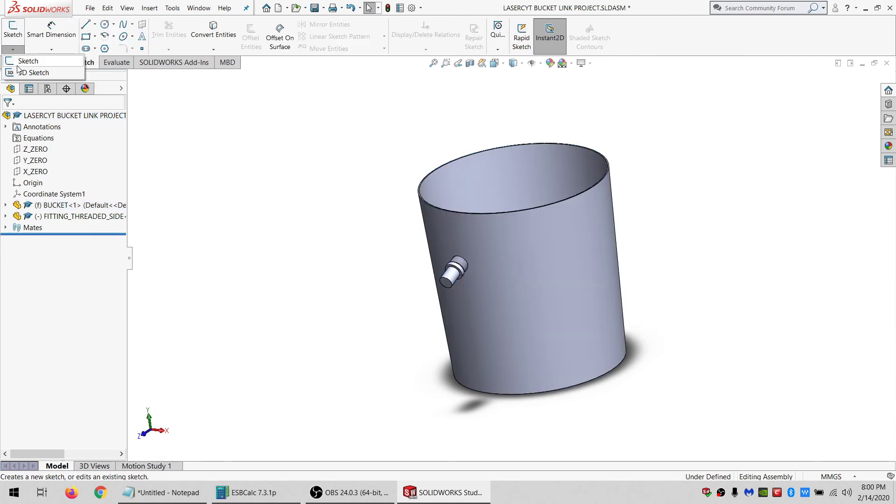
left_click(21, 70)
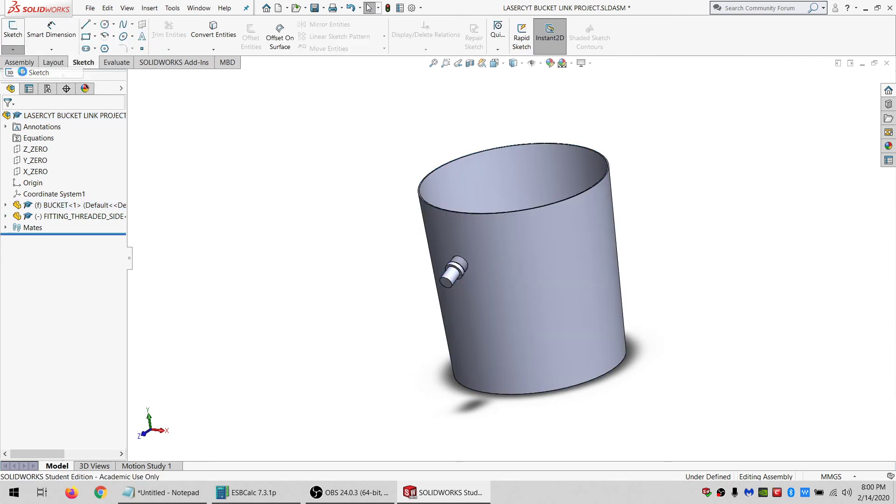
left_click(495, 394)
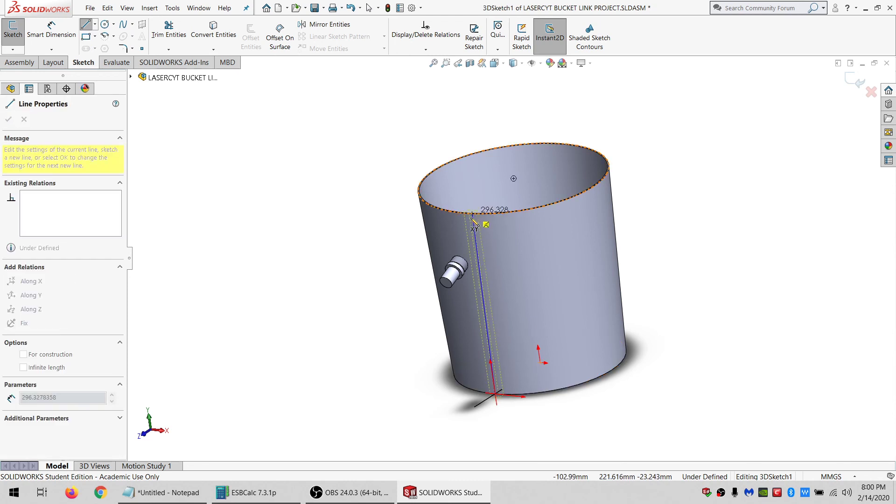
scroll(474, 216, "down", 5)
left_click(469, 221)
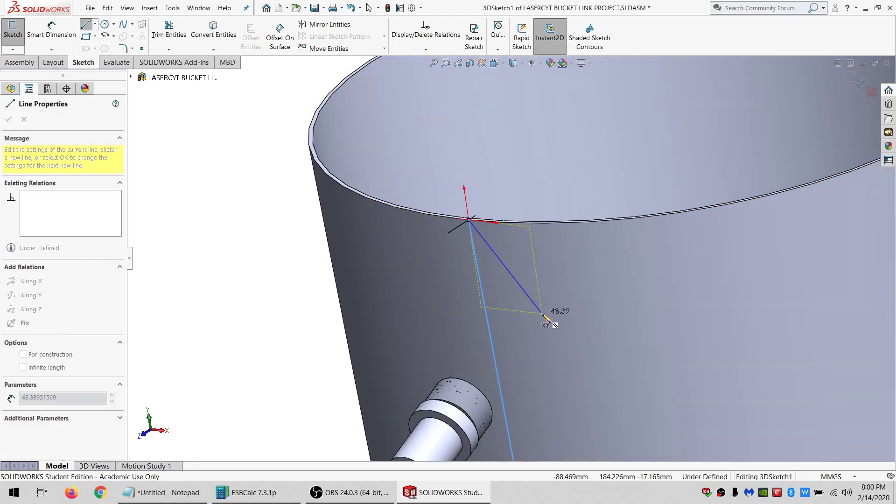
scroll(525, 295, "up", 8)
key("Escape")
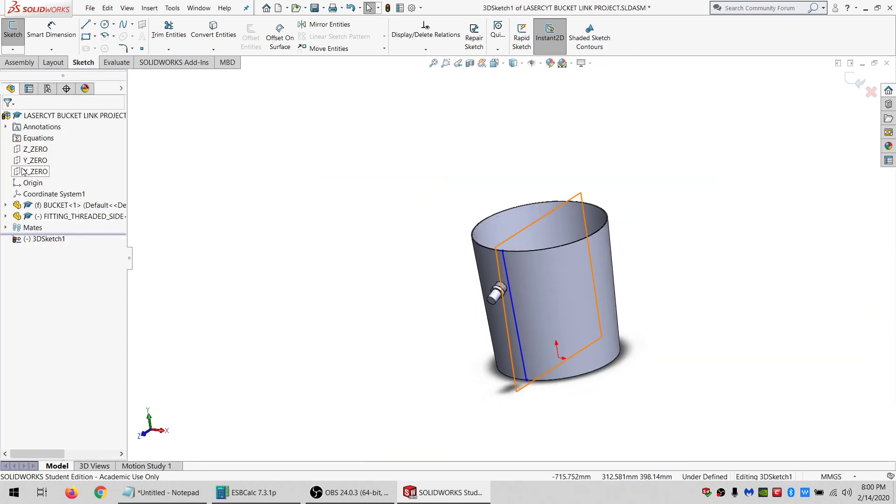
Add an On Plane relation between the wall line and the X_ZERO plane.
left_click(35, 171)
left_click(508, 271, "ctrl")
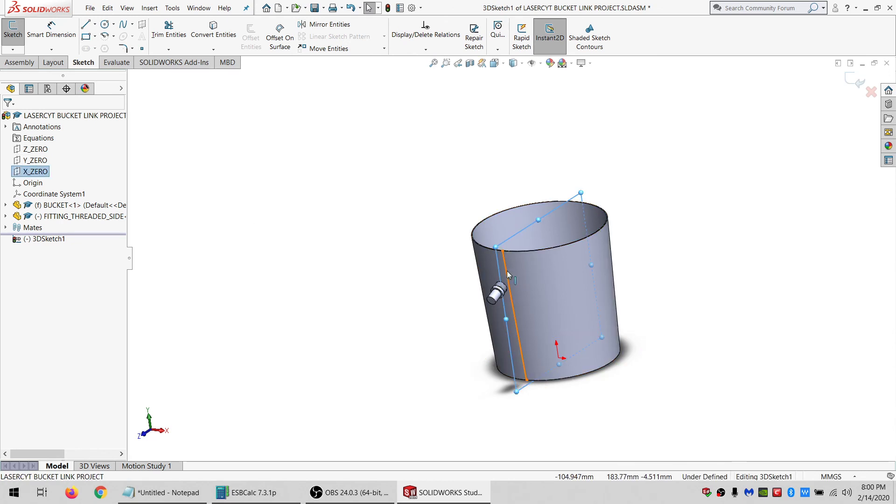
left_click(23, 354)
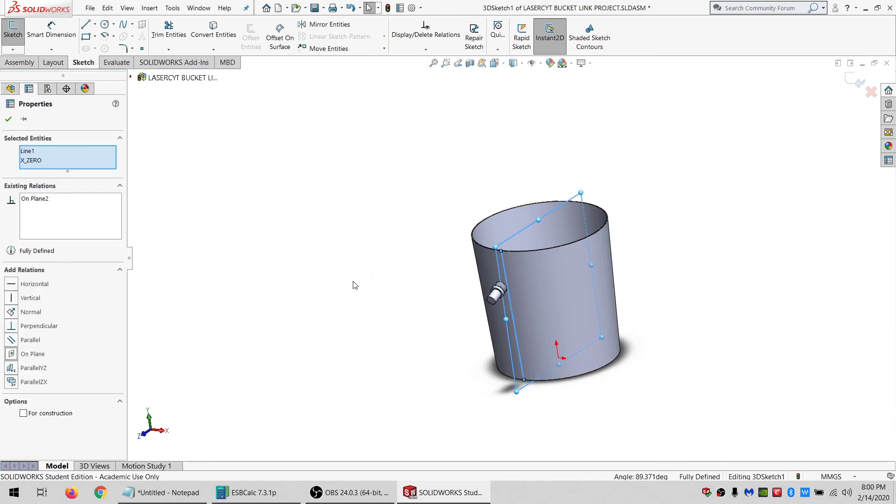
left_click(354, 282)
Draw a line about 249 mm long outward from the wall line's midpoint.
scroll(521, 293, "down", 2)
middle_click_drag(521, 293, 548, 306)
scroll(548, 306, "down", 2)
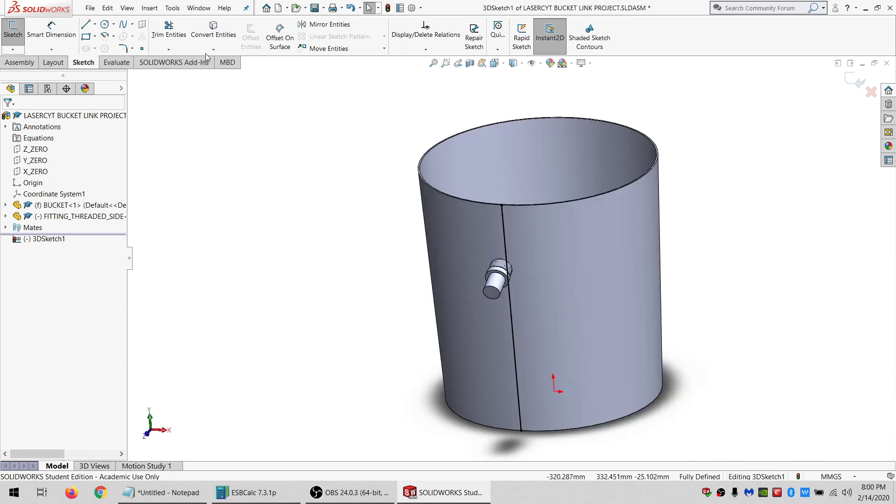
left_click(85, 26)
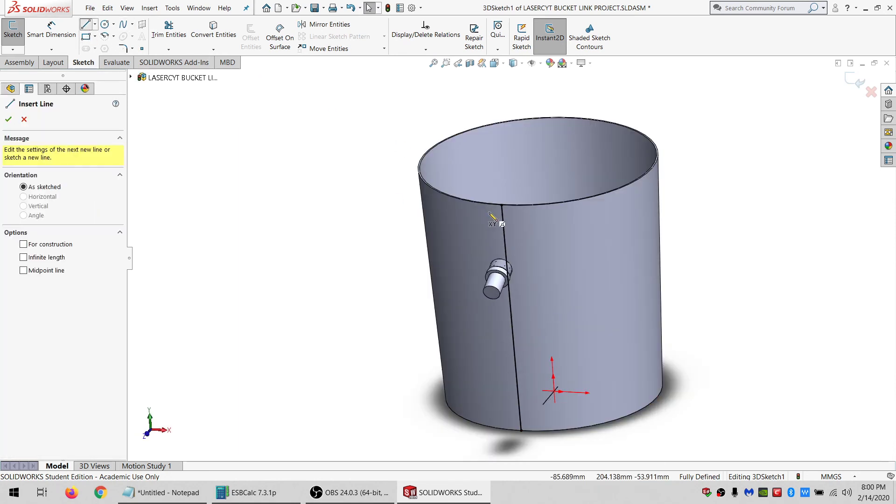
left_click(511, 317)
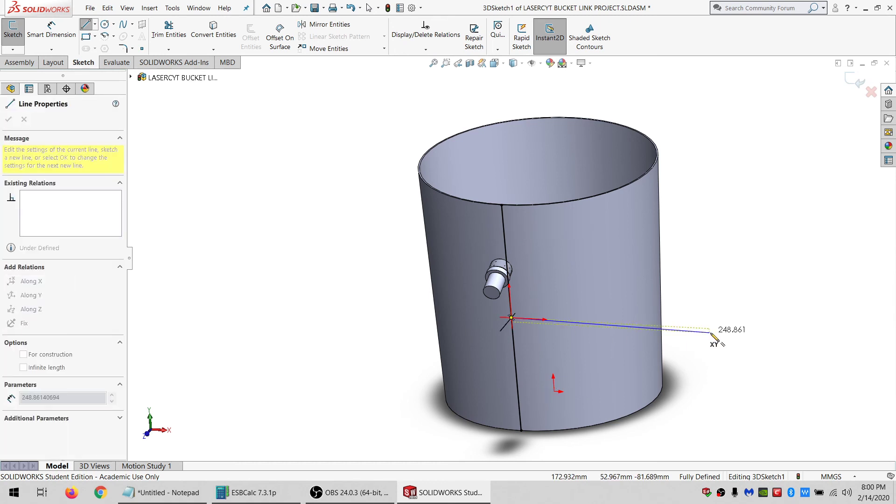
left_click(710, 333)
key("Escape")
Make the outward line perpendicular to the wall line.
left_click(510, 334)
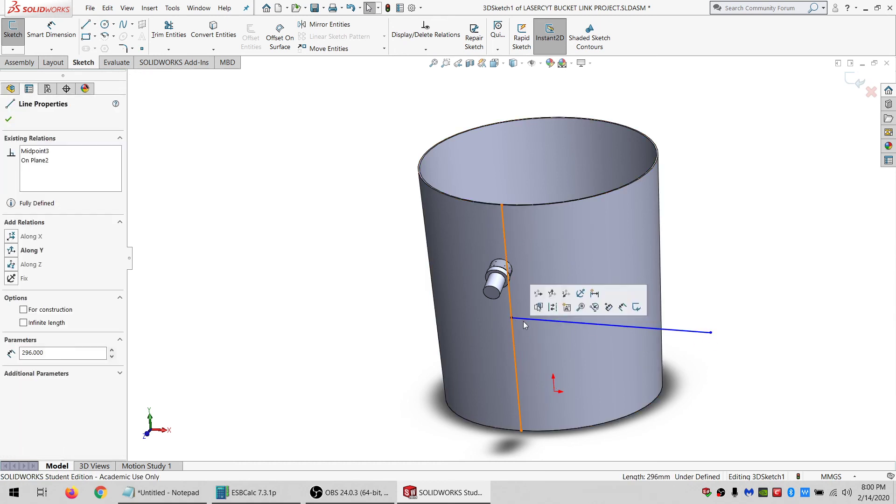
left_click(532, 318, "ctrl")
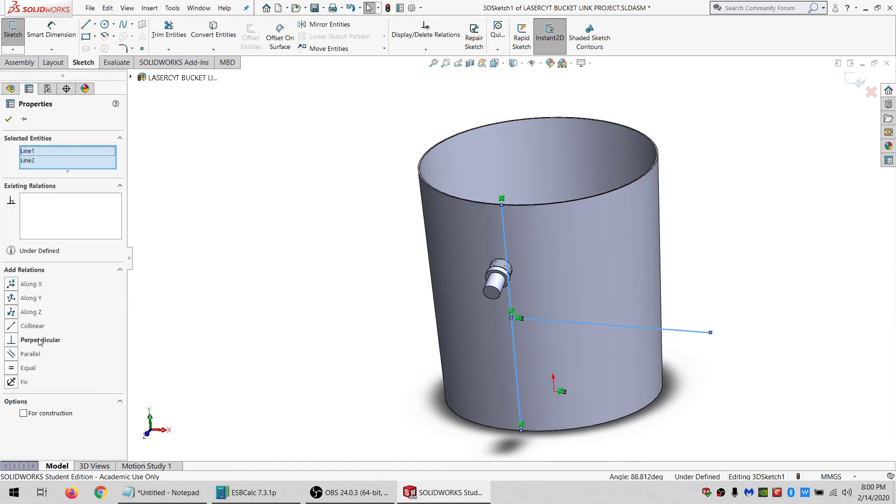
left_click(41, 340)
left_click(271, 333)
Constrain the outward line to lie on the Z_ZERO plane with an On Plane relation.
scroll(575, 329, "up", 2)
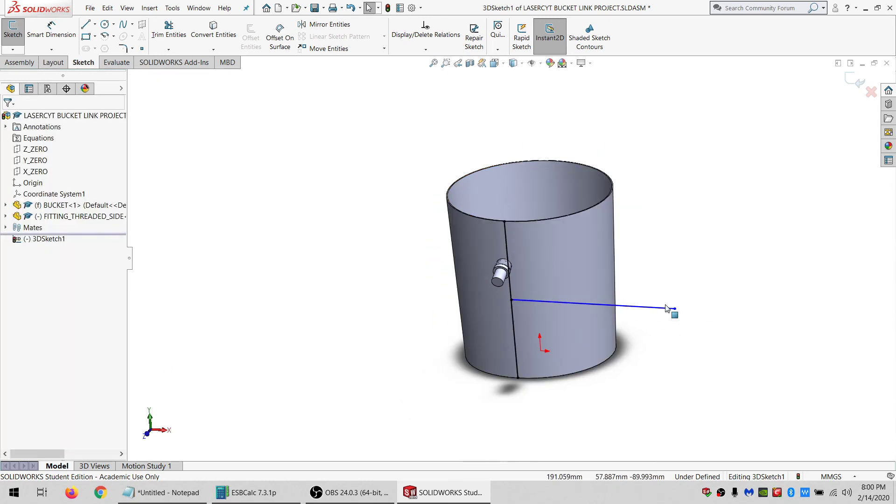
scroll(665, 307, "down", 2)
left_click(659, 306)
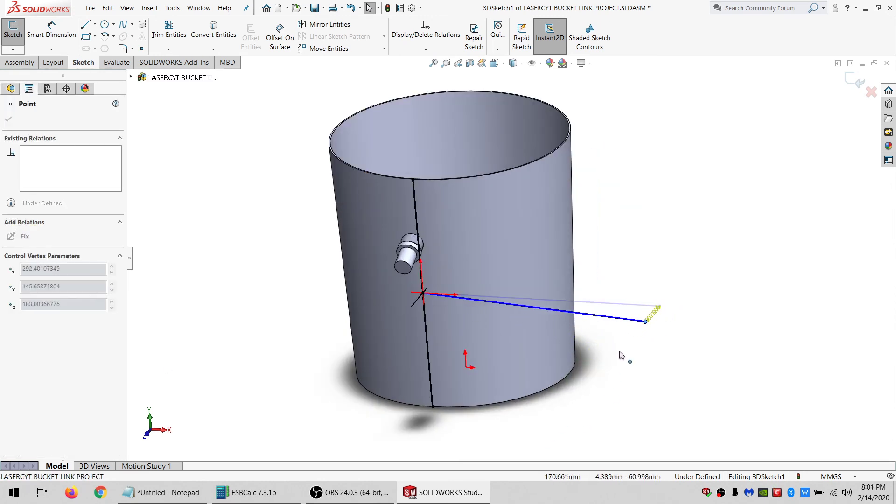
middle_click_drag(376, 220, 252, 264)
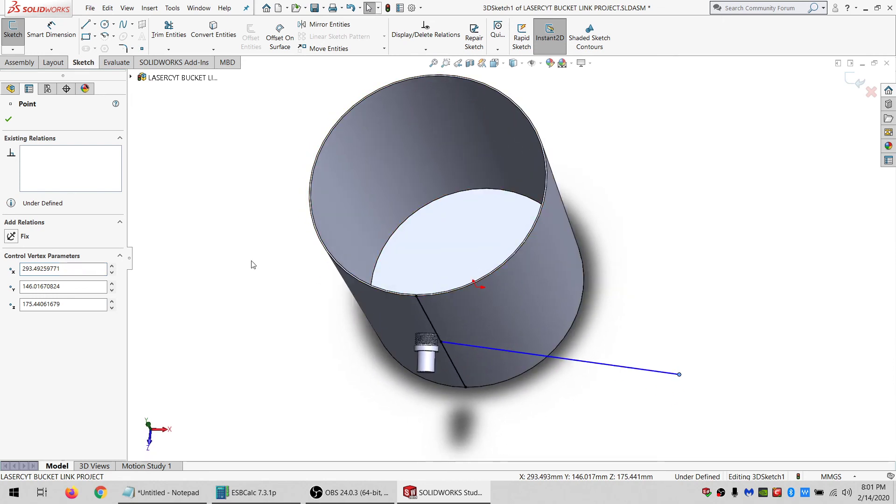
left_click(207, 215)
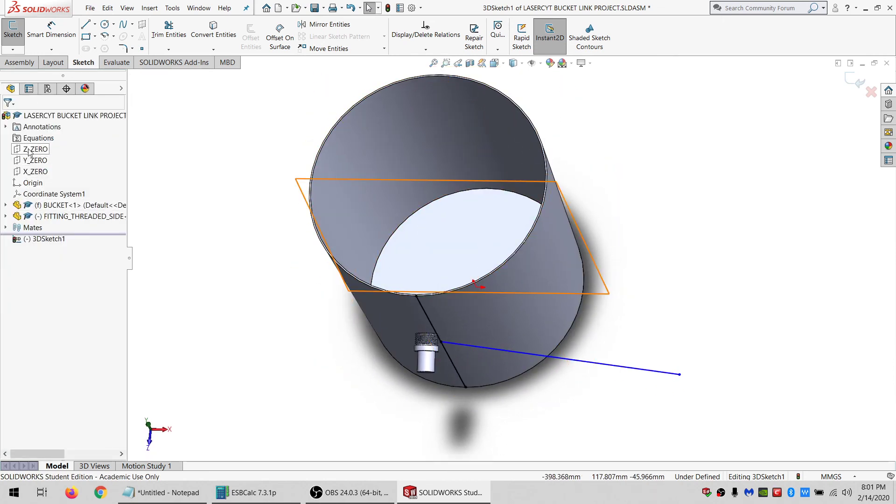
left_click(29, 150)
left_click(560, 358, "ctrl")
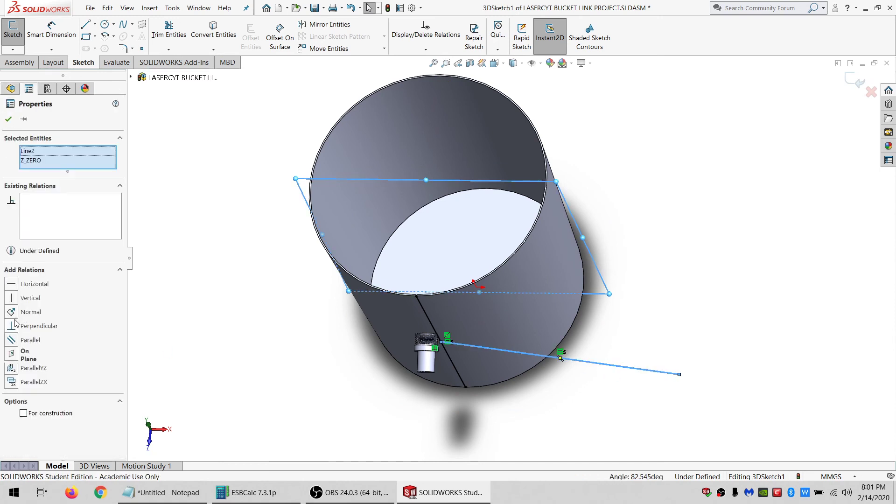
left_click(13, 343)
left_click(223, 332)
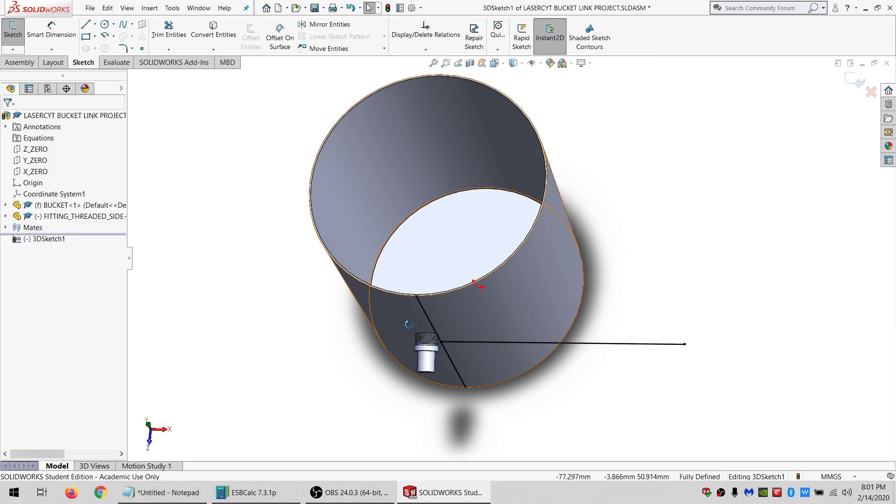
Create a sketch plane through the wall line and the outward line's end point.
middle_click_drag(408, 324, 447, 306)
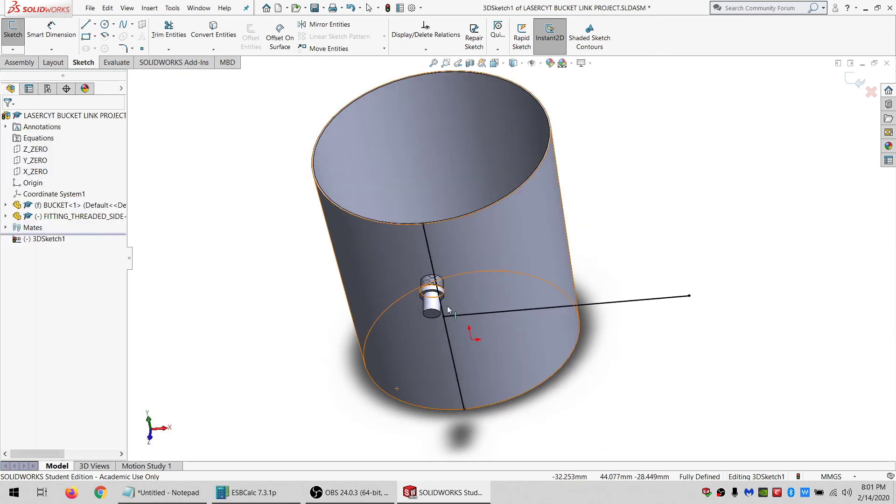
left_click(452, 338)
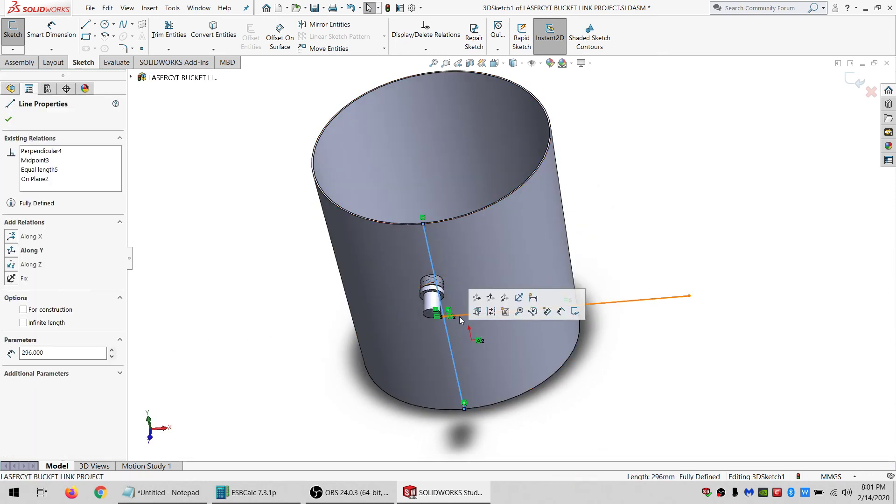
left_click(689, 296, "ctrl")
left_click(142, 25)
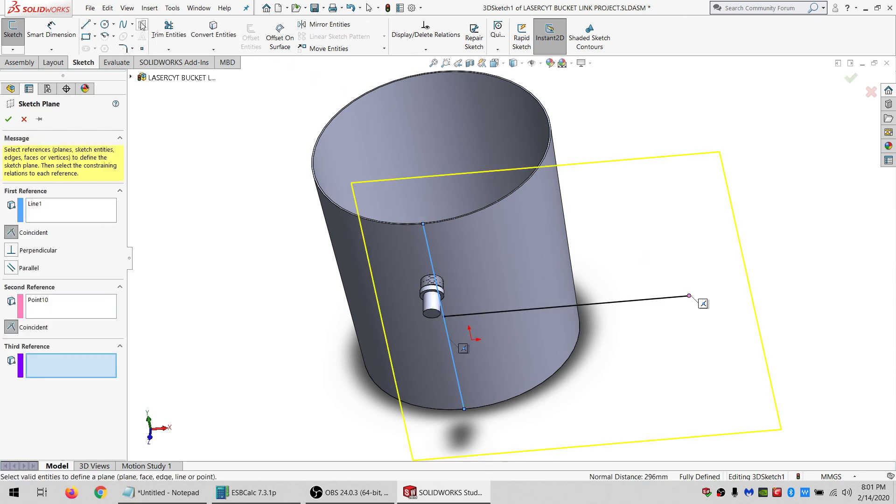
left_click(9, 119)
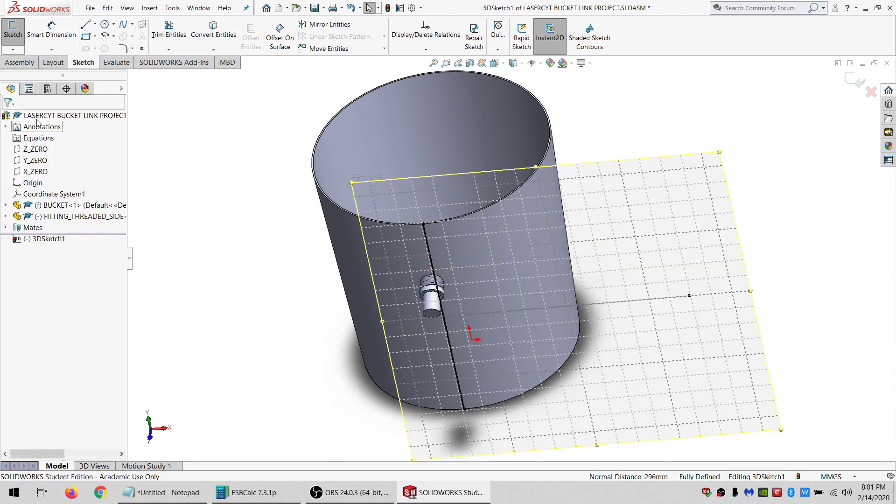
Create another sketch plane offset 2 from Plane3.
left_click(13, 49)
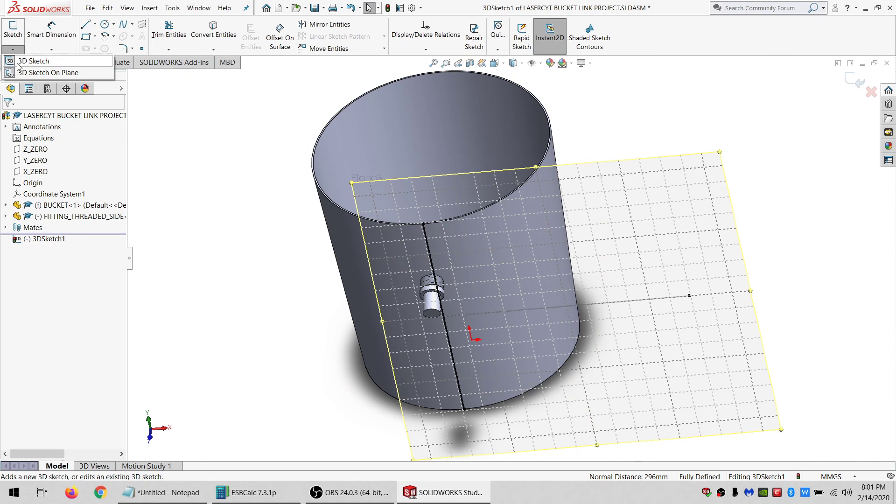
left_click(33, 73)
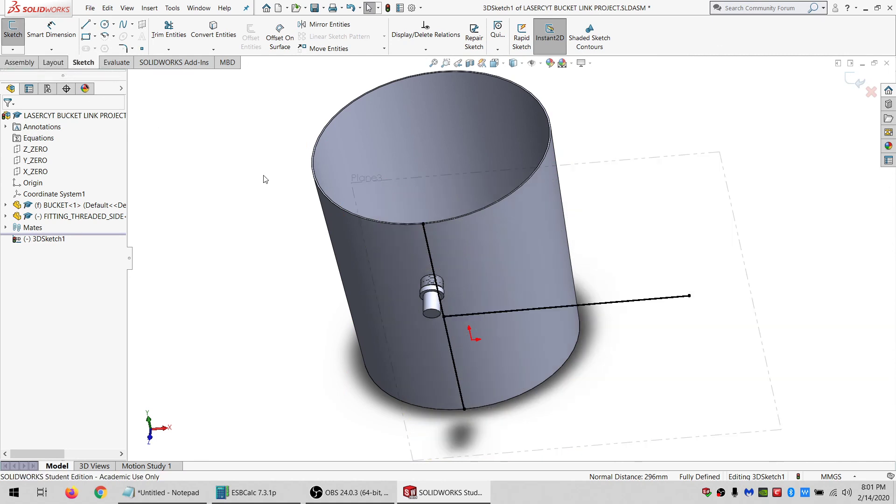
scroll(515, 236, "up", 3)
middle_click_drag(515, 236, 483, 259)
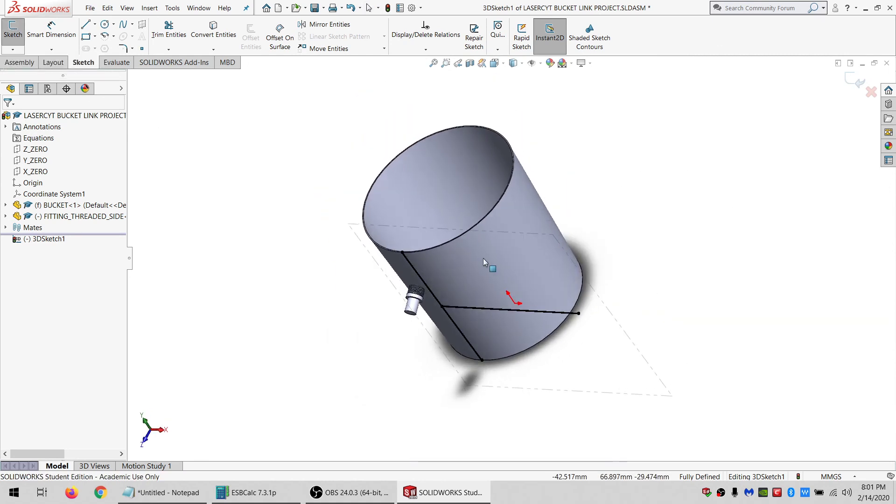
left_click(427, 228)
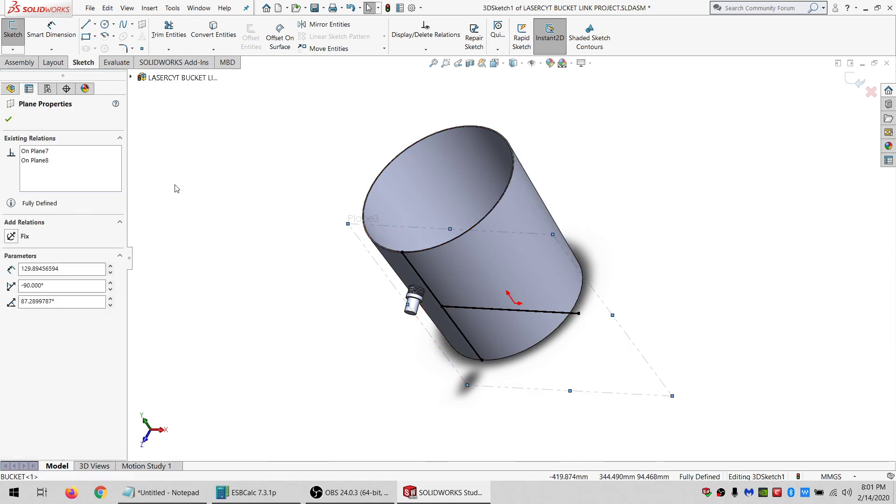
left_click(143, 38)
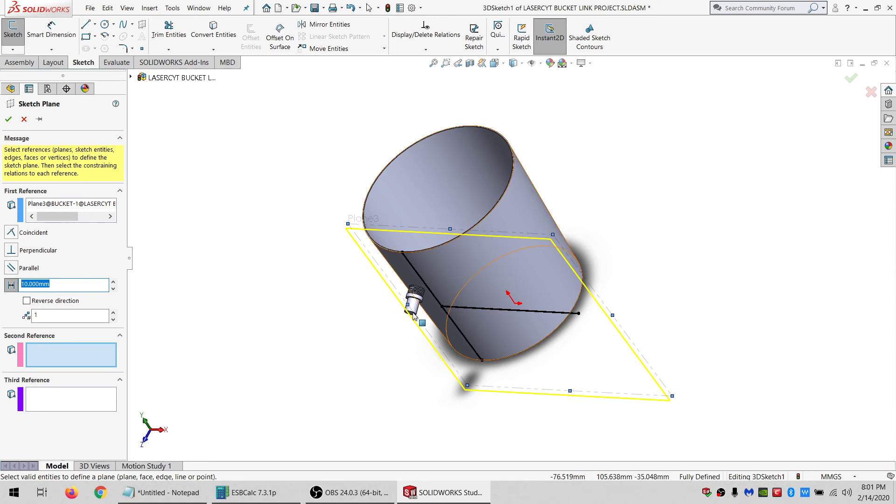
scroll(421, 298, "down", 2)
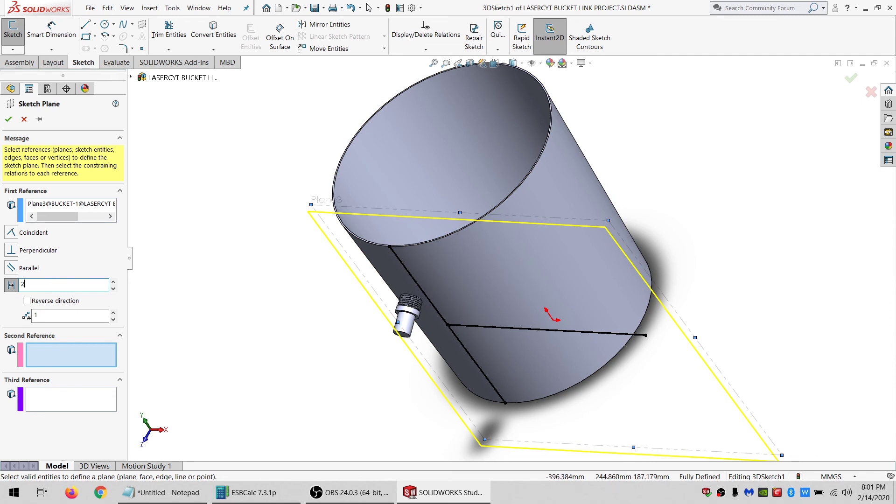
key("Return")
key("Return")
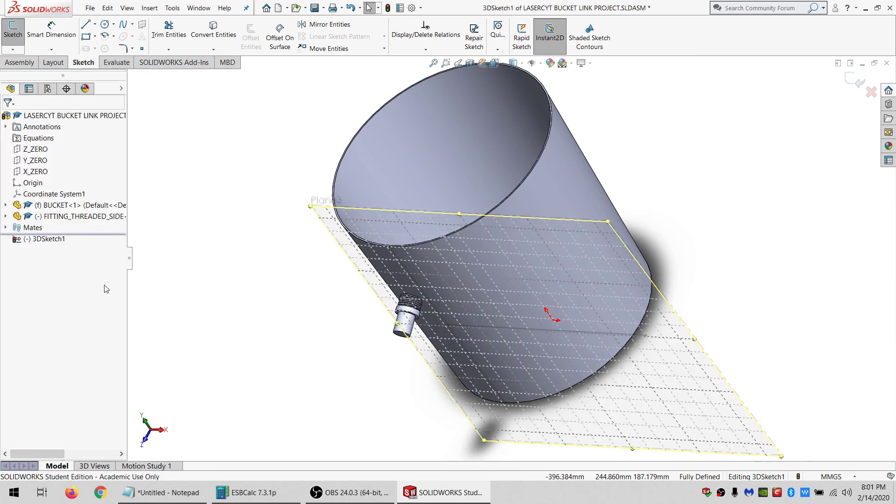
Exit the 3D sketch and select 3DSketch1's offset plane.
left_click(18, 50)
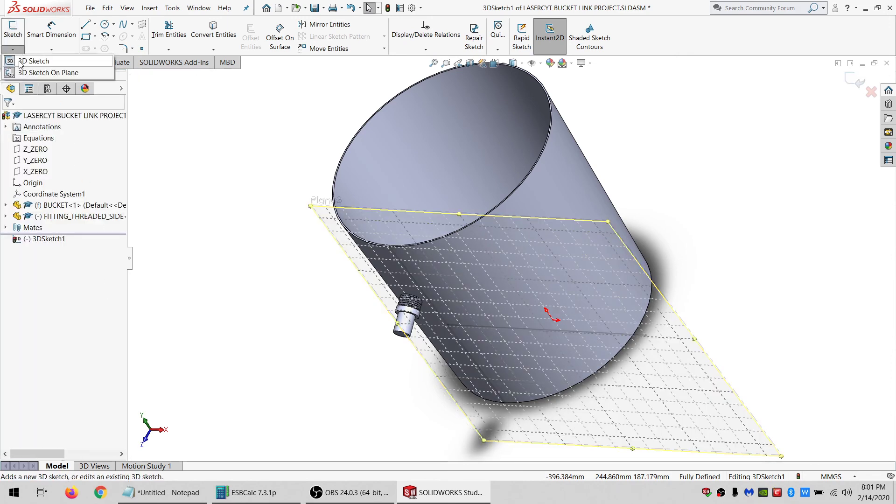
left_click(28, 61)
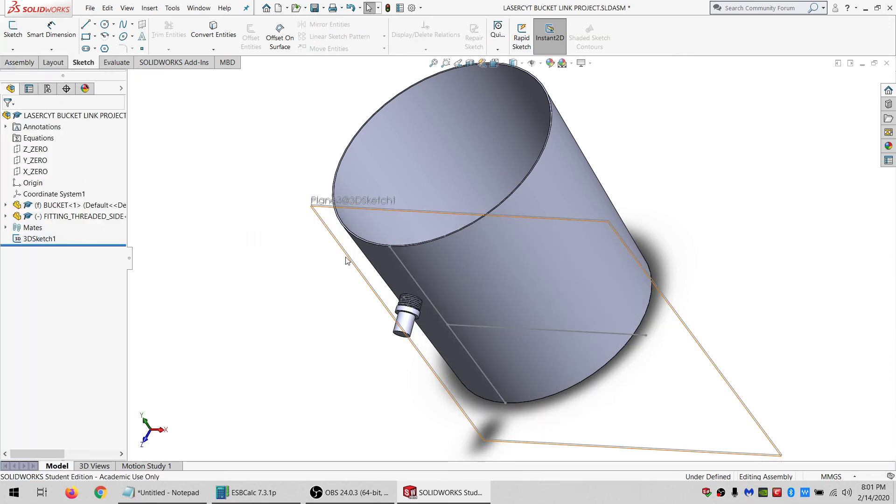
scroll(346, 260, "down", 5)
left_click(359, 207)
scroll(496, 366, "up", 5)
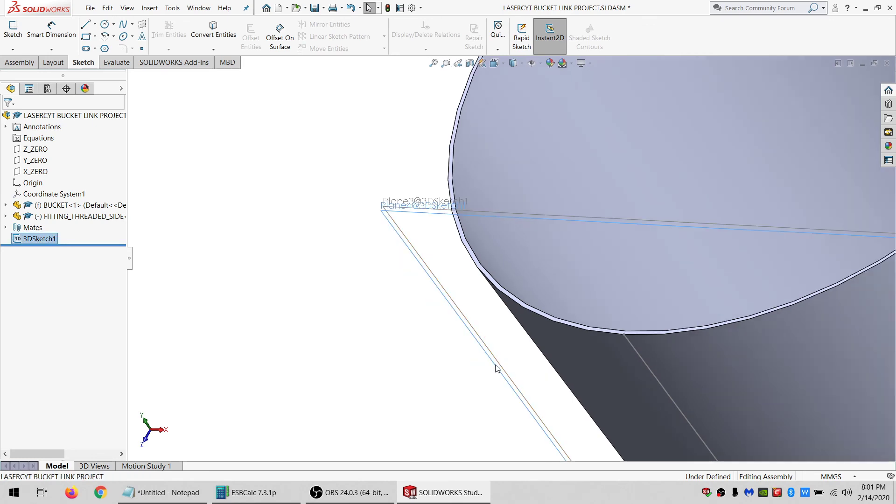
scroll(493, 377, "down", 8)
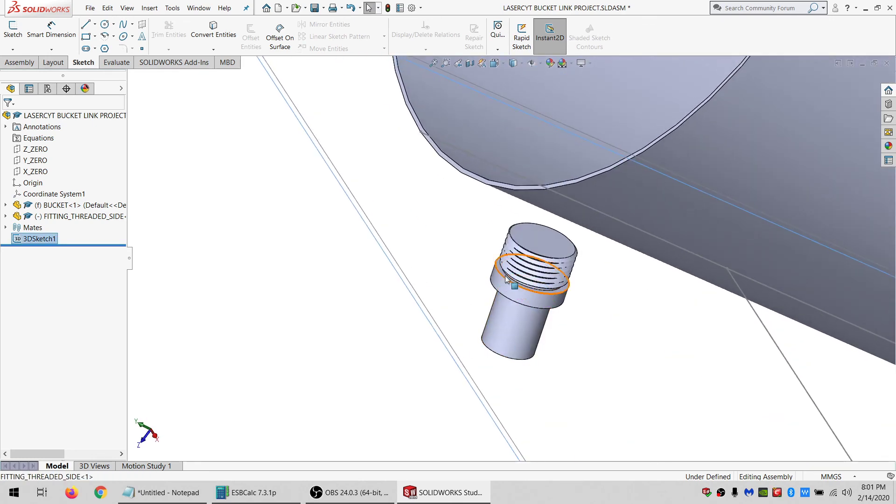
left_click(502, 273)
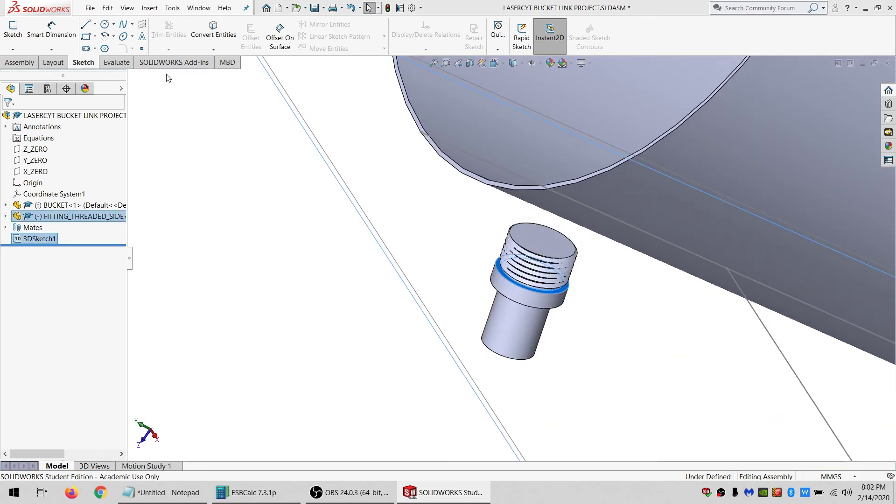
left_click(37, 63)
left_click(110, 35)
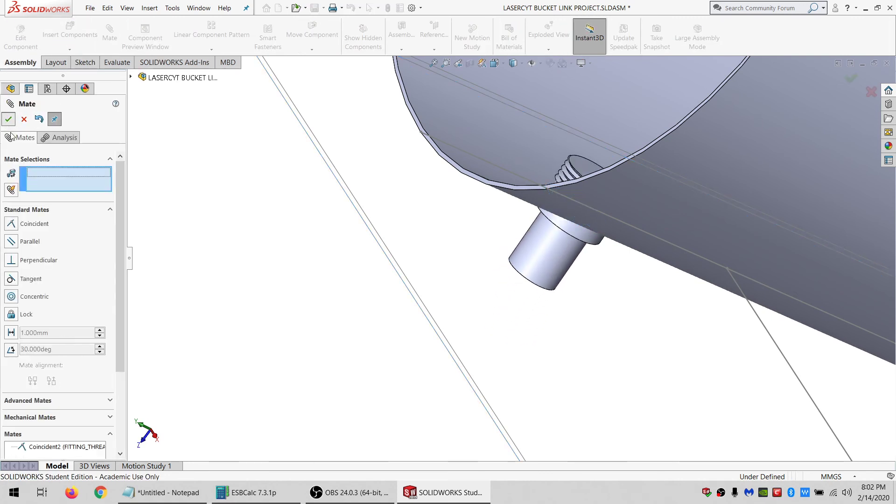
key("Escape")
middle_click_drag(552, 182, 615, 189)
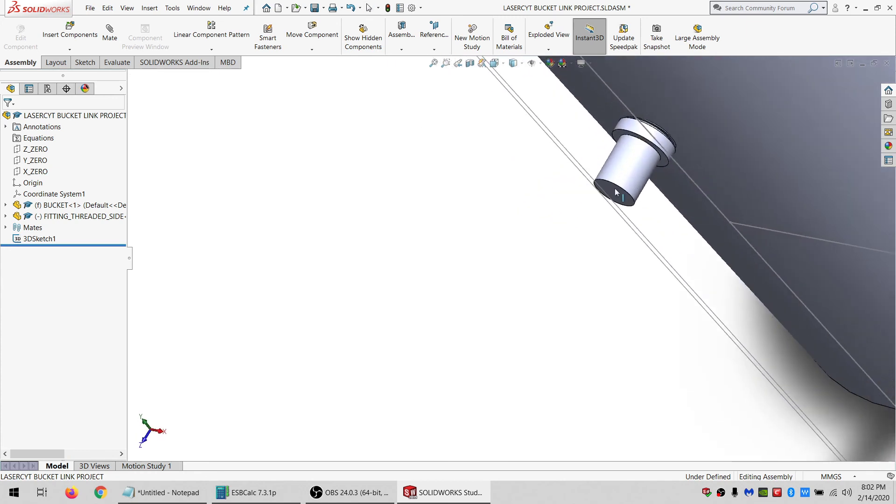
scroll(612, 192, "up", 5)
scroll(584, 235, "down", 5)
left_click_drag(500, 227, 455, 283)
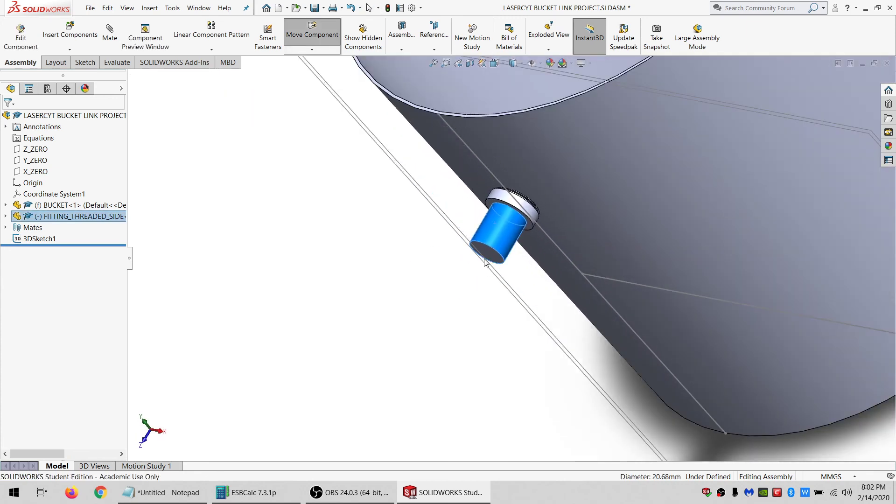
key("Escape")
left_click_drag(447, 186, 386, 132)
scroll(457, 136, "up", 3)
scroll(472, 232, "down", 2)
middle_click_drag(473, 233, 514, 177)
left_click(514, 317)
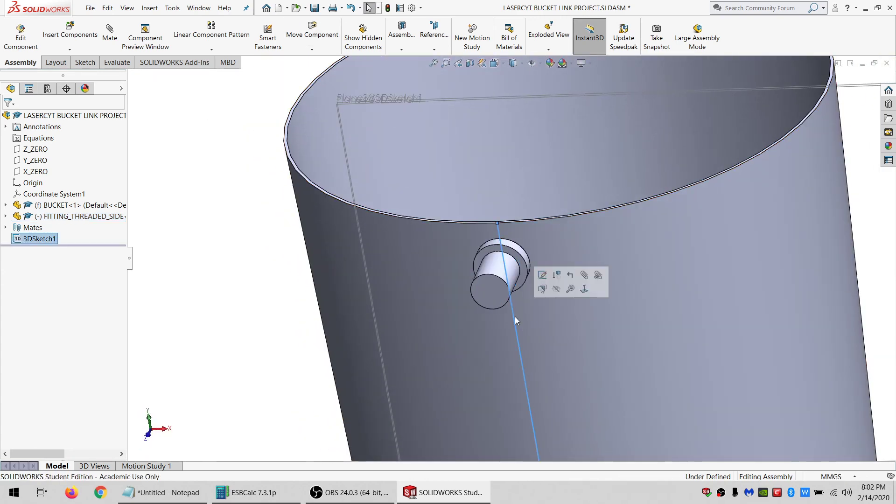
left_click(544, 274)
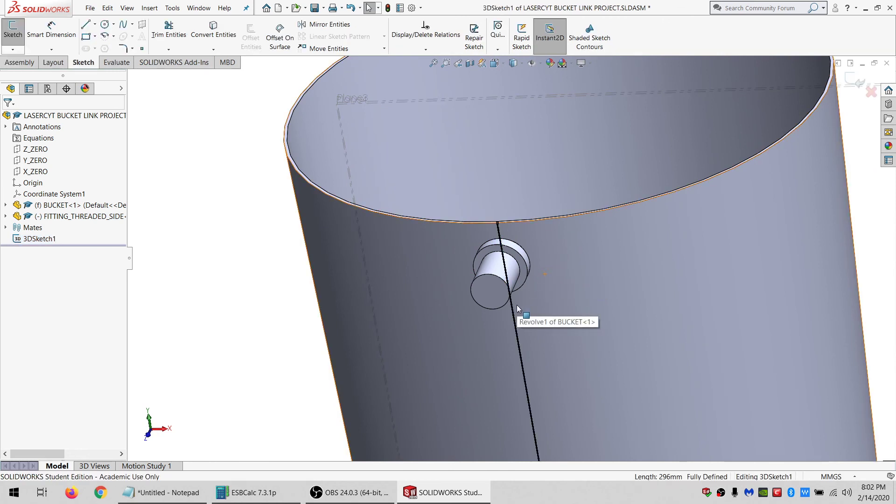
scroll(516, 305, "down", 3)
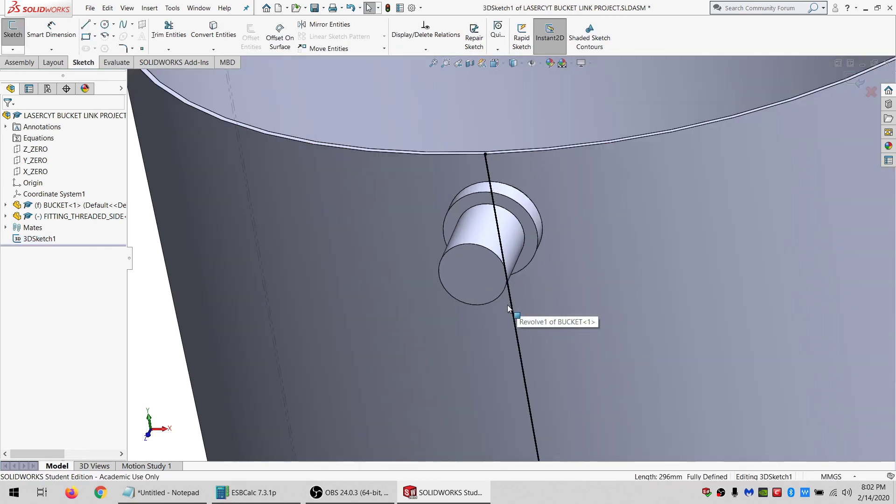
left_click(484, 196)
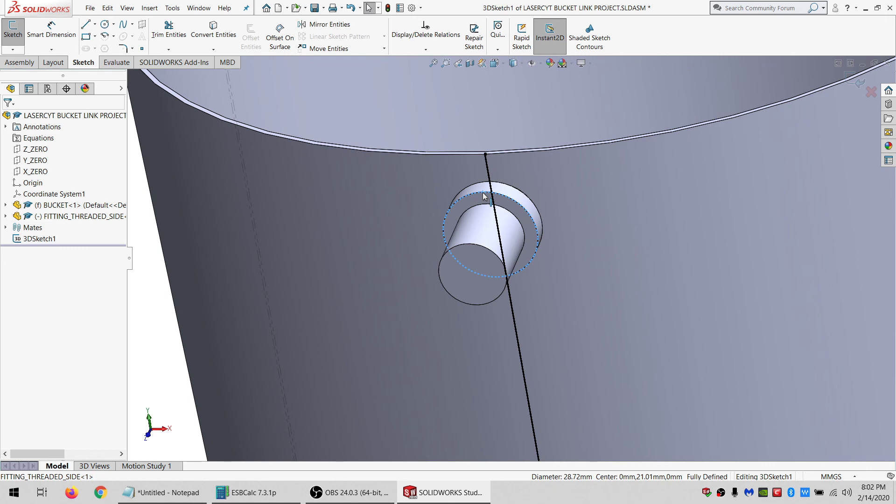
left_click(13, 50)
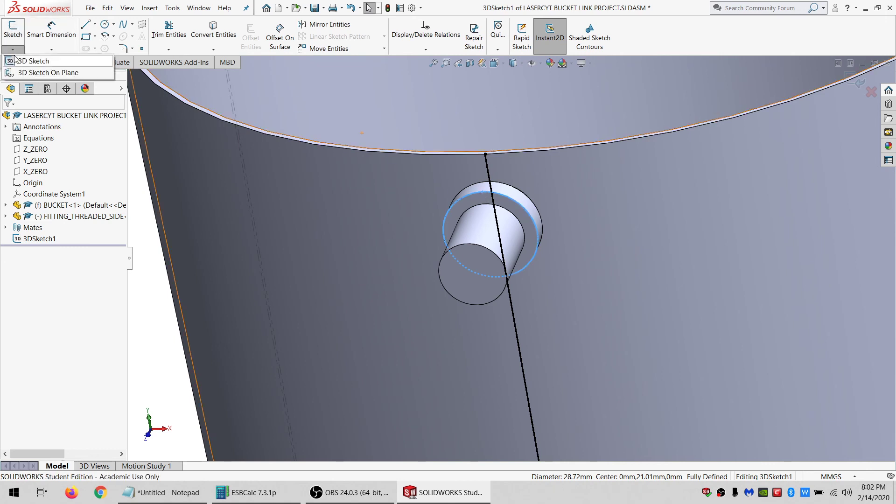
left_click(28, 61)
Open the fitting part and sketch a six-sided polygon centred on the collar's top face.
left_click(74, 218)
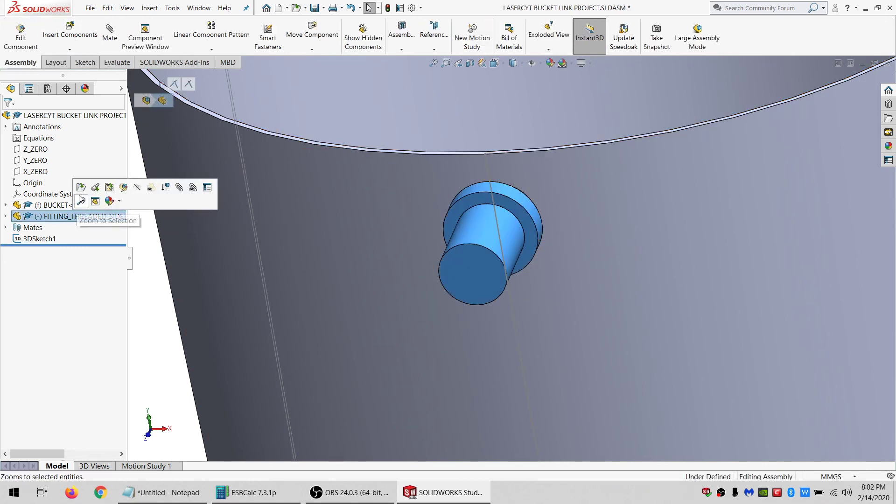
left_click(106, 186)
middle_click_drag(507, 260, 519, 372)
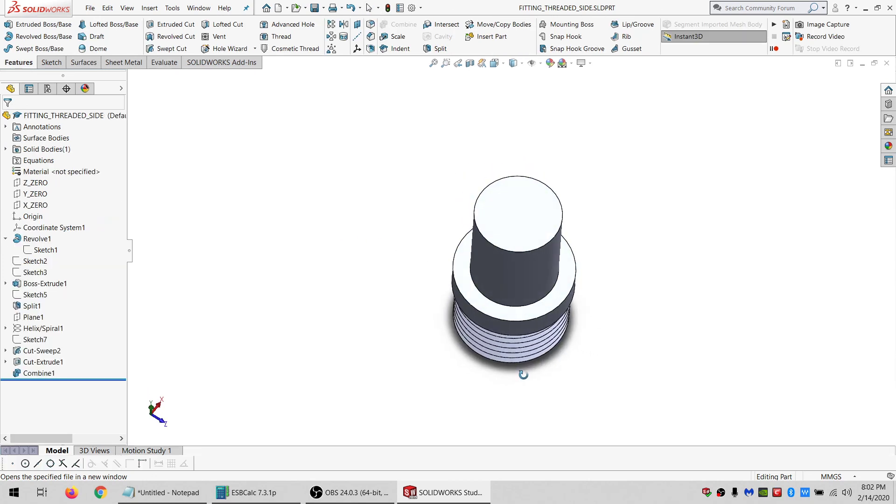
left_click(470, 291)
left_click(46, 63)
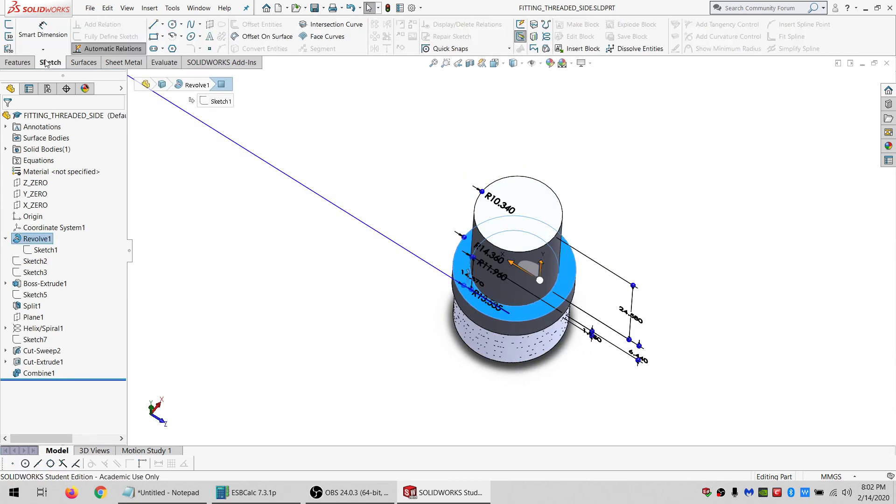
left_click(8, 25)
left_click(172, 48)
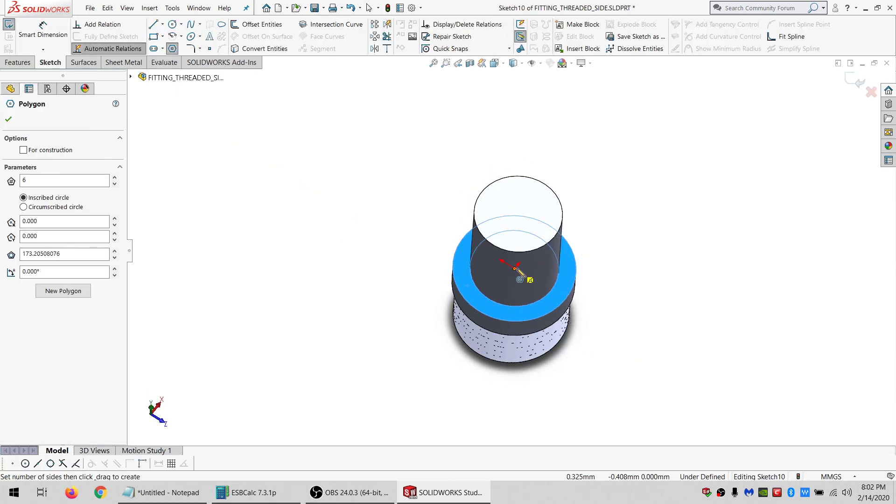
left_click_drag(514, 268, 399, 328)
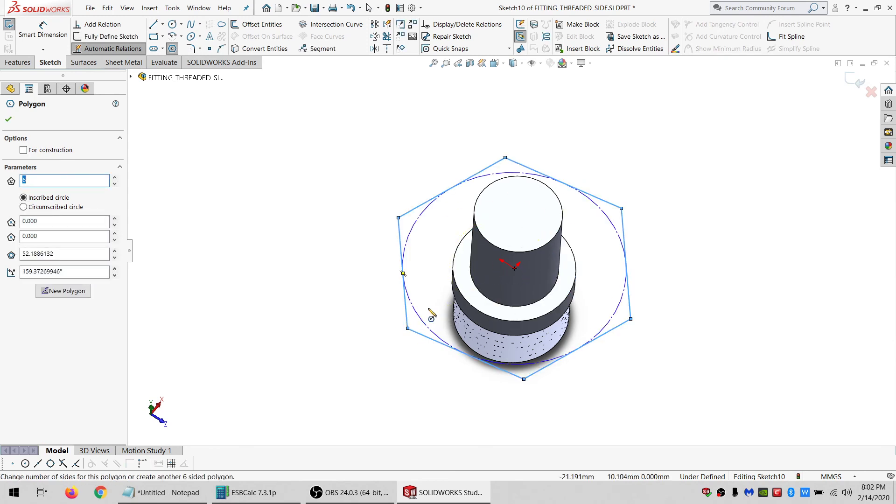
key("Escape")
Make one hexagon side tangent to the collar's circular edge.
left_click(455, 268)
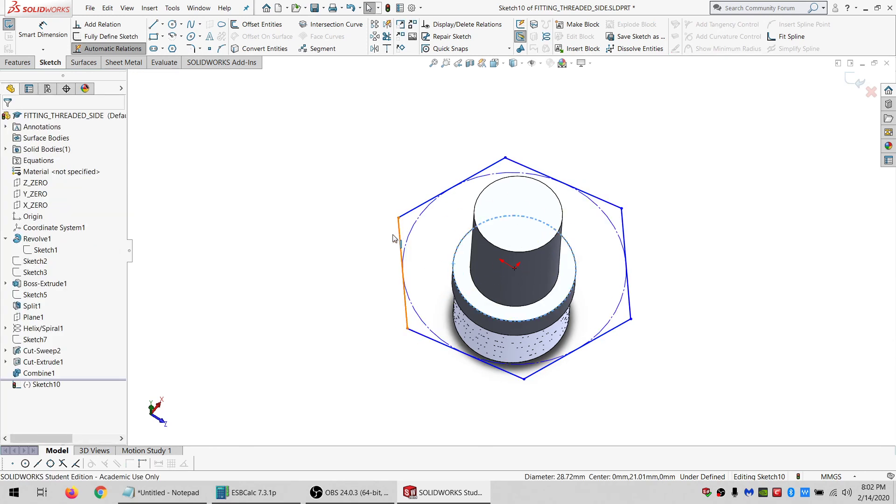
left_click(393, 236, "ctrl")
left_click(22, 285)
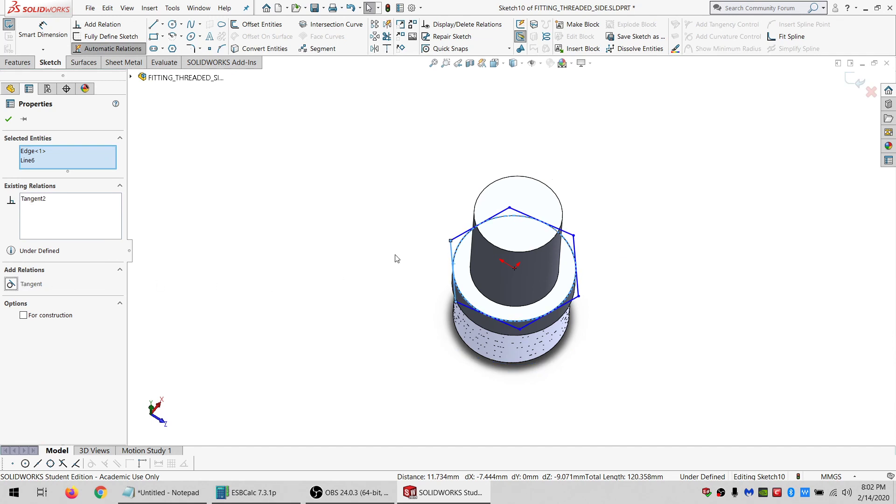
Make the hexagon's upper-left side horizontal.
left_click(456, 239)
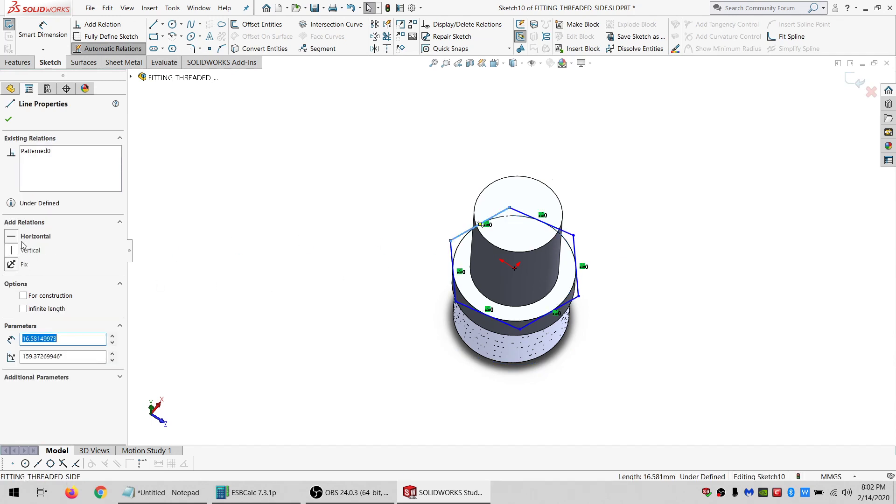
left_click(22, 241)
left_click(348, 256)
Extrude the hexagon sketch Up To Surface, ending at the fitting's shoulder face.
middle_click_drag(494, 194, 534, 145)
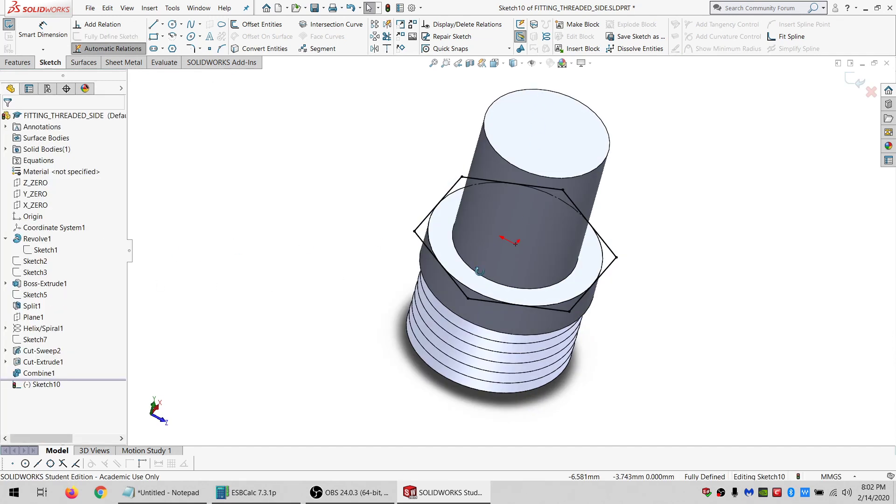
middle_click_drag(479, 272, 458, 313)
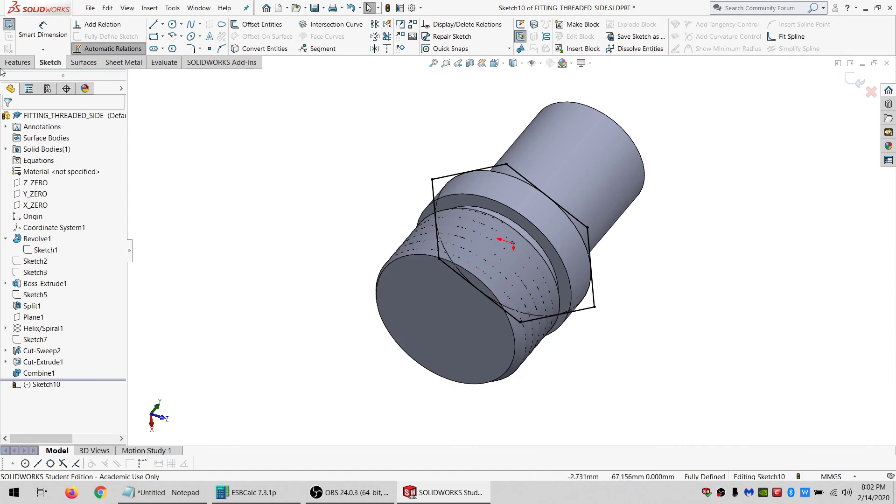
left_click(14, 63)
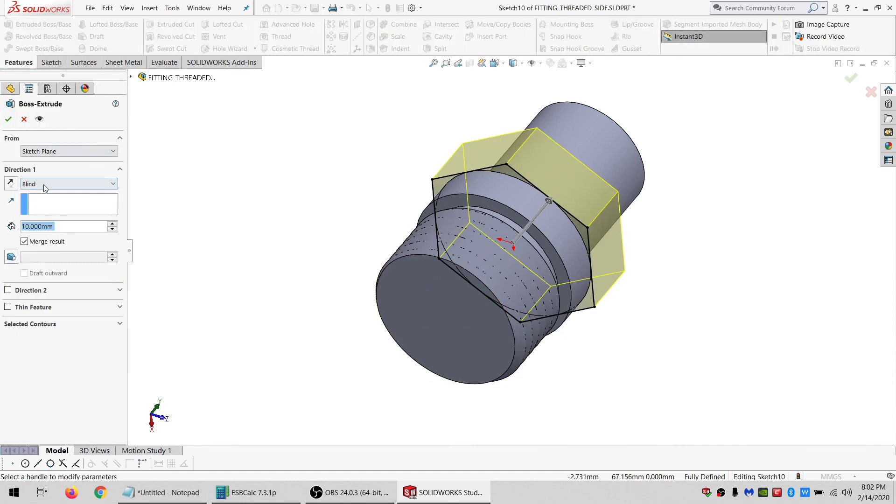
left_click(46, 186)
left_click(46, 218)
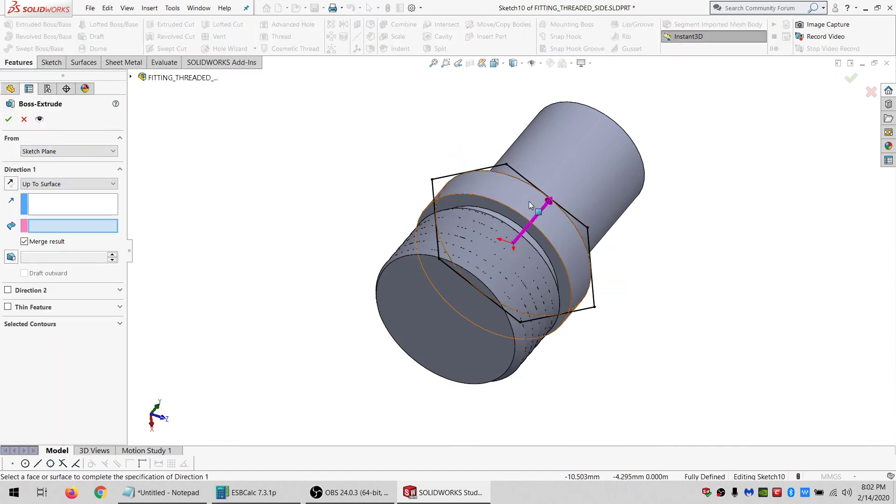
left_click(465, 202)
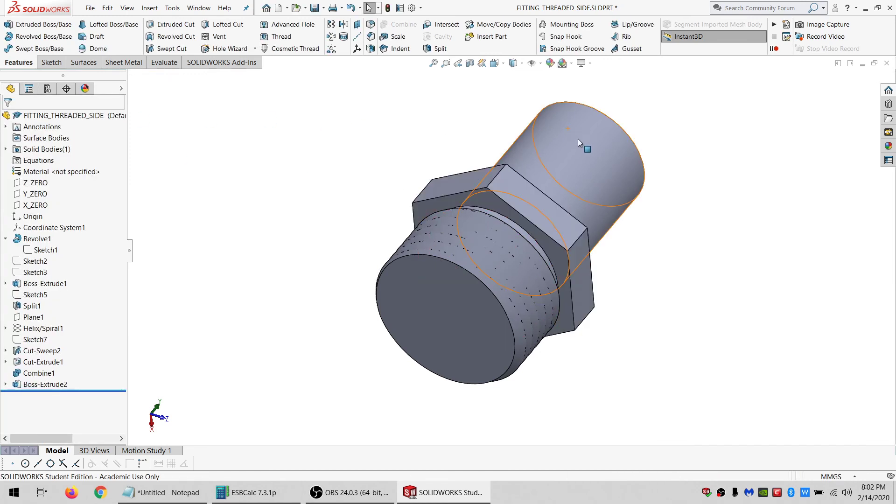
Close the part, saving changes, and rebuild the assembly.
middle_click_drag(579, 140, 493, 263)
left_click(886, 64)
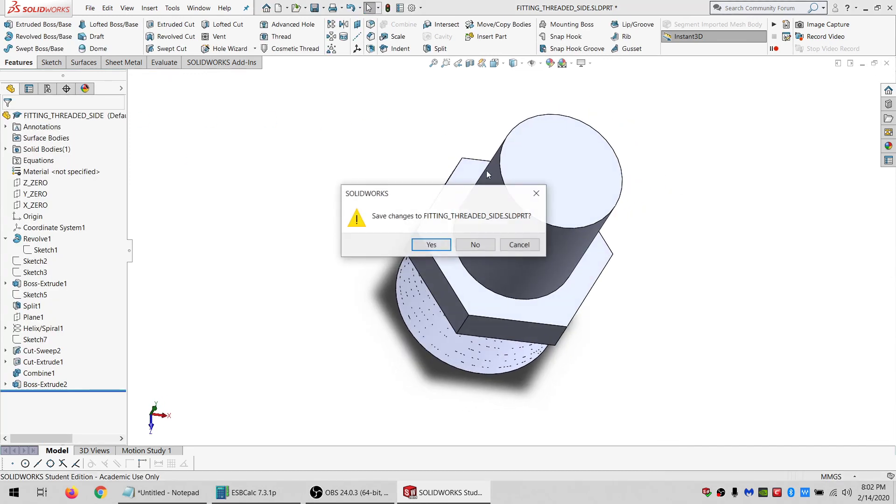
left_click(426, 244)
left_click(89, 67)
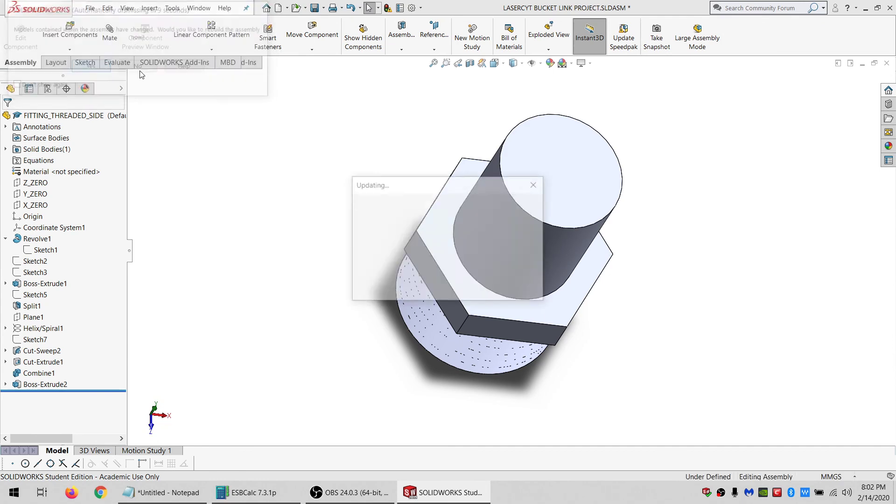
Reopen the fitting's hexagon sketch and replace its horizontal side relation with a vertical one.
scroll(500, 234, "up", 5)
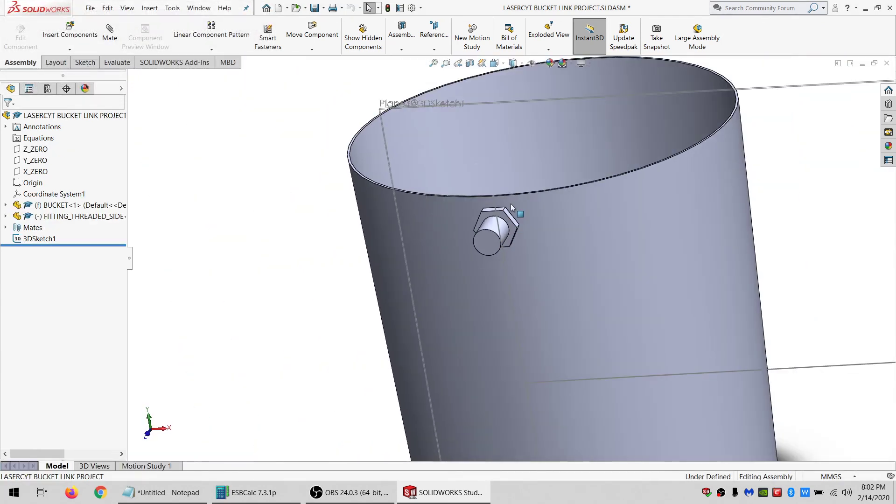
scroll(505, 231, "down", 5)
left_click(507, 219)
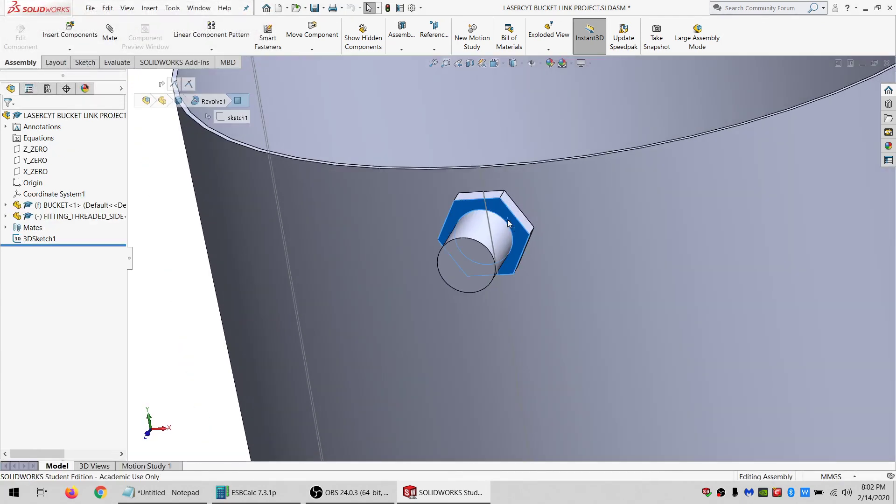
left_click(535, 165)
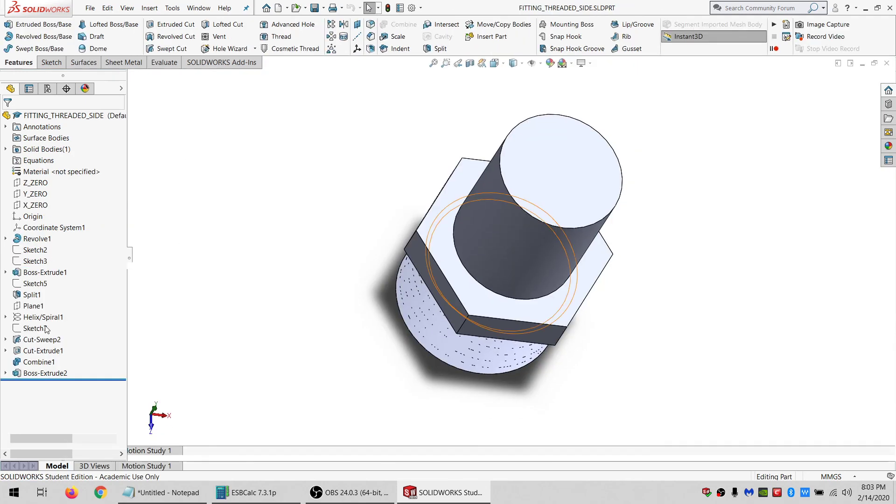
left_click(46, 373)
left_click(61, 349)
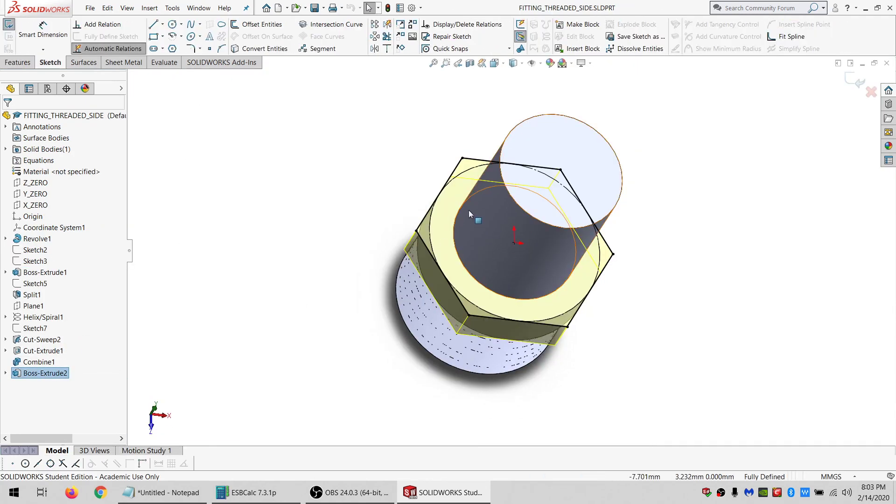
left_click(477, 160)
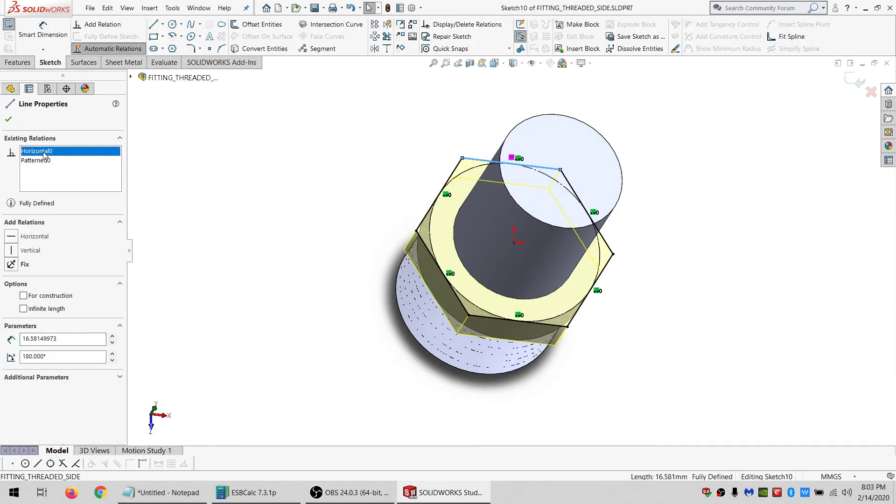
key("Delete")
left_click(27, 250)
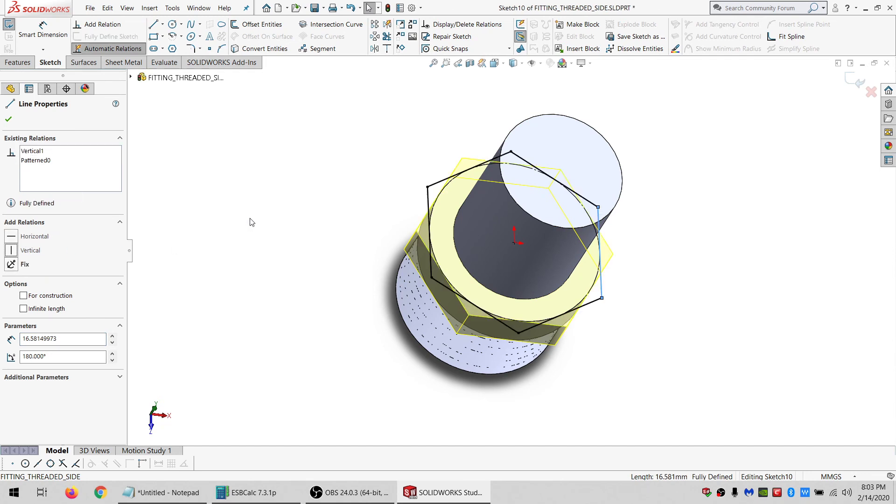
left_click(250, 222)
left_click(8, 25)
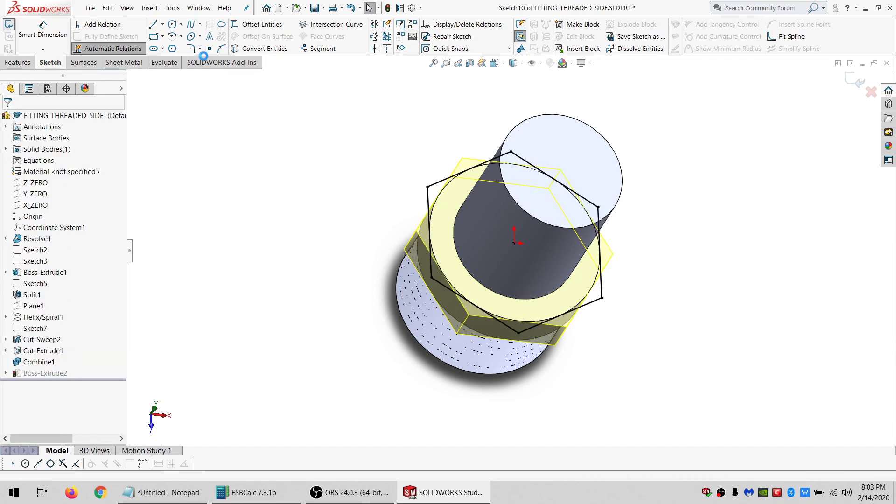
Close the part saving changes, declining to rebuild the assembly.
left_click(886, 64)
left_click(432, 244)
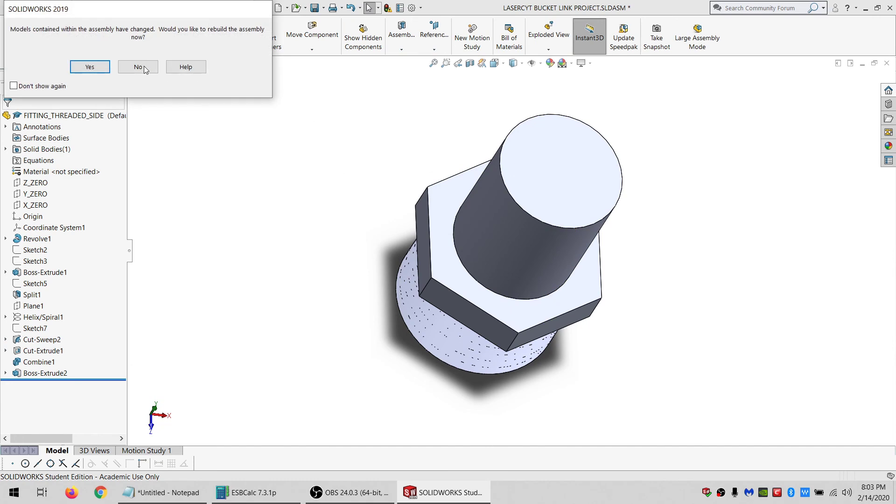
left_click(144, 67)
scroll(485, 234, "up", 3)
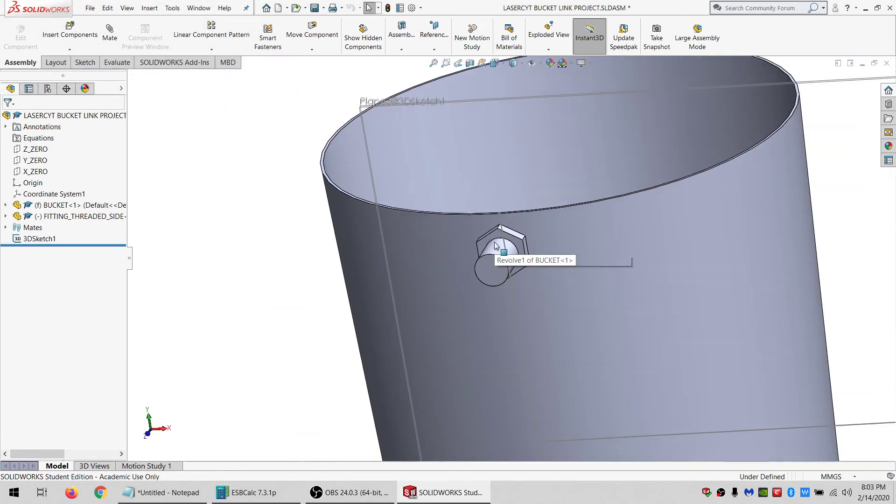
scroll(502, 228, "down", 6)
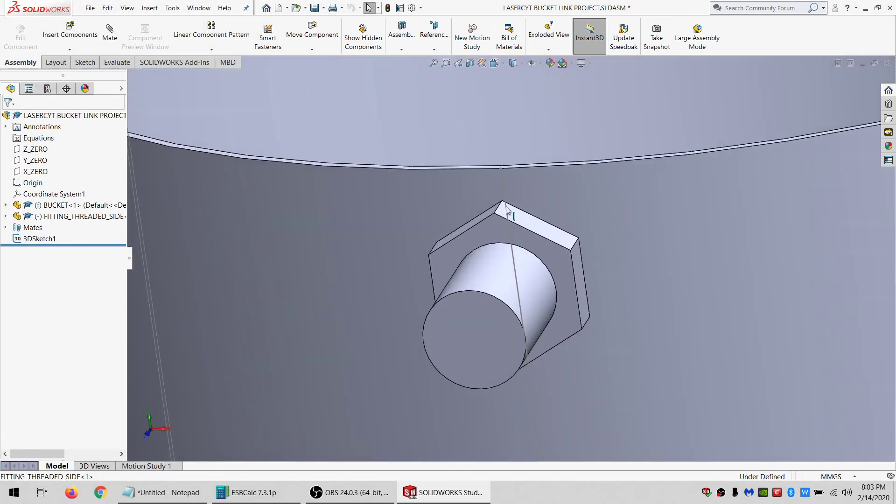
Open 3DSketch1 for editing from the fitting's hex corner in the assembly.
left_click(502, 183)
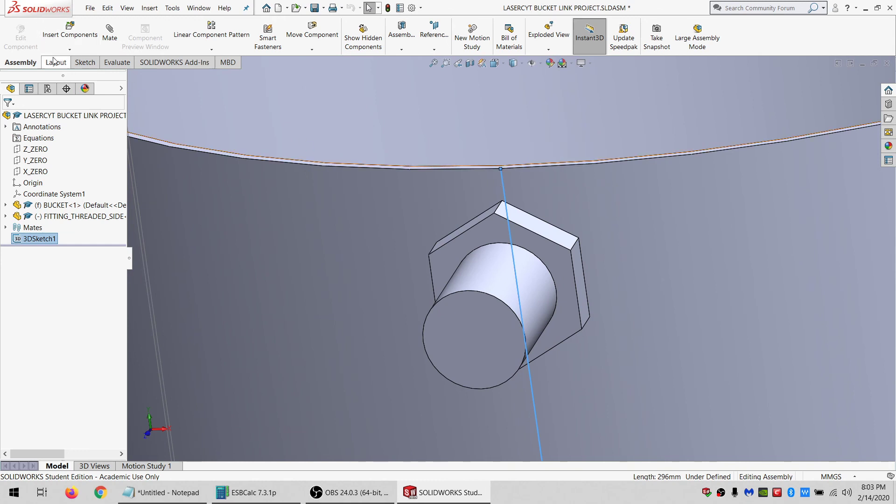
left_click(527, 187)
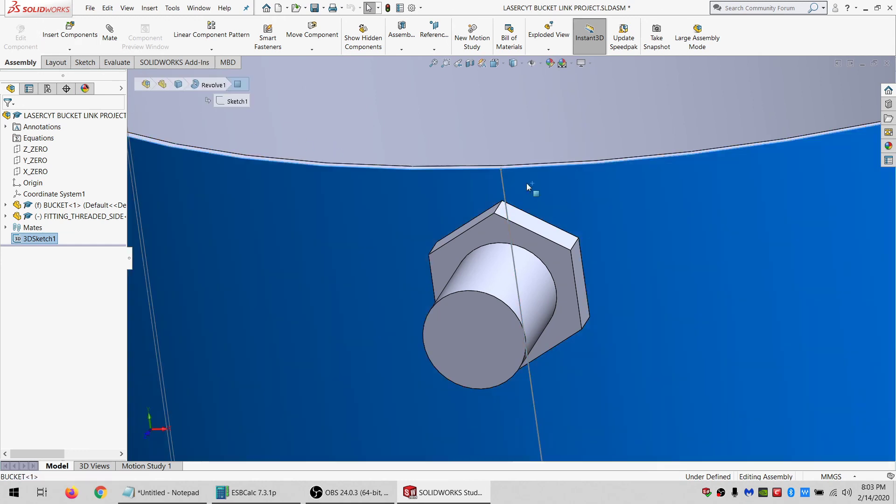
right_click(502, 184)
left_click(516, 154)
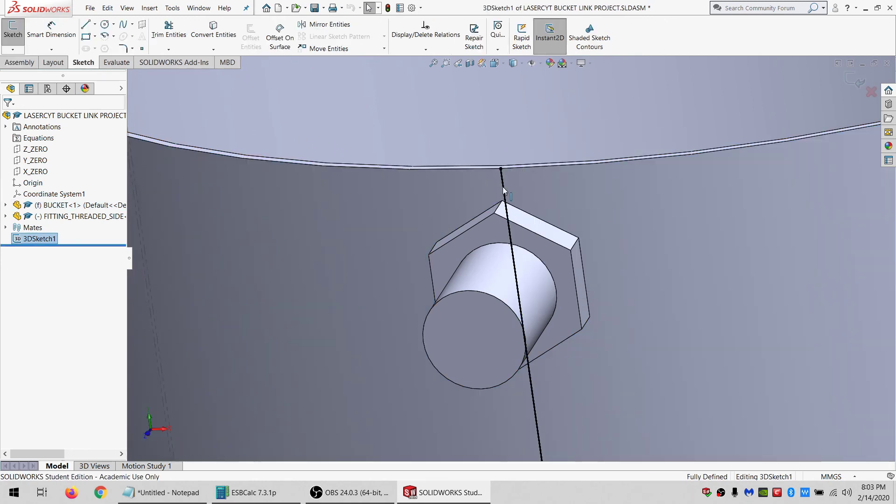
Sketch a new 3D line starting at the bucket rim above the fitting and running outward along the wall.
left_click(85, 24)
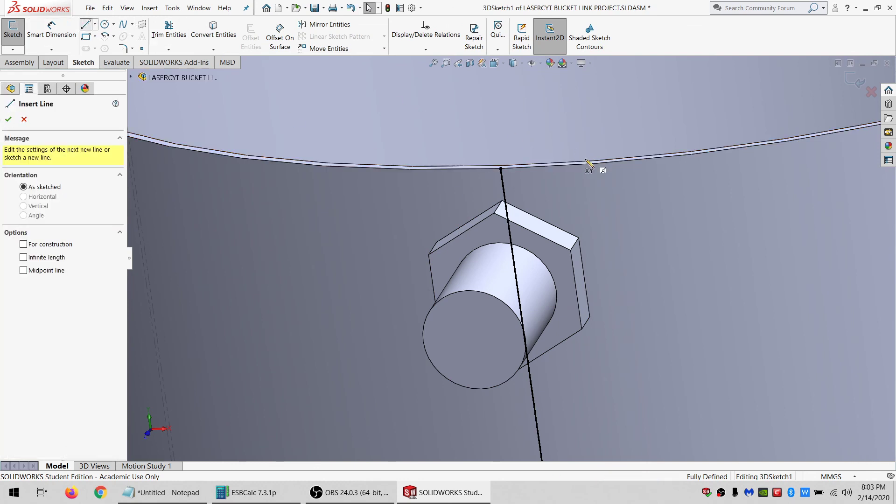
left_click(501, 168)
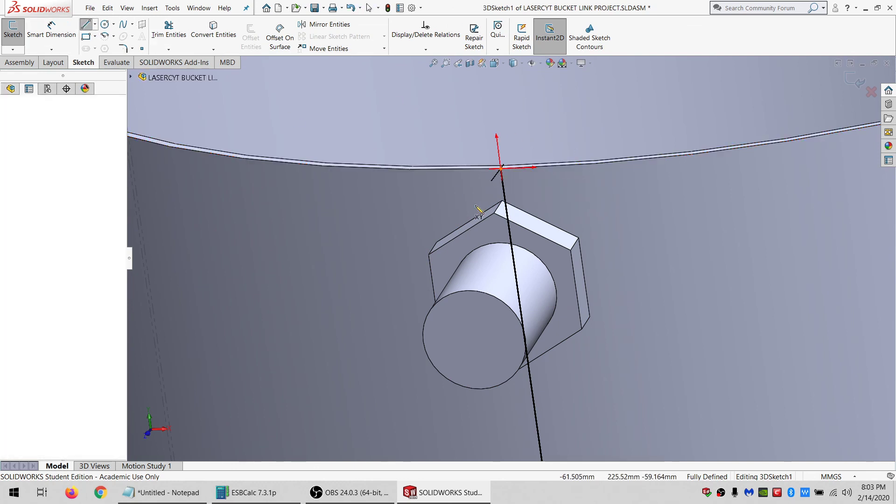
left_click(504, 193)
left_click(793, 176)
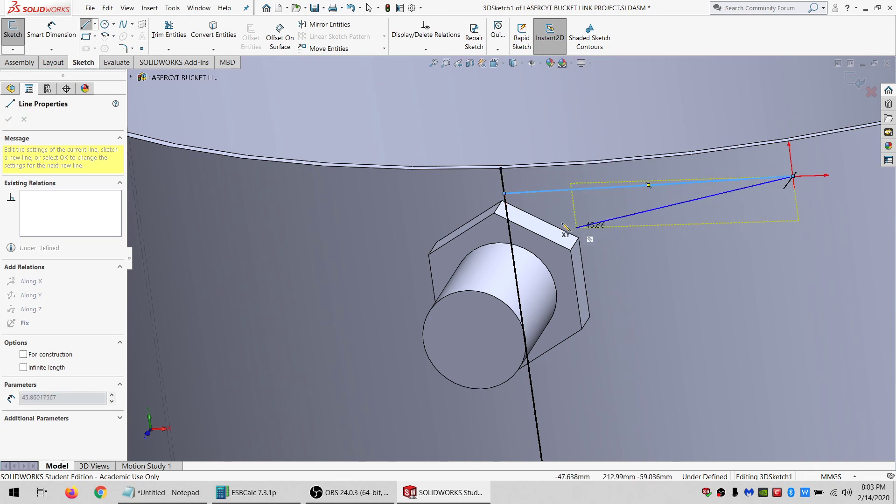
key("Escape")
left_click(551, 190)
scroll(746, 388, "up", 7)
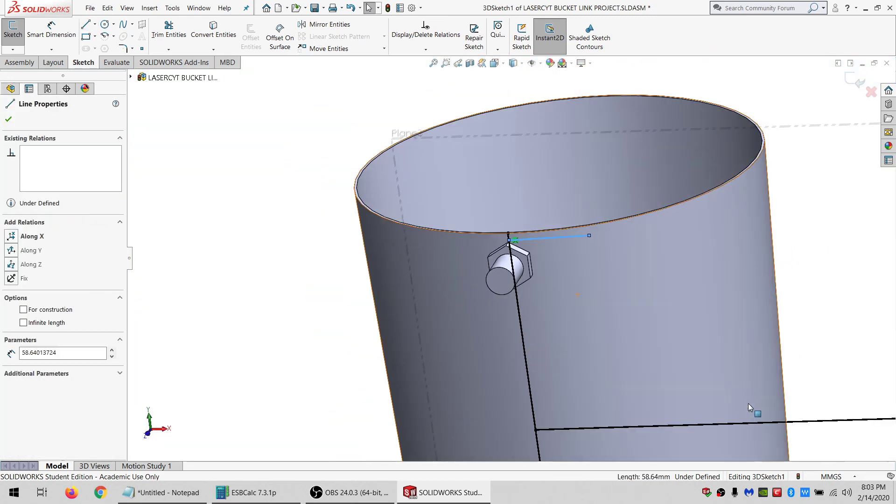
Make the new line parallel to the long sketch line near the bucket's base.
left_click(692, 418, "ctrl")
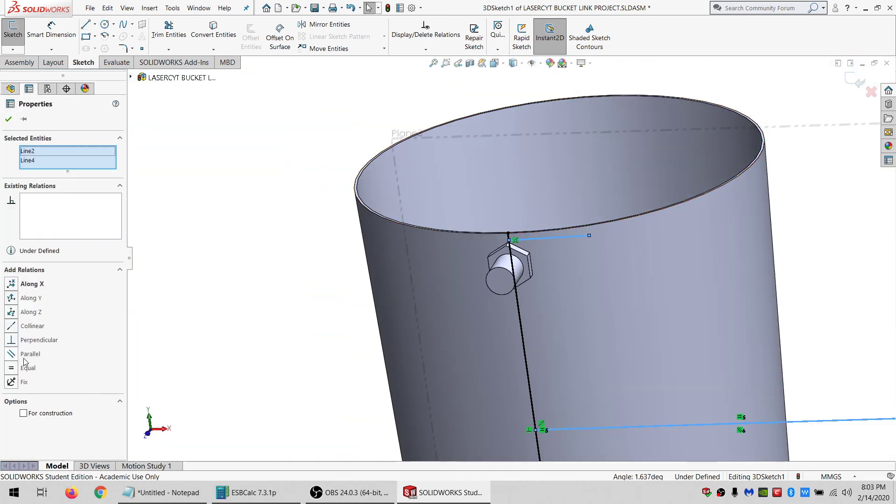
left_click(238, 282)
scroll(518, 231, "down", 6)
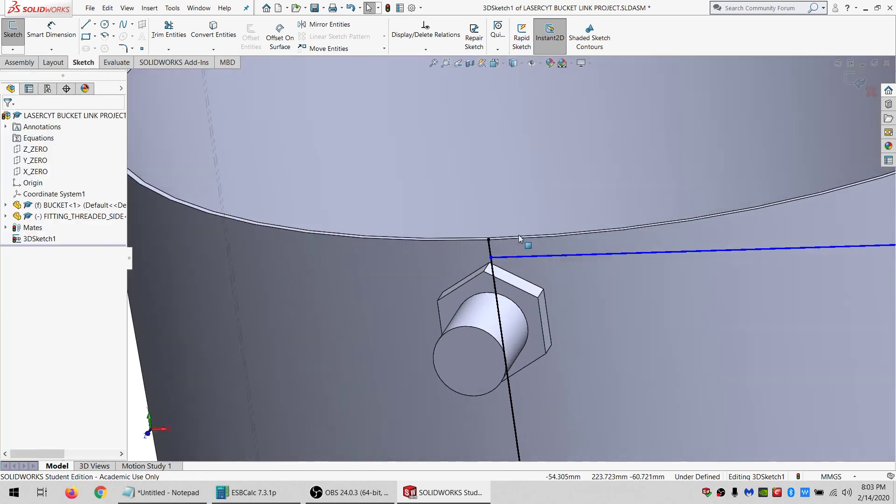
Dimension the distance between the new line and the bucket rim as 5 mm.
left_click(43, 31)
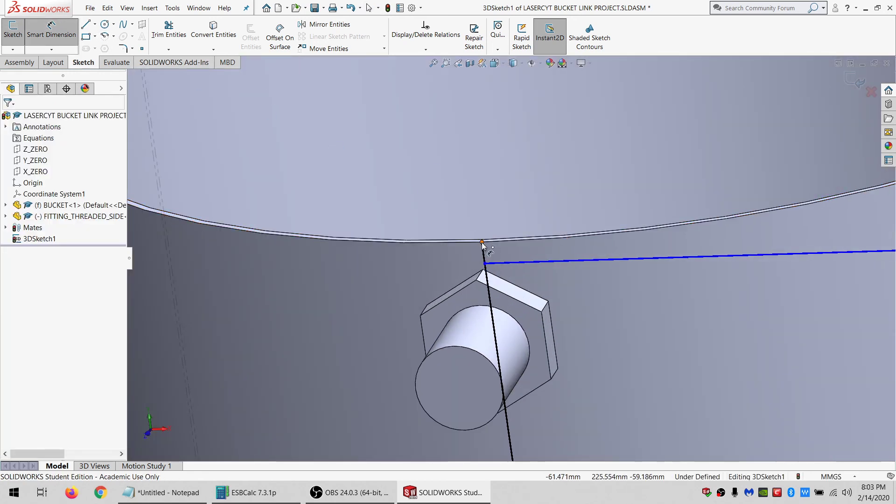
left_click(502, 262)
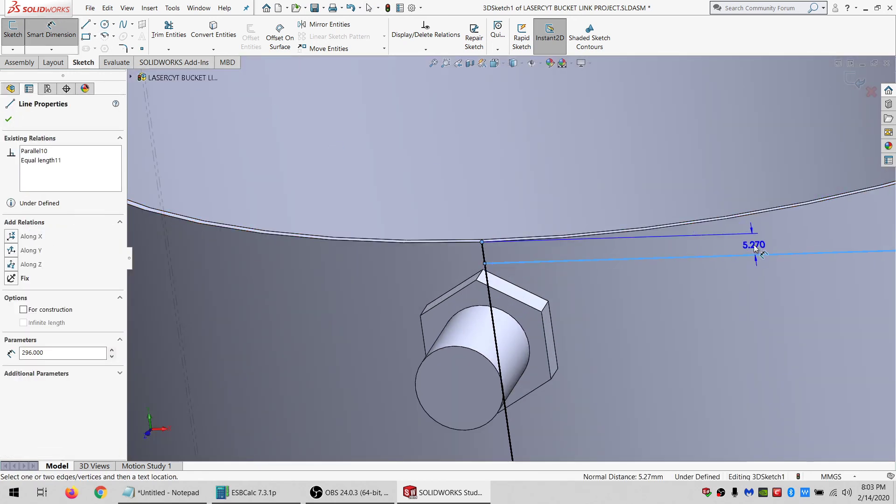
left_click(754, 245)
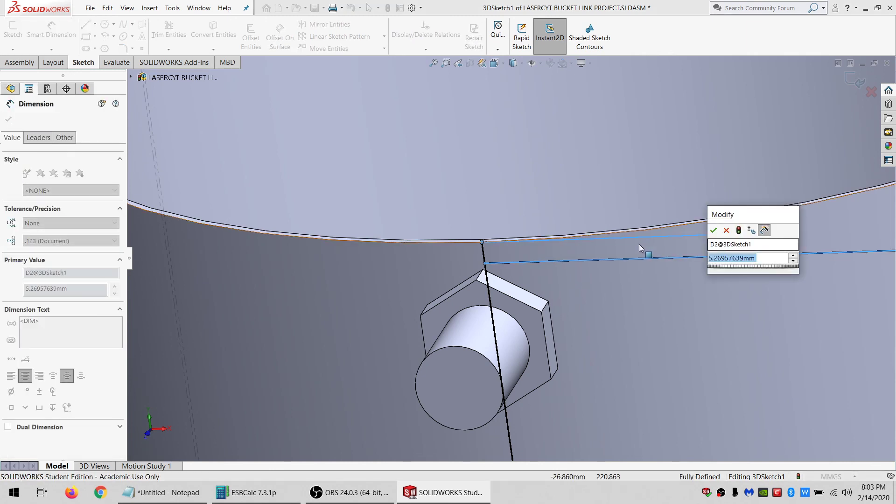
type("5")
key("Return")
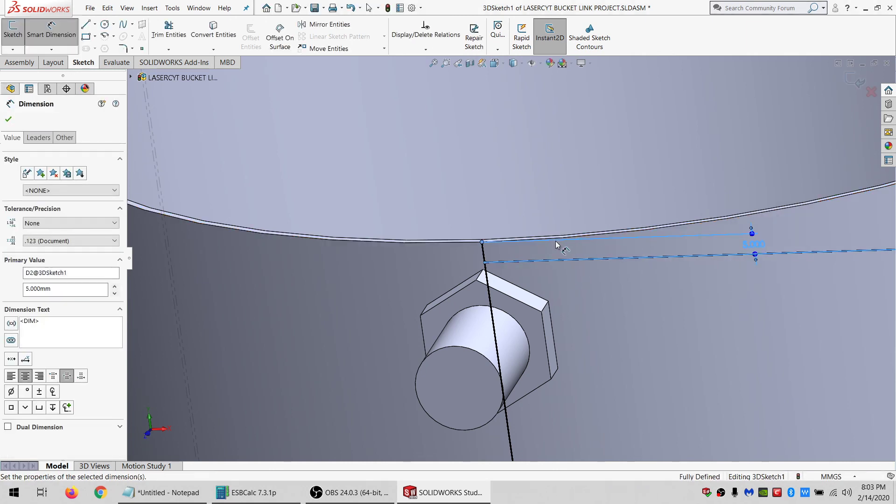
Exit the 3D sketch and return to the assembly.
scroll(556, 245, "up", 3)
key("Escape")
left_click(14, 52)
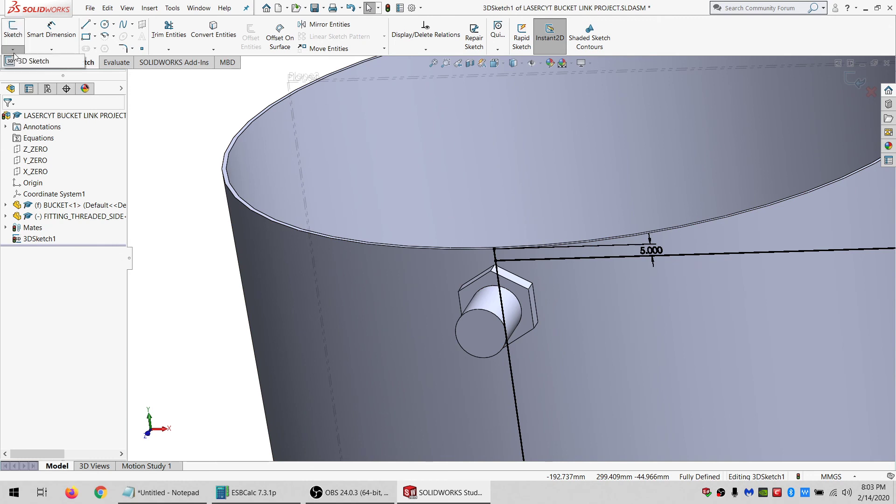
left_click(20, 62)
scroll(502, 262, "down", 5)
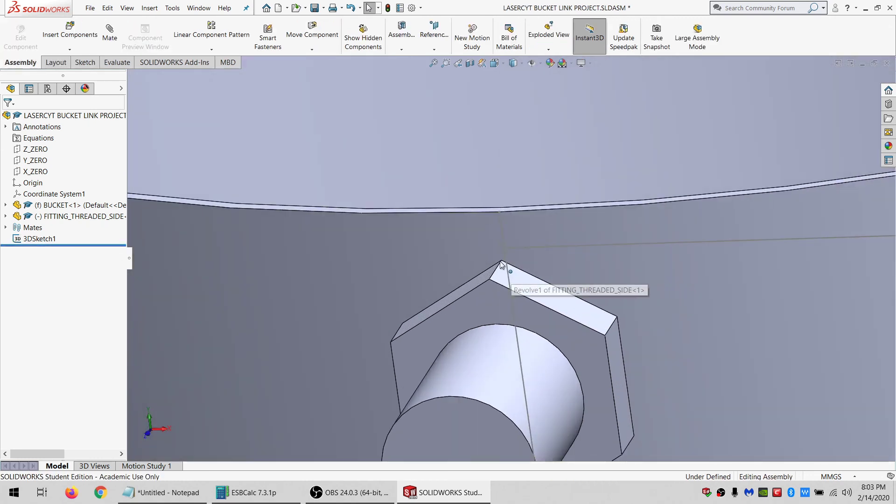
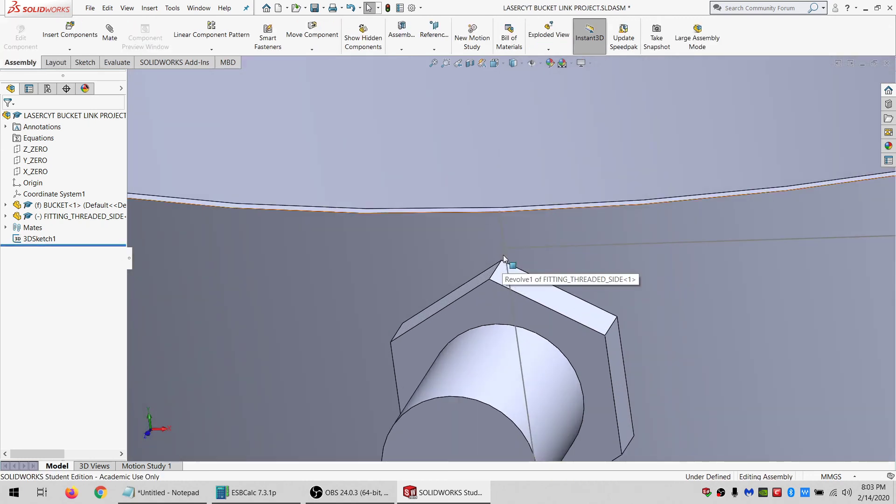
Reopen the 3D sketch, sketch a trial line at the fitting's hex corner, and delete it.
left_click(513, 247)
left_click(538, 205)
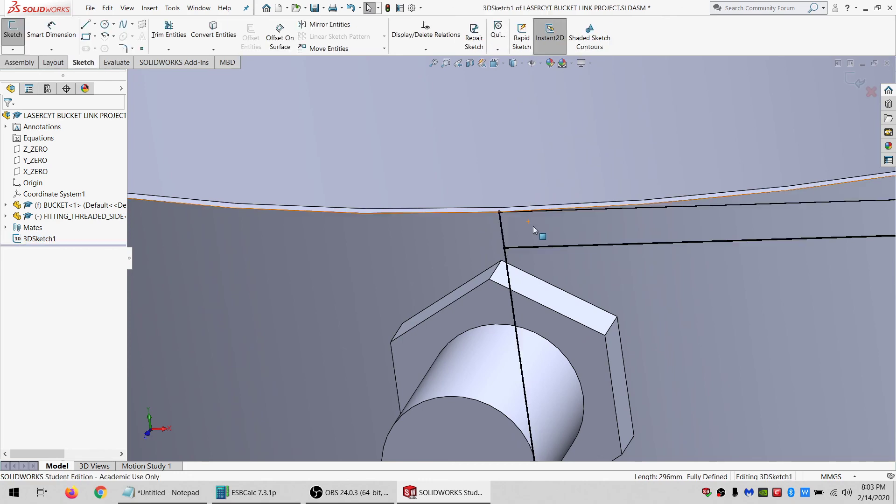
left_click(88, 26)
middle_click_drag(626, 300, 515, 249)
left_click_drag(516, 243, 493, 251)
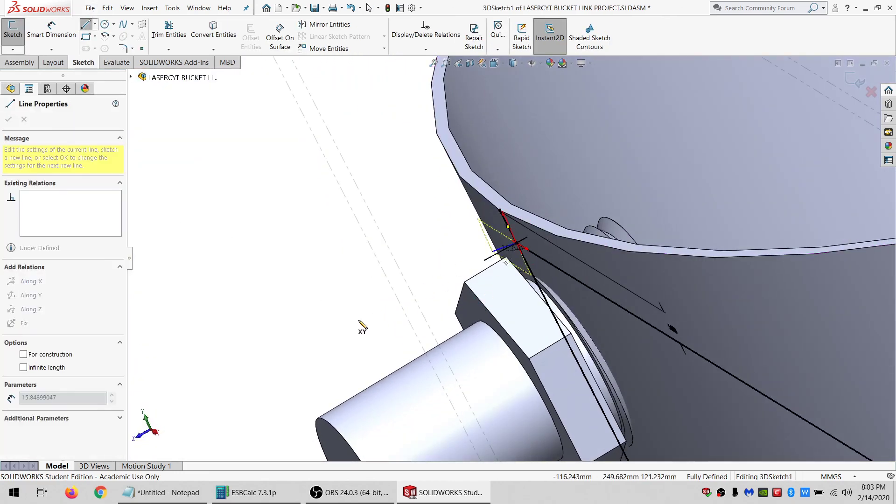
key("Escape")
middle_click_drag(550, 280, 572, 275)
middle_click_drag(394, 258, 379, 248)
left_click(395, 246)
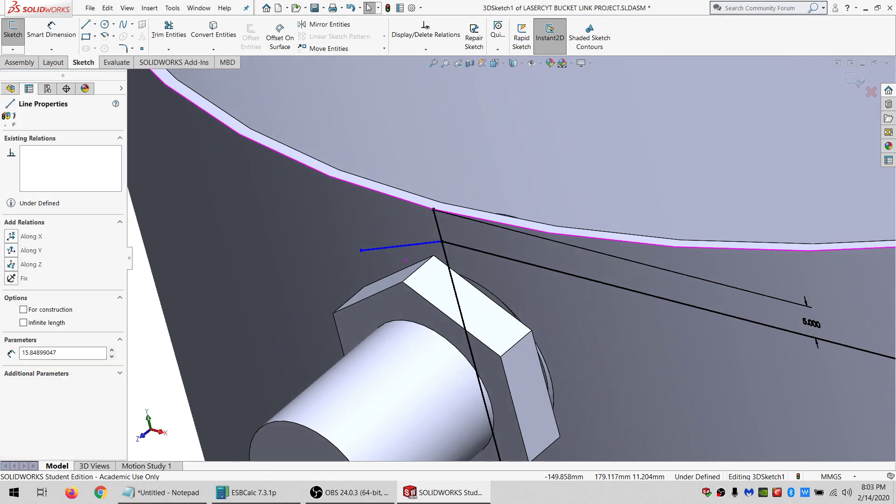
key("Delete")
Sketch a 3D line about 24 mm long outward from the point where the vertical sketch line meets the hex corner.
left_click(86, 25)
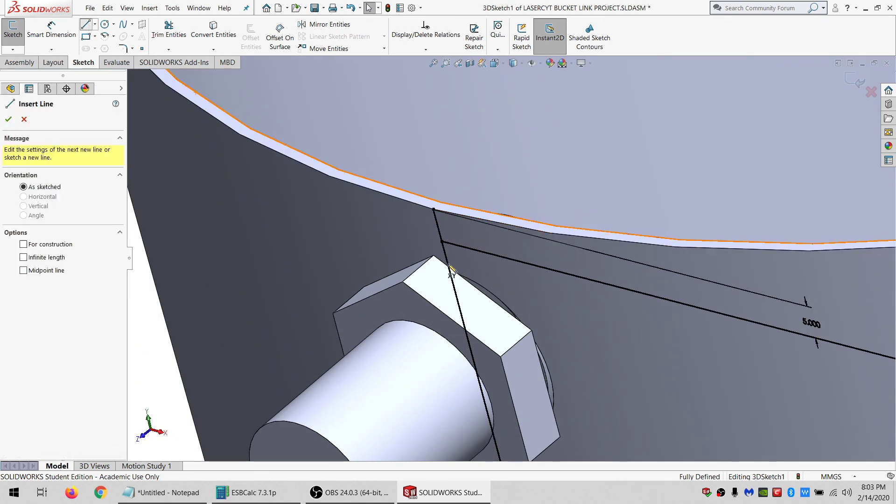
left_click(442, 243)
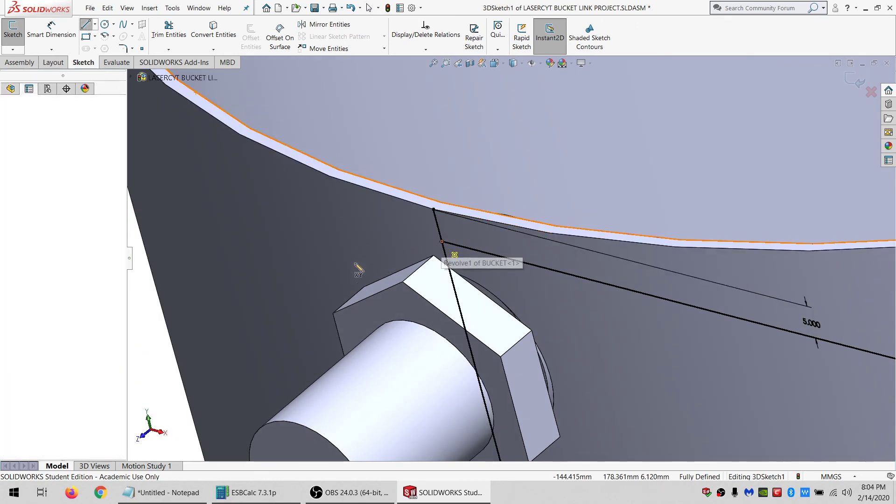
left_click(319, 267)
key("Escape")
Constrain the new line to lie on the bucket's Plane3.
scroll(458, 272, "up", 3)
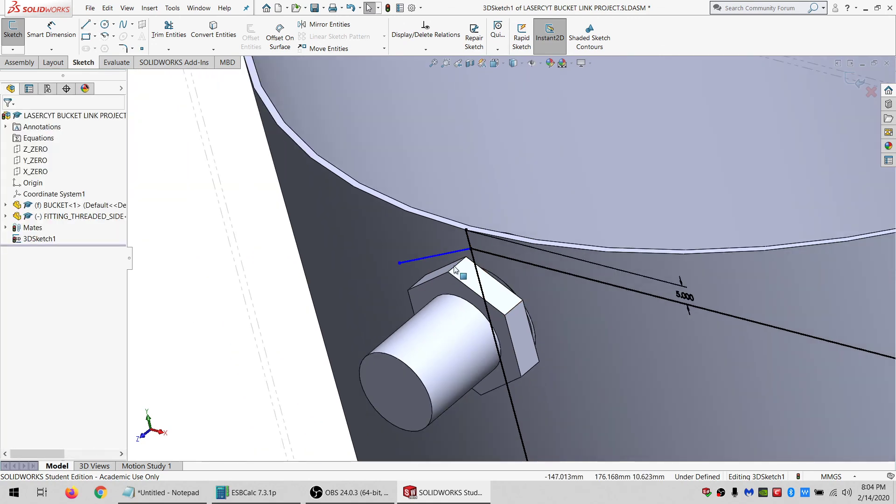
mouse_move(458, 272)
middle_mouse_down()
mouse_move(472, 220)
mouse_move(502, 216)
mouse_move(484, 300)
middle_mouse_up()
scroll(485, 301, "up", 6)
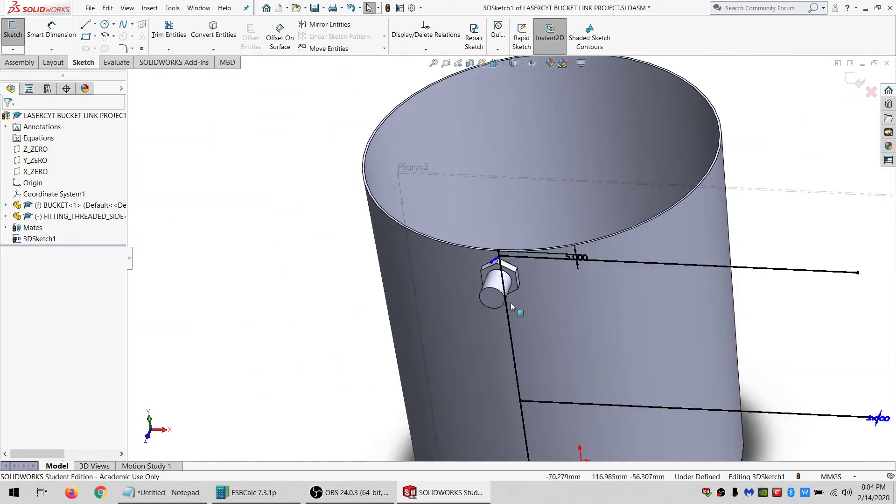
left_click(427, 173)
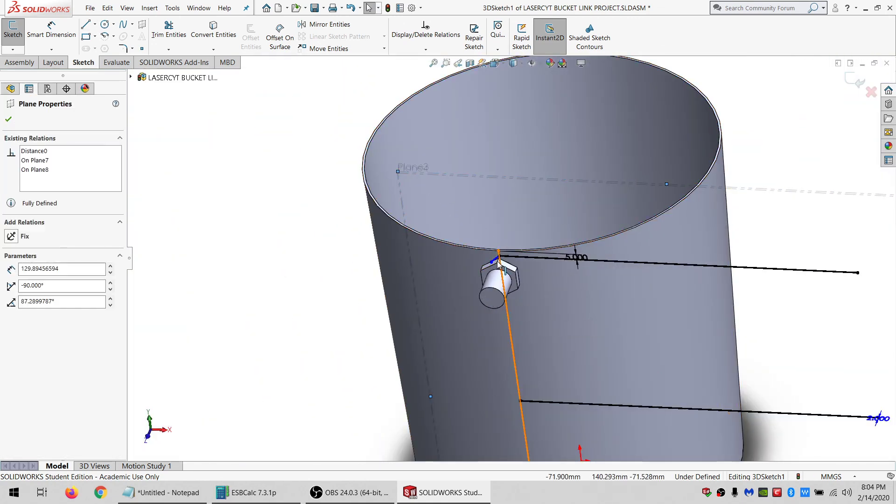
left_click(459, 262, "ctrl")
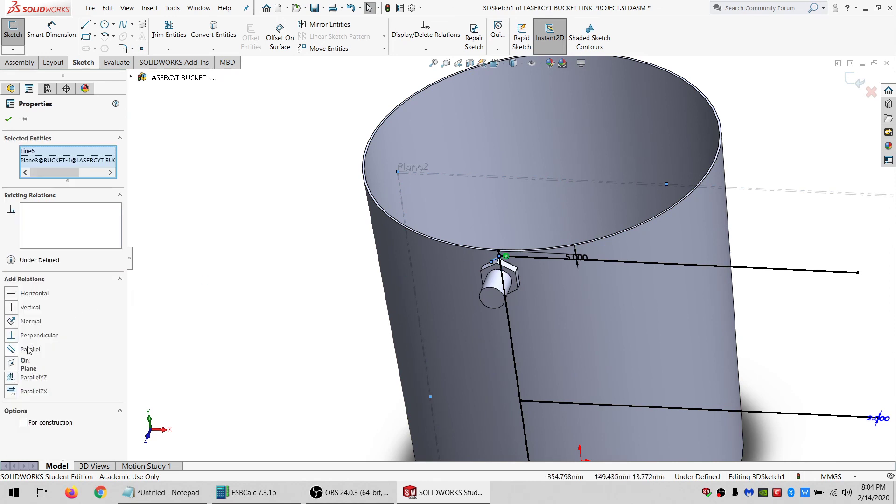
left_click(208, 282)
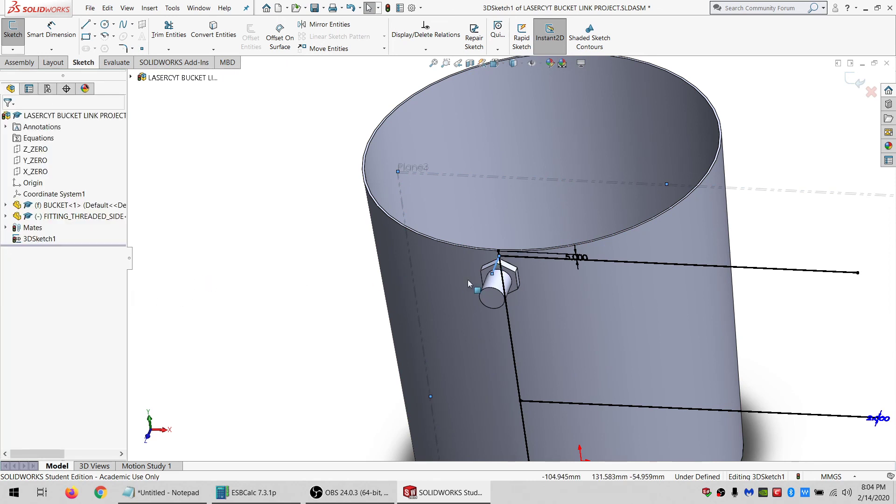
Make the new line equal in length to the long line dimensioned 5 mm below the rim.
left_click(497, 268)
left_click(709, 266, "ctrl")
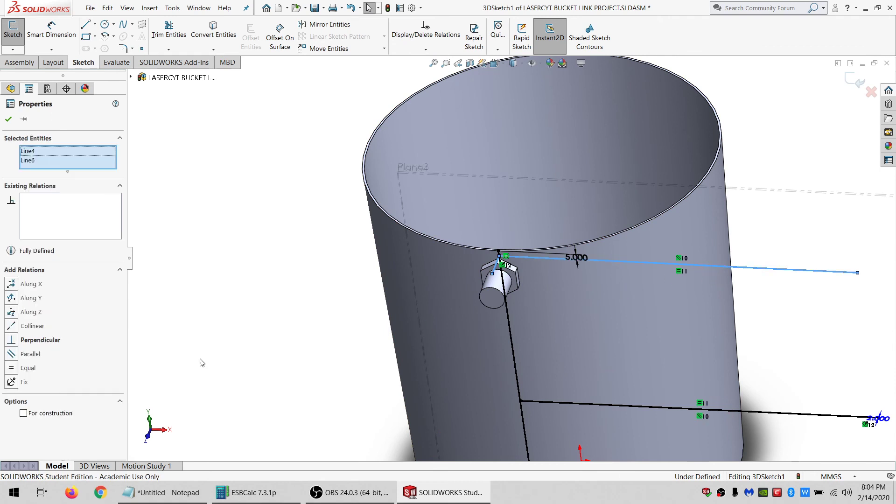
left_click(24, 369)
Close the 3D sketch and switch back to the assembly tools.
left_click(220, 249)
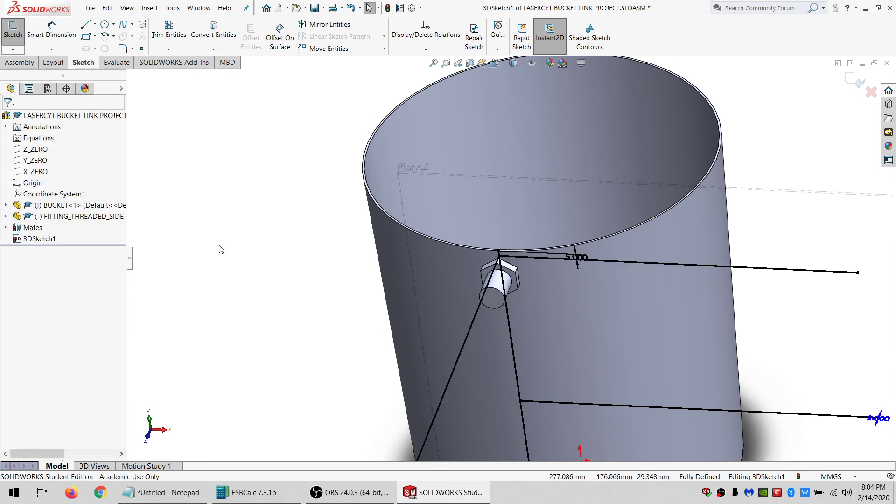
left_click(20, 49)
left_click(27, 65)
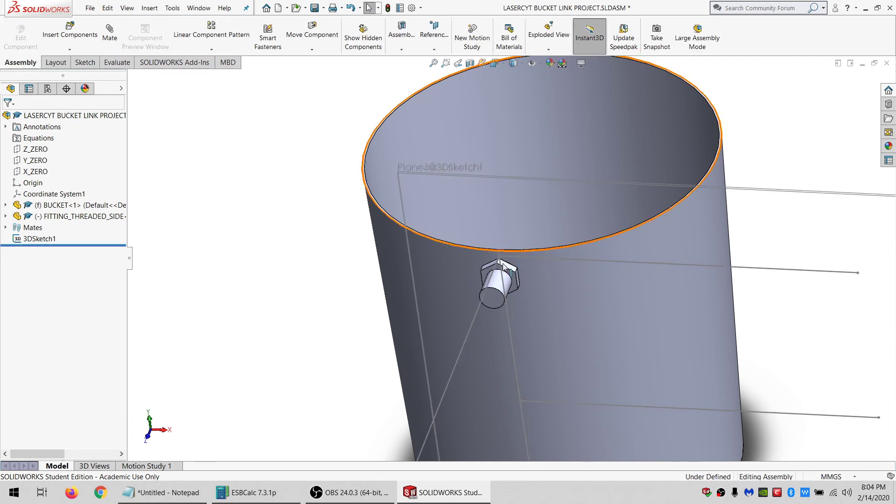
Mate the fitting's hex corner vertex coincident with the new 3D sketch line.
scroll(503, 265, "down", 4)
left_click(495, 228)
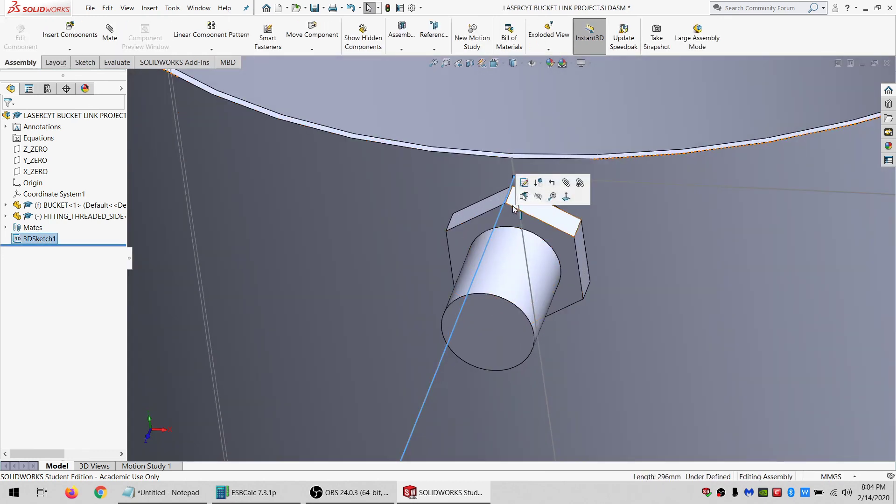
scroll(507, 216, "down", 3)
left_click(497, 214, "ctrl")
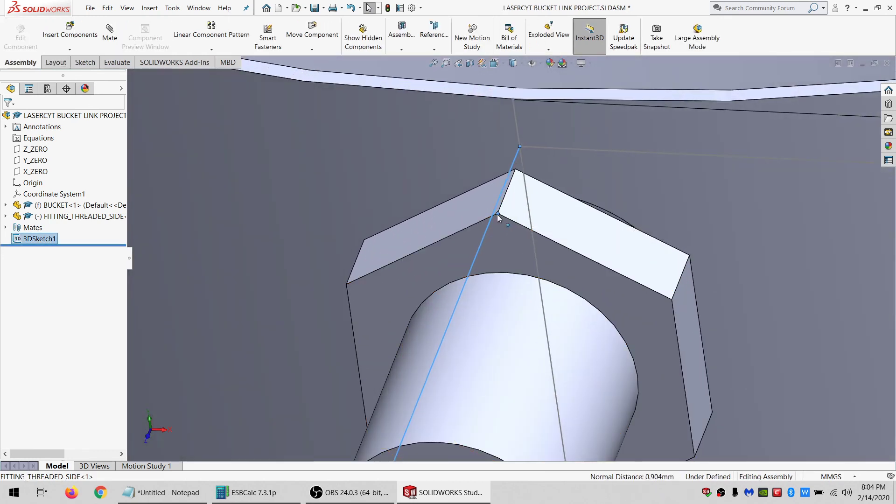
left_click(107, 40)
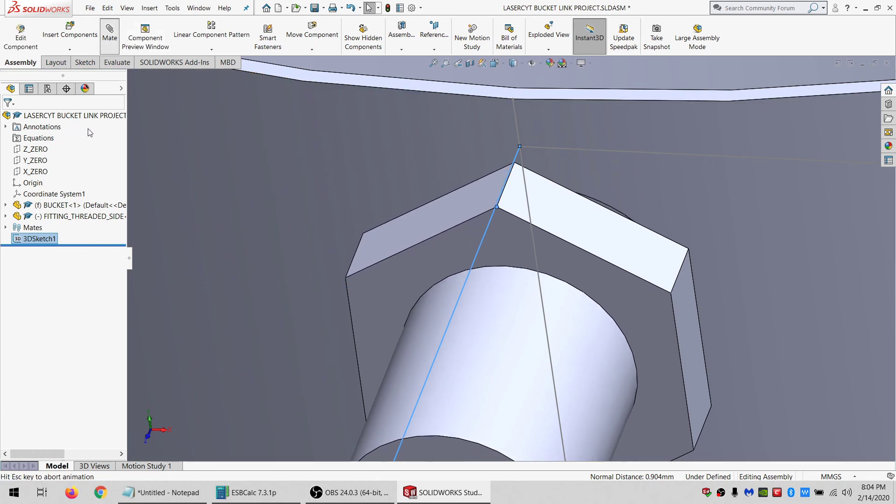
left_click(9, 119)
left_click(9, 119)
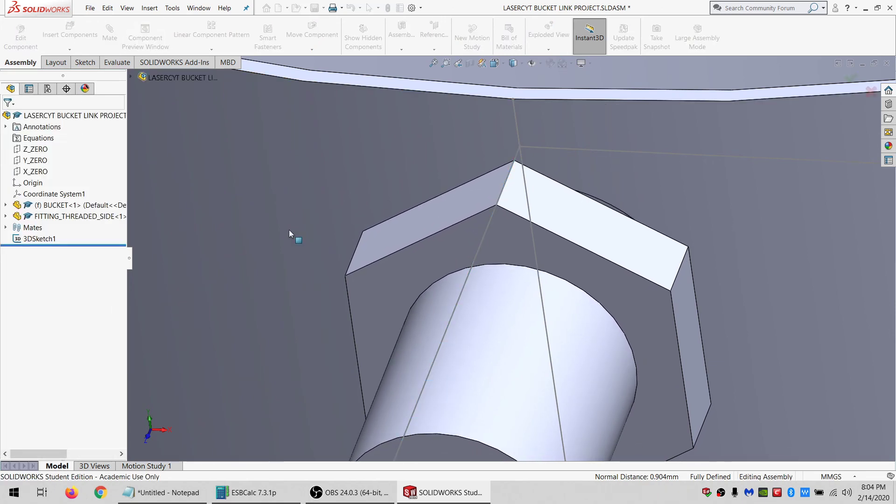
Hide the 3D sketch and save the assembly.
scroll(296, 233, "up", 5)
key("f")
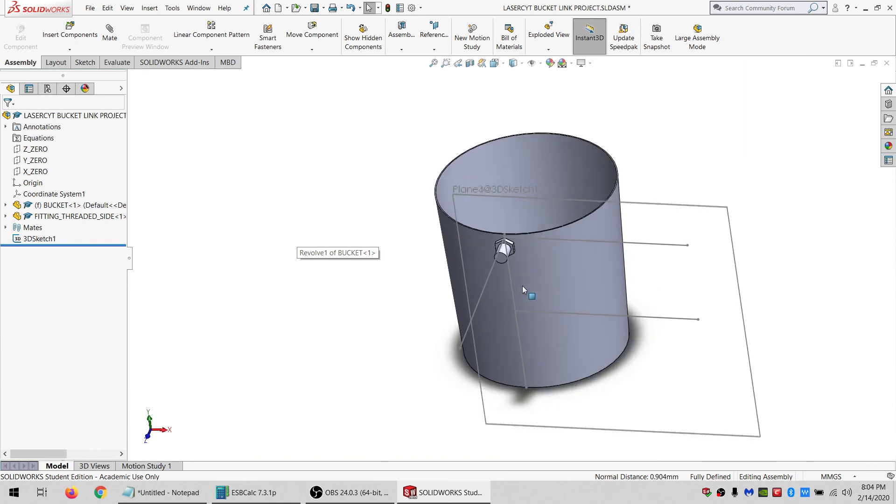
left_click(34, 242)
left_click(45, 230)
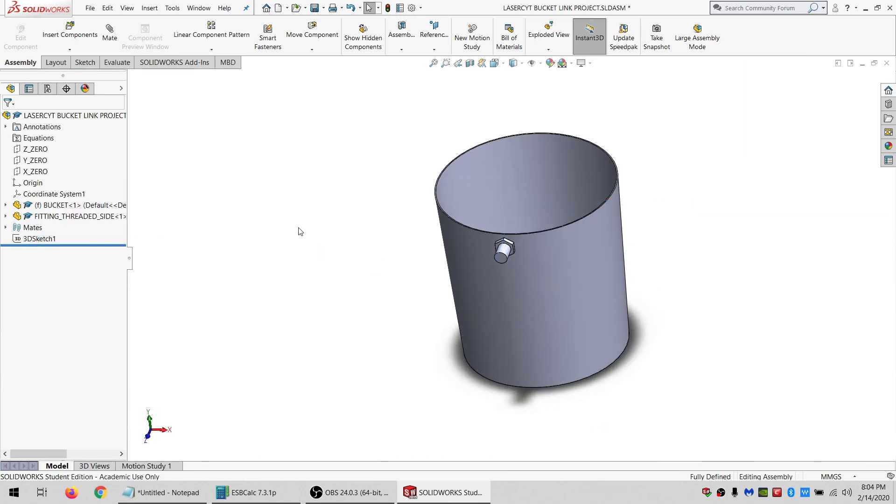
scroll(536, 220, "down", 3)
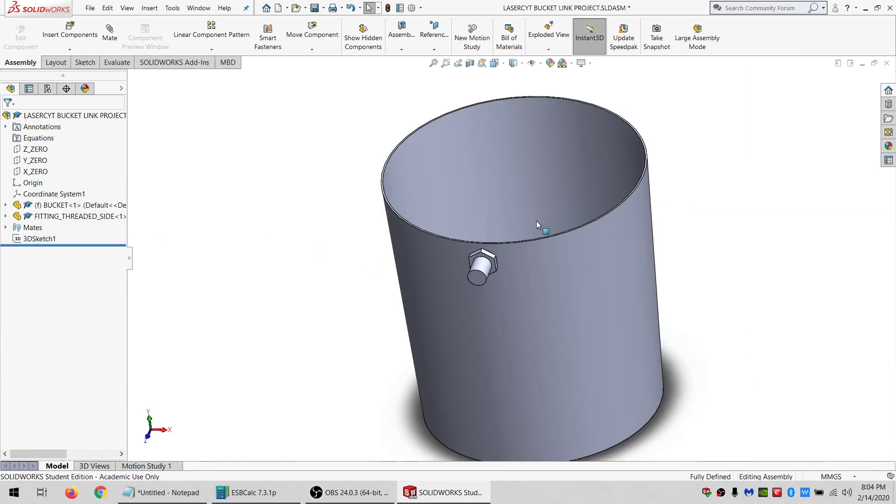
left_click(315, 6)
Insert a new blank part into the assembly.
scroll(536, 247, "down", 2)
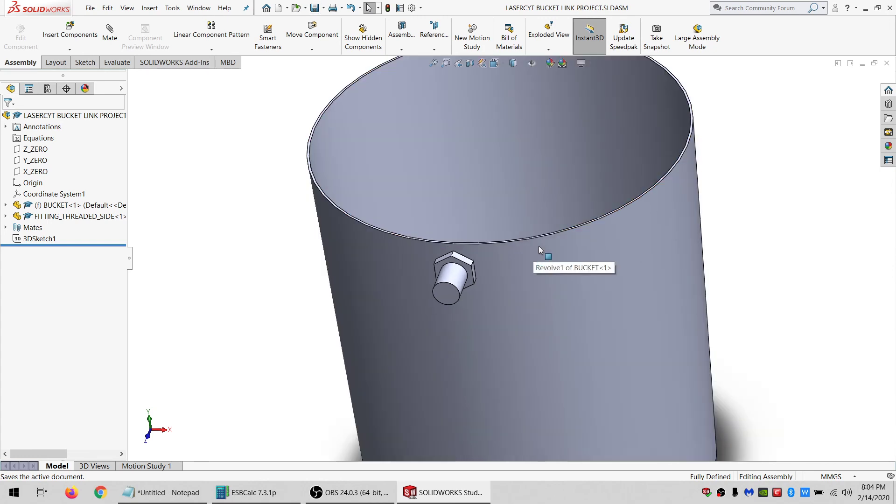
middle_click_drag(539, 245, 465, 193)
scroll(492, 238, "down", 4)
middle_click(493, 238)
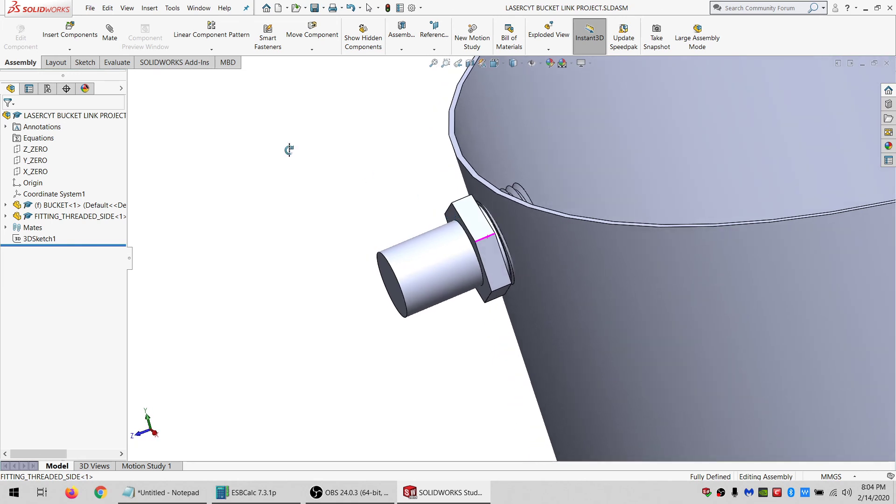
middle_click_drag(211, 130, 236, 136)
left_click(61, 50)
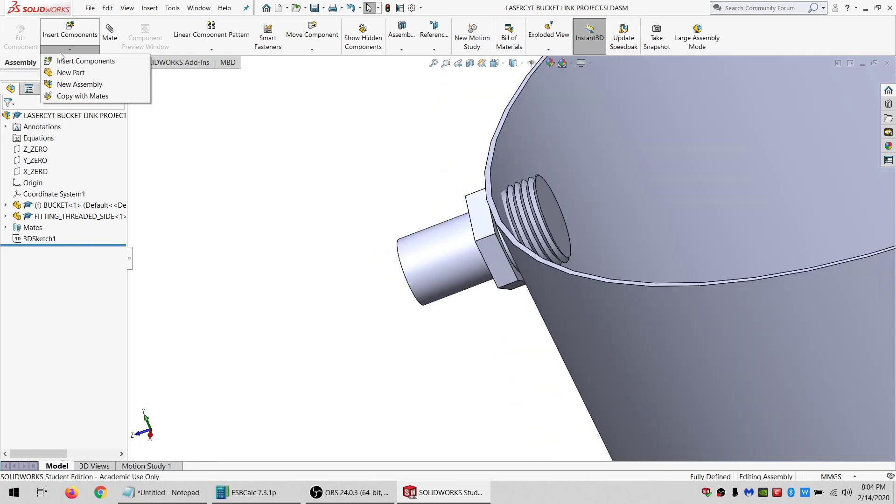
left_click(69, 72)
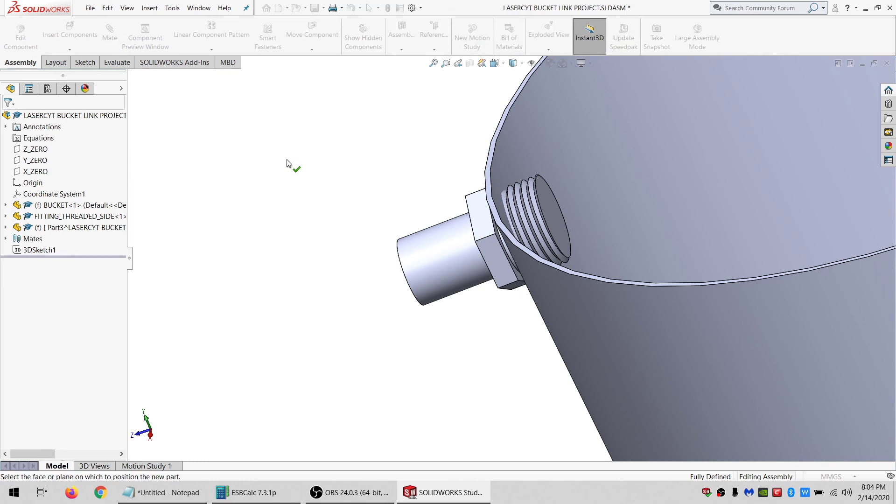
left_click(57, 228)
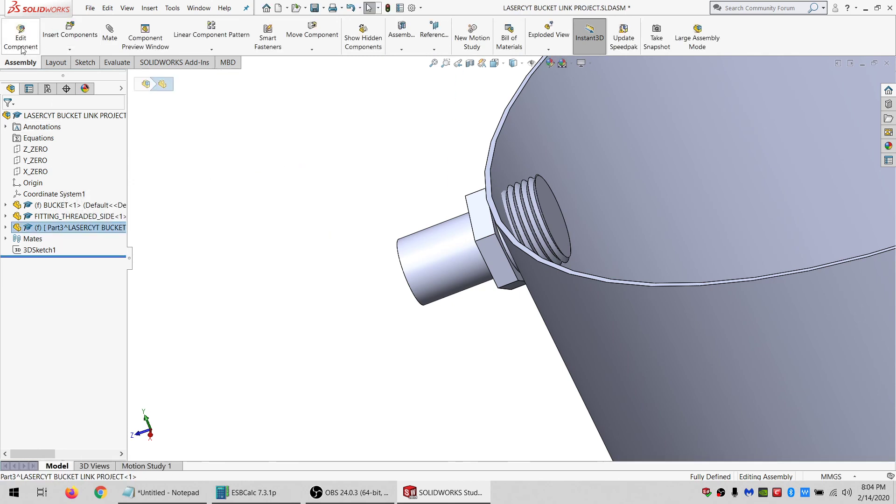
Mate the new part's origin coincident with the assembly origin.
right_click(47, 228)
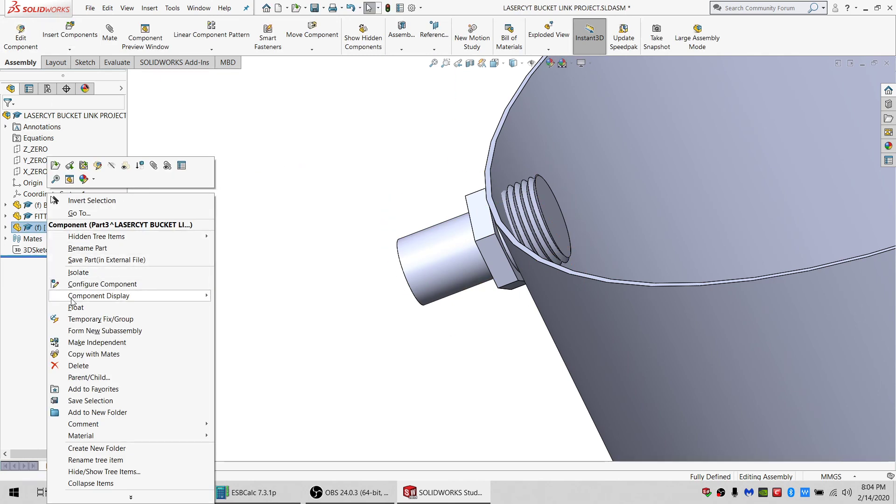
left_click(10, 267)
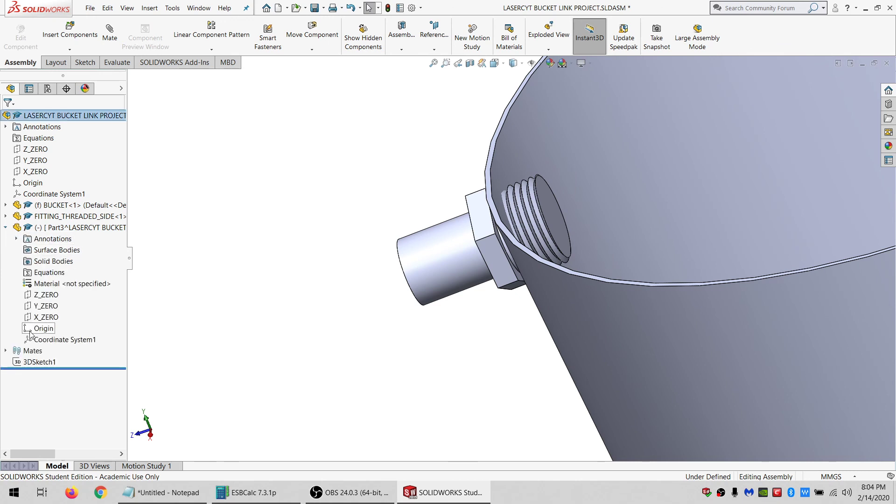
left_click(37, 329)
left_click(32, 182, "ctrl")
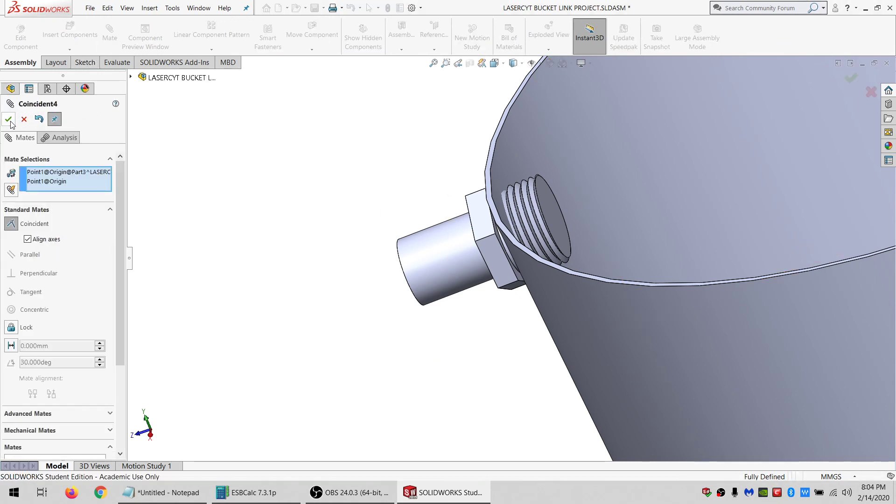
left_click(9, 119)
left_click(8, 119)
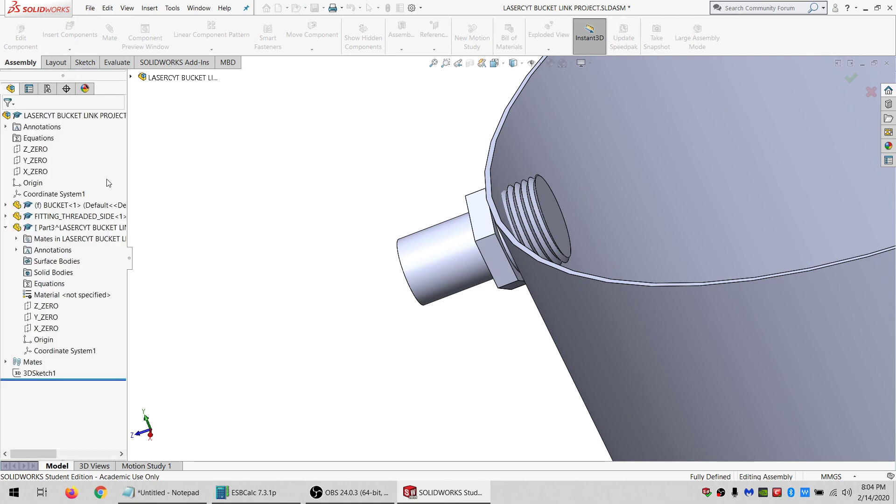
Edit the new part and start a sketch on the fitting's flange face that sits against the bucket wall.
left_click(55, 228)
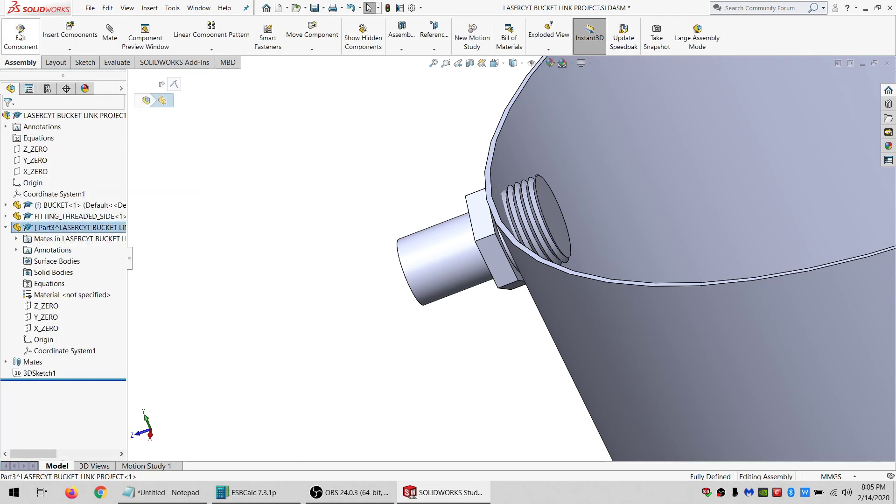
left_click(20, 36)
scroll(501, 279, "down", 3)
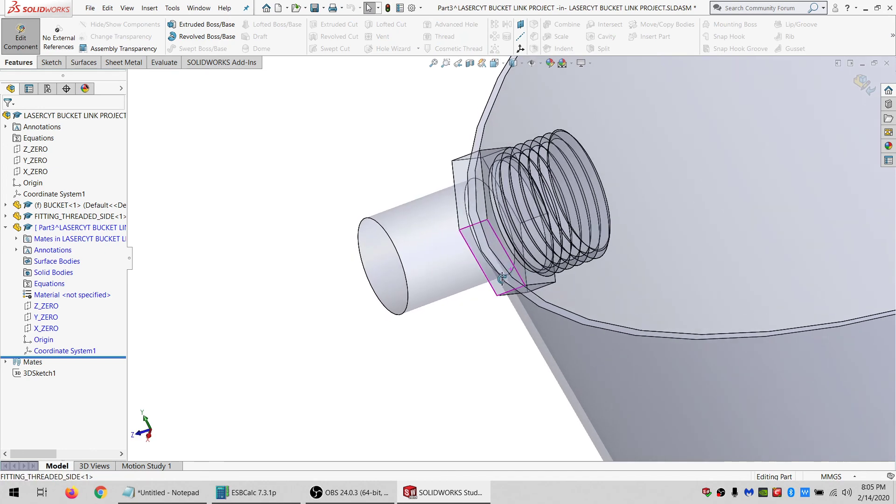
left_click(493, 294)
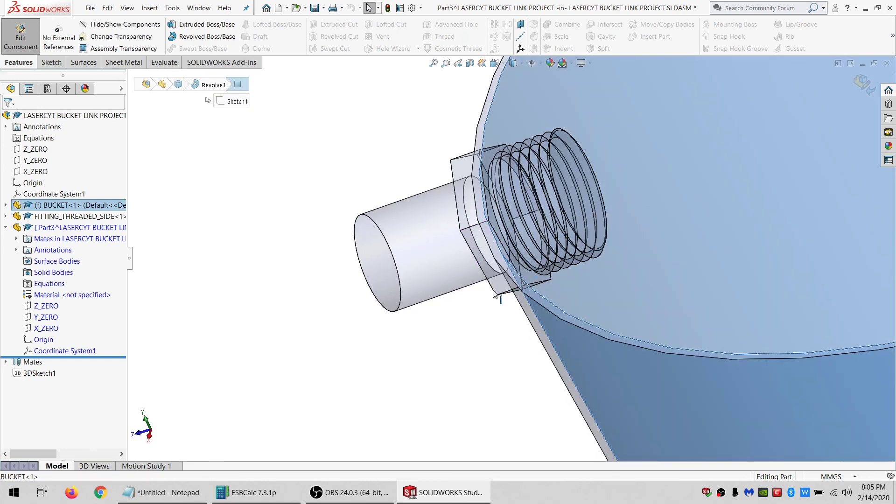
middle_click_drag(493, 294, 517, 290)
left_click(526, 282)
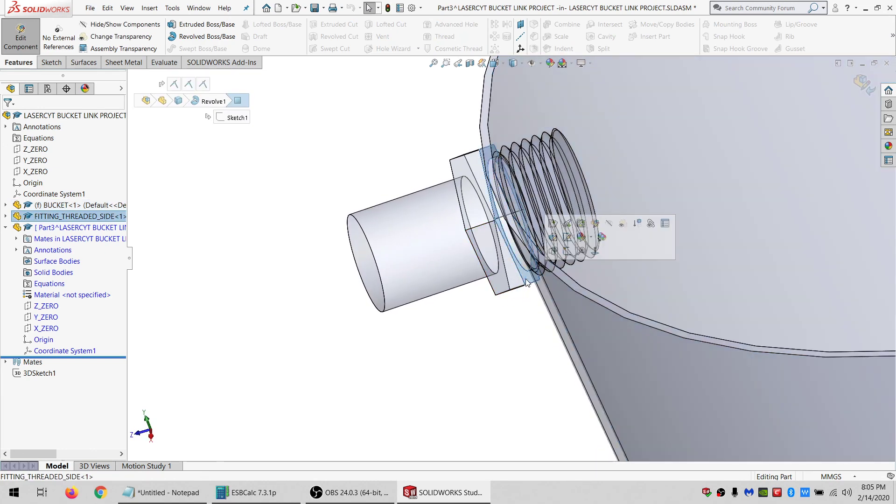
left_click(51, 63)
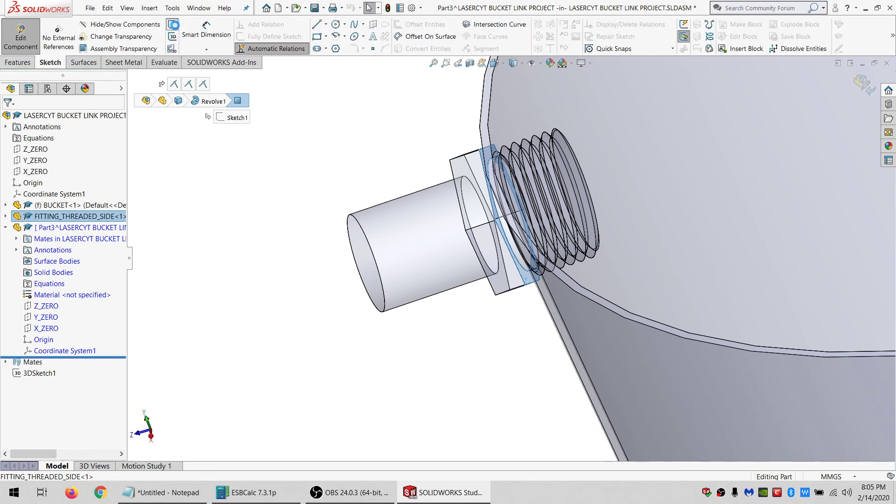
left_click(173, 25)
Sketch a circle on the flange face and make it concentric with the fitting's cylindrical edge.
left_click(336, 25)
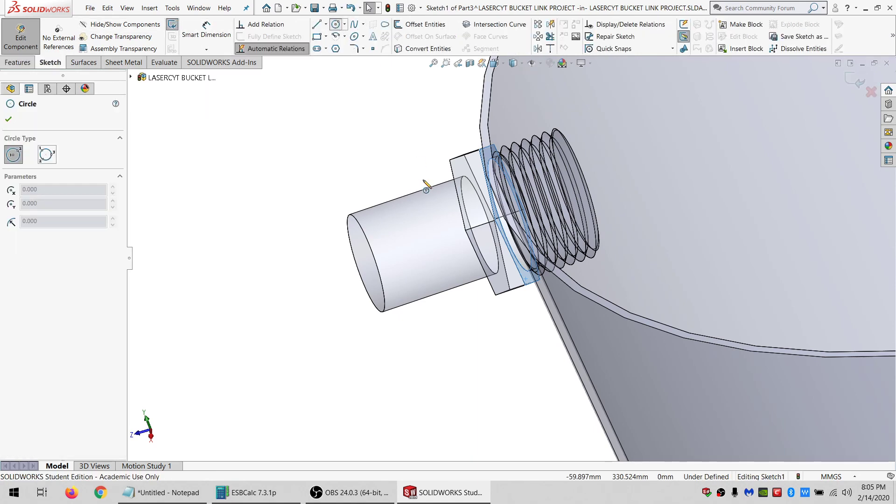
left_click(415, 147)
left_click(415, 193)
key("Escape")
left_click(355, 259, "ctrl")
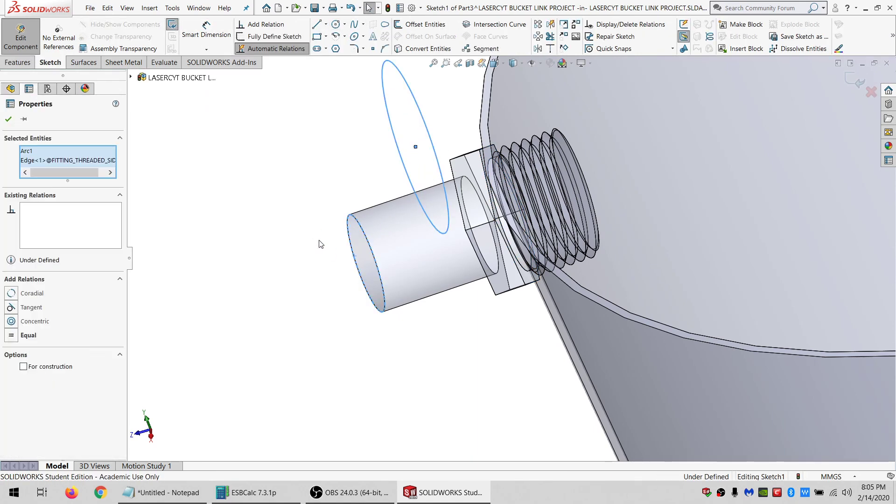
left_click(75, 322)
Constrain the circle to the bucket's hole edge so the sketch becomes fully defined.
middle_click_drag(500, 250, 545, 217)
scroll(460, 161, "down", 3)
middle_click_drag(468, 181, 418, 179)
key("Escape")
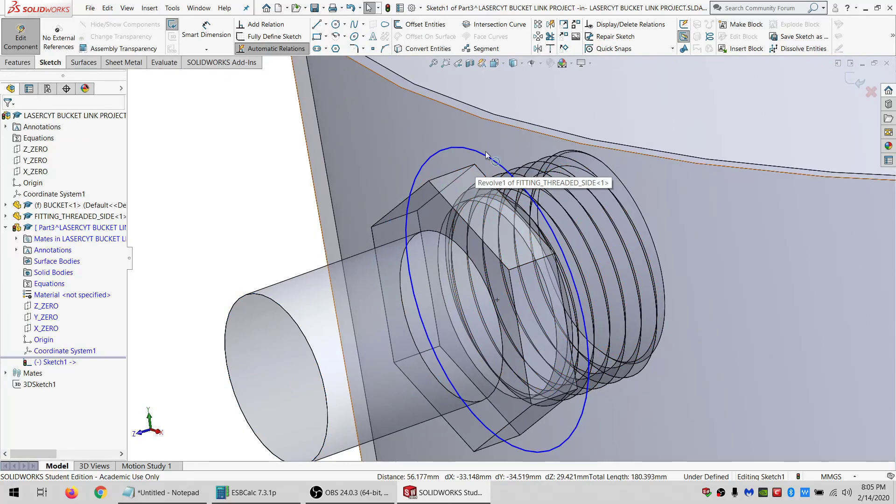
left_click(490, 159)
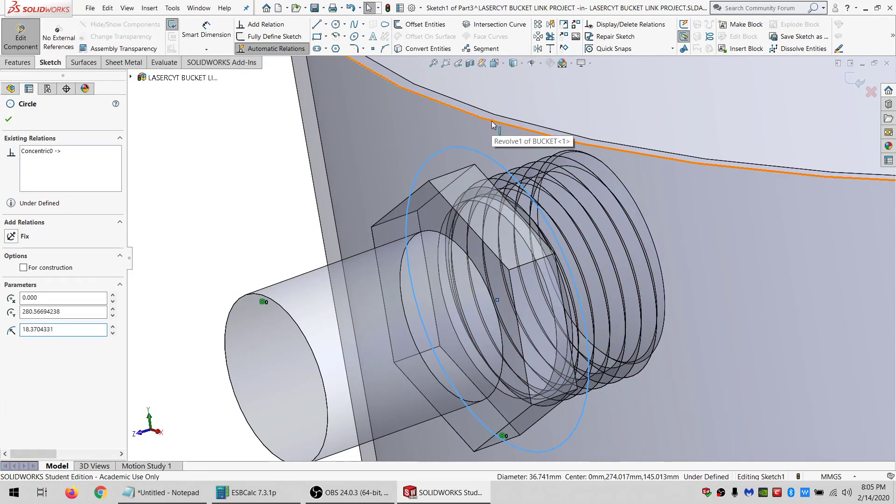
left_click(491, 120, "ctrl")
left_click(11, 283)
left_click(237, 209)
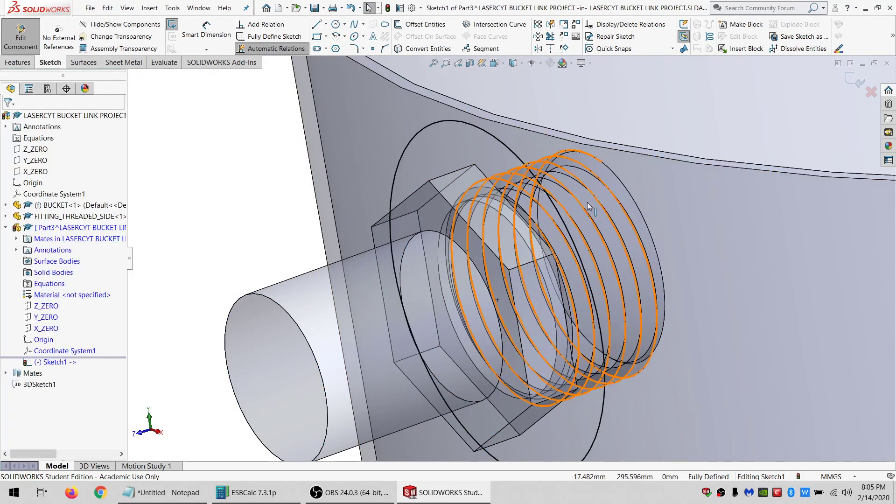
Extrude the circle Up To Surface, ending at the fitting's face against the bucket wall.
scroll(586, 203, "up", 6)
scroll(540, 287, "down", 2)
middle_click_drag(526, 285, 492, 299)
left_click(20, 64)
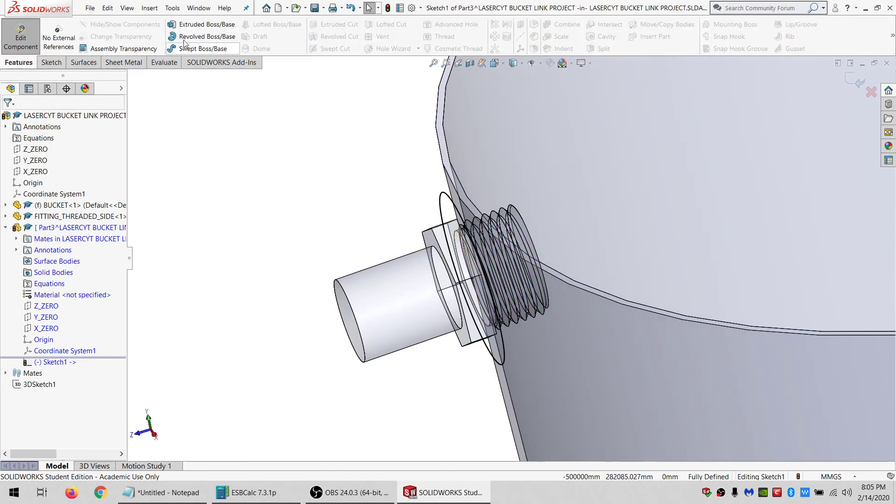
left_click(201, 25)
left_click(46, 185)
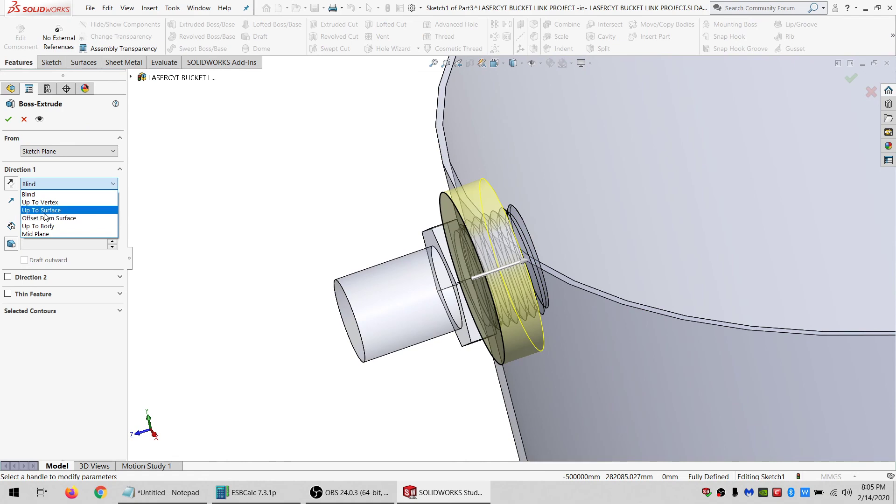
left_click(47, 211)
mouse_move(518, 221)
middle_mouse_down()
mouse_move(482, 242)
mouse_move(520, 229)
middle_mouse_up()
left_click(540, 211)
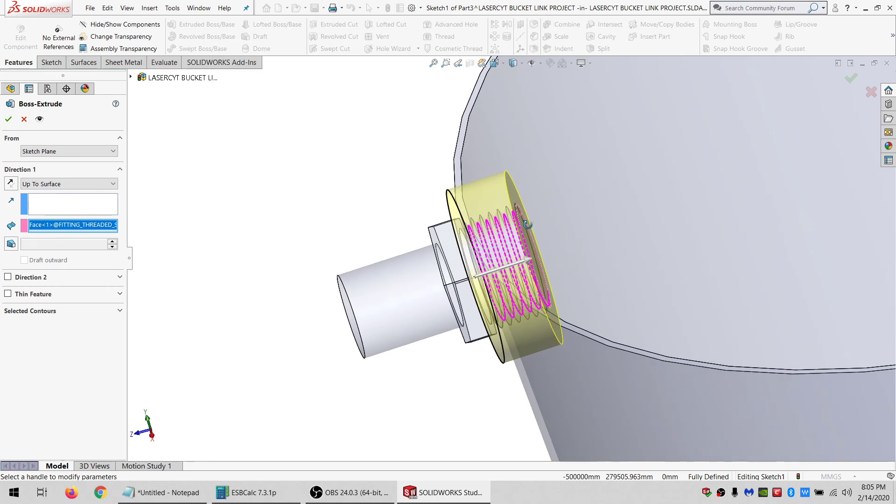
left_click(8, 120)
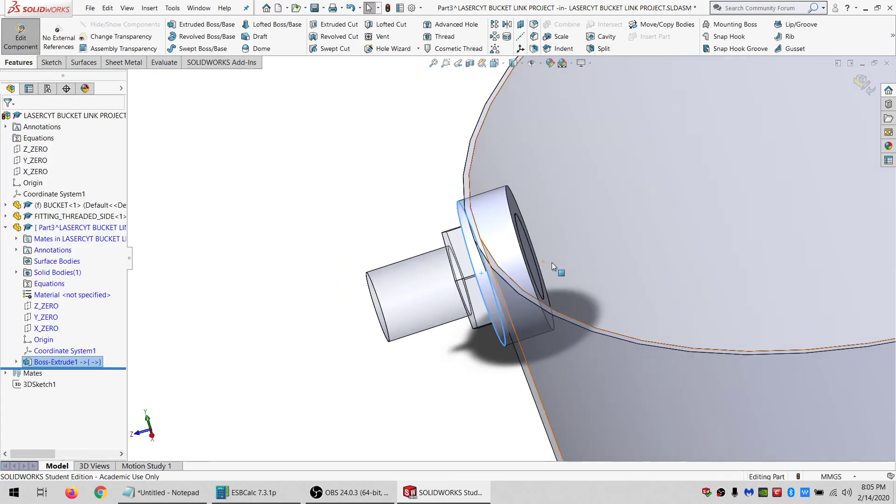
Open the new part in its own window to inspect the extruded disc, and return to the assembly.
middle_click_drag(513, 265, 533, 252)
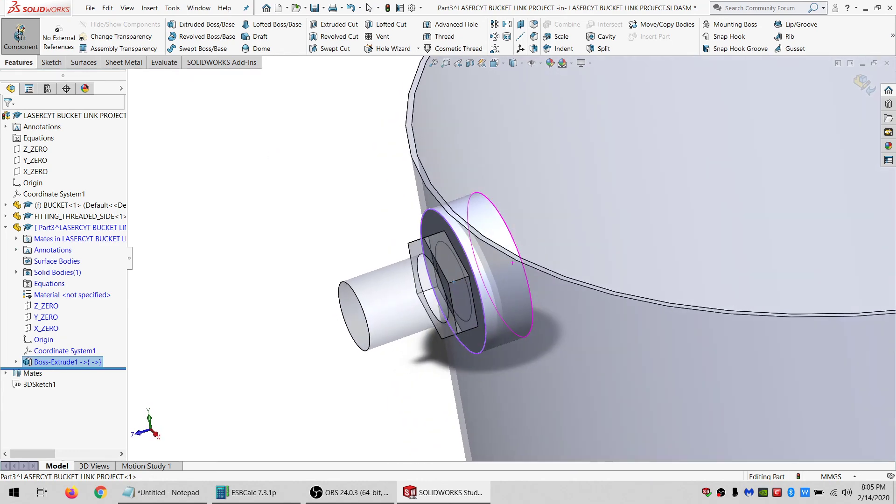
left_click(21, 35)
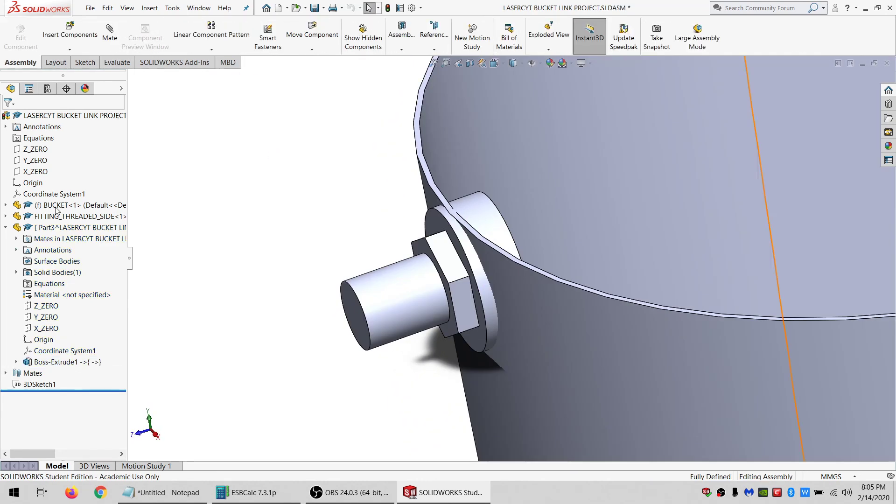
left_click(70, 227)
left_click(171, 200)
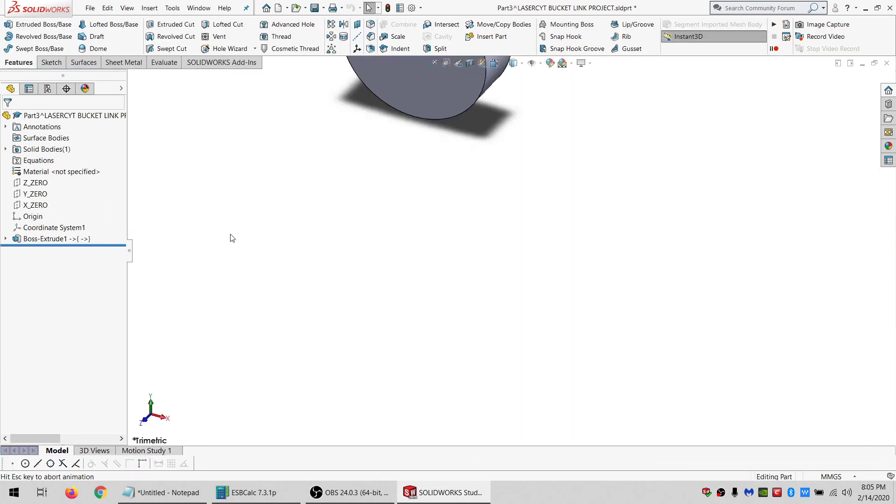
middle_click_drag(230, 238, 551, 204)
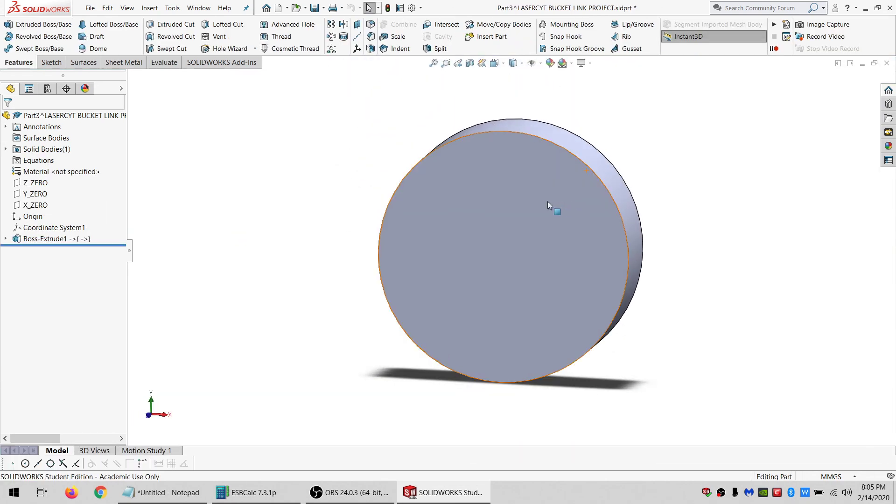
left_click(886, 63)
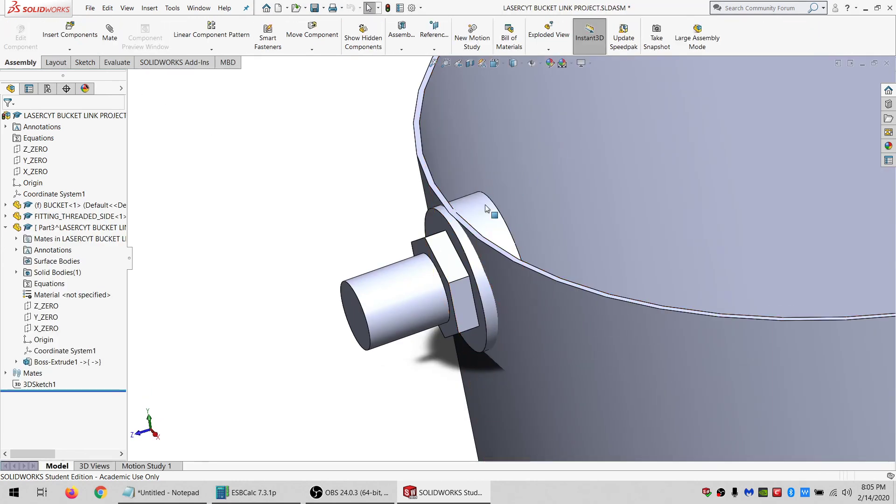
Edit the new part and cut a Cavity using the bucket as design component, keeping all bodies.
left_click(485, 208)
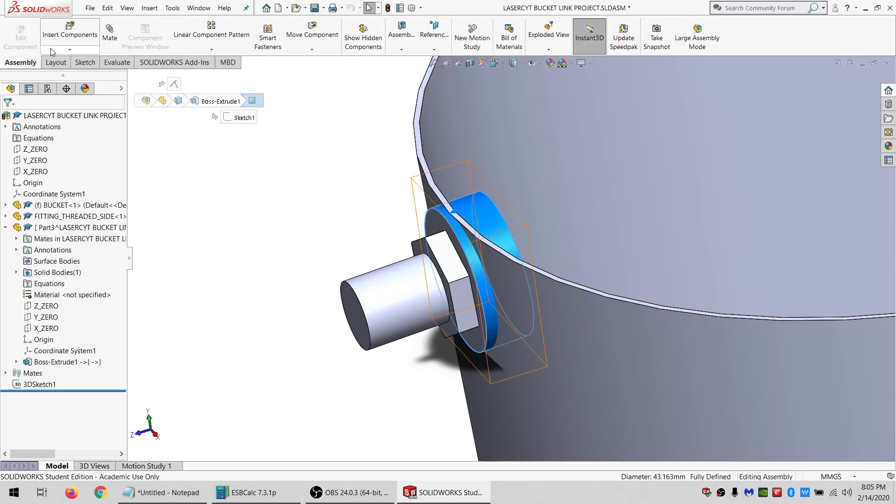
left_click(20, 38)
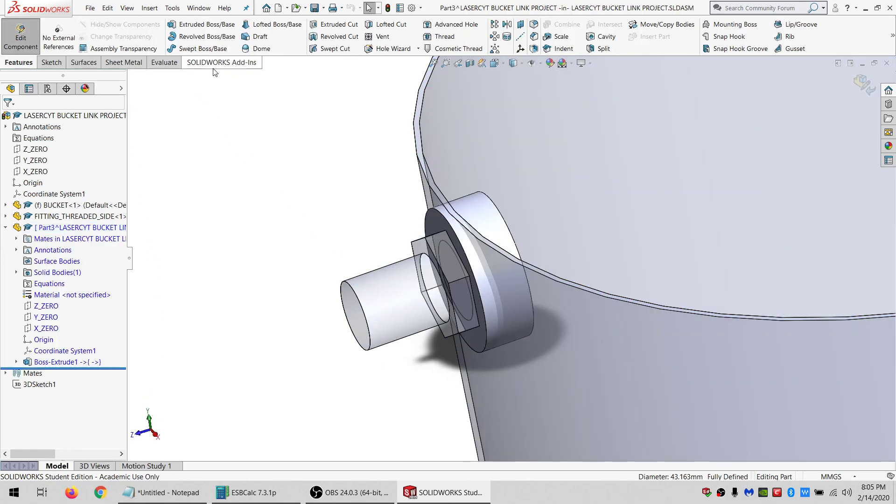
left_click(602, 39)
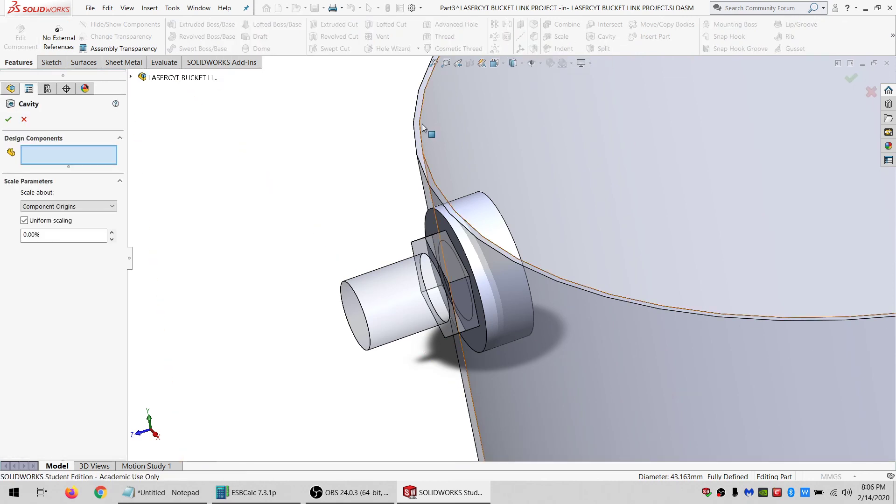
left_click(460, 128)
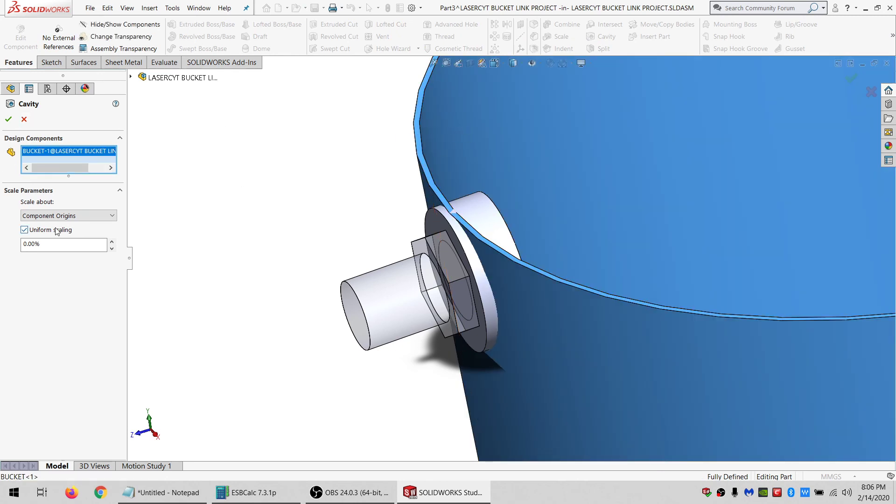
left_click(8, 120)
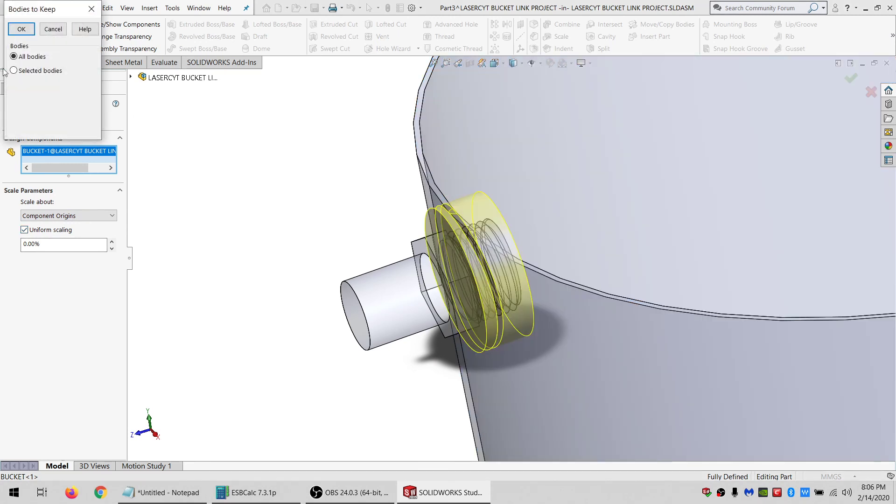
left_click(21, 29)
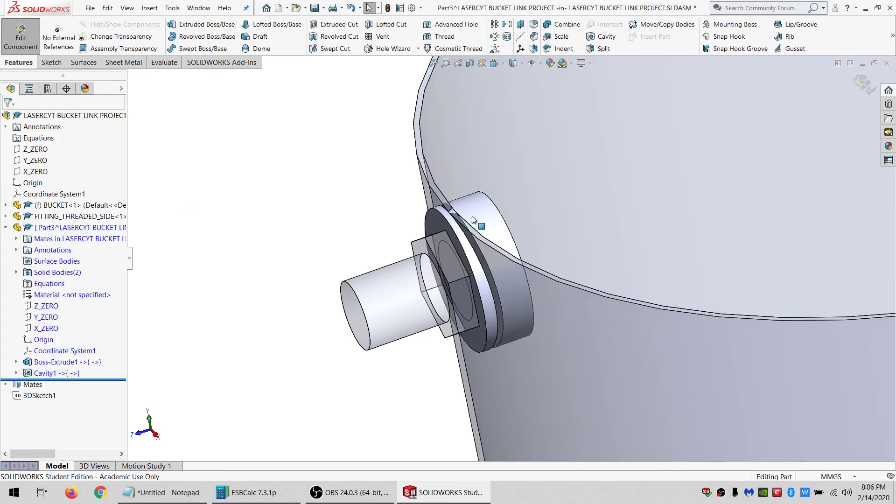
Stop editing in context and open the new part in its own window.
left_click(20, 32)
left_click(471, 214)
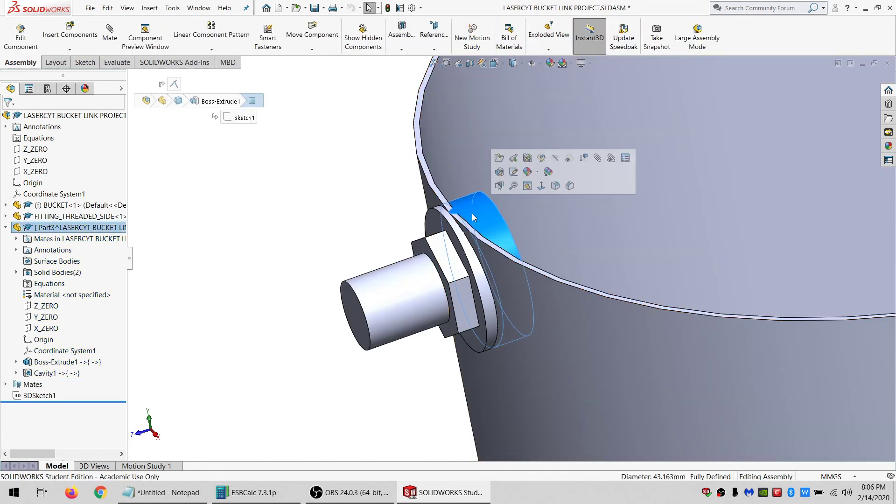
left_click(499, 158)
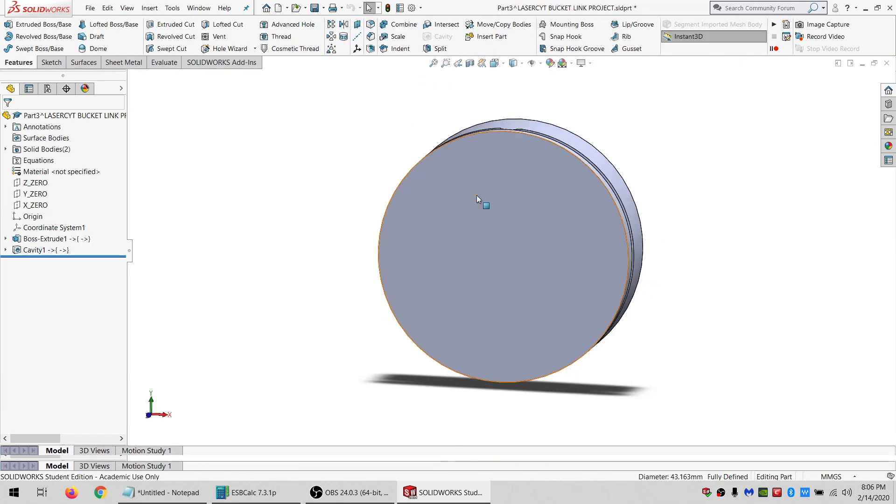
middle_click_drag(503, 168, 416, 163)
scroll(575, 215, "down", 5)
middle_click_drag(577, 217, 616, 163)
middle_click_drag(548, 231, 508, 192)
left_click(502, 182)
left_click(52, 62)
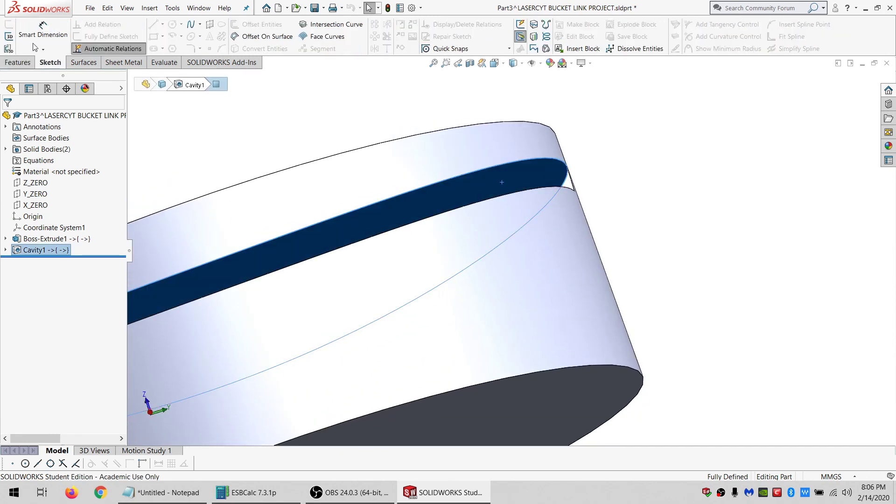
Examine the cavity edges where the bucket wall cut through the disc.
middle_click_drag(271, 156, 374, 265)
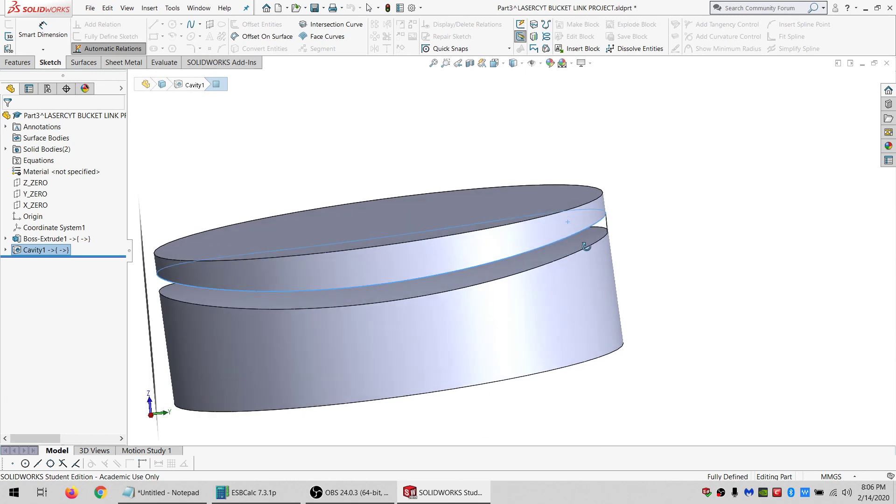
middle_click_drag(626, 247, 610, 252)
scroll(576, 249, "down", 5)
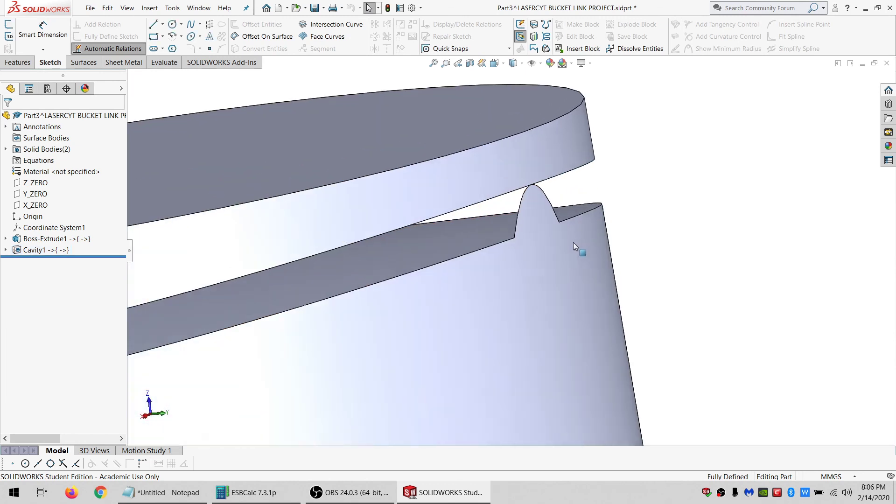
middle_click_drag(517, 235, 550, 222)
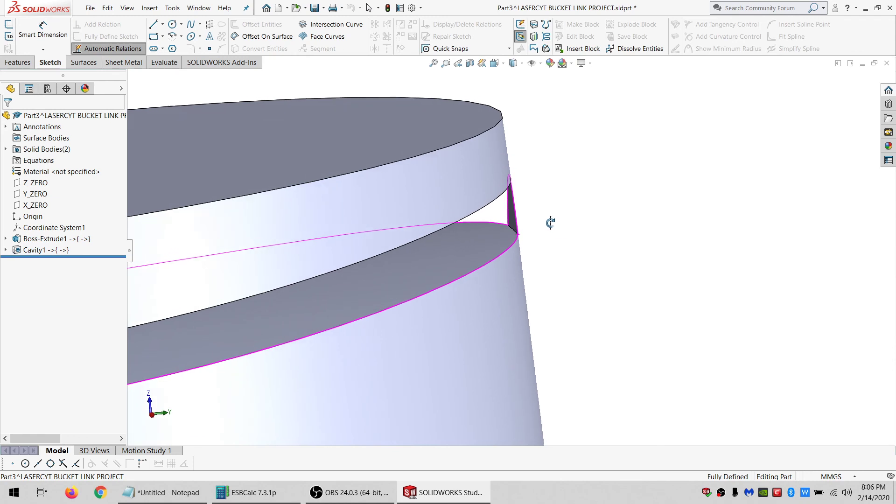
scroll(460, 253, "up", 3)
scroll(460, 253, "up", 5)
scroll(433, 263, "up", 1)
mouse_move(433, 264)
middle_mouse_down()
mouse_move(432, 242)
mouse_move(430, 254)
middle_mouse_up()
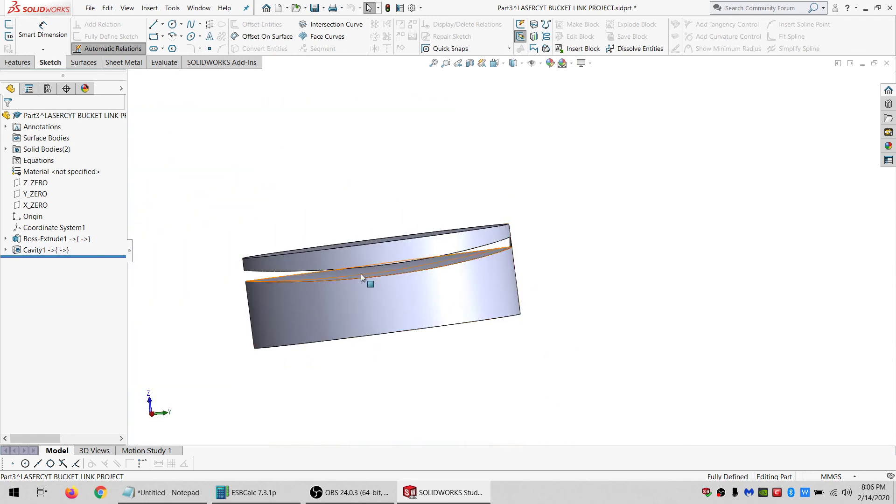
scroll(514, 247, "down", 6)
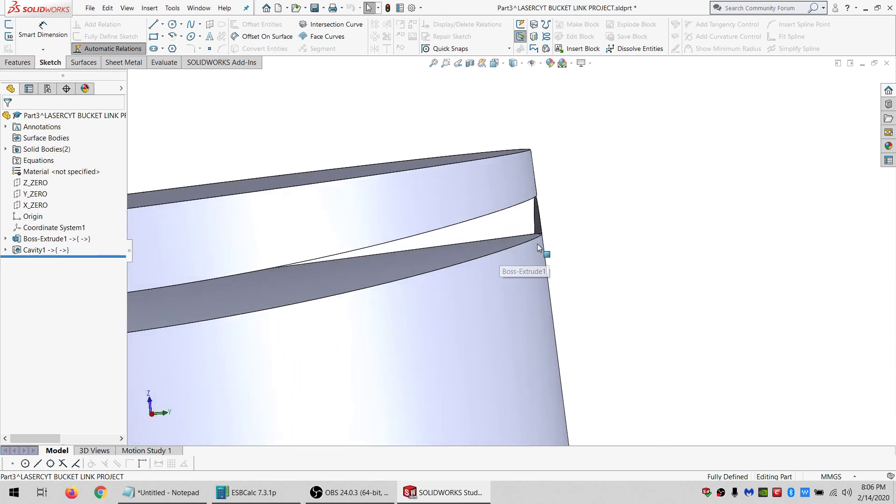
middle_click_drag(533, 241, 508, 254)
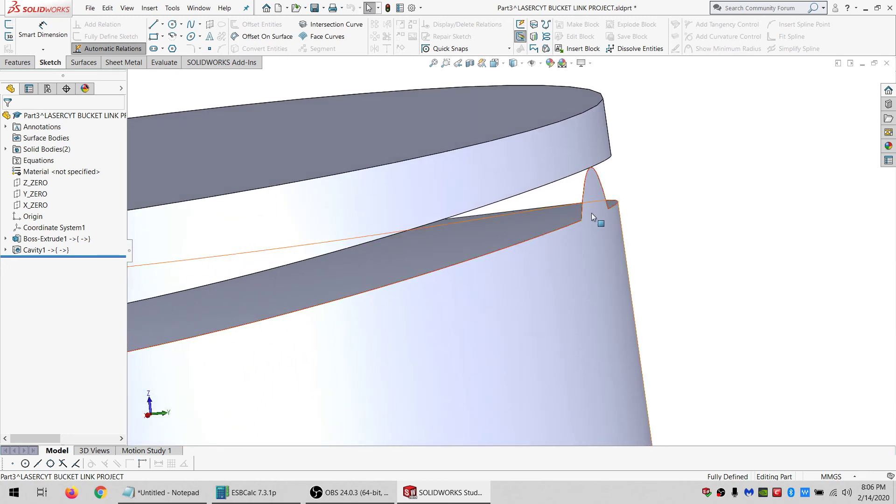
scroll(591, 215, "down", 2)
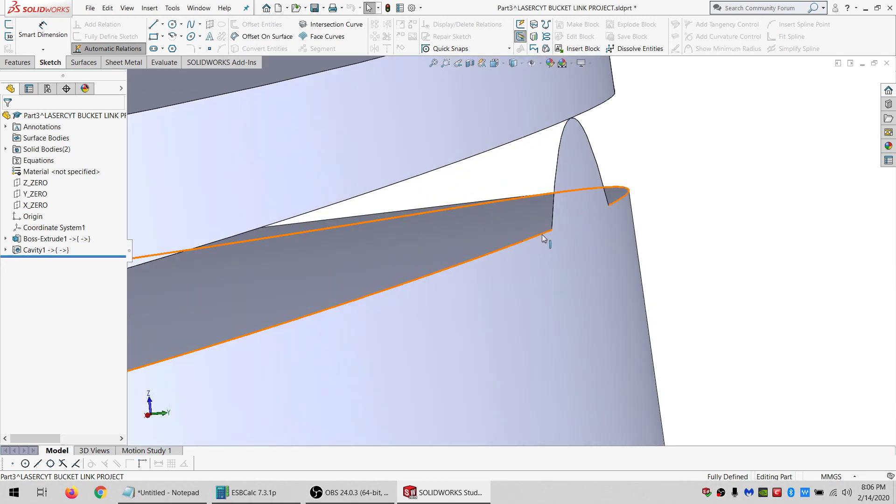
Start a 3D sketch and convert the cavity's lower curved edge into a sketch spline.
left_click(9, 36)
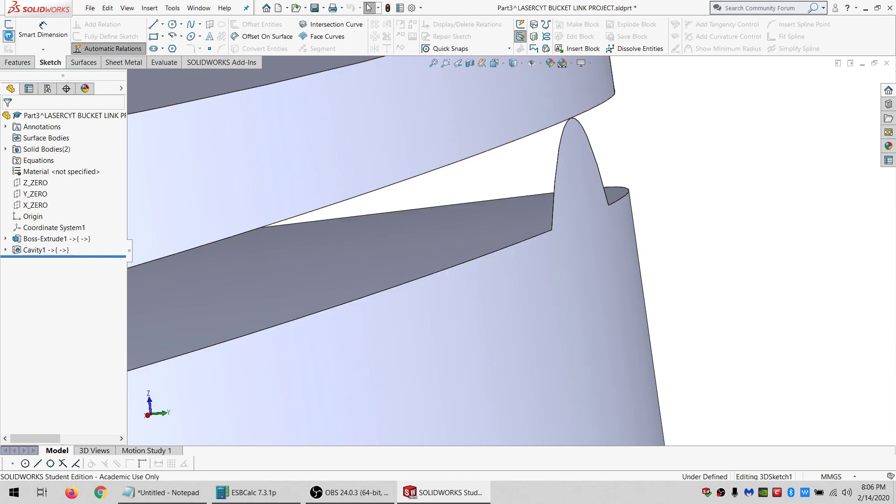
left_click(481, 259)
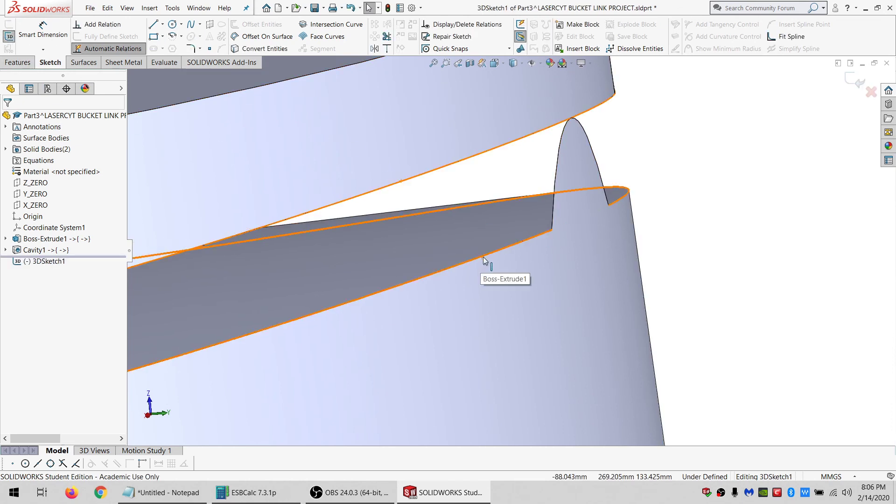
left_click(259, 49)
left_click(513, 246)
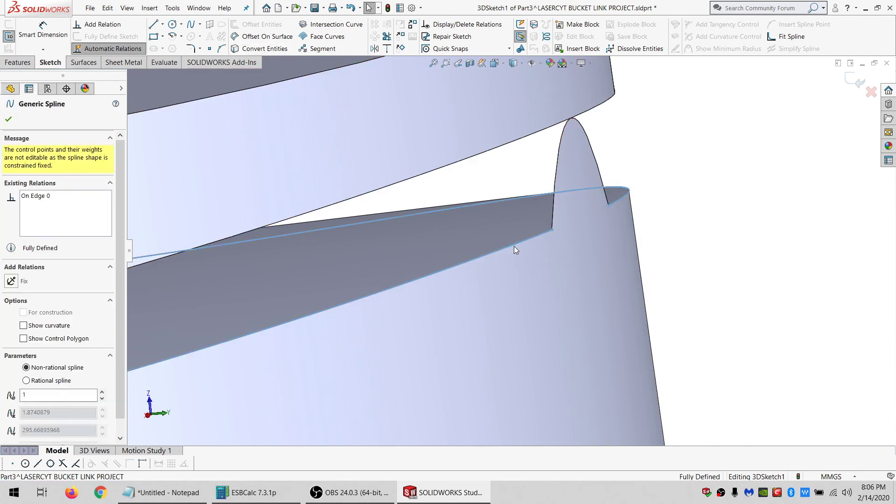
middle_click_drag(622, 245, 603, 236)
scroll(625, 230, "down", 5)
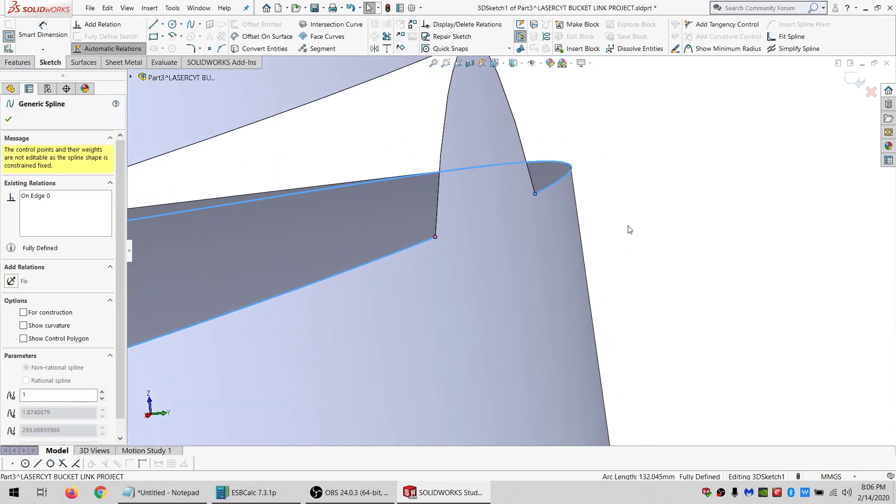
left_click(629, 232)
middle_click_drag(454, 228, 486, 236)
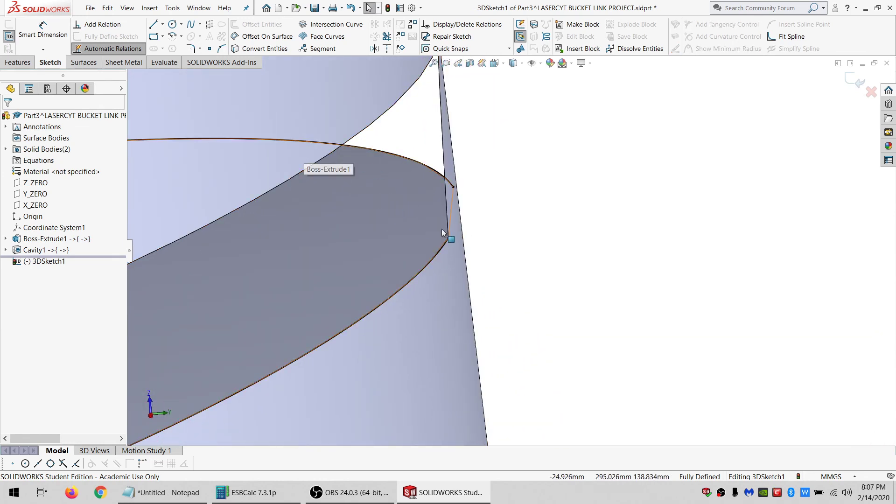
Exit the 3D sketch and delete it from the part's feature tree.
left_click(10, 37)
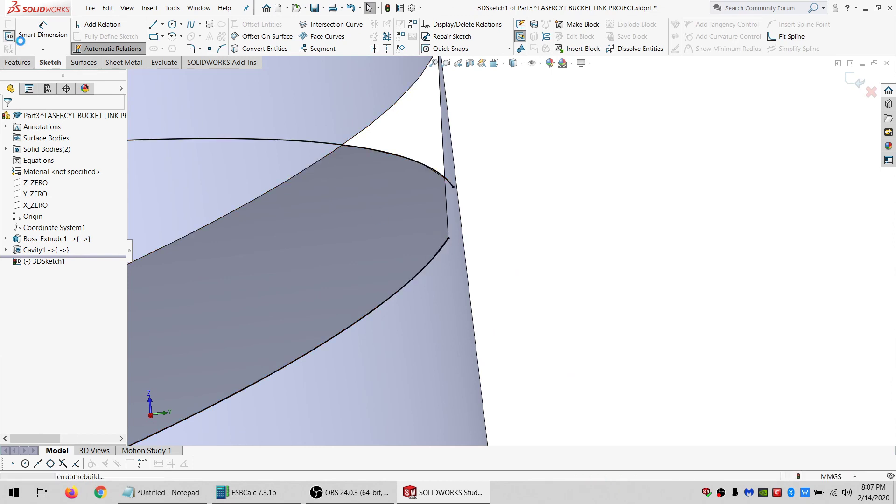
left_click(350, 232)
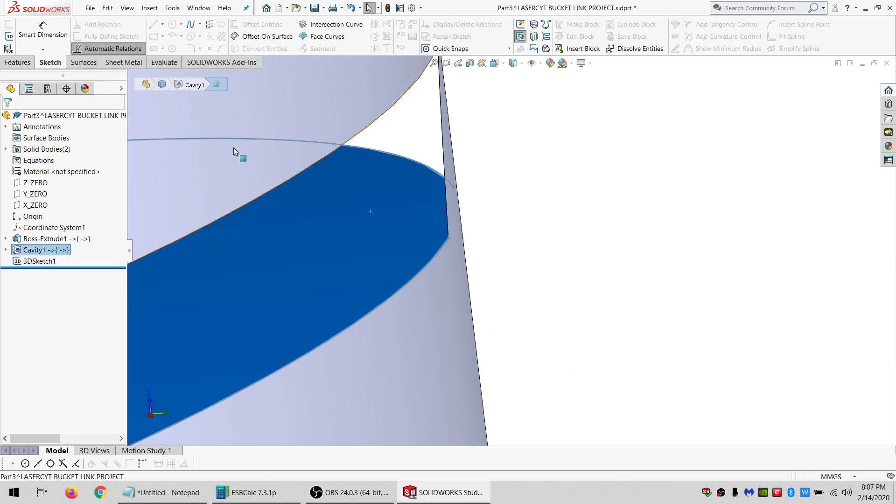
left_click(47, 263)
key("Delete")
key("Return")
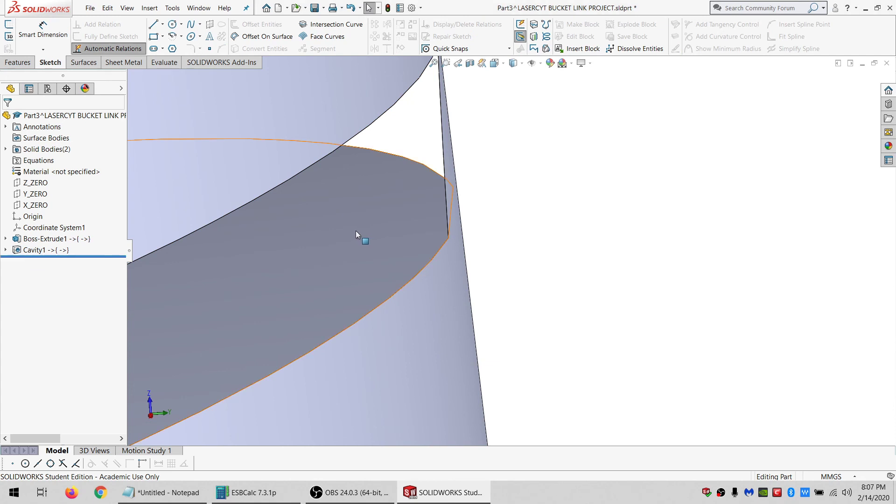
Create a 0 mm Offset Surface from the disc's cavity face and hide the solid bodies.
left_click(355, 231)
left_click(82, 62)
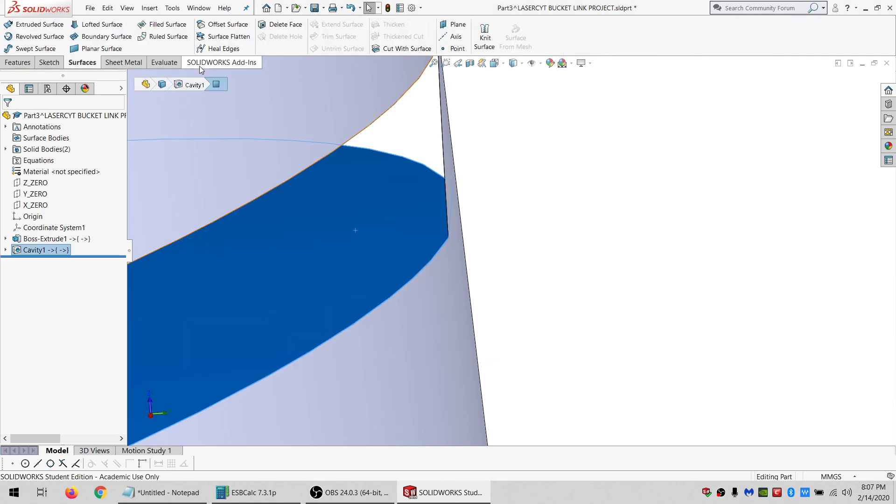
left_click(227, 25)
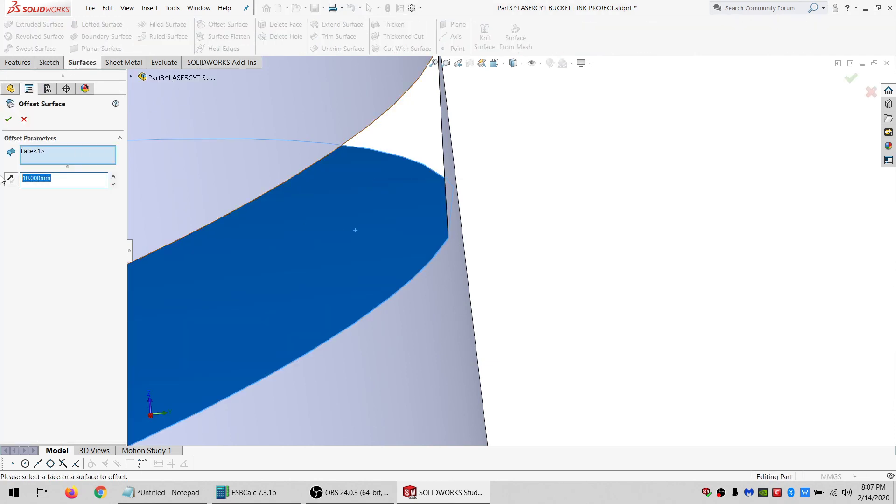
type("0")
key("Return")
key("Return")
left_click(50, 149)
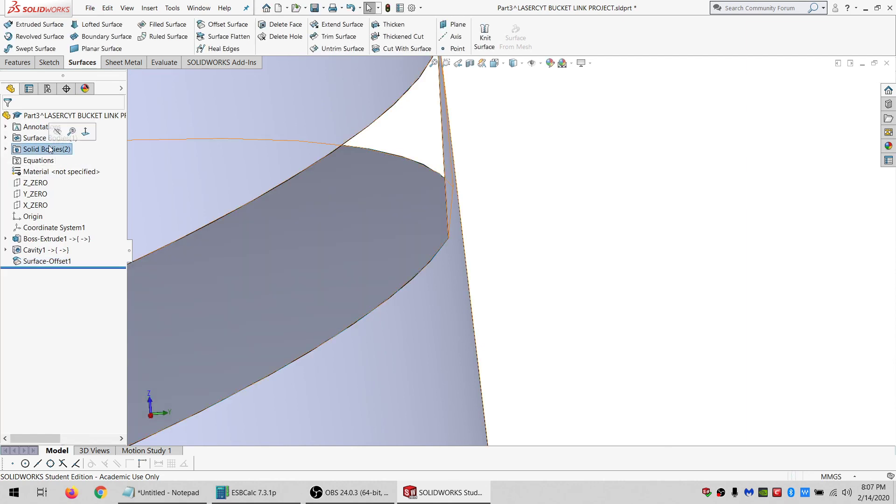
left_click(57, 131)
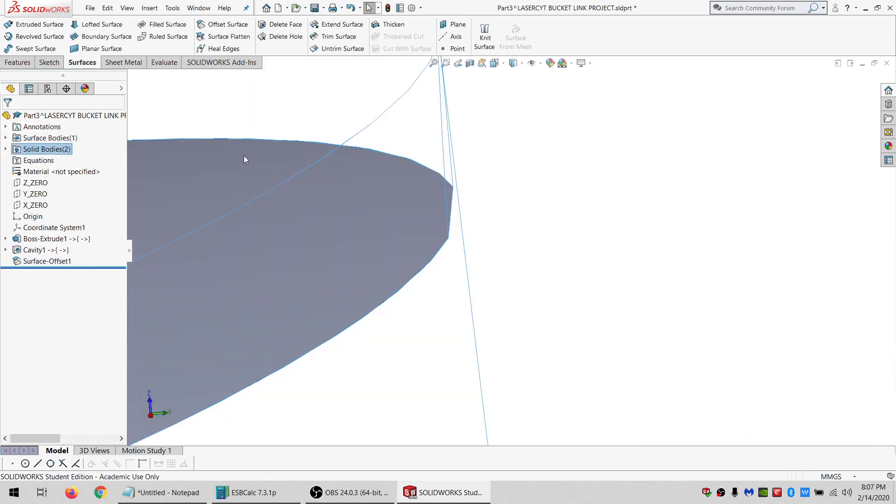
left_click(451, 220)
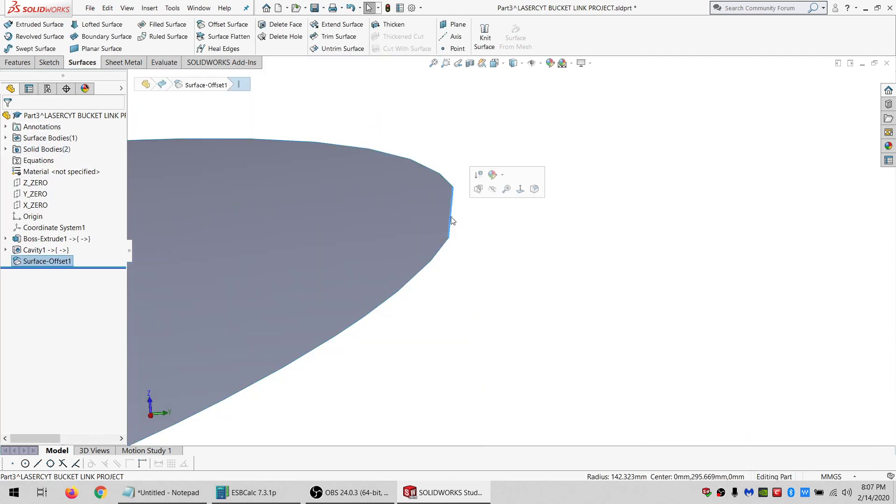
left_click(340, 48)
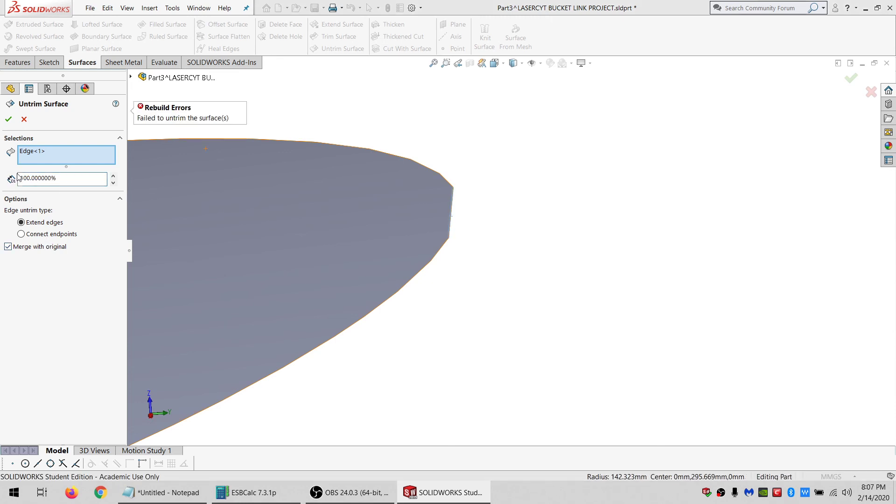
left_click(24, 119)
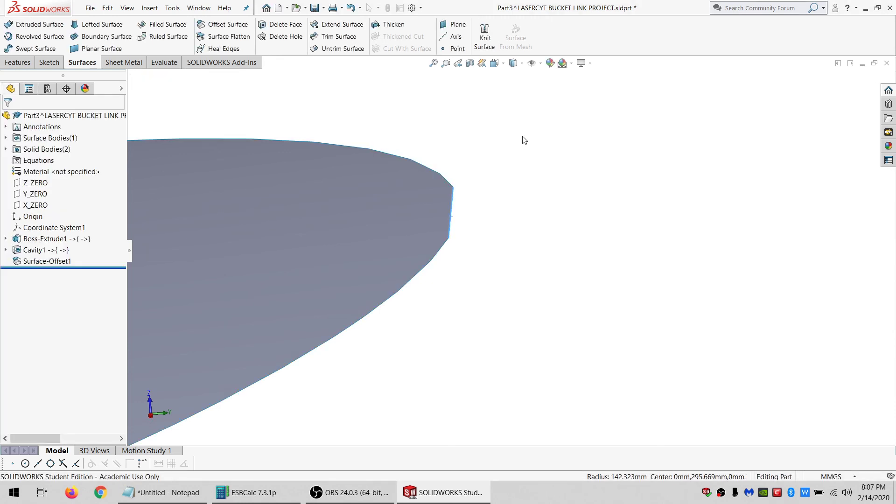
Extend the offset surface's short straight edge outward by 22 mm.
left_click(450, 199)
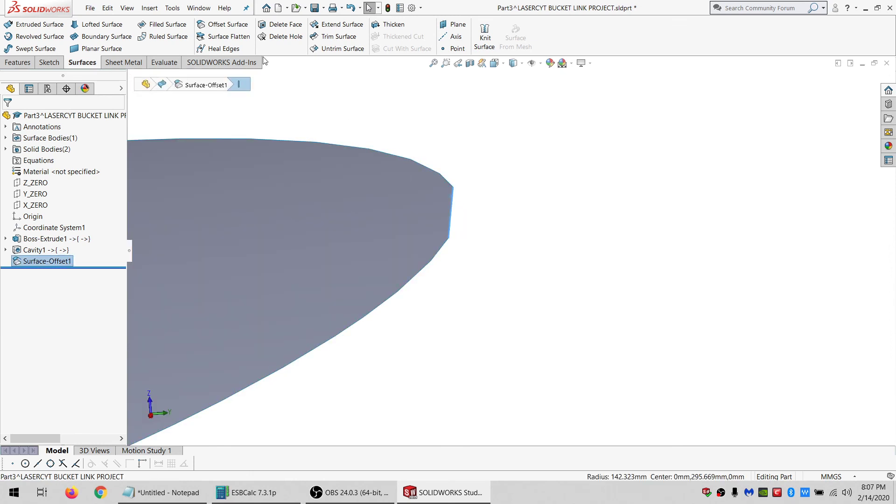
left_click(337, 24)
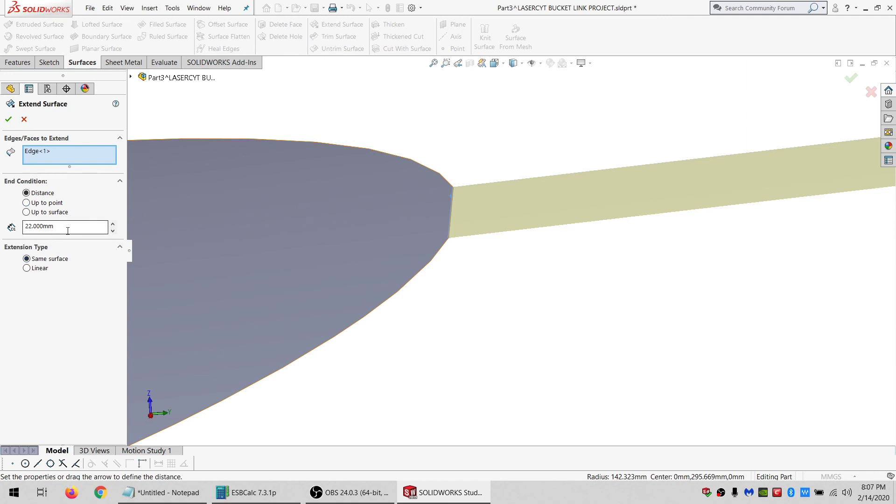
key("Return")
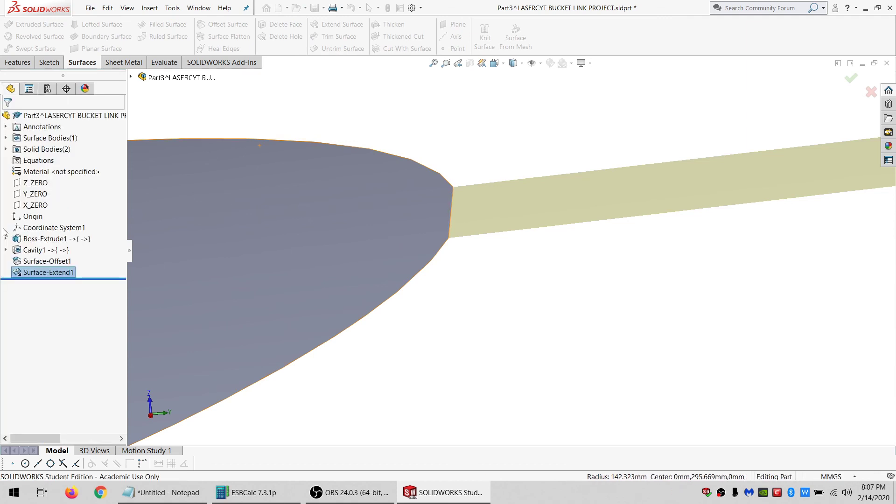
scroll(478, 243, "up", 3)
scroll(404, 233, "down", 1)
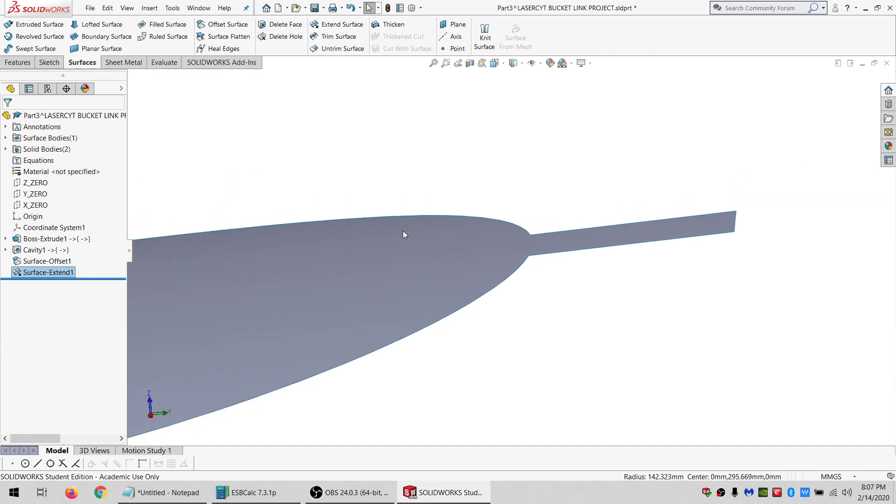
Show the solid bodies and Split the cavity body with the extended surface, keeping both resulting bodies.
left_click(47, 149)
left_click(90, 132)
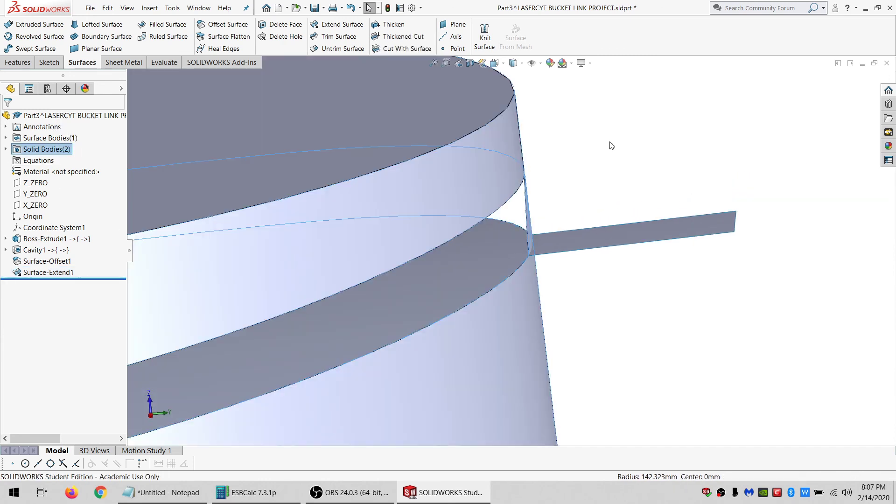
left_click(592, 236)
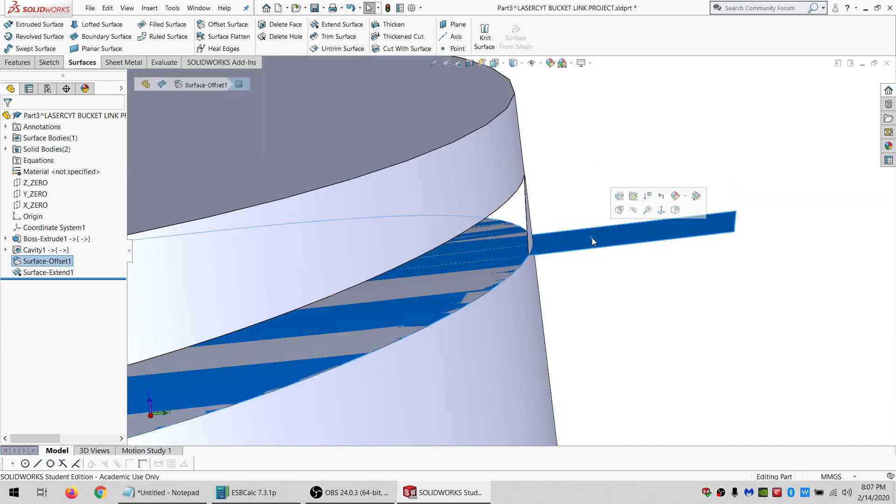
left_click(18, 62)
left_click(440, 49)
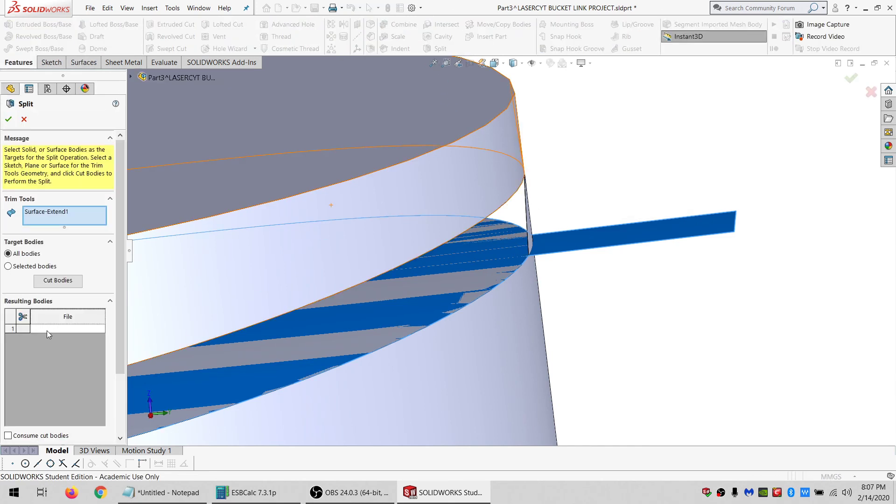
left_click(34, 267)
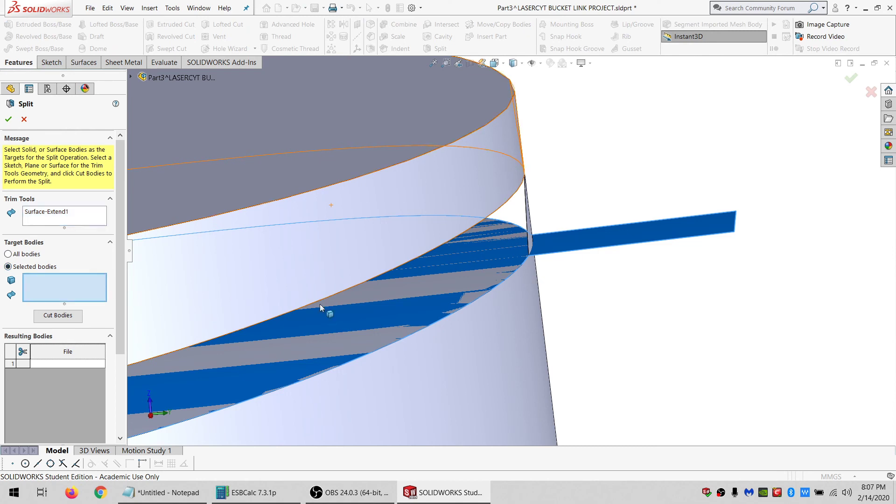
left_click(484, 345)
left_click(58, 316)
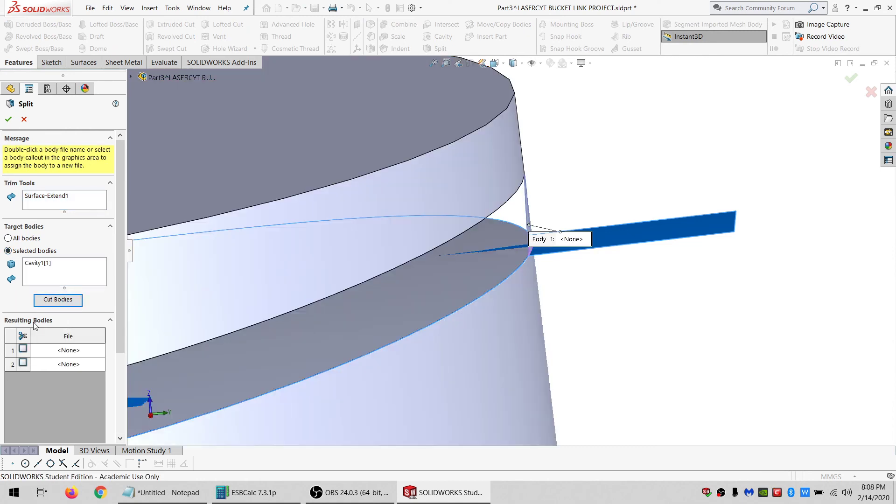
left_click(22, 334)
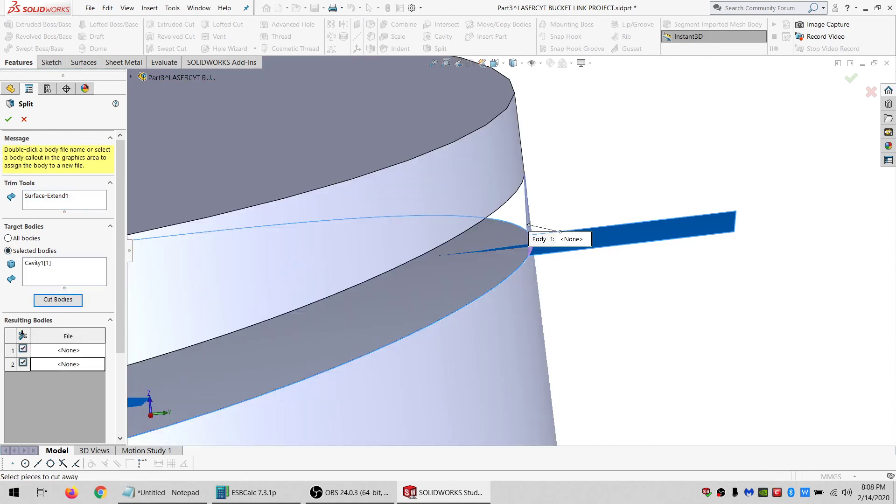
left_click(9, 119)
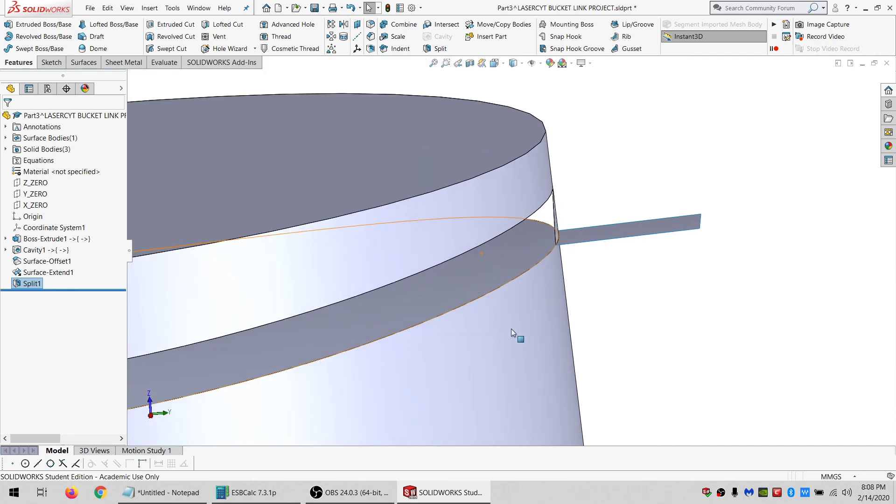
Delete the unwanted split body Split1[1] from the part.
left_click(558, 231)
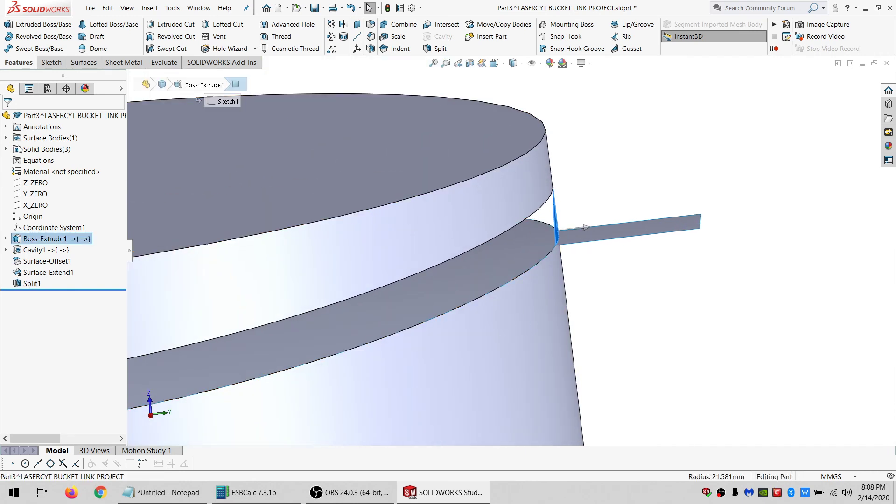
double_click(19, 149)
left_click(45, 161)
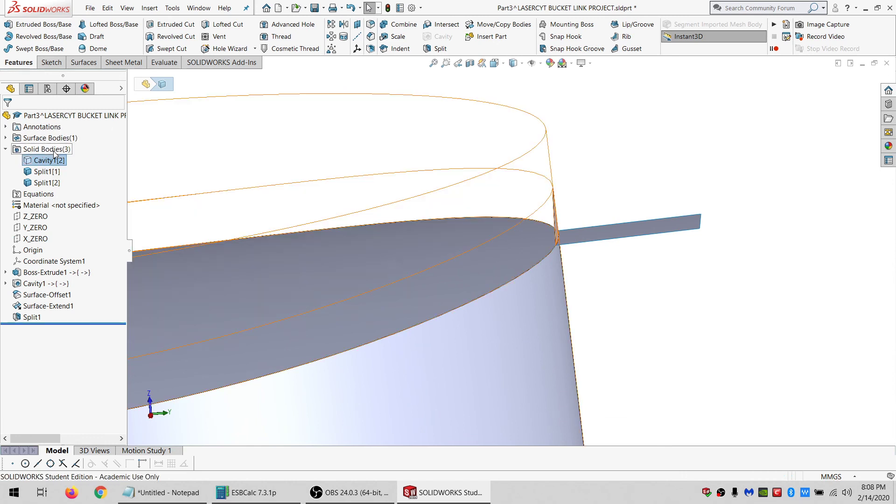
left_click(51, 183)
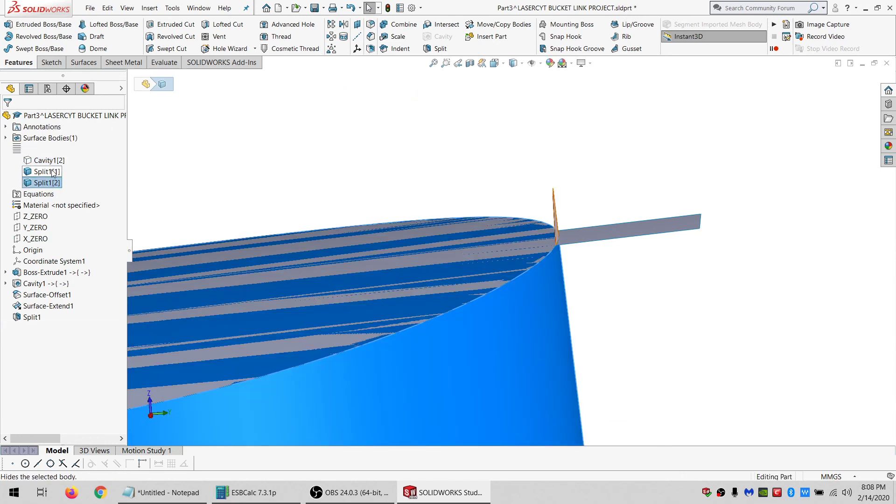
left_click(47, 172)
key("Delete")
key("Return")
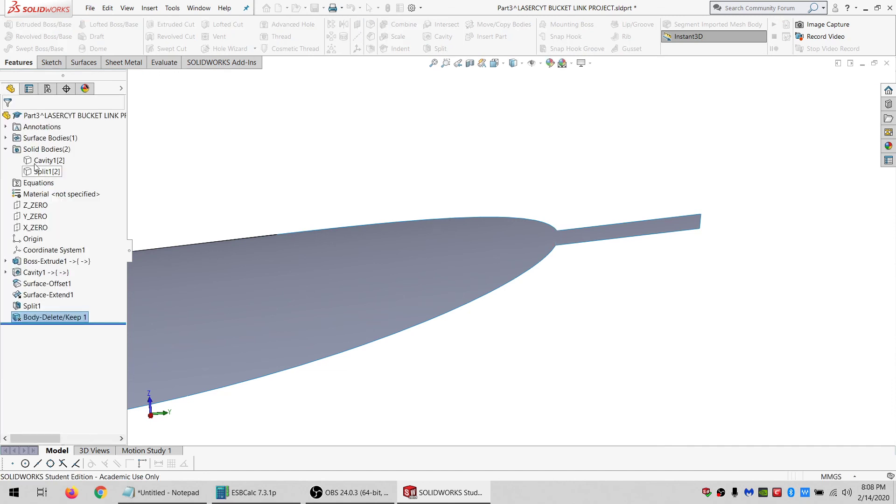
Delete the extended surface body from the part.
left_click(6, 138)
left_click(38, 151)
key("Delete")
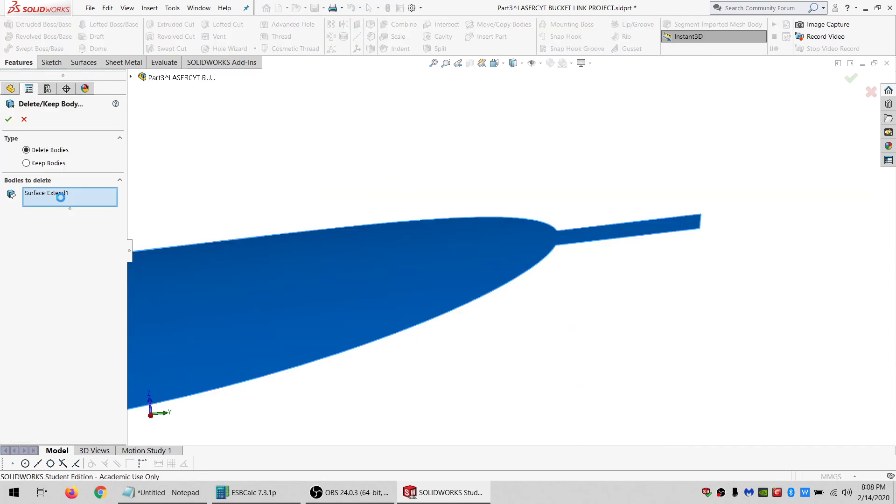
key("Return")
Inspect the remaining solid bodies by hiding and reshowing the cavity body and orbiting the part.
left_click(49, 172)
left_click(57, 156)
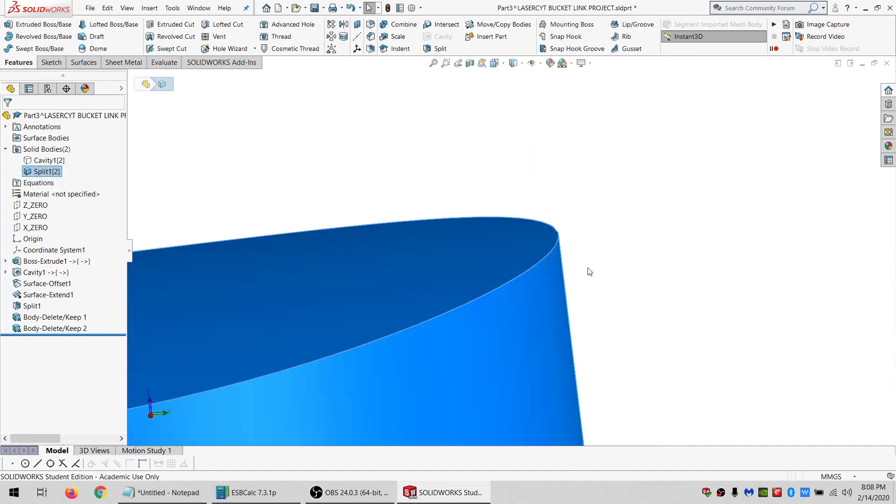
left_click(586, 268)
scroll(481, 295, "up", 3)
scroll(485, 292, "down", 3)
scroll(546, 257, "down", 4)
middle_click_drag(550, 249, 540, 273)
scroll(425, 306, "up", 3)
scroll(422, 305, "up", 4)
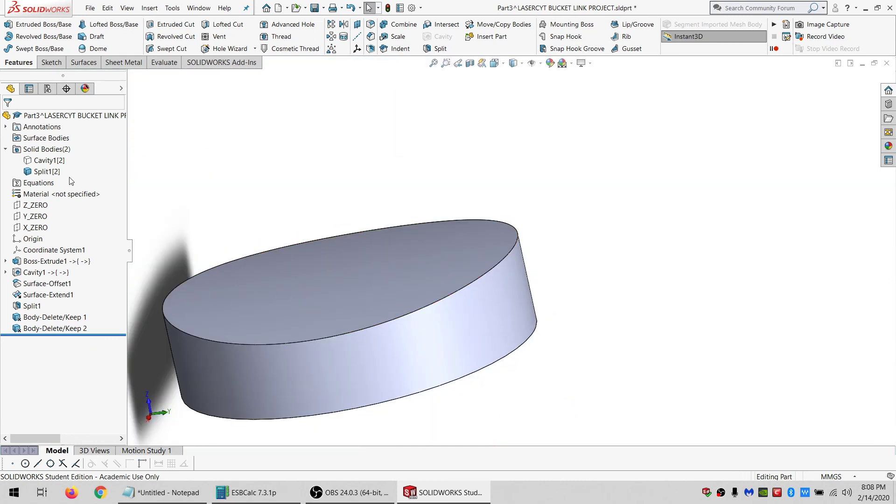
left_click(47, 160)
left_click(65, 148)
scroll(385, 205, "up", 3)
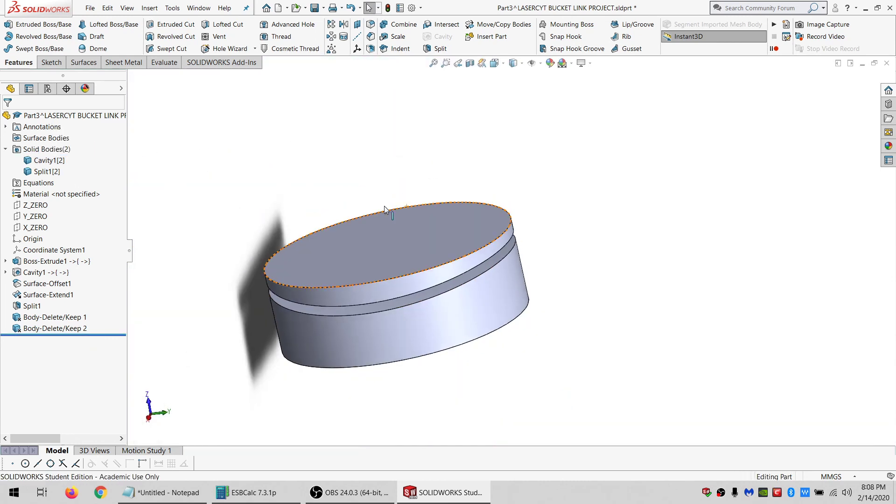
middle_click_drag(385, 206, 411, 162)
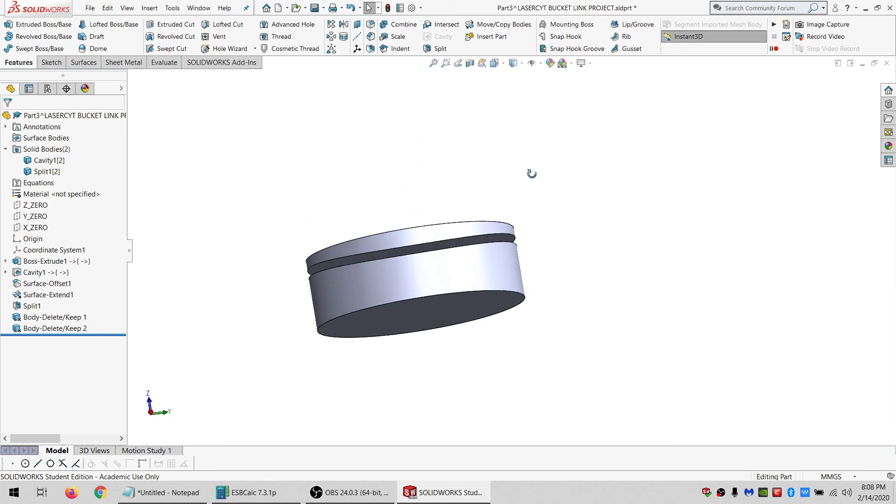
middle_click_drag(459, 112, 839, 63)
Close the part window and rebuild the assembly.
left_click(887, 64)
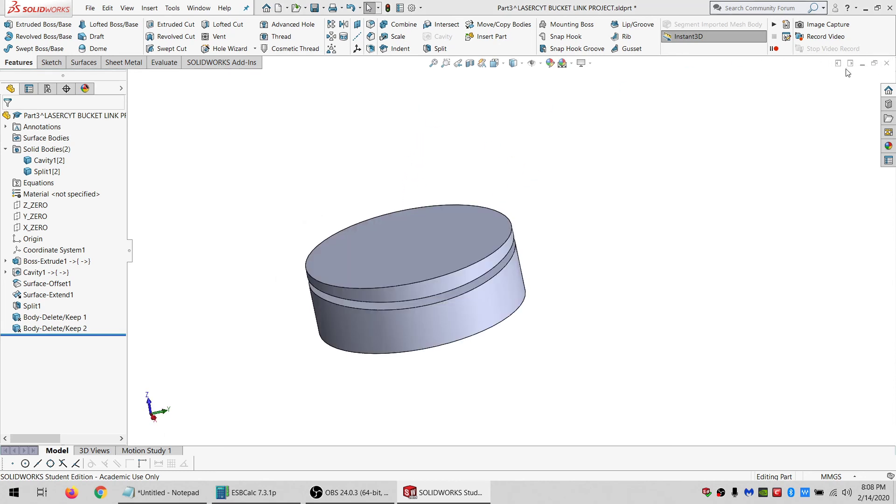
left_click(431, 246)
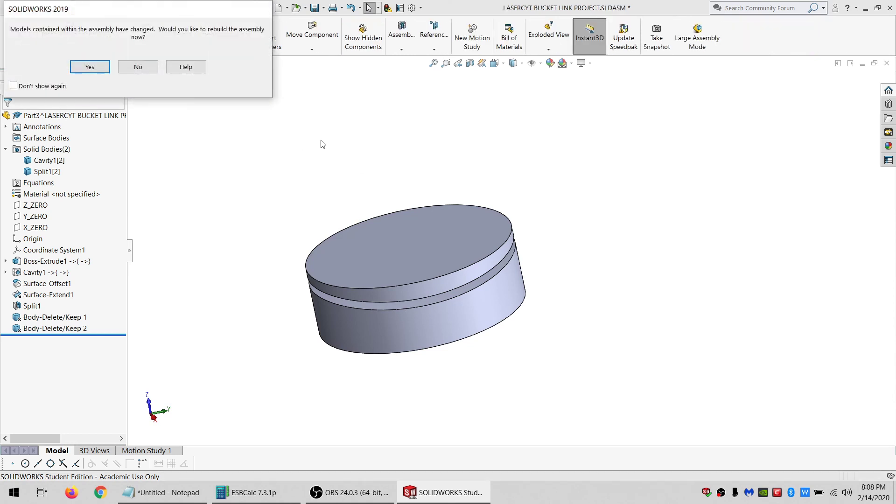
left_click(90, 67)
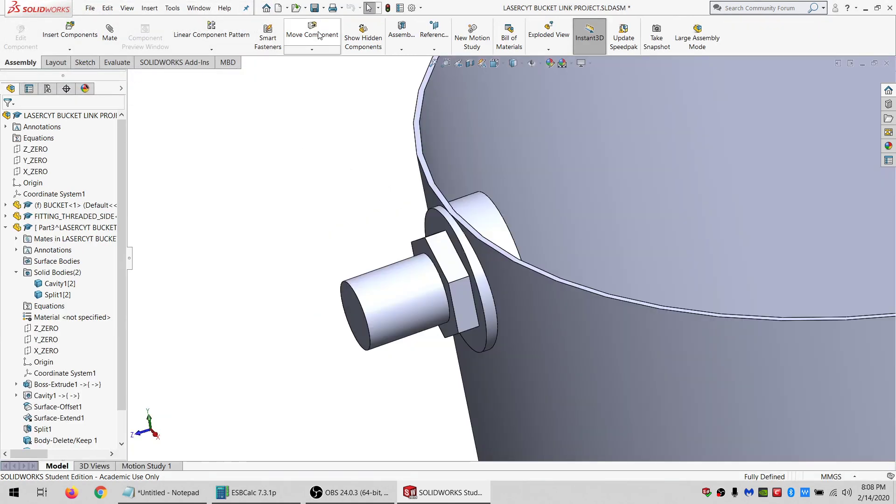
Select the new part in the assembly and edit it in context.
left_click(314, 8)
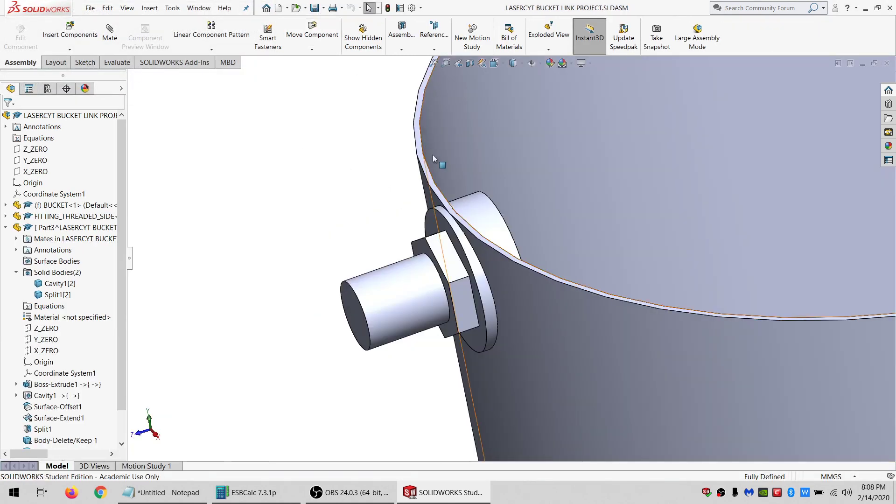
left_click(486, 212)
left_click(20, 38)
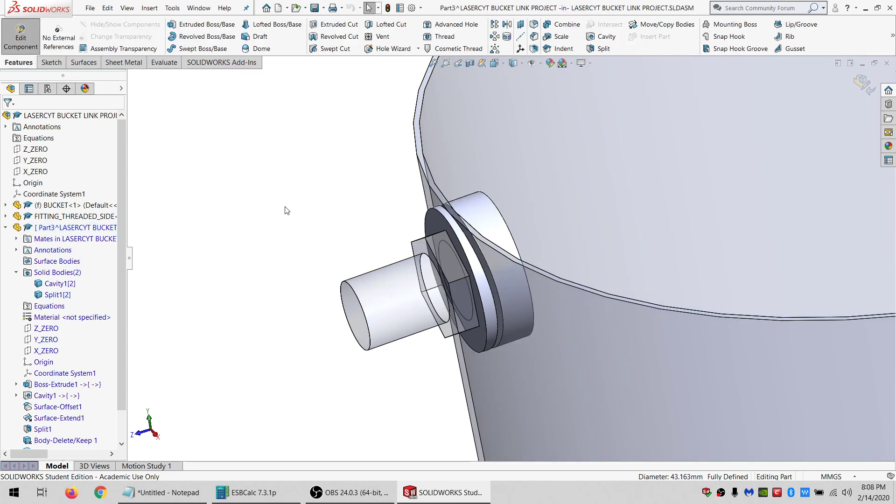
Cut a cavity into the part from the threaded fitting component with 0% scaling.
left_click(593, 41)
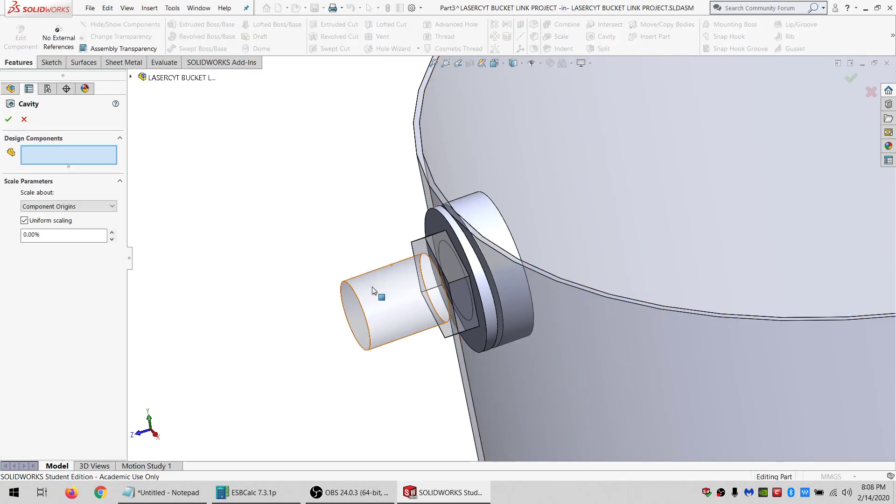
left_click(393, 287)
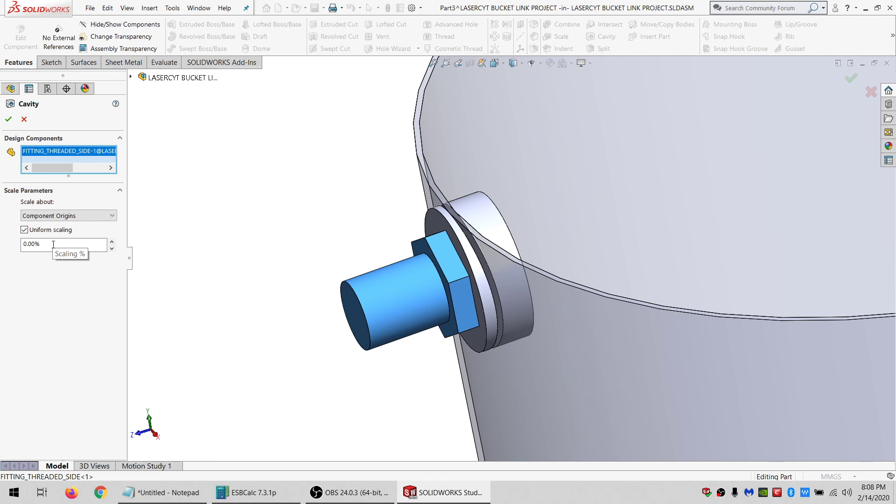
left_click(9, 119)
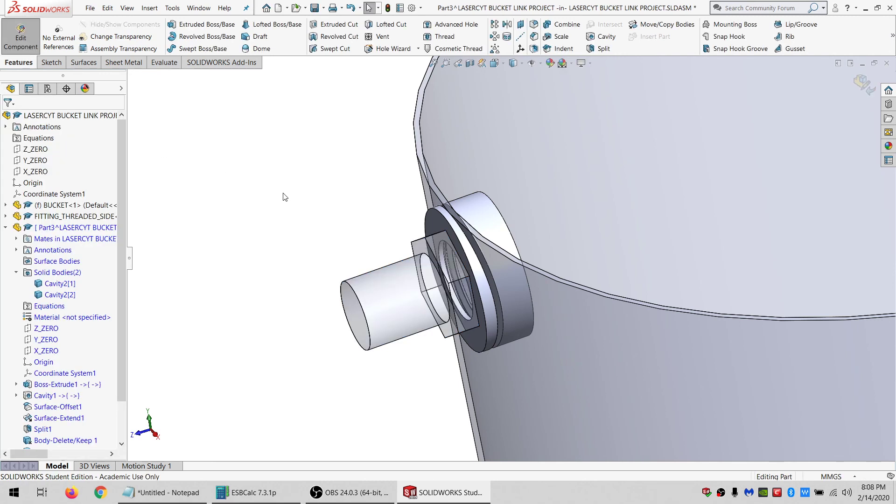
Exit in-context editing and open the new part in its own window.
left_click(20, 35)
left_click(499, 220)
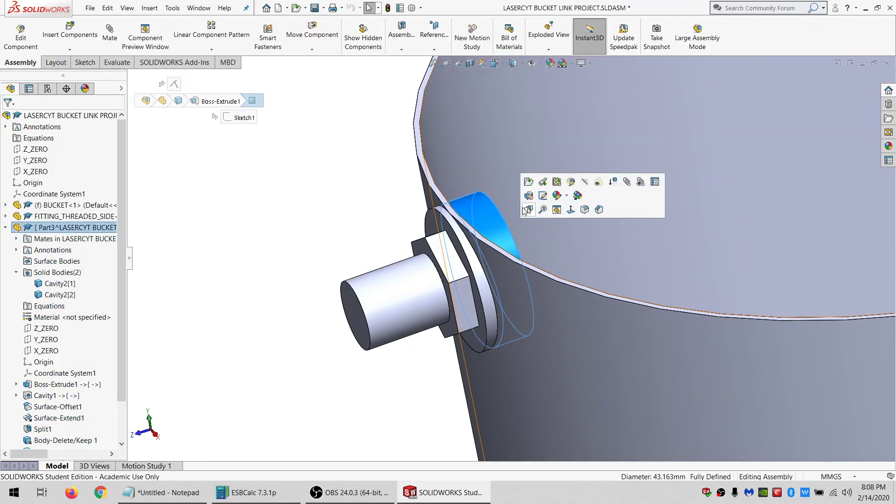
left_click(529, 182)
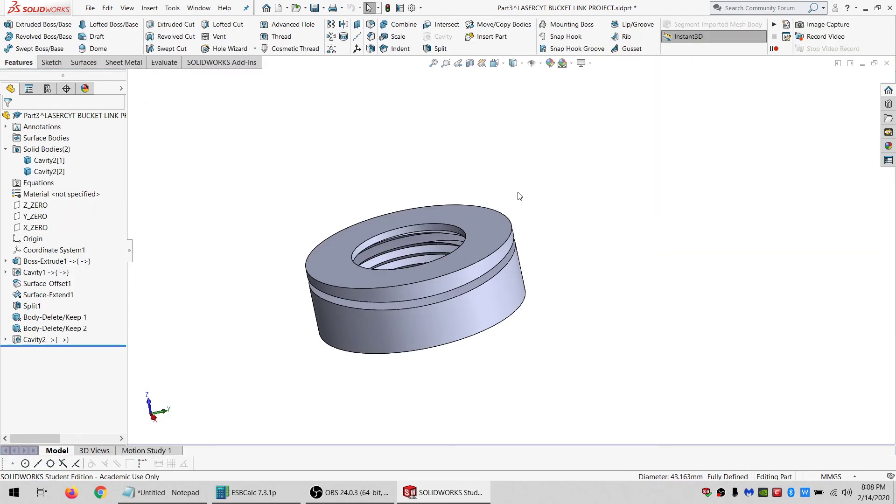
Sketch a six-sided inscribed polygon centred on the ring's front face.
middle_click_drag(427, 304, 302, 230)
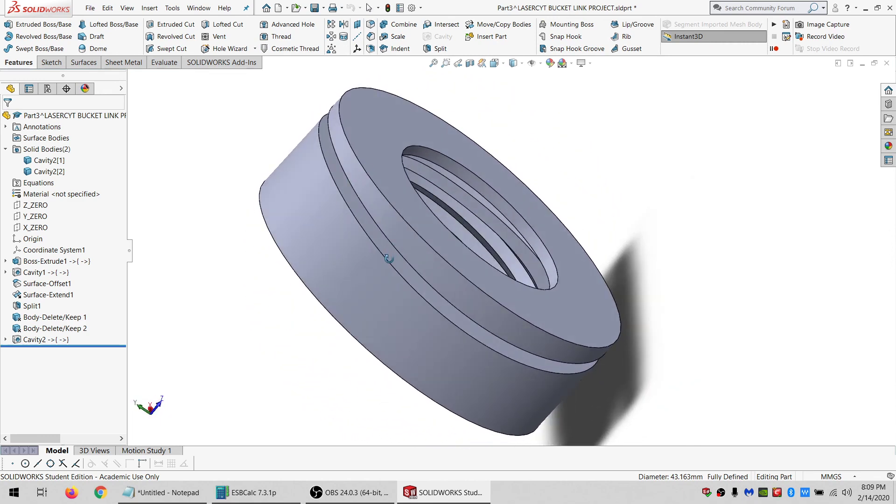
middle_click_drag(379, 289, 537, 201)
left_click(502, 151)
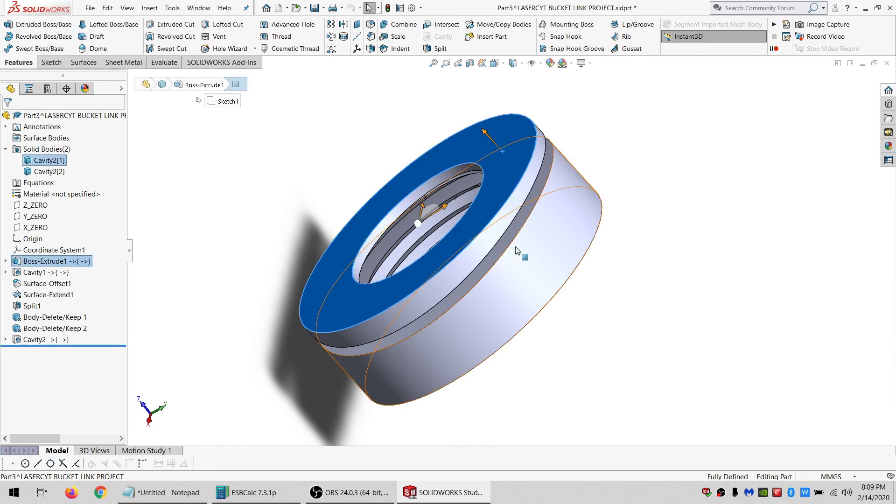
middle_click_drag(516, 254, 409, 242)
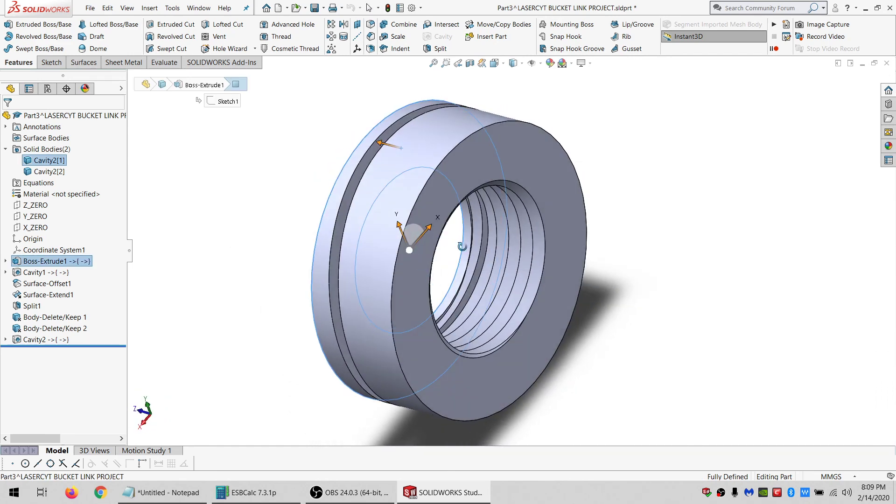
middle_click_drag(467, 166, 600, 279)
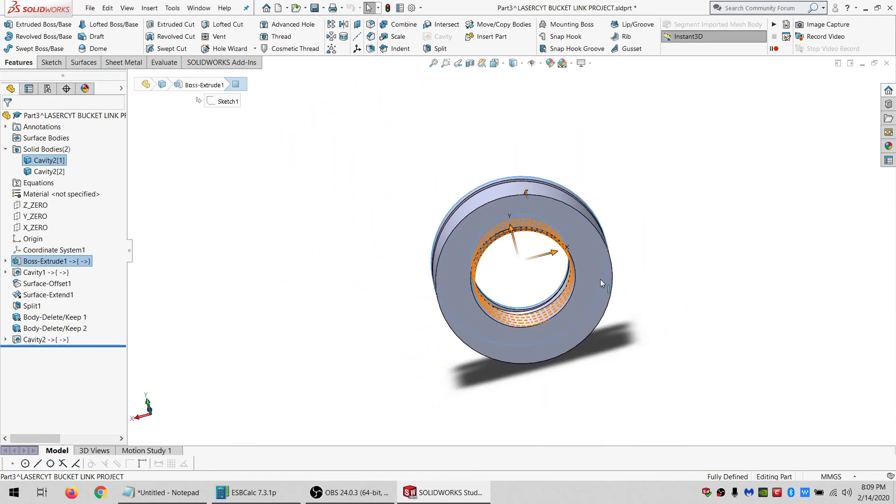
scroll(600, 279, "down", 3)
left_click(585, 271)
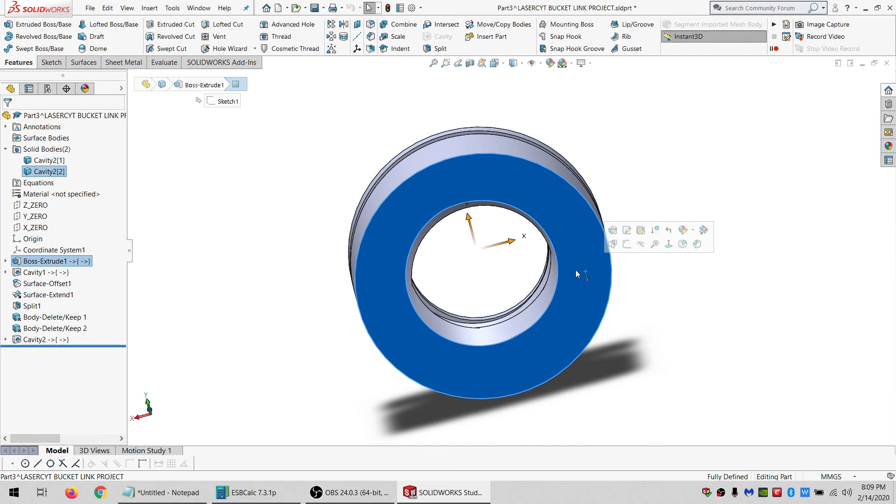
left_click(51, 65)
left_click(8, 25)
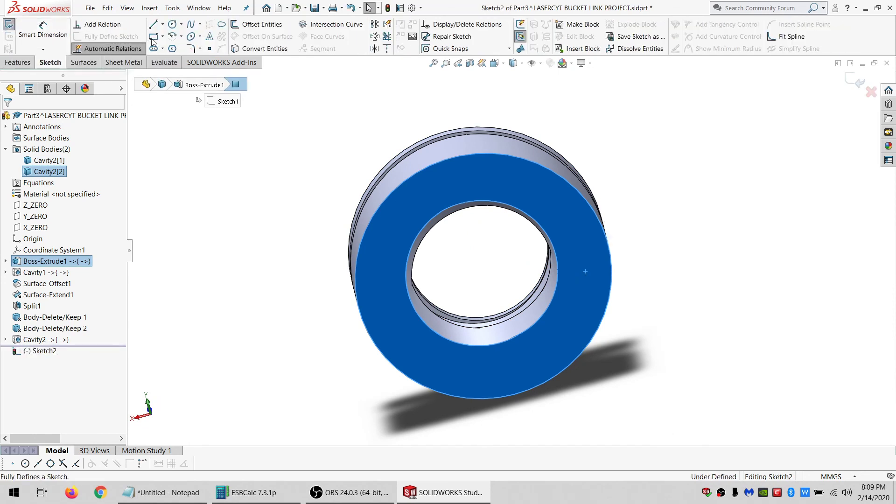
left_click(172, 49)
left_click(480, 264)
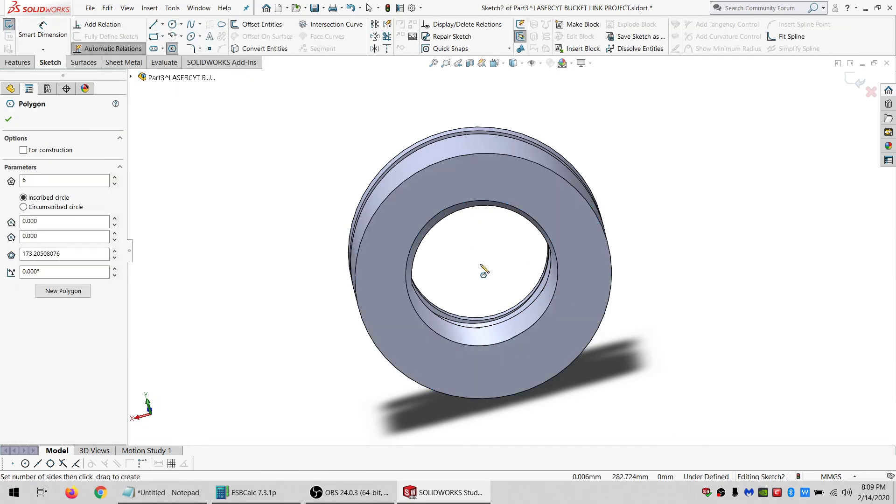
left_click(331, 291)
key("Escape")
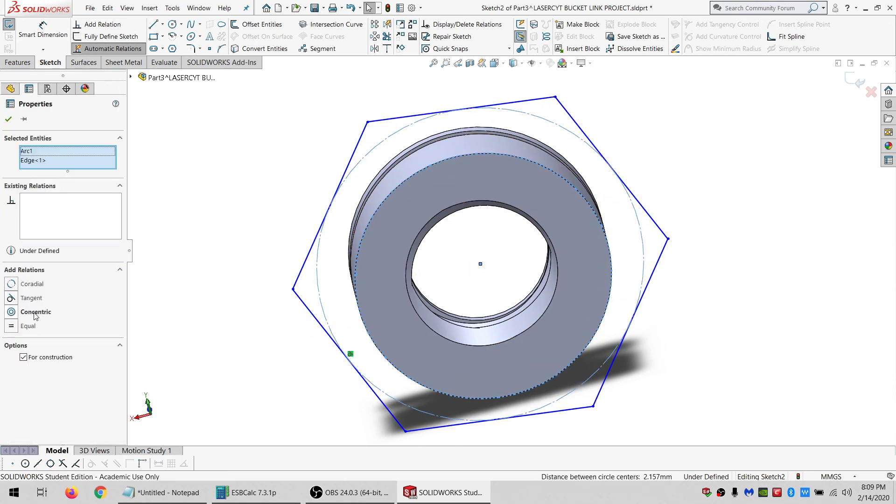
Make the polygon's circle concentric with the ring's outer edge, and try making a side tangent to it.
left_click(36, 312)
key("Escape")
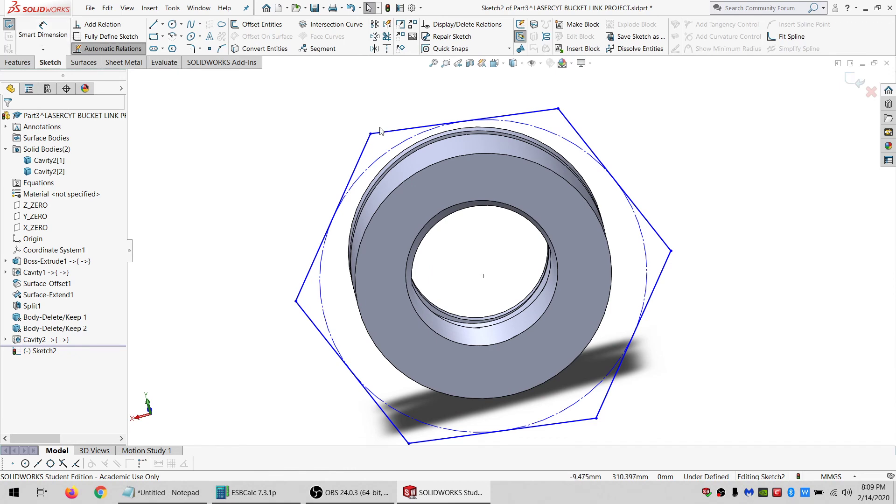
left_click_drag(371, 134, 386, 157)
left_click(403, 156)
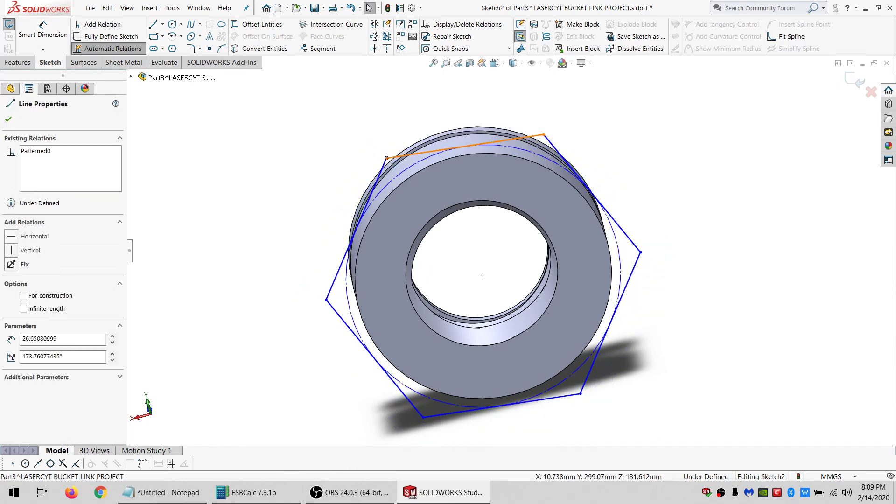
left_click(438, 167, "ctrl")
left_click(10, 283)
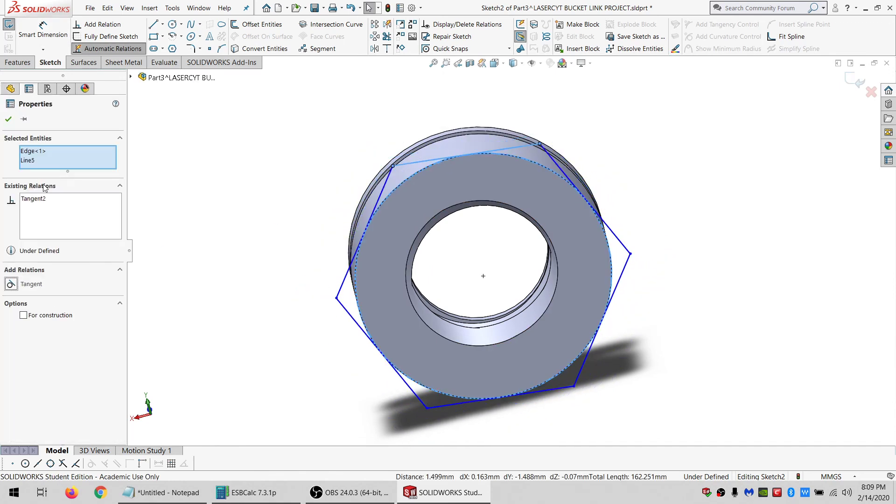
key("Delete")
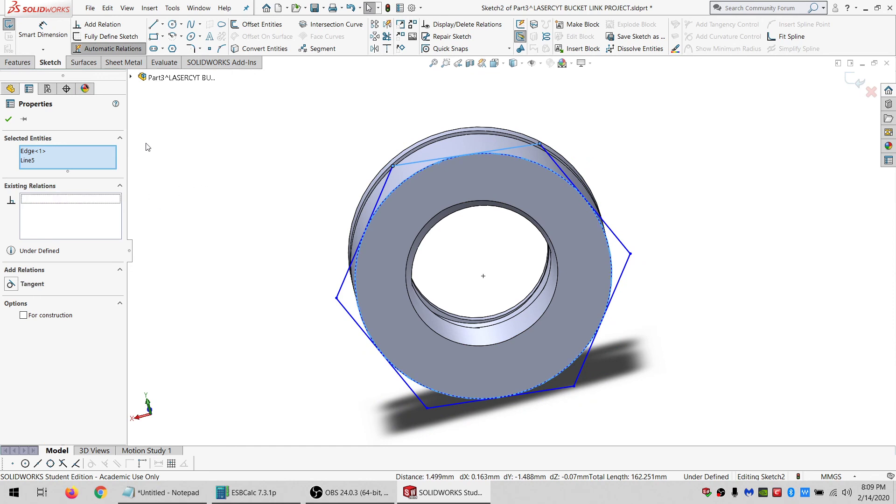
Dimension the polygon's inscribed circle to 30 mm, then delete that dimension.
left_click(147, 144)
left_click(42, 30)
left_click(407, 178)
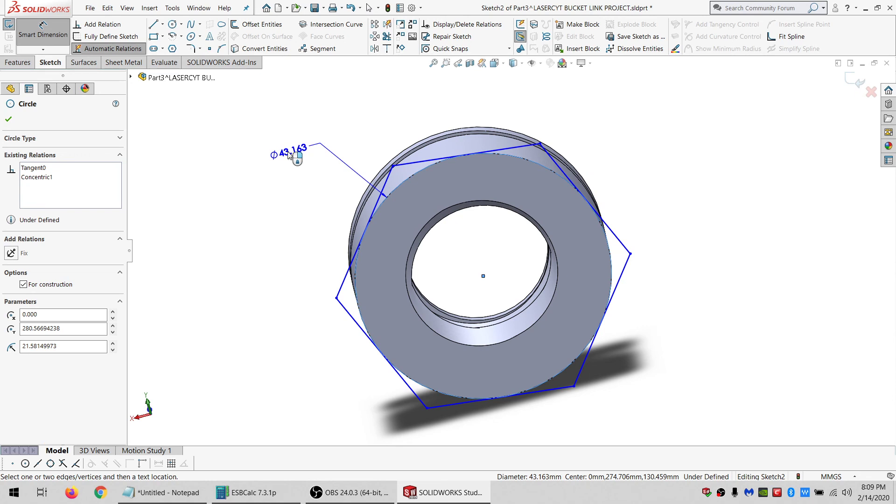
left_click(288, 156)
type("45")
key("Return")
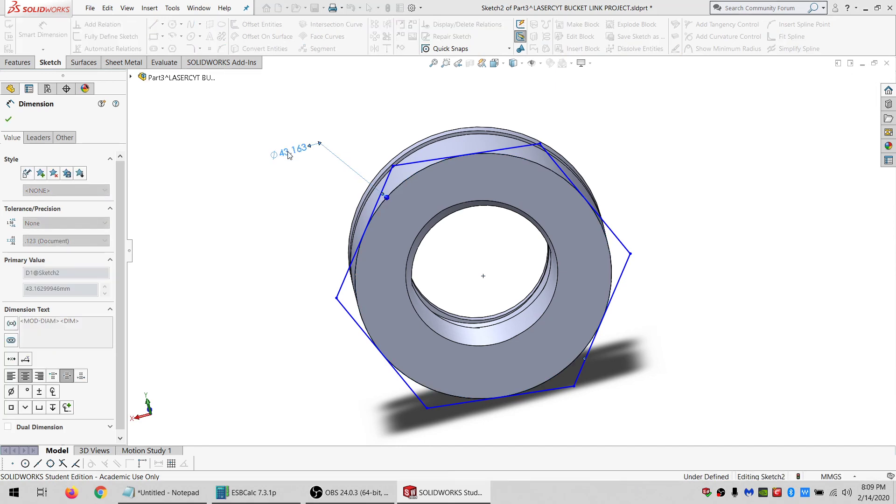
middle_click_drag(425, 222, 430, 179)
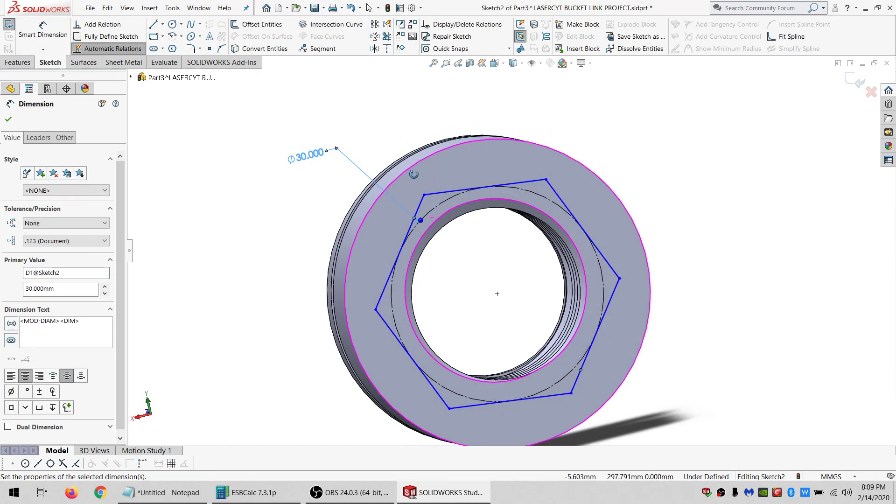
middle_click_drag(319, 166, 321, 170)
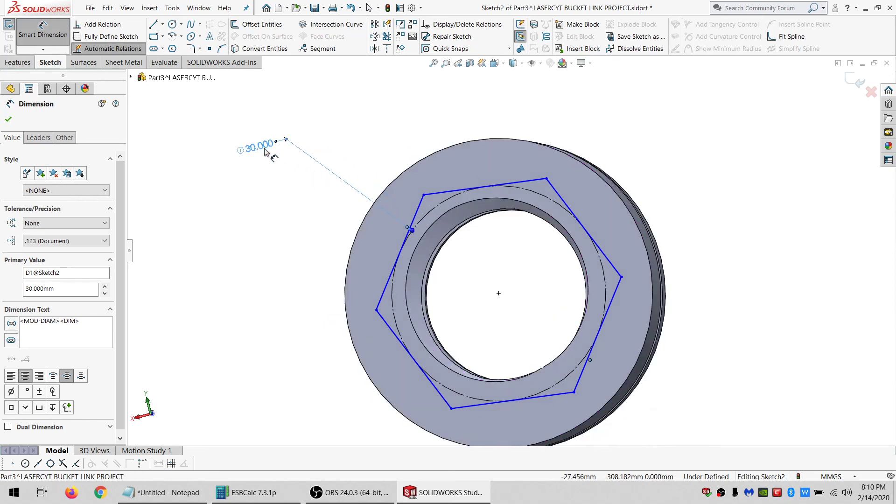
key("Delete")
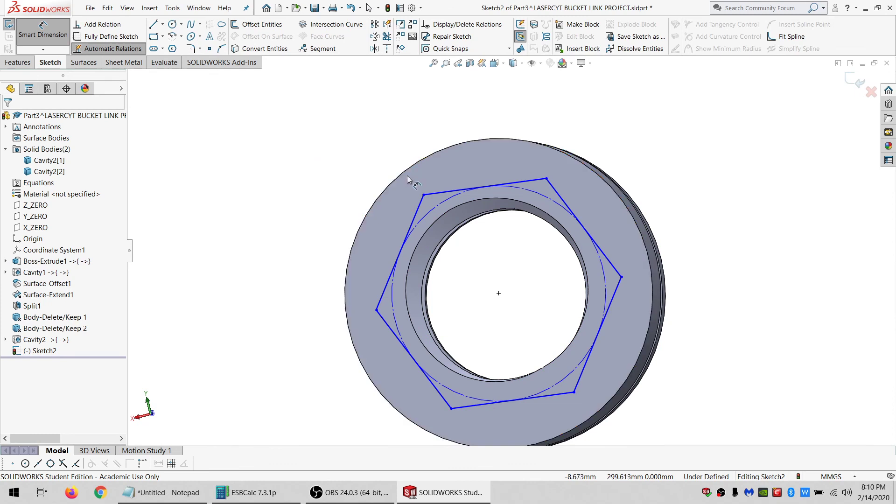
key("Escape")
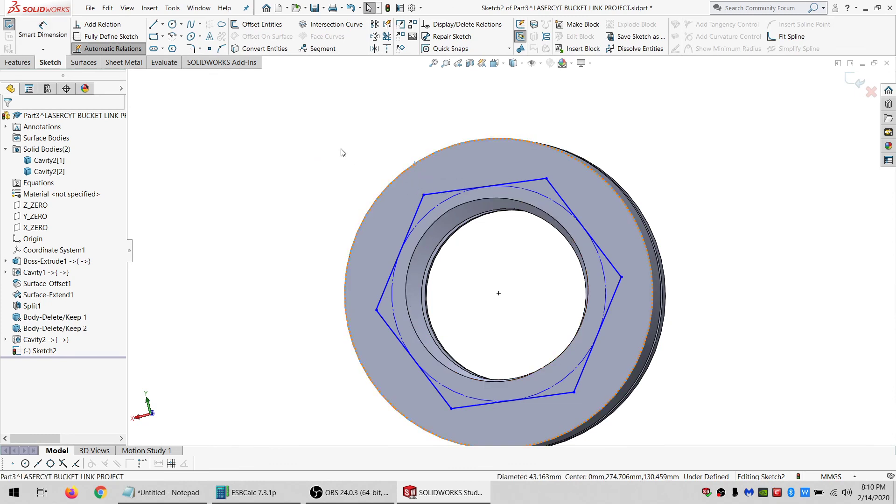
Make a polygon side tangent to the ring's outer edge and constrain the top side horizontal.
left_click(341, 149)
left_click(426, 157)
left_click(435, 191, "ctrl")
left_click(49, 281)
left_click(301, 157)
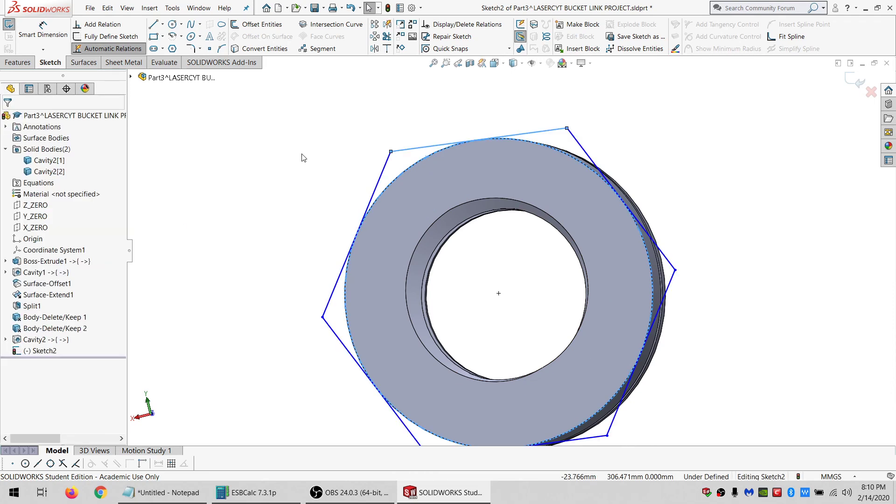
left_click(402, 152)
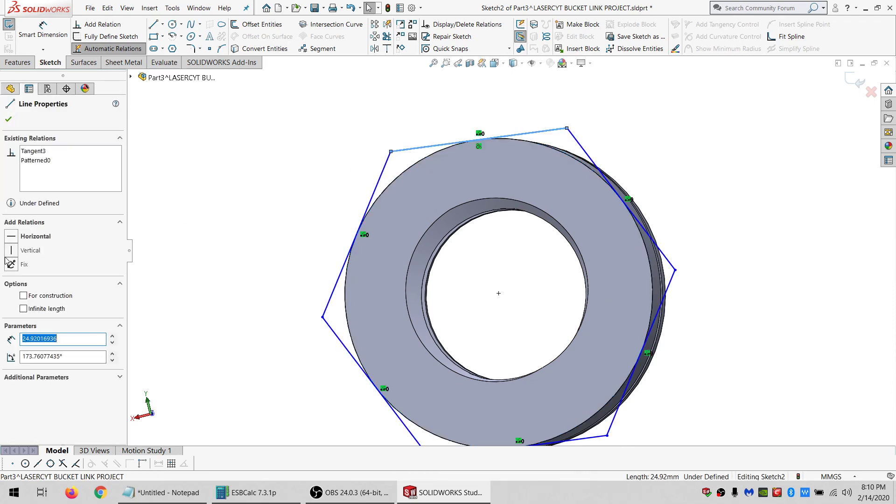
left_click(33, 241)
left_click(250, 154)
Convert the ring's front outer edge into the sketch and set it as construction geometry.
scroll(410, 169, "down", 2)
middle_click_drag(410, 170, 343, 264)
middle_click_drag(417, 340, 442, 240)
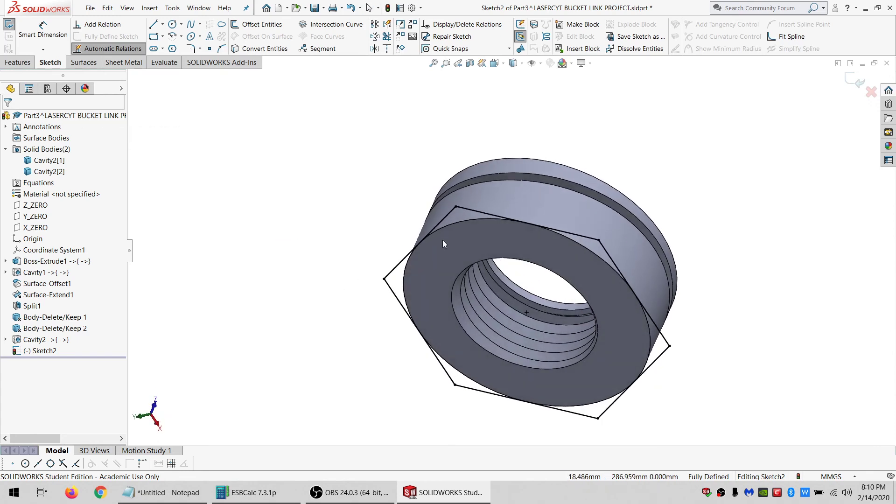
left_click(441, 247)
left_click(250, 49)
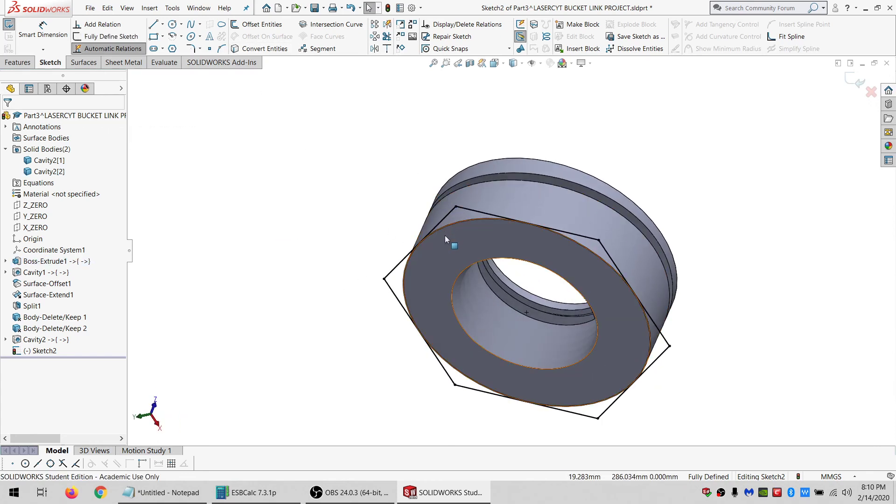
mouse_move(447, 240)
middle_mouse_down()
mouse_move(453, 201)
mouse_move(463, 207)
middle_mouse_up()
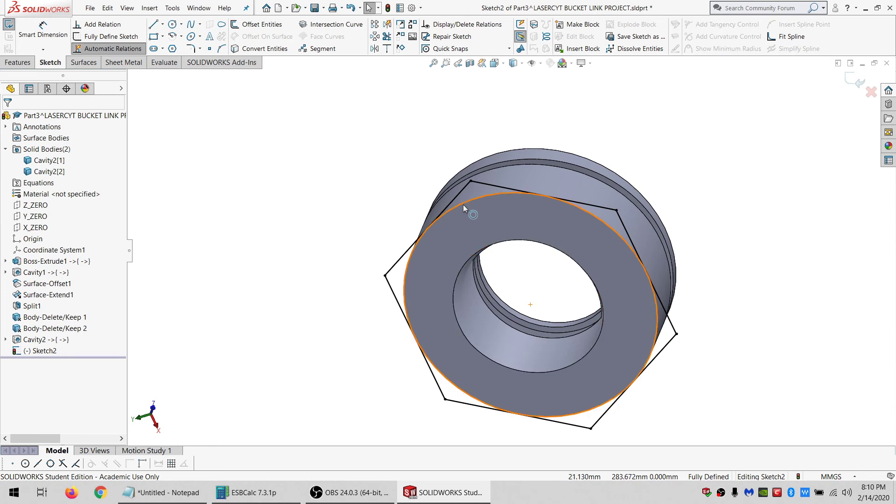
left_click(463, 204)
left_click(43, 269)
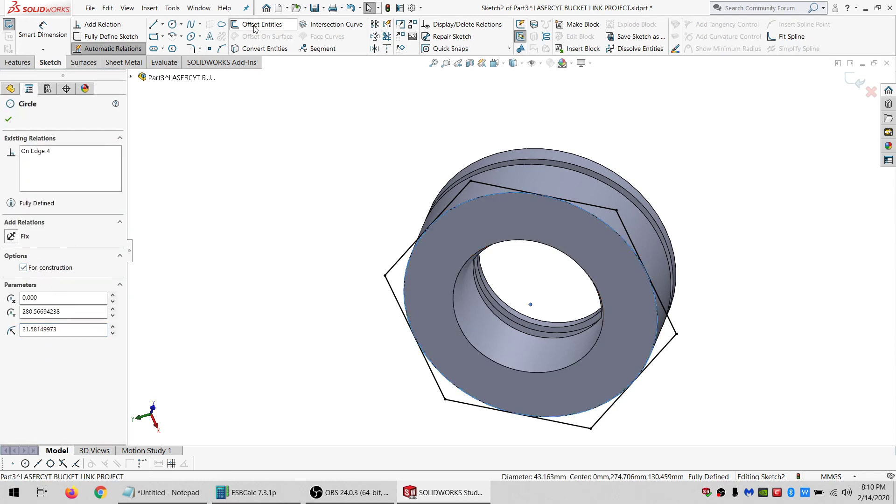
Offset the converted outer circle by 0.5 mm with the direction reversed.
left_click(255, 25)
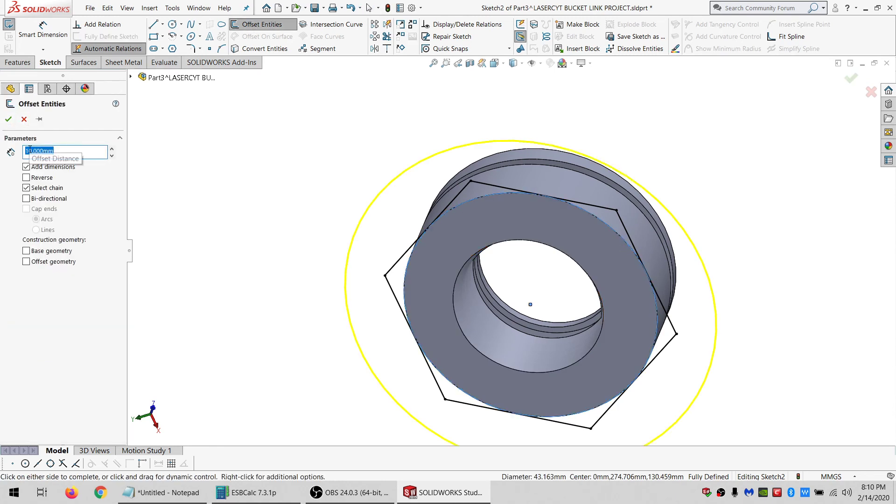
type("0.5")
key("Return")
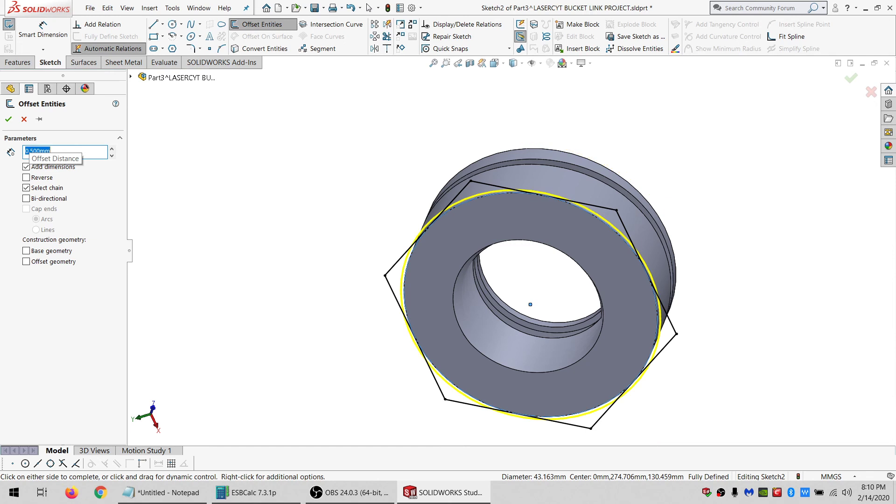
left_click(27, 178)
left_click(9, 119)
Extrude the hexagon sketch 7 mm in the reversed direction, merging it into the threaded ring body.
left_click(17, 62)
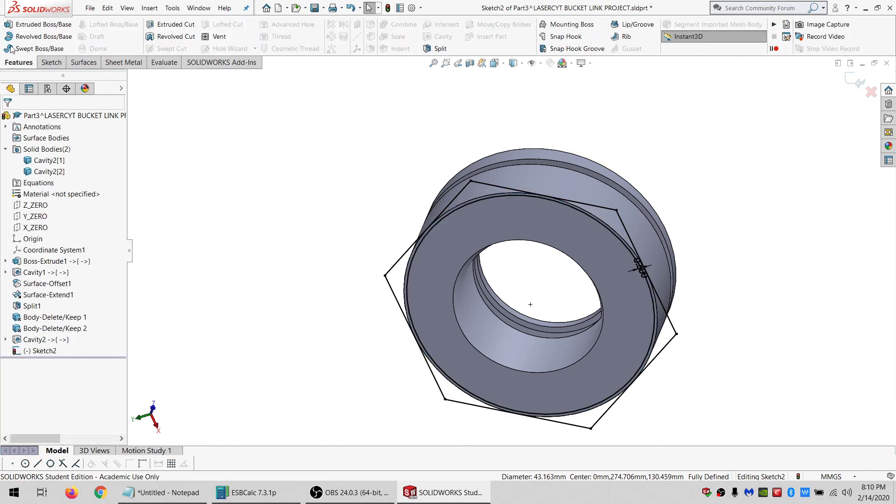
left_click(12, 25)
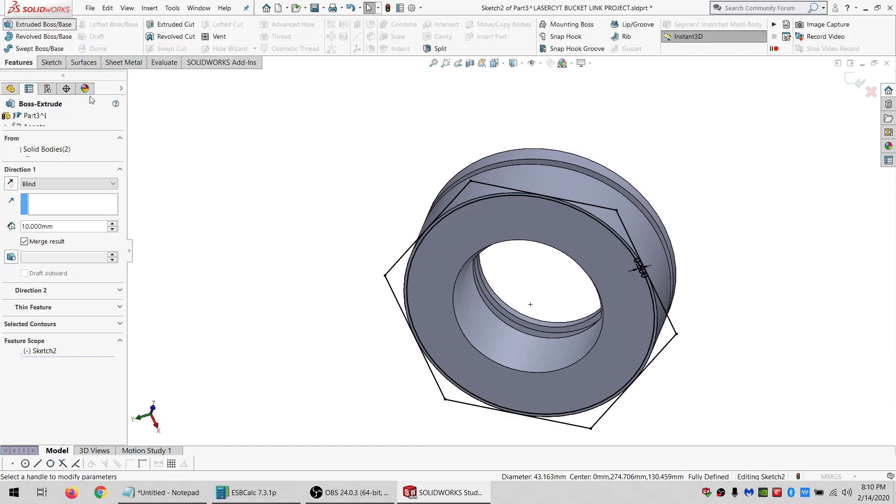
left_click(11, 183)
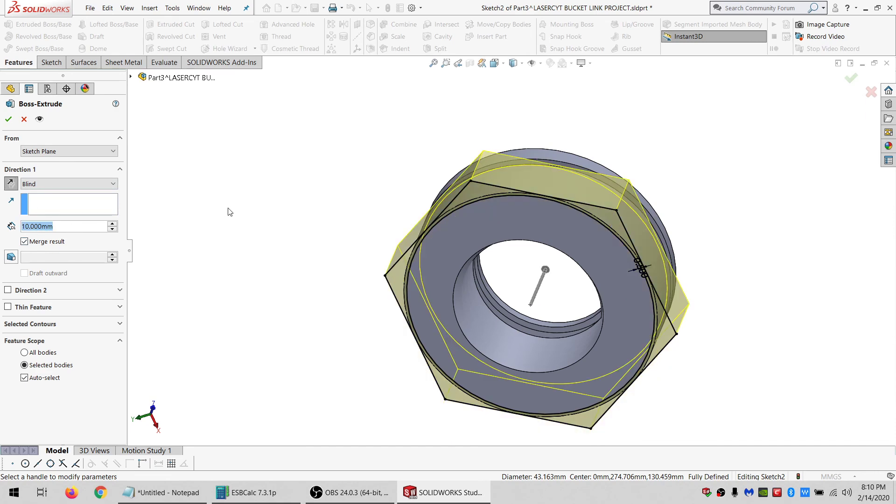
middle_click_drag(374, 210, 437, 270)
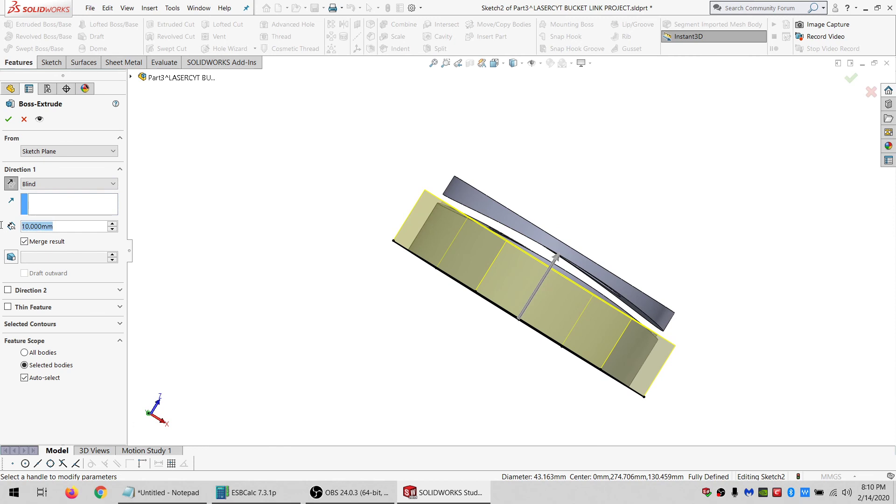
type("5")
key("Return")
middle_click_drag(462, 200, 439, 197)
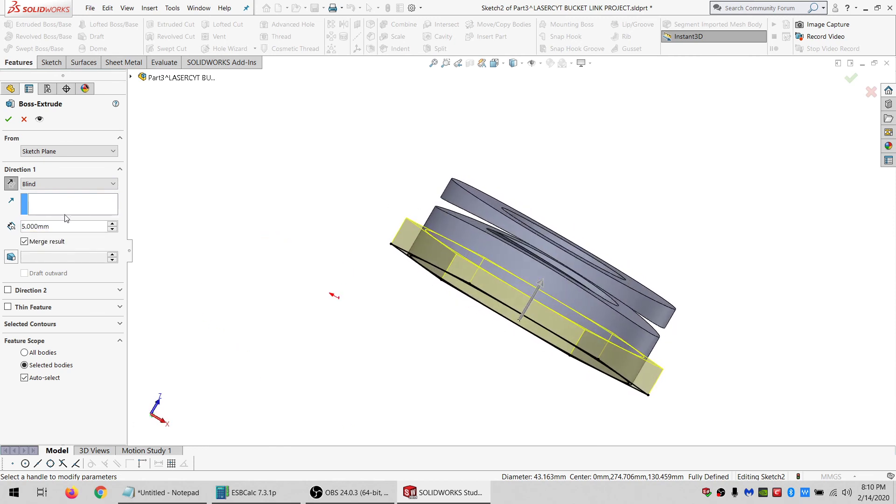
left_click(65, 224)
type("8")
key("Return")
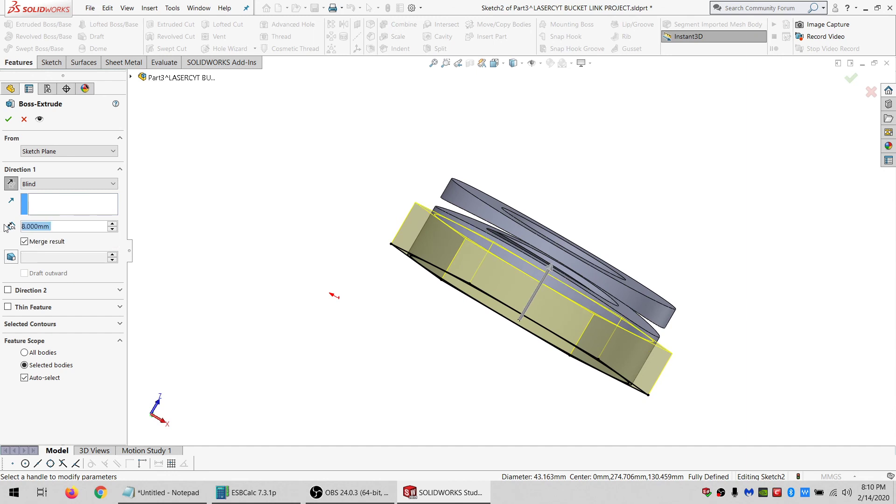
type("7")
key("Return")
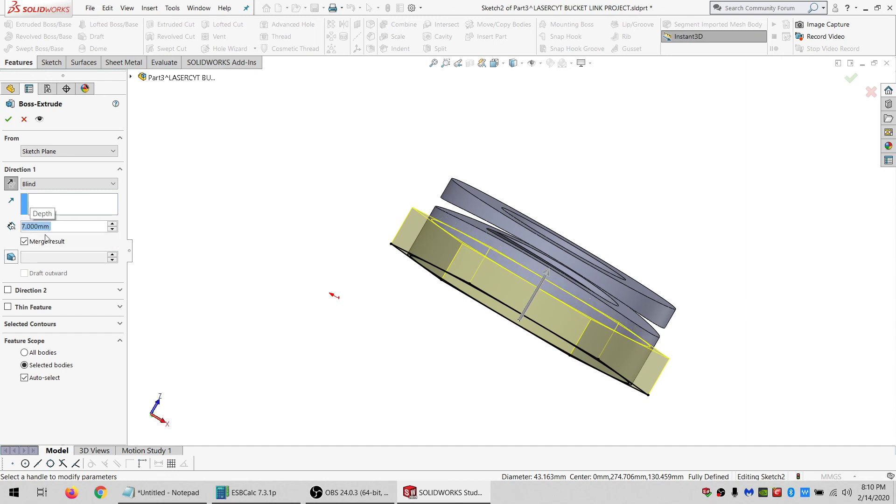
left_click(50, 380)
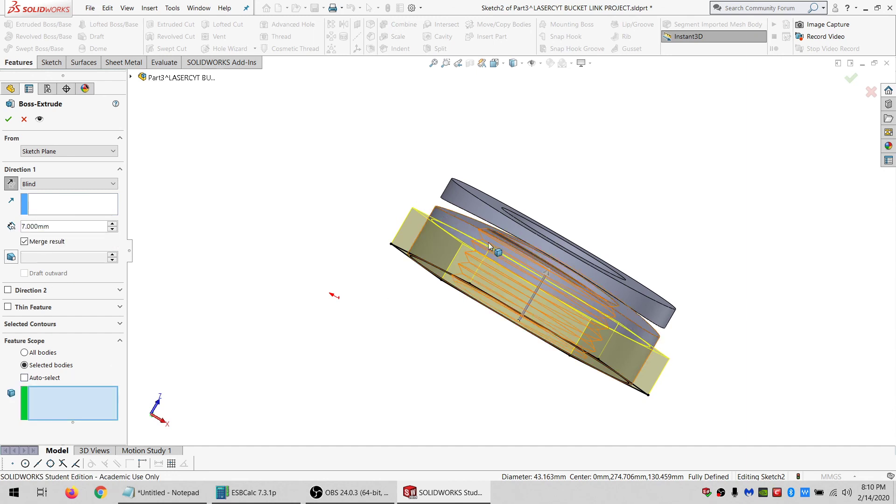
left_click(488, 243)
left_click(14, 120)
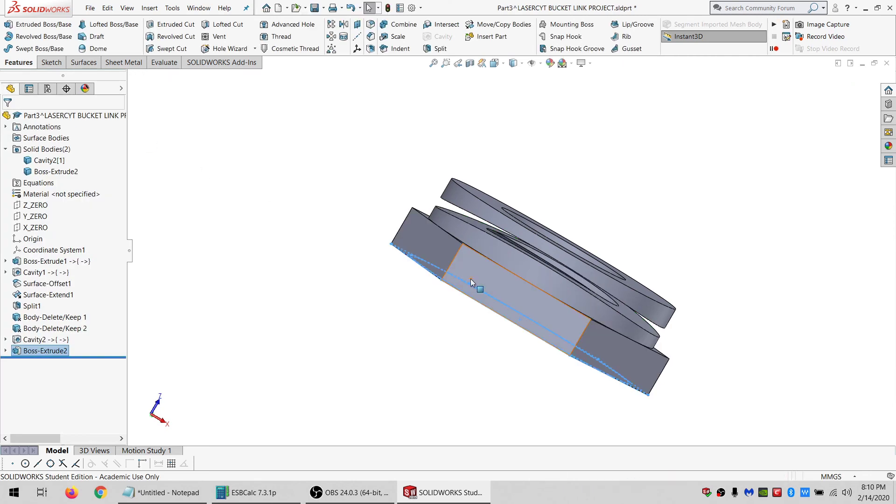
Start a sketch on the hexagon boss's top face and draw a circle inside the threaded hole.
middle_click_drag(509, 293, 517, 136)
scroll(483, 407, "down", 2)
middle_click_drag(492, 365, 468, 317)
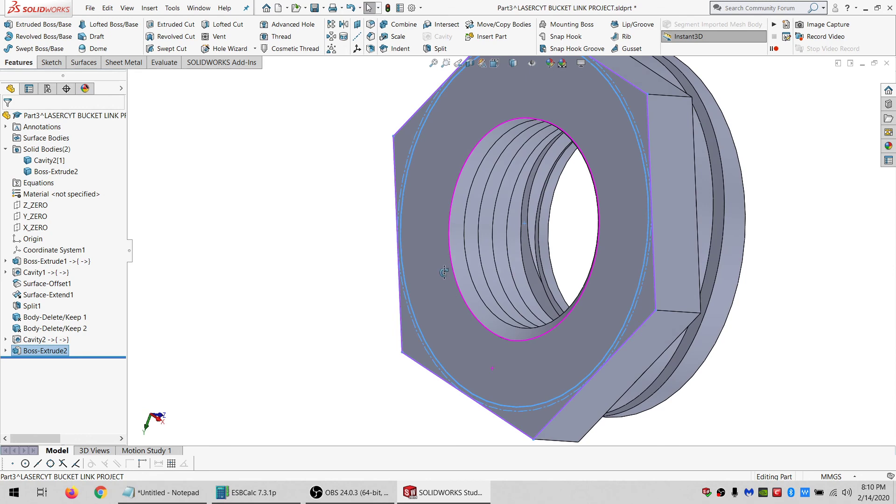
middle_click_drag(443, 272, 351, 394)
scroll(351, 394, "up", 3)
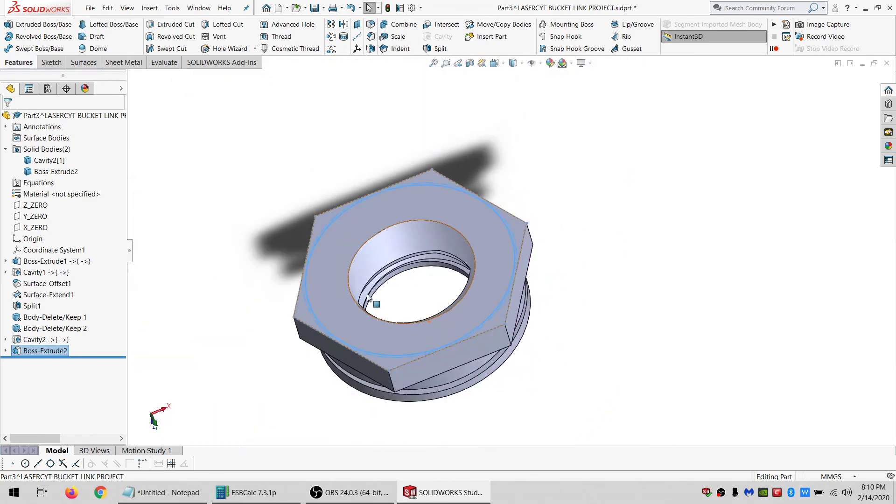
scroll(364, 299, "down", 3)
left_click(364, 327)
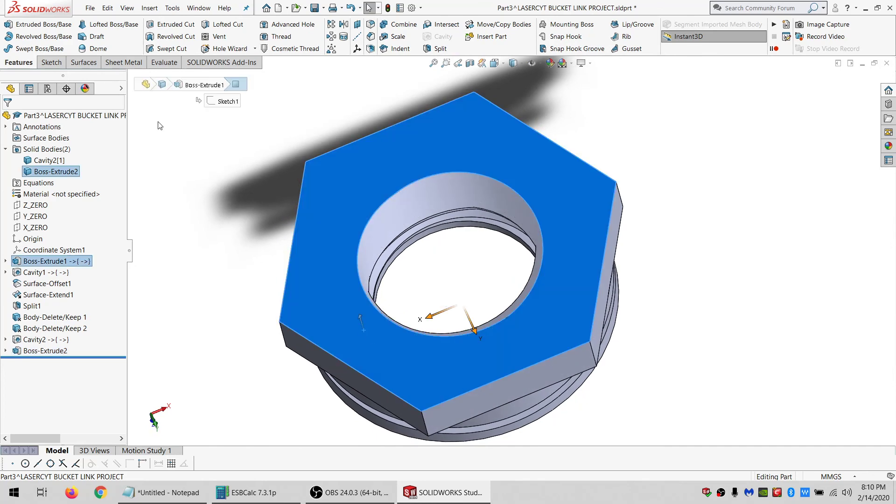
left_click(48, 62)
left_click(8, 25)
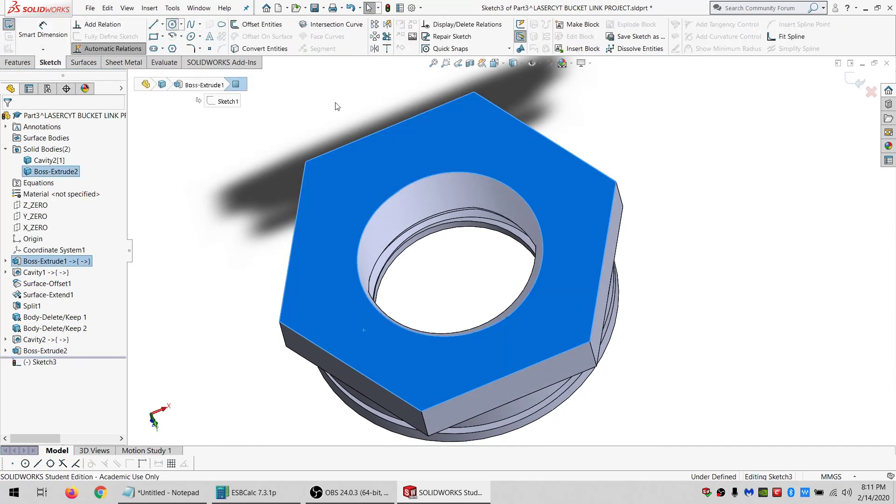
left_click(452, 262)
left_click(415, 292)
key("Escape")
scroll(426, 303, "up", 2)
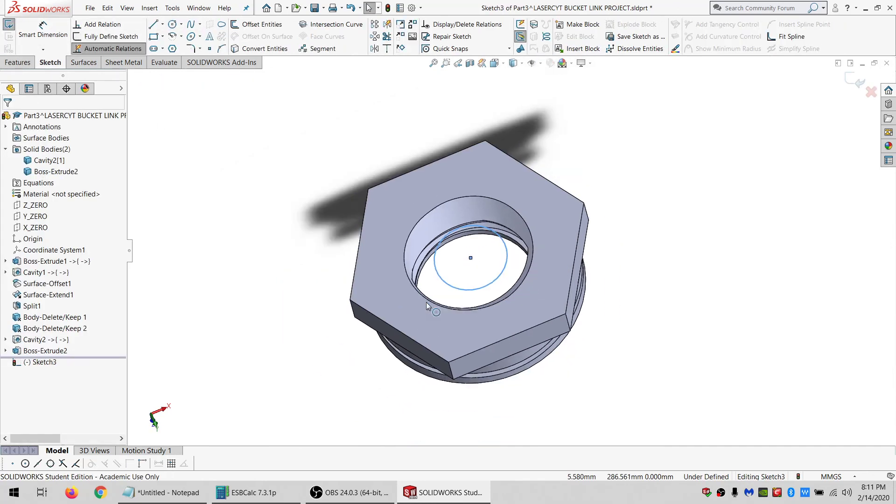
middle_click_drag(426, 306, 355, 355)
Make the new circle concentric with the threaded hole's edge.
left_click(485, 330, "ctrl")
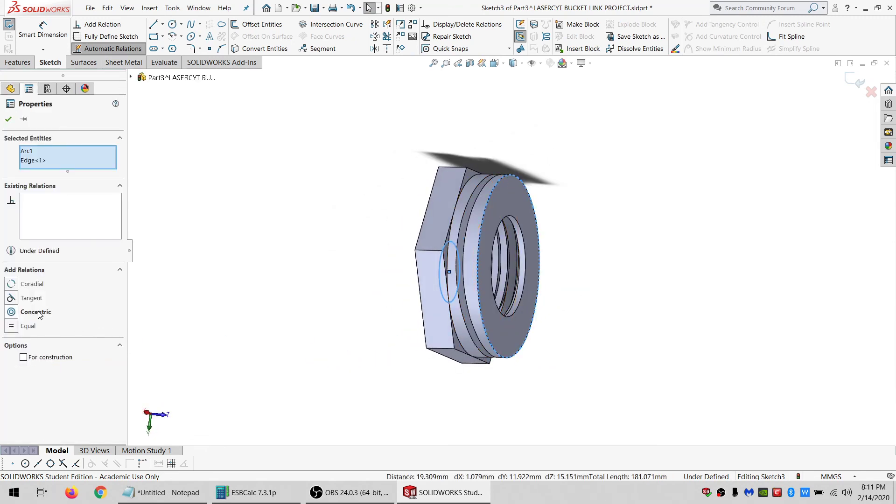
left_click(39, 313)
middle_click_drag(527, 259, 402, 176)
scroll(422, 200, "down", 8)
left_click(426, 176)
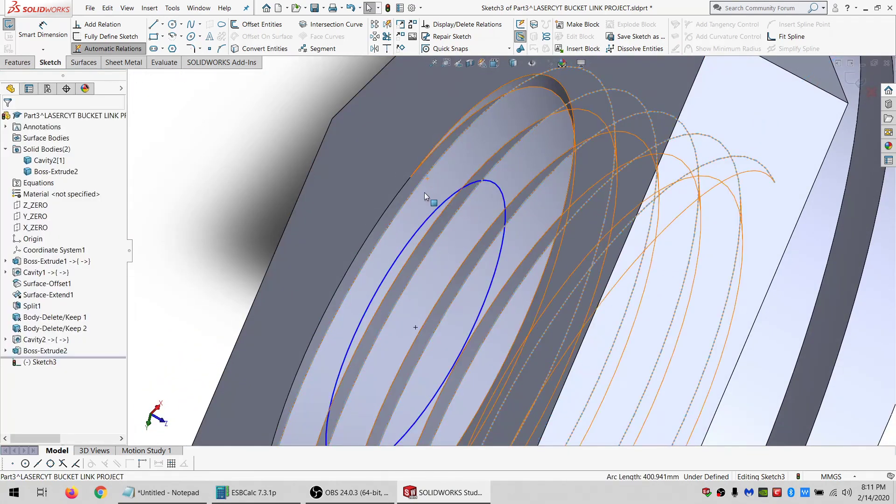
scroll(435, 220, "up", 6)
scroll(549, 344, "down", 4)
middle_click_drag(481, 338, 509, 291)
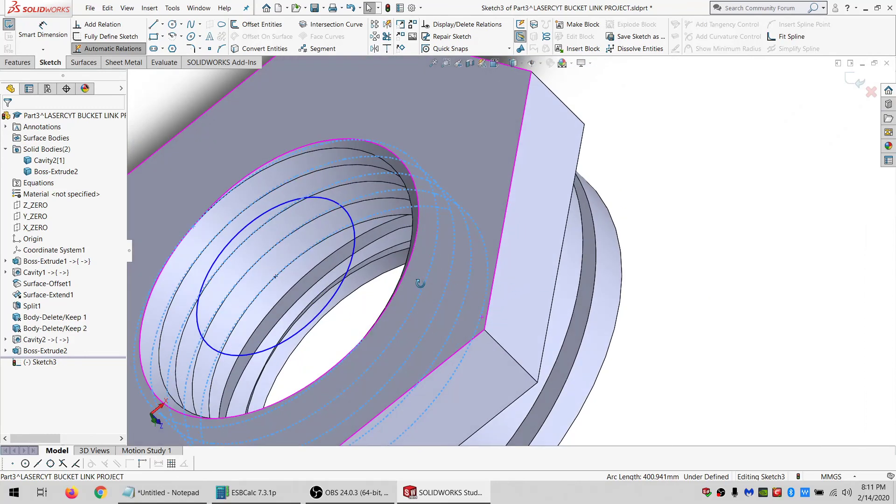
Set the circle as construction geometry and make it coincident with the hole's top edge.
scroll(420, 283, "up", 8)
scroll(301, 313, "down", 4)
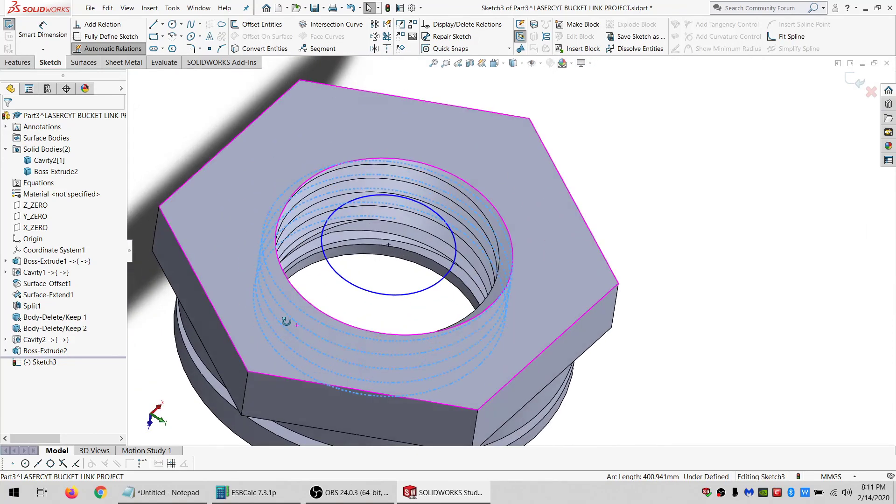
middle_click_drag(286, 321, 261, 261)
scroll(361, 280, "down", 5)
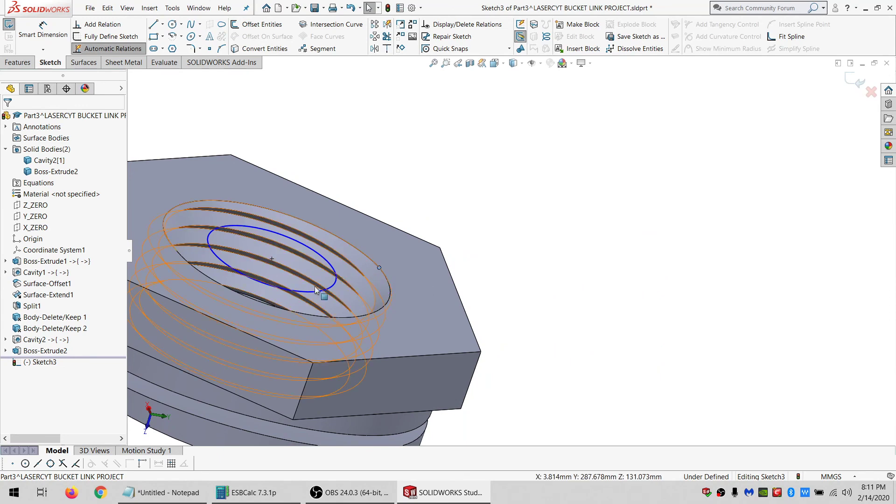
left_click(329, 287)
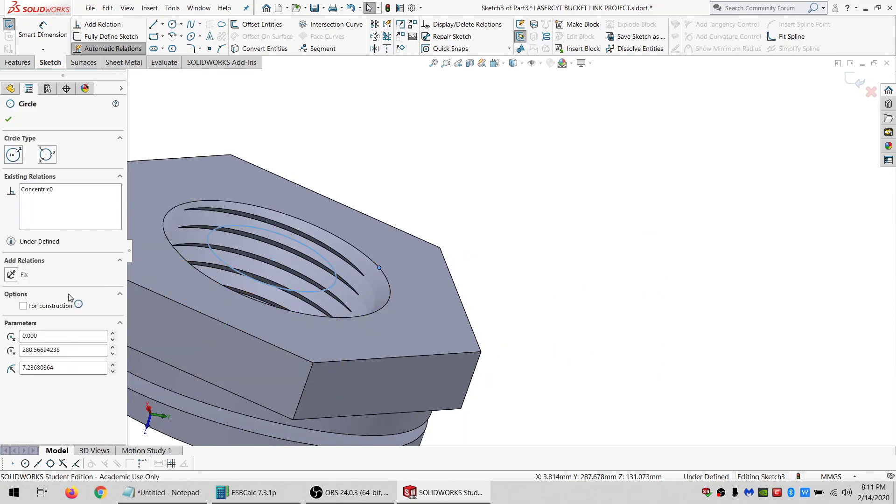
left_click(30, 299)
middle_click_drag(438, 281, 333, 317)
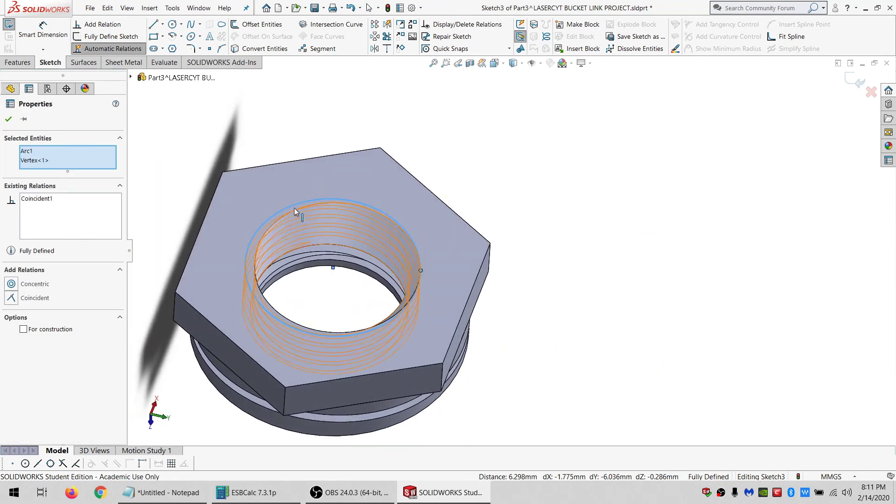
key("Escape")
left_click(290, 209)
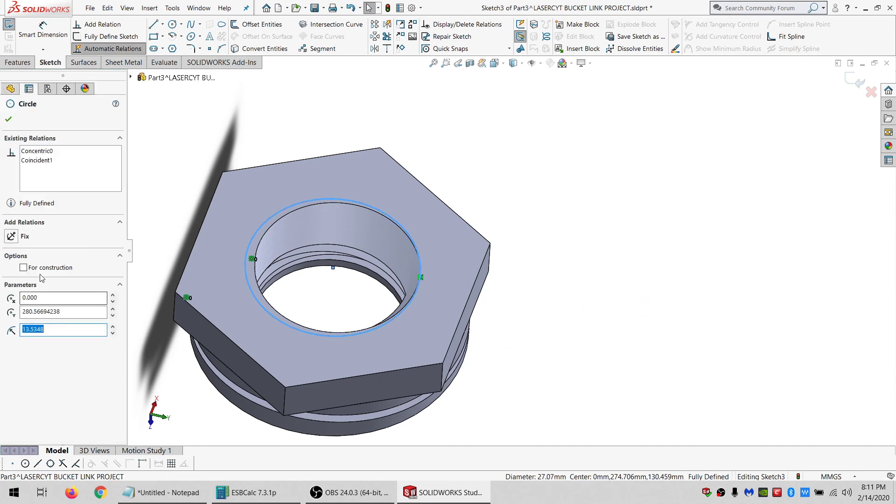
Offset the construction circle by 0.5 mm and cut-extrude the offset profile 2 mm into the boss.
left_click(255, 25)
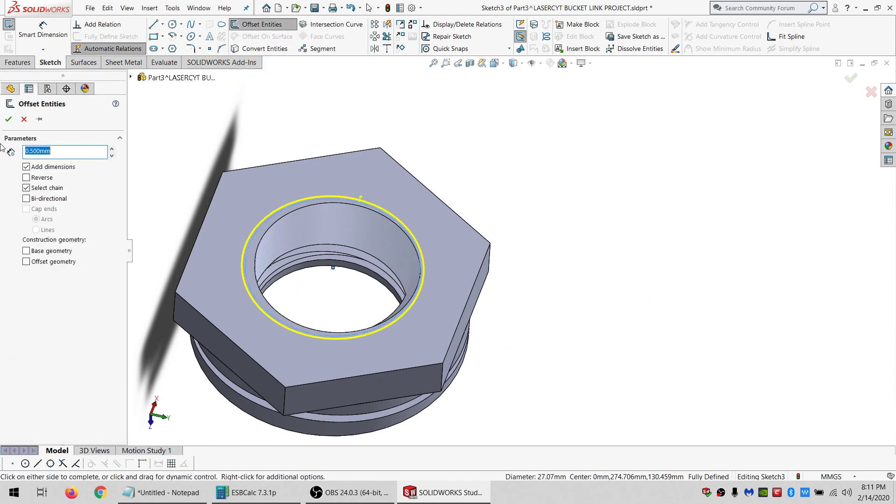
left_click(8, 120)
left_click(18, 62)
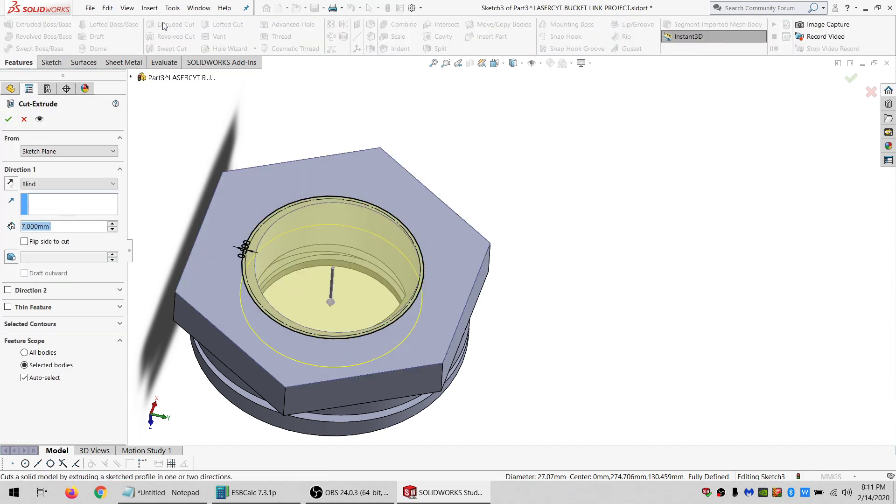
type("2")
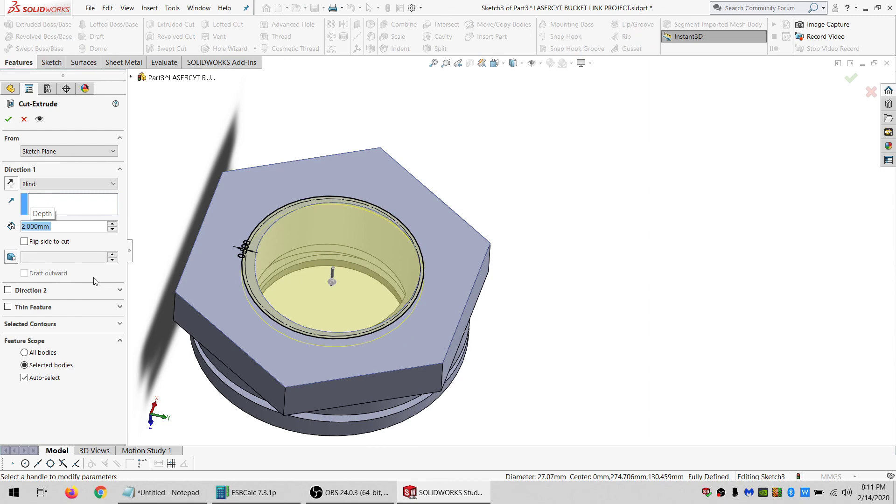
key("Return")
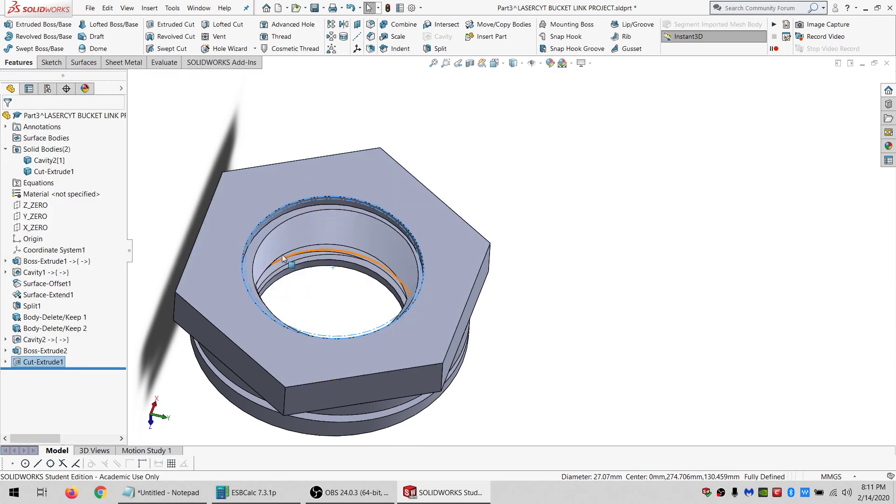
Switch to the bucket link assembly window and rebuild it.
middle_click_drag(346, 245, 355, 305)
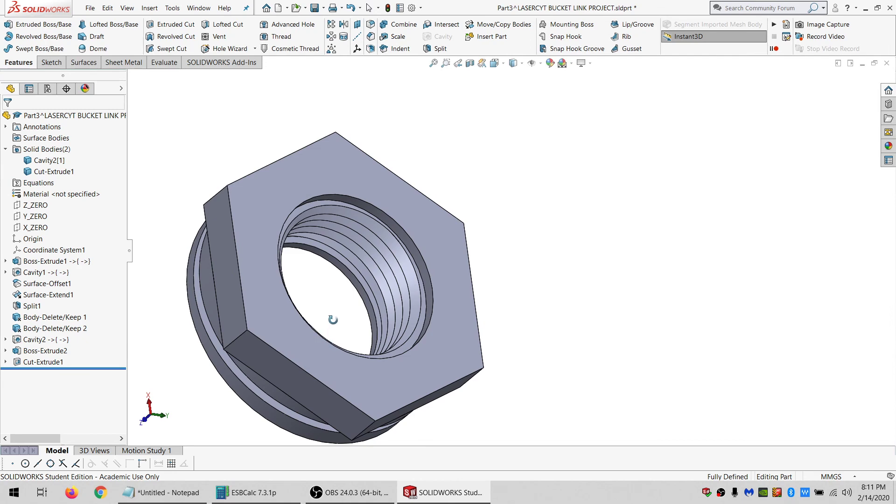
middle_click_drag(332, 320, 236, 269)
scroll(261, 254, "up", 5)
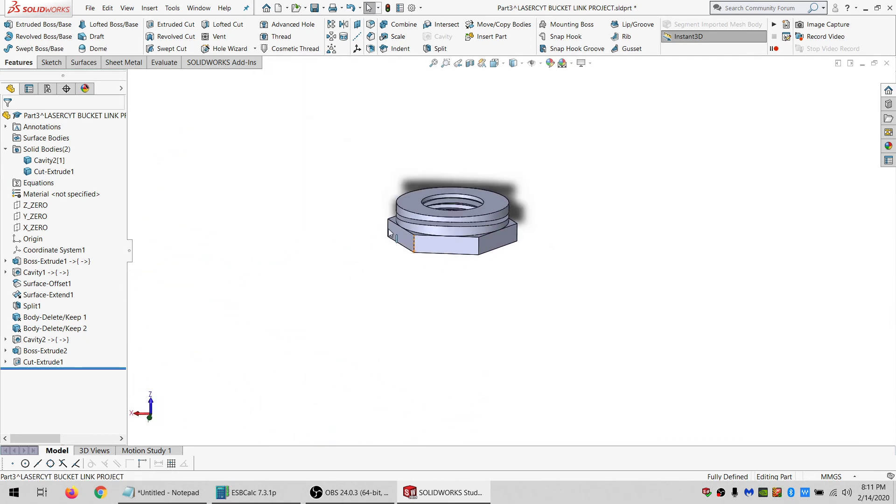
scroll(422, 229, "down", 3)
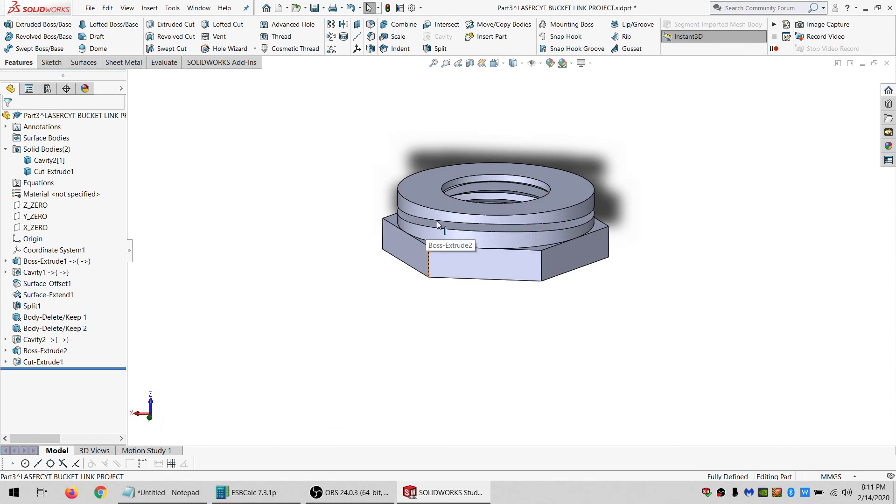
left_click(199, 8)
left_click(201, 111)
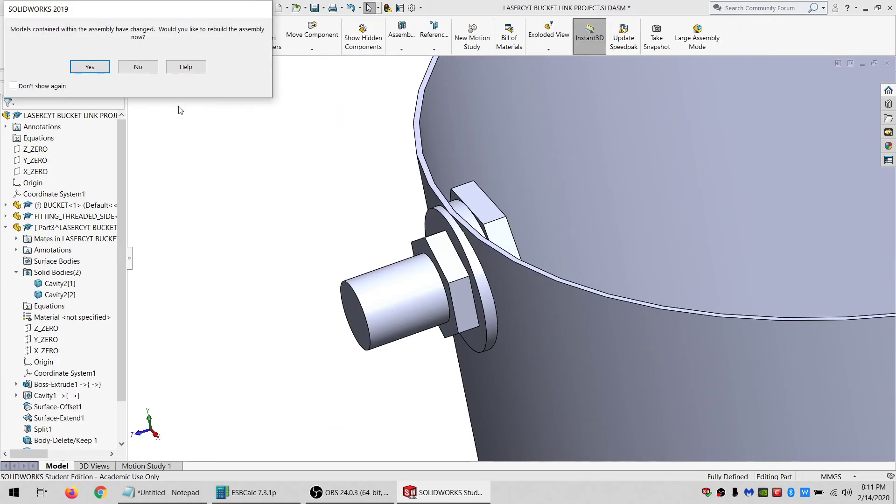
left_click(90, 66)
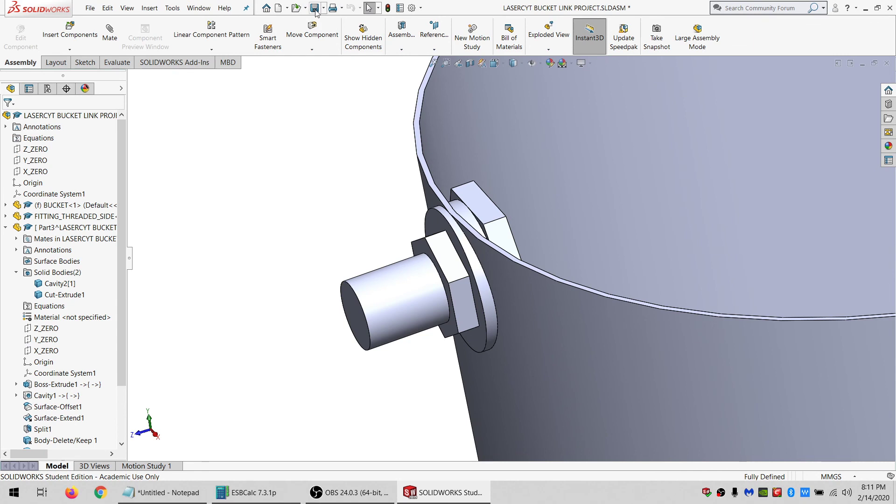
Open the threaded fitting part from the assembly to view it, then close it.
left_click(461, 259)
left_click(480, 211)
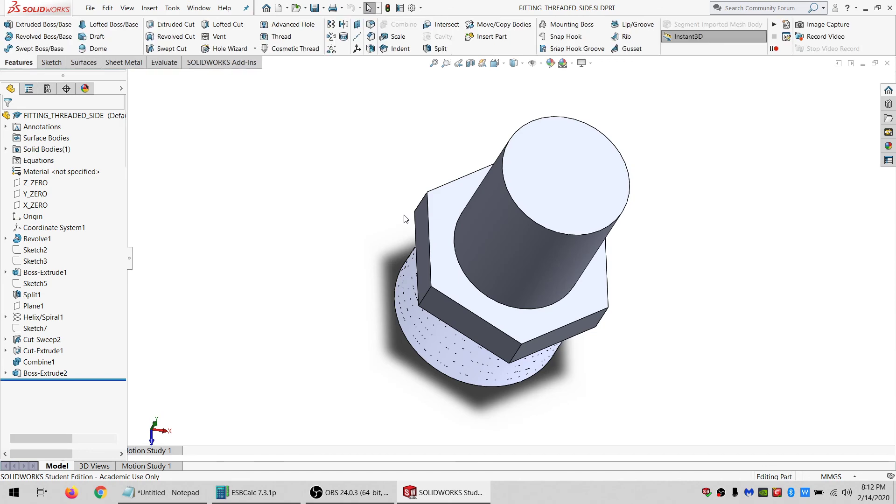
middle_click_drag(405, 219, 730, 108)
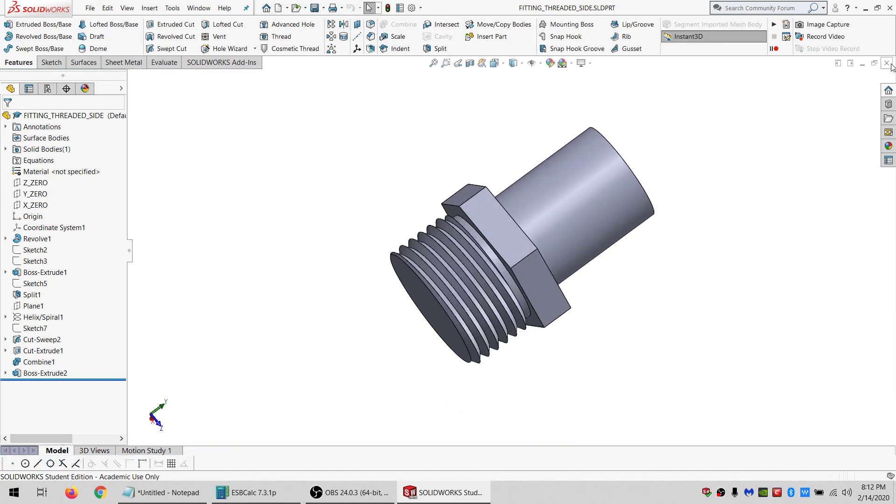
left_click(888, 64)
Open the in-context Part3 part from its hexagon boss in the assembly.
left_click(476, 201)
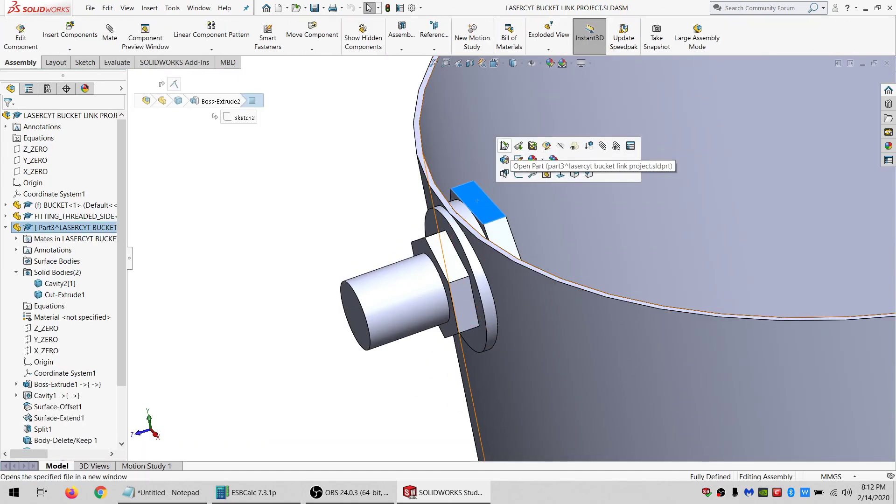
left_click(504, 145)
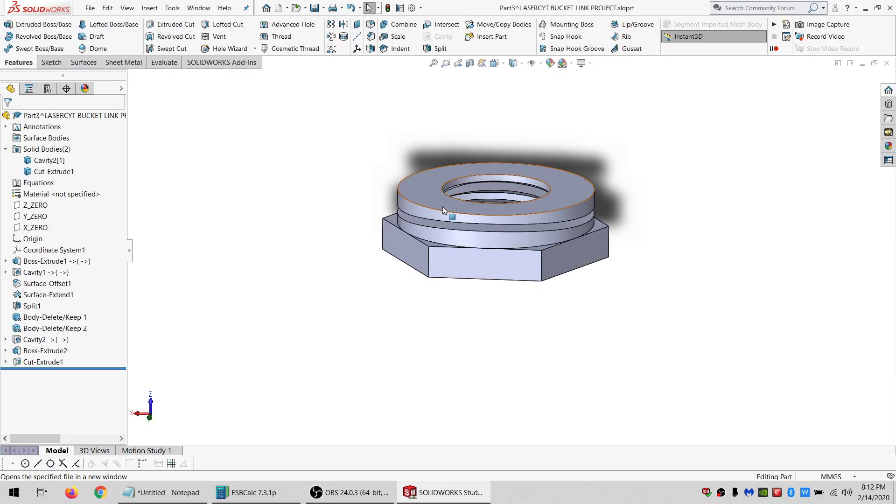
Hide the upper threaded ring body, then undo the hide.
scroll(442, 210, "down", 2)
left_click(56, 262)
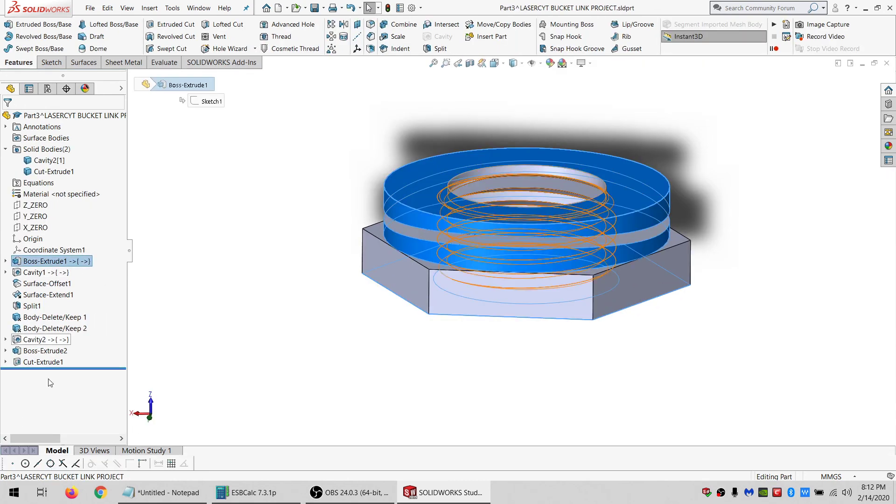
left_click(50, 362, "shift")
left_click(336, 258)
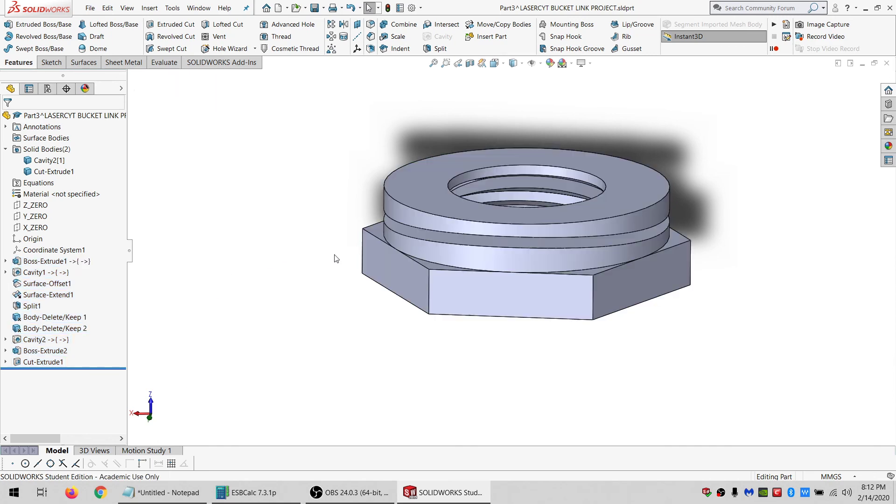
left_click(449, 261)
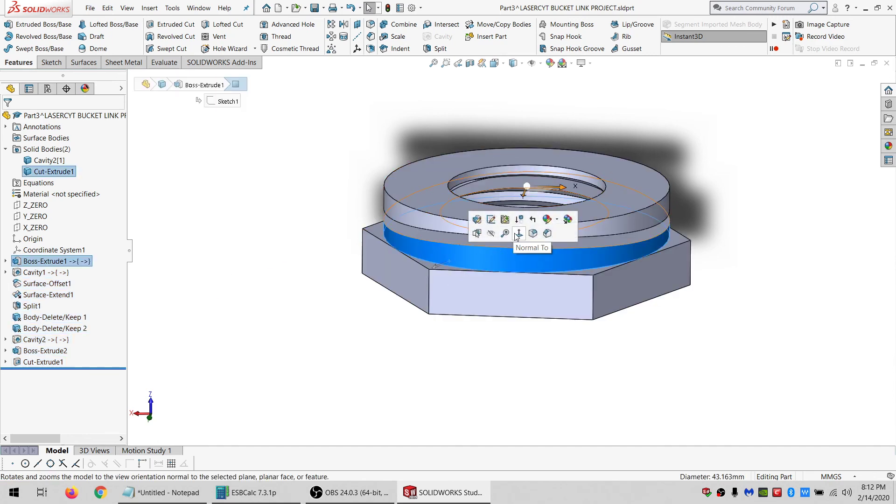
left_click(490, 234)
key("ctrl+z")
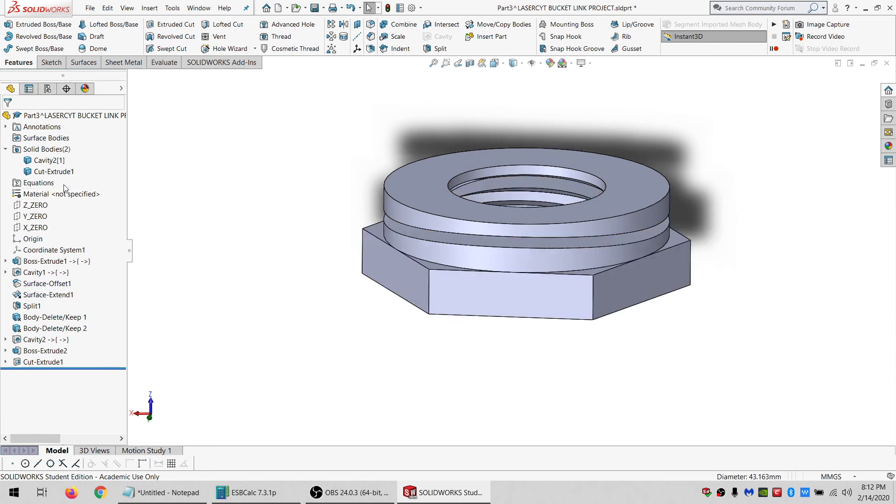
Delete the Cavity2[1] body with a Delete/Keep Body feature.
left_click(50, 160)
key("Delete")
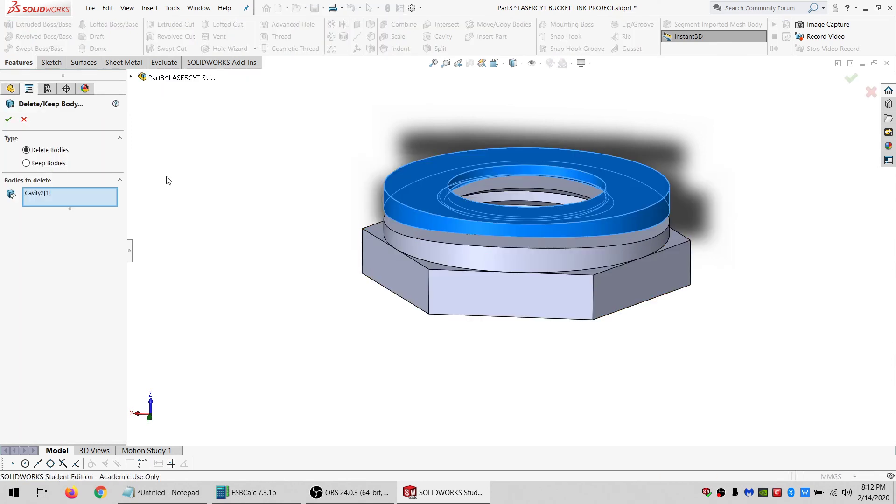
key("Return")
left_click(89, 8)
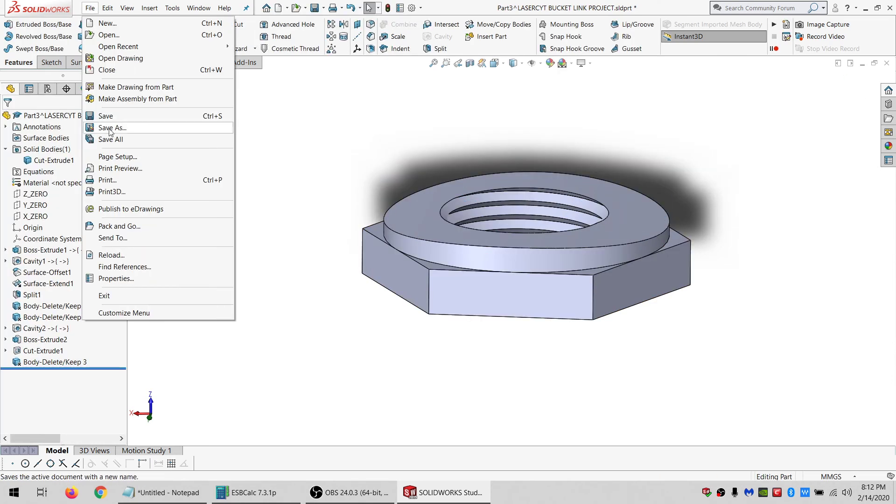
left_click(125, 139)
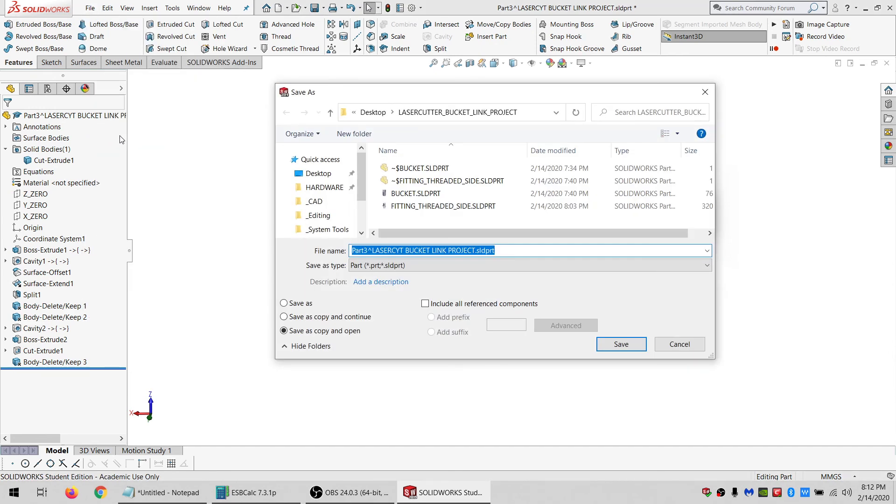
type("NO")
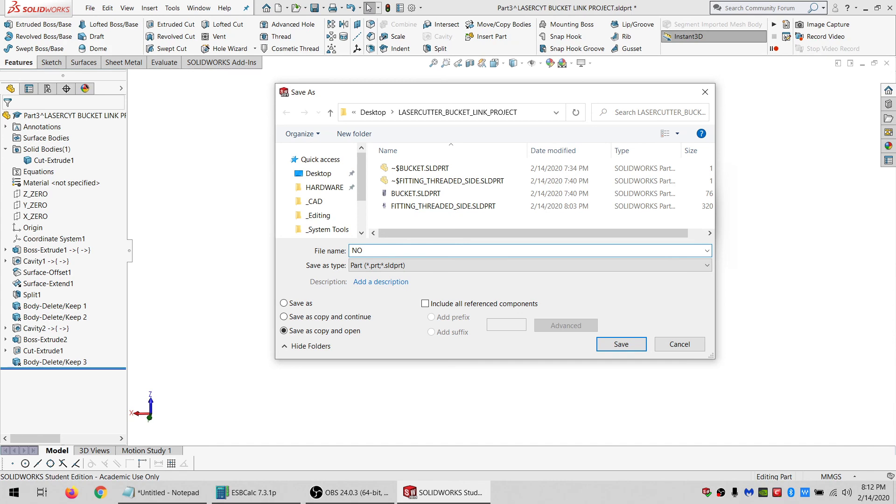
key("Escape")
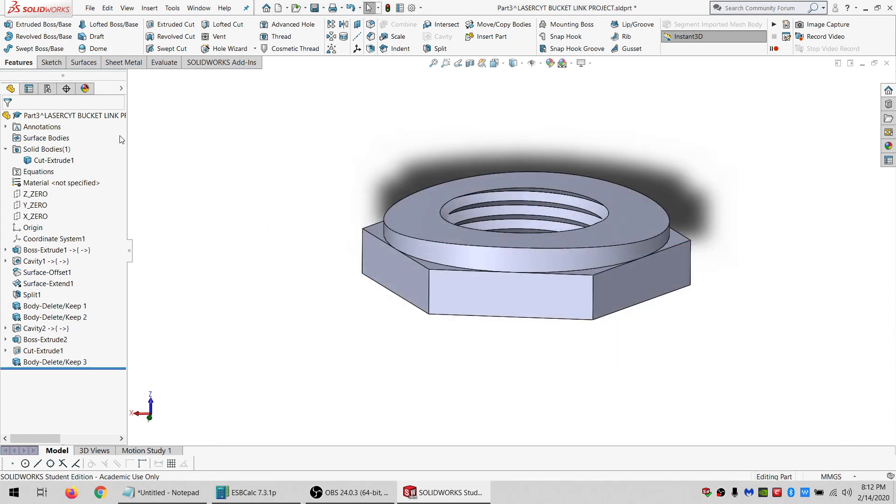
Delete the Body-Delete/Keep 3 feature to bring back the Cavity2[1] body.
left_click(70, 360)
key("Delete")
key("Return")
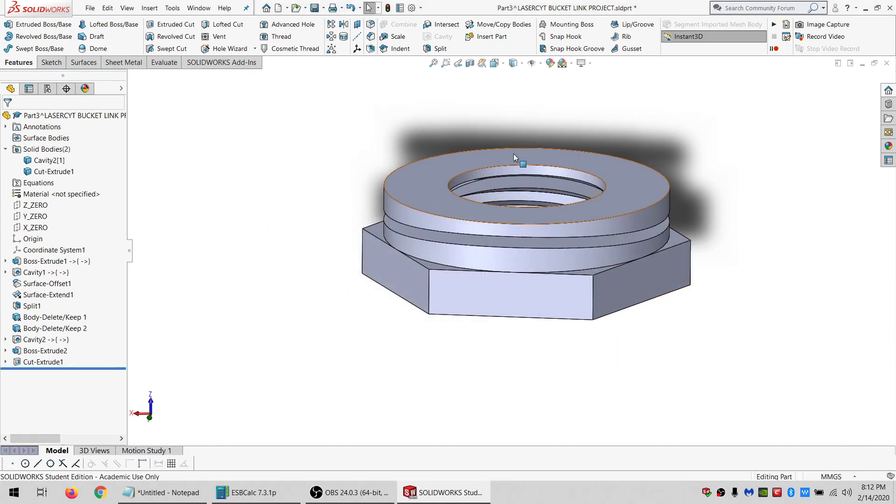
Start a sketch on the ring's top face and offset its inner bore edge by .35/2 (0.175 mm).
scroll(513, 154, "down", 1)
middle_click_drag(513, 154, 504, 261)
left_click(449, 129)
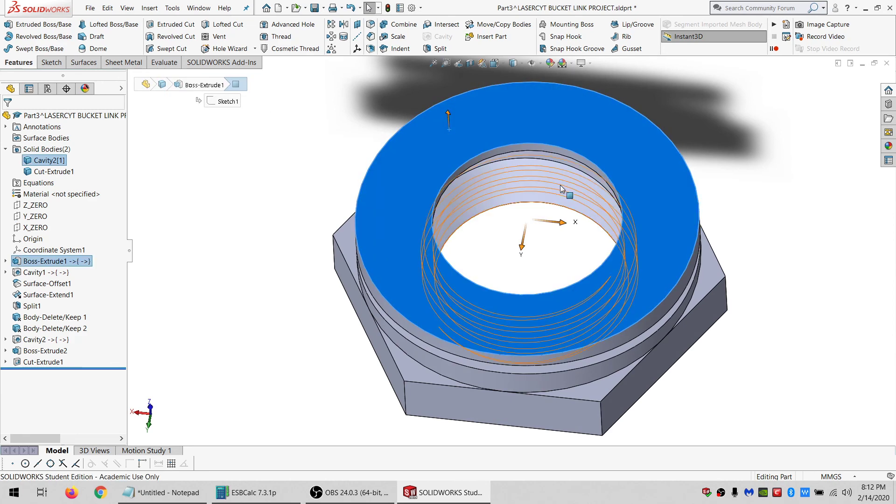
middle_click_drag(561, 189, 525, 150)
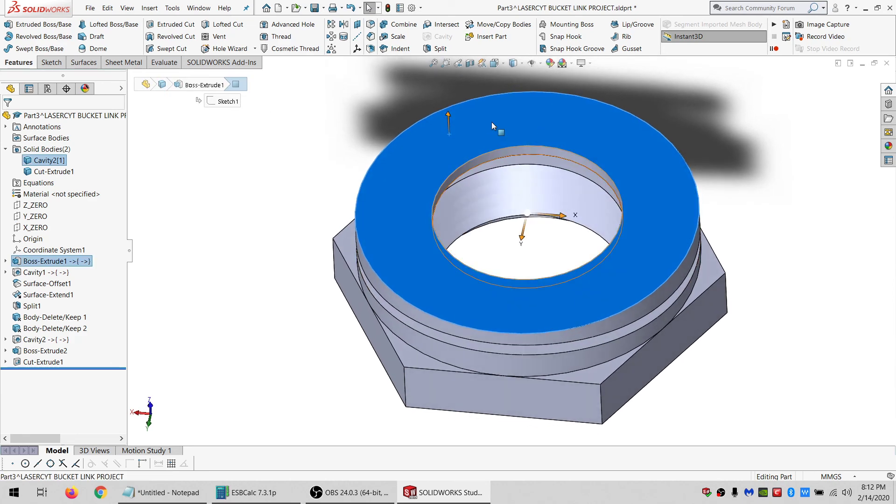
left_click(51, 62)
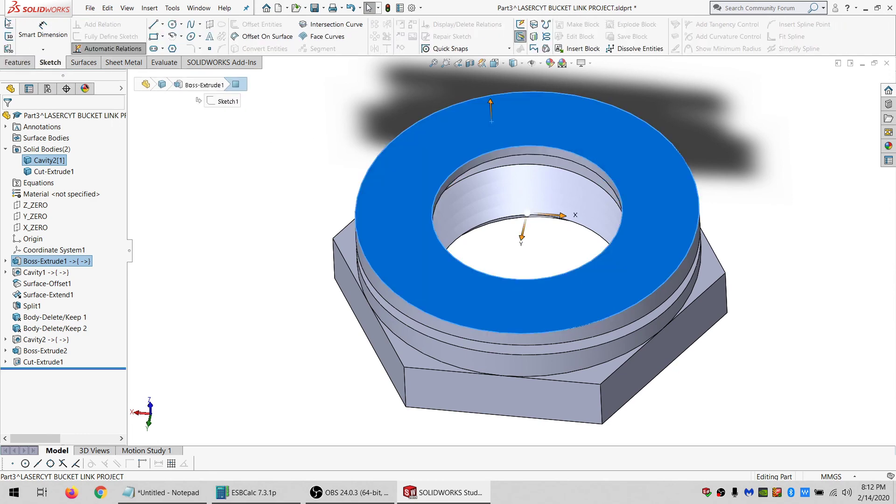
left_click(9, 23)
left_click(172, 24)
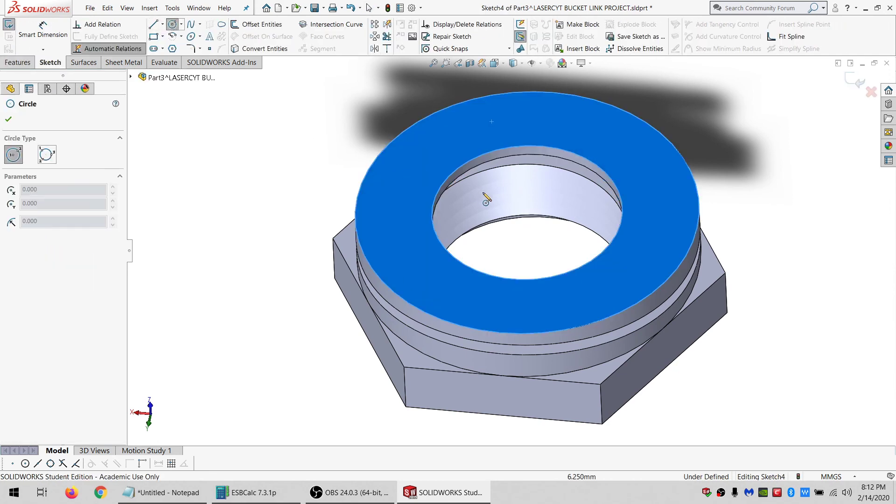
key("Escape")
left_click(501, 147)
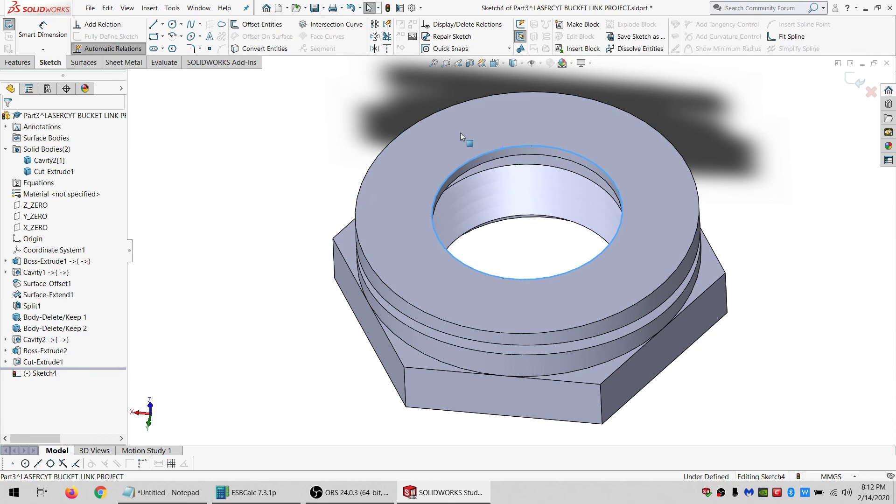
left_click(262, 24)
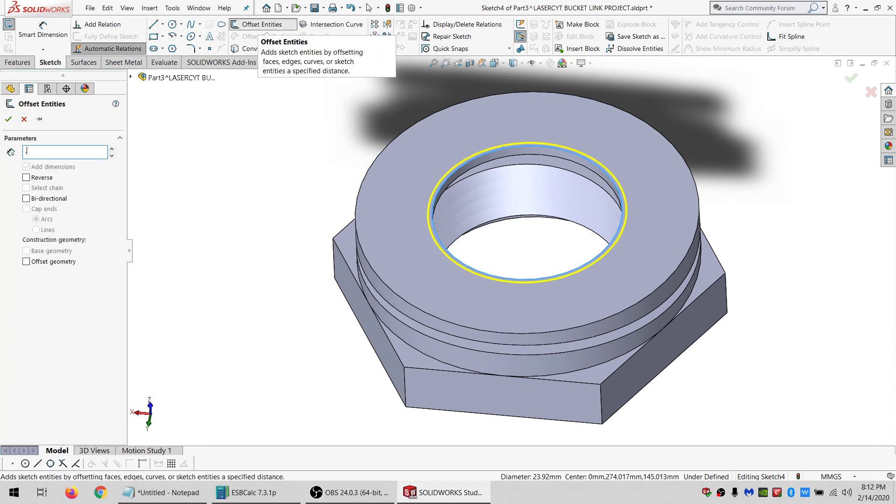
type(".35/2")
key("Return")
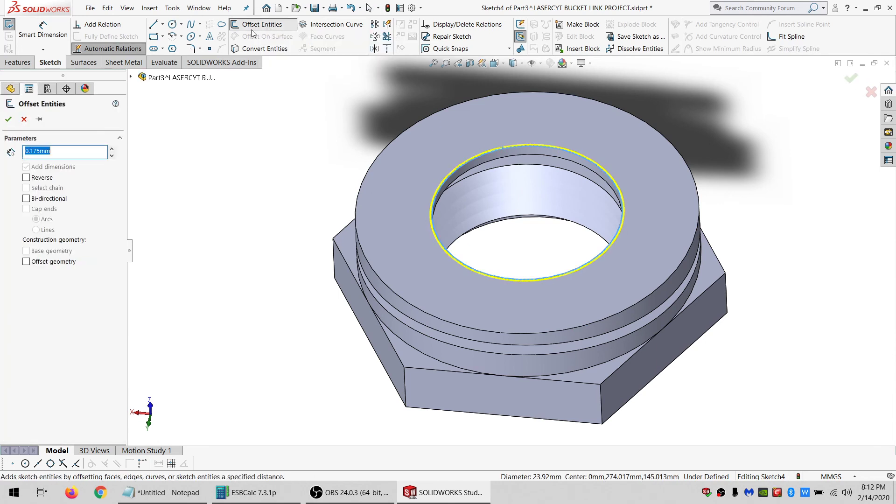
left_click(8, 119)
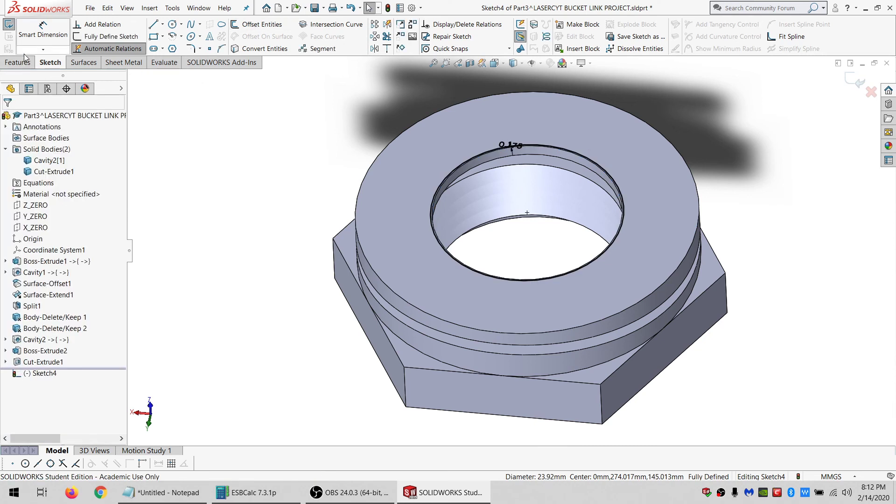
Cut-extrude the offset profile through all, limited to the upper ring body only.
left_click(19, 62)
left_click(158, 29)
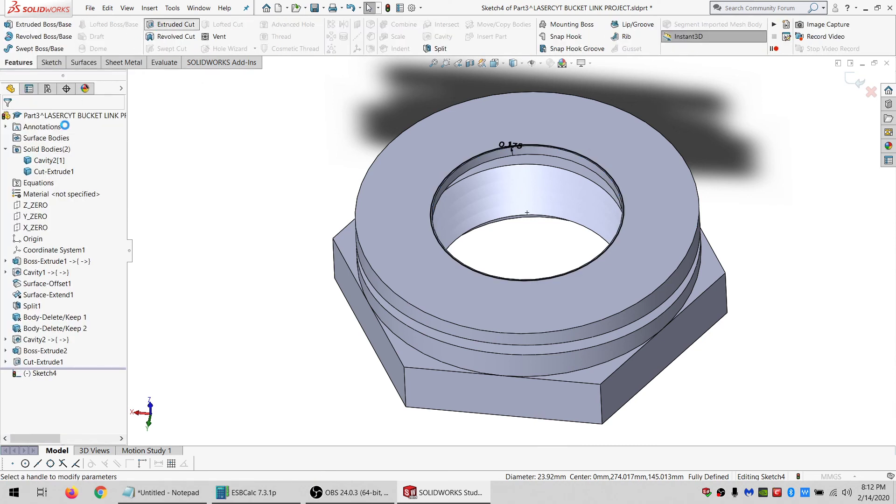
left_click(69, 183)
left_click(42, 202)
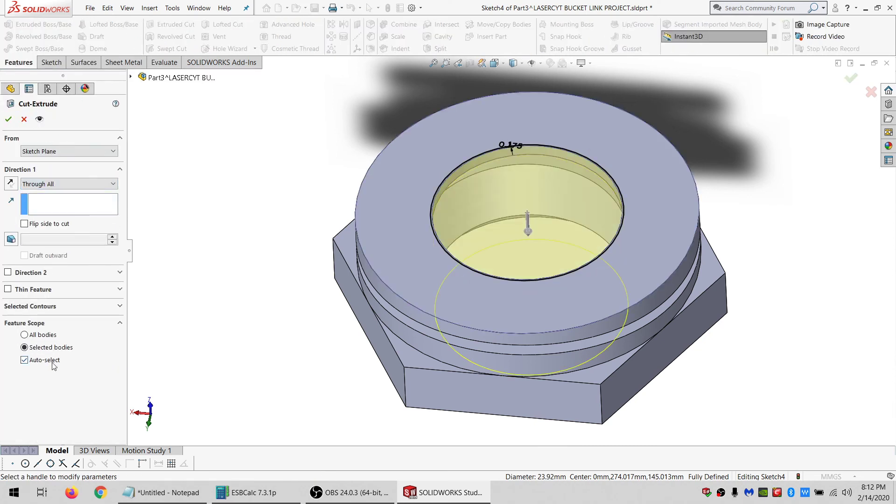
left_click(24, 359)
left_click(407, 163)
left_click(8, 119)
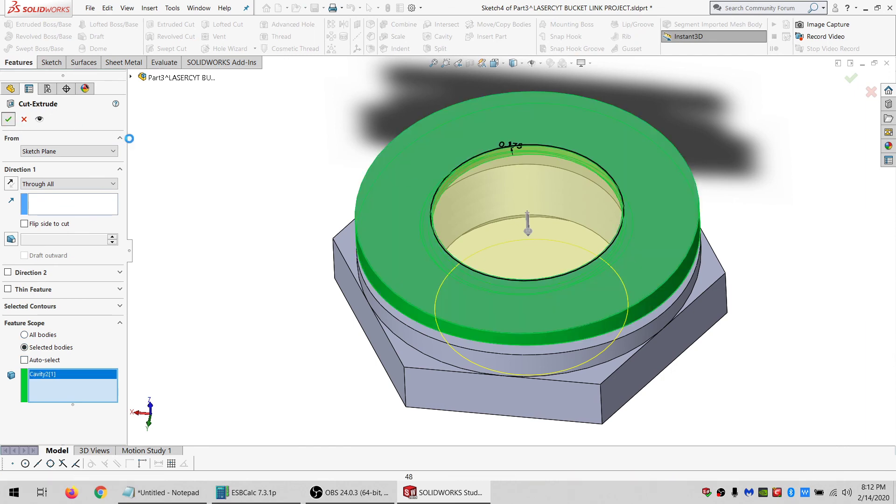
Delete the cut upper ring body, leaving only the threaded hexagon body.
key("f")
scroll(476, 214, "down", 1)
middle_click_drag(496, 224, 503, 165)
left_click(48, 170)
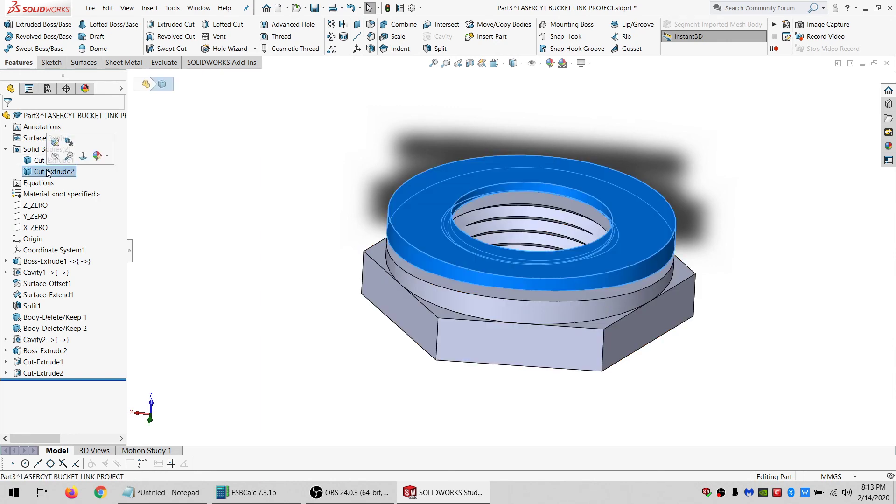
key("Delete")
key("Return")
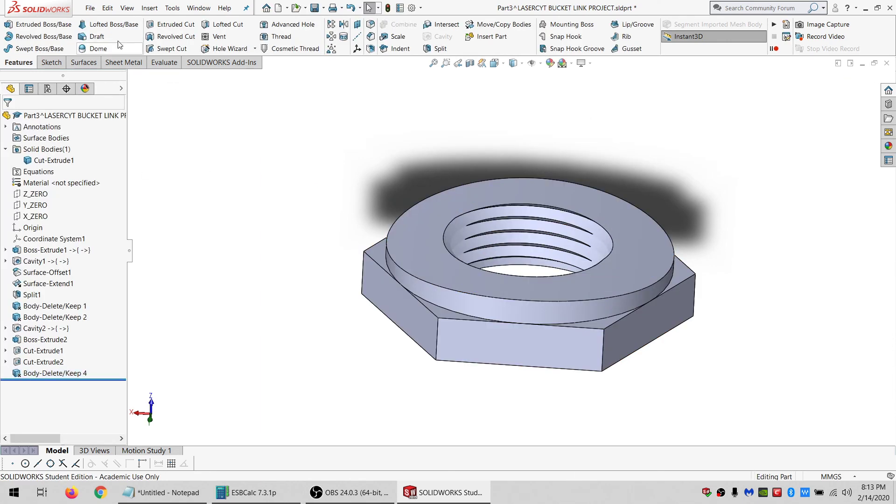
Save a copy of the part as THREAD_SIDE_NO_OFFSET and open it.
left_click(90, 8)
left_click(104, 127)
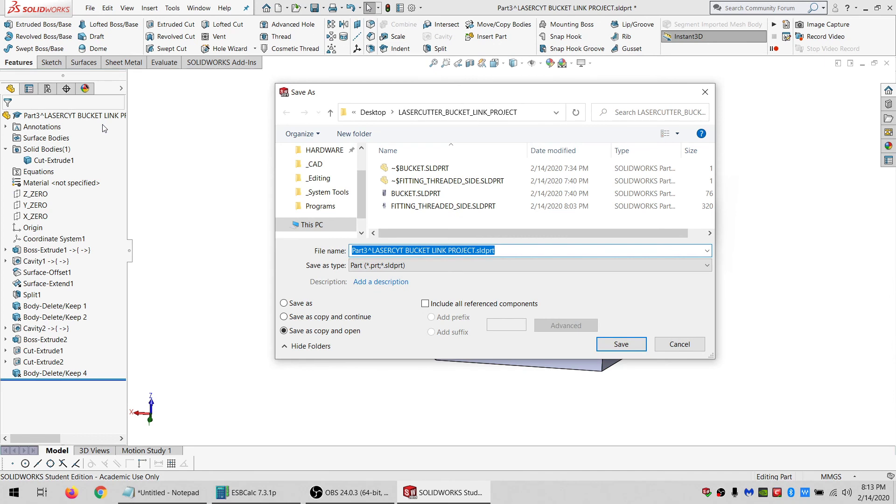
type("THREAD_SIDE_NO_OFFSET")
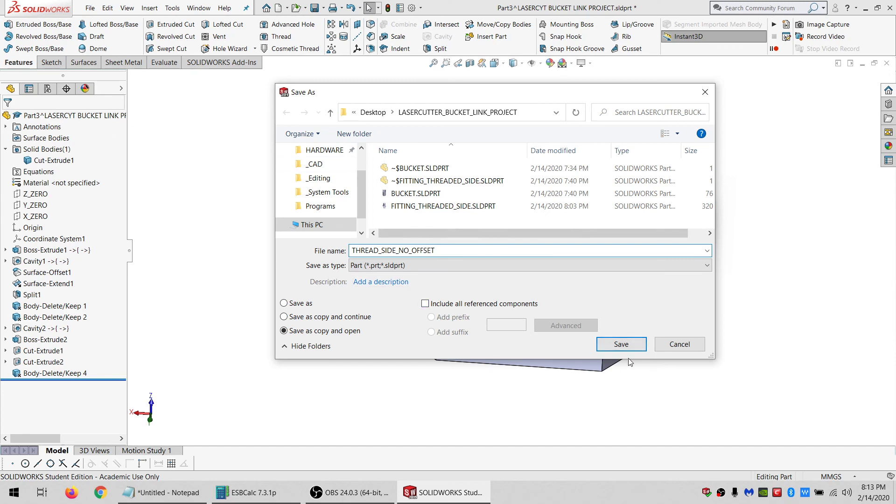
left_click(626, 344)
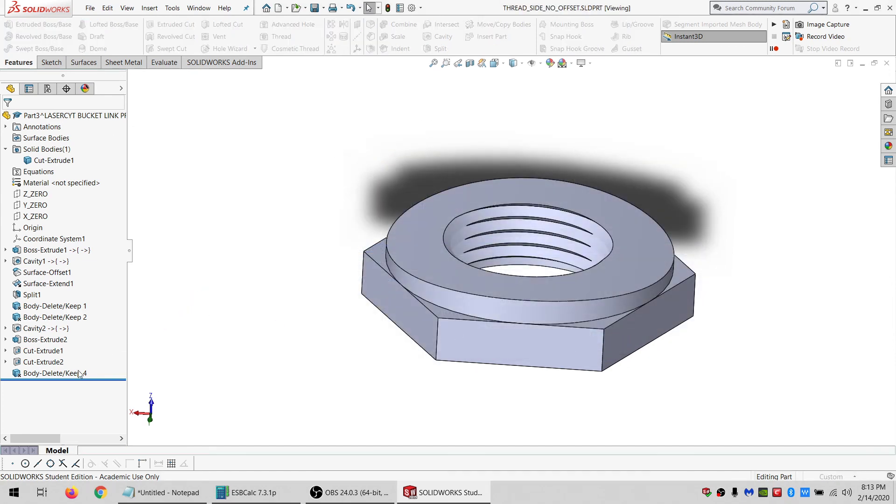
Edit the Body-Delete/Keep 4 feature so it keeps the ring body instead of deleting it.
left_click(59, 363)
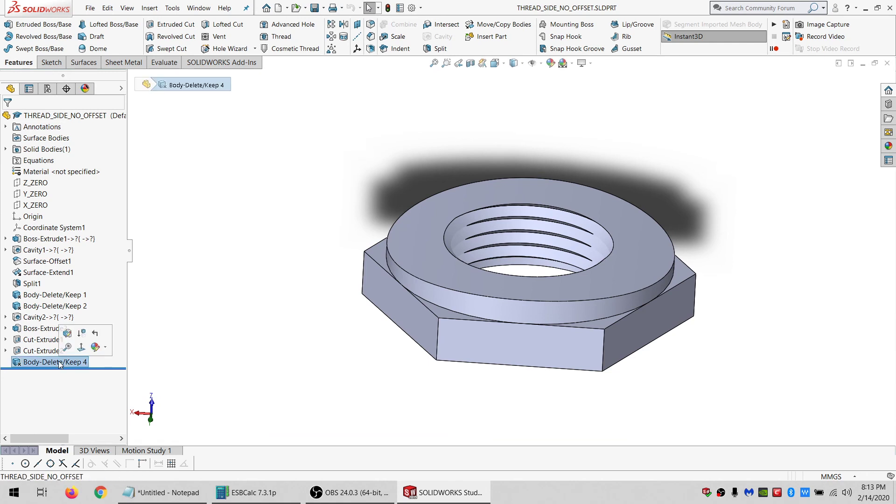
left_click(66, 333)
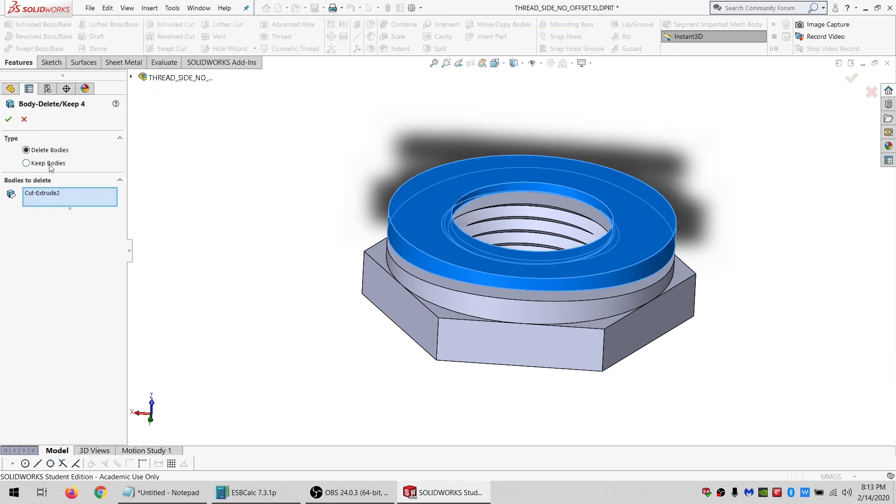
left_click(9, 120)
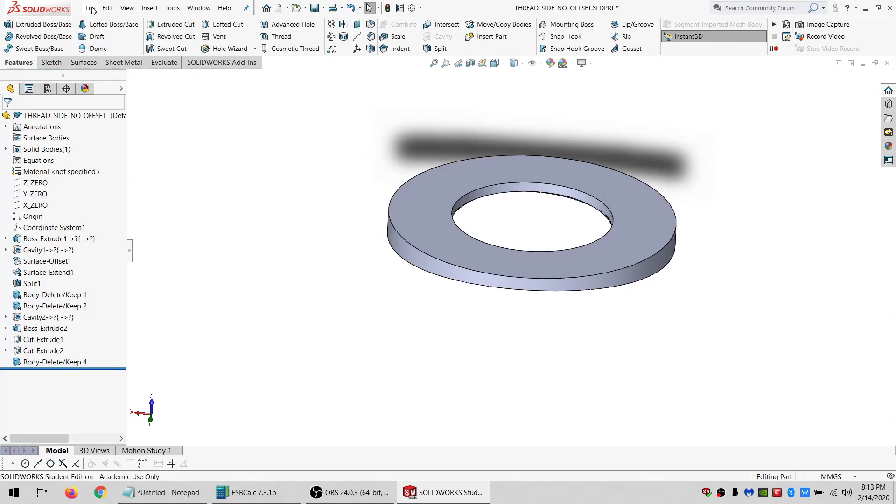
Save the part as WASHER_SIDE_NO_OFFSET.
left_click(90, 8)
left_click(106, 128)
type("WASHER_SIDE_NO_OFFSET")
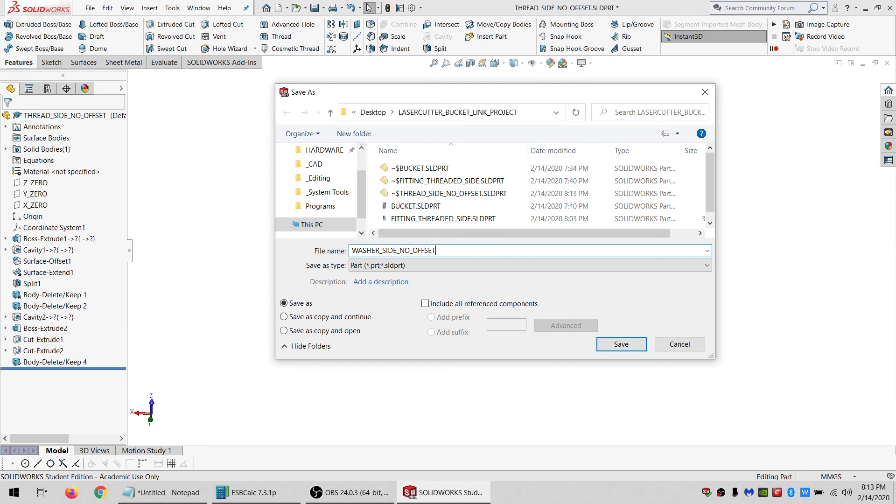
key("Return")
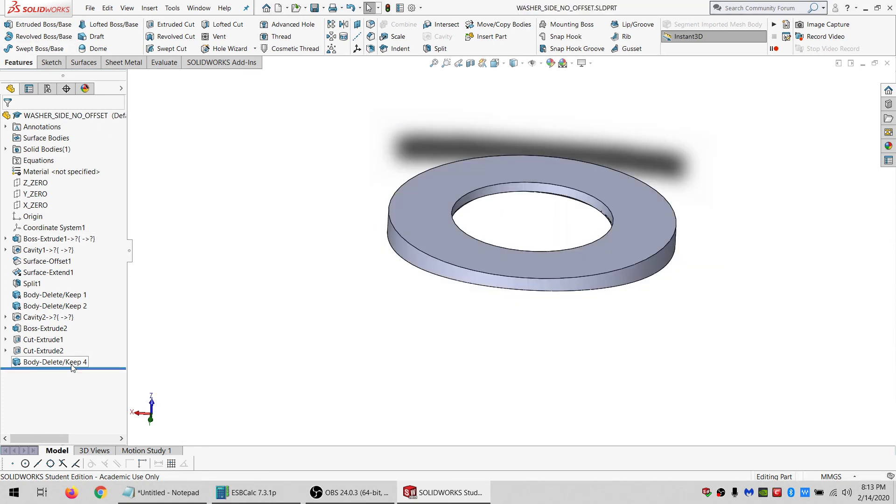
Delete the Body-Delete/Keep 4 feature to restore both bodies.
left_click(92, 362)
key("Delete")
key("Return")
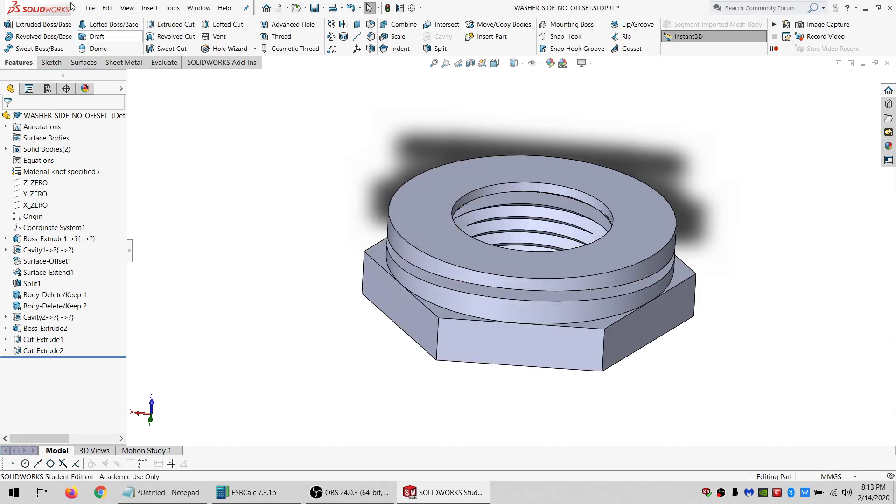
Switch back to the LASERCYT BUCKET LINK PROJECT assembly and accept its rebuild.
left_click(198, 8)
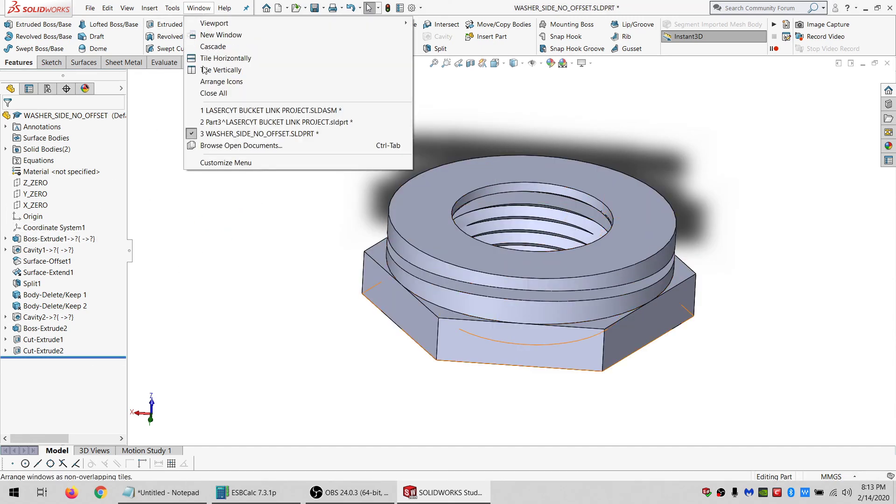
left_click(208, 115)
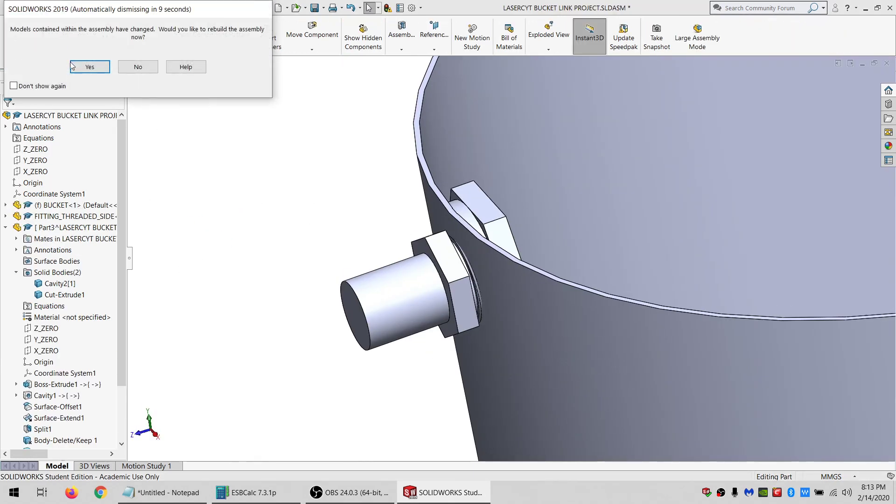
key("Return")
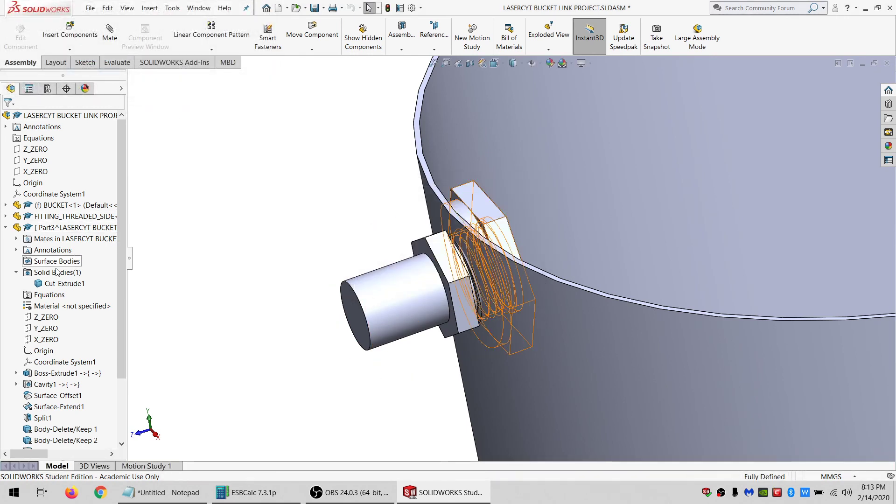
Try to set Cavity2's scale reference to a coordinate system, then cancel and leave in-context part editing.
scroll(47, 410, "down", 3)
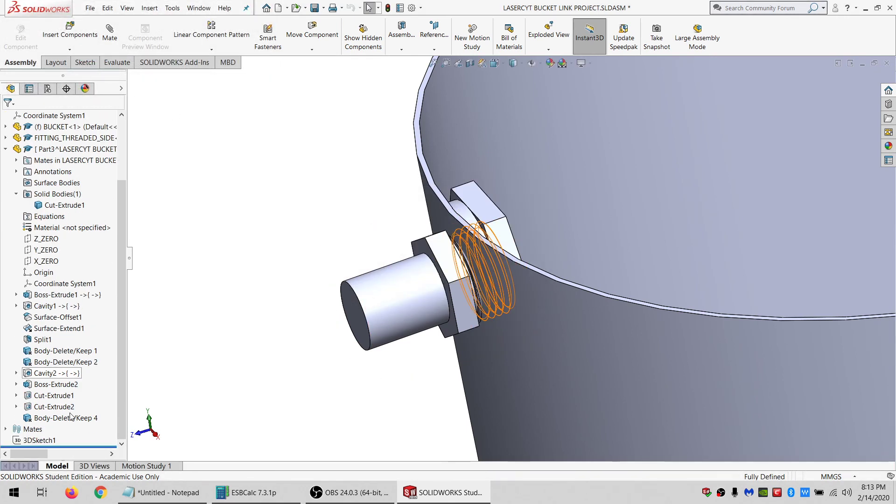
left_click(49, 373)
left_click(58, 347)
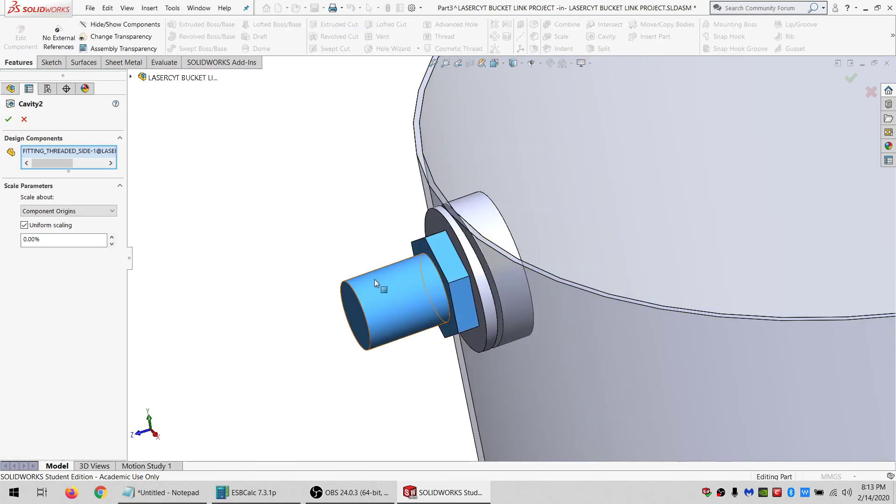
left_click(95, 212)
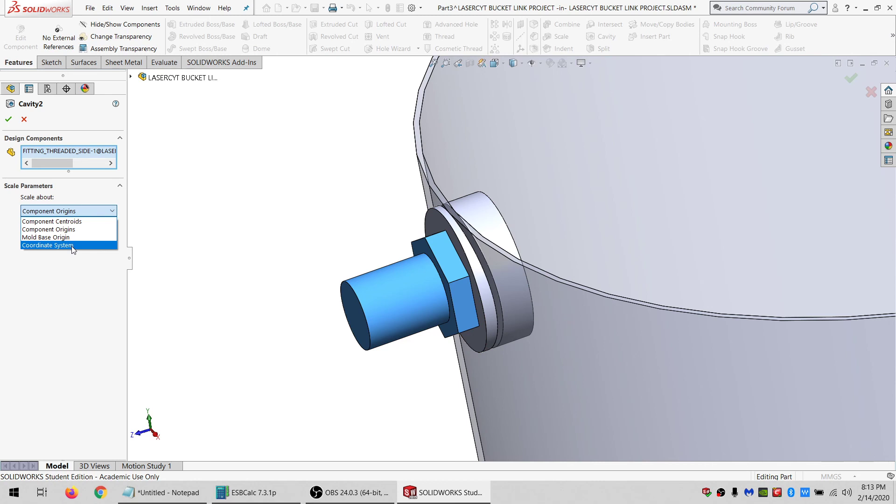
left_click(24, 119)
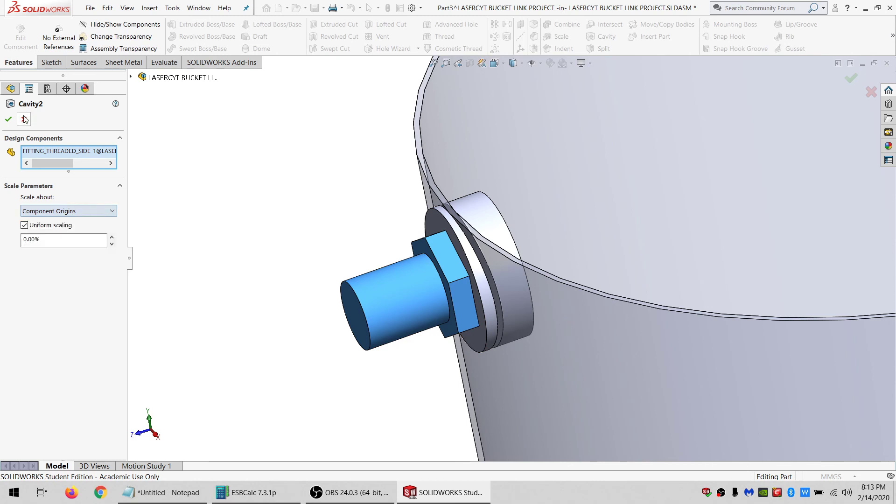
left_click(24, 119)
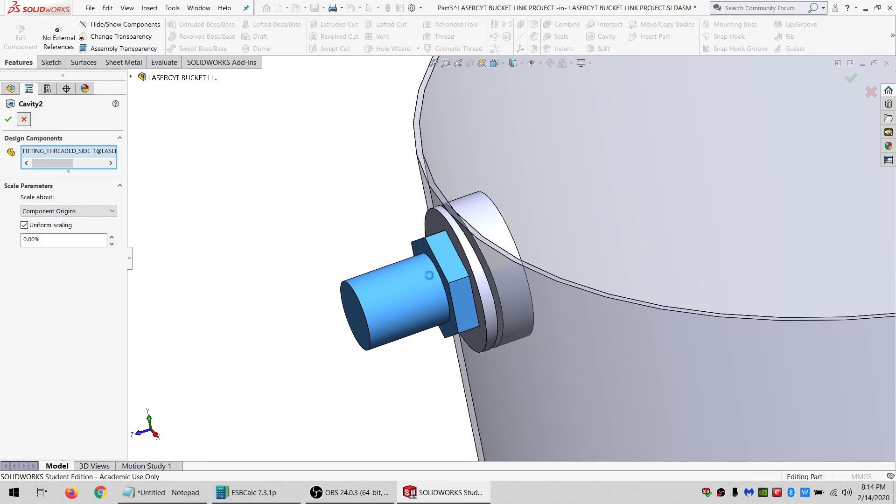
left_click(22, 37)
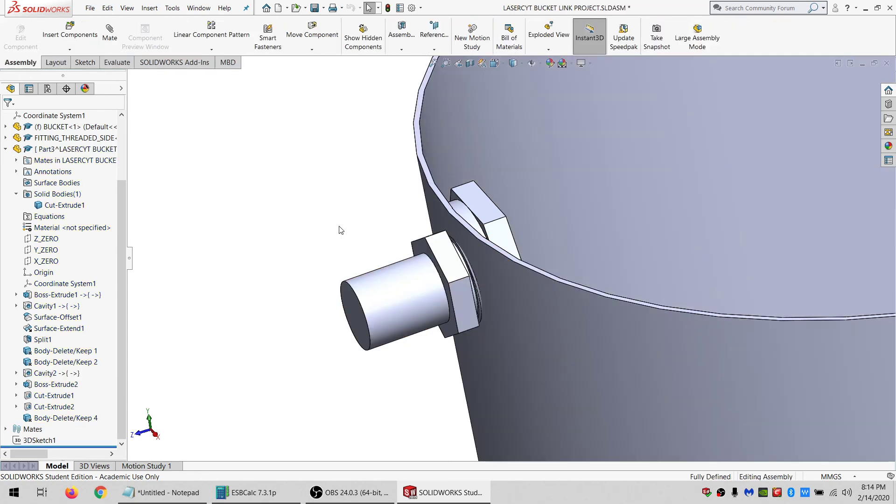
Open the FITTING_THREADED_SIDE part in its own window.
left_click(417, 297)
left_click(444, 248)
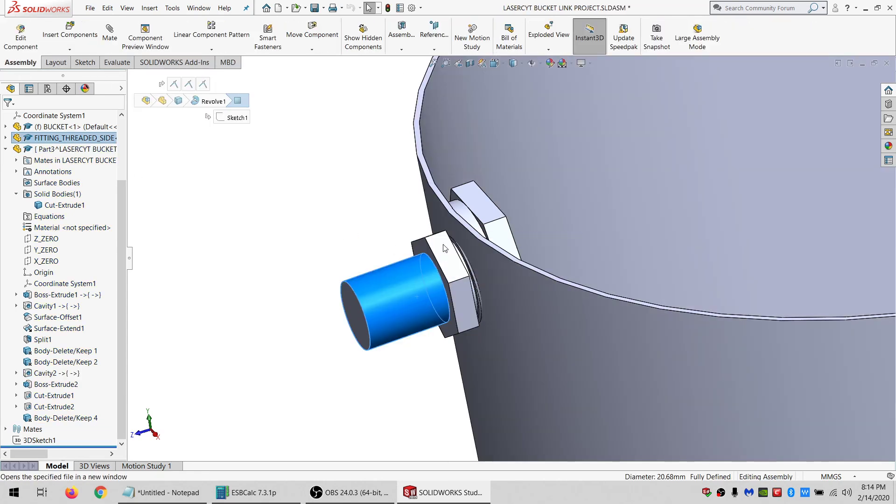
scroll(442, 251, "down", 3)
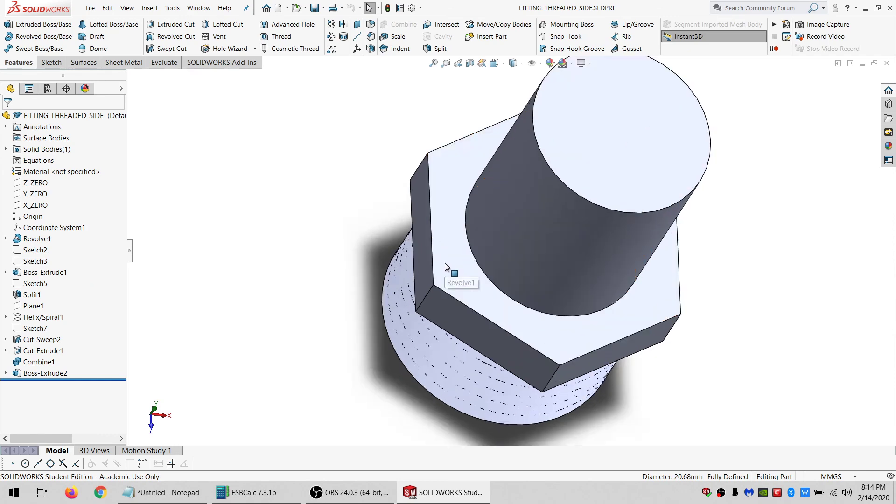
Create a reference plane from the fitting's threaded end face and thread face.
middle_click_drag(450, 264, 528, 243)
scroll(359, 231, "up", 1)
scroll(359, 231, "down", 1)
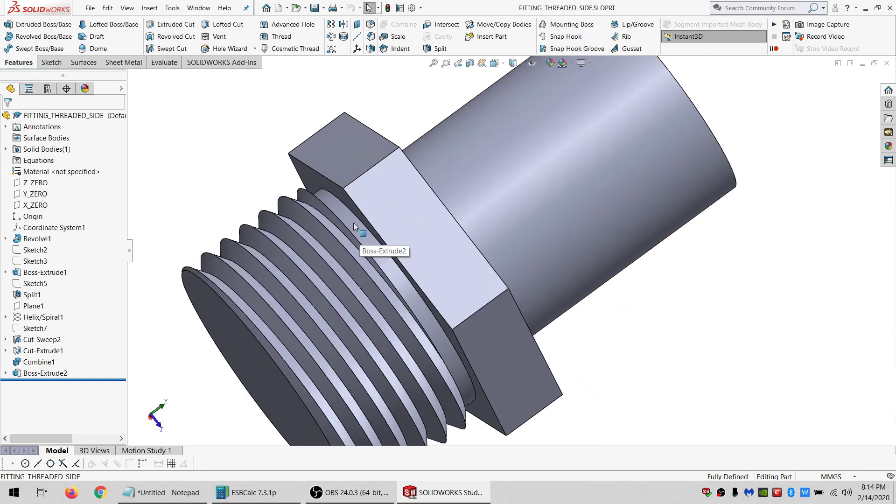
middle_click_drag(354, 223, 301, 283)
scroll(346, 259, "up", 2)
left_click(337, 248)
left_click(300, 284)
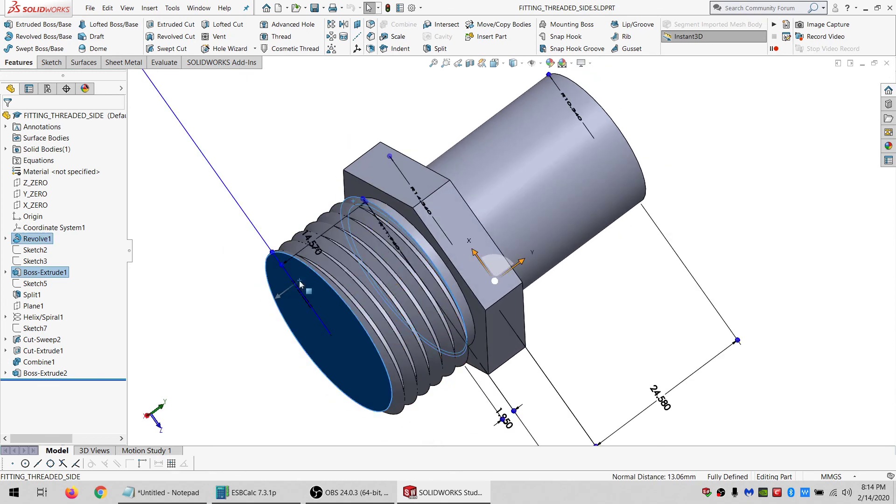
left_click(357, 26)
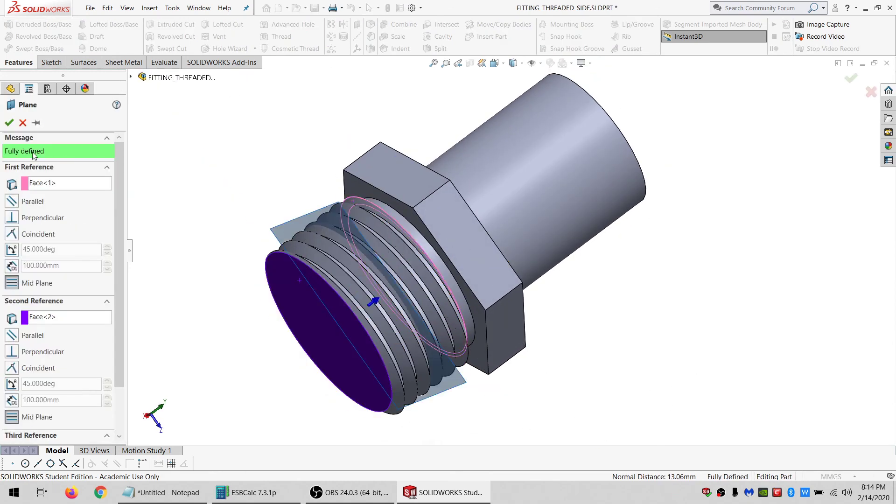
left_click(10, 123)
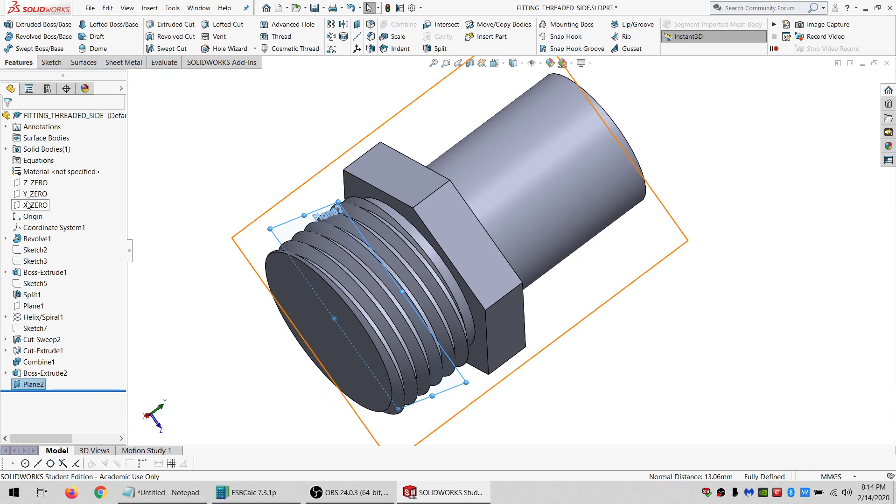
Create an axis at the intersection of the Z_ZERO and X_ZERO planes.
left_click(35, 182)
left_click(35, 205, "ctrl")
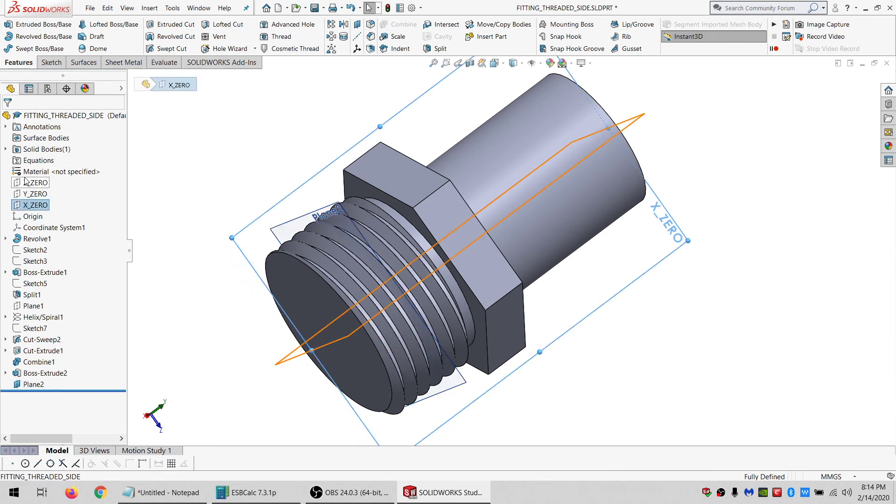
left_click(357, 37)
left_click(9, 119)
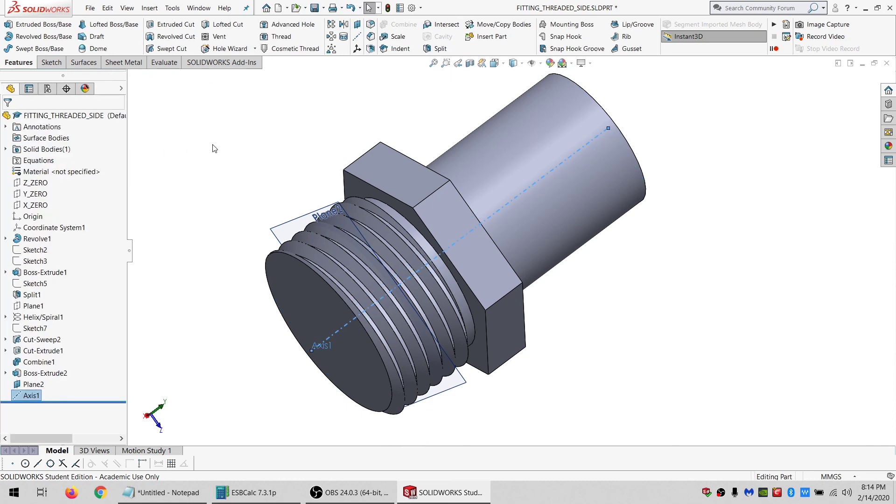
Try to define a coordinate system with Plane2 as the X axis and Axis1 as the Y axis.
left_click(302, 217, "ctrl")
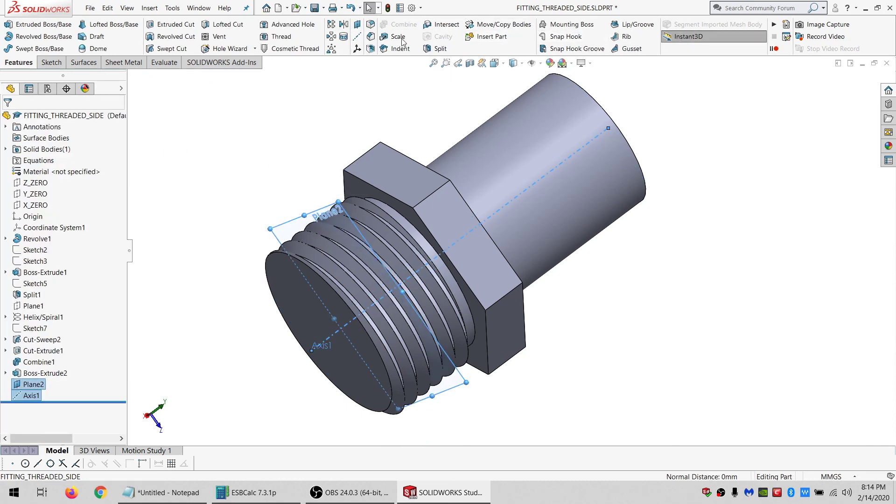
left_click(358, 50)
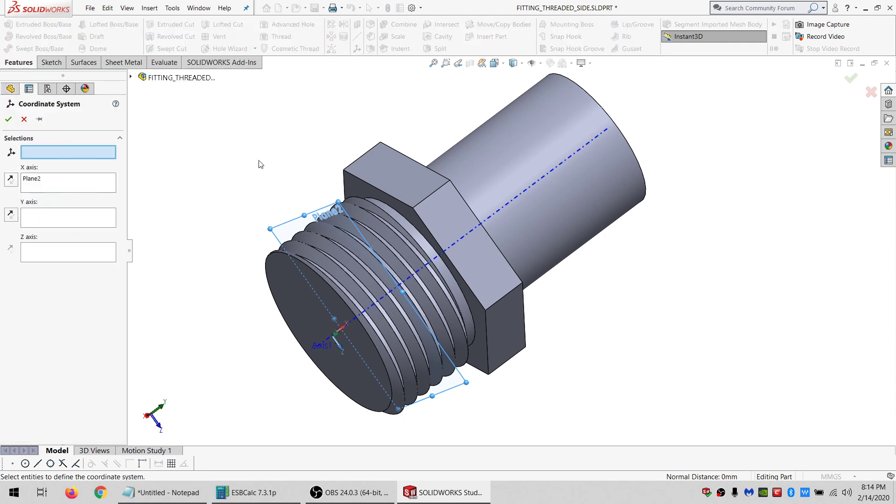
left_click(54, 217)
left_click(53, 155)
left_click(59, 217)
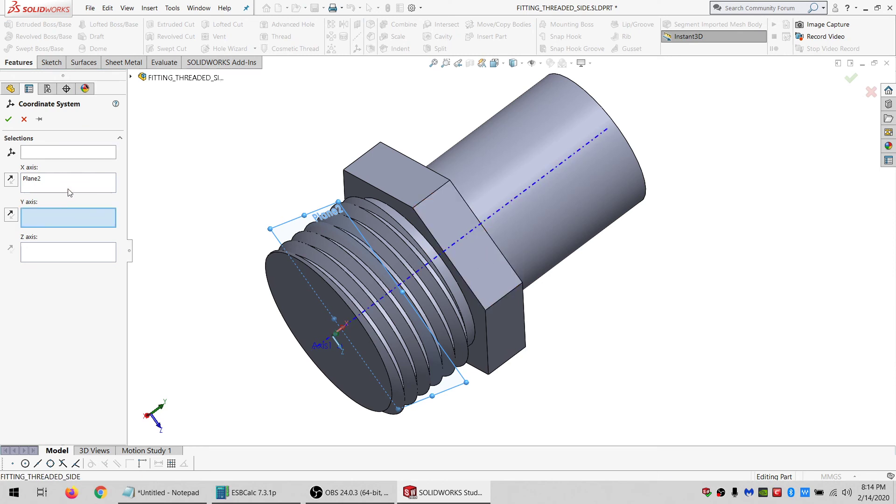
left_click(340, 346)
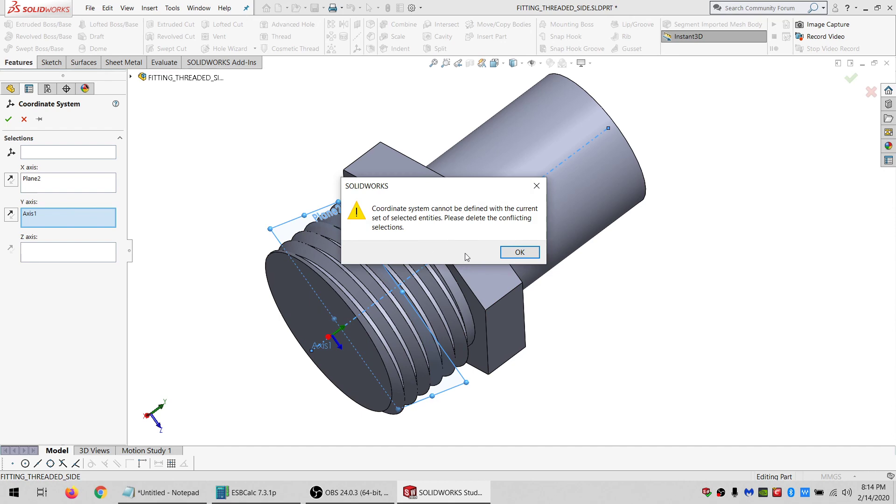
left_click(520, 252)
left_click(9, 119)
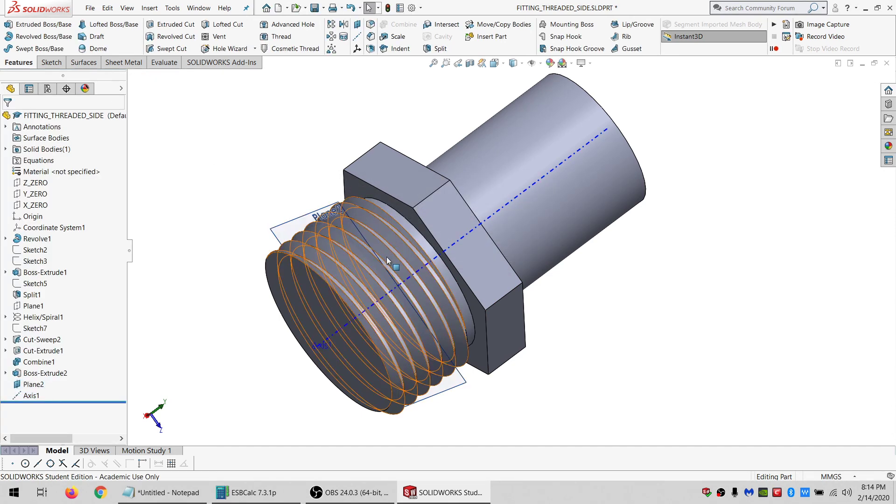
Create an axis at the intersection of the X_ZERO plane and Plane2.
middle_click_drag(386, 256, 431, 359)
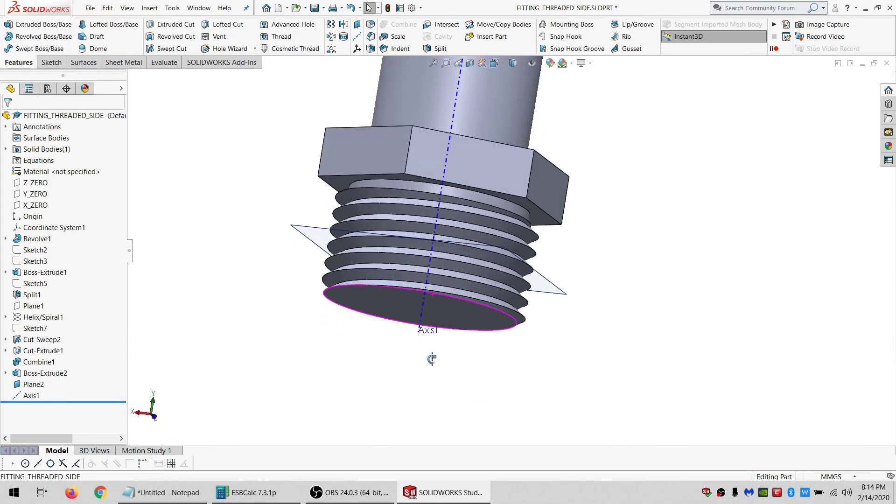
left_click(36, 183)
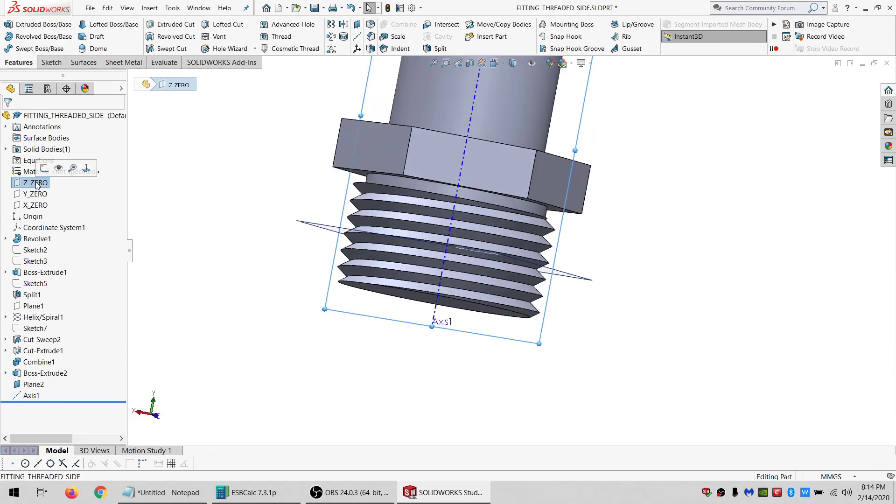
middle_click_drag(435, 184, 409, 209)
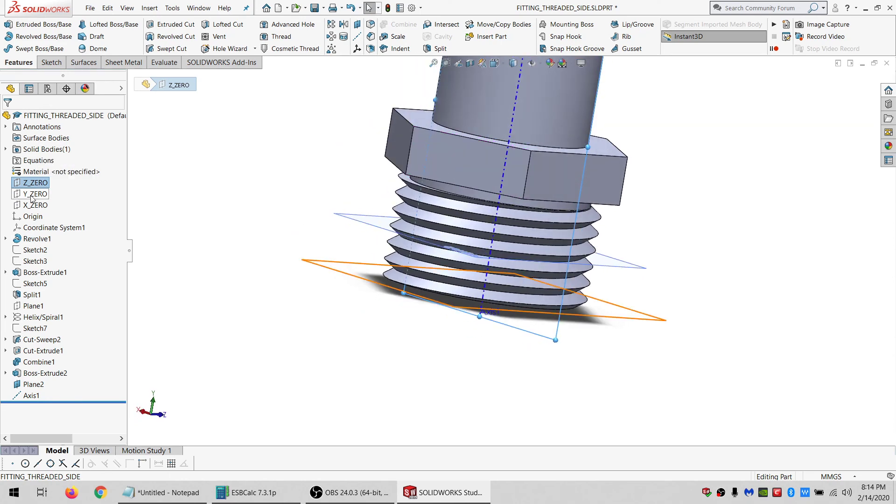
left_click(30, 206)
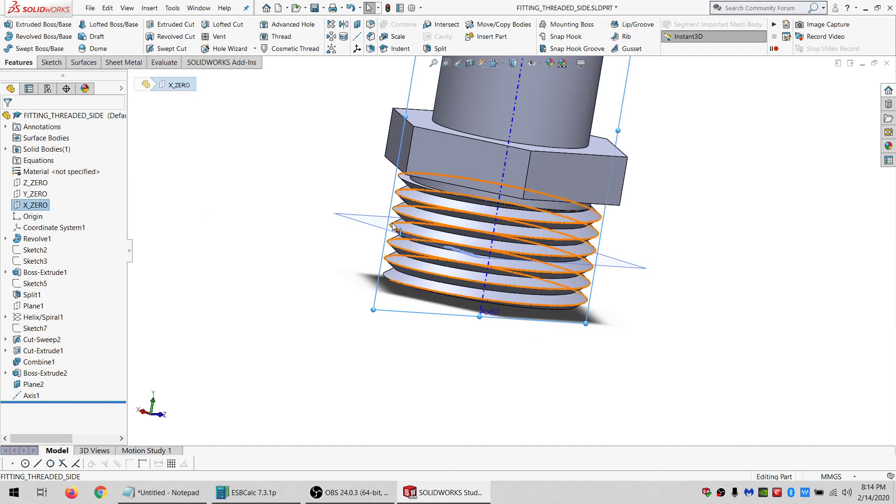
left_click(33, 384, "ctrl")
left_click(356, 38)
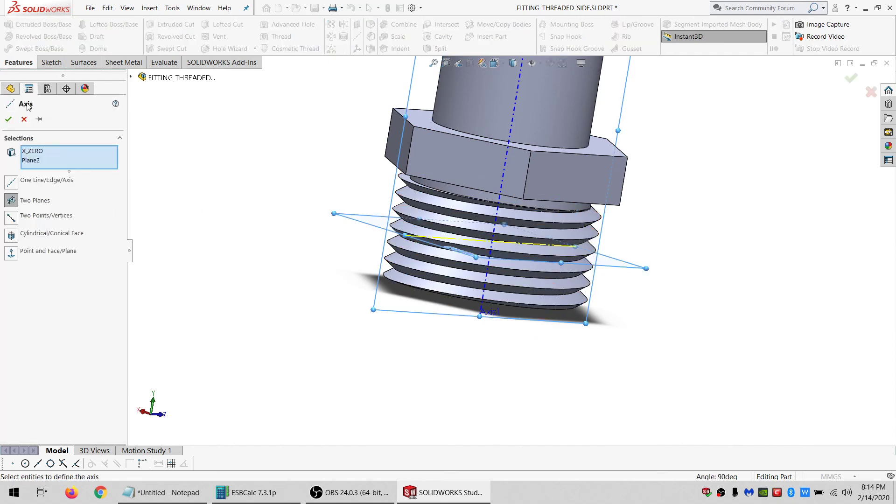
left_click(9, 119)
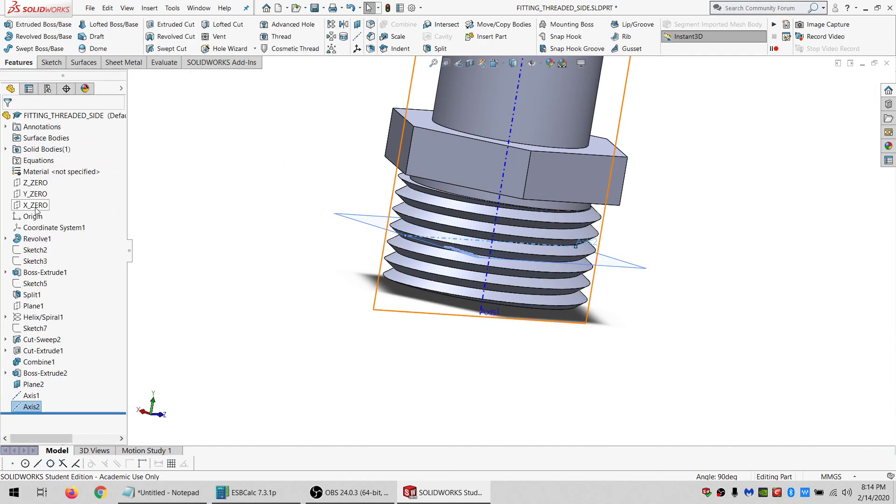
Create an axis at the intersection of the Z_ZERO plane and Plane2.
left_click(45, 185)
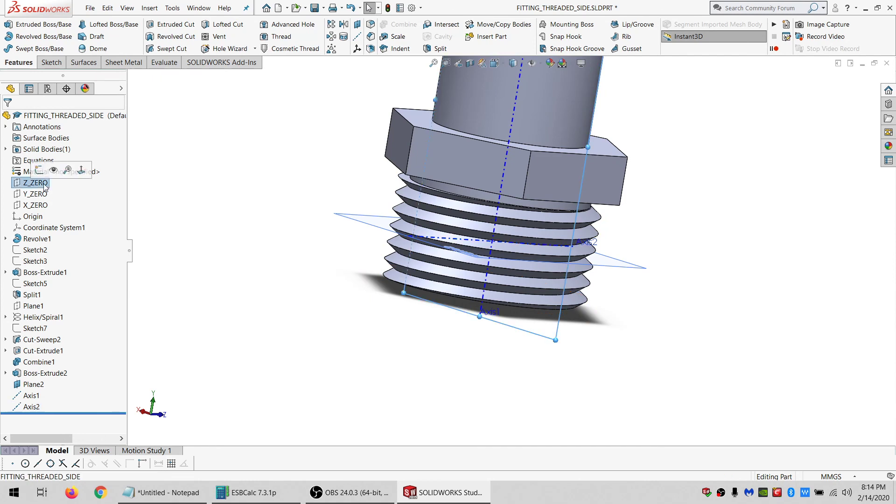
left_click(373, 227, "ctrl")
left_click(356, 36)
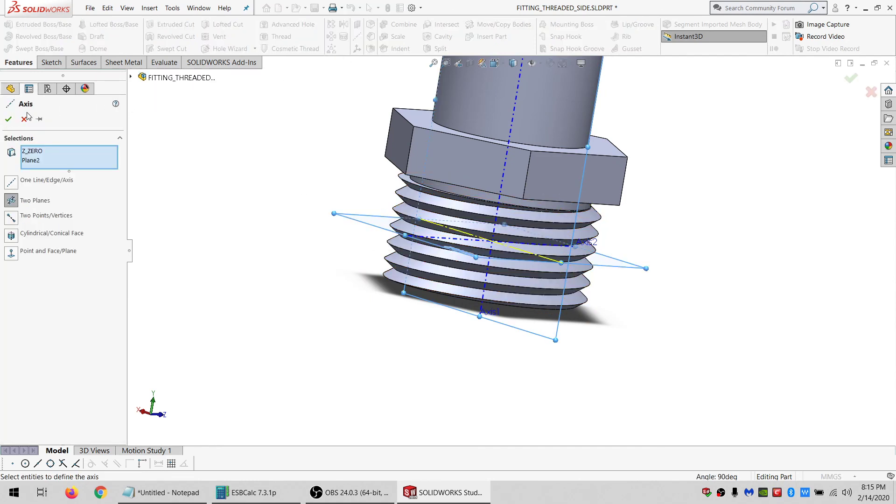
left_click(8, 119)
Create a coordinate system with Axis3 as the X axis, Axis2 as the Y axis and Axis1 as the Z axis.
left_click(31, 395)
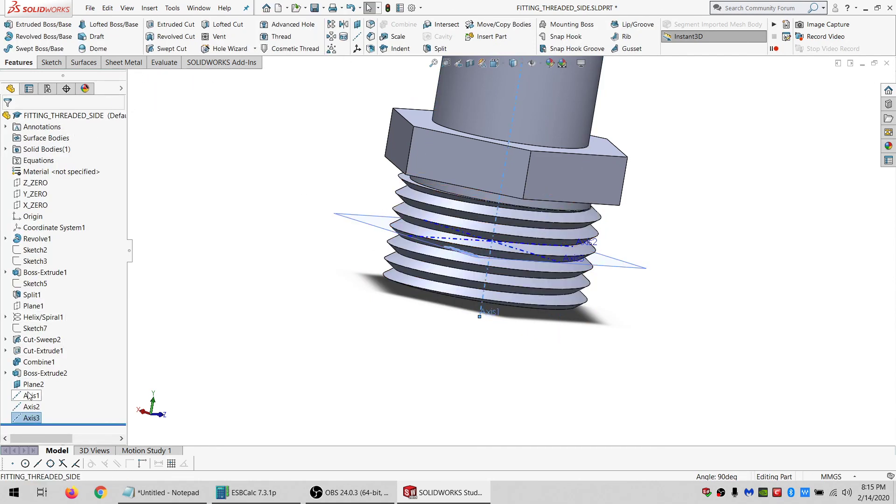
left_click(33, 418)
left_click(356, 49)
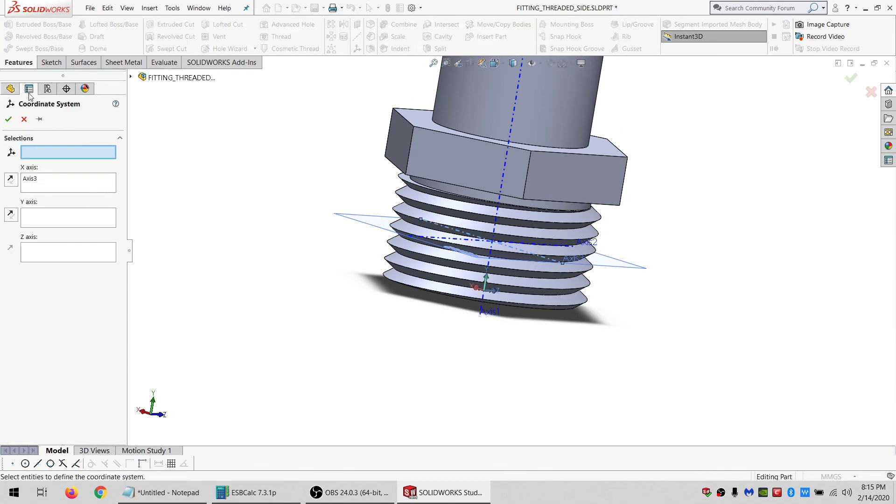
key("c")
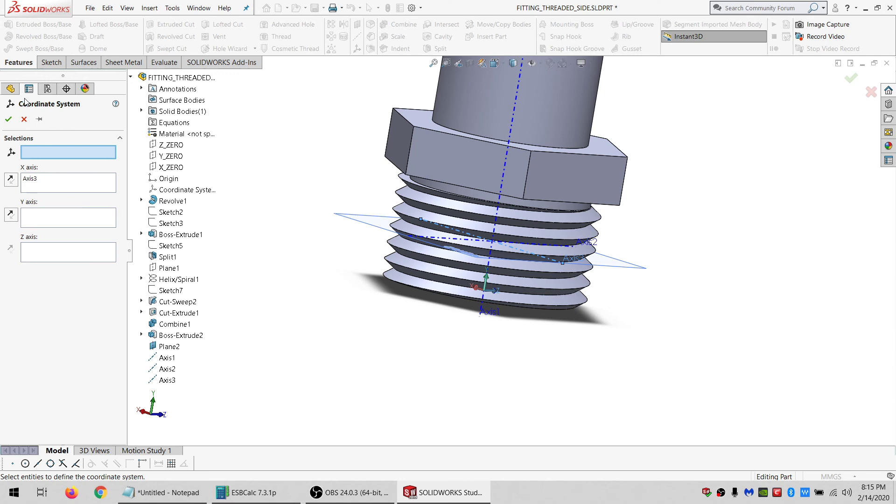
left_click(39, 217)
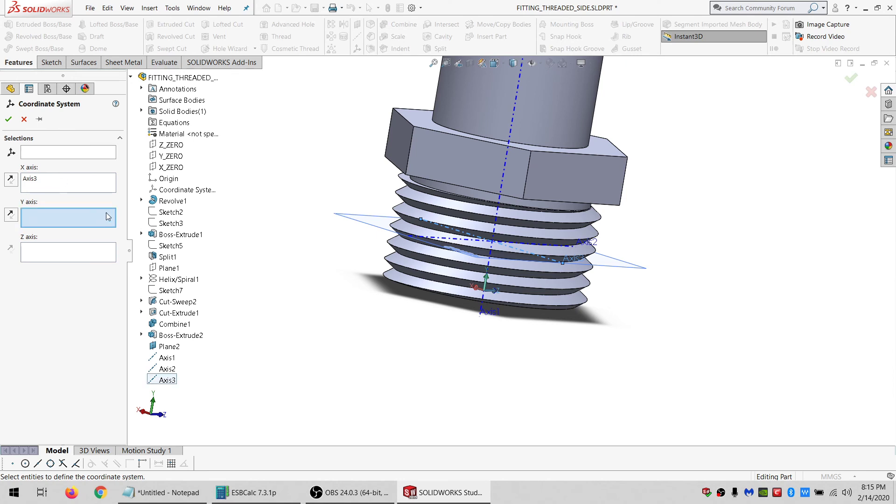
left_click(163, 369)
left_click(82, 255)
left_click(168, 358)
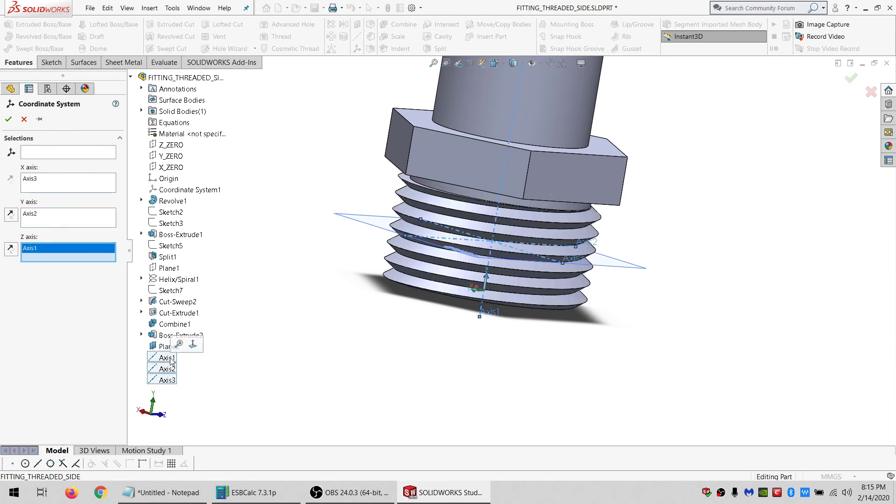
left_click(8, 119)
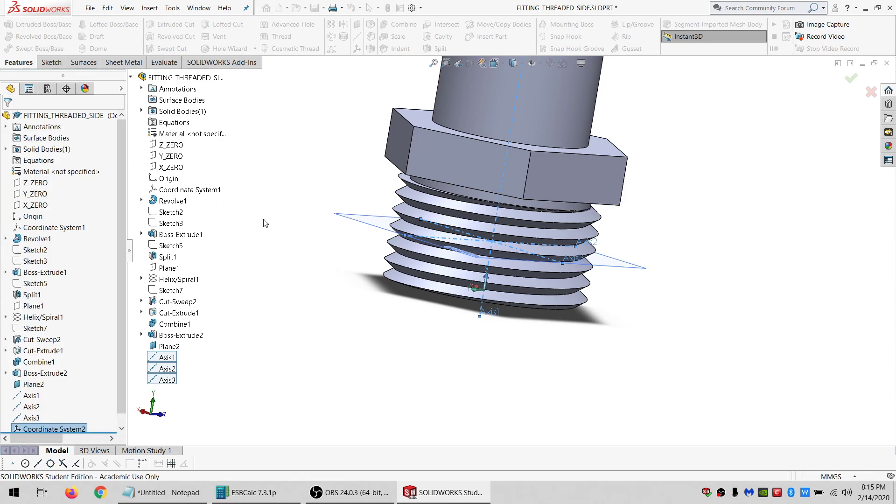
Inspect Coordinate System2's orientation on the threaded end of the fitting.
scroll(470, 248, "down", 2)
middle_click_drag(470, 248, 409, 291)
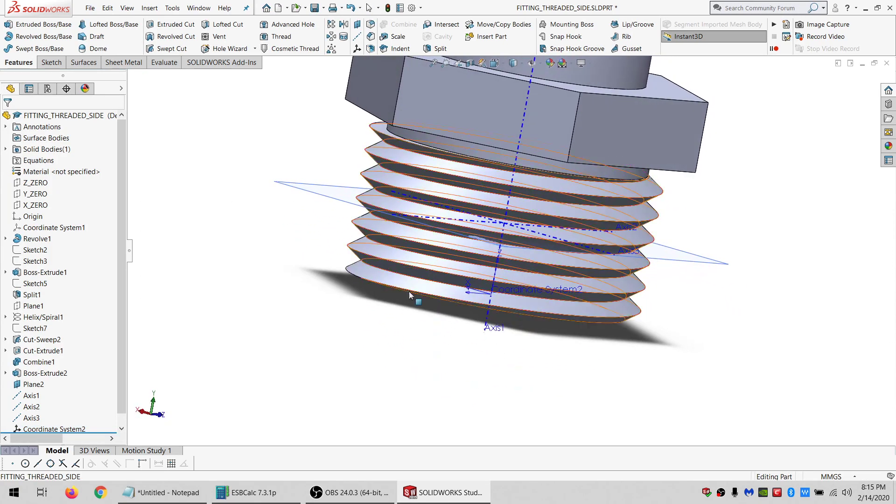
left_click(54, 428)
middle_click_drag(410, 242, 447, 237)
middle_click_drag(449, 265, 445, 239)
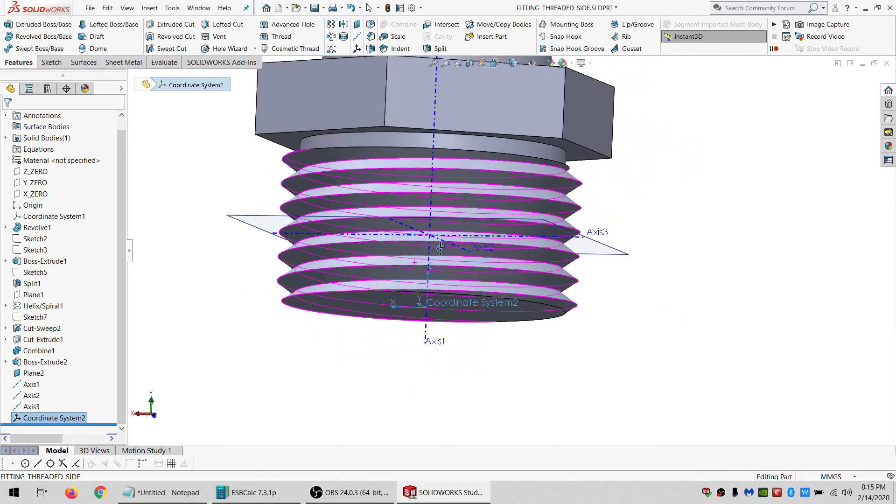
Create a reference point at the intersection of Axis2 and Axis3 in the fitting part.
middle_click_drag(68, 381, 83, 385)
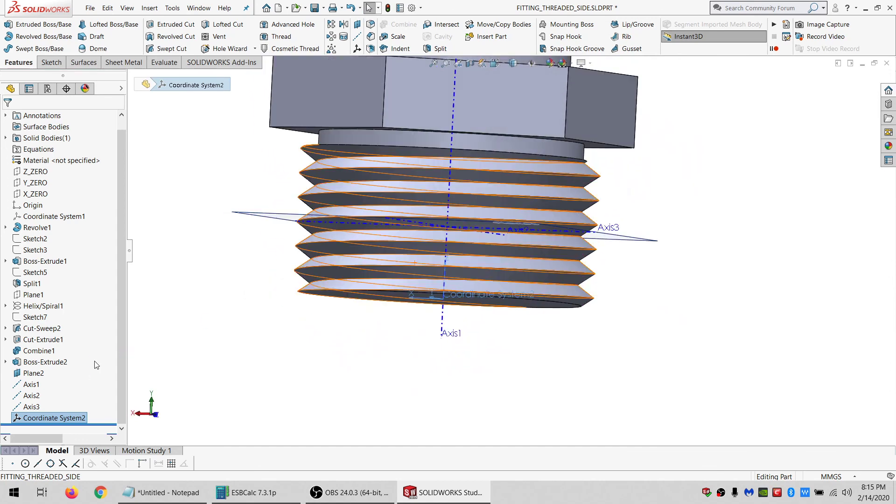
middle_click_drag(358, 281, 345, 265)
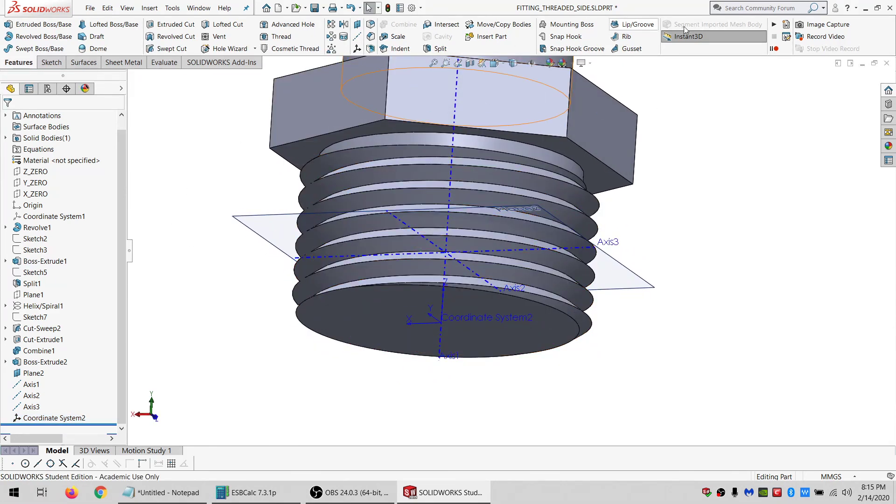
left_click(824, 8)
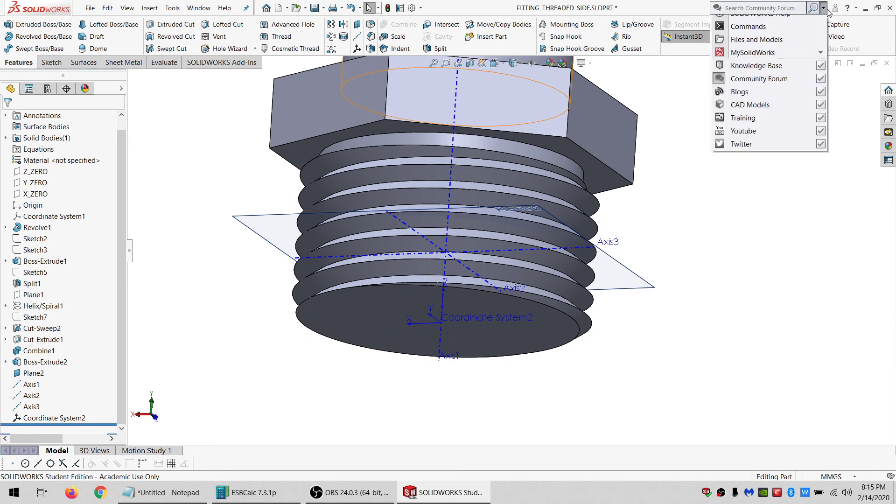
left_click(747, 32)
left_click(753, 9)
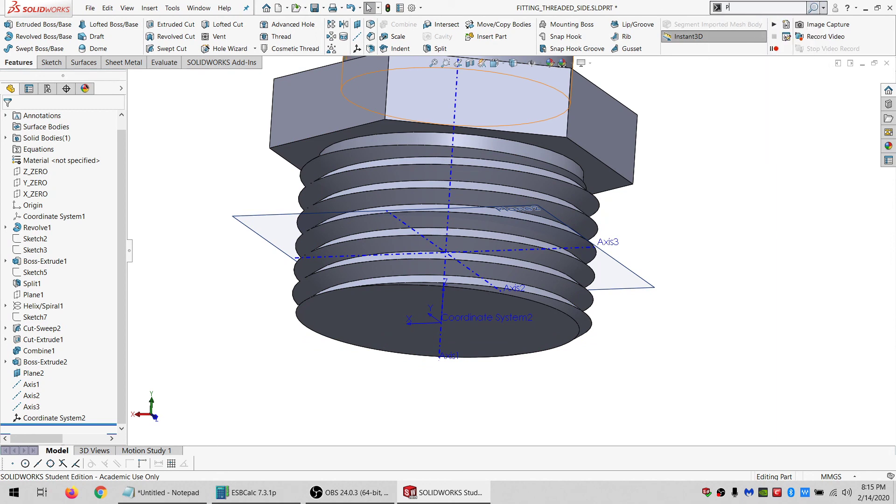
type("POIN")
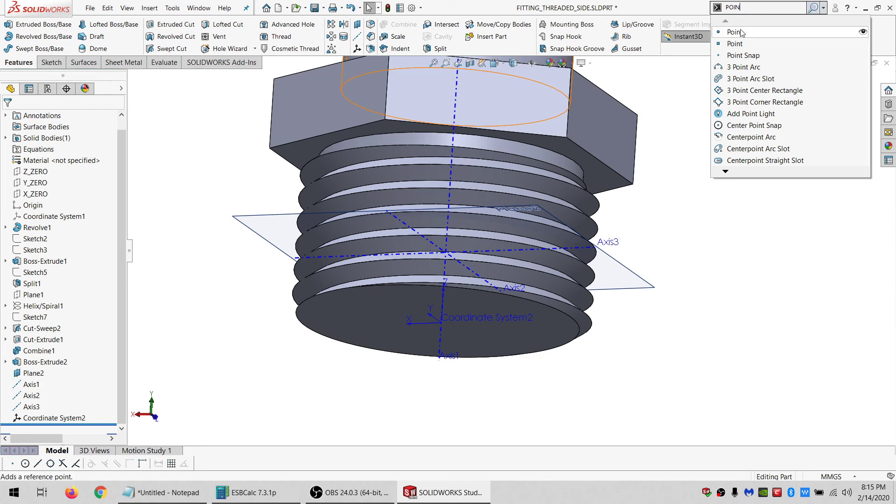
left_click(740, 31)
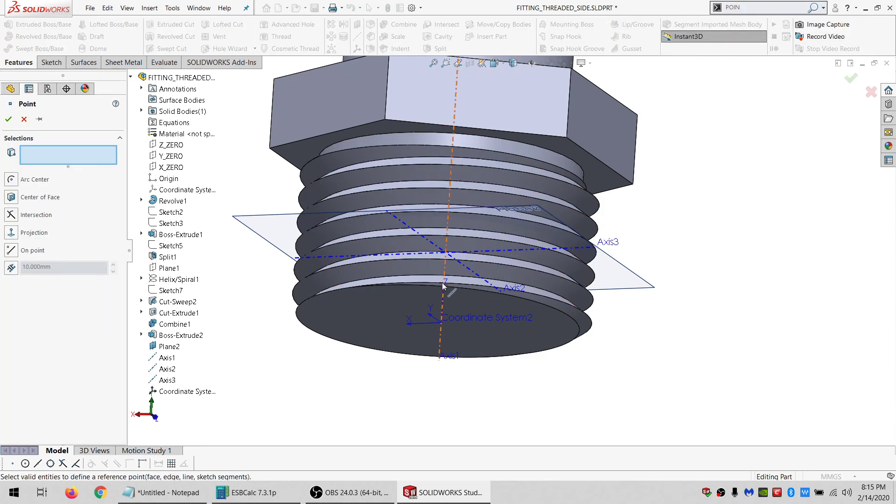
left_click(461, 263)
left_click(460, 253)
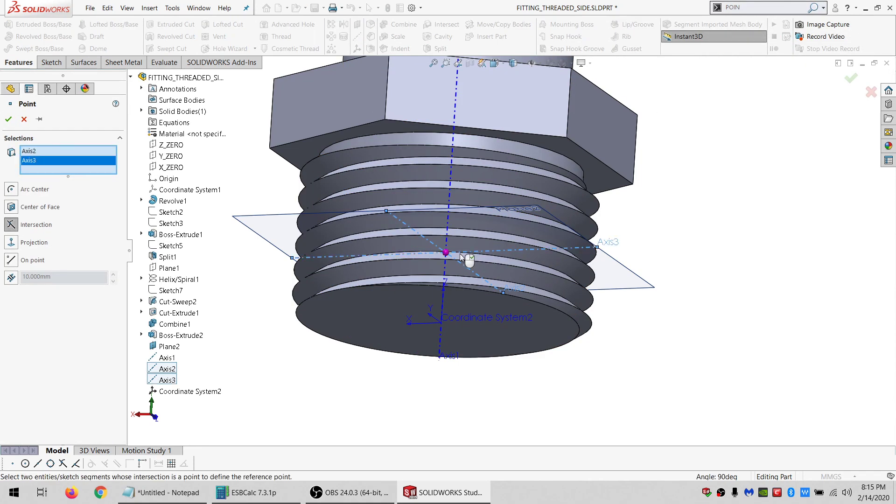
key("Return")
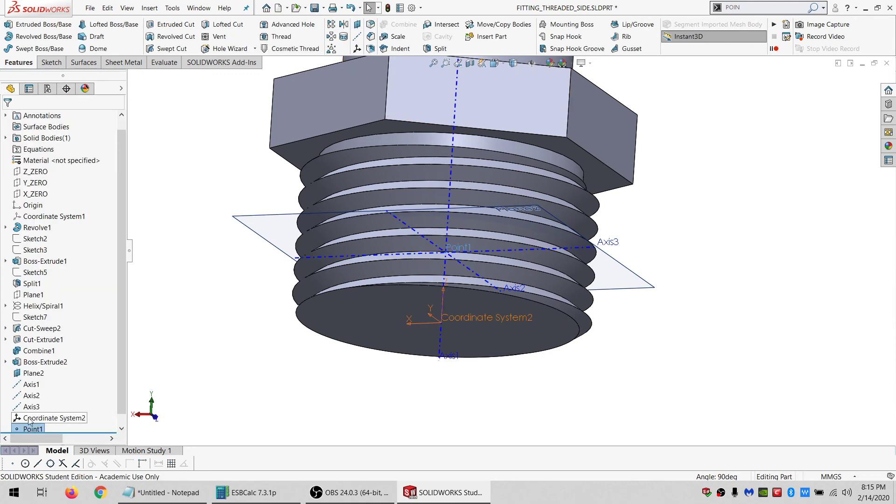
Move Point1 above Coordinate System2 and redefine the coordinate system with Point1 as origin and Axis3 as X axis.
left_click(28, 419)
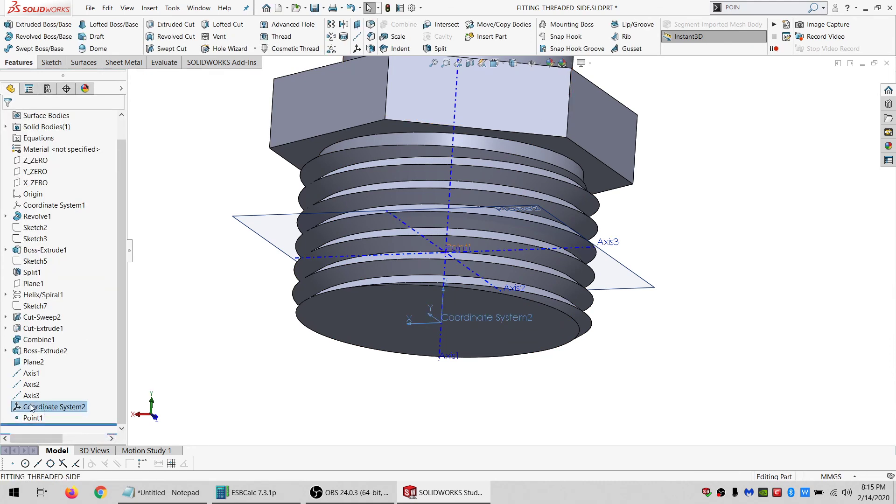
left_click_drag(32, 407, 34, 419)
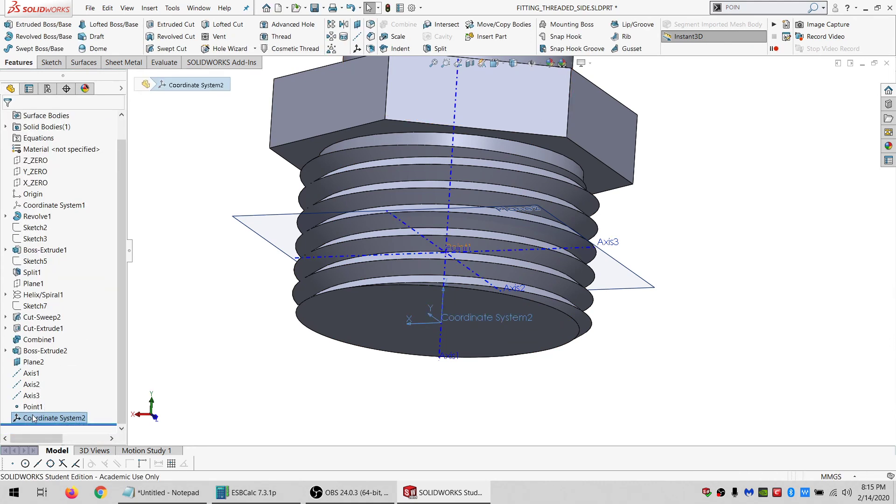
right_click(34, 419)
left_click(41, 296)
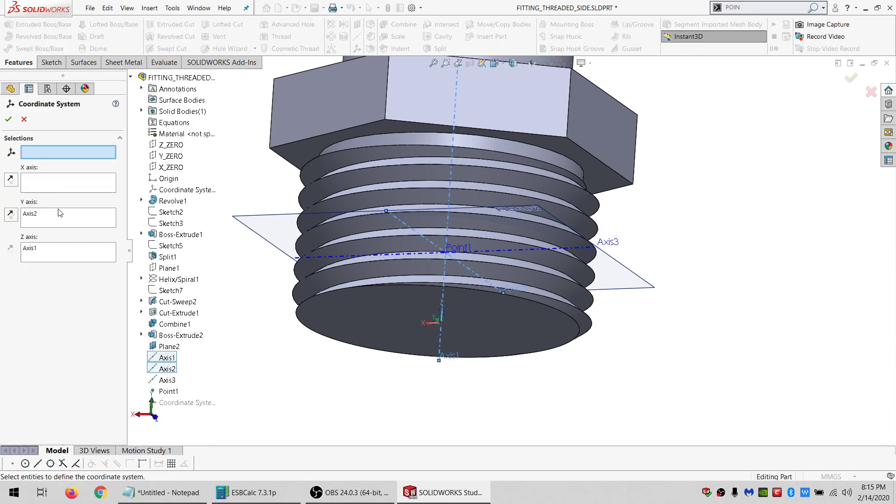
left_click(53, 190)
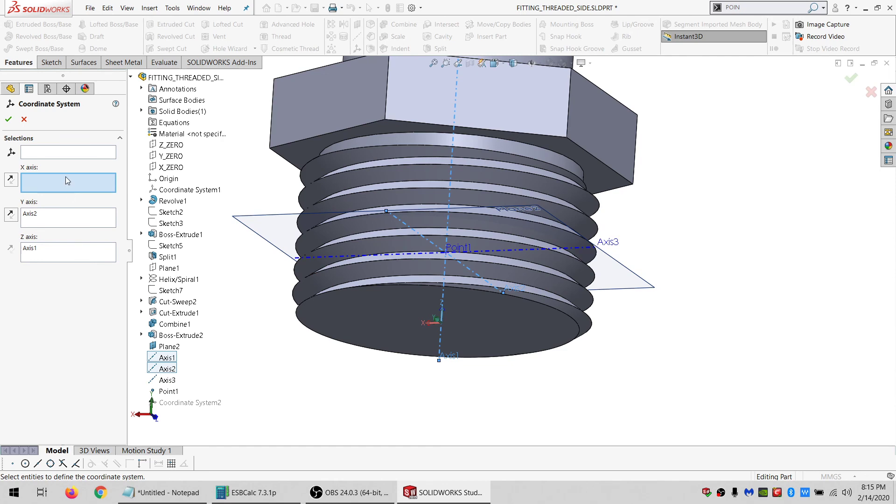
left_click(173, 380)
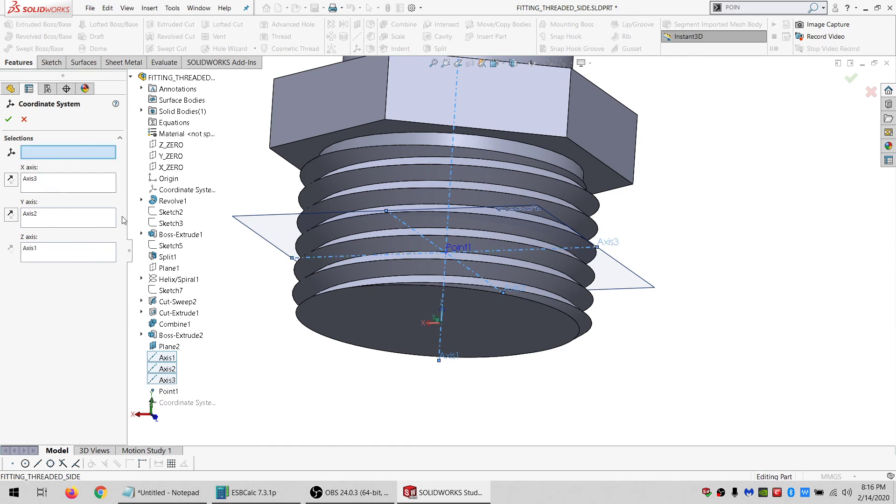
left_click(167, 391)
left_click(5, 121)
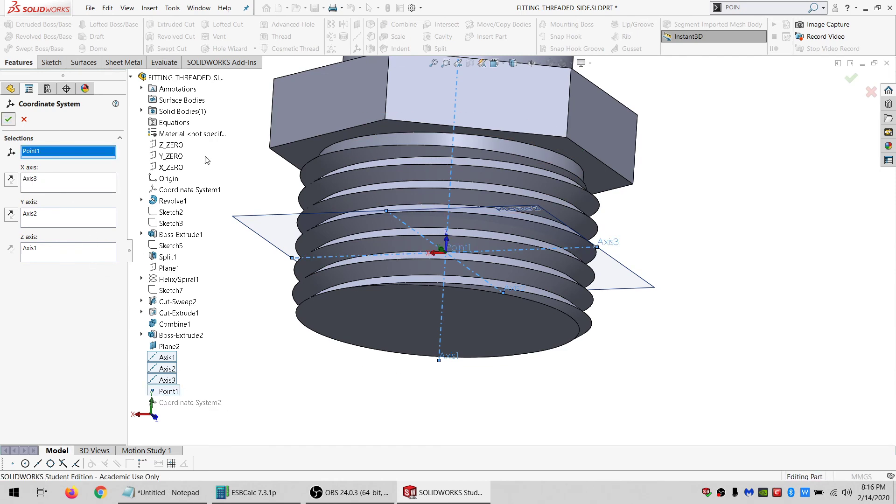
Close the fitting part window and return to the bucket link assembly.
middle_click_drag(444, 237, 450, 265)
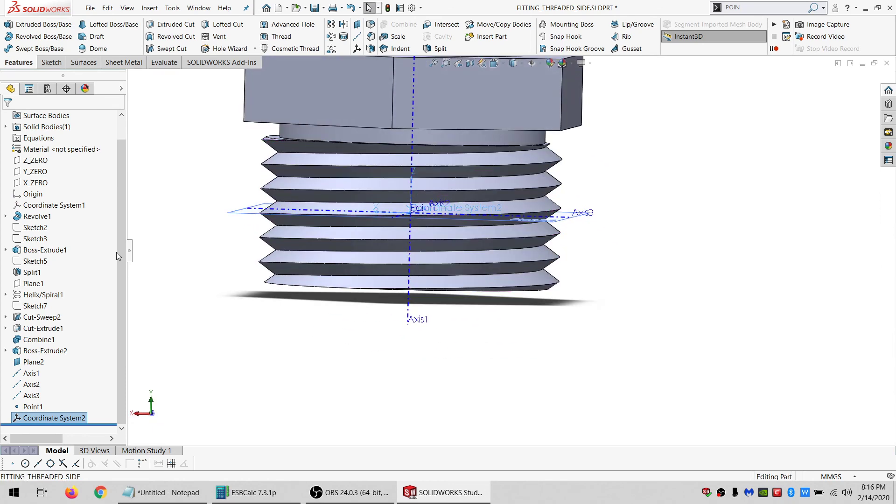
left_click_drag(33, 404, 37, 353)
left_click(37, 353)
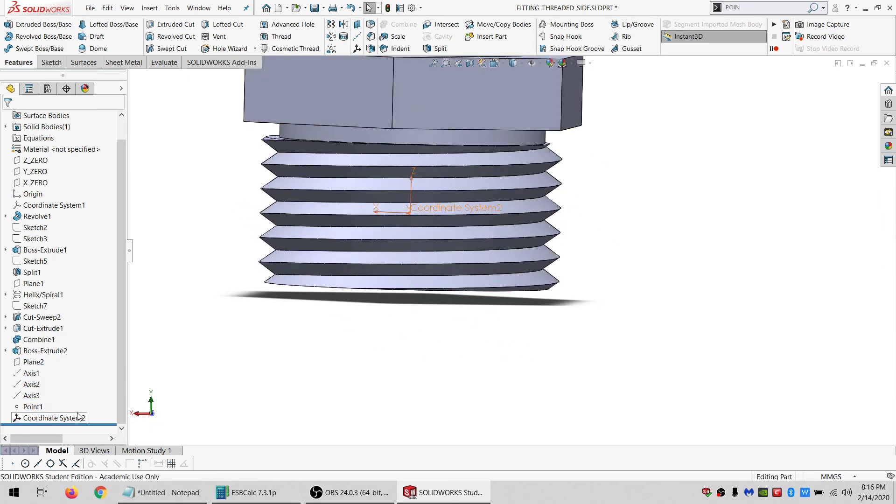
left_click(197, 7)
left_click(844, 91)
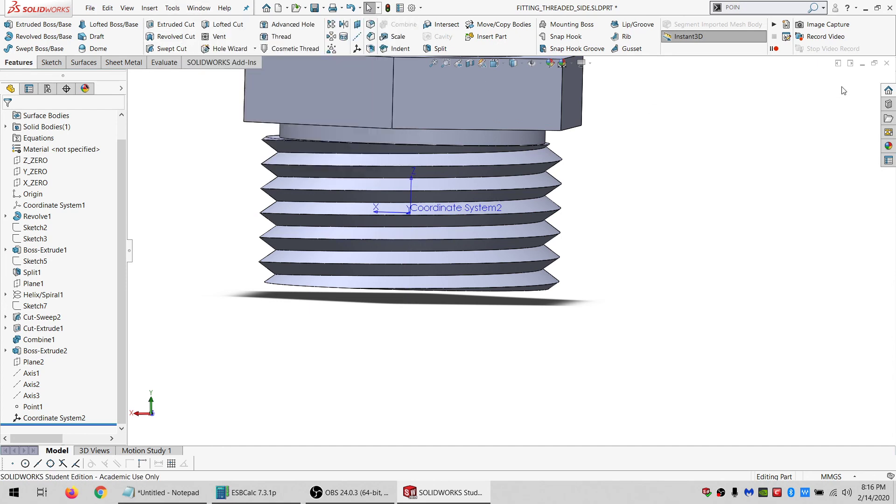
left_click(885, 64)
left_click(432, 244)
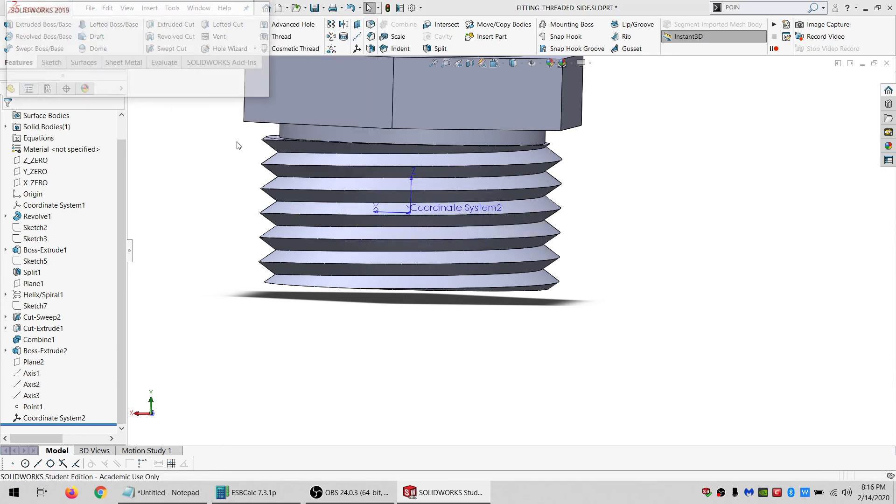
key("Return")
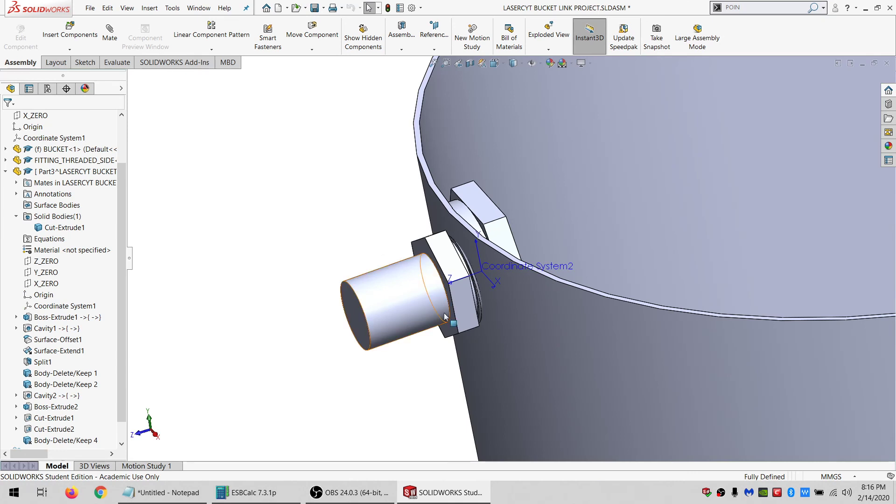
Edit the in-context part's Cavity2 to scale about the fitting's Coordinate System2 with uniform scaling of 1.00%.
left_click(494, 220)
left_click(21, 34)
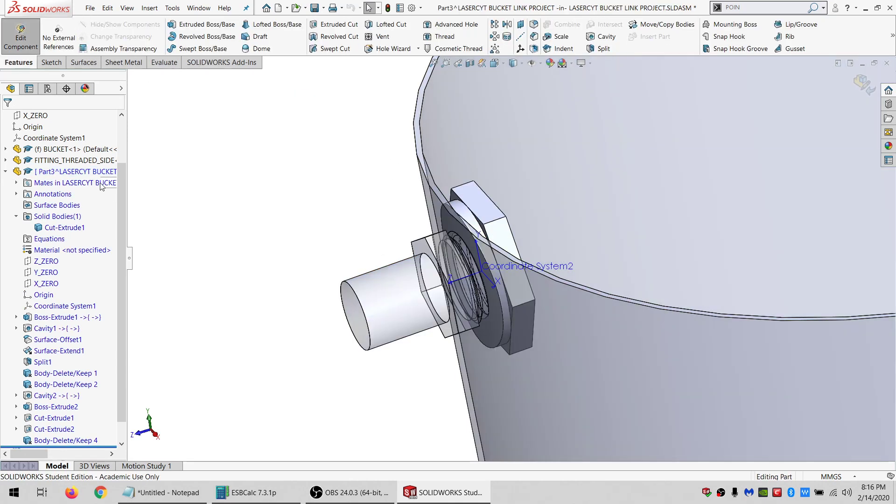
left_click(56, 397)
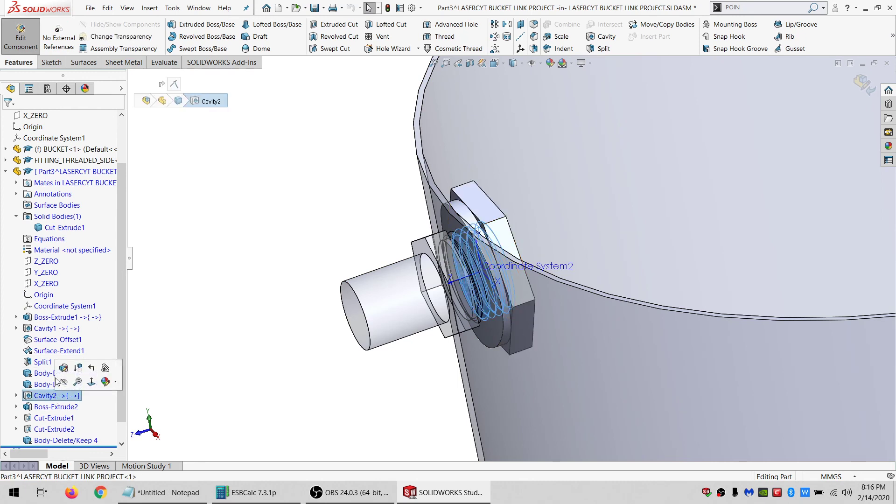
left_click(57, 372)
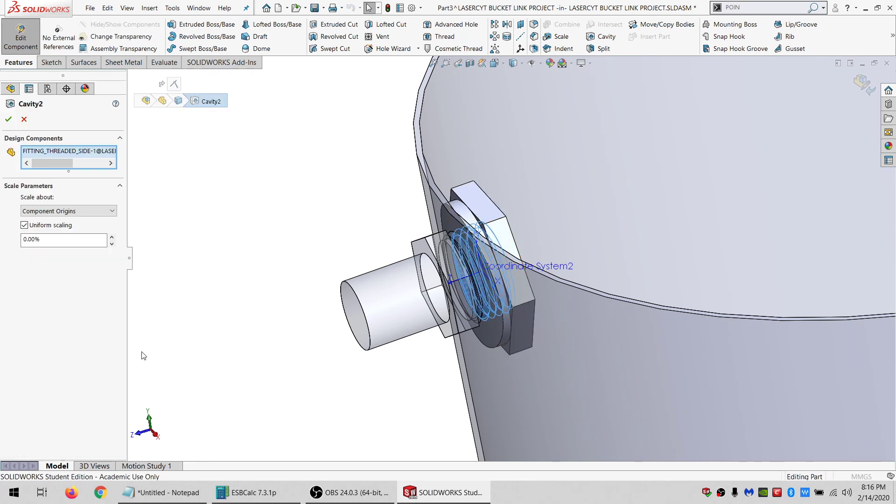
left_click(47, 213)
left_click(48, 246)
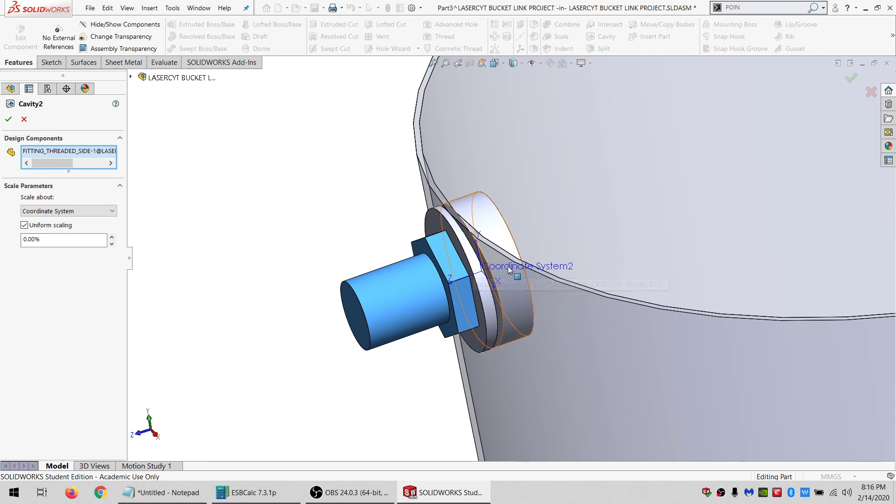
left_click(130, 76)
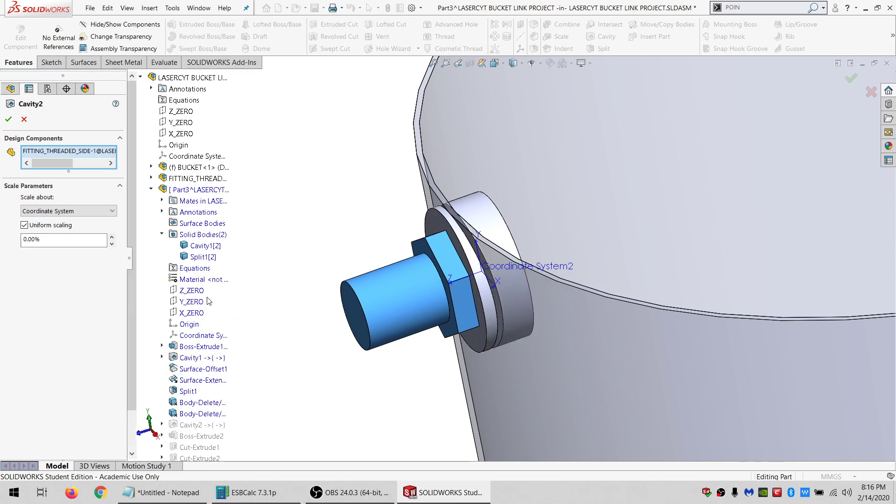
left_click(151, 178)
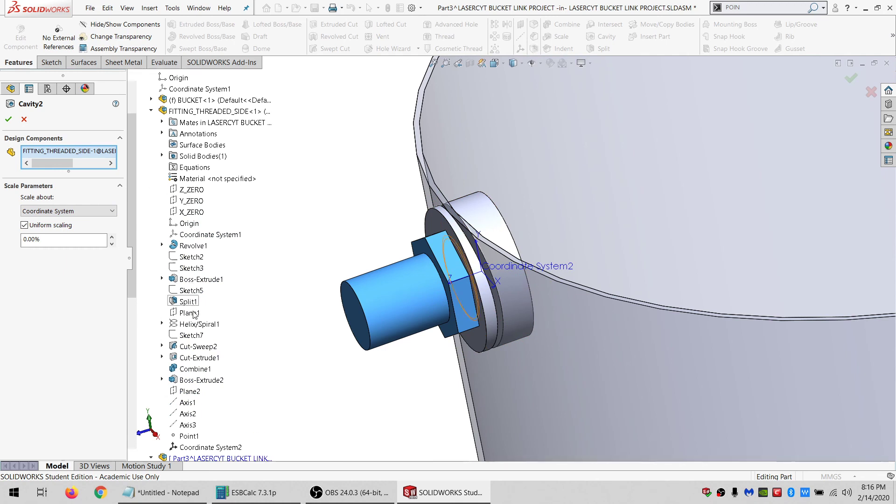
left_click(200, 447)
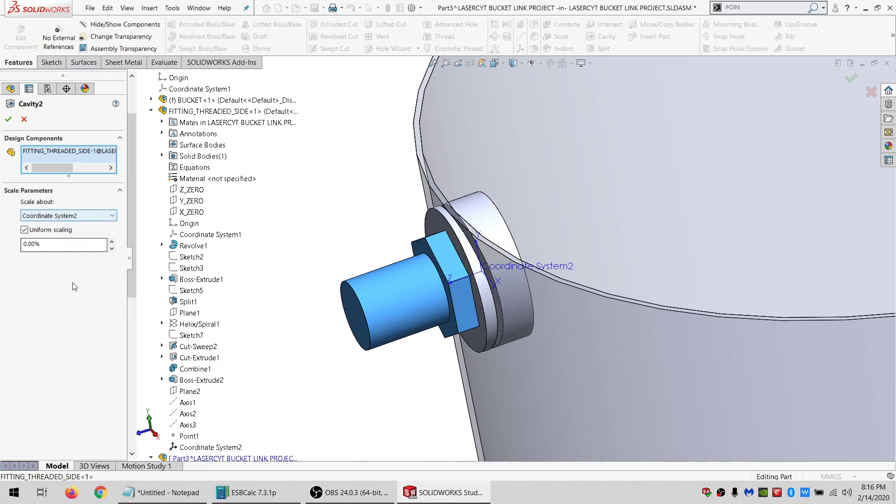
left_click_drag(46, 243, 15, 243)
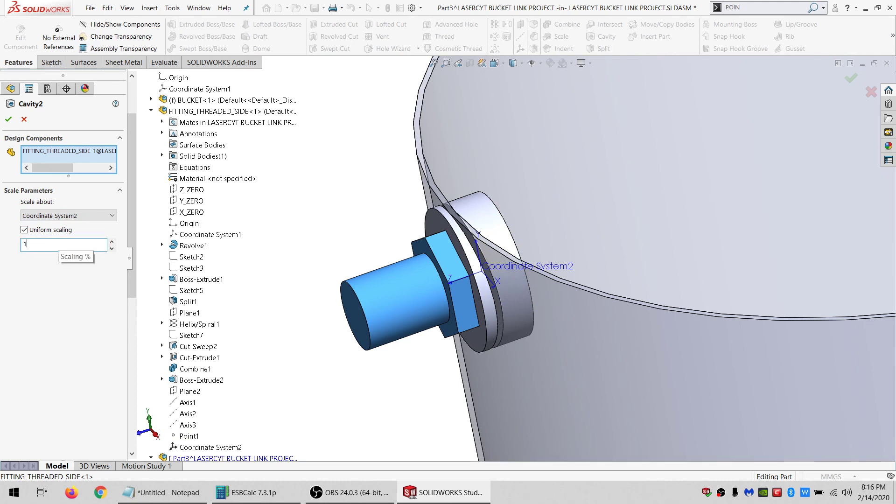
left_click(9, 119)
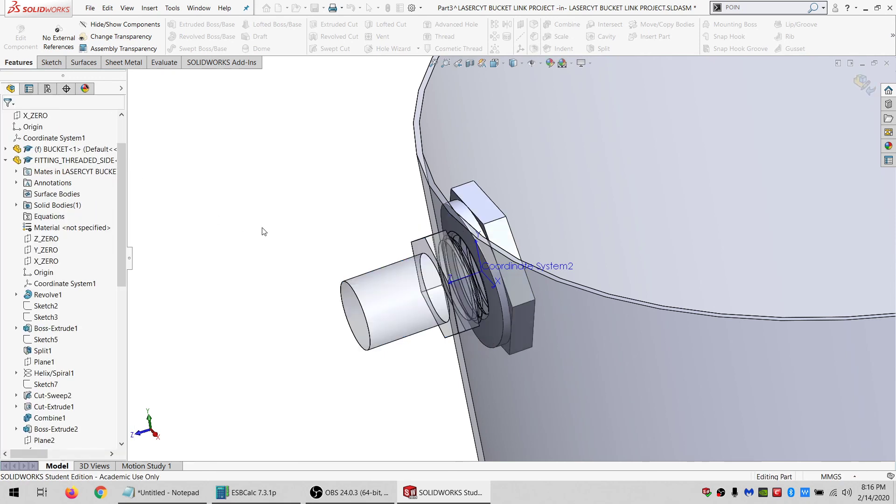
Exit component editing and open the in-context part in its own window.
left_click(20, 35)
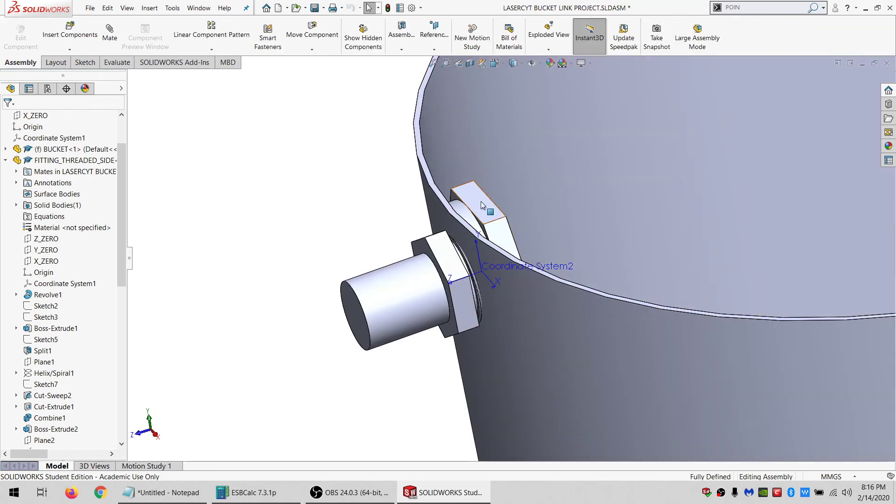
left_click(482, 201)
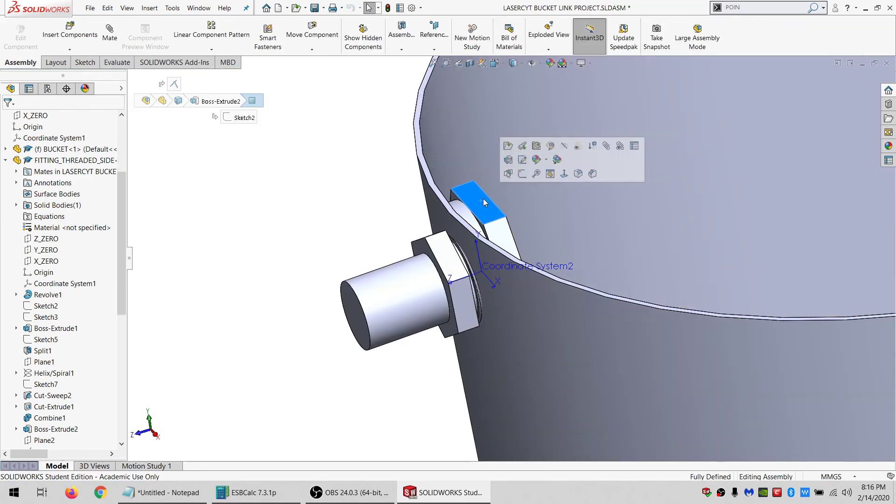
left_click(508, 146)
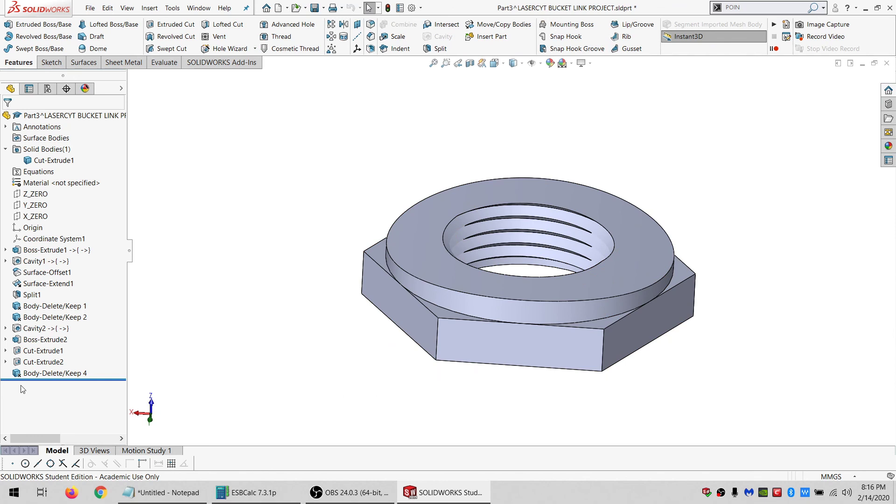
Suppress and unsuppress Body-Delete/Keep 4 to inspect the removed body.
left_click(44, 373)
left_click(62, 345)
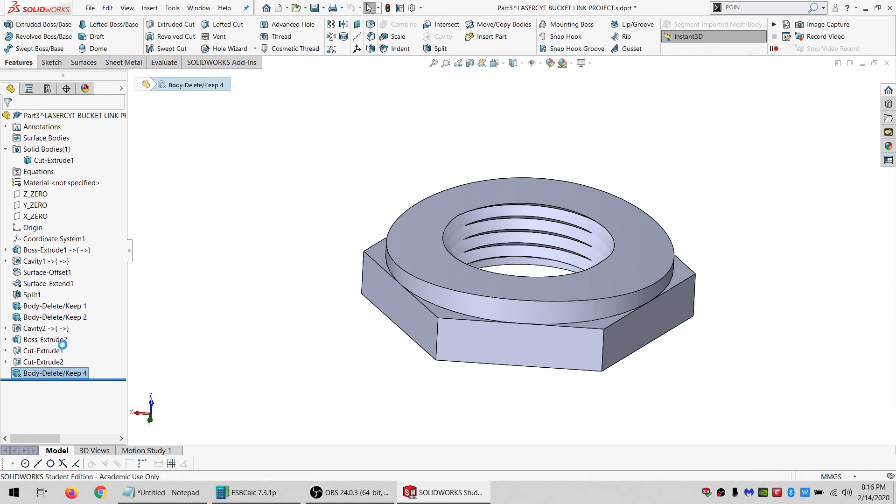
middle_click_drag(475, 311, 394, 360)
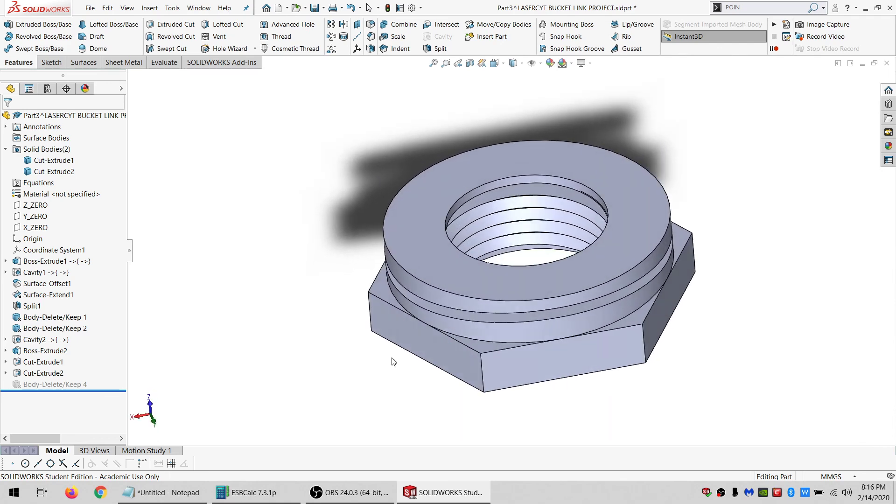
left_click(71, 384)
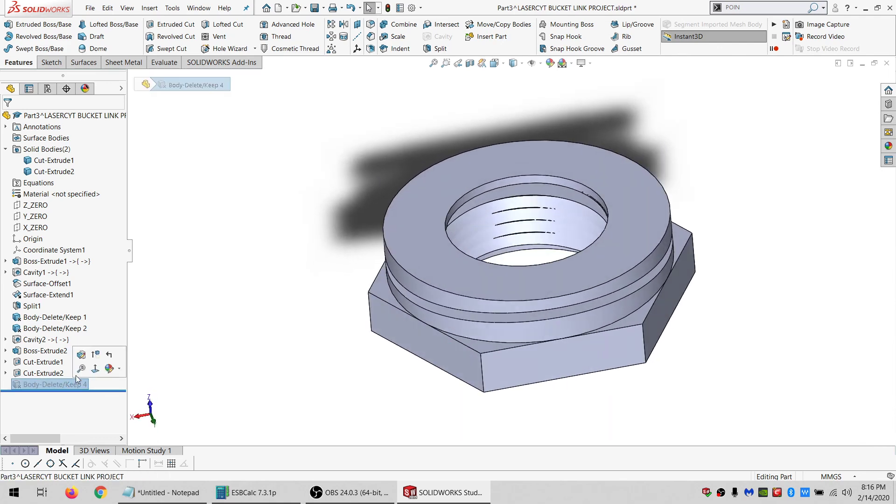
right_click(47, 382)
left_click(272, 247)
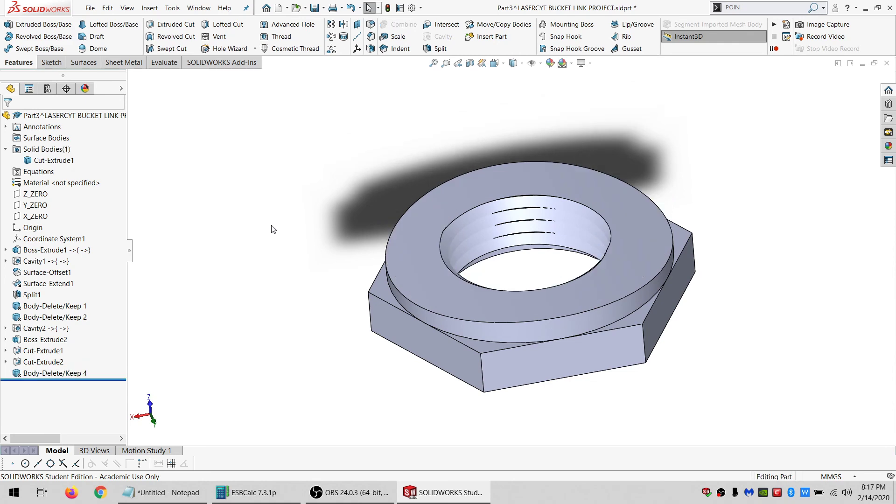
middle_click_drag(427, 248, 440, 198)
left_click(90, 8)
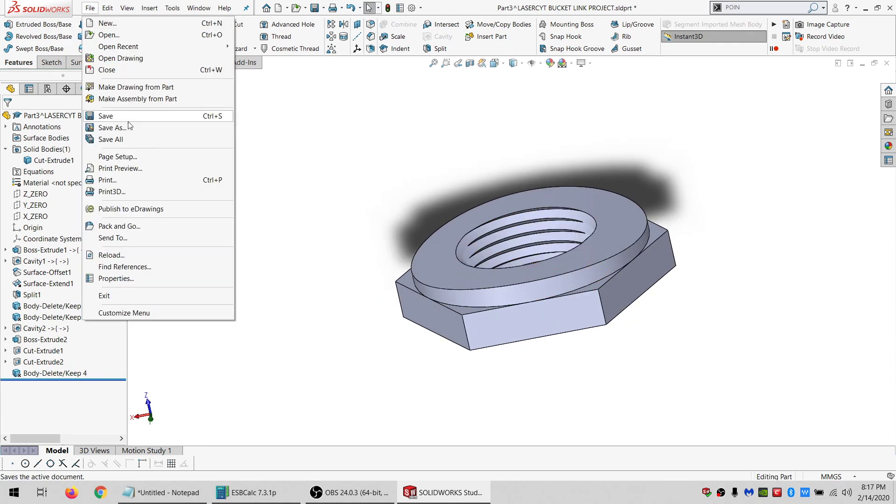
left_click(108, 126)
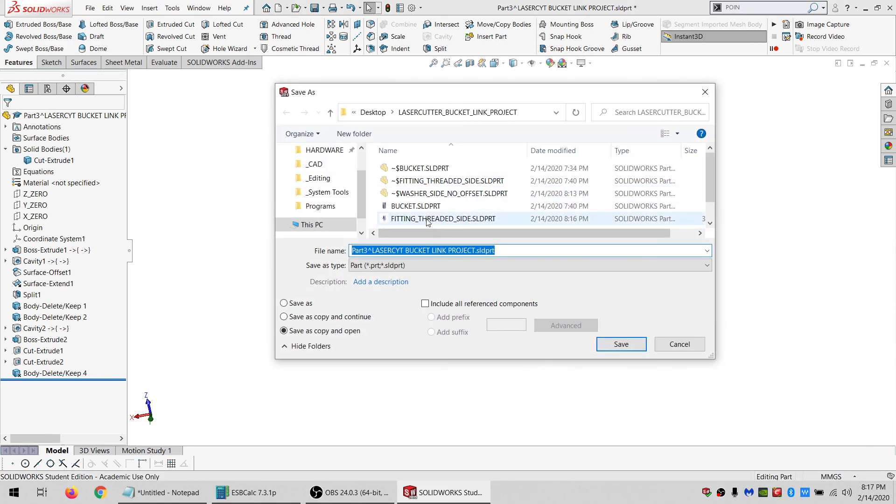
left_click(425, 219)
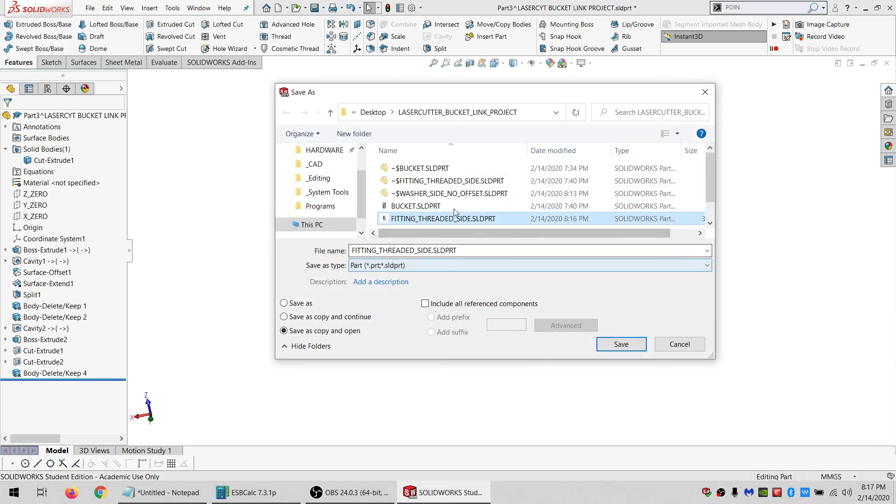
scroll(454, 208, "down", 1)
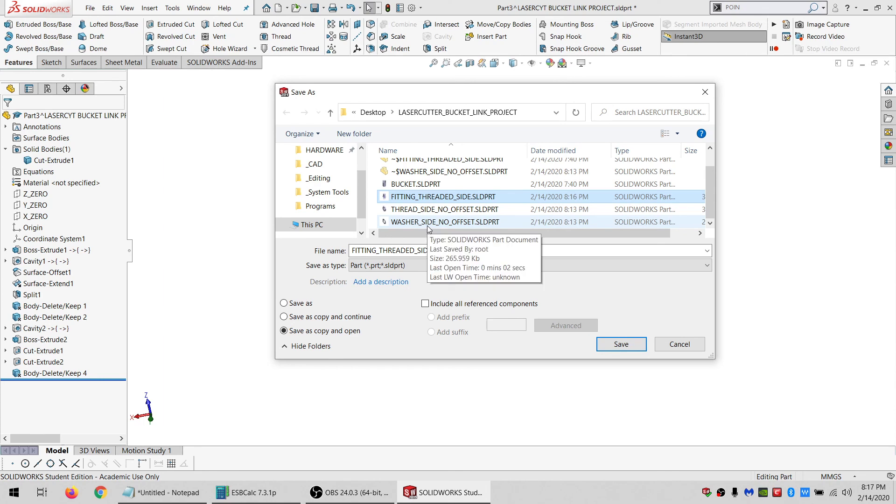
left_click(401, 265)
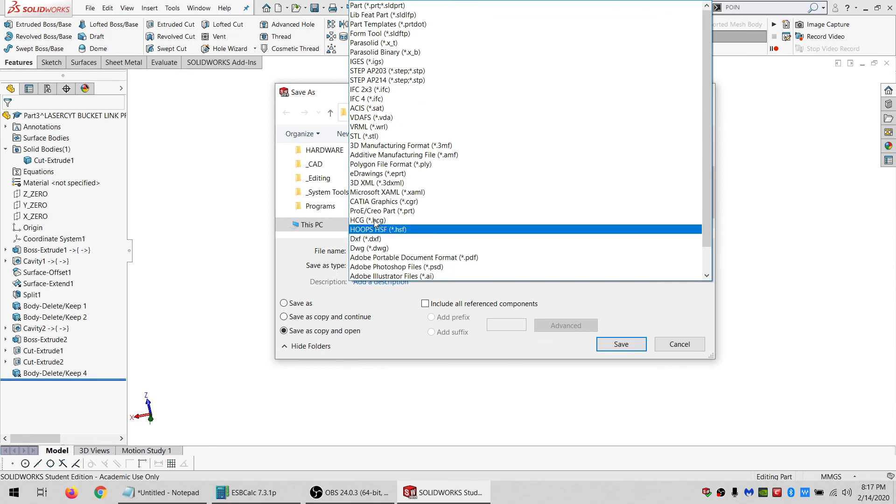
left_click(366, 136)
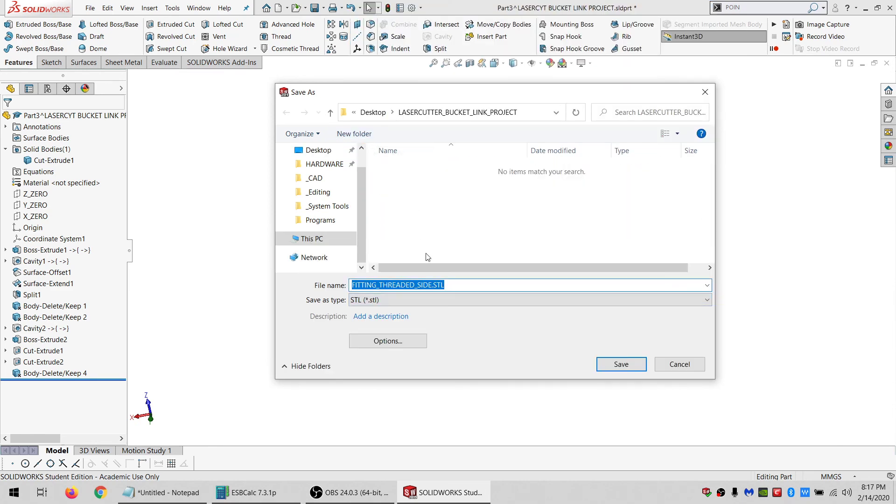
left_click(673, 364)
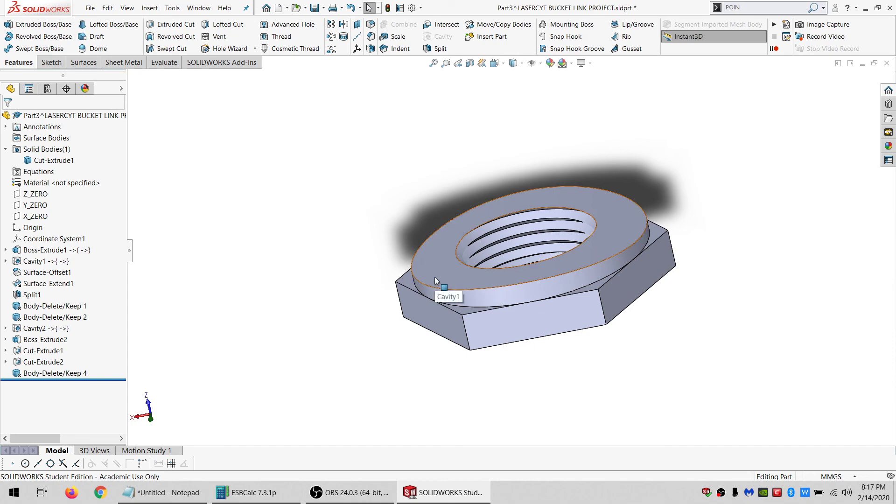
scroll(439, 273, "down", 1)
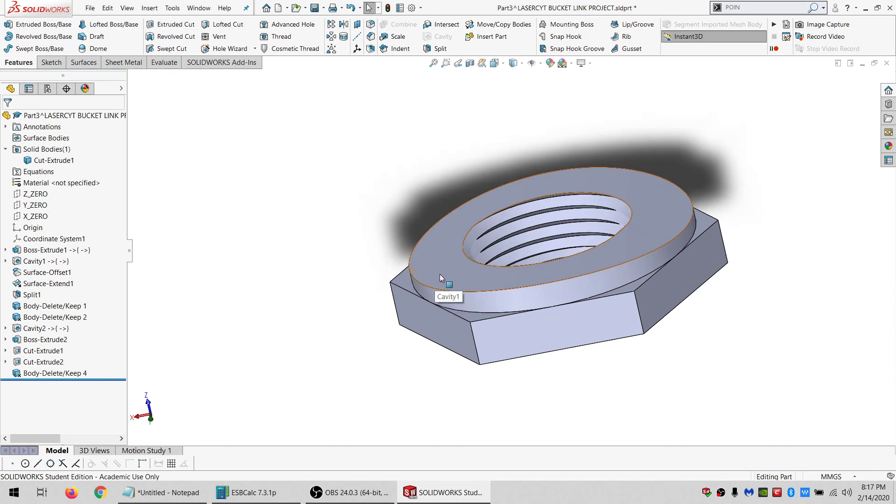
middle_click_drag(439, 273, 470, 266)
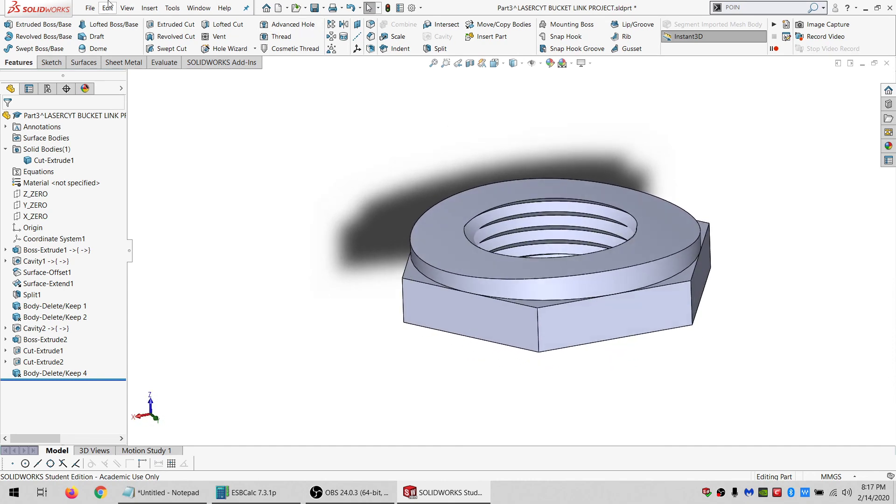
left_click(90, 8)
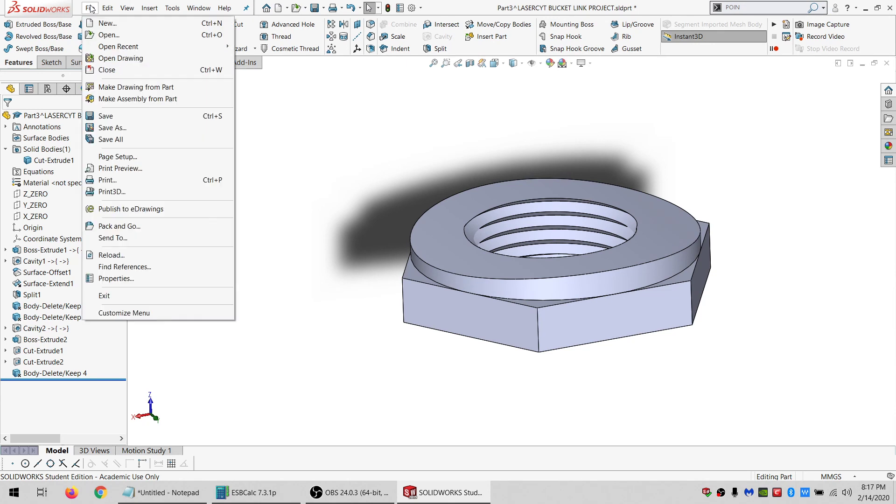
left_click(366, 221)
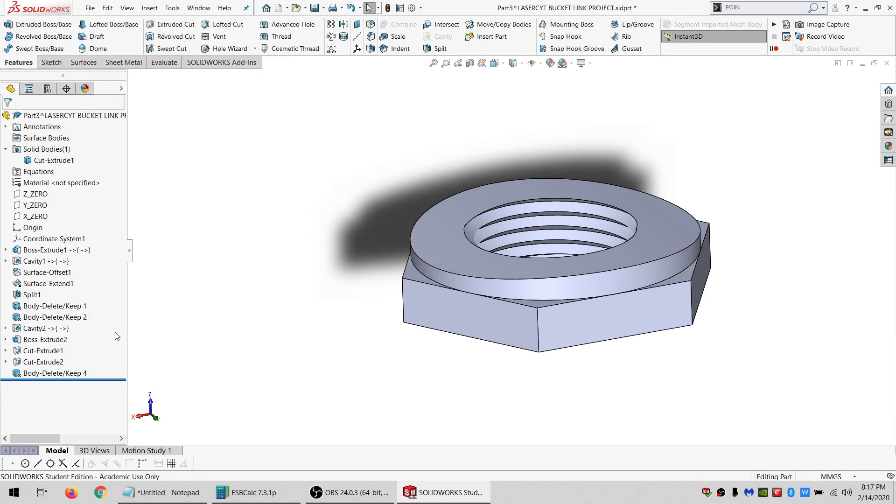
Delete the Body-Delete/Keep 4 feature from the in-context part.
left_click(72, 373)
key("Delete")
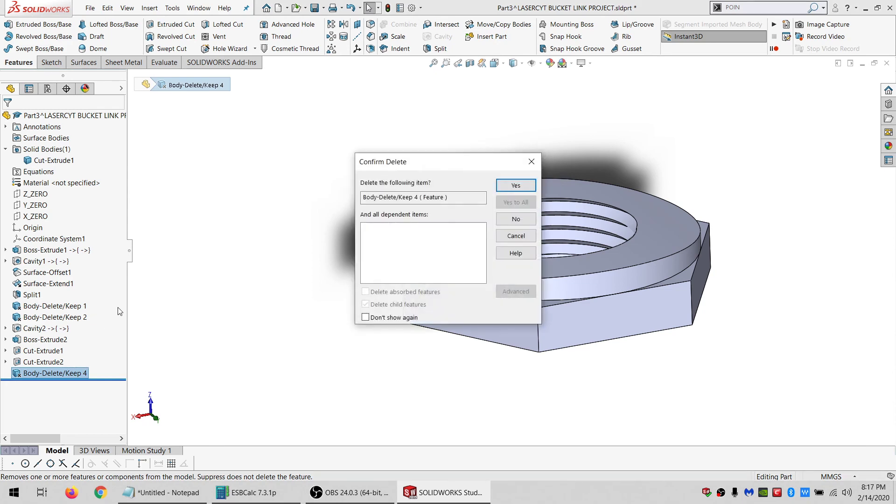
key("Return")
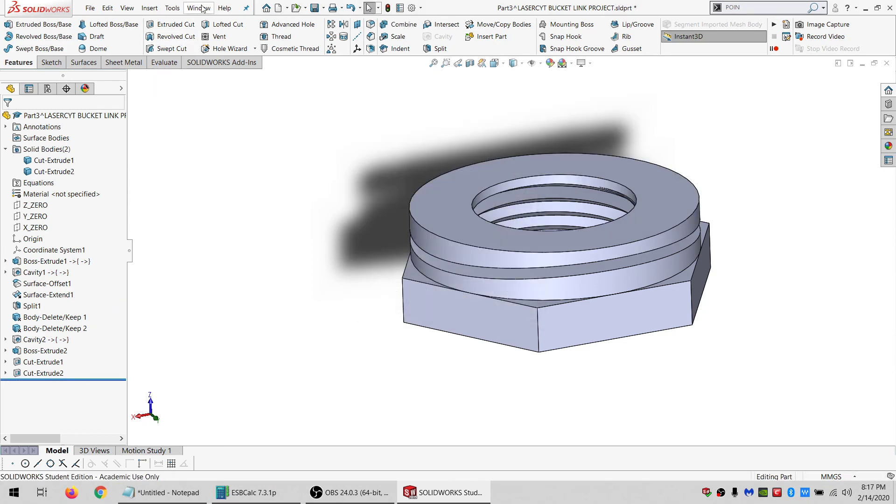
Inspect Cut-Extrude2 in the WASHER_SIDE_NO_OFFSET part window and close that window without saving.
left_click(203, 8)
left_click(224, 135)
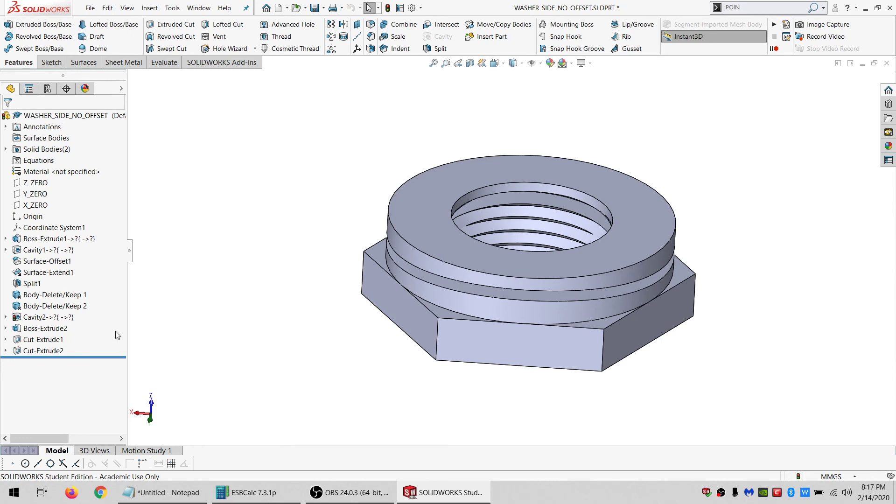
left_click(46, 351)
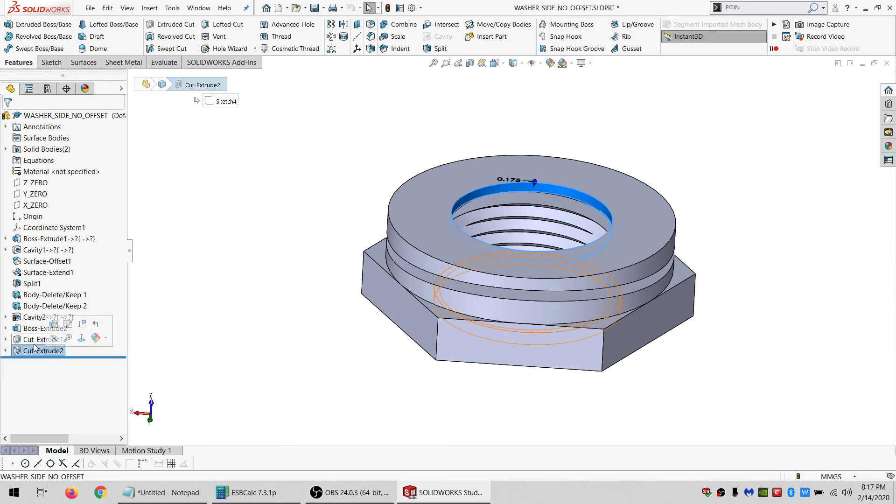
left_click(885, 64)
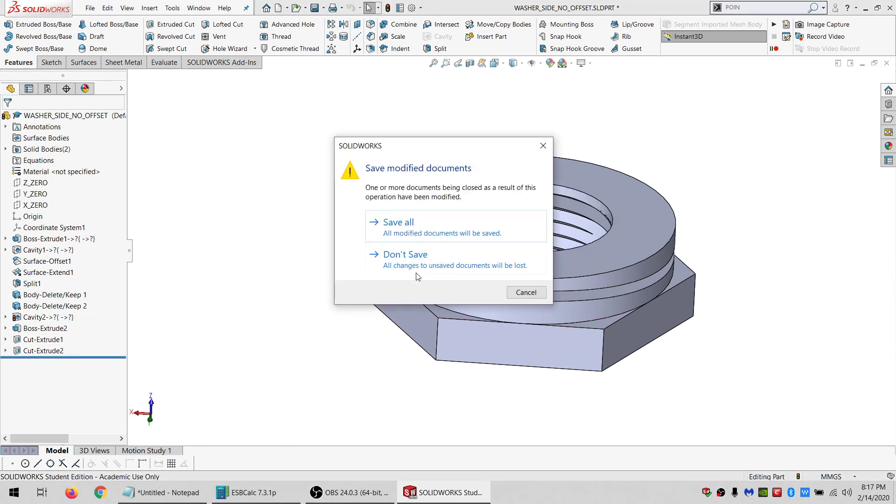
left_click(412, 256)
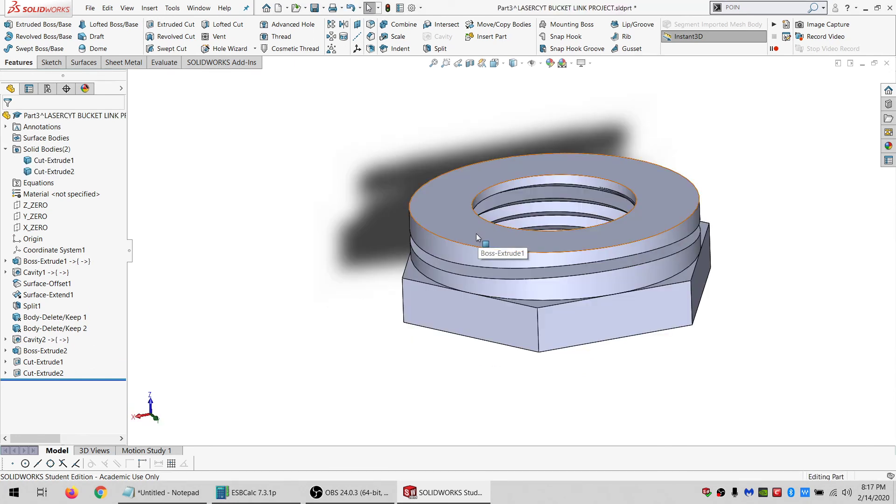
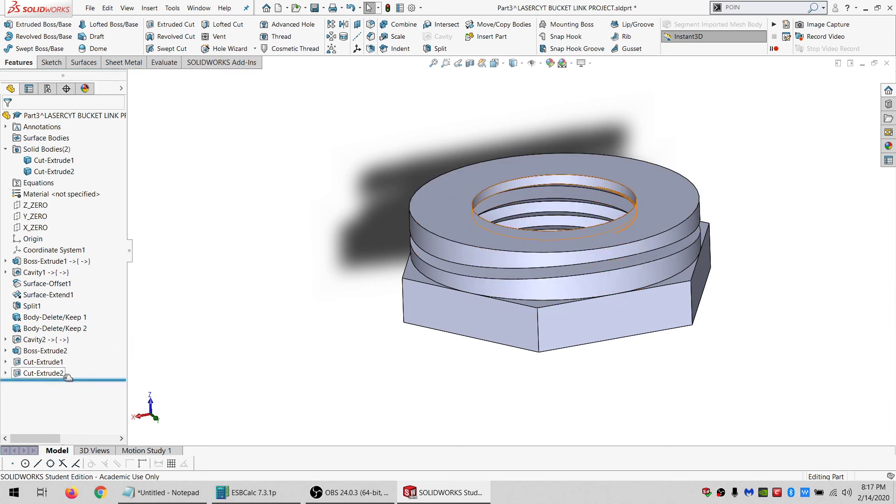
left_click(56, 339)
left_click(68, 315)
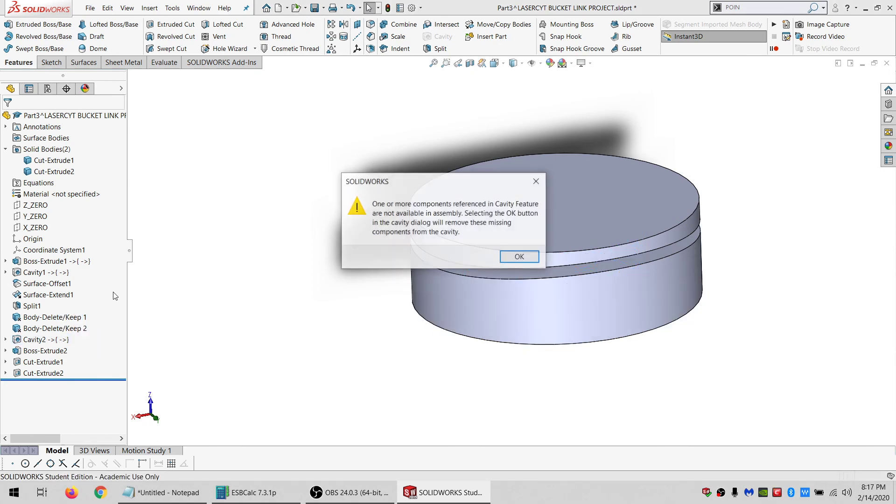
left_click(528, 258)
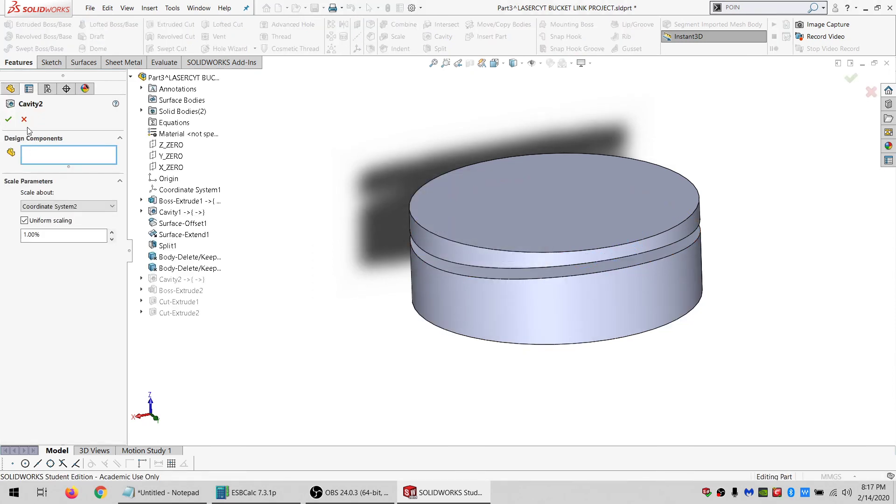
left_click(24, 120)
left_click(357, 384)
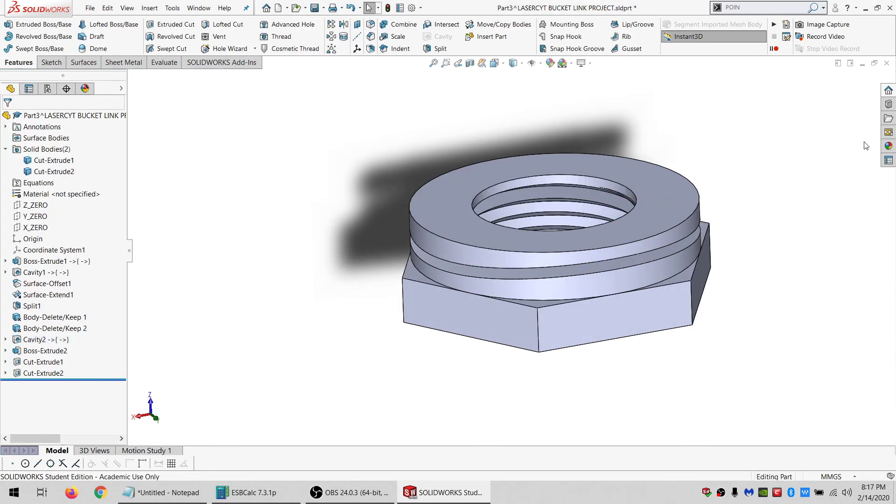
Close the part window and return to the assembly.
left_click(890, 63)
left_click(460, 238)
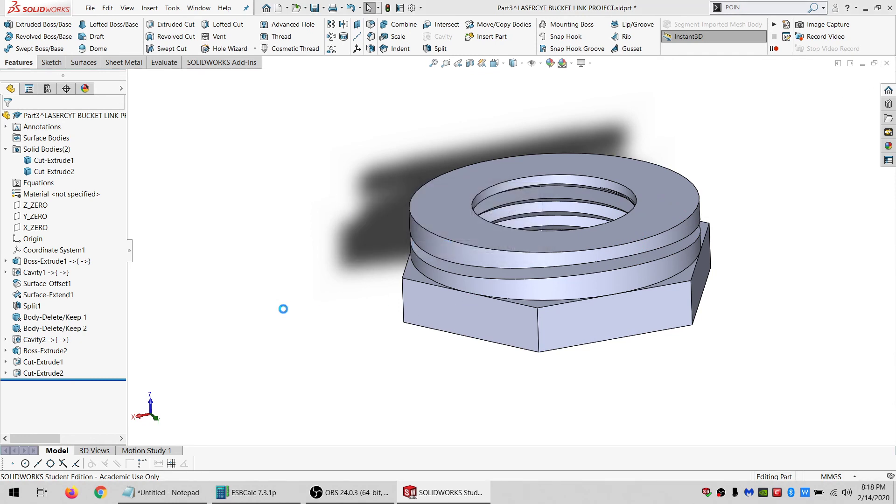
key("Return")
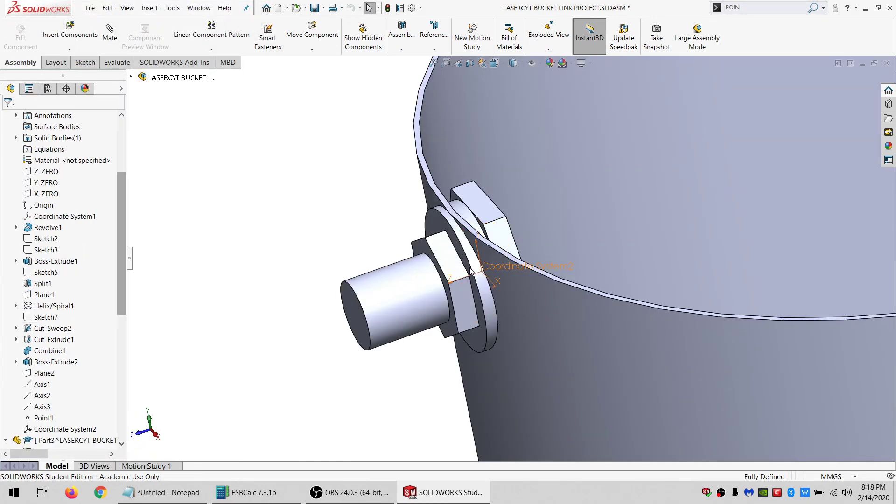
Edit Cavity2 in the assembly context with the threaded fitting as its design component.
left_click(487, 322)
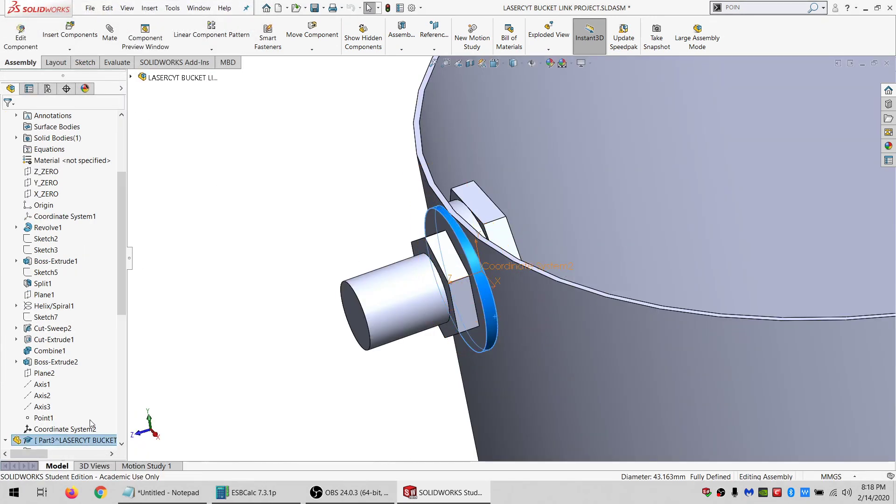
scroll(78, 420, "down", 4)
left_click(42, 384)
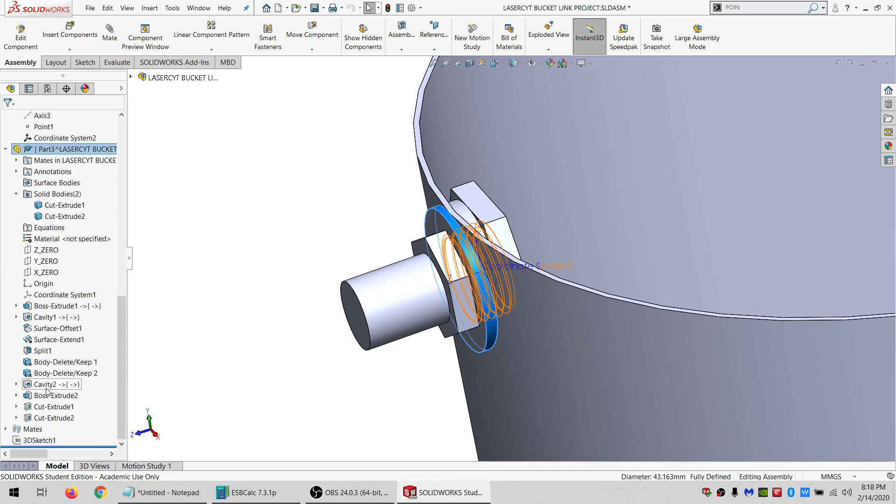
left_click(55, 363)
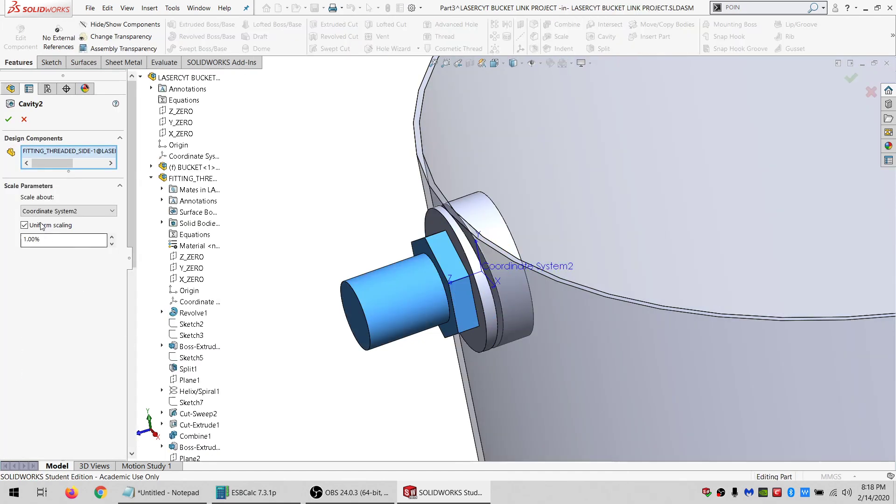
left_click(42, 225)
left_click(50, 227)
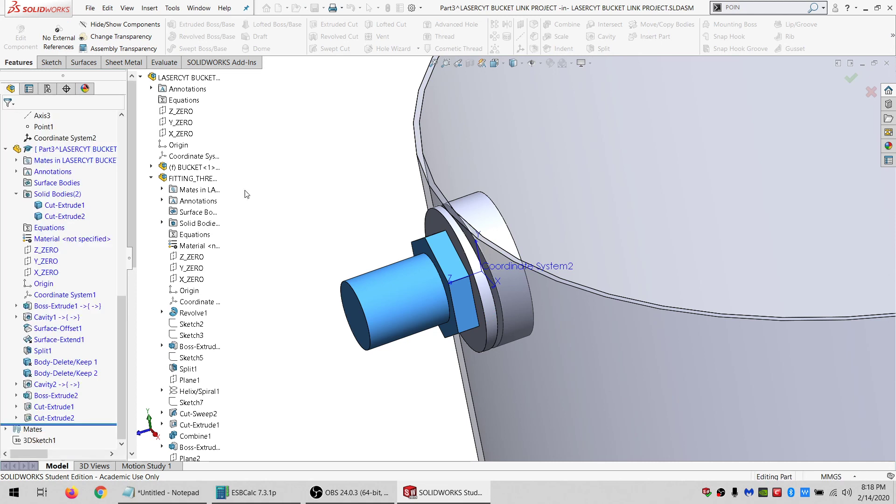
Open the washer part in its own window and sketch a .35/2 mm offset of the inner top edge.
left_click(434, 217)
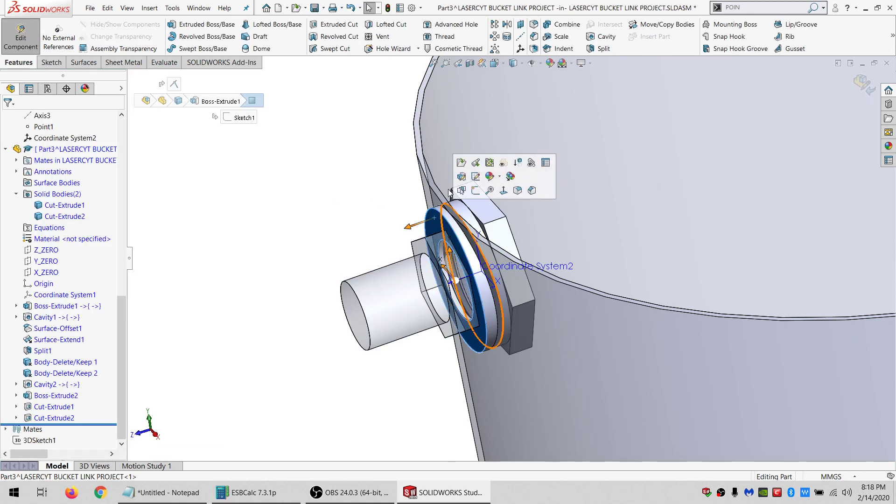
left_click(461, 162)
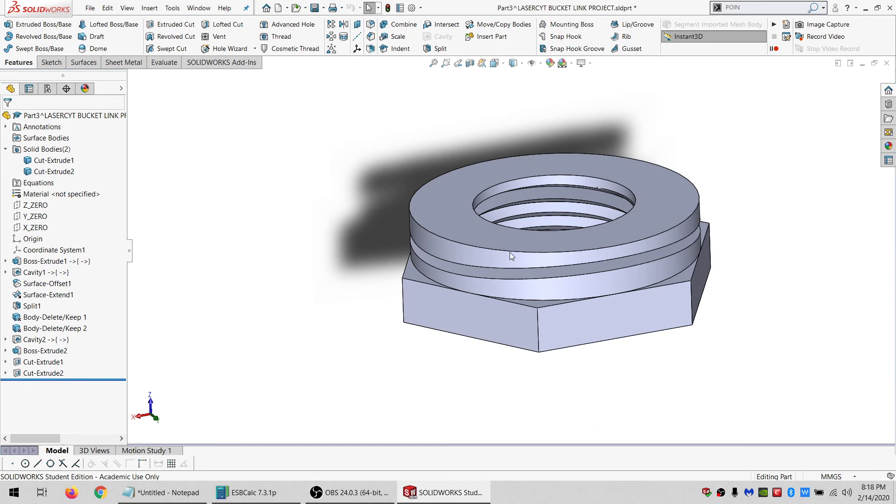
left_click(482, 176)
left_click(8, 26)
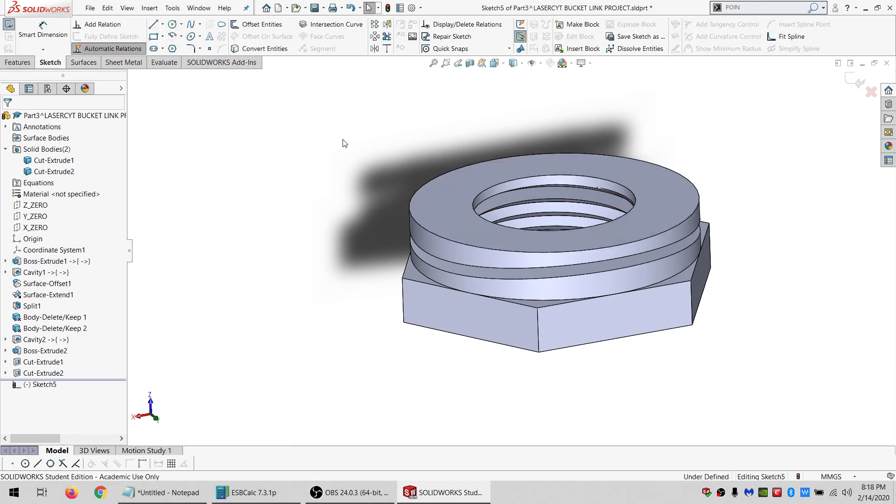
left_click(255, 28)
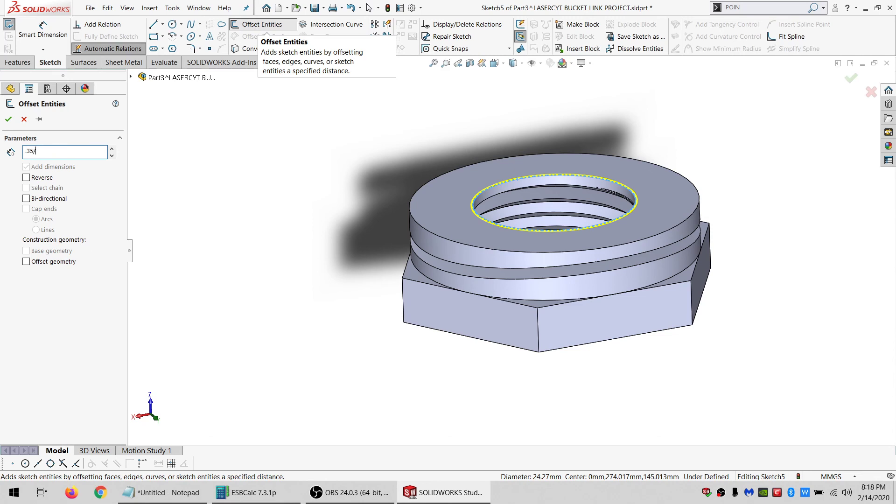
left_click(8, 119)
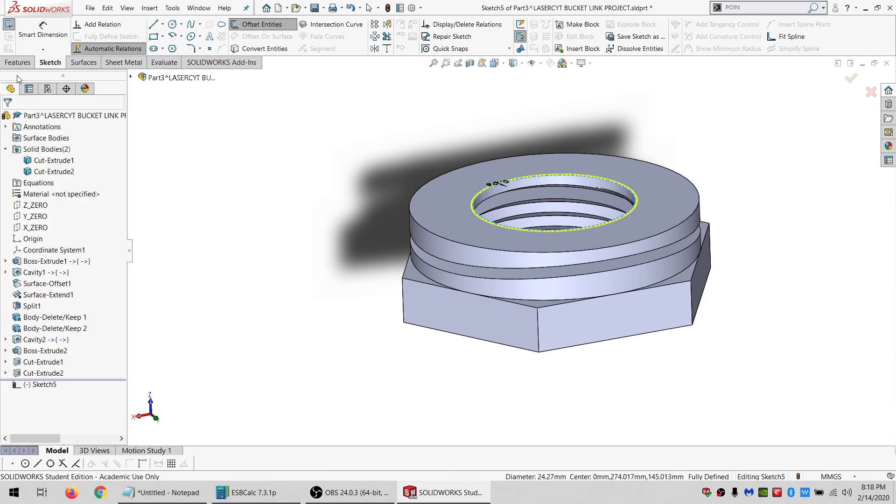
Cut-extrude the offset sketch Through All, limiting the feature scope to the top washer body.
left_click(17, 62)
left_click(173, 25)
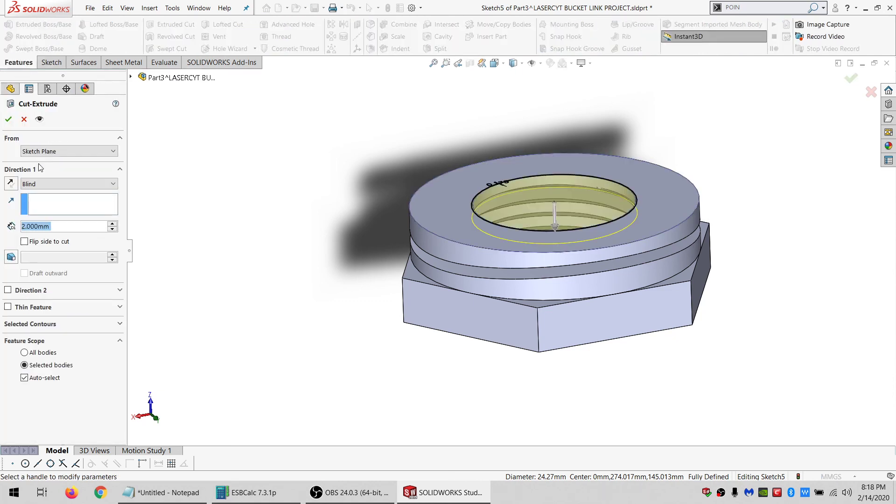
left_click(67, 184)
left_click(42, 201)
left_click(42, 362)
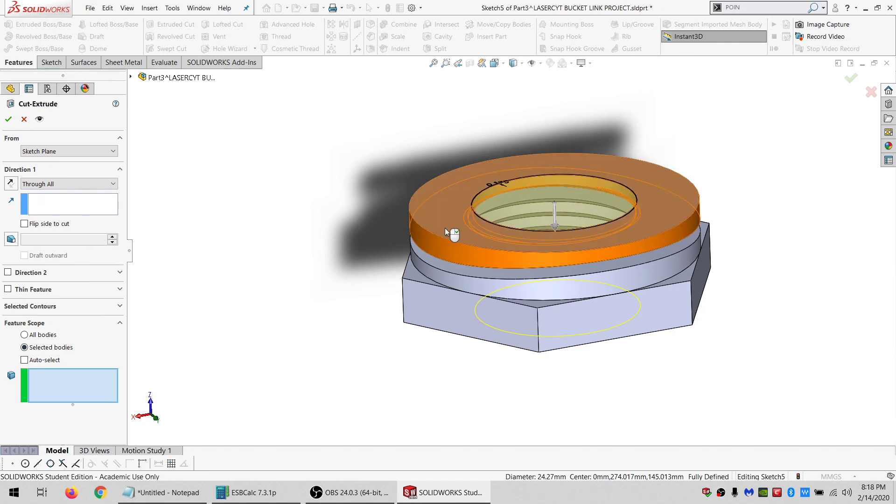
left_click(456, 234)
left_click(7, 119)
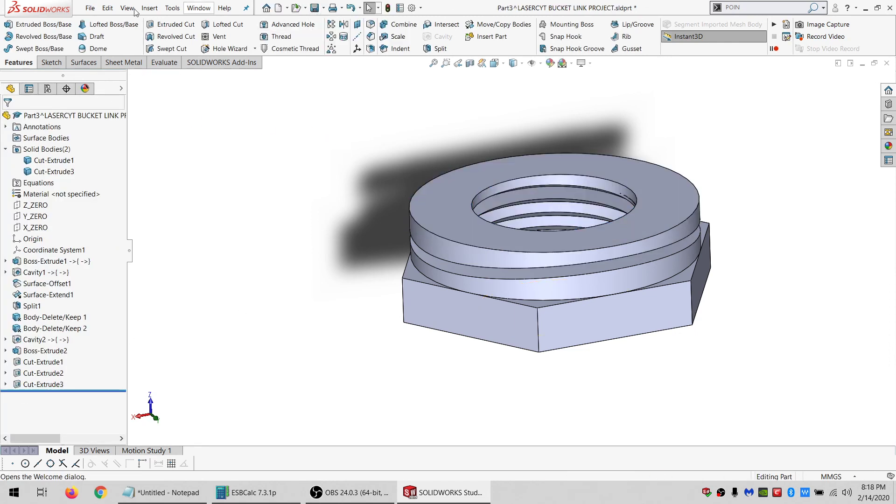
Save the part as 3DP BITS.
left_click(89, 10)
left_click(107, 127)
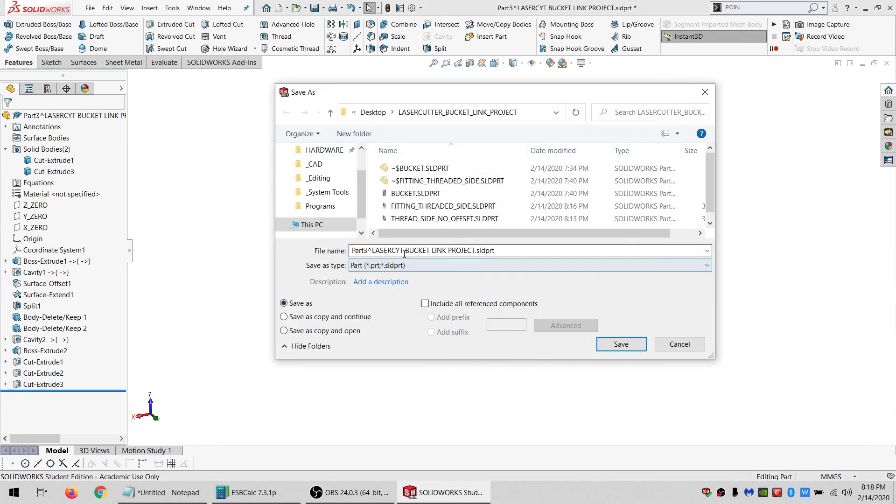
left_click(462, 251)
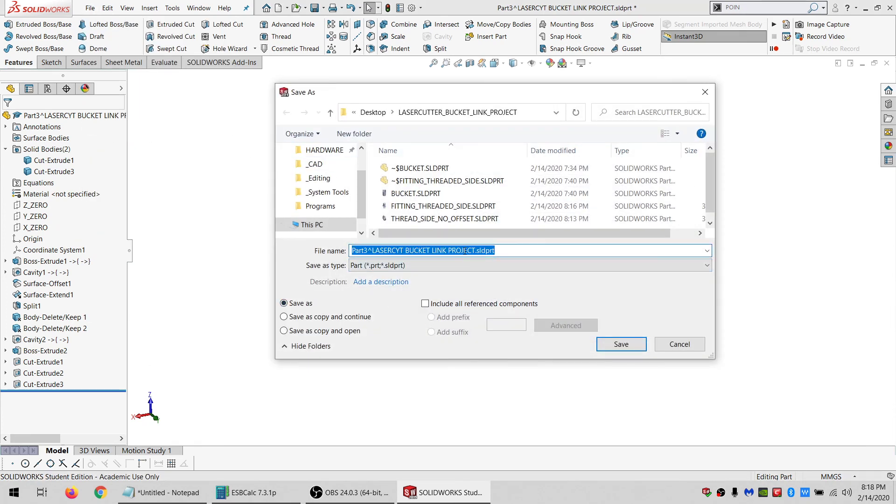
type("3DP BITS")
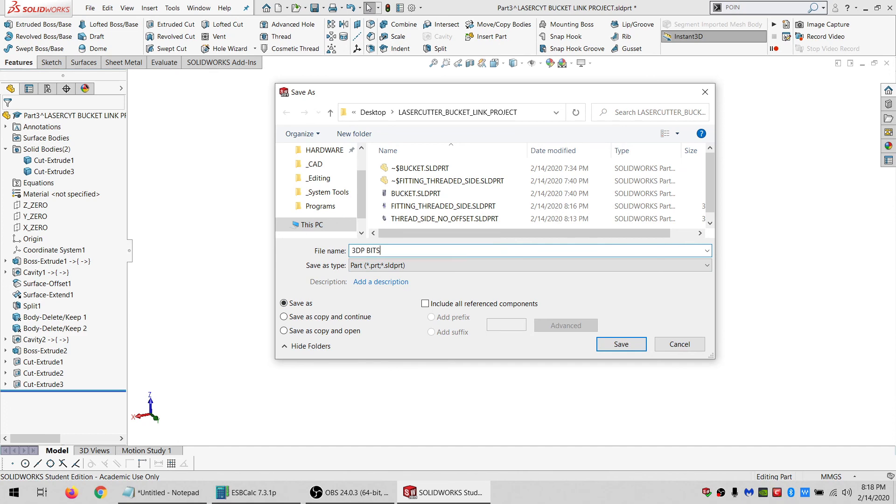
key("Return")
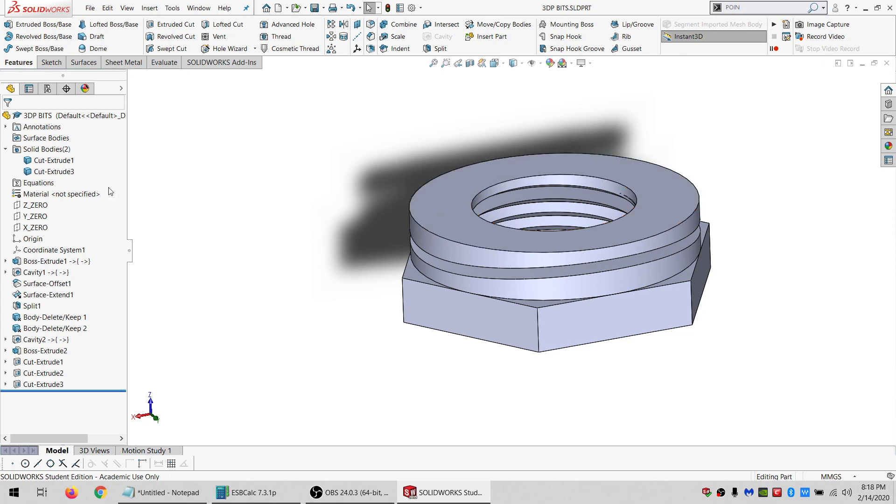
Delete the Cut-Extrude1 solid body from the part.
left_click(46, 173)
key("Delete")
key("Return")
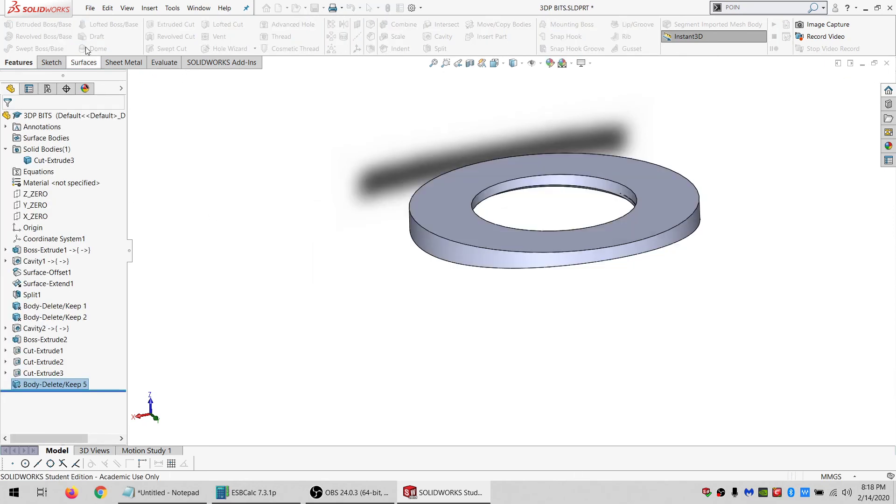
Start saving a copy of the part and name it WASHER_SIDE.
left_click(90, 8)
left_click(107, 128)
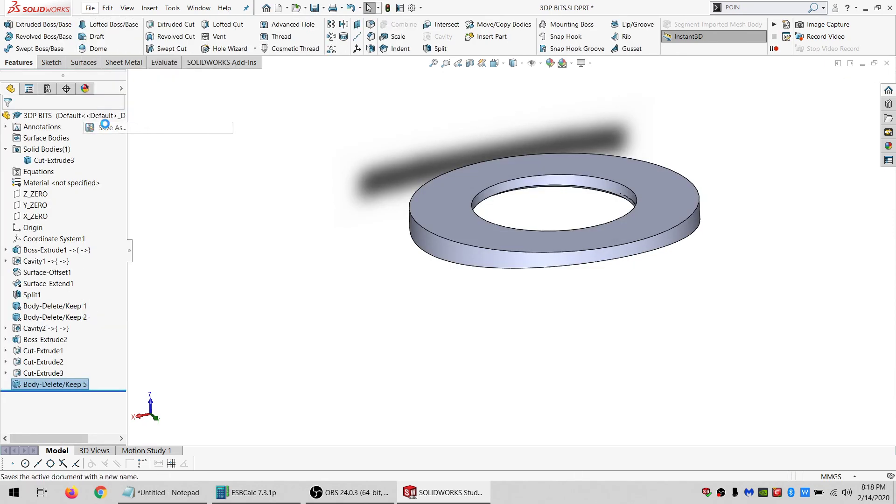
type("WASHER_SIDE")
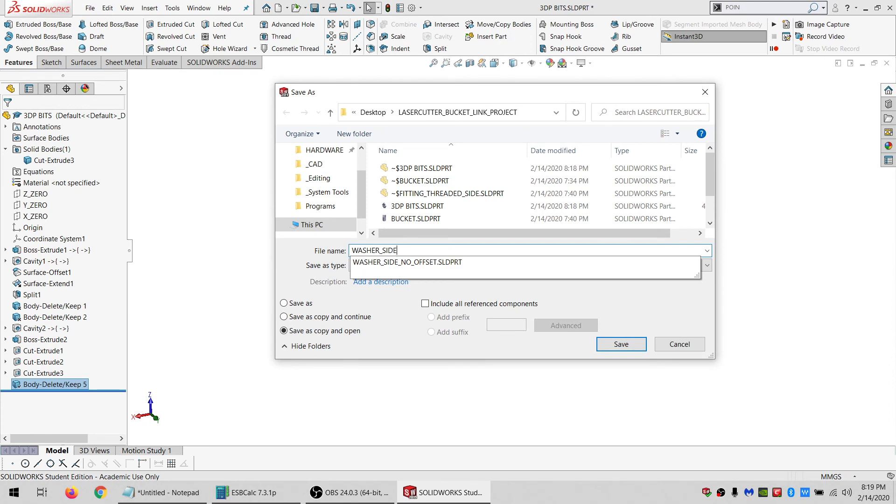
key("Tab")
type("s")
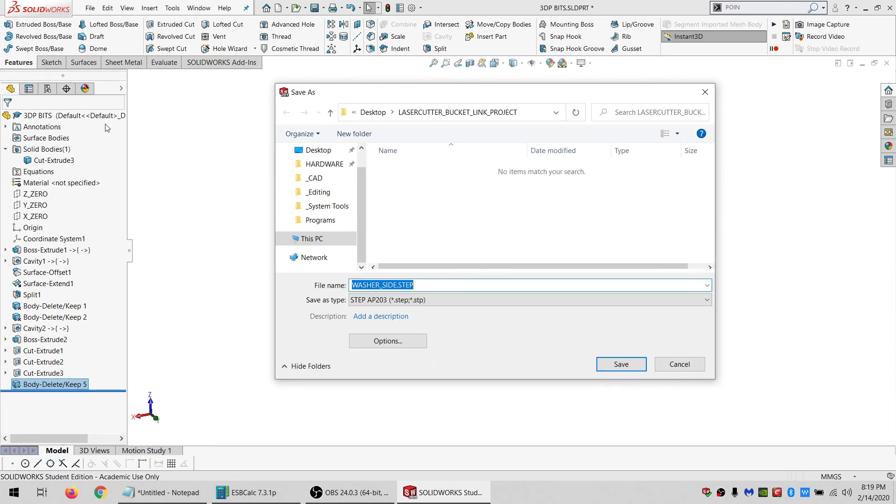
type("S")
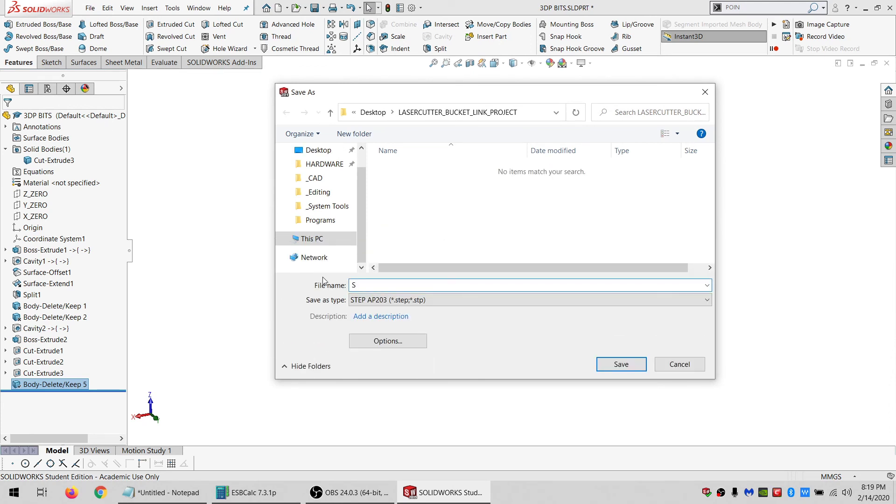
key("BackSpace")
type("WASHER")
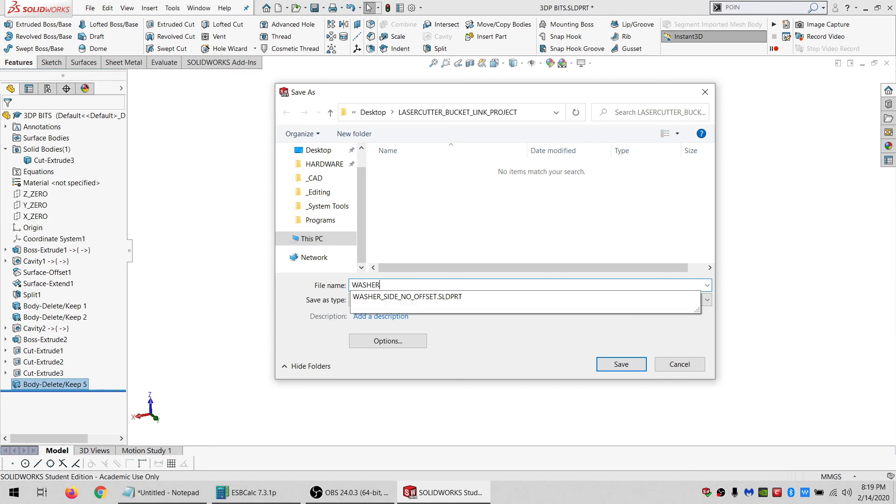
type("_SIDE")
key("Tab")
key("s")
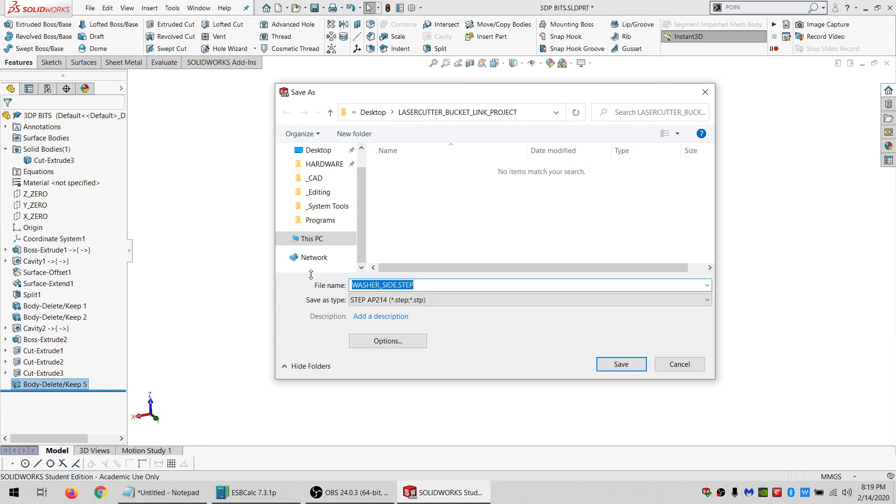
Export the copy as an STL file with all bodies, then close the opened WASHER_SIDE window.
left_click(385, 304)
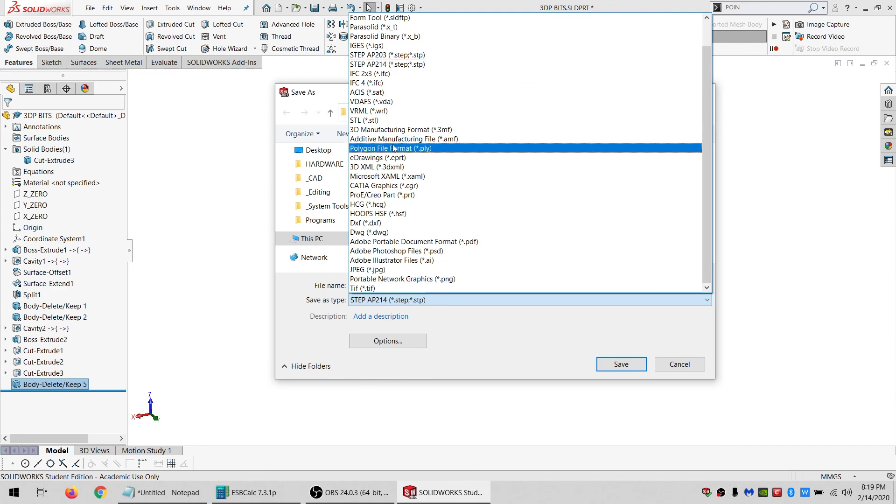
left_click(391, 117)
left_click(623, 364)
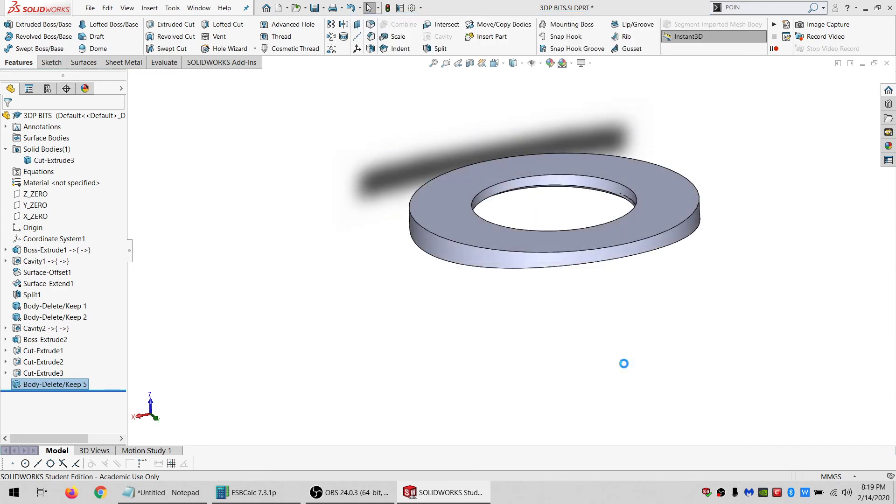
left_click(477, 266)
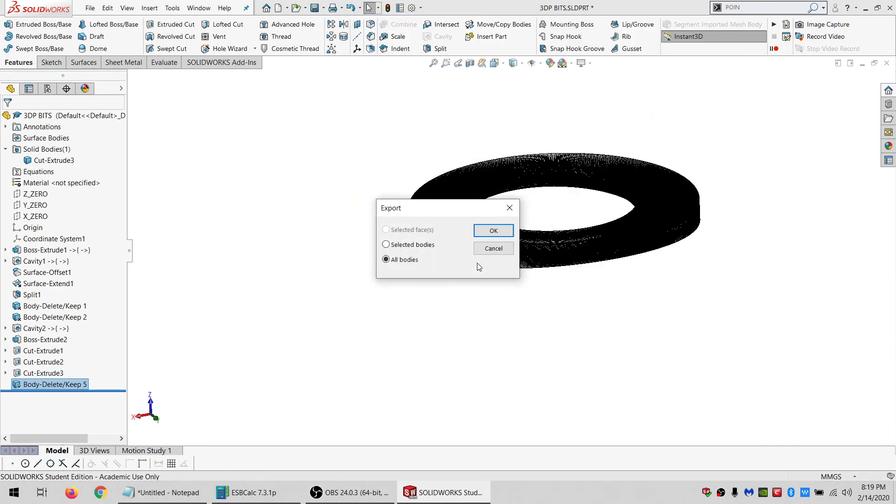
left_click(483, 231)
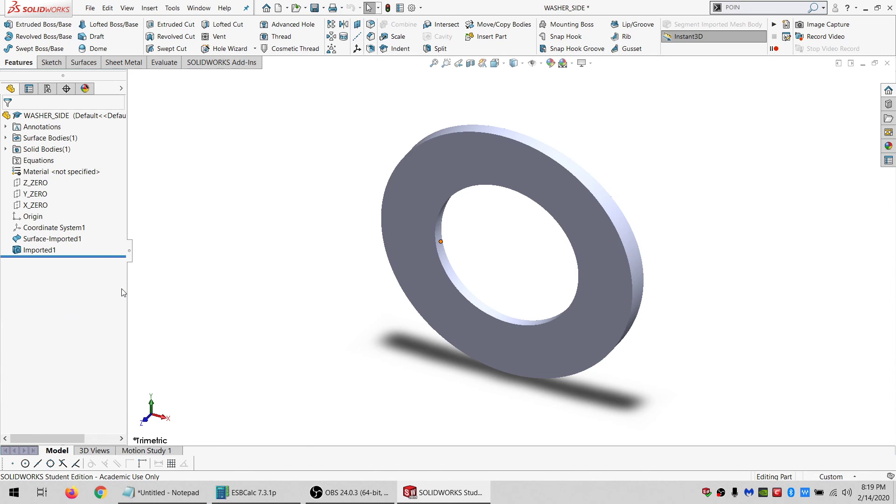
left_click(886, 64)
left_click(427, 263)
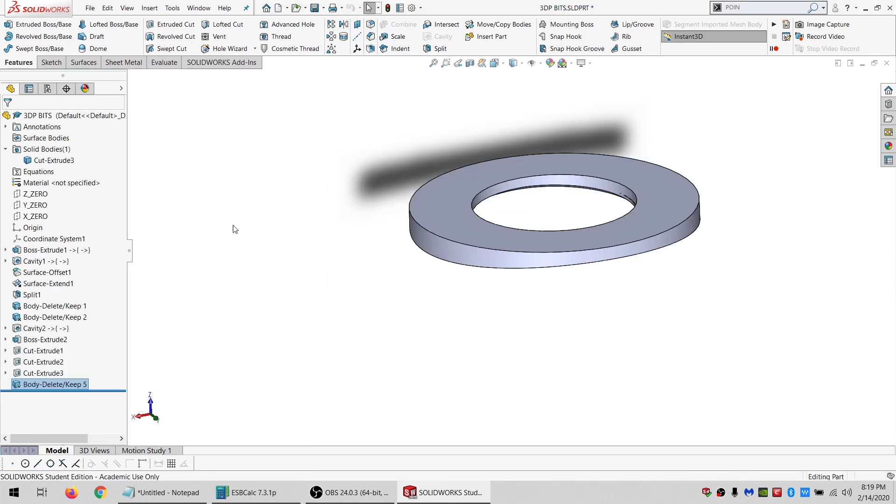
Edit Body-Delete/Keep 5 so it uses Delete Bodies on the Cut-Extrude3 body.
right_click(33, 385)
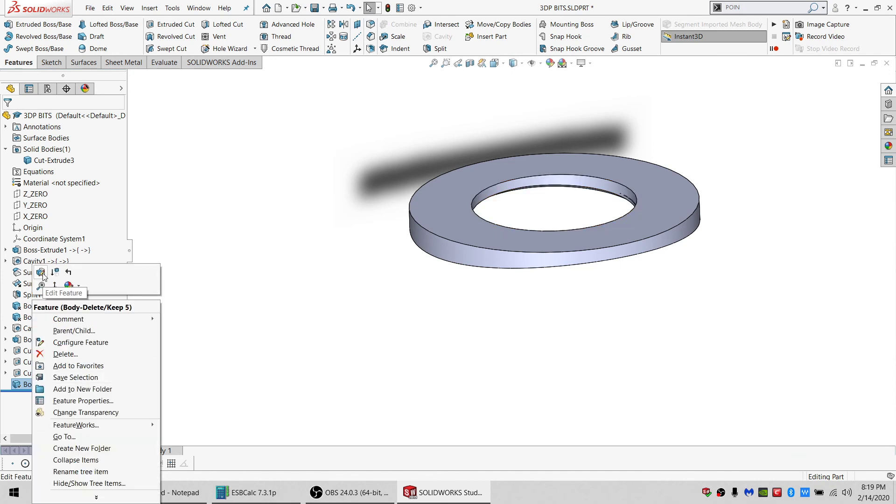
left_click(41, 274)
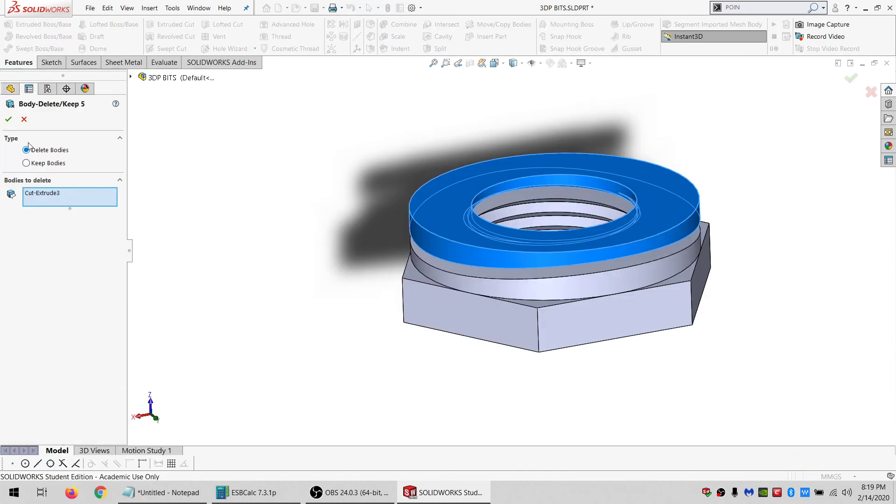
left_click(9, 119)
Start saving the part and name it THREAD_SIDE_0_PERCENT.
left_click(90, 8)
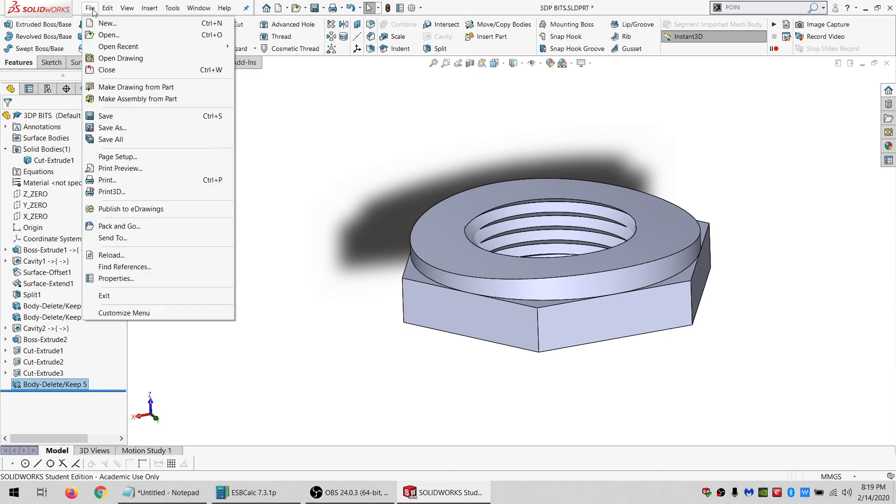
left_click(117, 127)
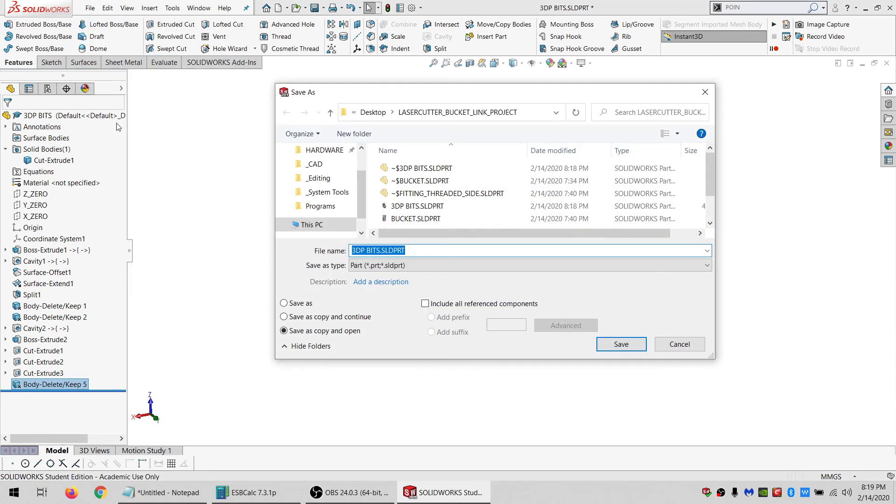
type("THREAD_SIDE")
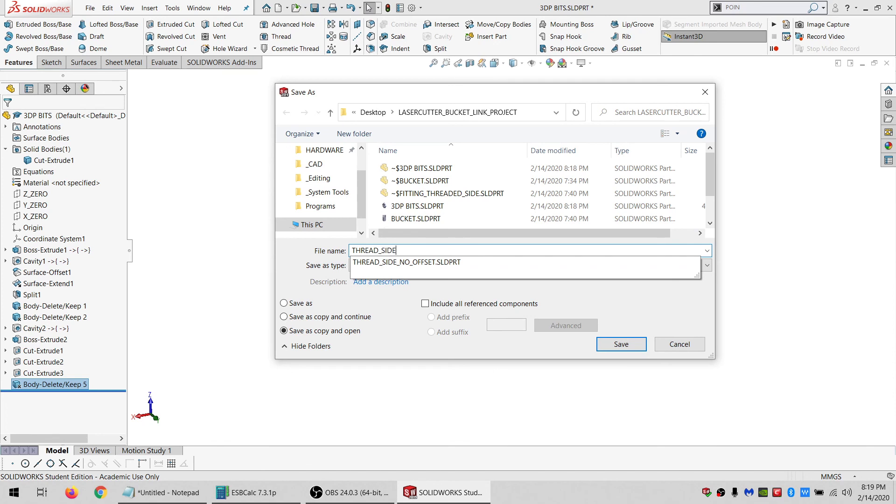
type("_Z")
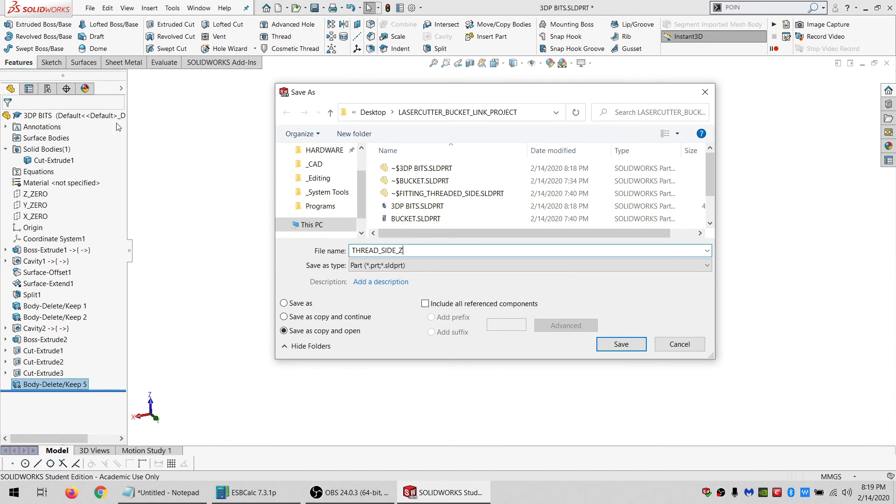
key("BackSpace")
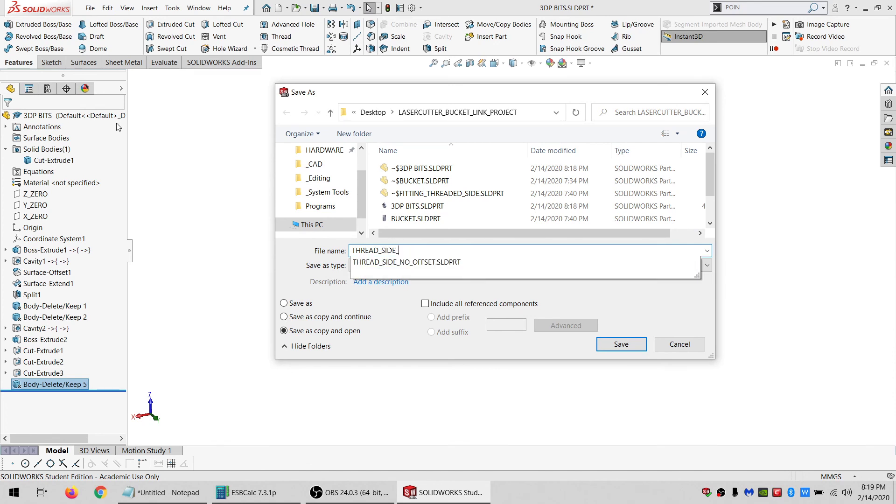
type("0_PERCENT")
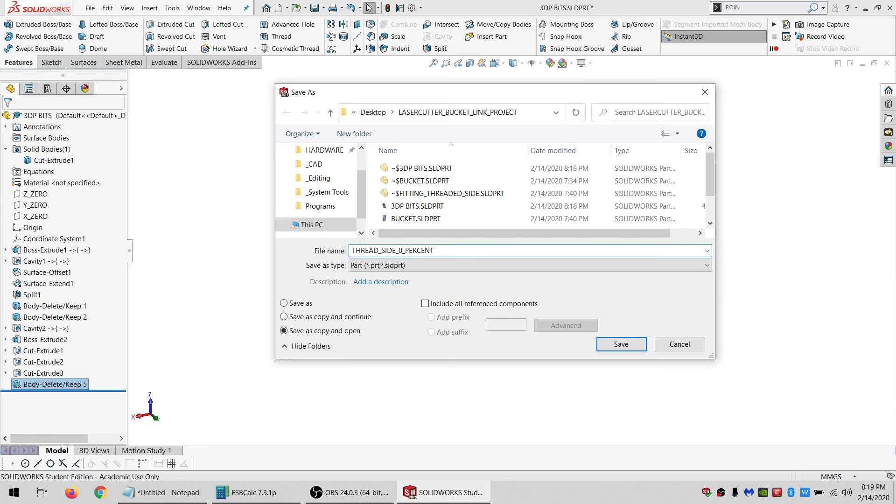
left_click(383, 265)
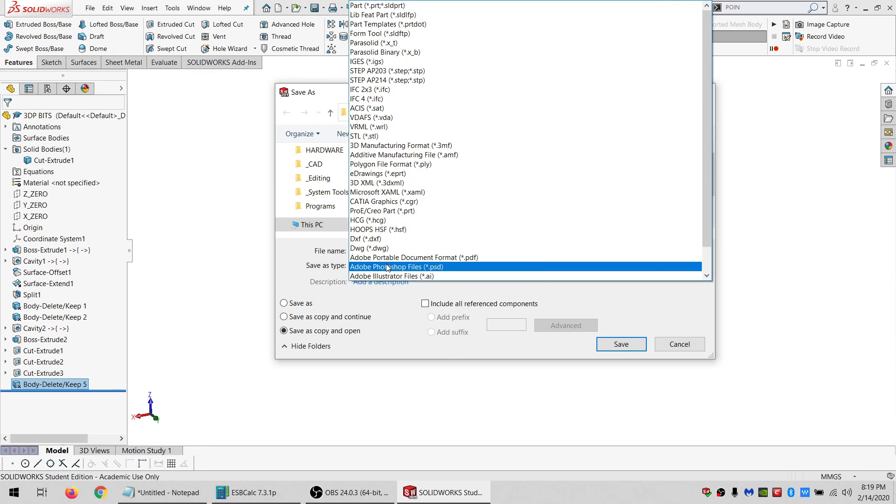
left_click(373, 136)
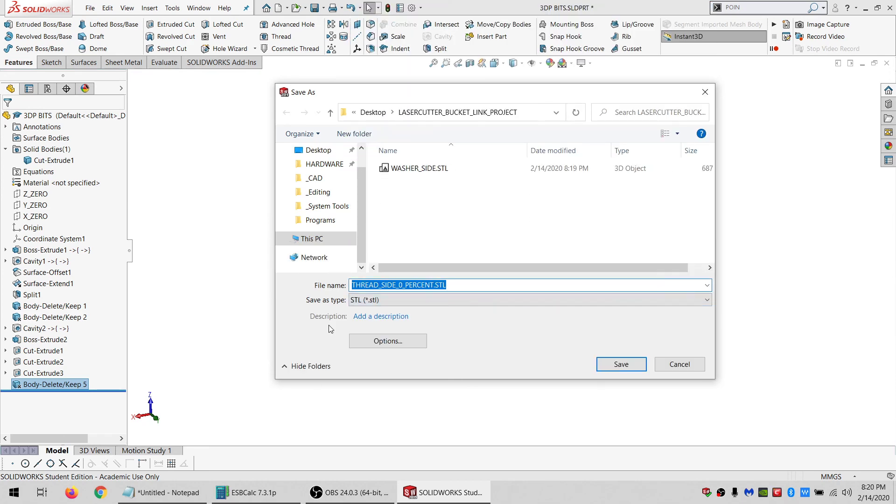
left_click(378, 300)
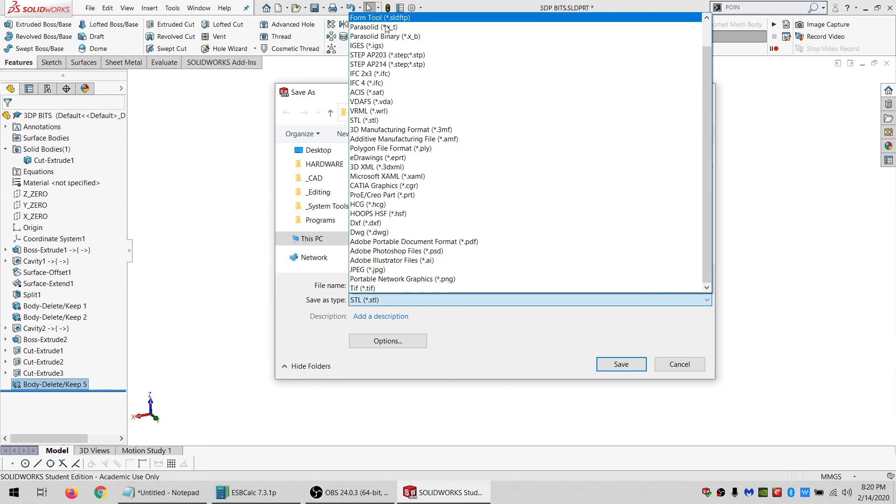
scroll(385, 69, "up", 1)
left_click(373, 18)
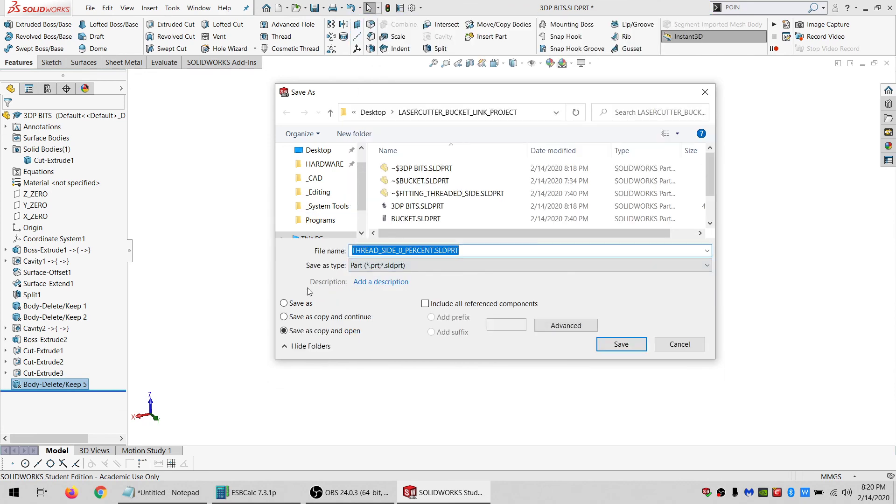
Choose plain Save as, export the part as an STL file, and confirm the save.
left_click(284, 303)
left_click(387, 266)
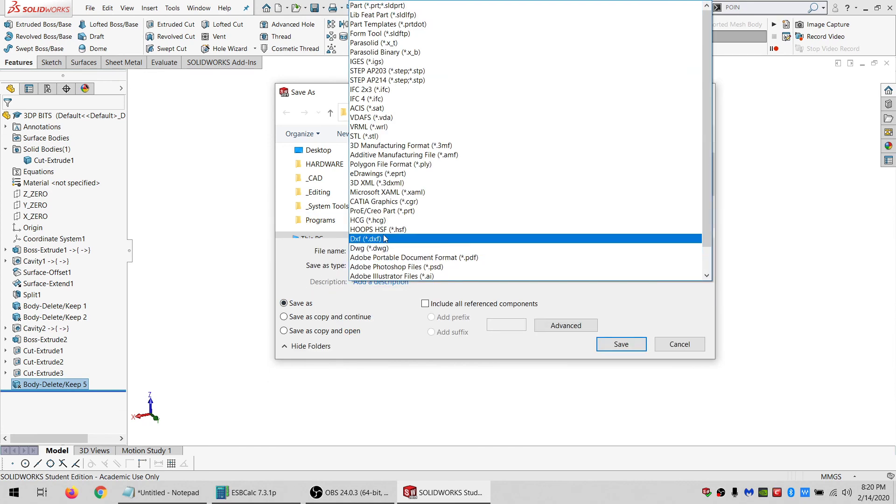
left_click(364, 136)
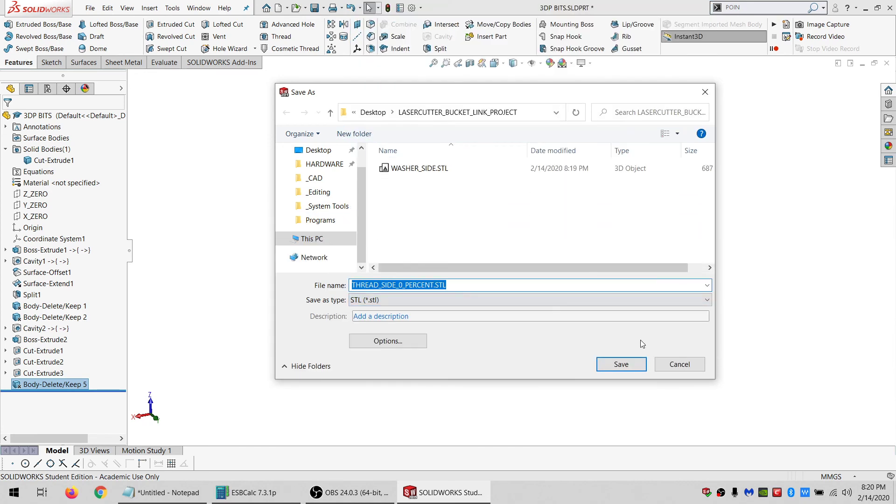
left_click(621, 363)
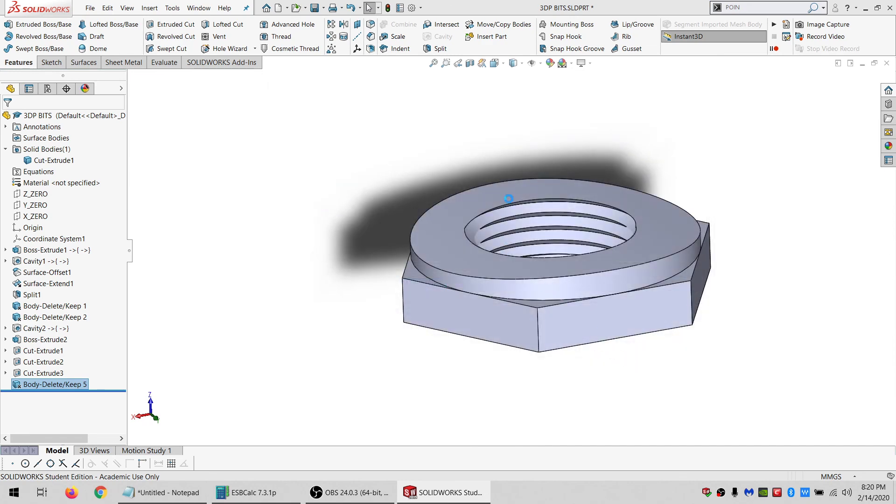
left_click(475, 265)
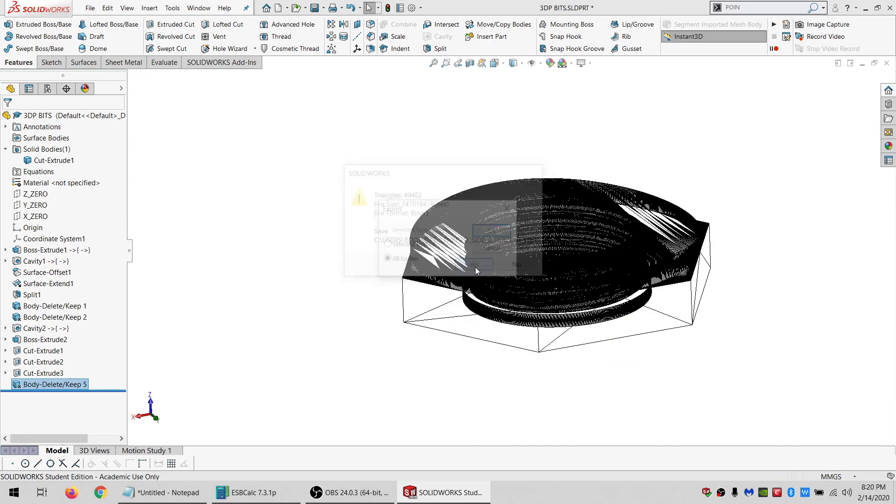
left_click(491, 230)
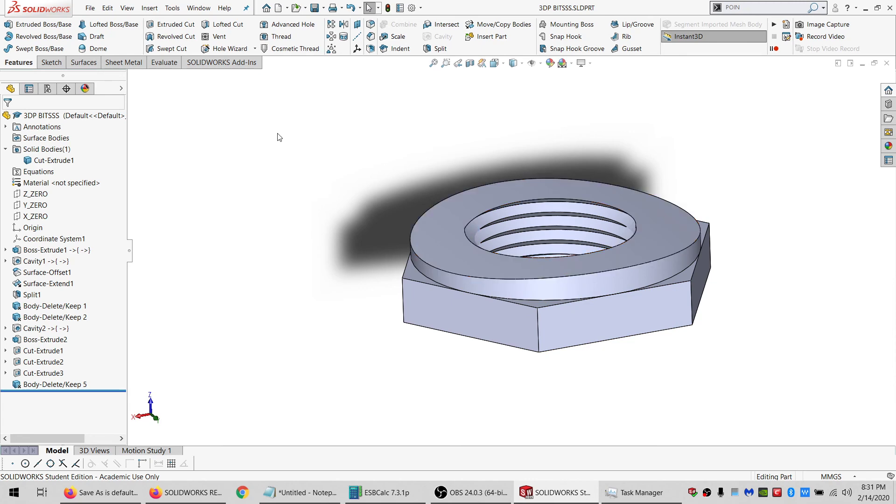
Switch to the bucket link assembly window, rebuild it, and exit editing the component.
left_click(199, 8)
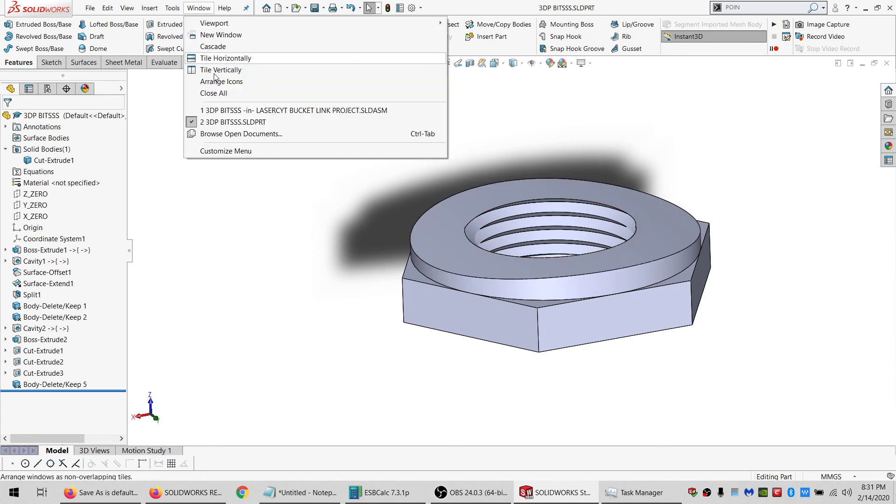
left_click(222, 111)
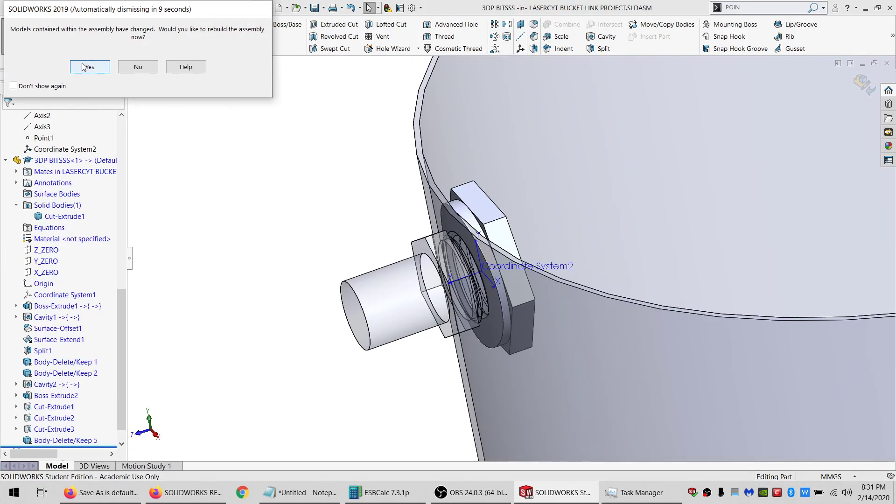
left_click(90, 67)
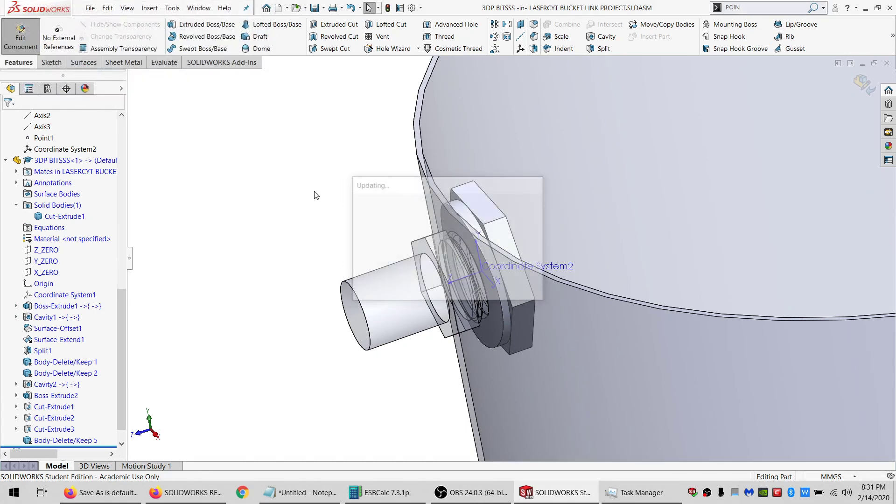
left_click(21, 37)
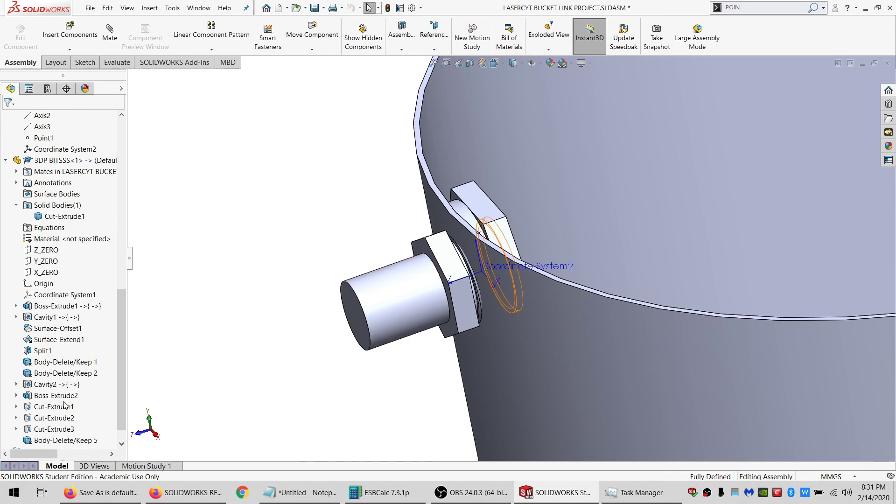
Edit the Cavity2 feature to set its uniform scale to 1.00%.
left_click(70, 385)
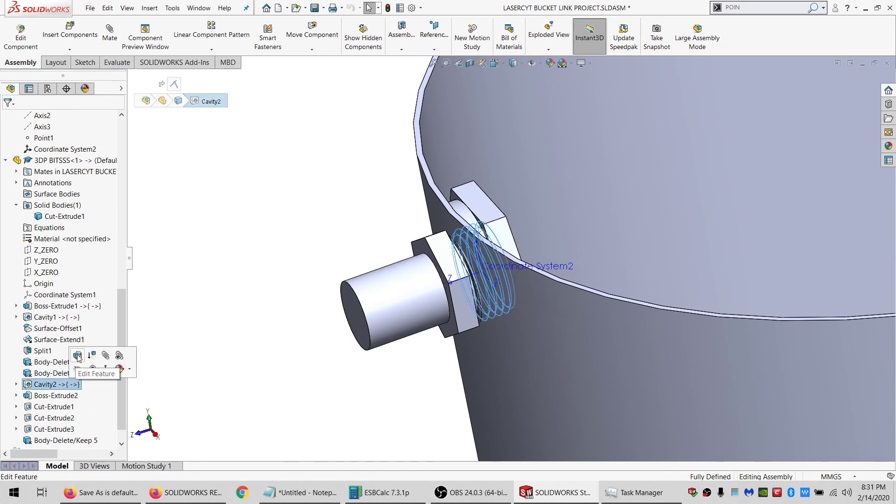
left_click(78, 357)
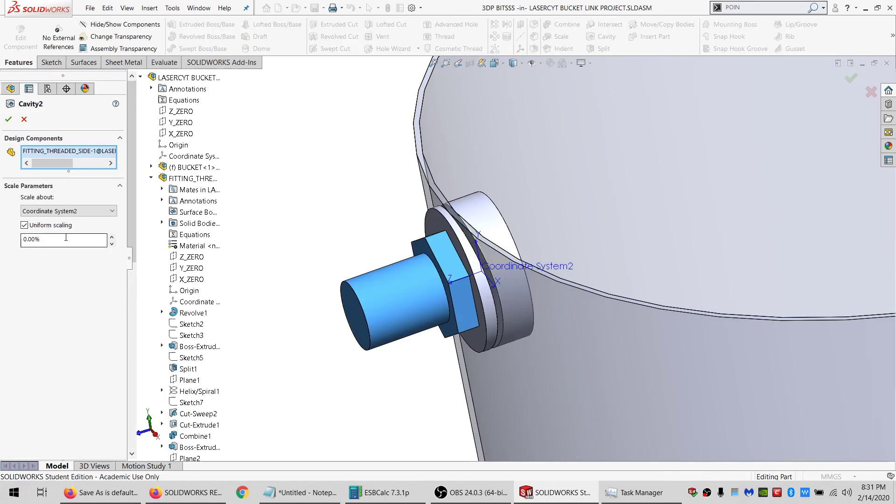
left_click_drag(66, 238, 1, 243)
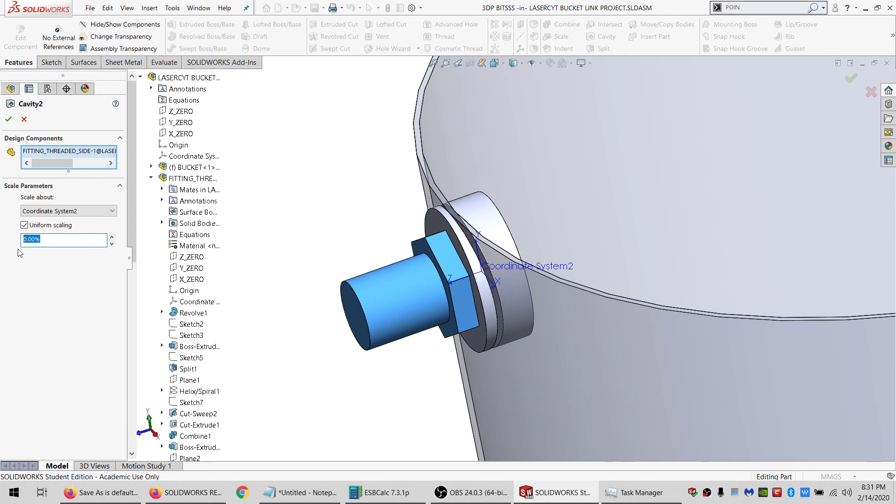
type("1.00%")
left_click(9, 121)
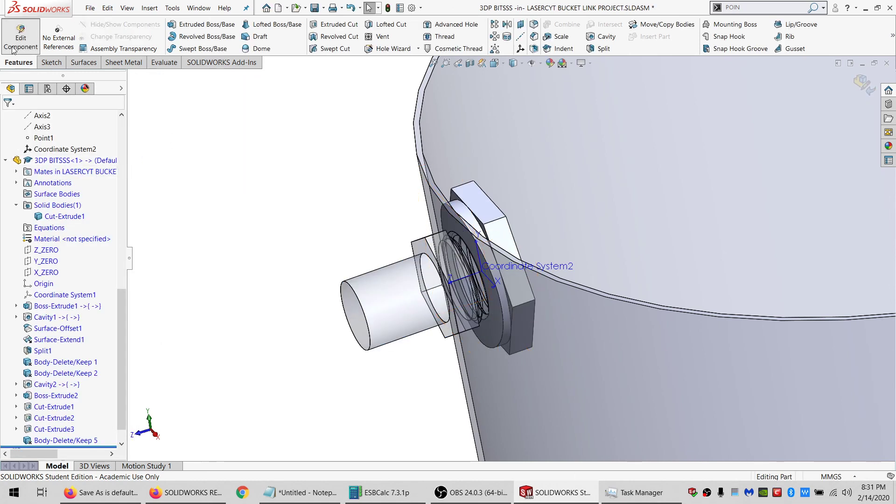
Open the 3DP BITSSS part in its own window and start saving it as an STL file.
left_click(12, 49)
left_click(485, 206)
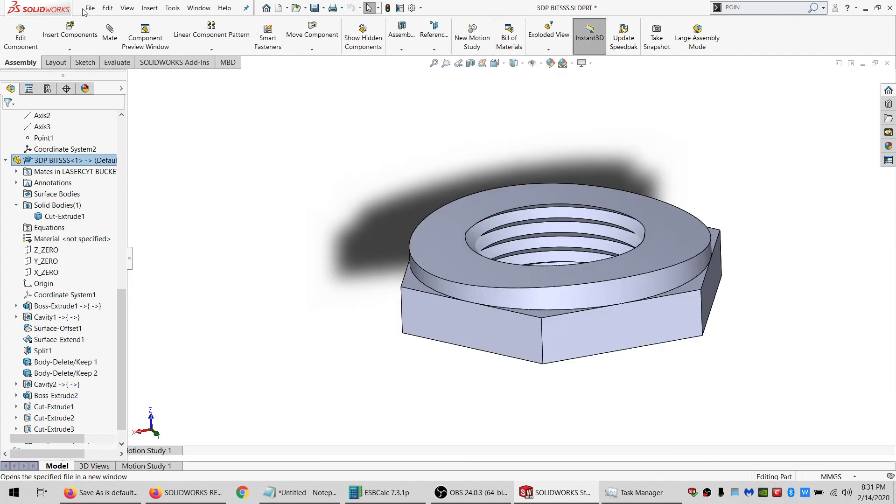
left_click(90, 8)
left_click(152, 132)
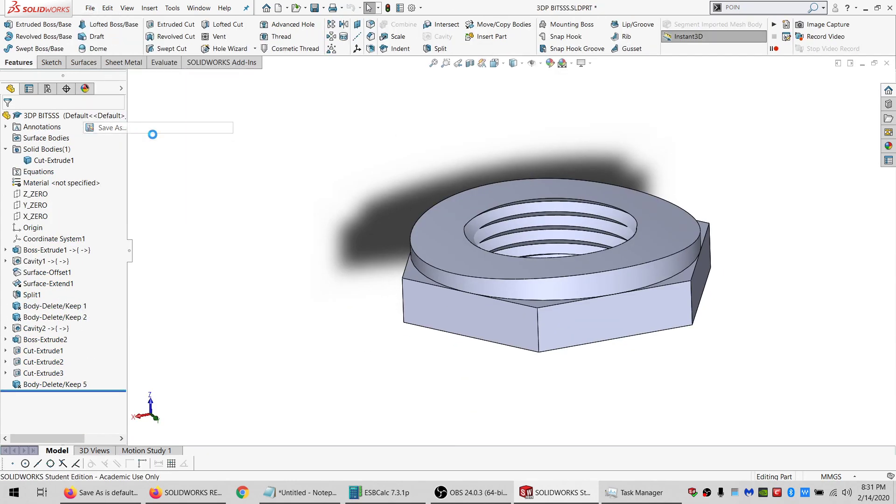
left_click(373, 265)
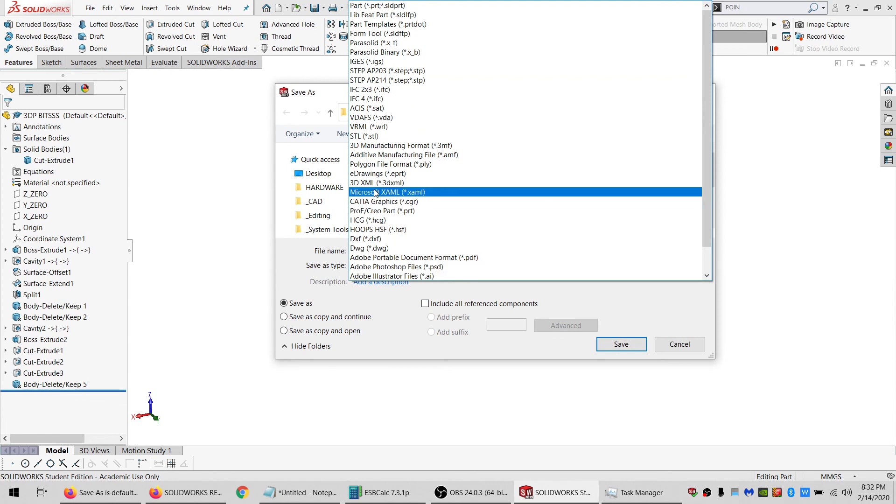
left_click(369, 136)
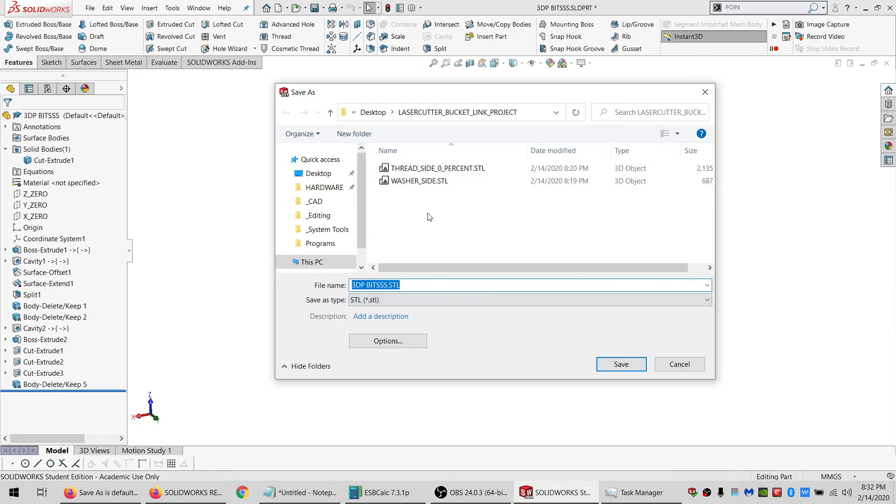
Name the STL file THREAD_SIDE_1_PERCENT and confirm saving it.
left_click(422, 169)
left_click(400, 284)
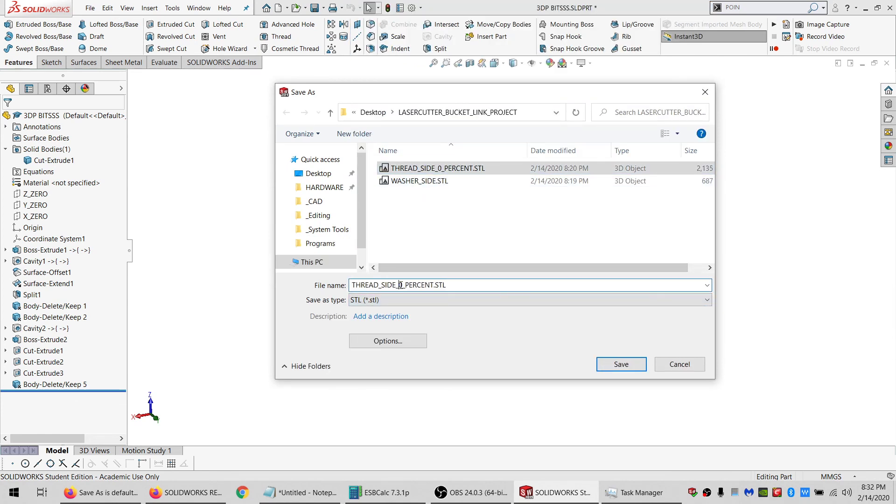
left_click(621, 363)
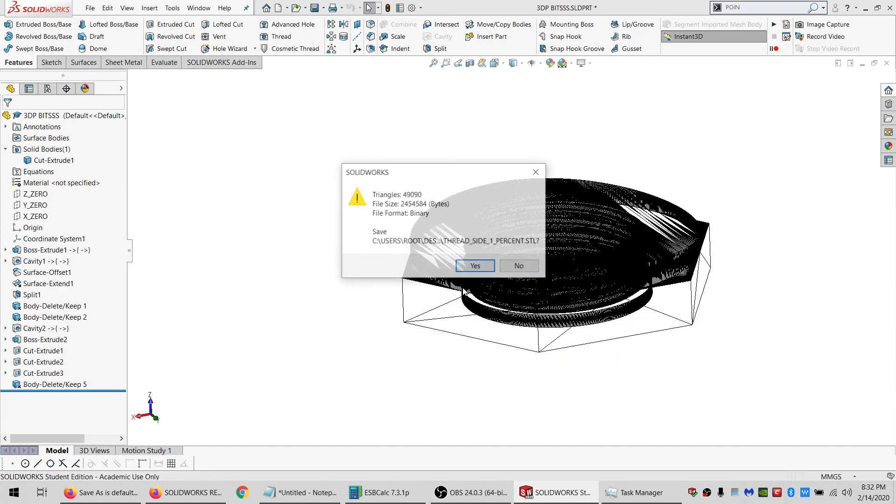
left_click(457, 265)
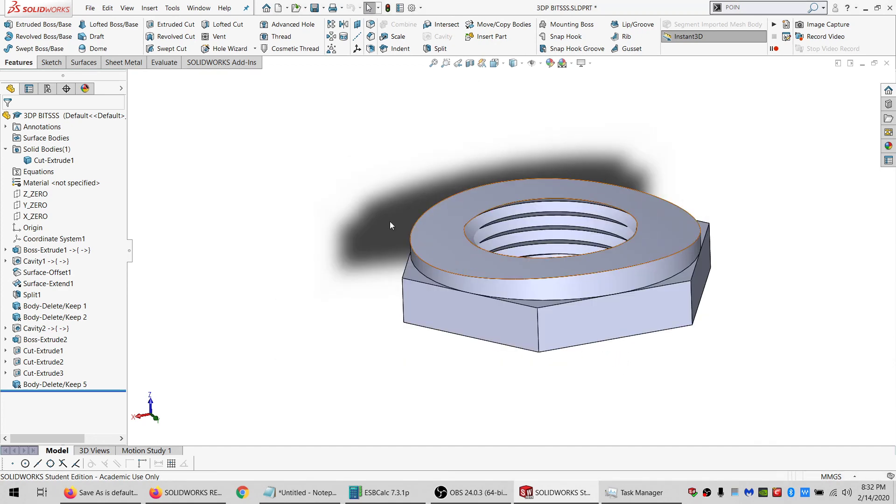
Switch to the bucket link assembly window and edit the Cavity2 feature to set its uniform scale to 2.00%.
left_click(198, 8)
left_click(243, 110)
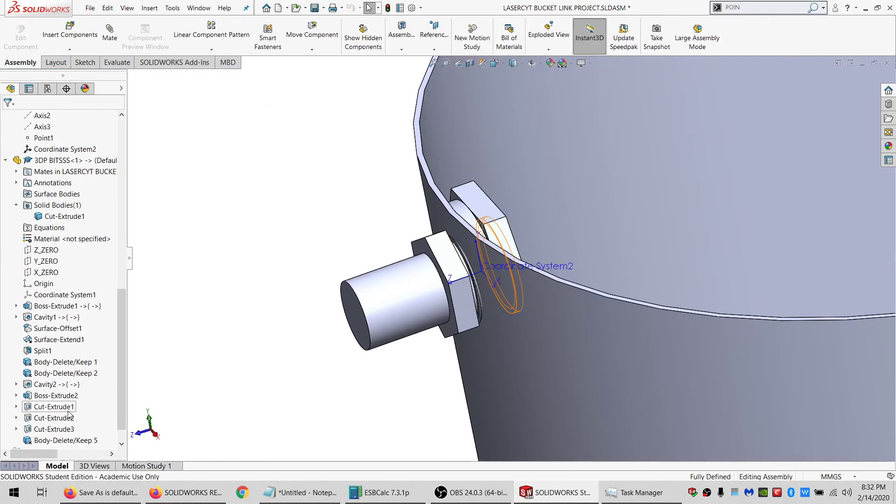
right_click(51, 384)
key("Escape")
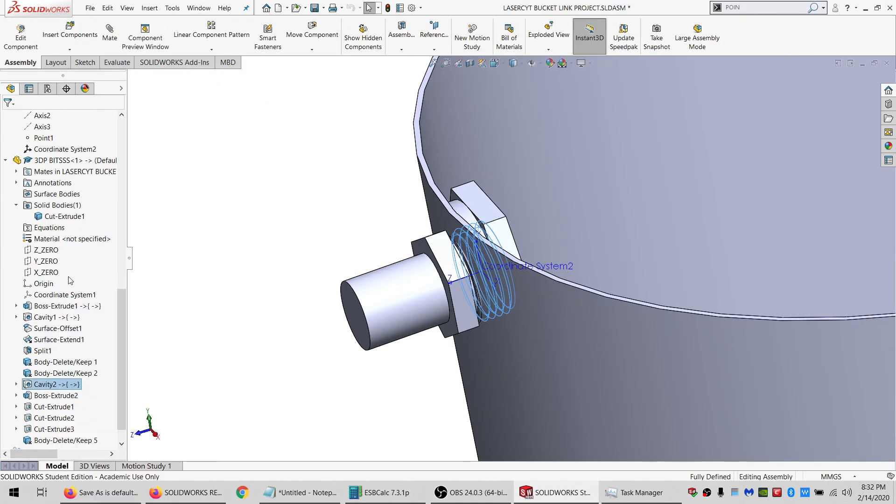
right_click(51, 395)
right_click(50, 384)
left_click(53, 285)
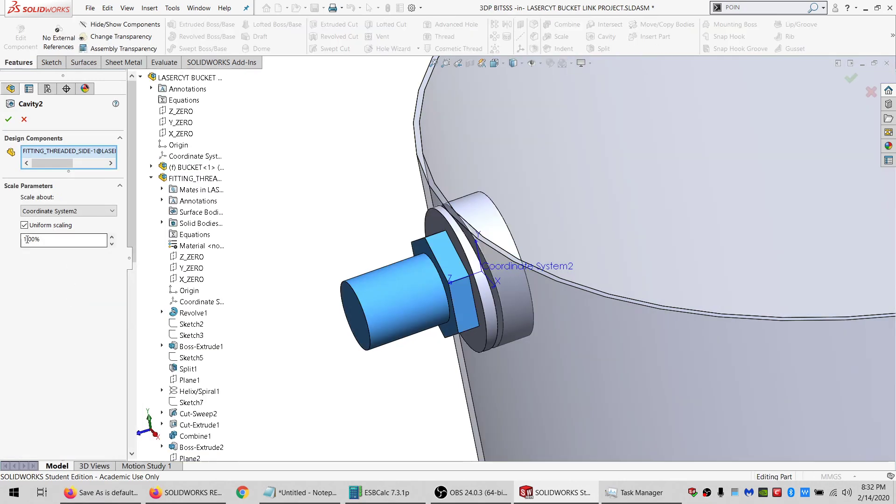
left_click(27, 239)
left_click(9, 119)
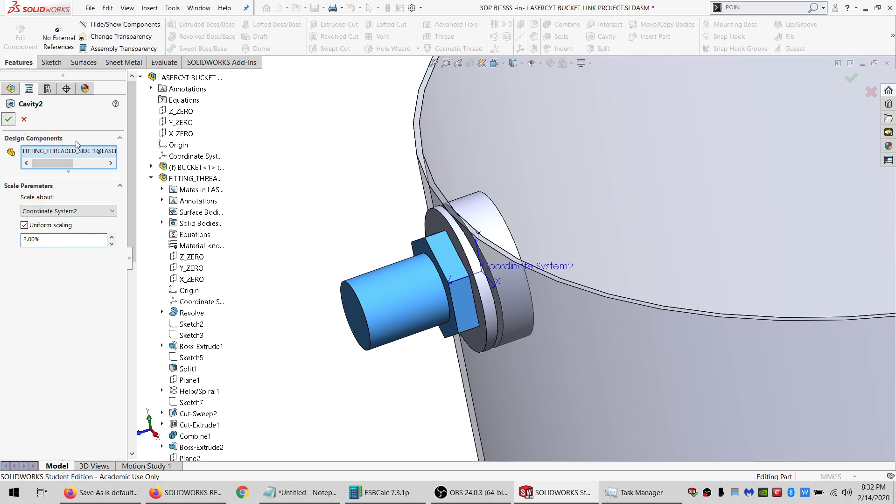
Open the 3DP BITSSS part in its own window and start saving it under a new name.
left_click(478, 201)
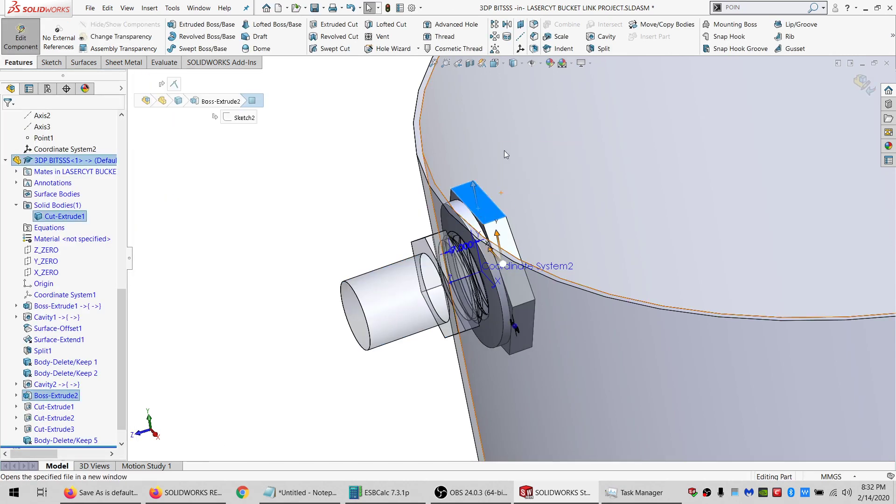
left_click(503, 151)
left_click(90, 8)
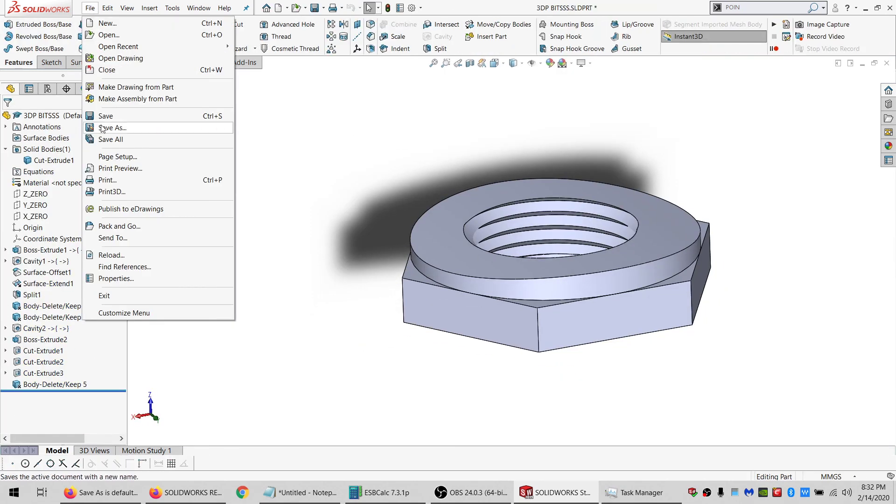
left_click(103, 129)
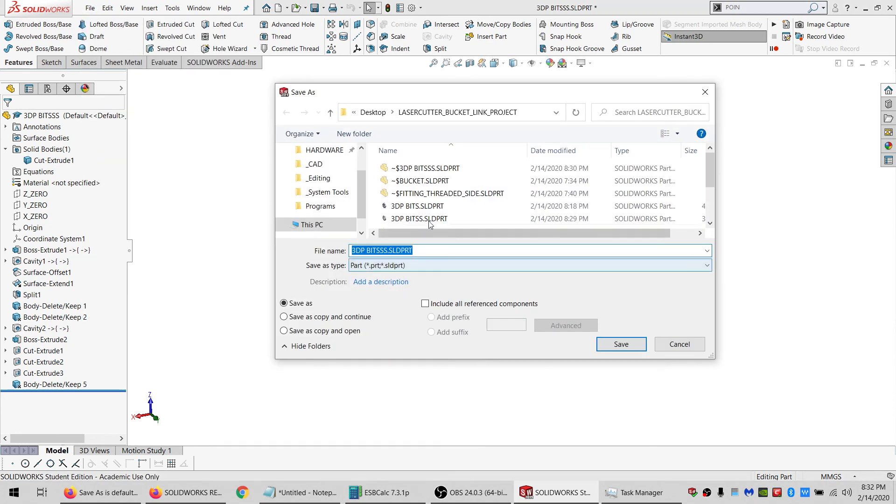
Save the part as an STL file named THREAD_SIDE_2_PERCENT and confirm the export.
left_click(425, 266)
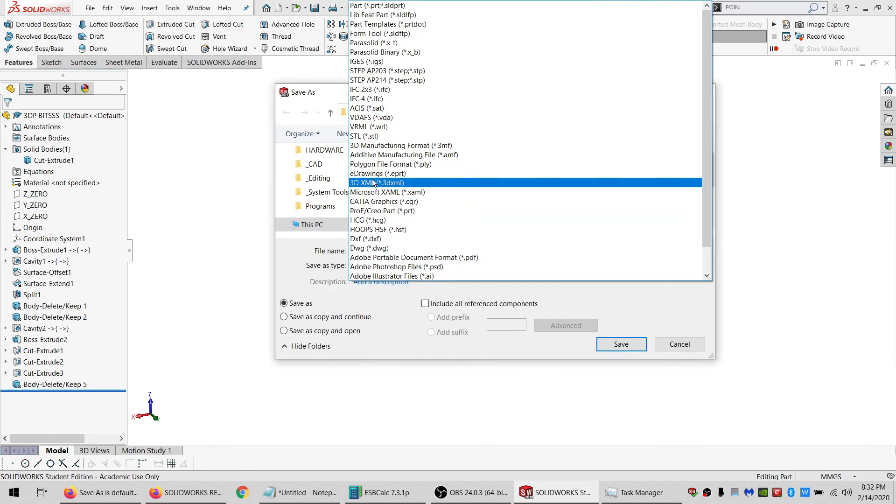
left_click(373, 136)
left_click(426, 182)
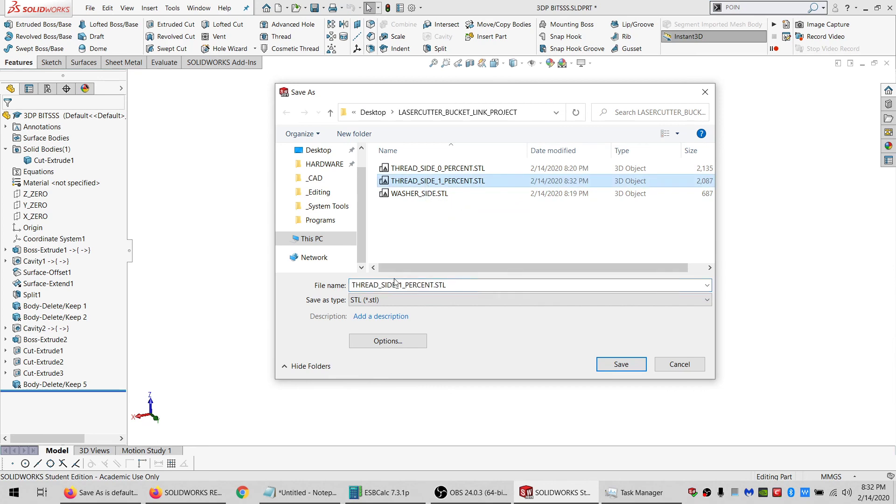
left_click(403, 284)
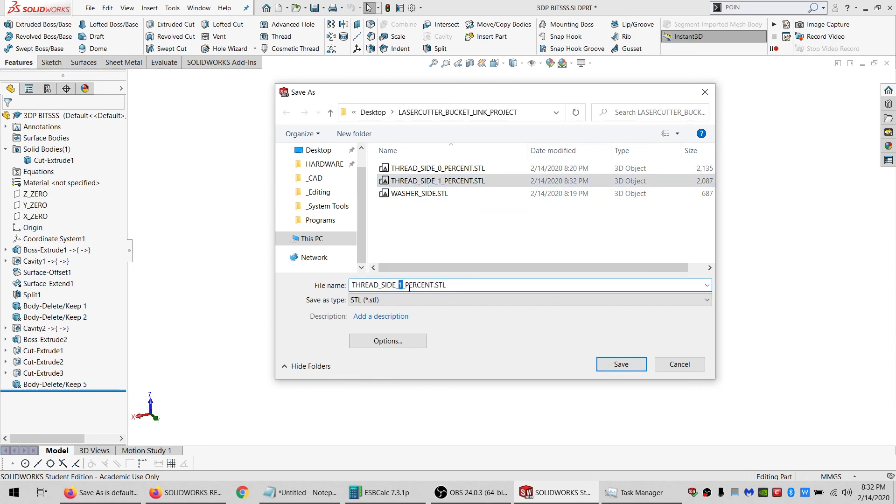
type("2")
left_click(625, 365)
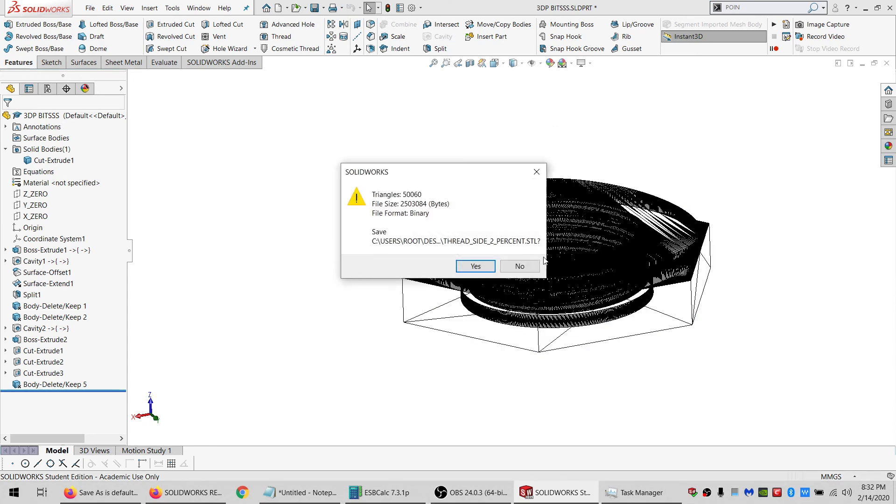
left_click(476, 266)
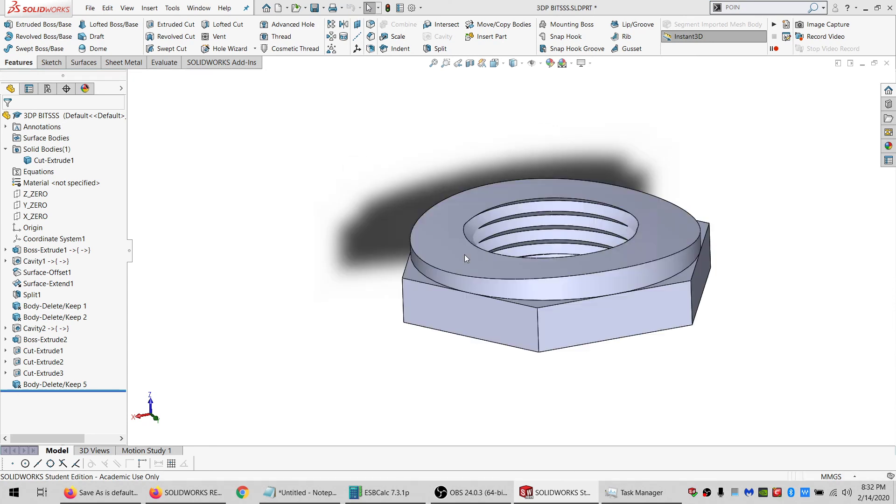
Switch back to the assembly window and edit the Cavity2 feature to set its uniform scale to 5.00%.
left_click(193, 8)
left_click(262, 110)
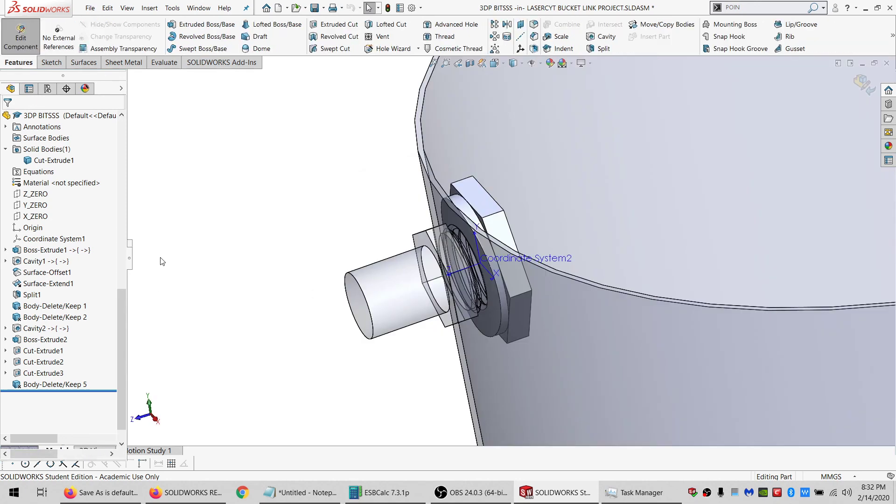
left_click(44, 384)
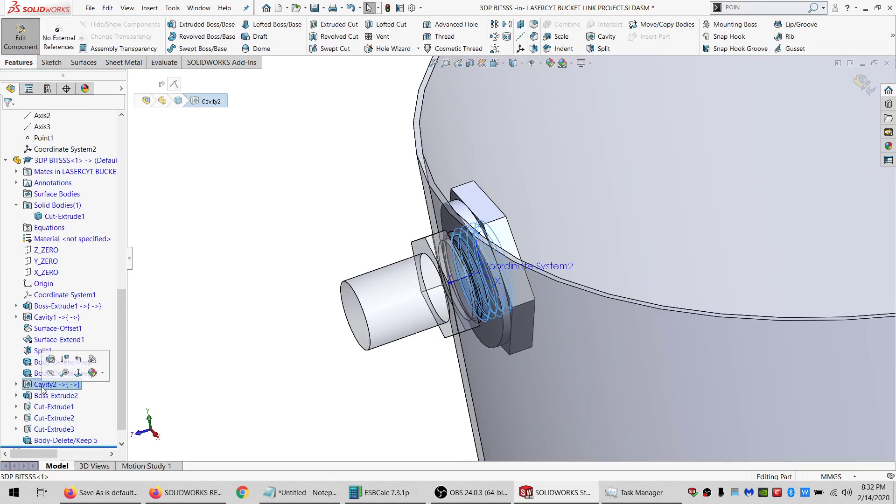
left_click(50, 359)
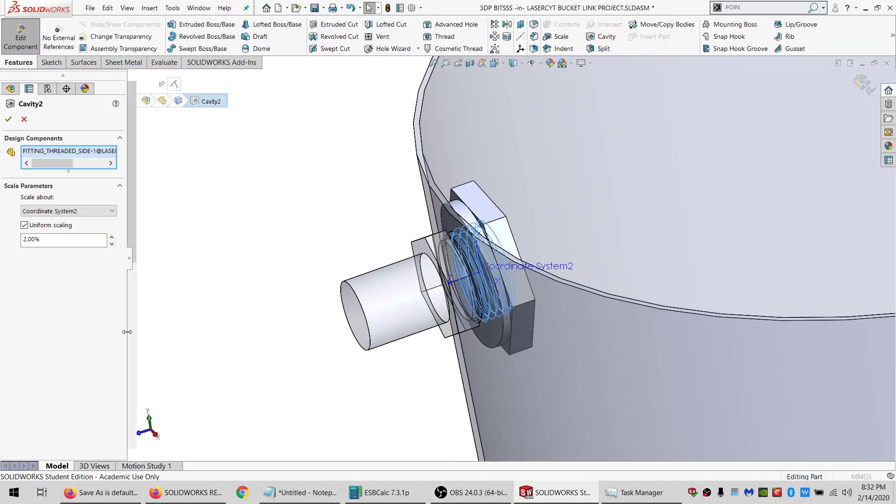
left_click(25, 239)
left_click_drag(25, 238, 17, 241)
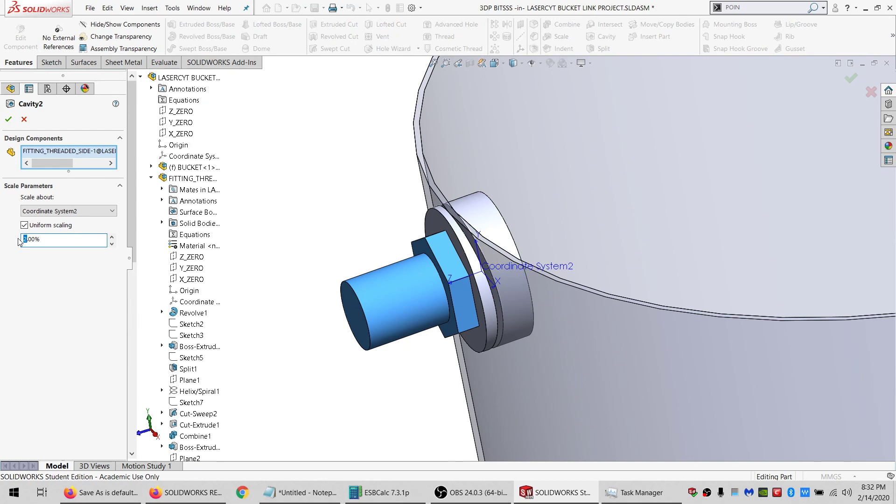
left_click(8, 119)
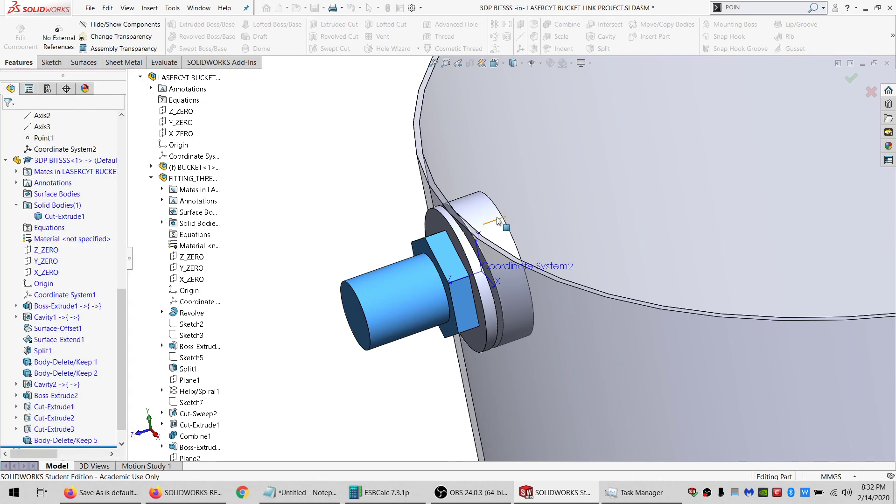
Open the 3DP BITSSS part in its own window and start saving it under a new name.
left_click(475, 198)
left_click(521, 162)
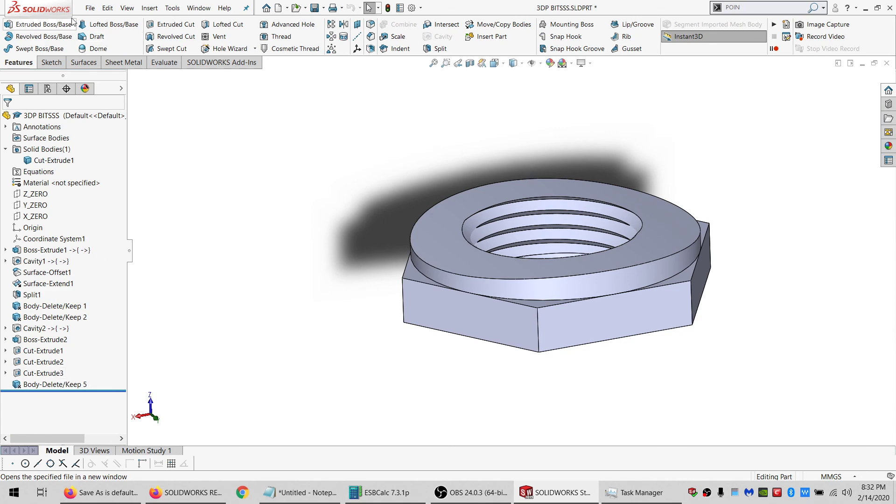
left_click(90, 8)
left_click(120, 129)
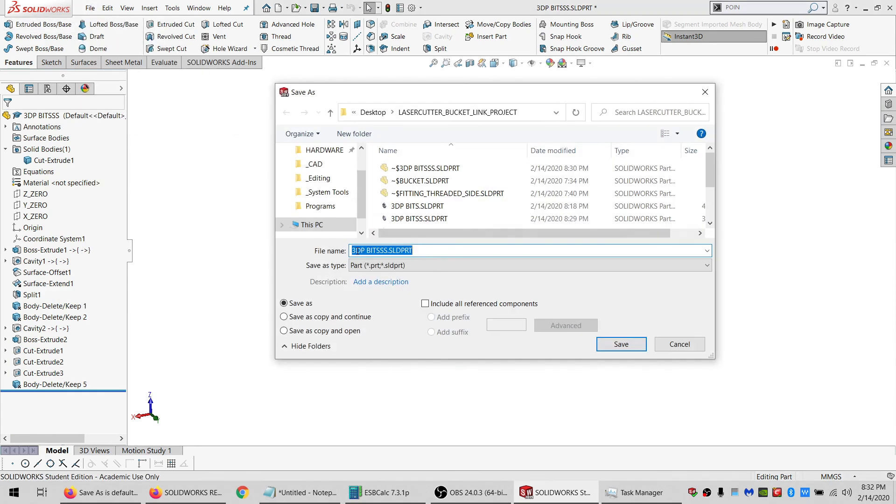
Save the part as an STL file named THREAD_SIDE_5_PERCENT and confirm the export.
left_click(466, 265)
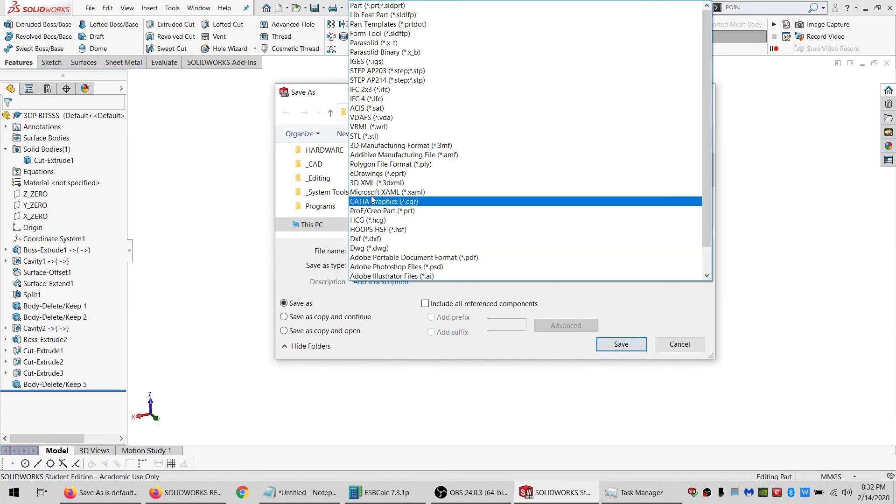
left_click(392, 136)
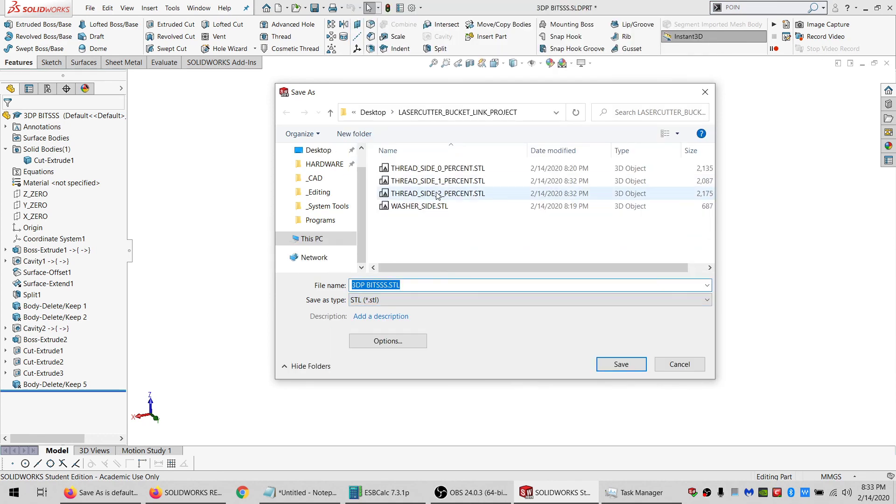
left_click(420, 193)
double_click(402, 285)
left_click_drag(402, 285, 400, 285)
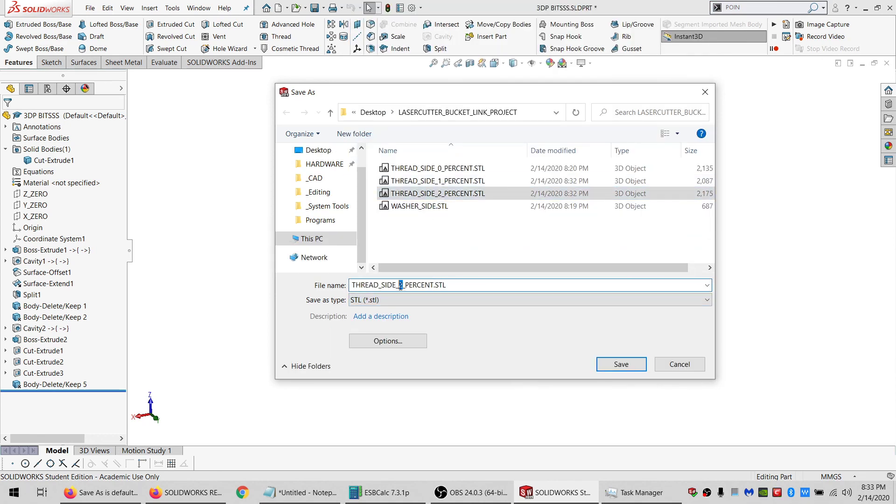
type("3")
left_click(621, 364)
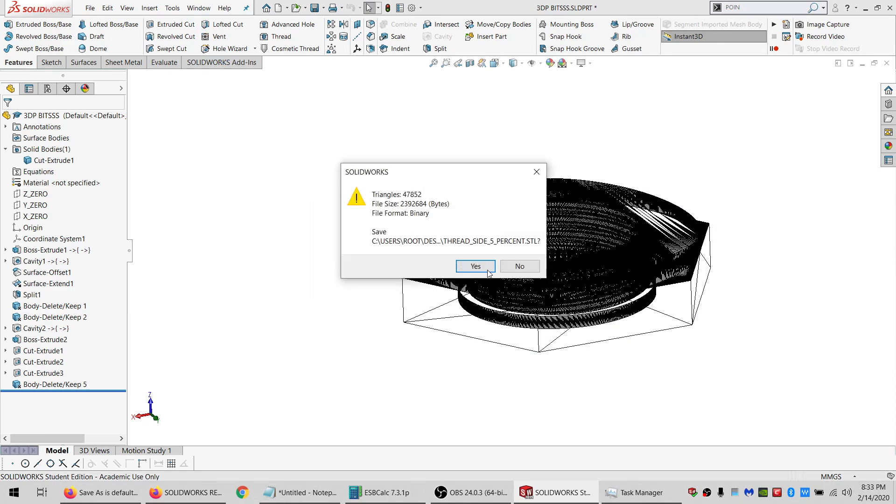
left_click(474, 267)
Switch to the assembly window, change the Cavity2 feature's uniform scale value, and exit editing the component.
left_click(202, 7)
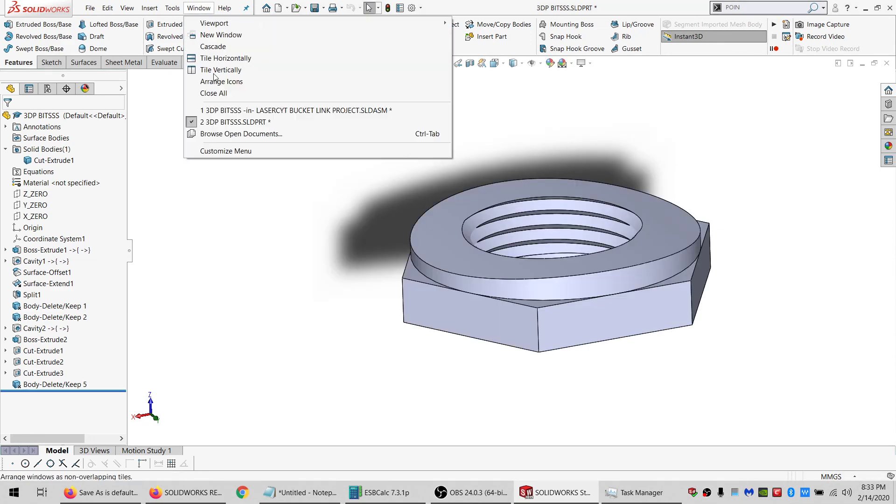
left_click(217, 110)
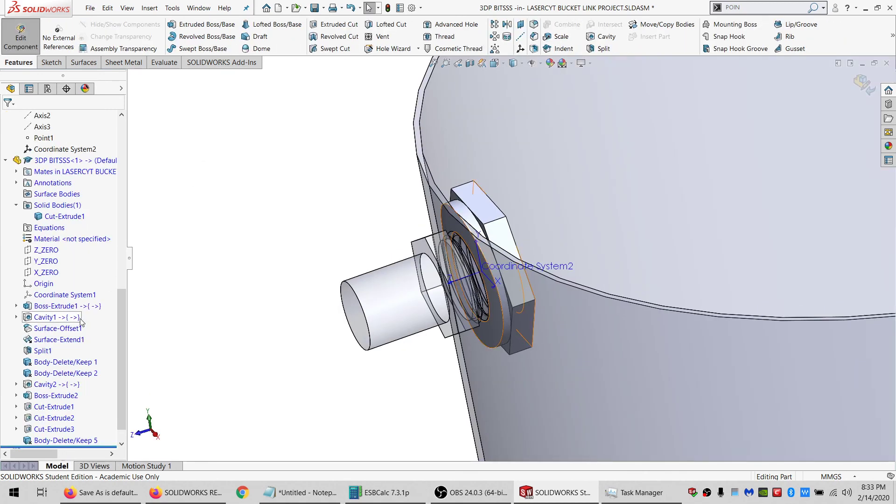
left_click(51, 384)
left_click(65, 362)
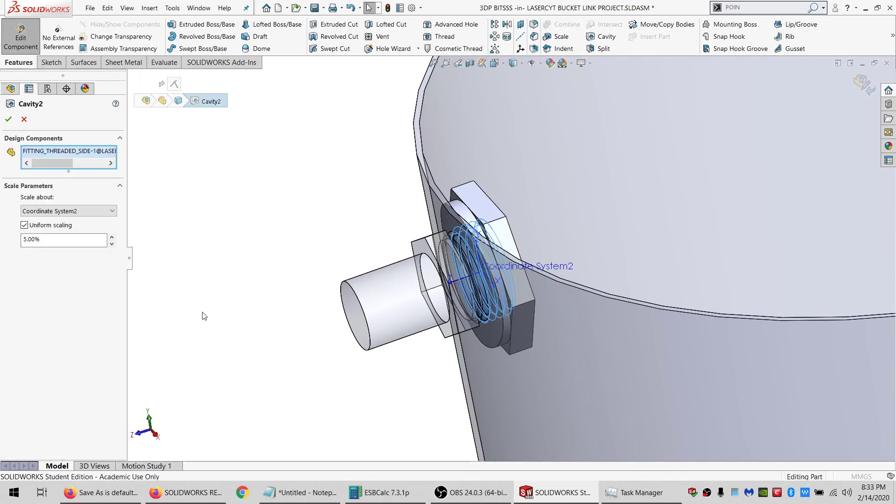
left_click_drag(27, 240, 24, 241)
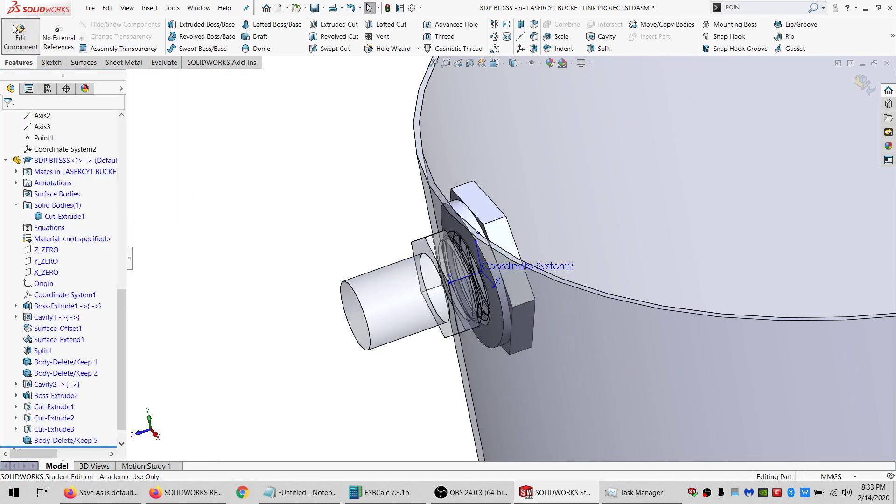
left_click(13, 25)
Open the 3DP BITSSS part in its own window and start saving it under a new name.
left_click(444, 210)
left_click(513, 154)
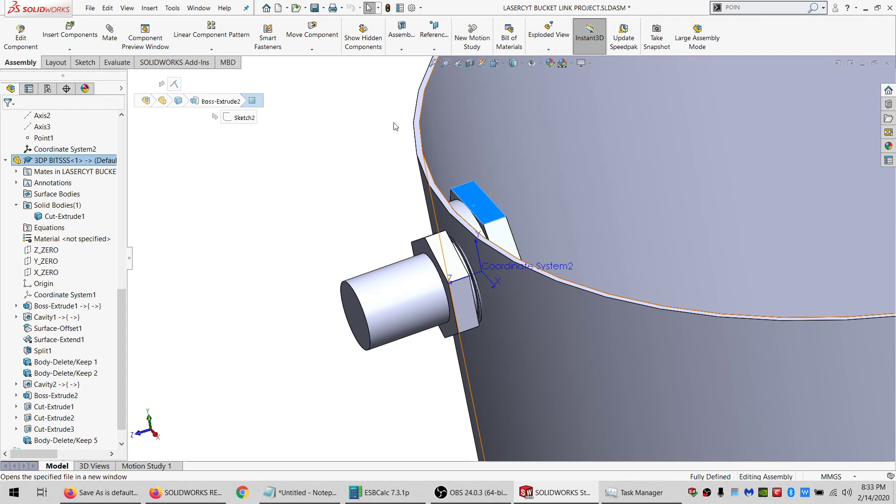
left_click(89, 8)
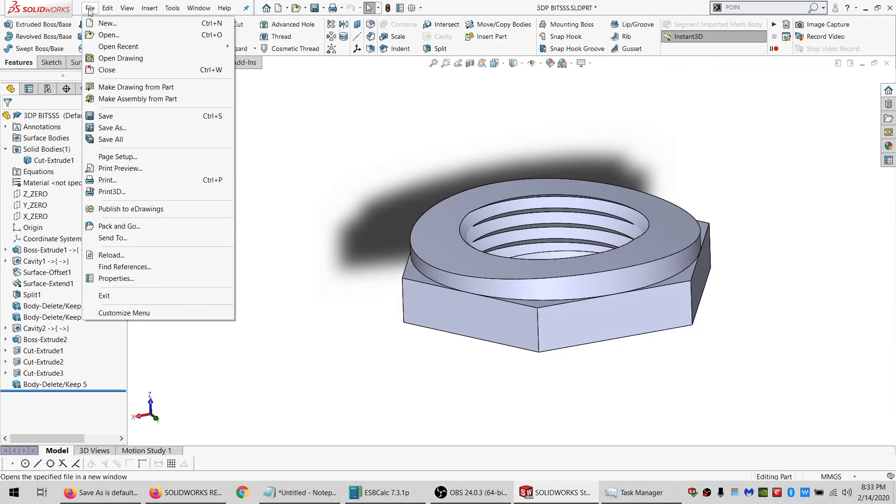
left_click(138, 129)
Save the part as an STL file named THREAD_SIDE_10_PERCENT and confirm the export.
left_click(381, 265)
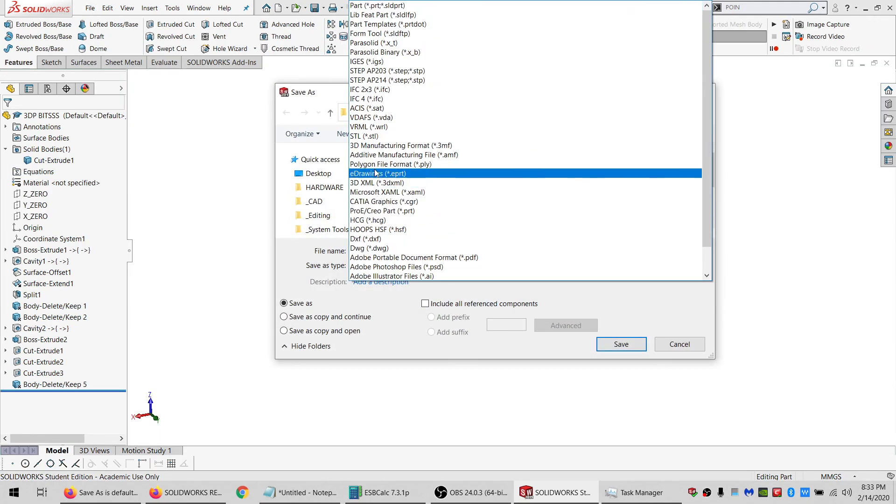
left_click(369, 135)
left_click(438, 206)
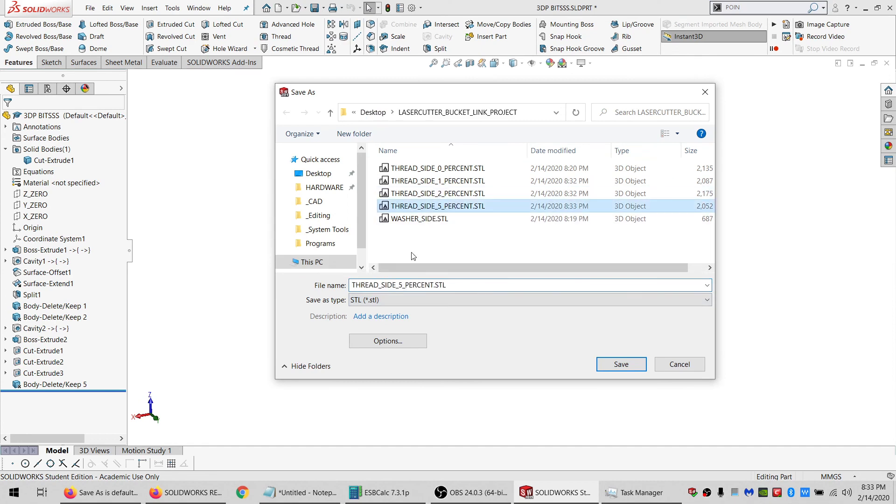
left_click(399, 285)
left_click_drag(398, 284, 403, 284)
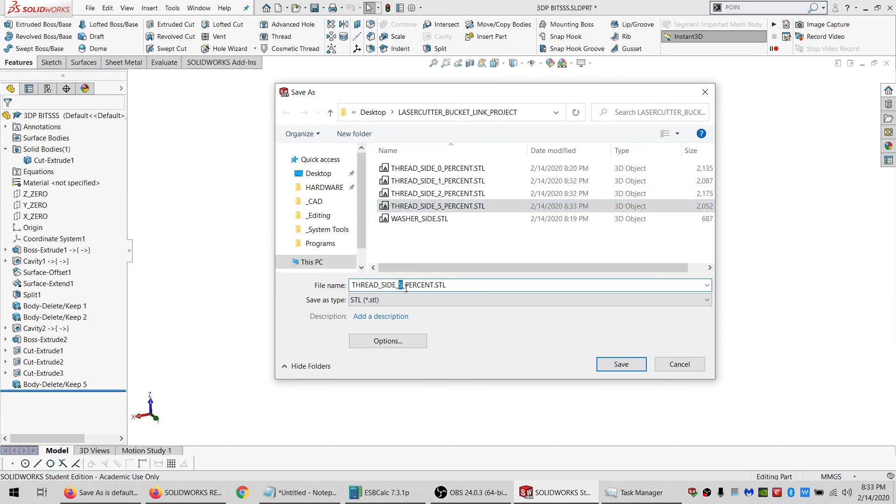
type("10")
left_click(608, 364)
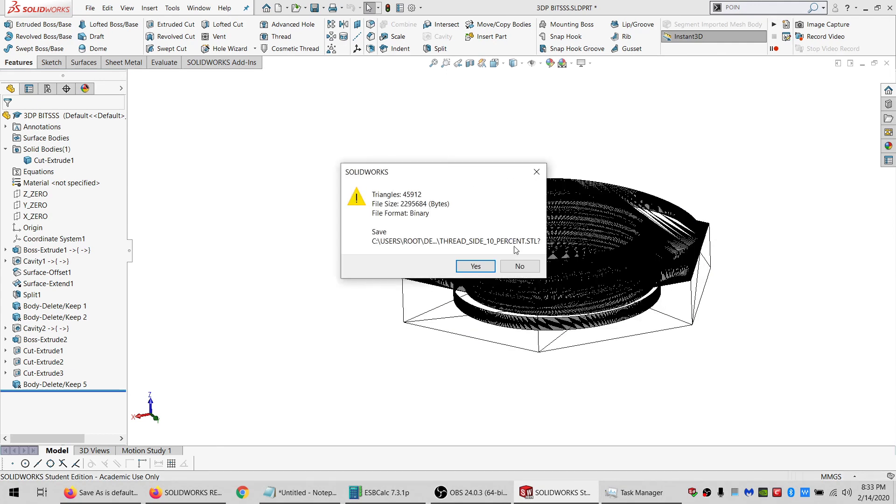
left_click(473, 266)
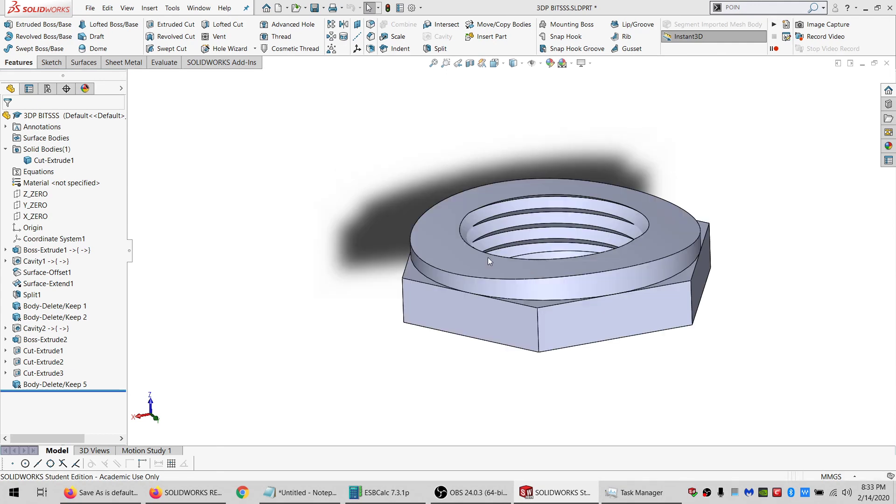
Close the part window and return to the bucket link assembly.
left_click(886, 63)
left_click(430, 245)
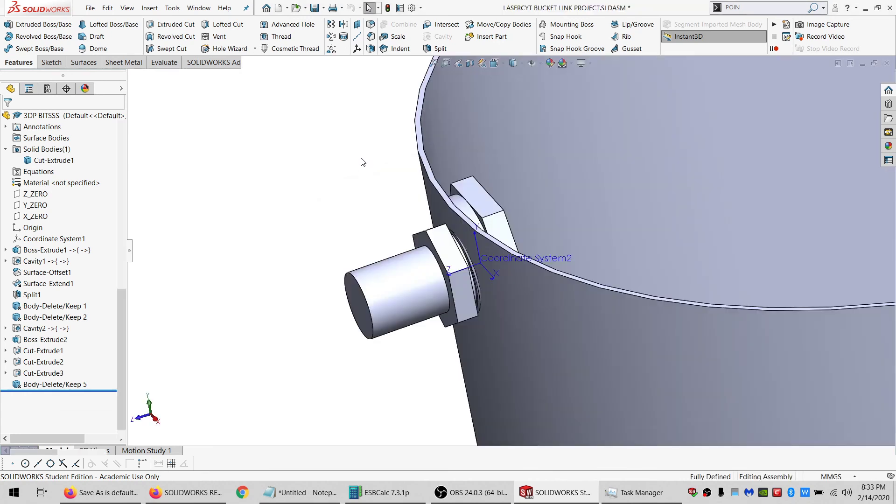
left_click(314, 10)
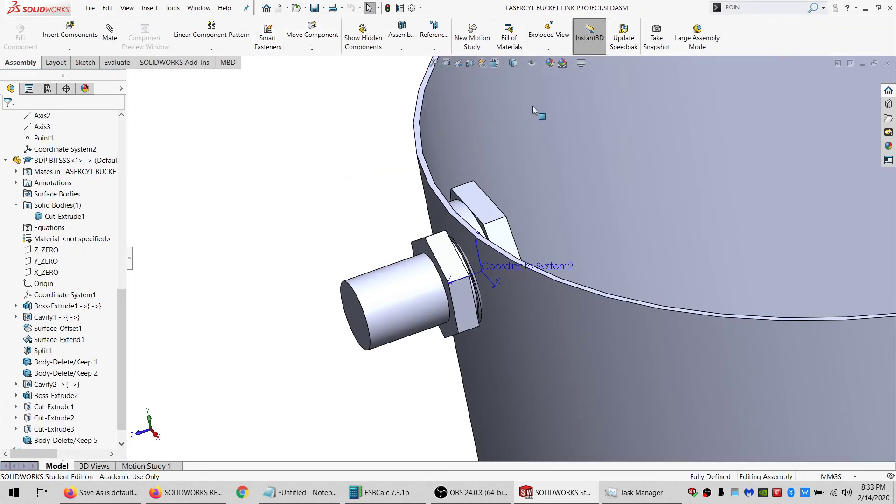
Inspect the uniform scale value of the Cavity1 feature in the 3DP BITSSS component, then exit component editing.
left_click(887, 64)
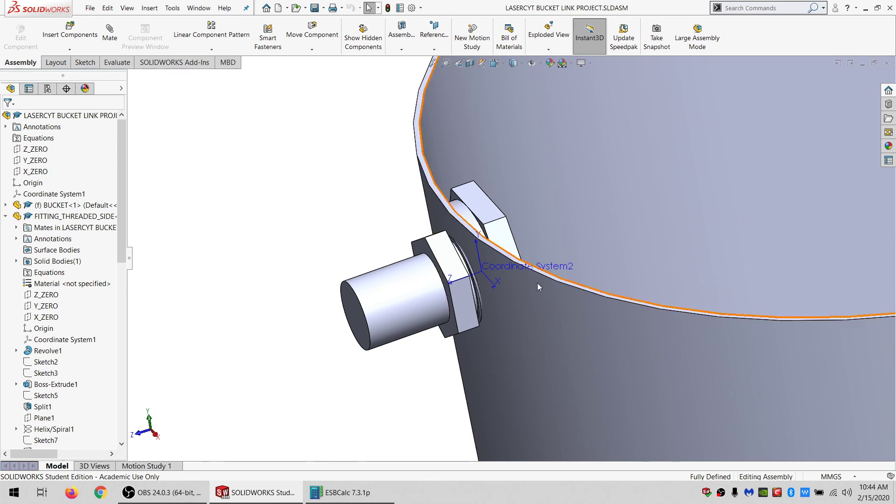
scroll(608, 290, "up", 3)
scroll(622, 247, "down", 3)
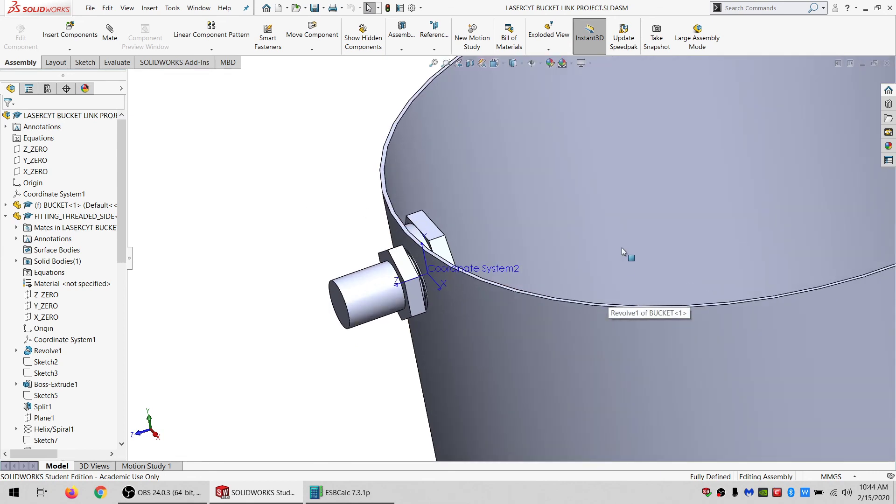
left_click(422, 226)
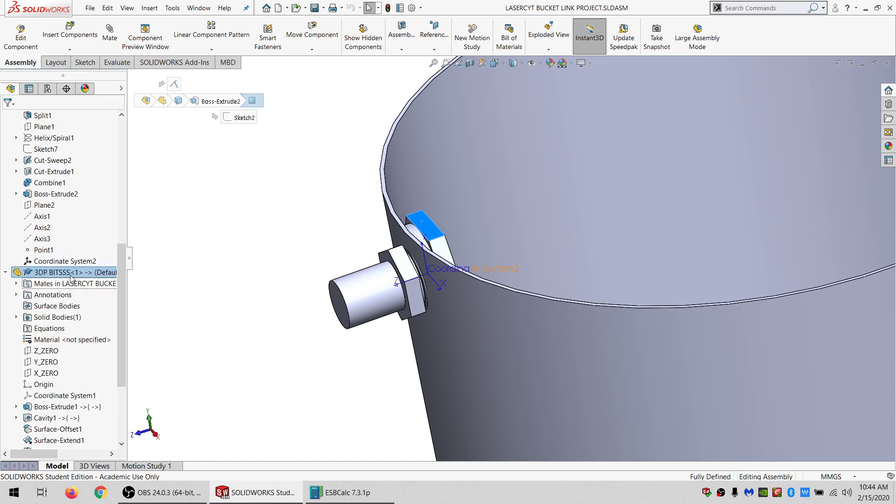
scroll(71, 430, "down", 2)
scroll(71, 429, "down", 1)
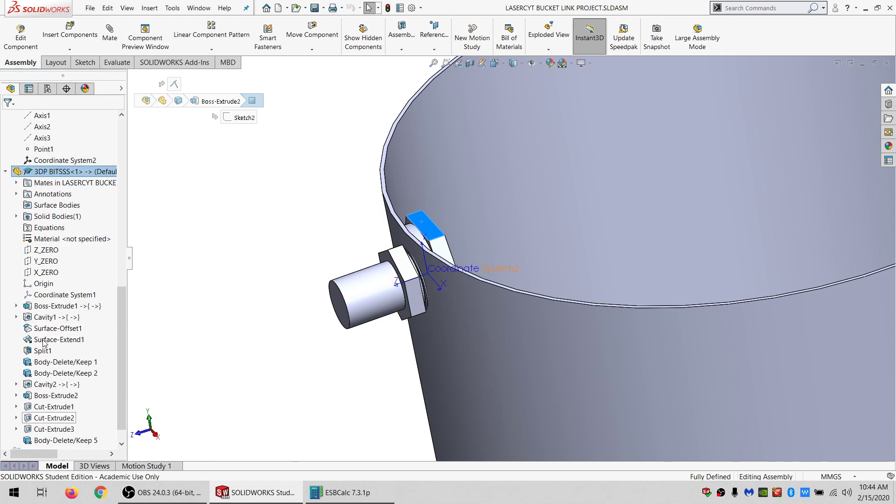
left_click(52, 317)
left_click(51, 293)
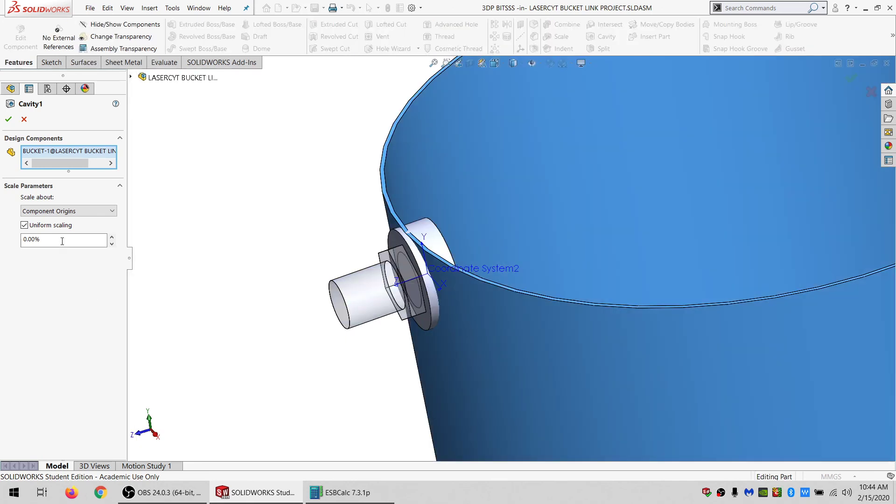
left_click(50, 240)
left_click(24, 119)
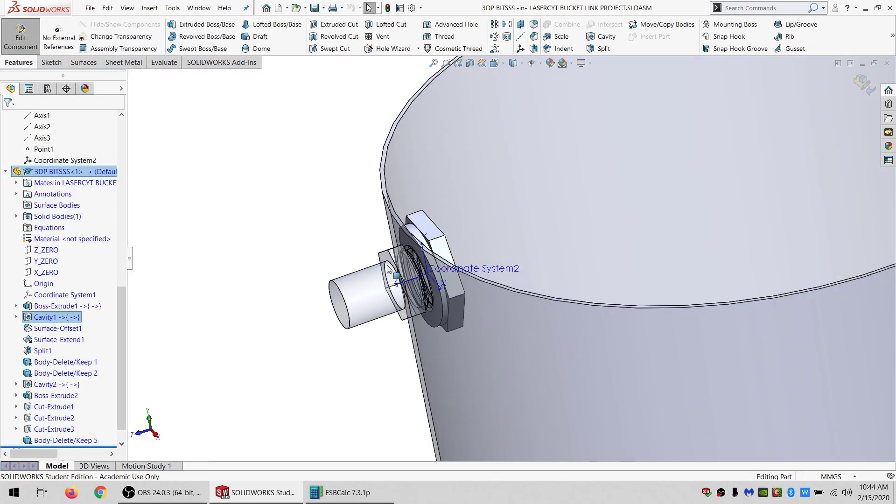
left_click(20, 35)
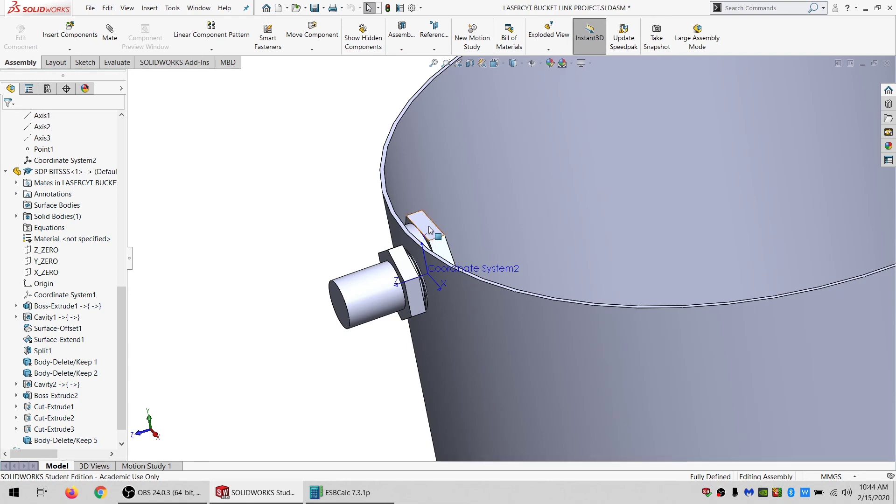
Open the 3DP BITSSS part in its own window and suppress the Body-Delete/Keep 5 feature.
left_click(426, 224)
left_click(456, 171)
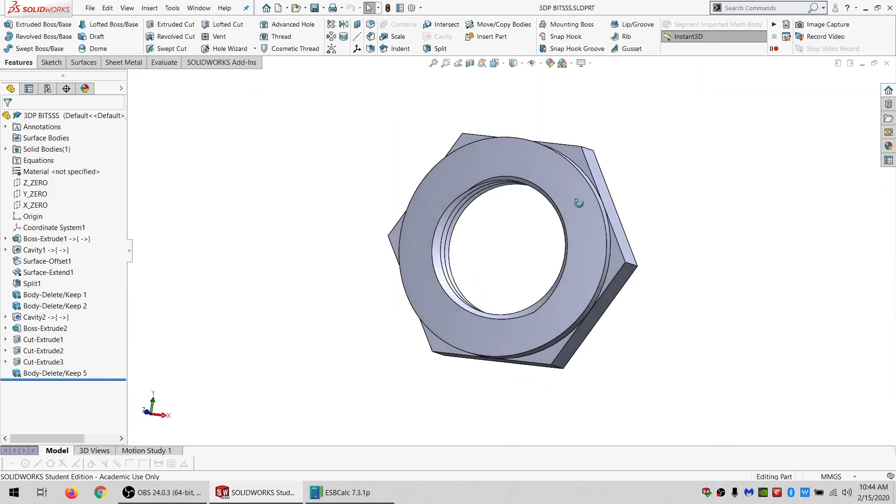
left_click(70, 372)
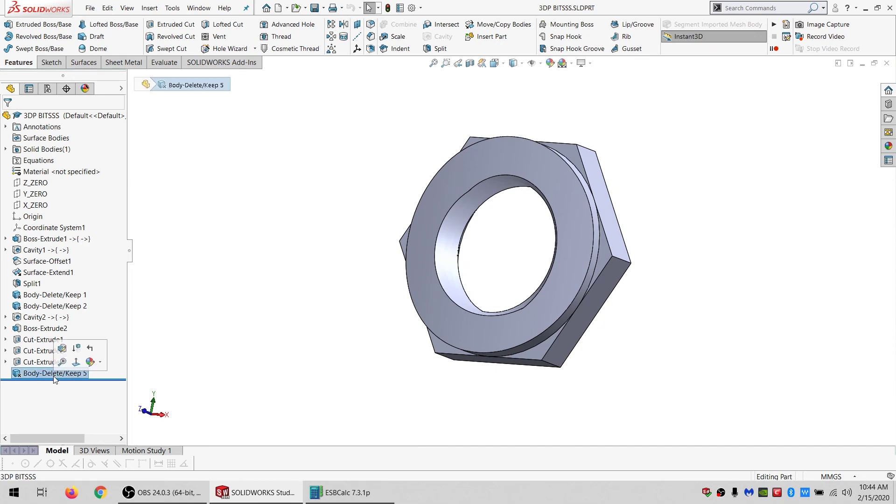
left_click(78, 354)
middle_click_drag(446, 340, 451, 348)
scroll(492, 295, "down", 5)
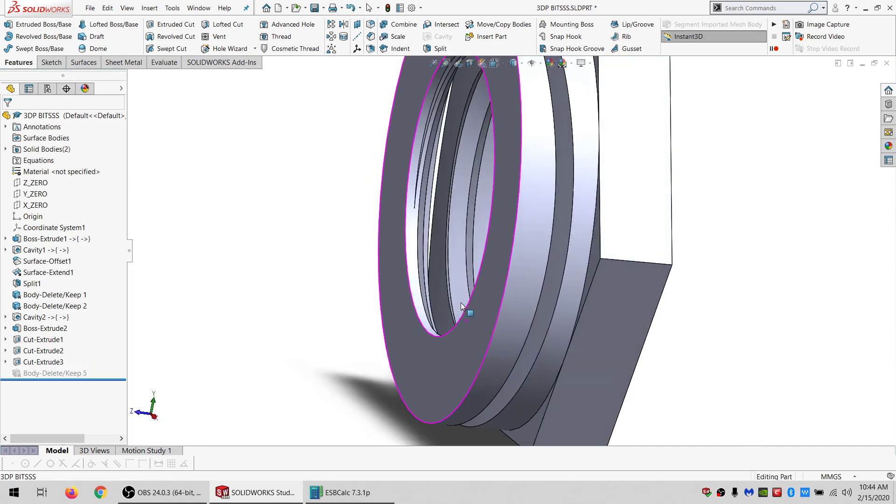
Start a new sketch on the washer's top face.
left_click(421, 360)
middle_click_drag(421, 360, 391, 360)
scroll(391, 360, "up", 3)
scroll(584, 248, "down", 3)
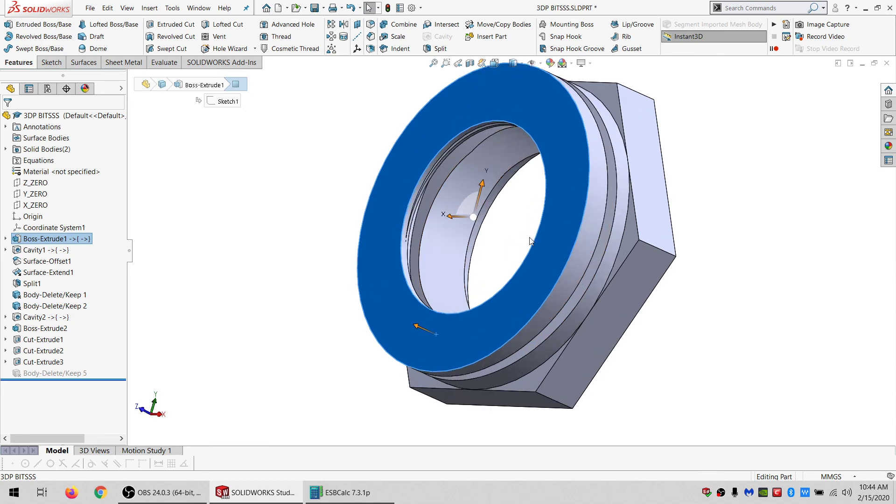
middle_click_drag(584, 248, 514, 187)
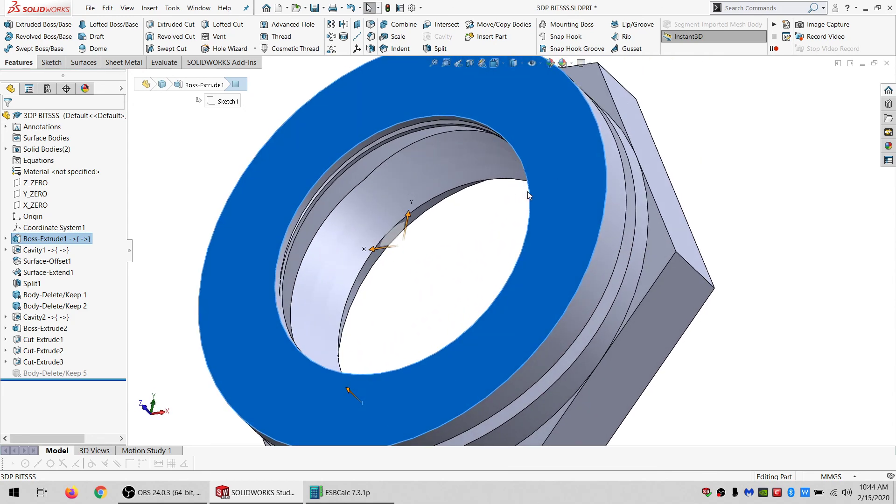
left_click(531, 191)
scroll(518, 232, "up", 3)
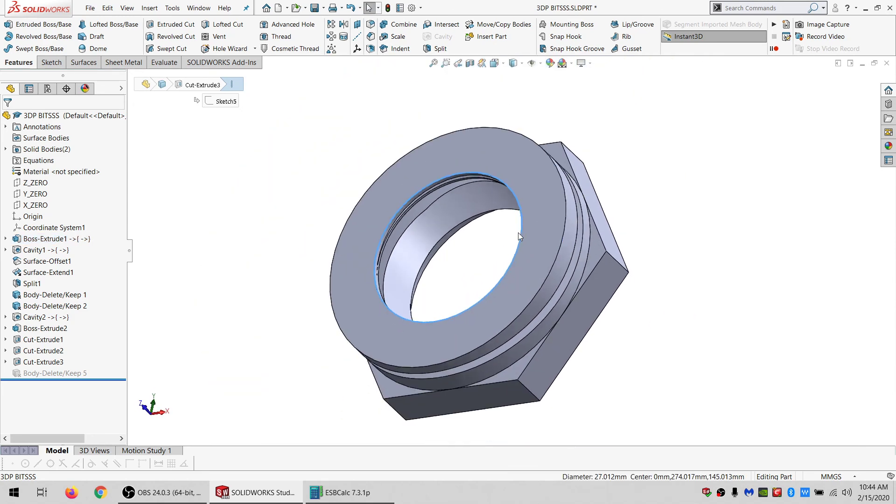
scroll(504, 236, "down", 3)
mouse_move(526, 244)
middle_mouse_down()
mouse_move(548, 226)
mouse_move(549, 181)
mouse_move(542, 240)
middle_mouse_up()
scroll(508, 261, "up", 3)
scroll(353, 281, "down", 1)
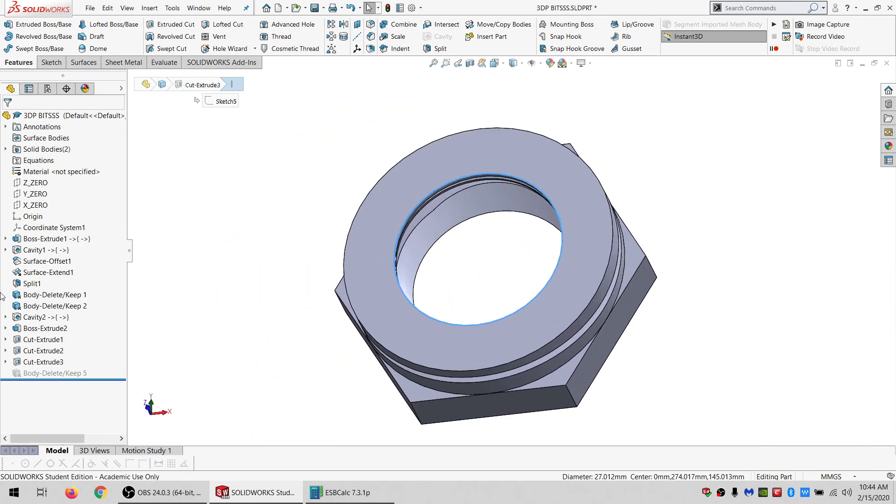
left_click(478, 334)
left_click(300, 250)
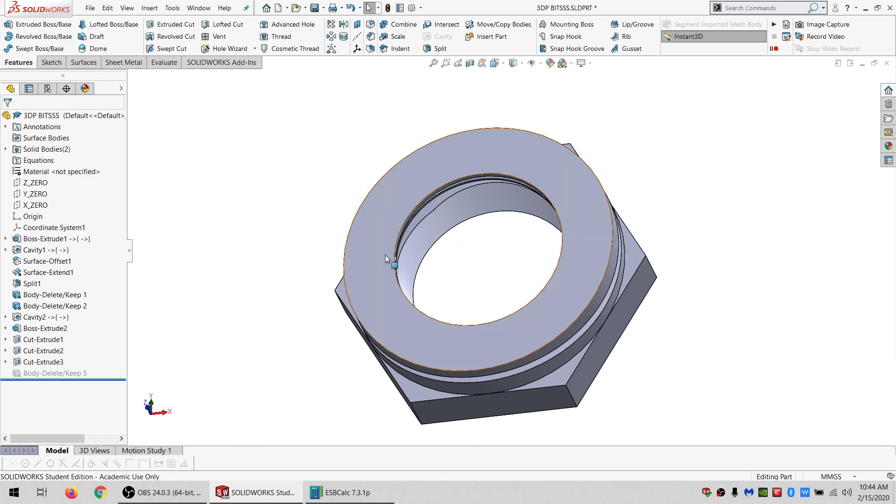
left_click(384, 255)
left_click(51, 63)
left_click(9, 24)
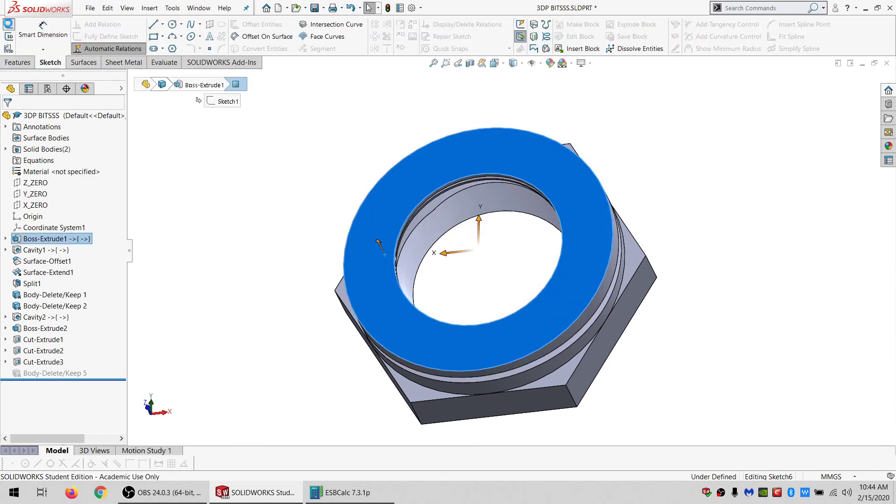
Sketch a circle and make it concentric with the part's threaded hole edge.
left_click(172, 24)
left_click(326, 177)
left_click(288, 233)
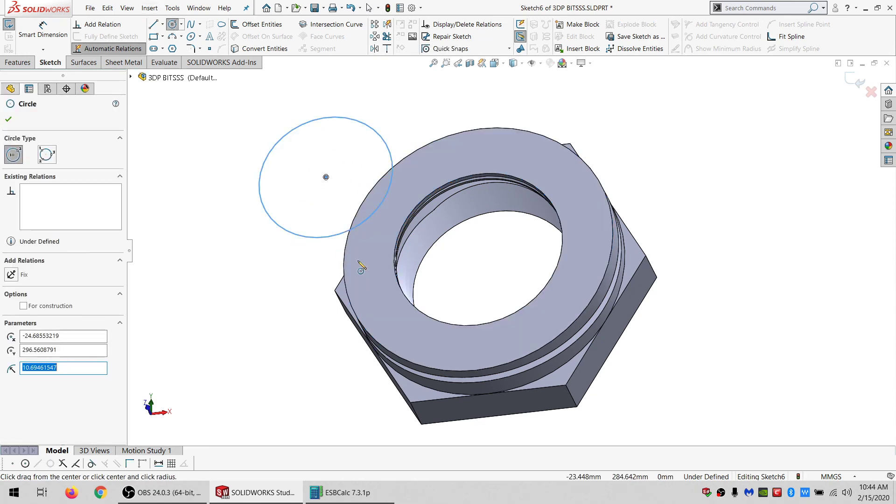
key("Escape")
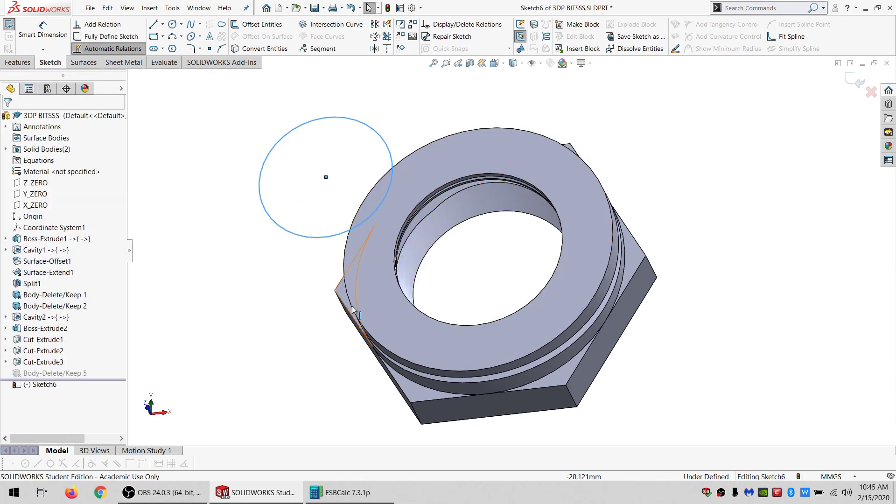
left_click(353, 306, "ctrl")
left_click(37, 313)
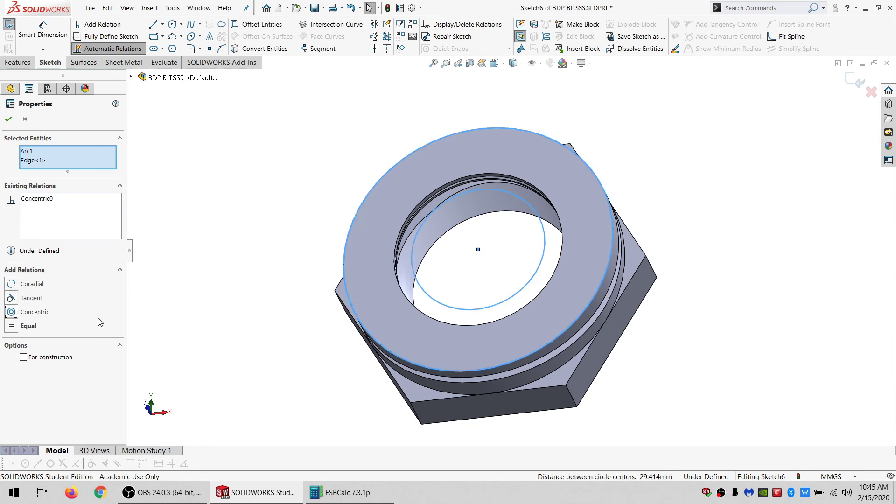
left_click(219, 319)
Dimension the circle's diameter to 27.5 mm.
left_click(353, 492)
left_click(353, 492)
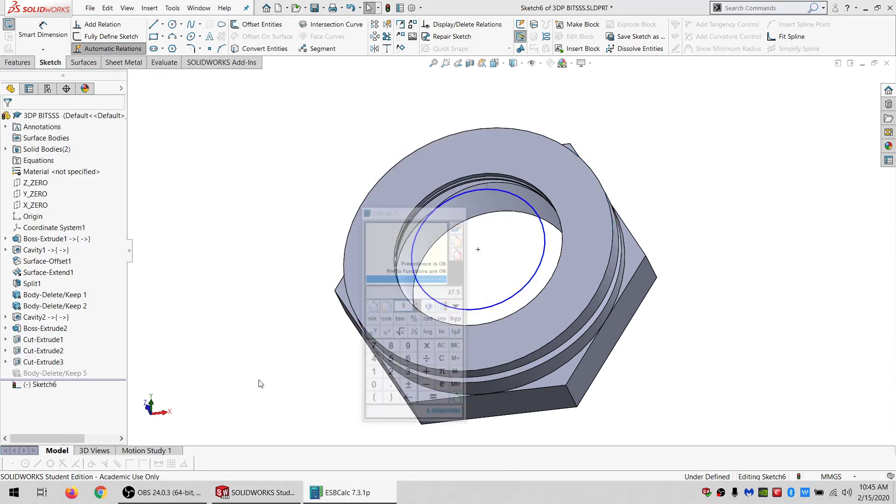
left_click(42, 29)
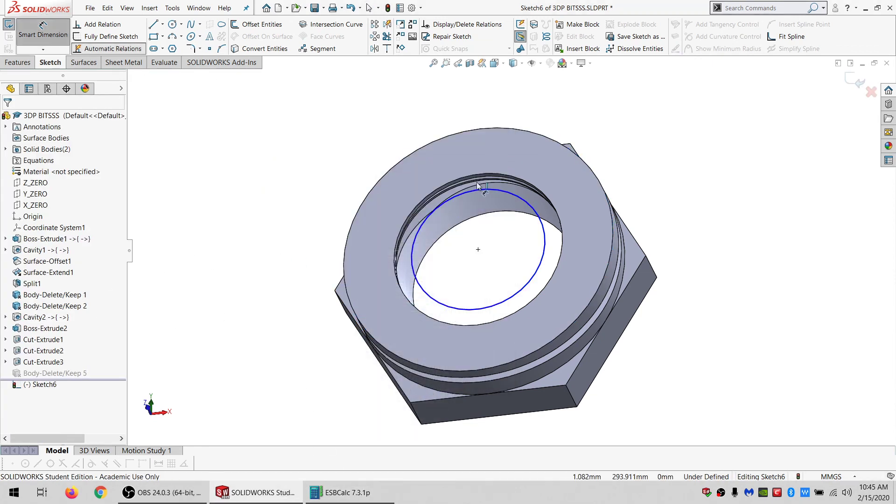
left_click(456, 199)
left_click(336, 121)
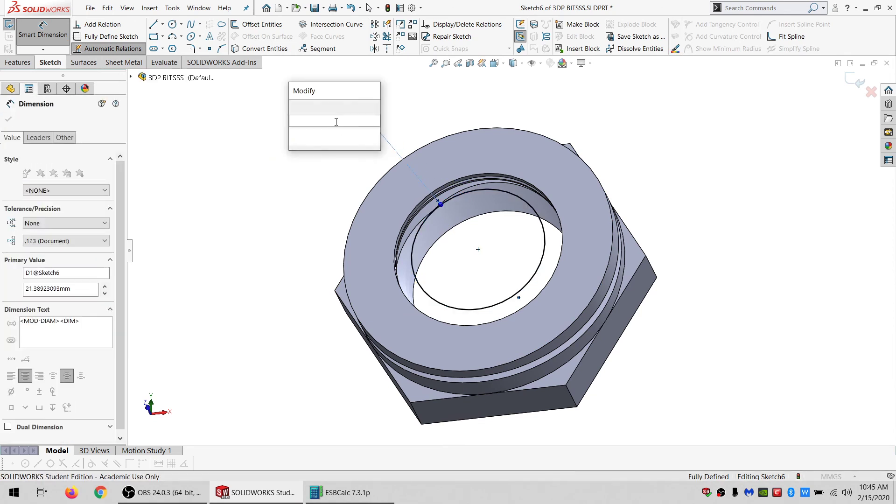
type("27.5")
key("Return")
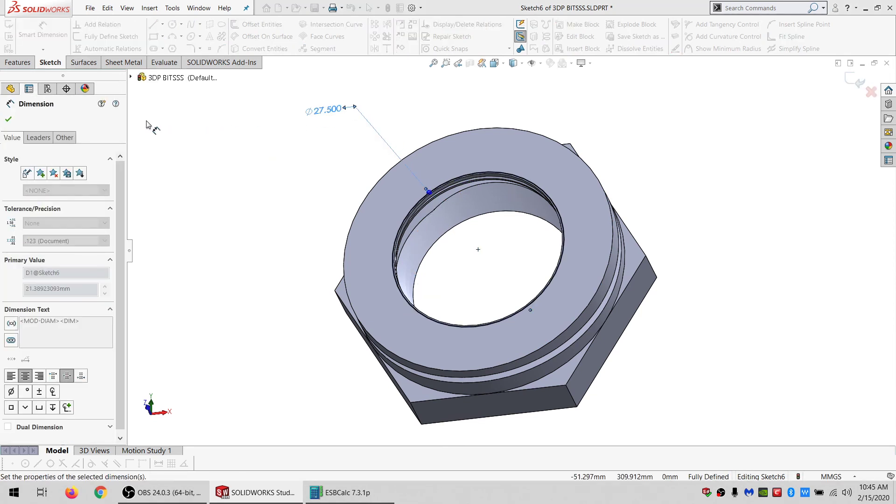
Cut-extrude the circle Through All into the selected body.
scroll(493, 185, "down", 4)
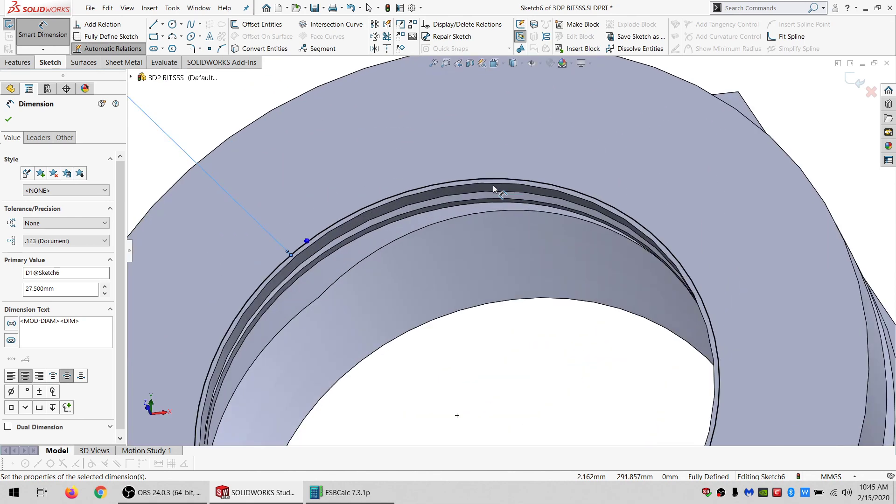
scroll(492, 185, "up", 5)
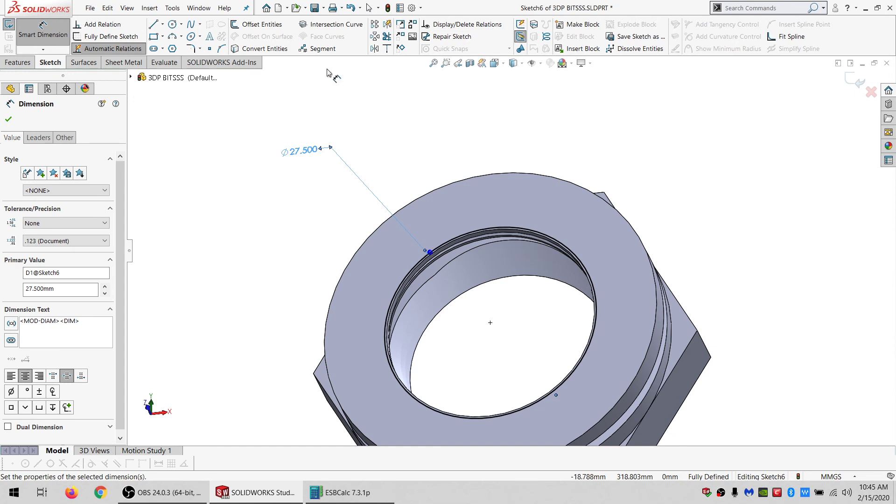
left_click(18, 62)
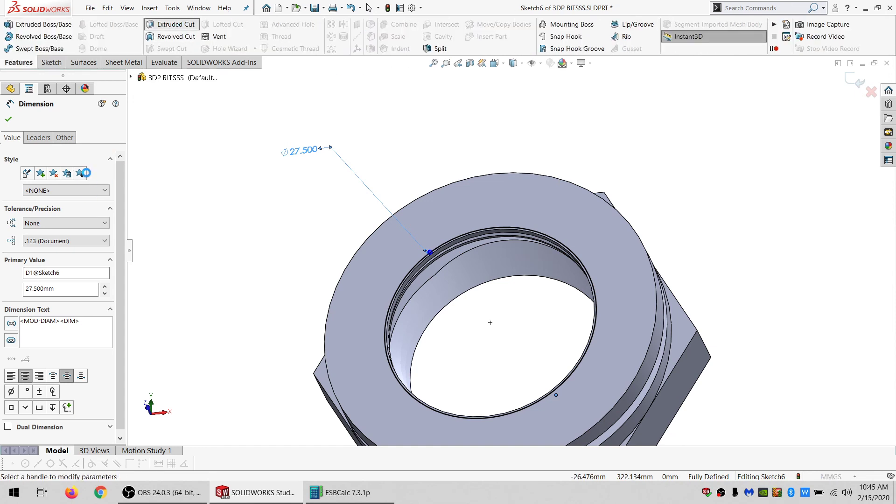
left_click(170, 24)
left_click(61, 183)
left_click(60, 202)
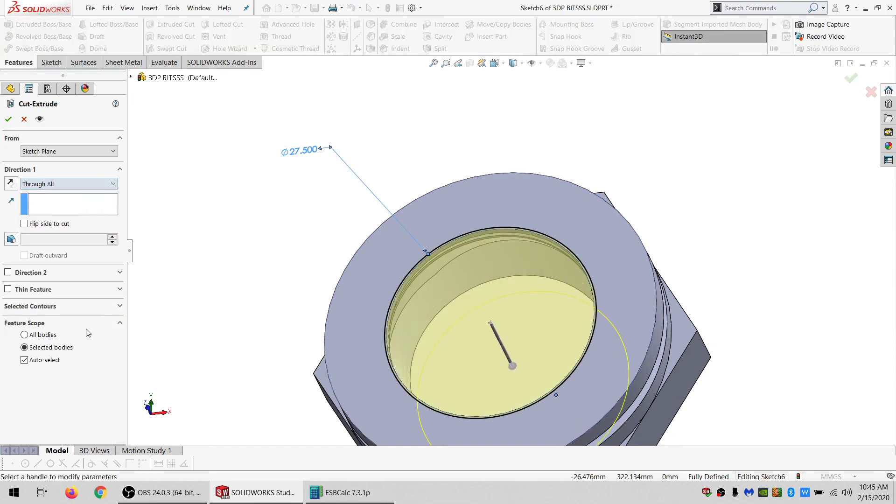
left_click(45, 362)
left_click(368, 289)
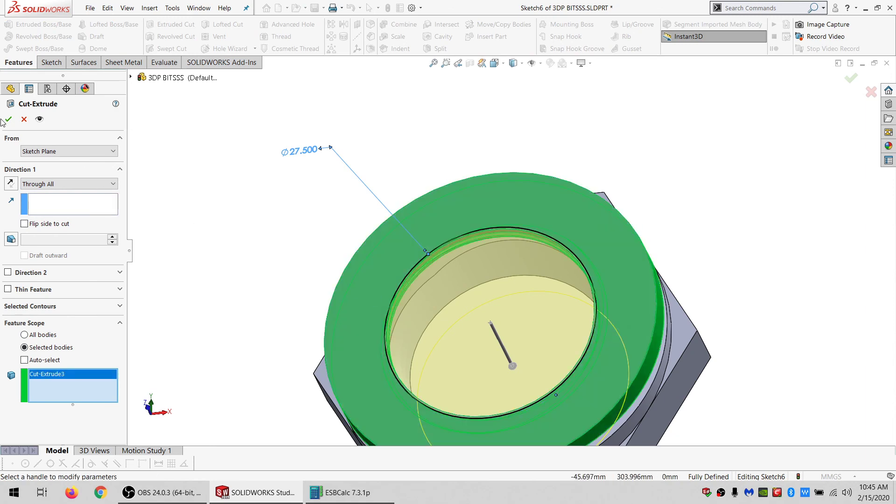
Delete the Cut-Extrude1 solid body so only the washer body remains.
left_click(494, 270)
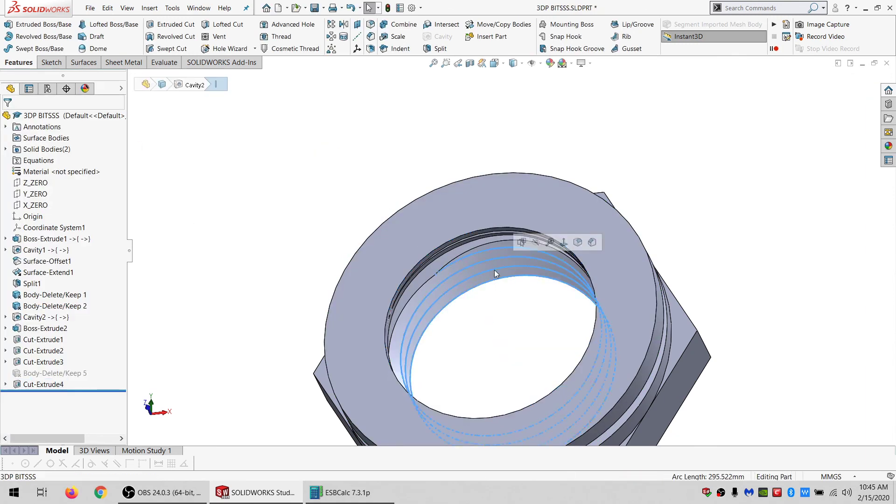
left_click(6, 149)
left_click(40, 172)
left_click(40, 161)
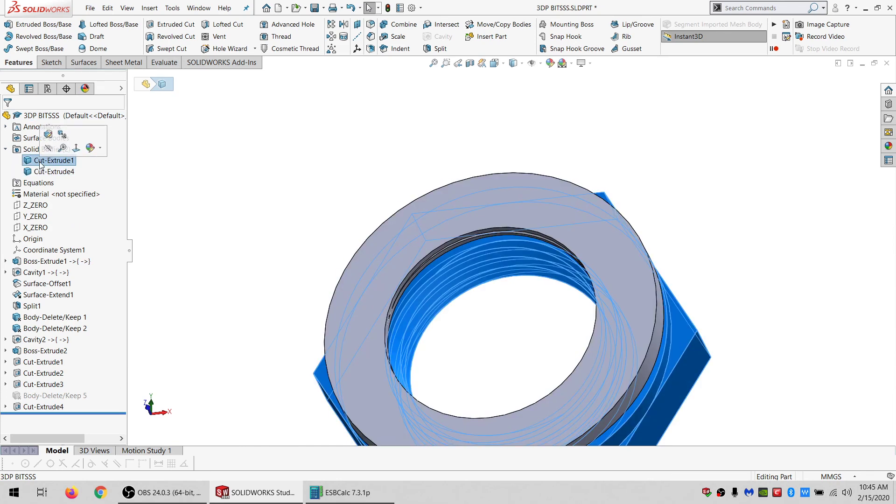
key("Delete")
right_click(194, 142)
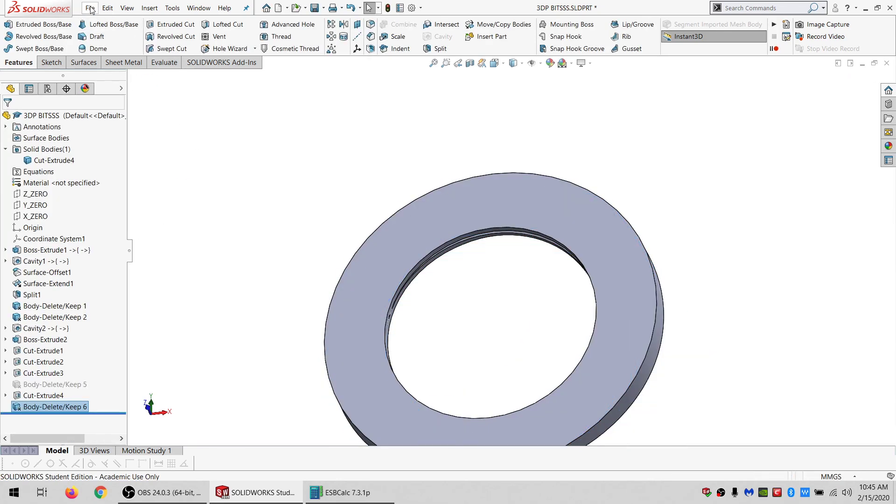
Save the washer part as an STL file named WASHER_SIDE.STL, replacing the existing file.
left_click(90, 9)
left_click(112, 128)
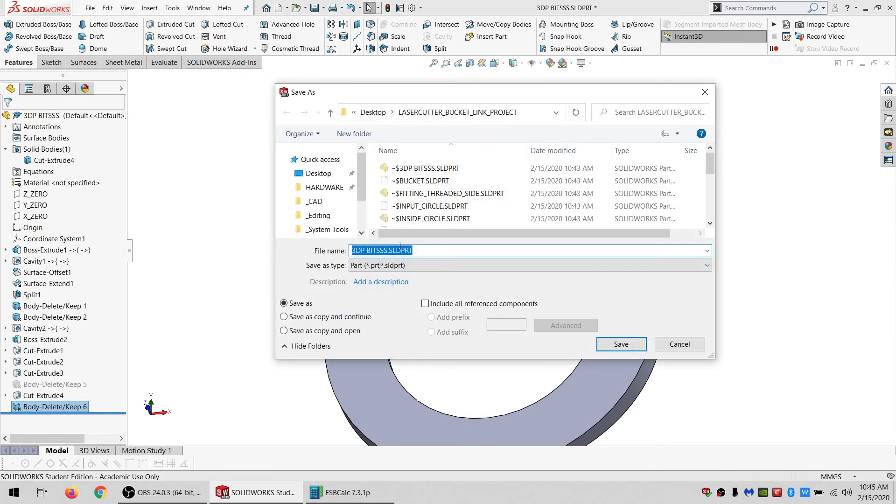
left_click(405, 267)
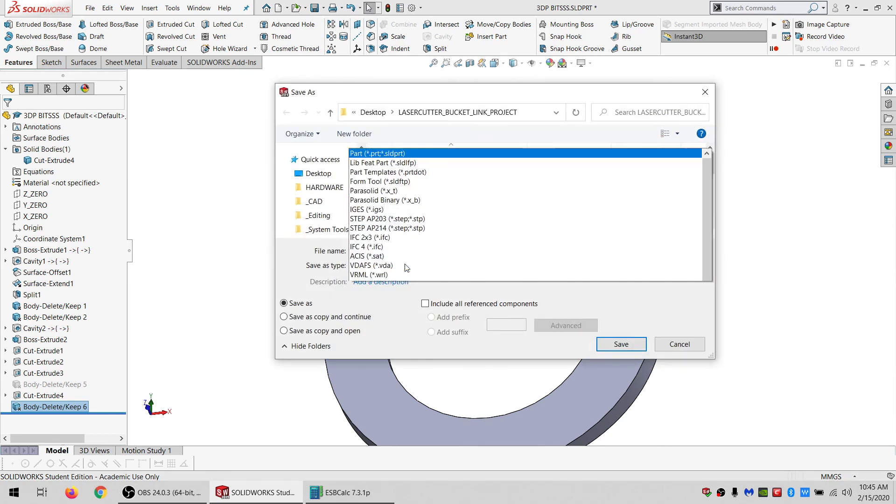
left_click(369, 137)
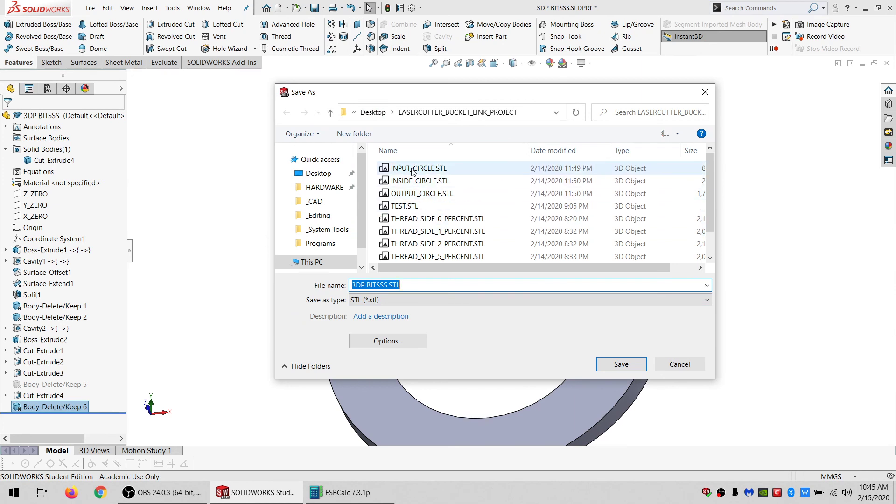
scroll(450, 229, "down", 1)
left_click(409, 257)
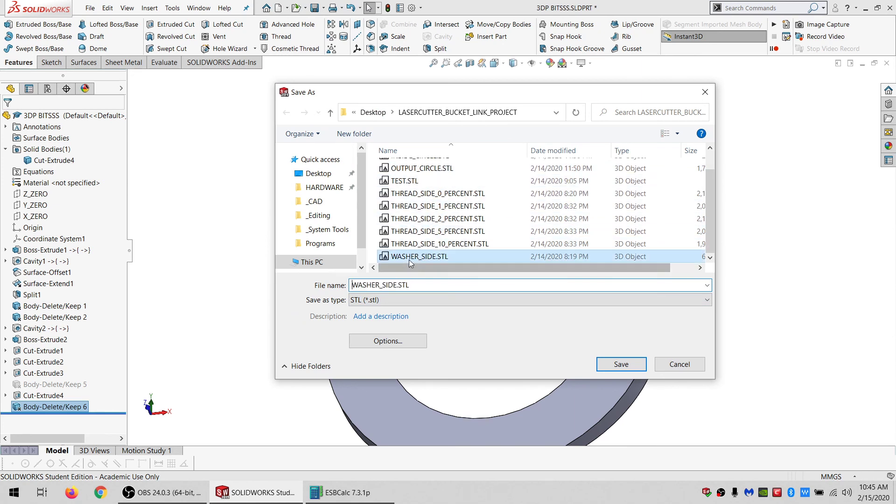
left_click(613, 360)
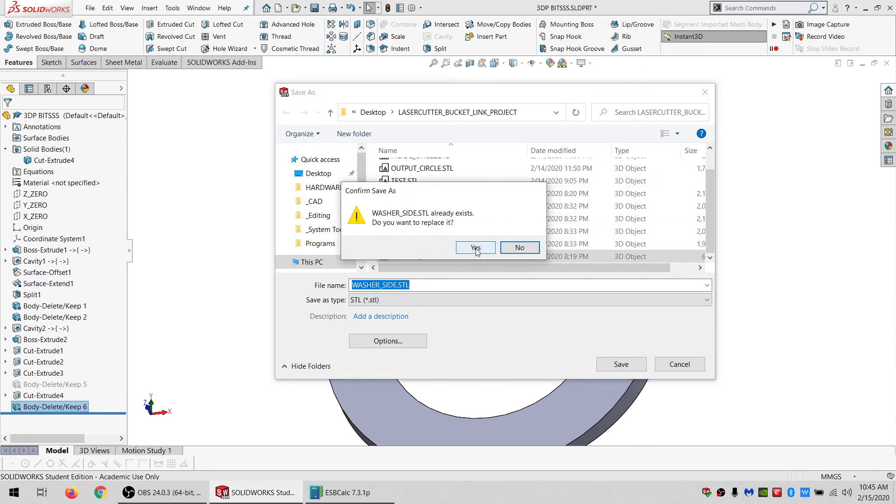
left_click(475, 248)
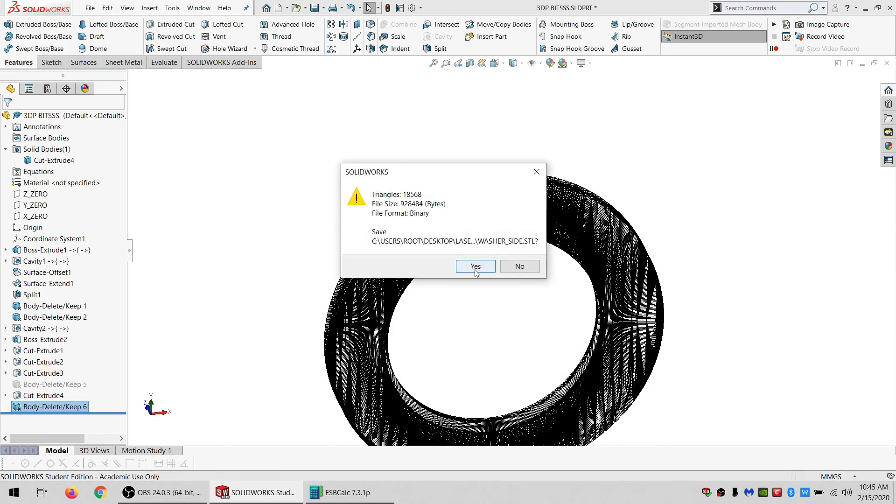
left_click(475, 270)
Delete the Body-Delete/Keep 6 feature to restore both solid bodies.
left_click(486, 236)
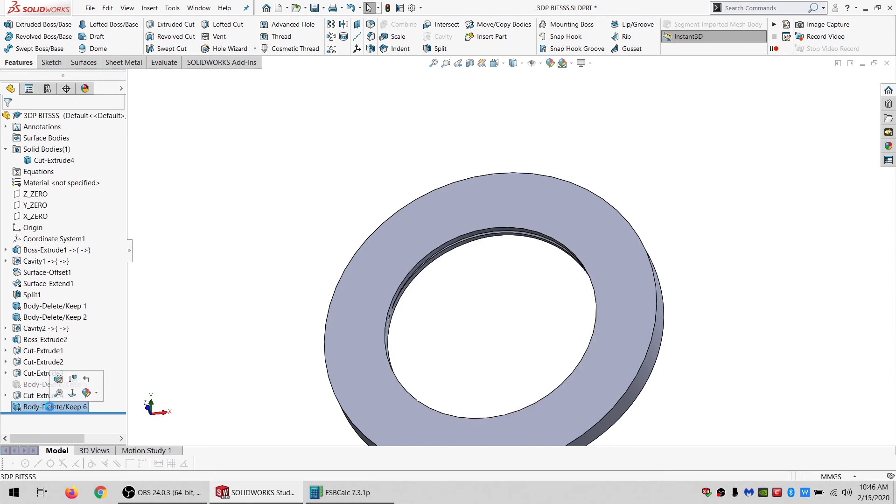
key("Delete")
key("Return")
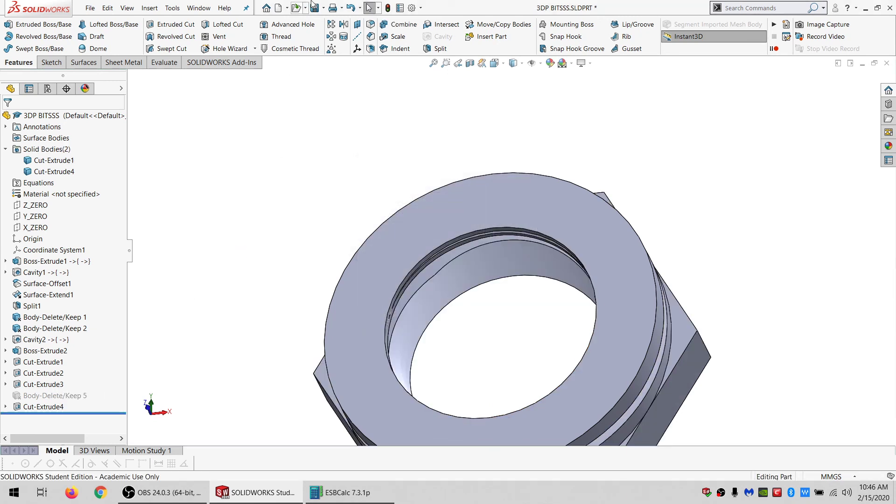
Orbit and zoom around the threaded nut body to inspect its cavity and thread features.
scroll(566, 254, "up", 2)
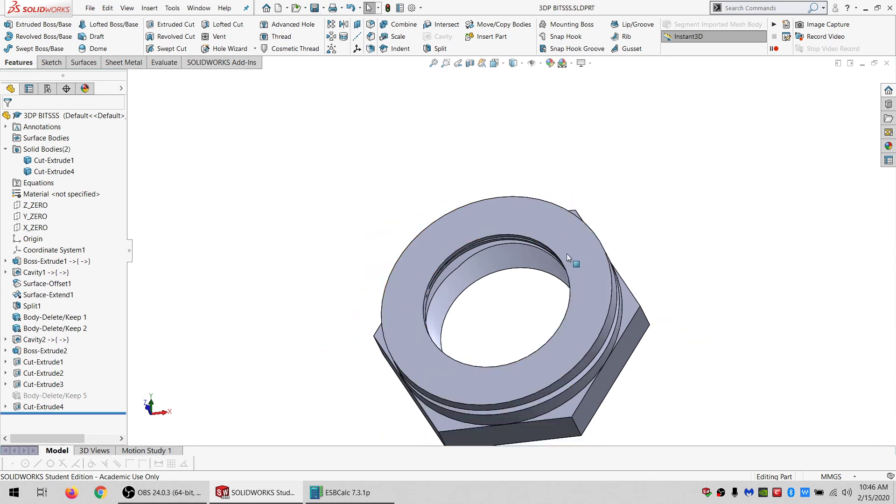
scroll(568, 255, "down", 2)
middle_click_drag(560, 258, 538, 292)
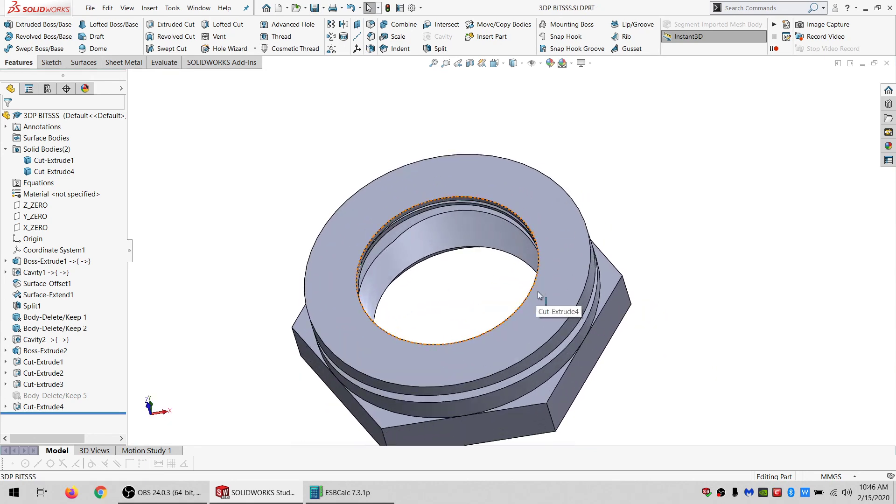
left_click(558, 279)
left_click(614, 252)
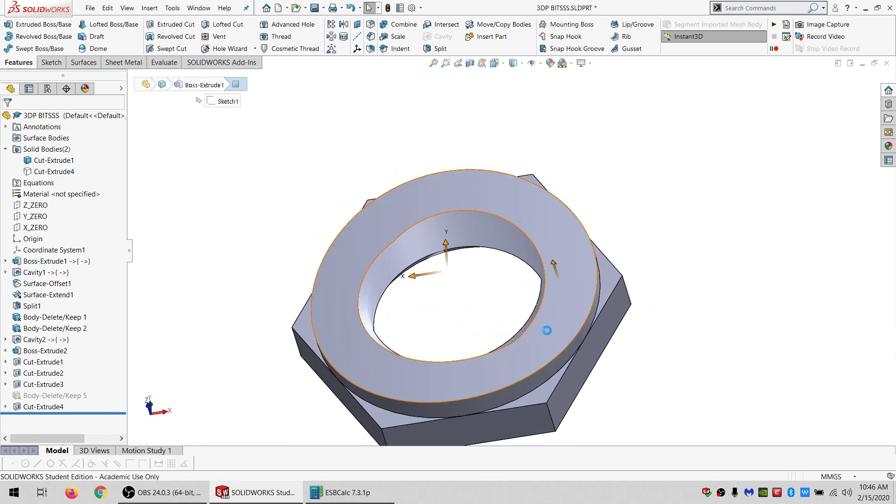
middle_click_drag(544, 326, 571, 311)
left_click(558, 337)
middle_click_drag(540, 248, 519, 283)
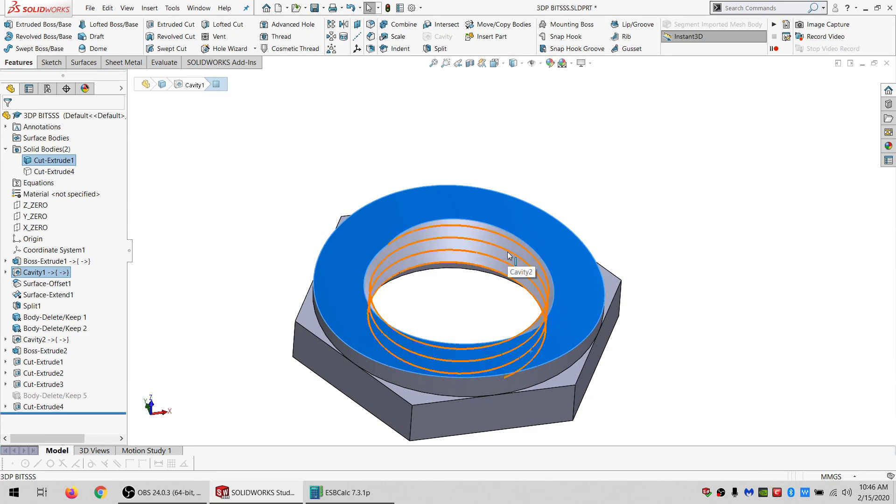
middle_click_drag(504, 252, 487, 310)
scroll(515, 252, "down", 2)
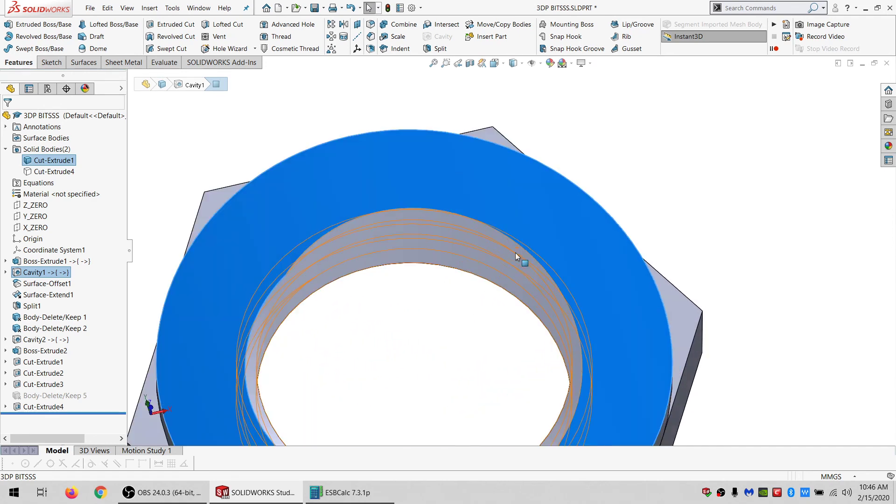
middle_click_drag(515, 253, 443, 287)
scroll(523, 255, "up", 2)
left_click(520, 251)
left_click(469, 314)
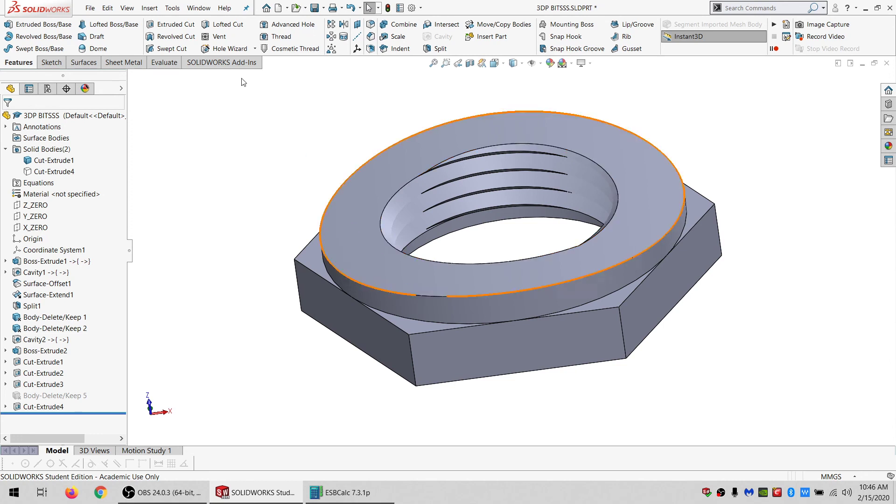
Switch to the LASERCYT BUCKET LINK PROJECT assembly window and rebuild it.
left_click(193, 8)
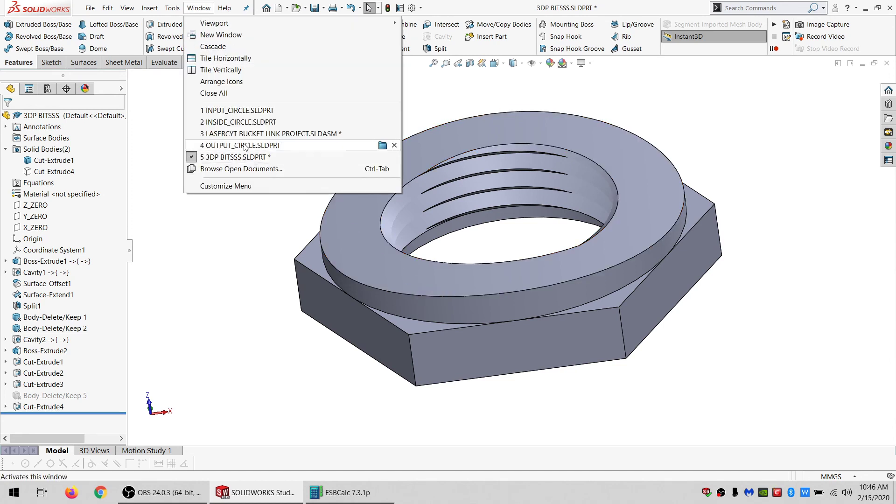
mouse_move(245, 147)
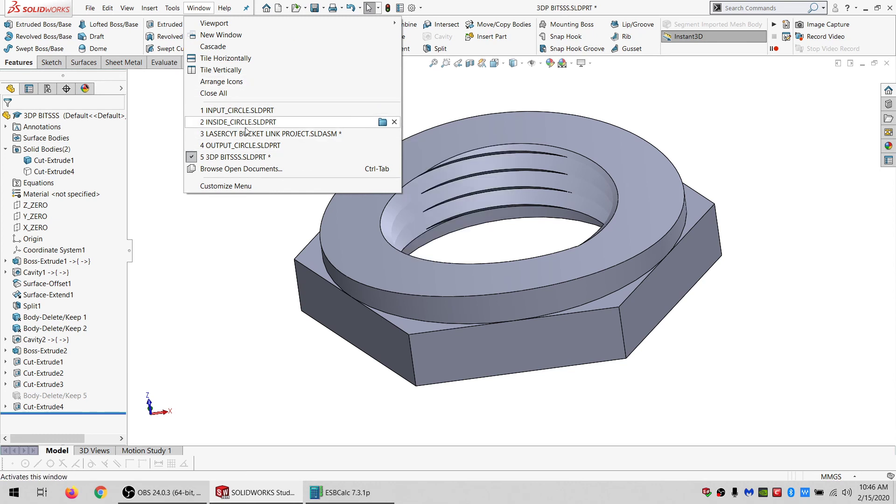
left_click(246, 139)
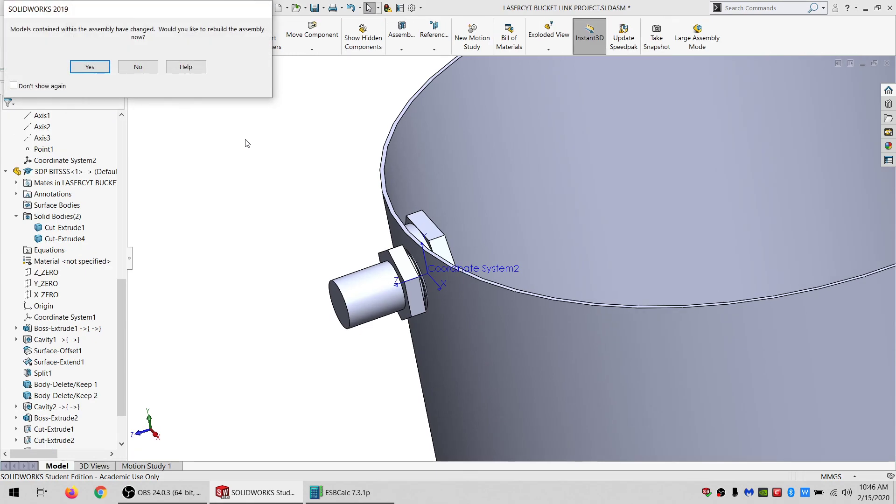
left_click(95, 68)
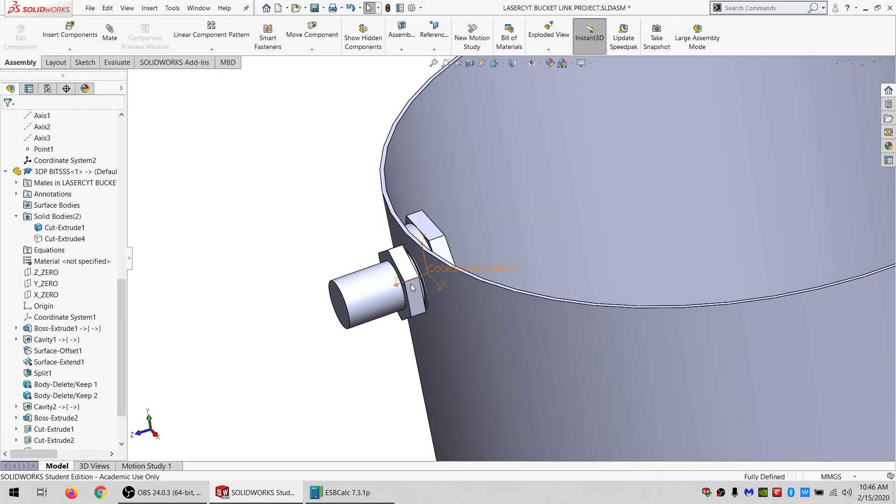
Save the assembly together with the modified 3DP BITSSS part.
left_click(454, 240)
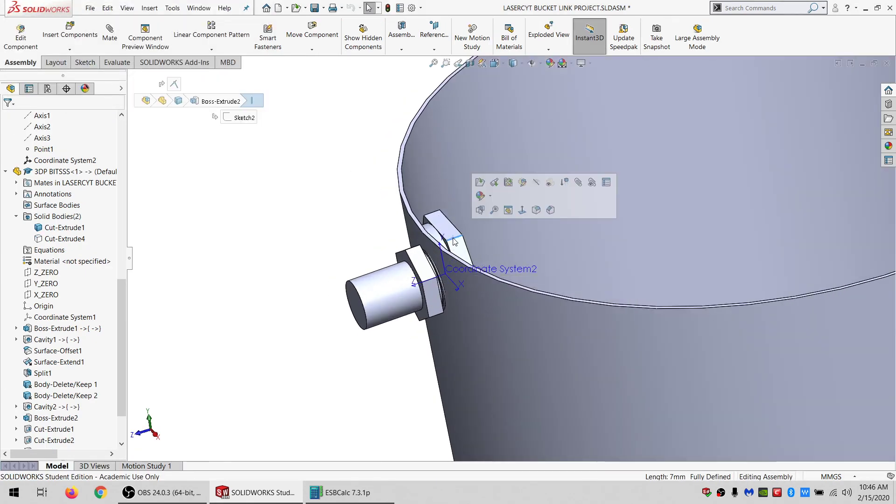
left_click(457, 249)
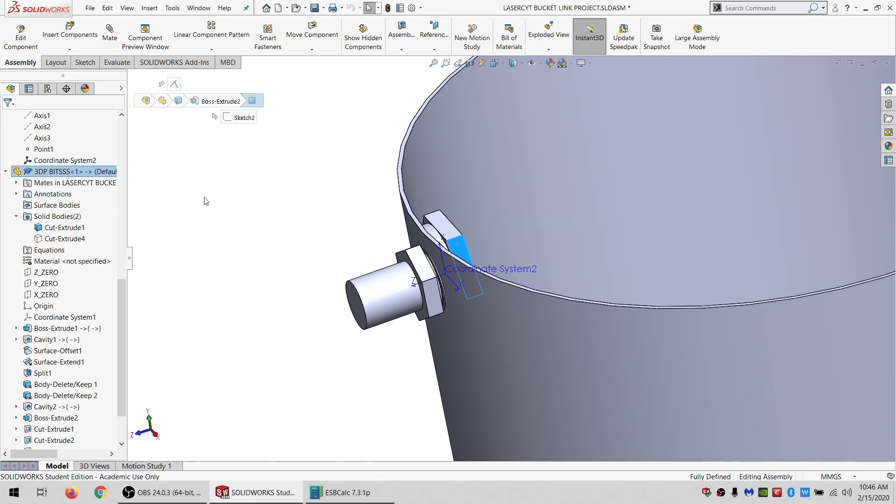
left_click(340, 200)
left_click(315, 11)
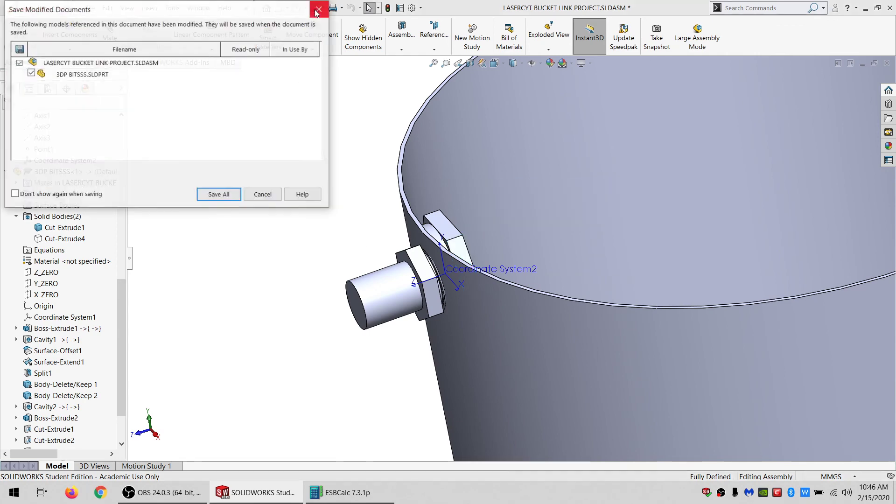
left_click(217, 194)
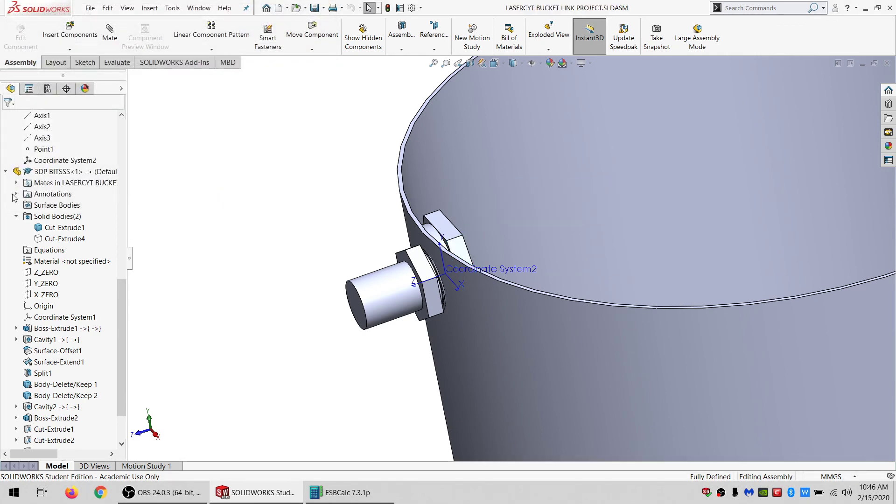
Open the 3DP BITSSS part from the assembly's feature tree.
left_click(5, 171)
scroll(14, 136, "up", 4)
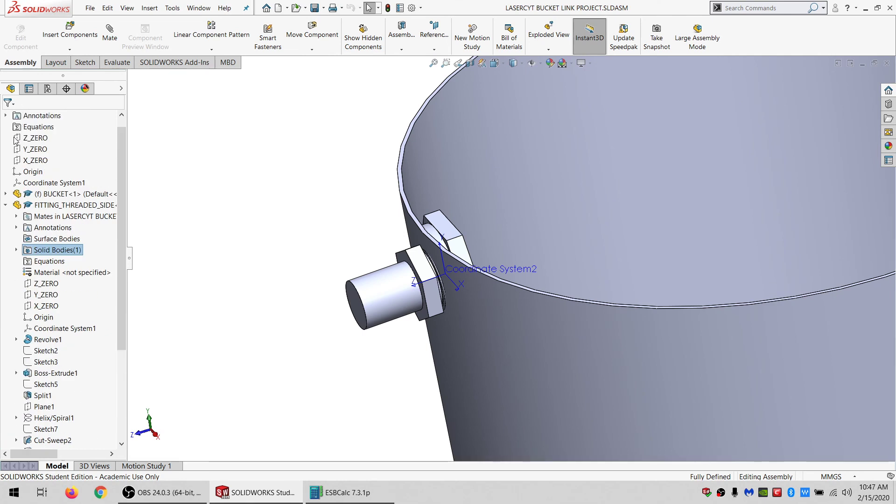
left_click(41, 207)
left_click(444, 224)
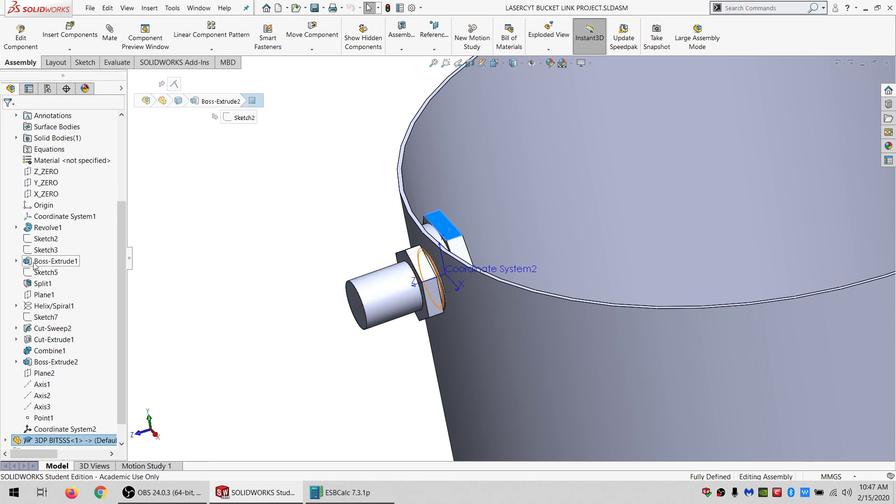
left_click(65, 418)
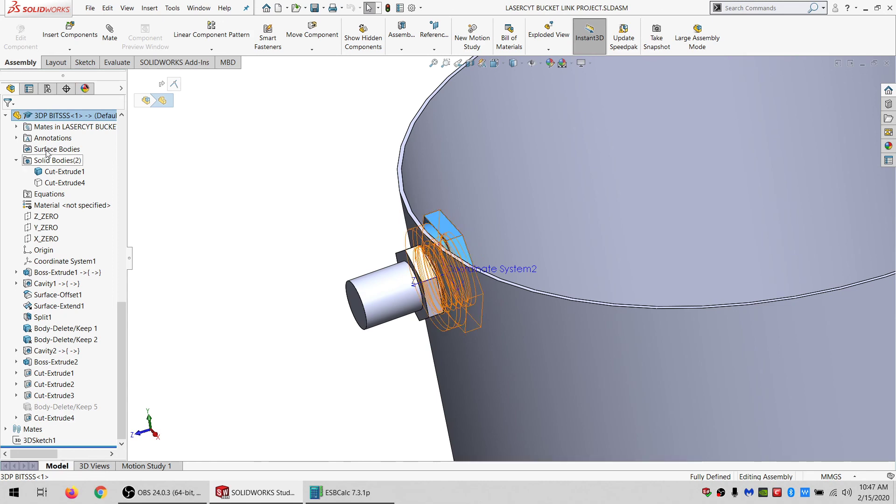
right_click(58, 117)
left_click(51, 38)
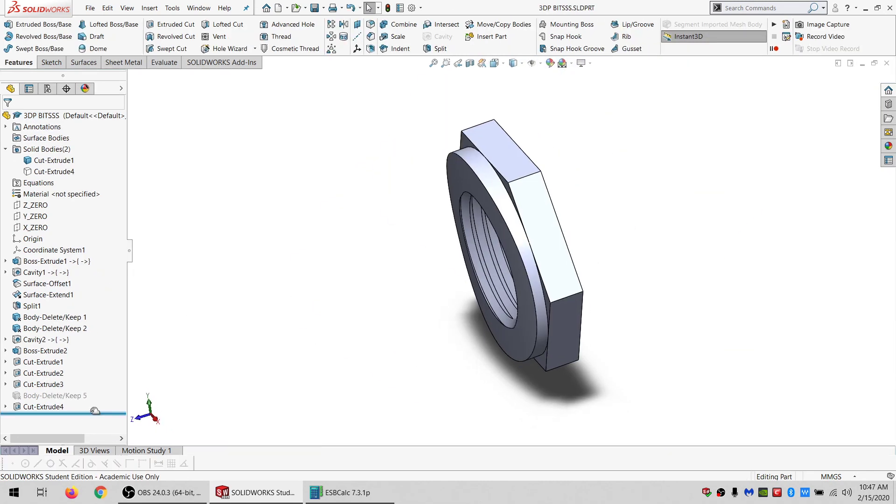
Delete the features from Cavity2 through Cut-Extrude4 along with all their dependent items.
left_click(51, 408)
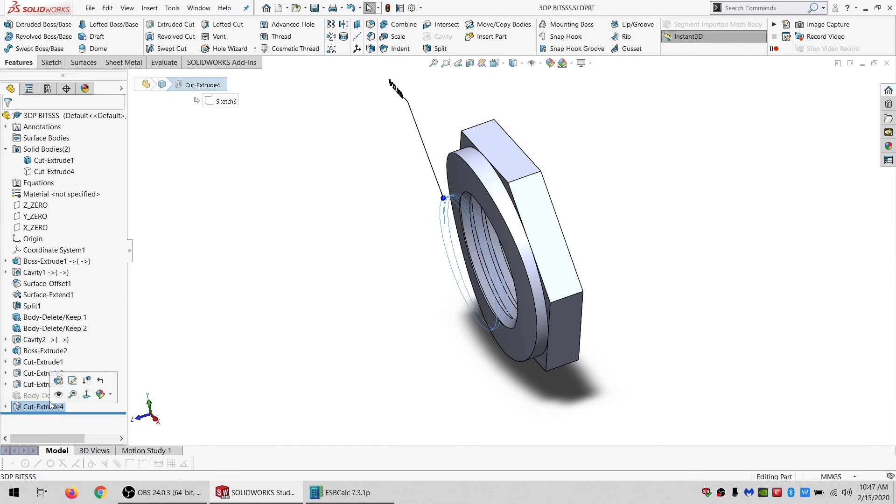
left_click(41, 339, "shift")
key("Delete")
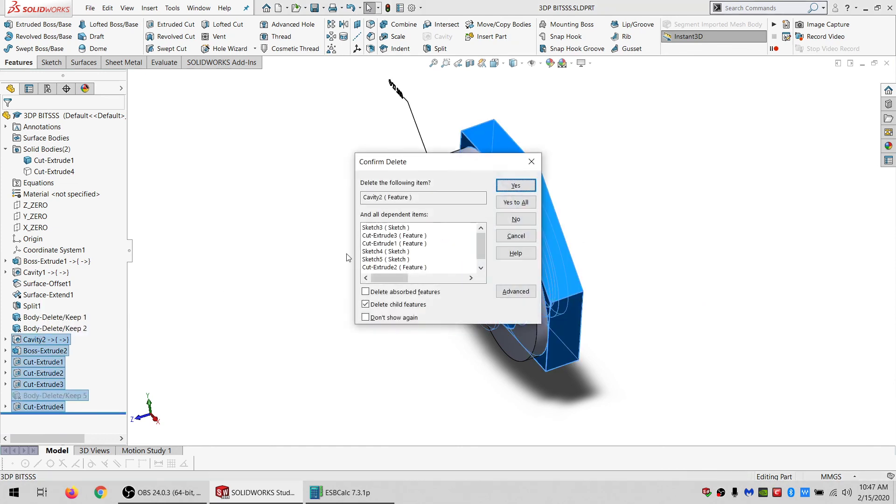
left_click(516, 202)
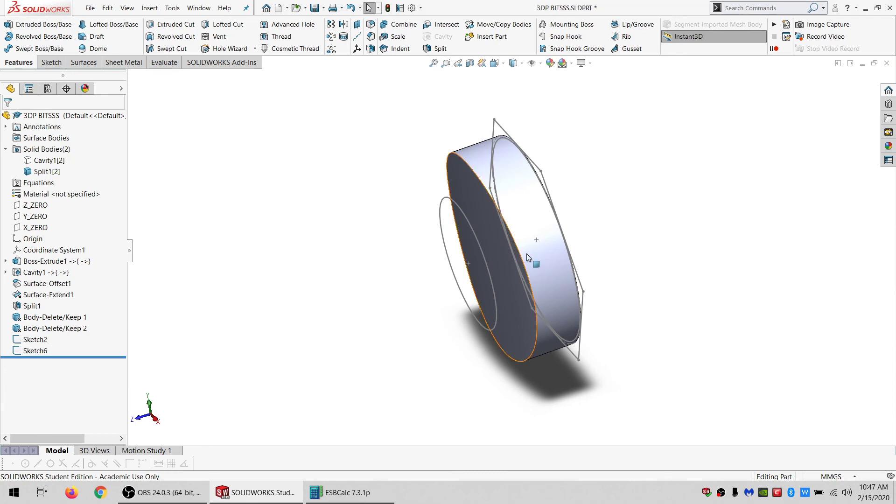
Orbit the part and inspect the remaining Cavity1 and Split1 solid bodies.
middle_click_drag(527, 253, 402, 252)
left_click(45, 160)
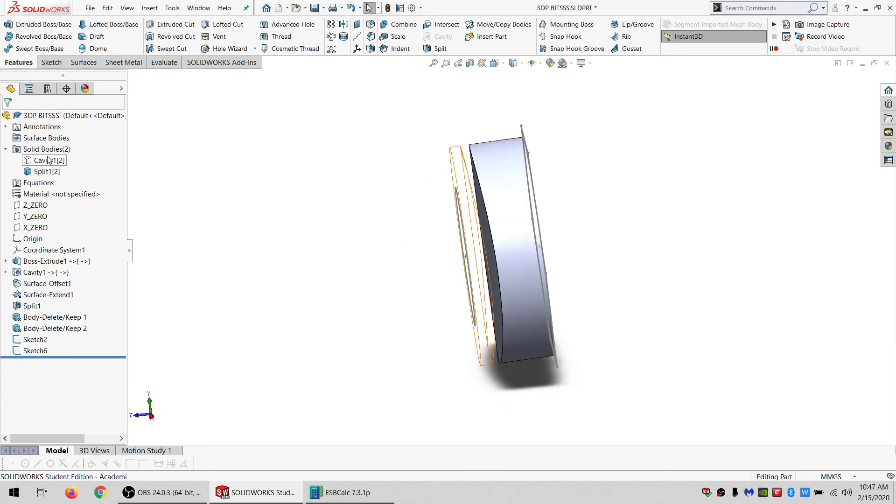
left_click(65, 148)
middle_click_drag(483, 225, 367, 198)
left_click(486, 211)
left_click(367, 198)
Return to the assembly window, rebuild it, and view the whole bucket with the fitting.
left_click(199, 8)
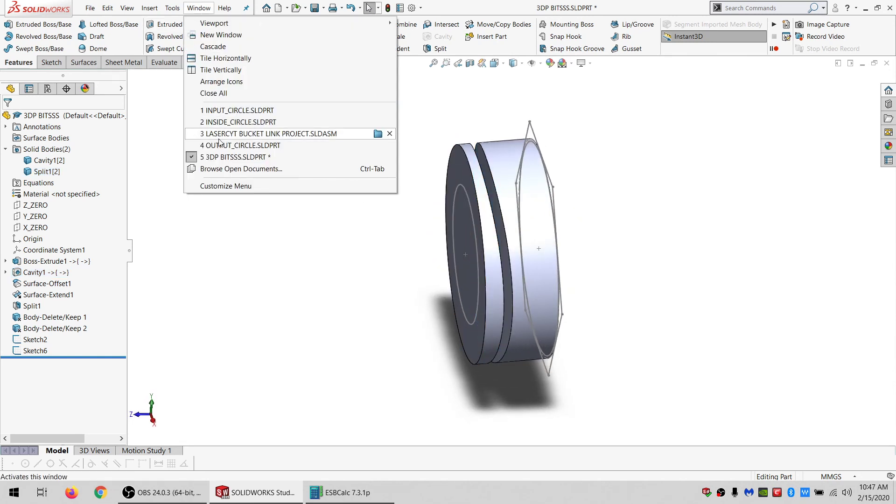
left_click(230, 134)
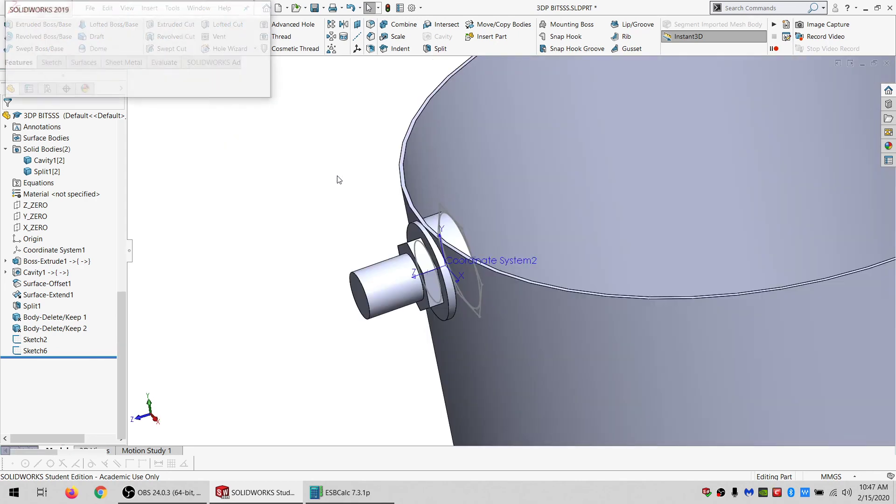
left_click(75, 68)
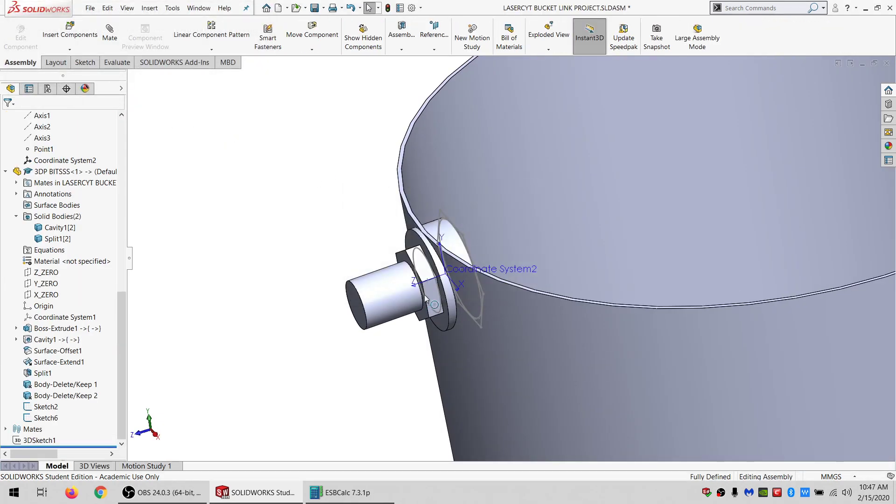
scroll(434, 297, "up", 3)
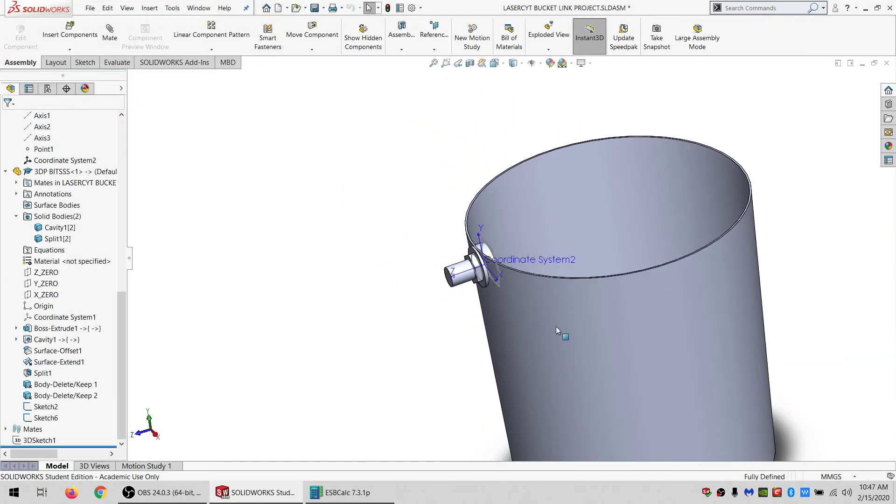
scroll(47, 231, "up", 10)
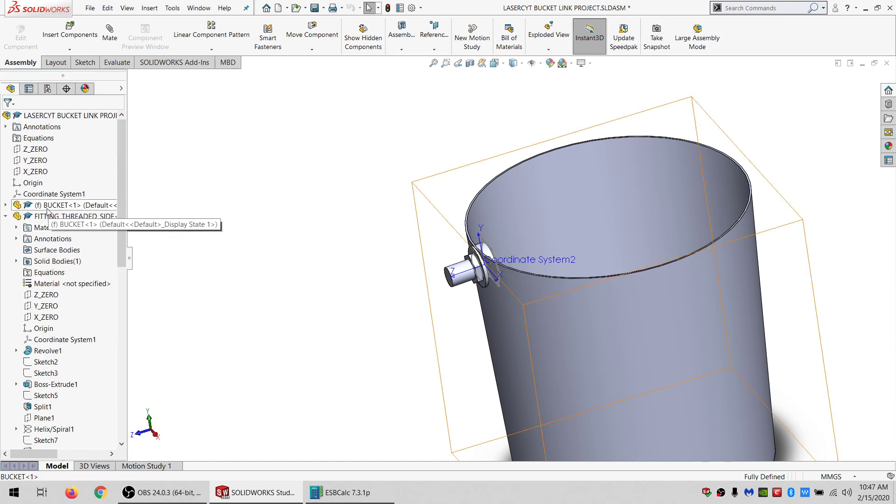
Hide the bucket component and save the assembly as a part file named temp1.
left_click(48, 211)
left_click(89, 181)
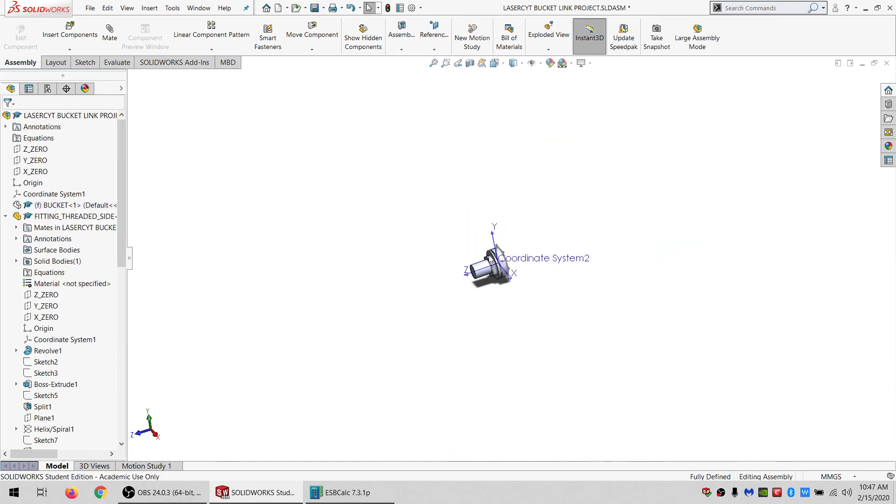
left_click(90, 8)
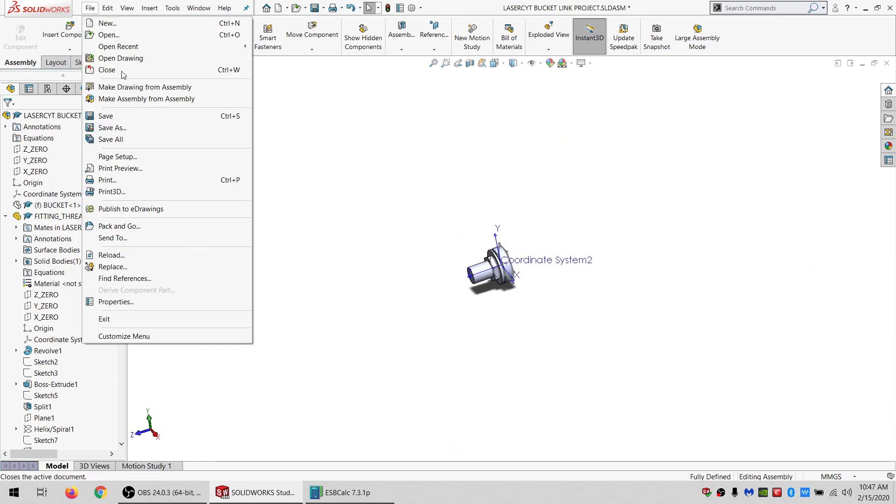
left_click(112, 127)
left_click(400, 266)
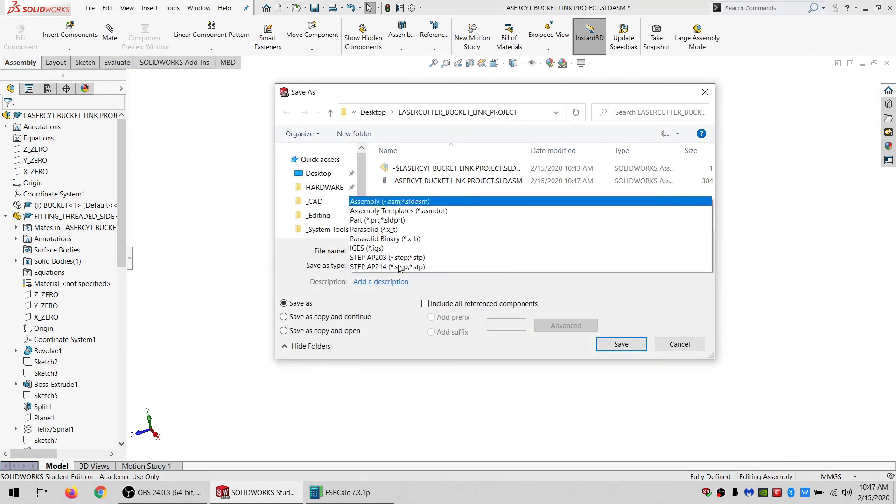
left_click(378, 26)
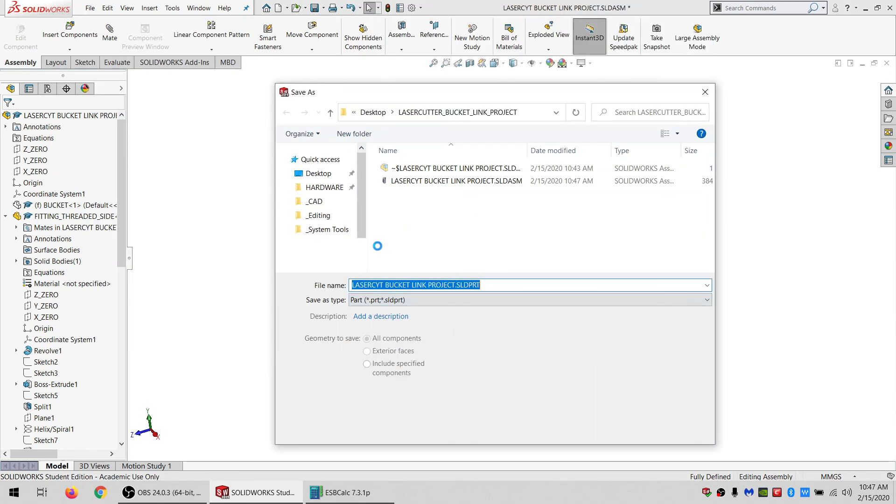
left_click(495, 286)
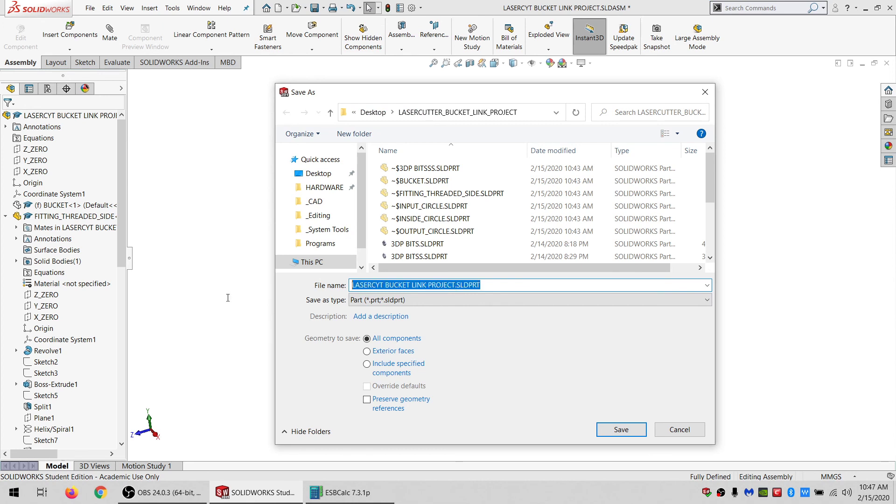
type("temp1")
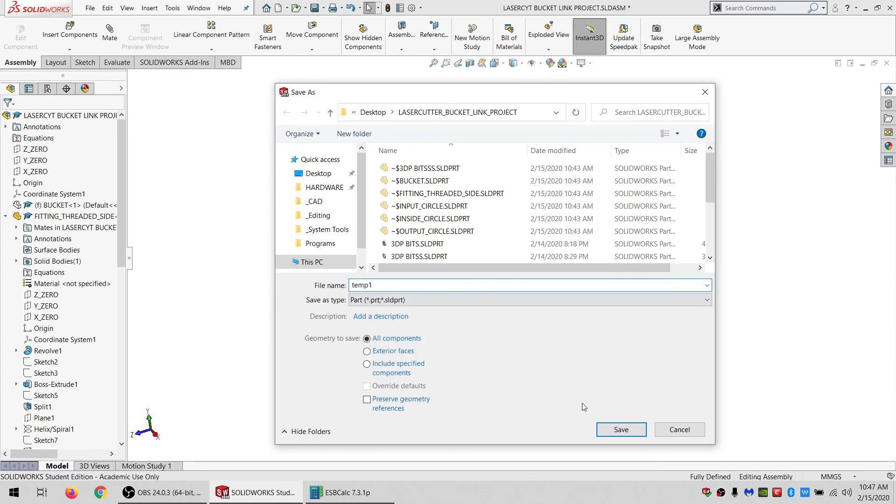
left_click(611, 430)
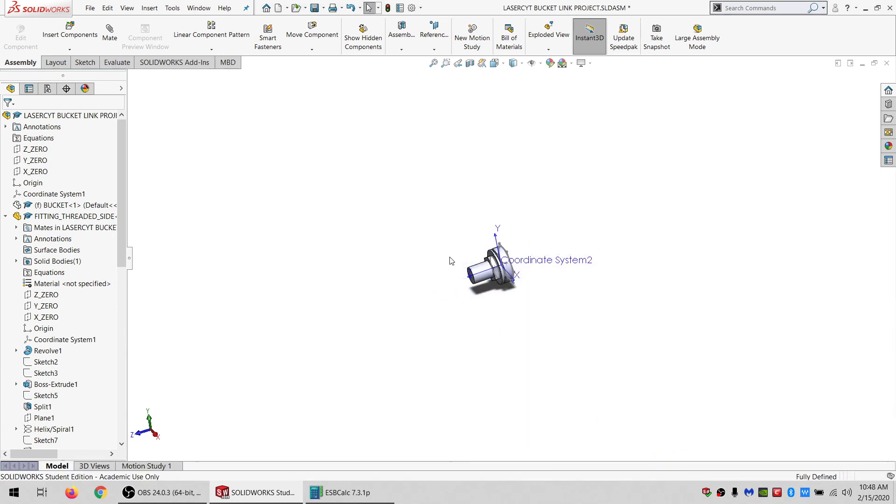
Close the assembly and the 3DP BITSSS part without saving changes.
left_click(887, 62)
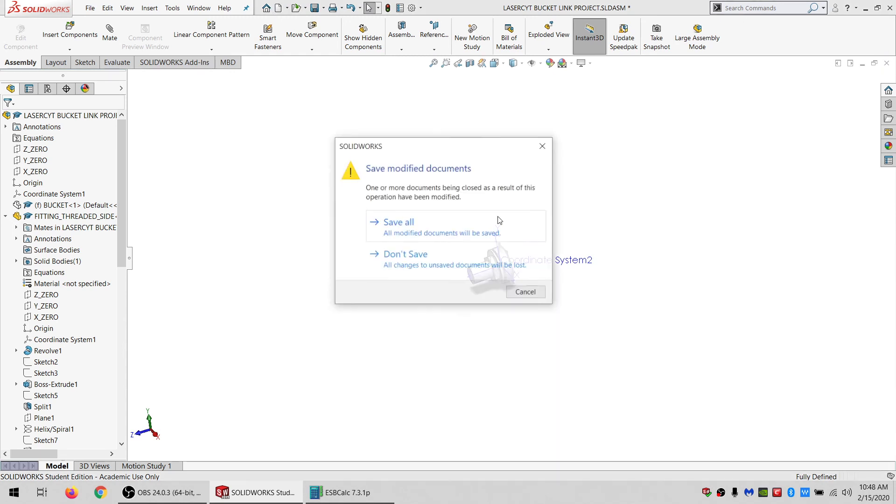
left_click(394, 254)
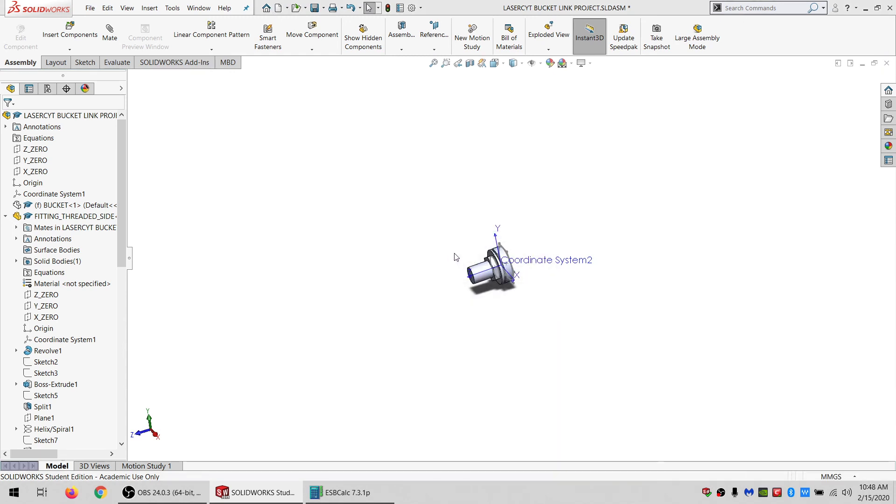
left_click(886, 62)
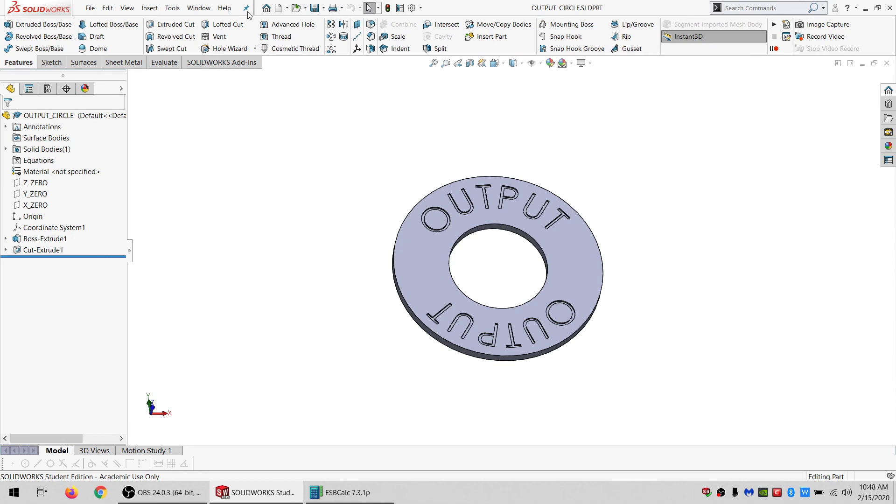
Open the temp1 part file from the project folder.
left_click(214, 9)
left_click(296, 8)
left_click(551, 122)
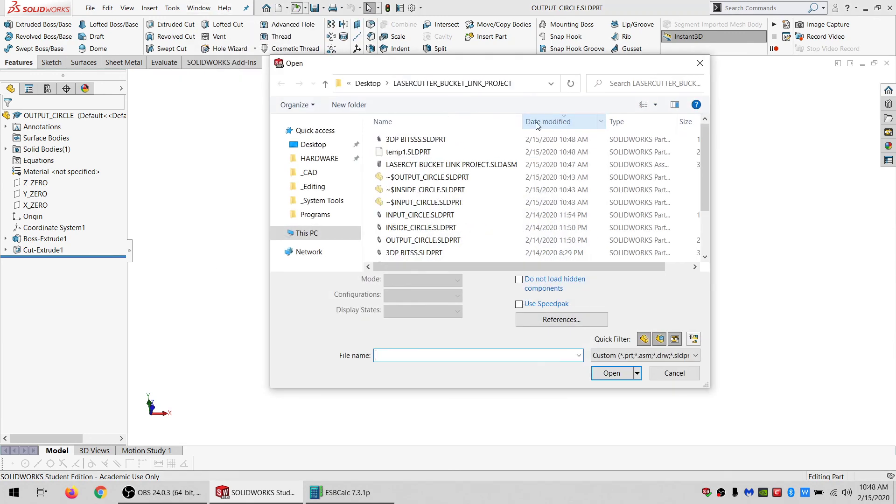
left_click(414, 153)
double_click(414, 152)
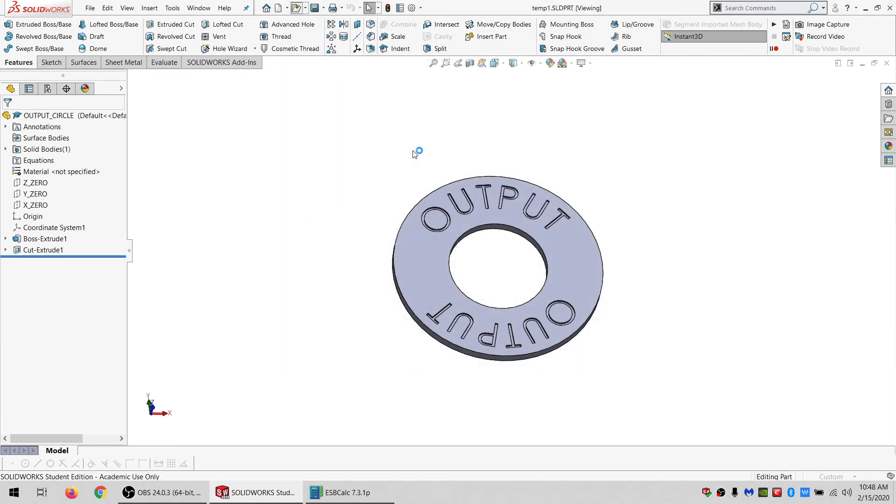
Orbit the temp1 part and hide the two 3DP BITSSS bodies to isolate the fitting.
scroll(496, 256, "down", 8)
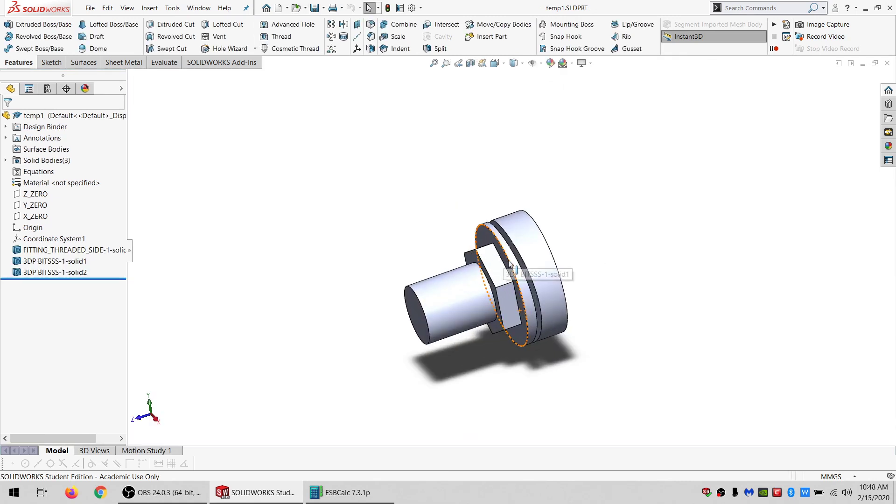
middle_click_drag(496, 255, 489, 280)
scroll(401, 281, "up", 2)
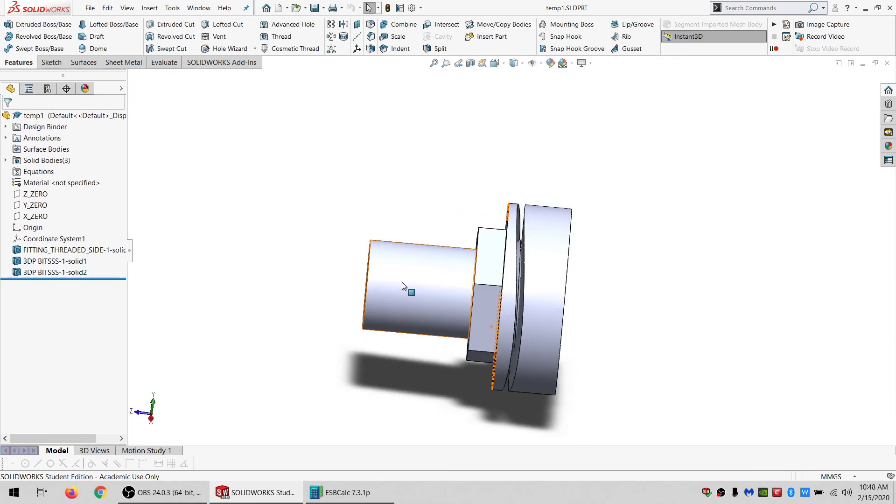
left_click(402, 282)
left_click(521, 288)
scroll(514, 290, "up", 2)
scroll(514, 289, "down", 5)
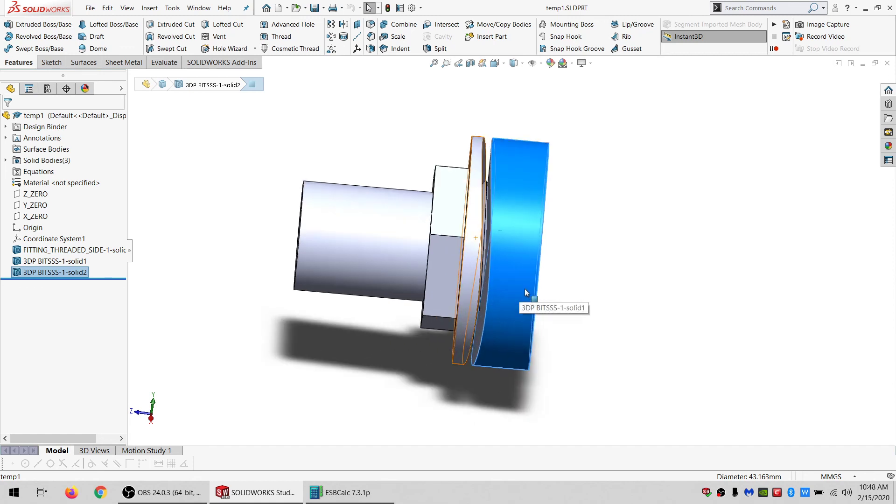
left_click(452, 248)
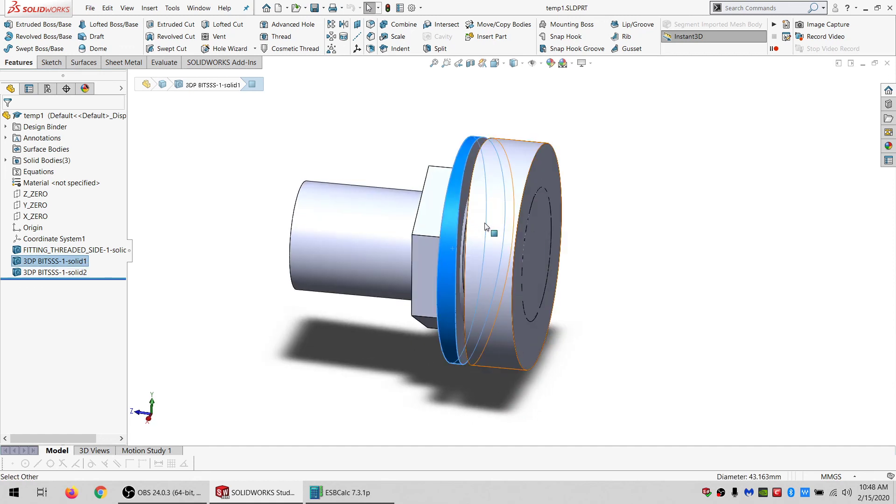
left_click(484, 223, "ctrl")
left_click(526, 195)
scroll(522, 267, "down", 4)
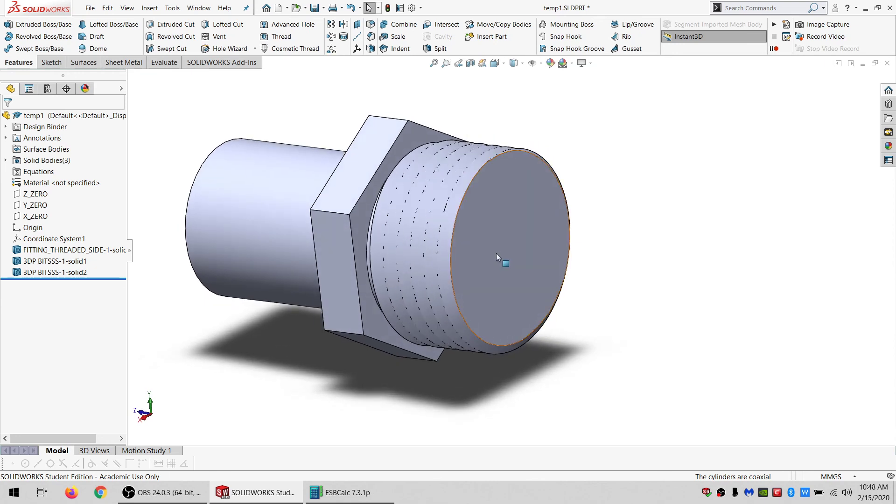
Delete the flat end face of the fitting's threaded section.
left_click(494, 221)
left_click(84, 62)
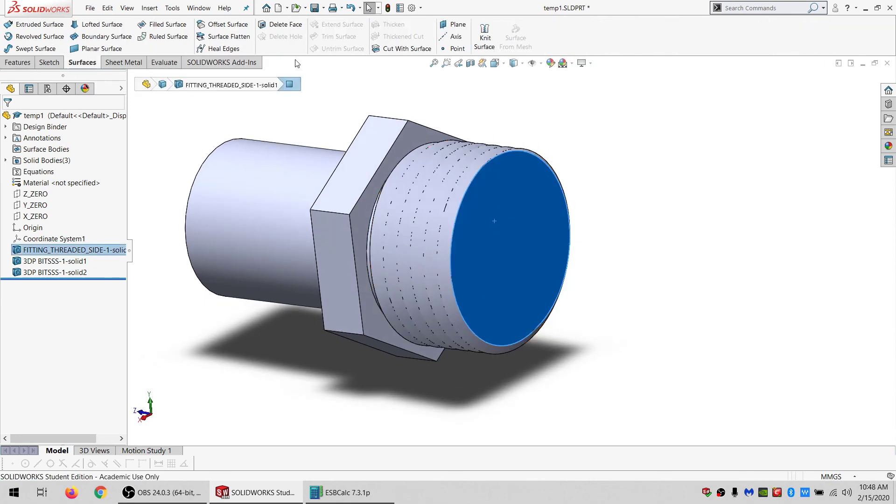
left_click(285, 25)
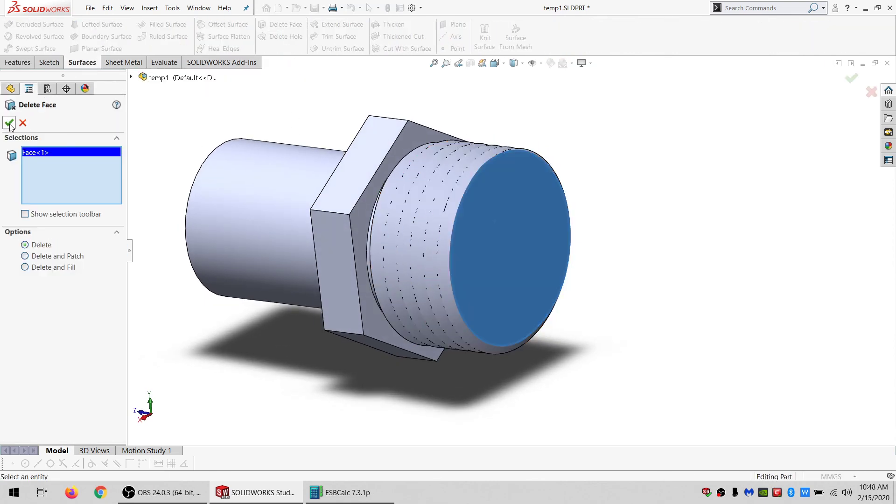
left_click(9, 124)
Delete the ring face between the hex and the threads of the fitting.
scroll(384, 193, "down", 5)
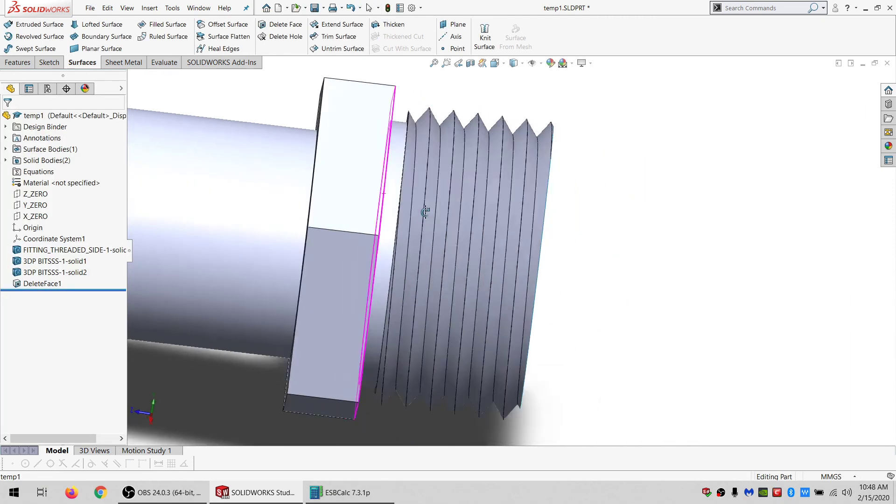
middle_click_drag(425, 211, 390, 176)
left_click(393, 174)
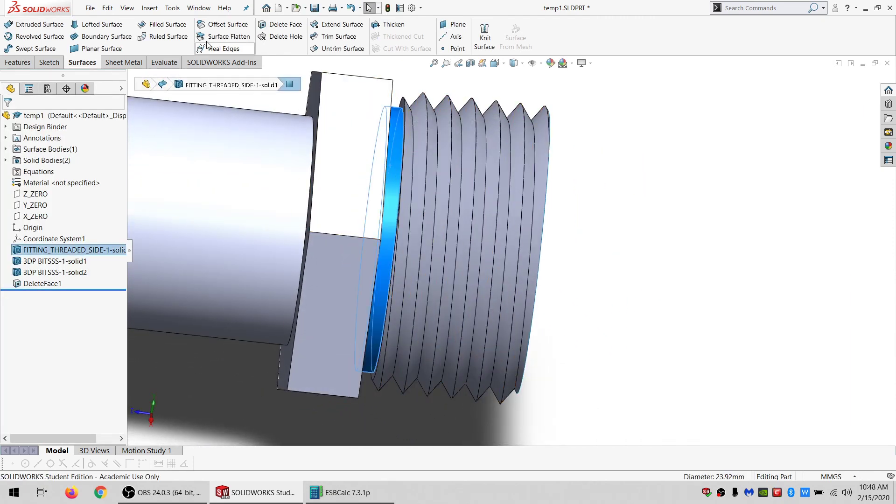
left_click(269, 26)
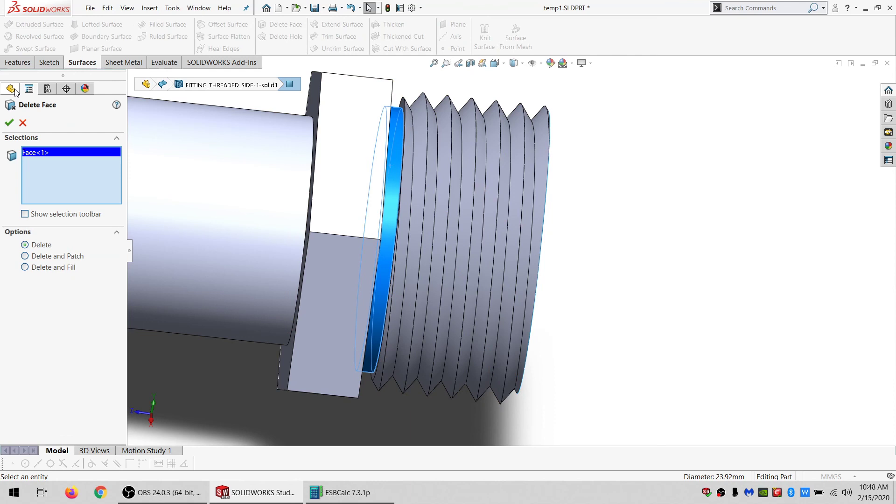
left_click(9, 123)
Delete the non-threaded surface body, keeping only the thread surface.
scroll(318, 167, "up", 3)
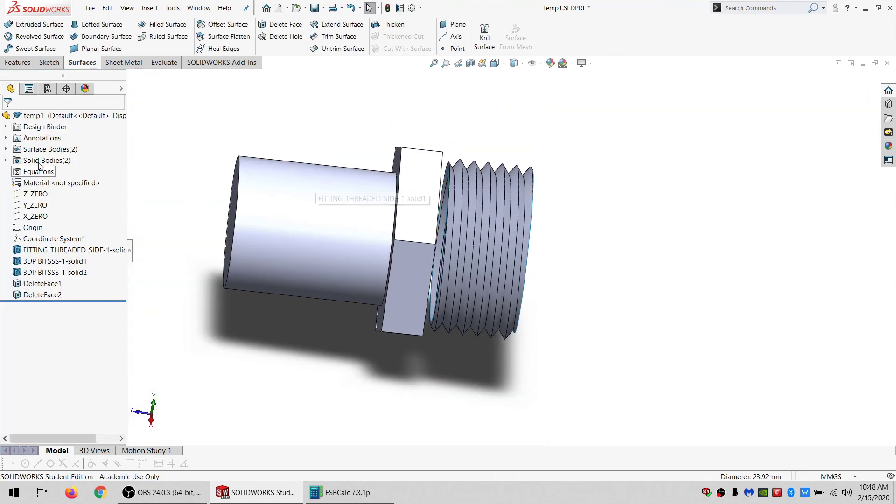
left_click(47, 148)
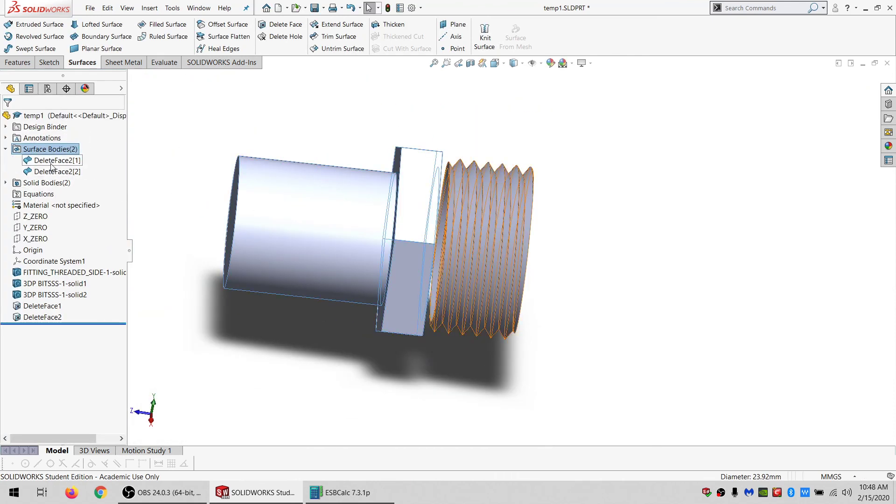
left_click(52, 163)
left_click(52, 171)
key("Delete")
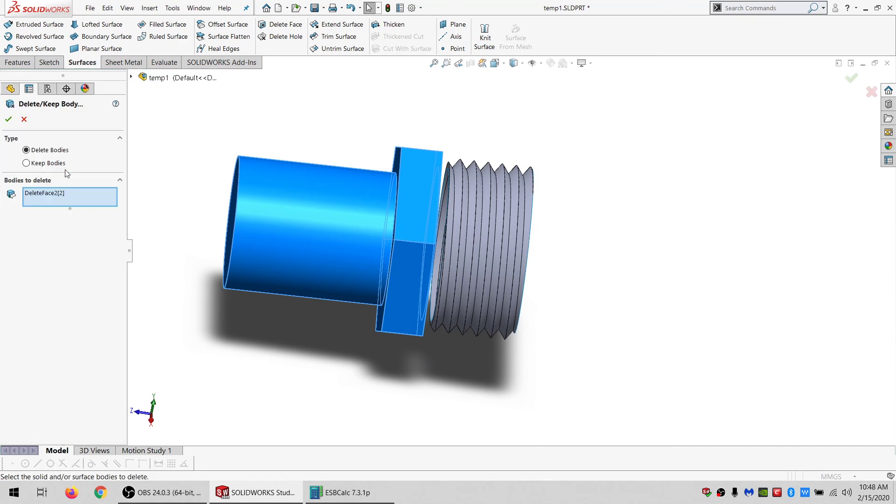
key("Return")
Offset the thread surface outward by 0.175 mm.
scroll(515, 267, "down", 2)
middle_click_drag(515, 268, 520, 217)
left_click(48, 160)
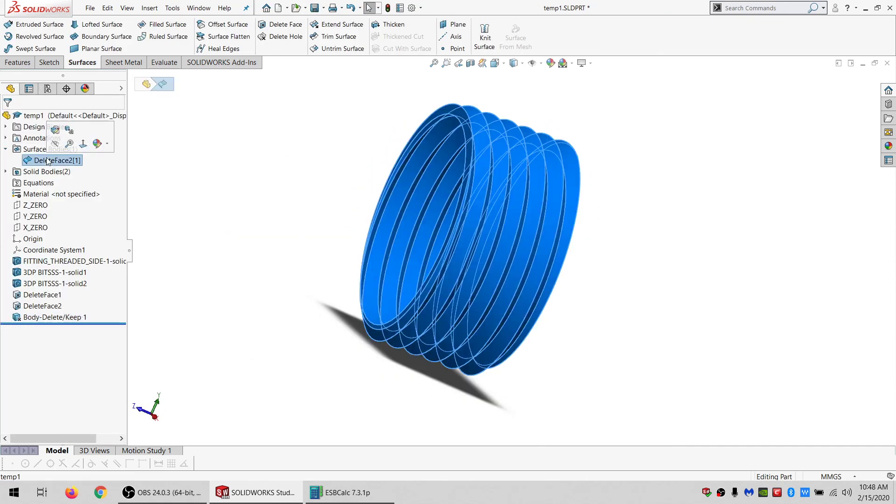
left_click(219, 23)
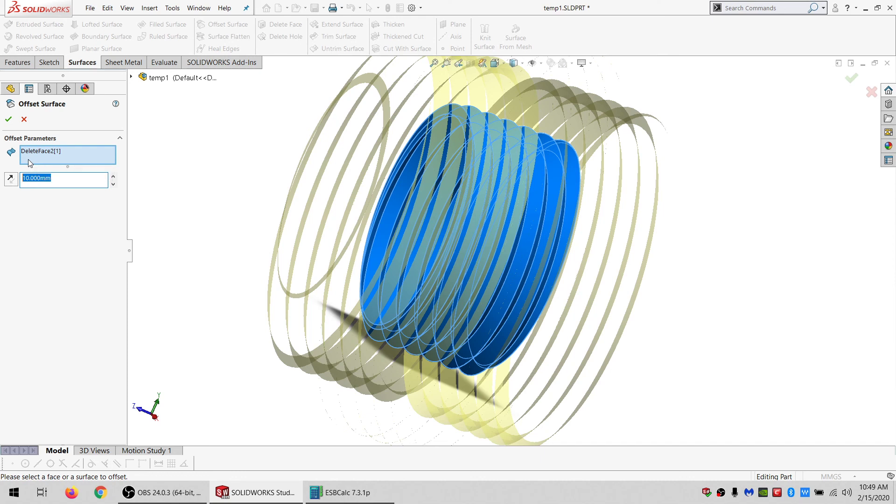
type(".35/2")
key("Return")
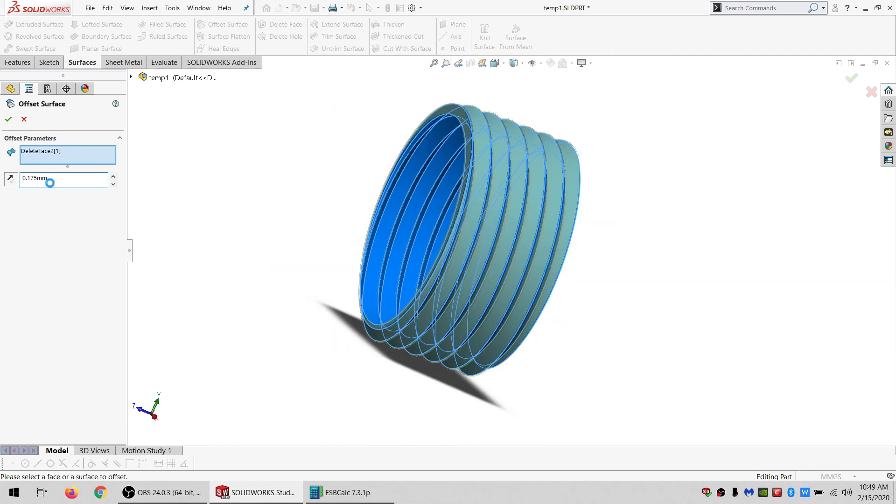
Delete the original thread surface body, leaving only the offset surface.
left_click(55, 160)
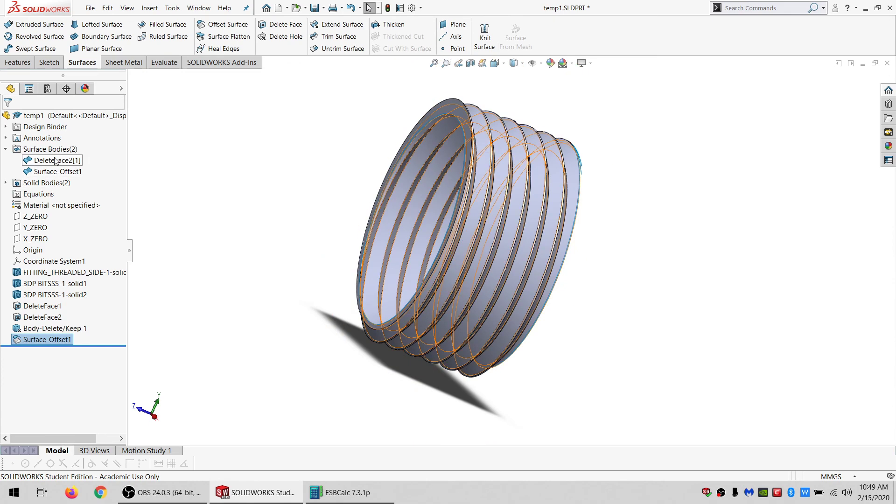
key("Delete")
key("Return")
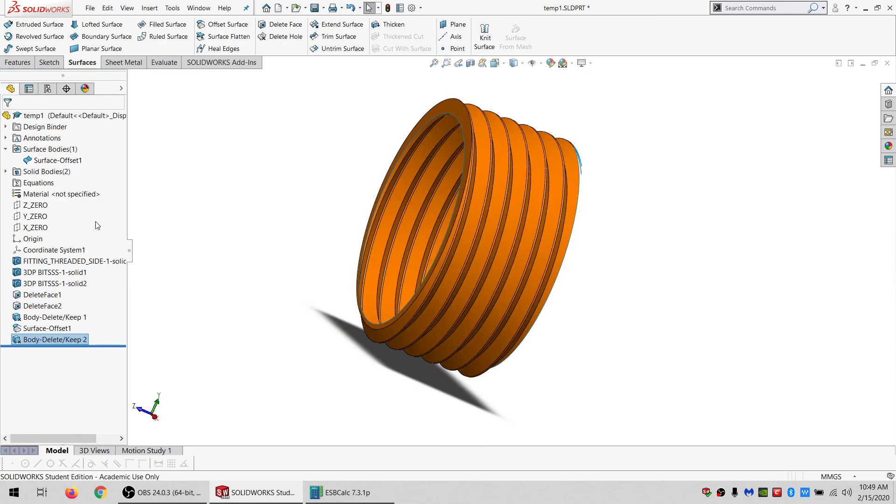
Show the hidden 3DP BITSSS solid bodies and orbit to view the washer.
left_click(42, 171)
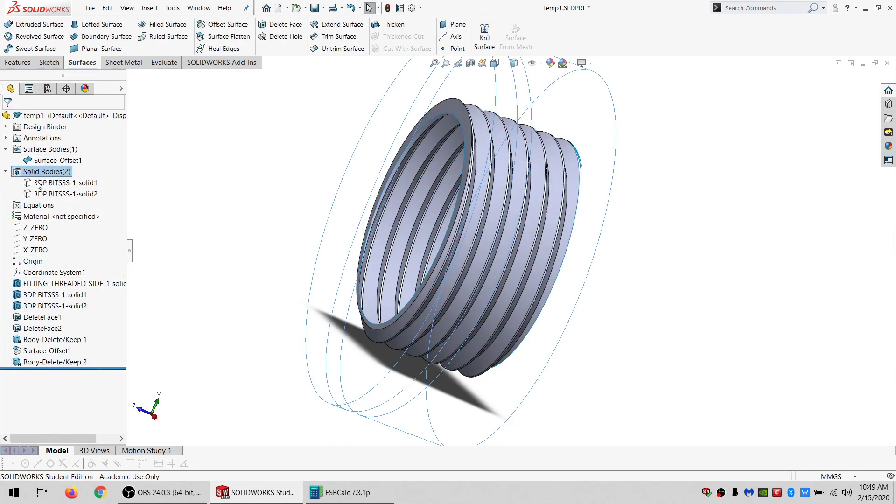
left_click(45, 195)
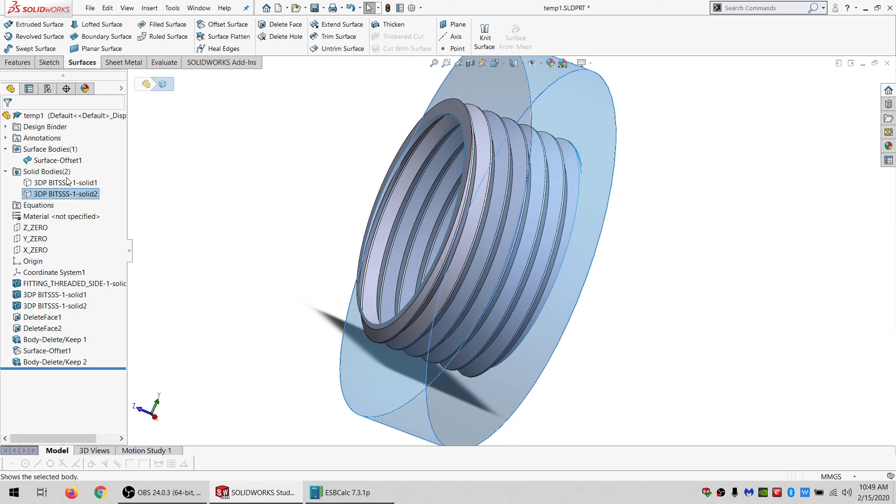
left_click(325, 182)
middle_click_drag(471, 202, 480, 193)
scroll(453, 189, "up", 1)
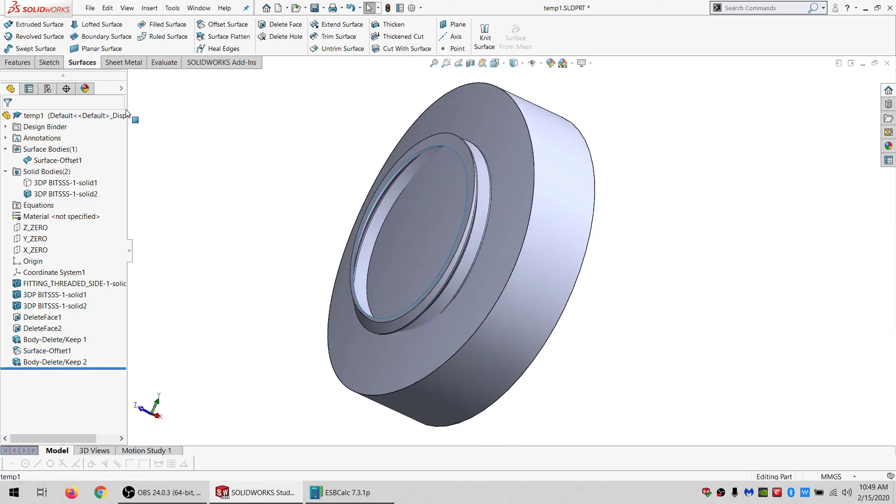
left_click(54, 160)
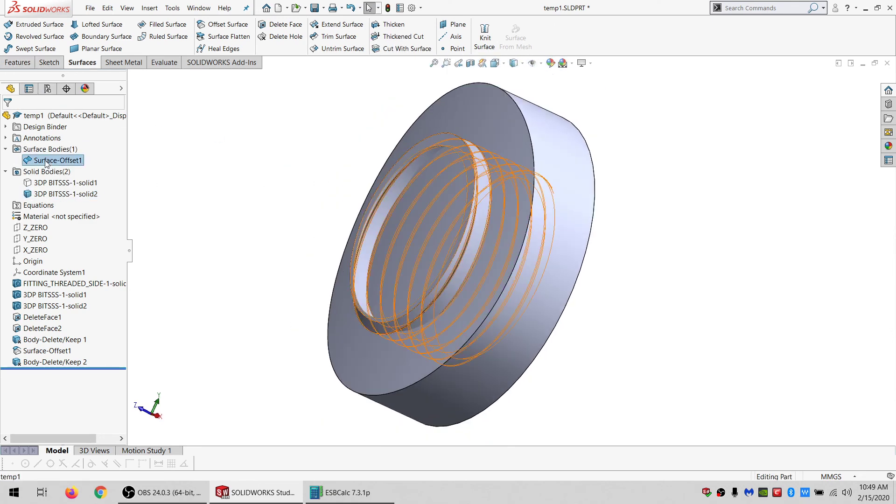
left_click(17, 62)
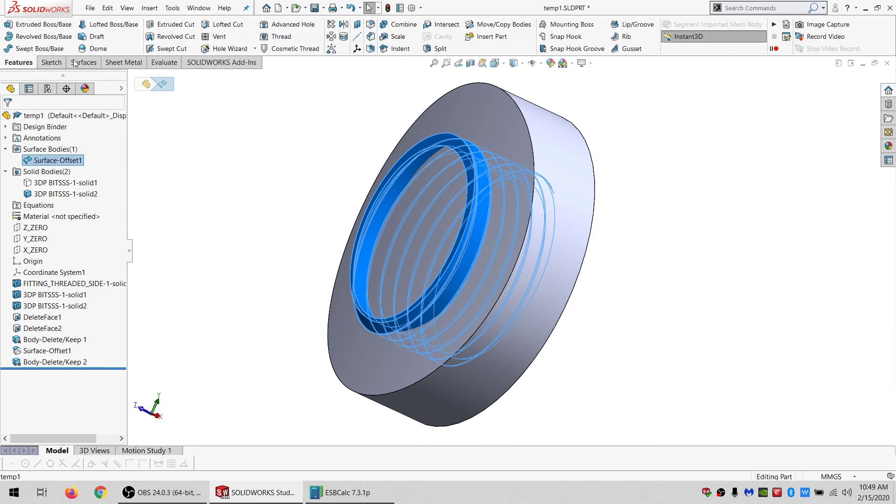
left_click(439, 48)
left_click(37, 299)
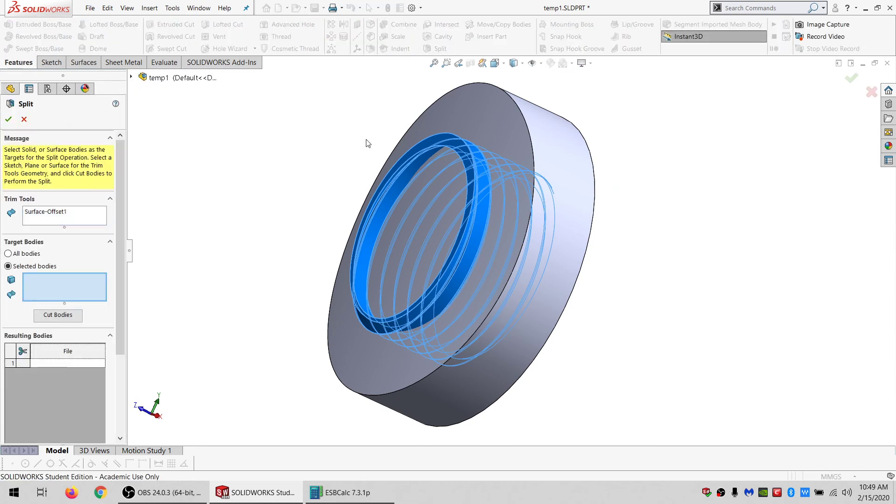
left_click(469, 120)
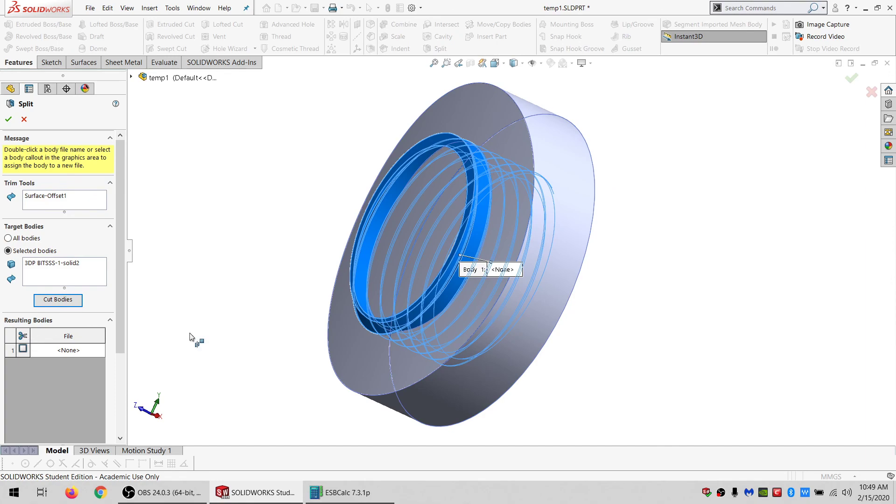
mouse_move(534, 309)
middle_mouse_down()
mouse_move(474, 280)
mouse_move(458, 282)
mouse_move(475, 324)
mouse_move(531, 317)
middle_mouse_up()
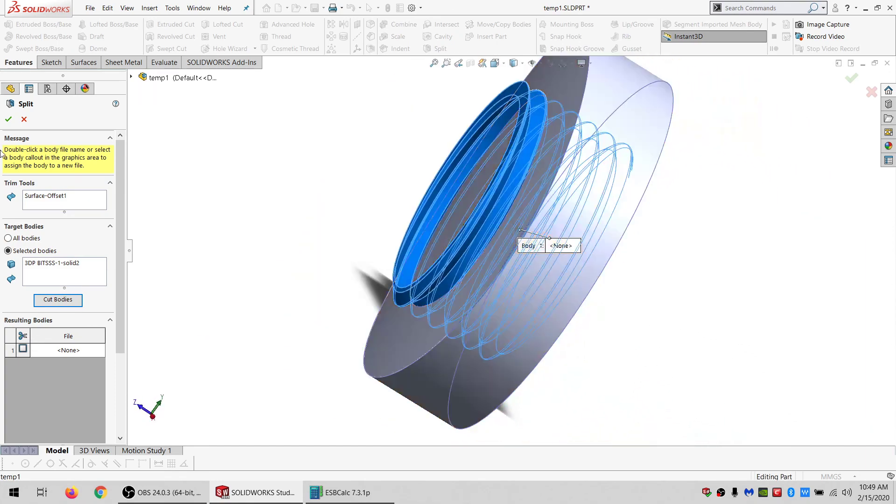
left_click(24, 119)
Hide the washer solid body and zoom in to inspect the thread-shaped body underneath.
left_click(398, 343)
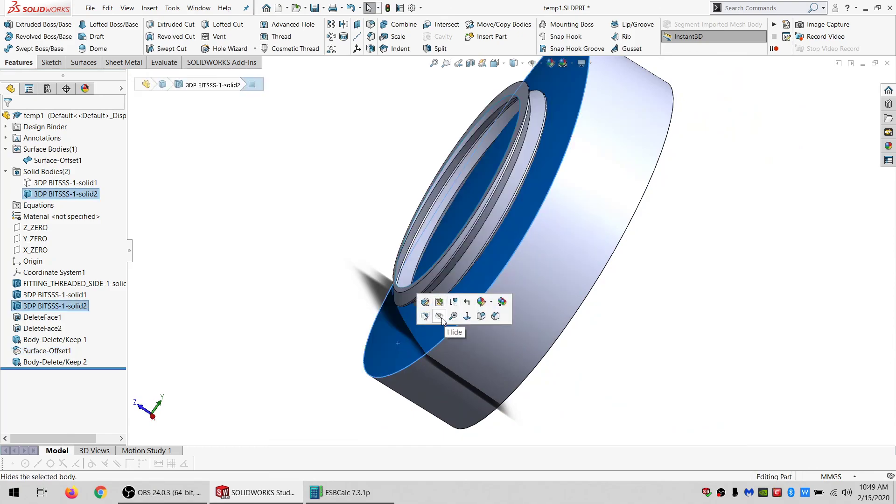
left_click(442, 318)
mouse_move(499, 287)
middle_mouse_down()
mouse_move(480, 230)
mouse_move(516, 281)
middle_mouse_up()
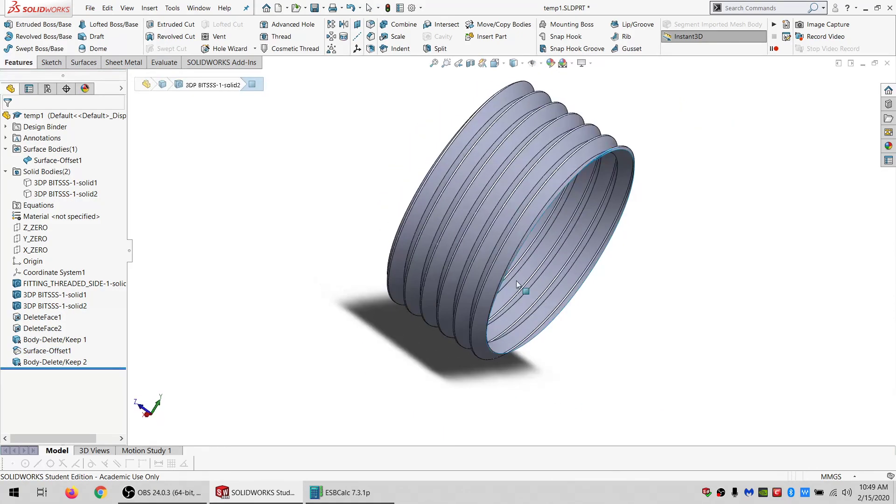
scroll(620, 135, "down", 5)
middle_click_drag(631, 185, 649, 191)
middle_click_drag(607, 225, 550, 298)
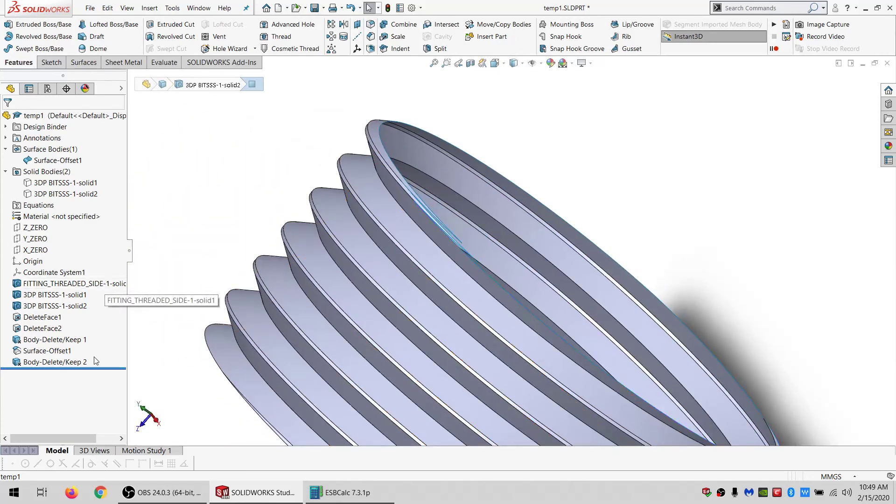
Delete the features from DeleteFace1 through Body-Delete/Keep 2 together with all dependent items.
left_click_drag(108, 368, 70, 366)
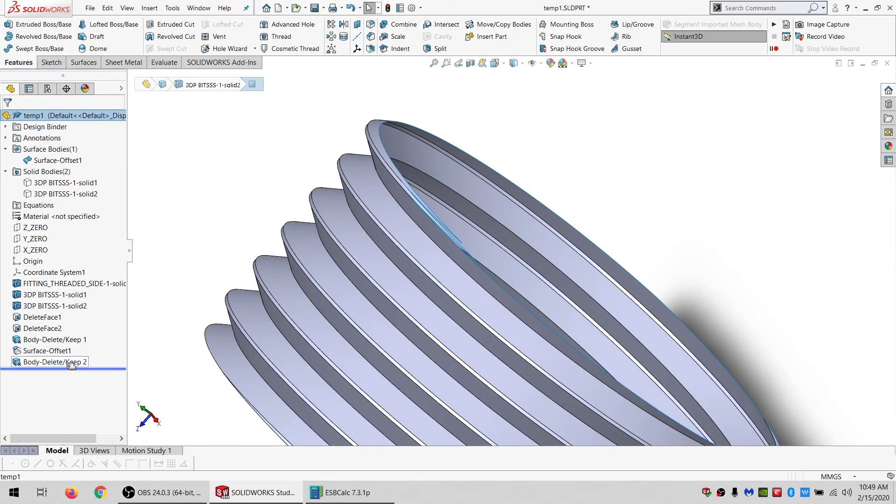
left_click(43, 363)
left_click(37, 340, "shift")
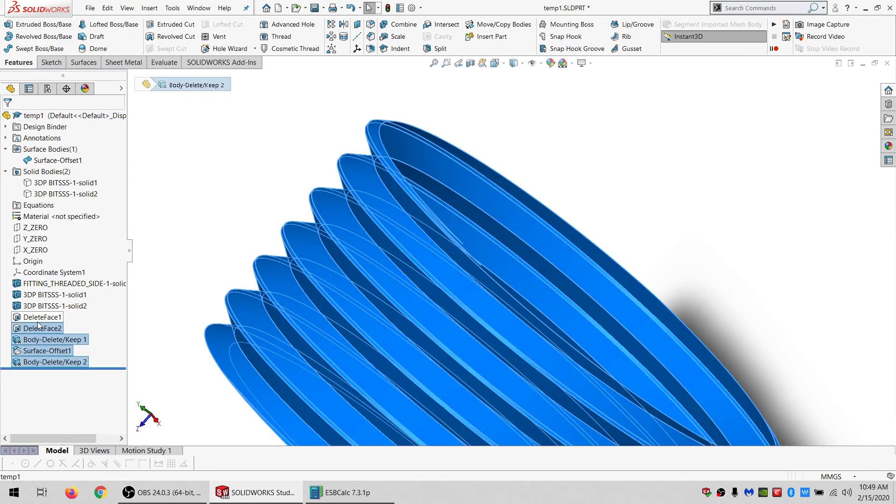
left_click(37, 318, "shift")
key("Delete")
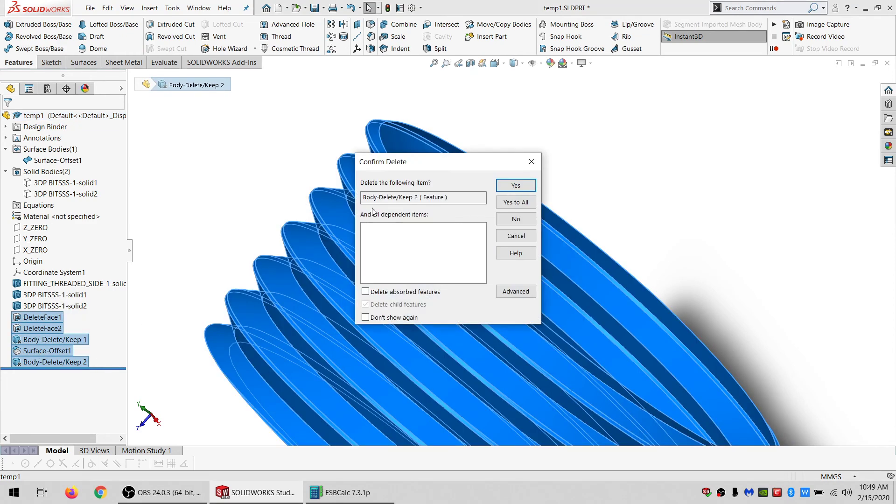
left_click(514, 207)
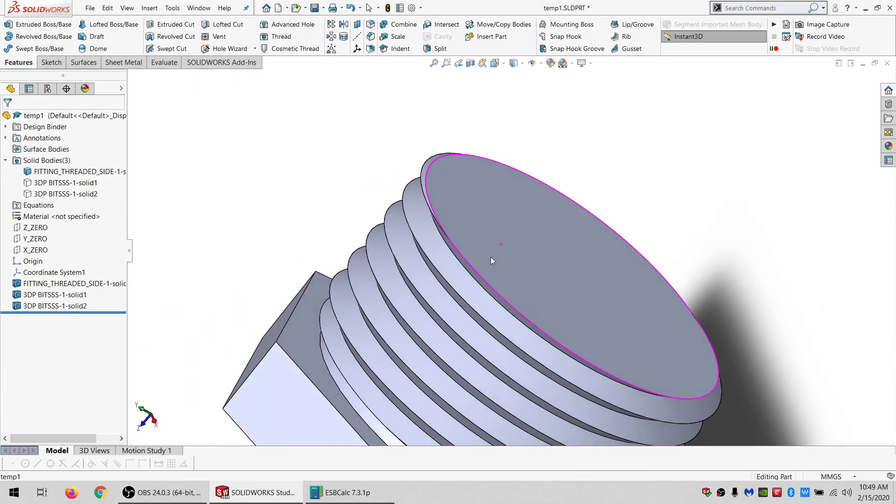
Start a sketch on the fitting's threaded end face and draw a centered circle about 8.8 mm radius.
left_click(491, 257)
left_click(51, 62)
left_click(9, 25)
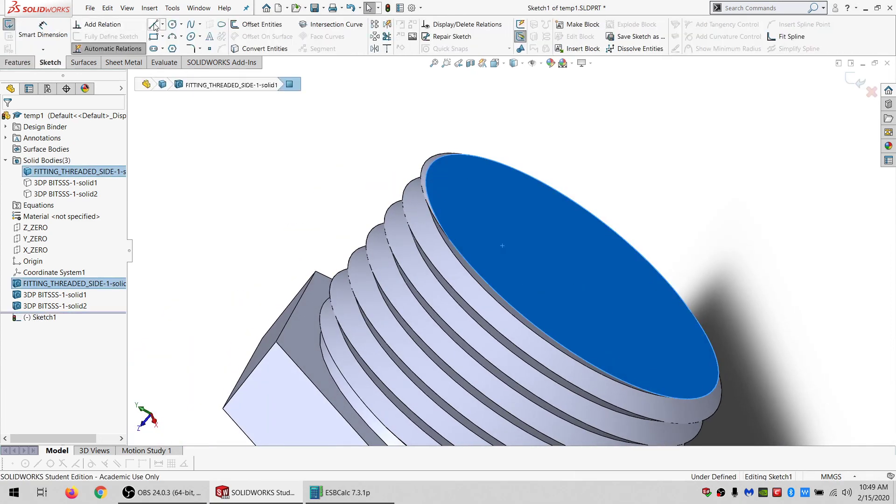
left_click(174, 27)
left_click(566, 262)
left_click(536, 293)
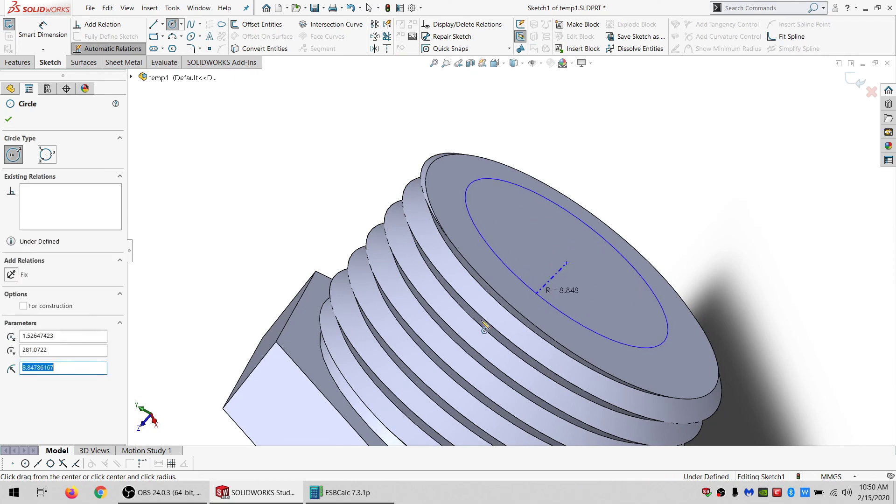
Make the circle coincident with the outer edge of the fitting's threaded end.
key("Escape")
scroll(421, 343, "up", 3)
scroll(421, 343, "up", 3)
left_click(399, 394, "ctrl")
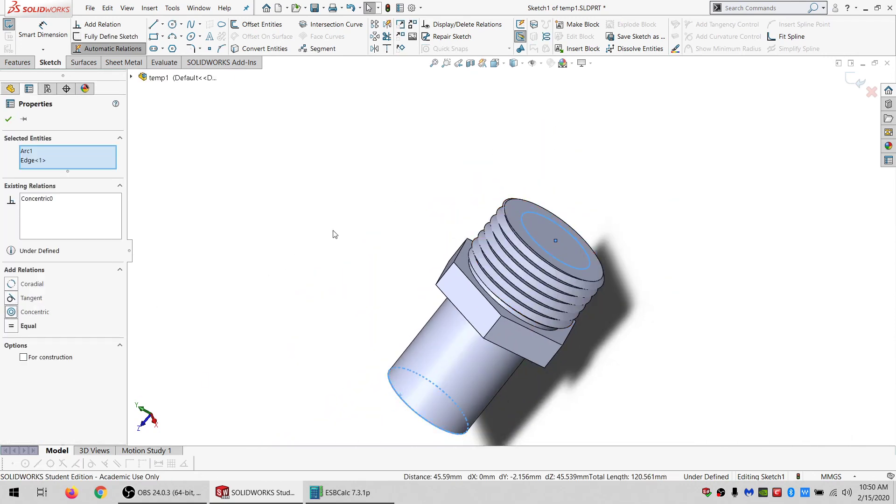
scroll(513, 289, "down", 3)
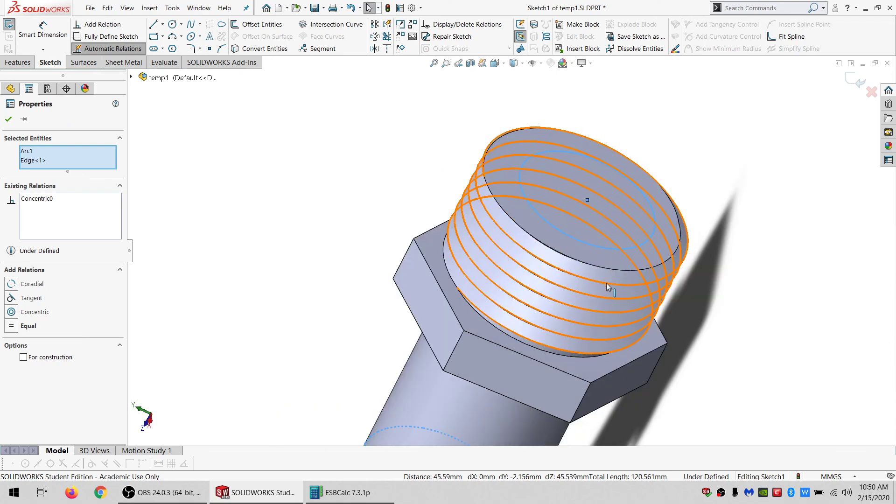
key("Escape")
scroll(645, 199, "down", 2)
middle_click_drag(637, 223, 337, 135)
left_click(348, 148)
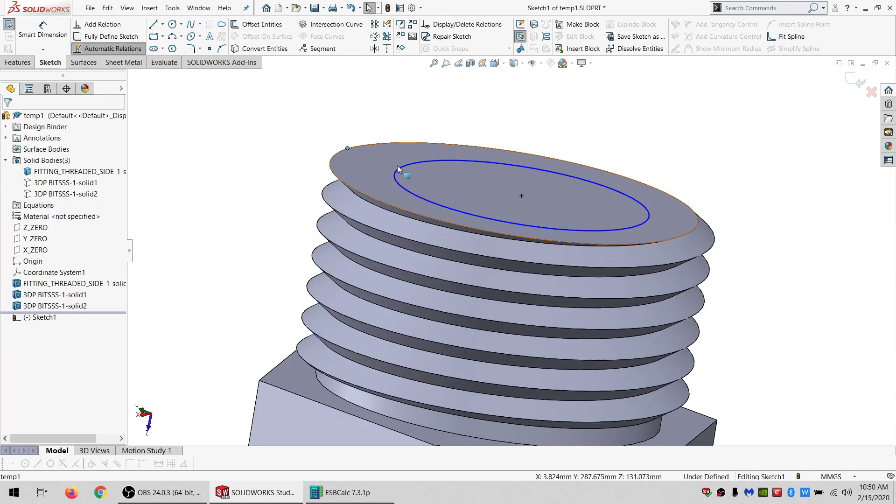
left_click(394, 177, "ctrl")
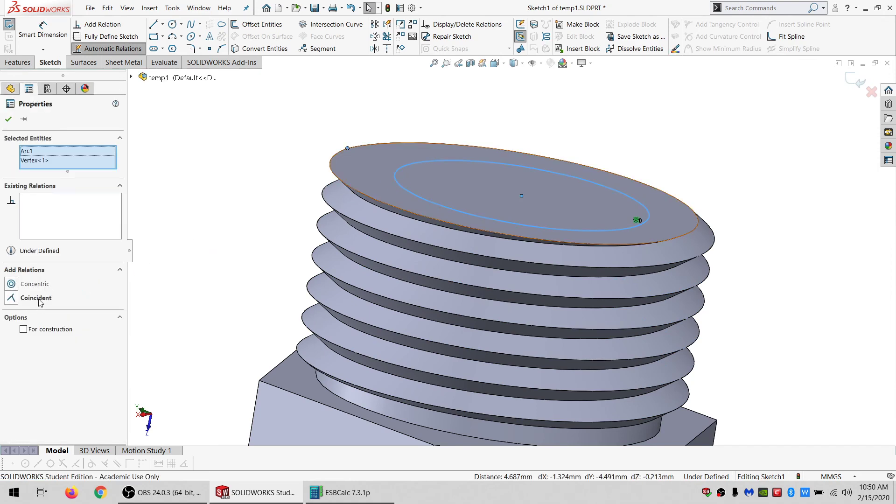
left_click(39, 299)
Convert the circle to construction geometry and offset it outward by 0.5 mm.
left_click(216, 251)
left_click(329, 181)
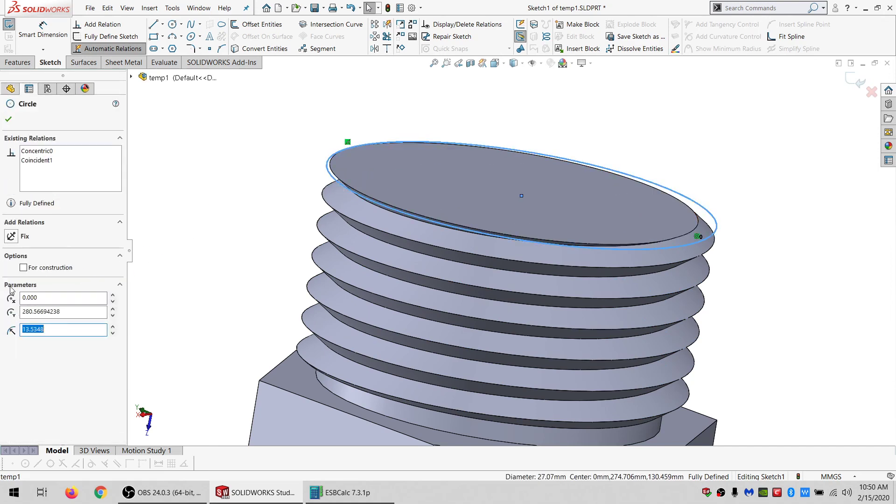
left_click(23, 267)
left_click(239, 26)
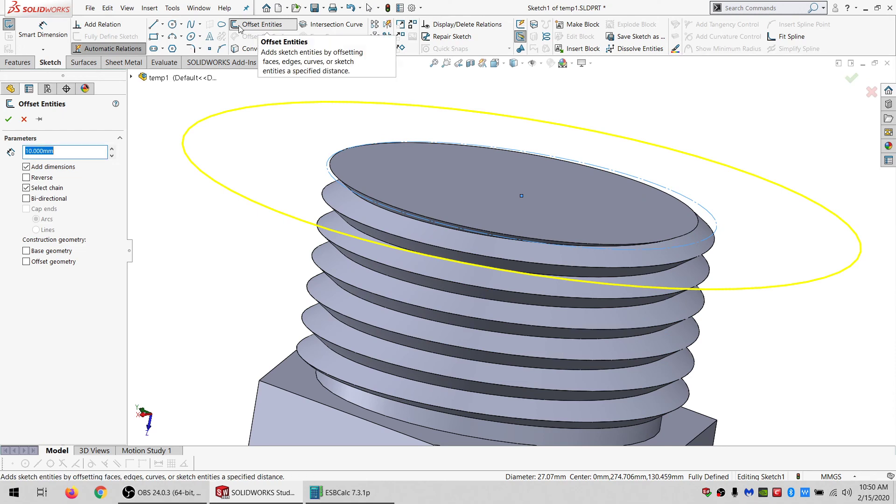
type(".5")
key("Return")
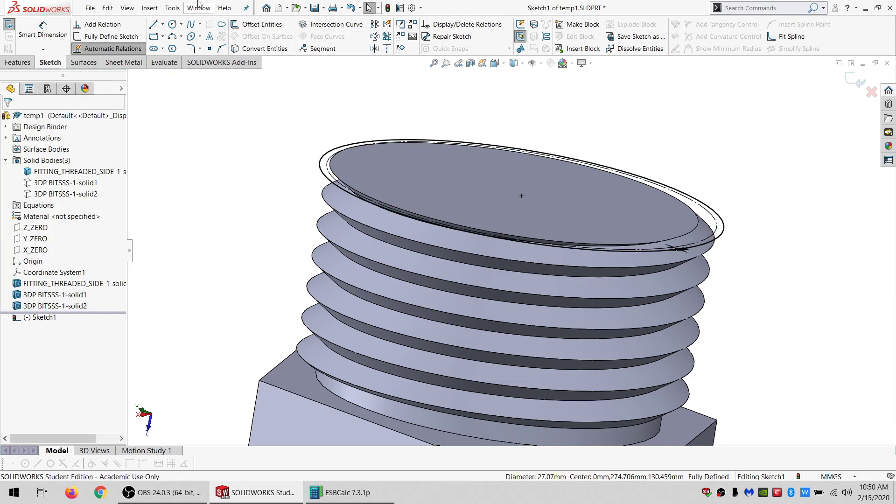
Extrude the sketch 1 mm with Mid Plane, merging it only into the threaded fitting body.
left_click(18, 63)
left_click(19, 23)
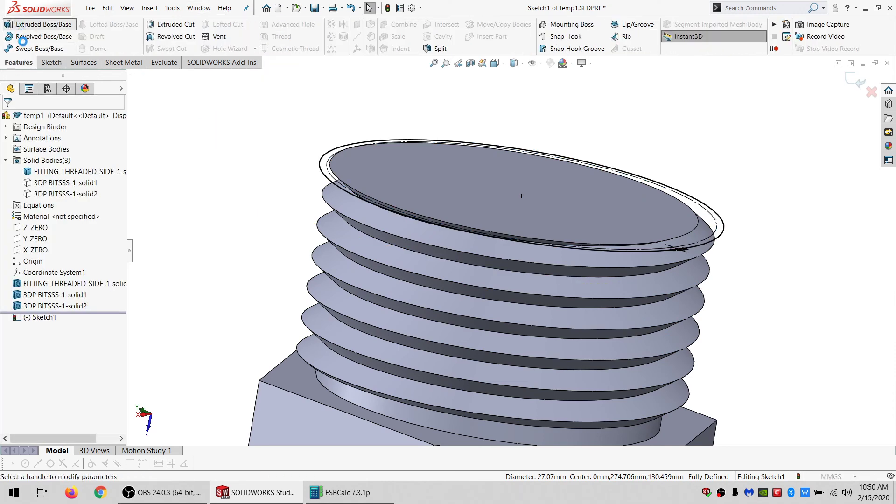
left_click(37, 183)
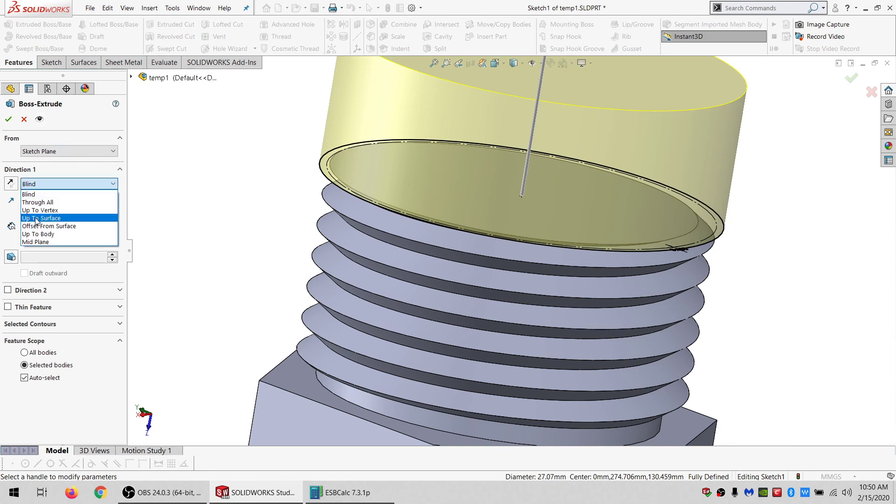
left_click(56, 243)
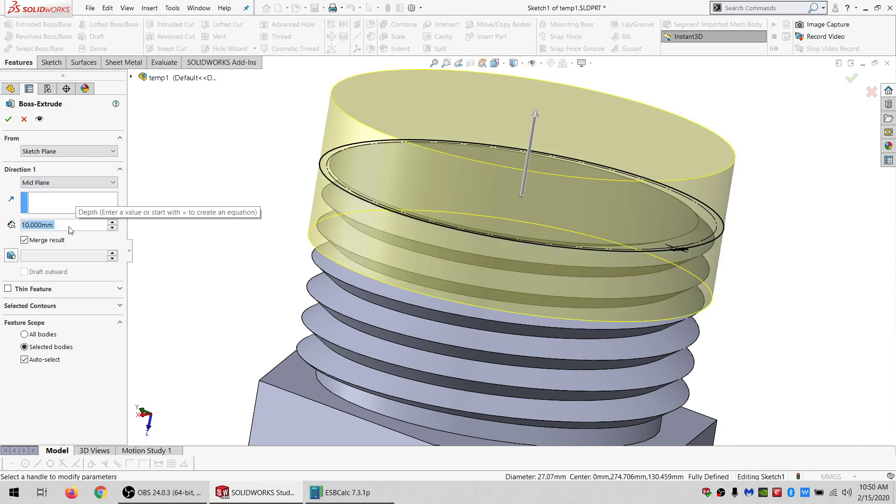
type("1")
key("Return")
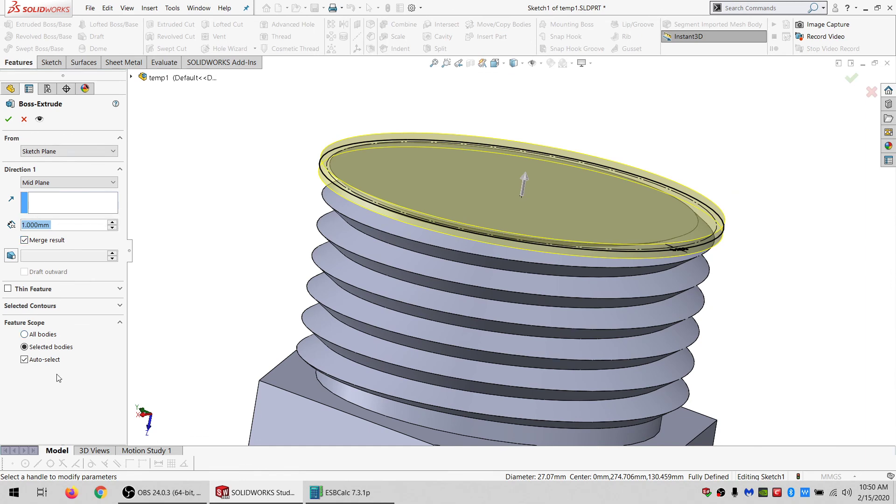
left_click(46, 361)
left_click(314, 282)
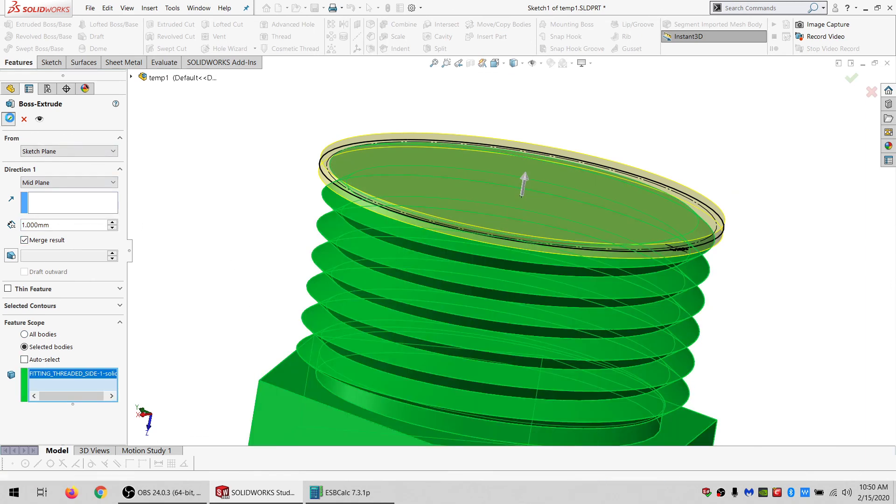
left_click(9, 119)
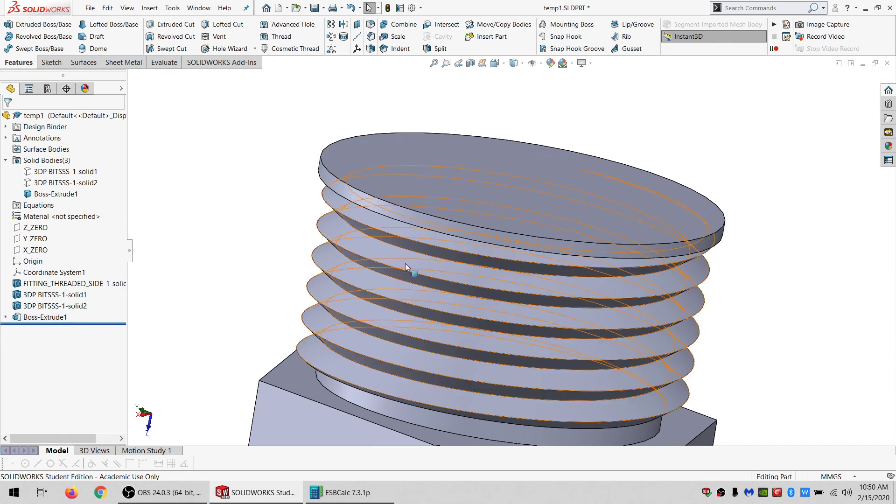
Delete the fitting's end face and the face at the base of the threads.
scroll(434, 276, "up", 3)
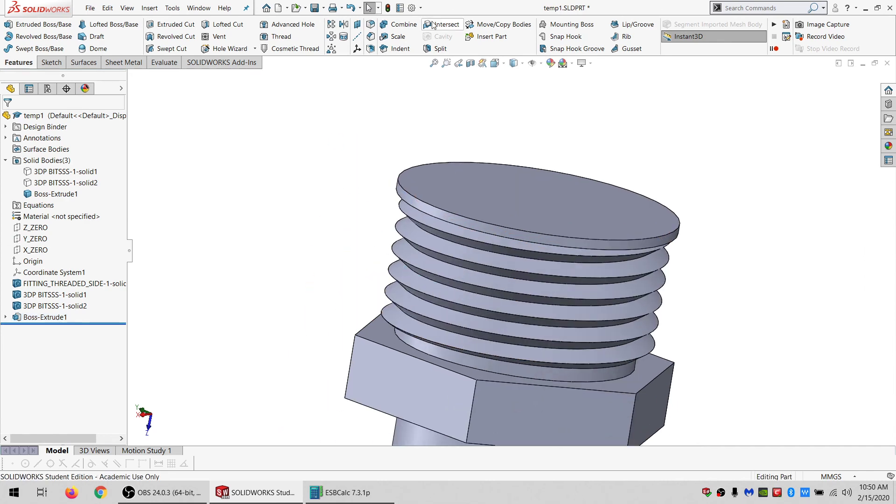
left_click(85, 61)
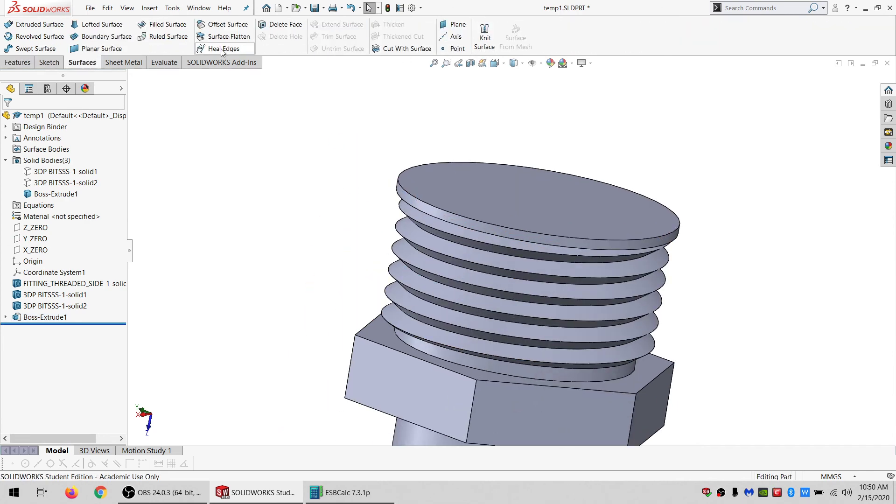
left_click(274, 27)
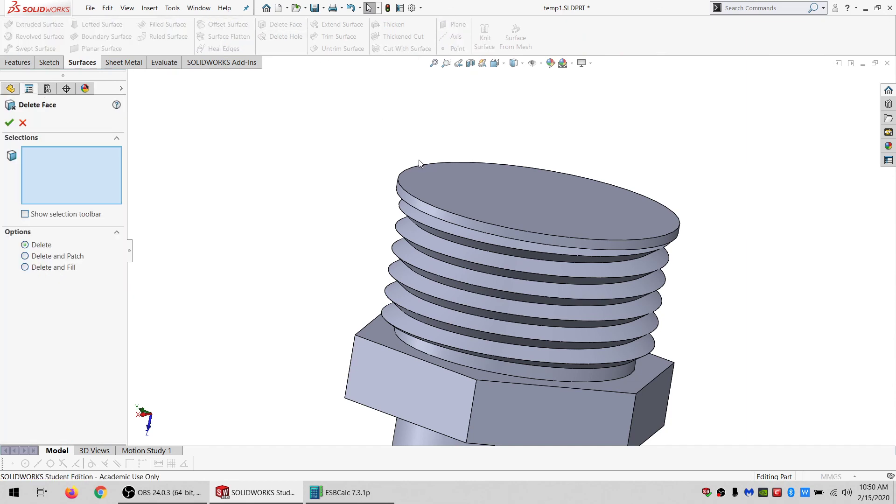
left_click(469, 200)
left_click(441, 354)
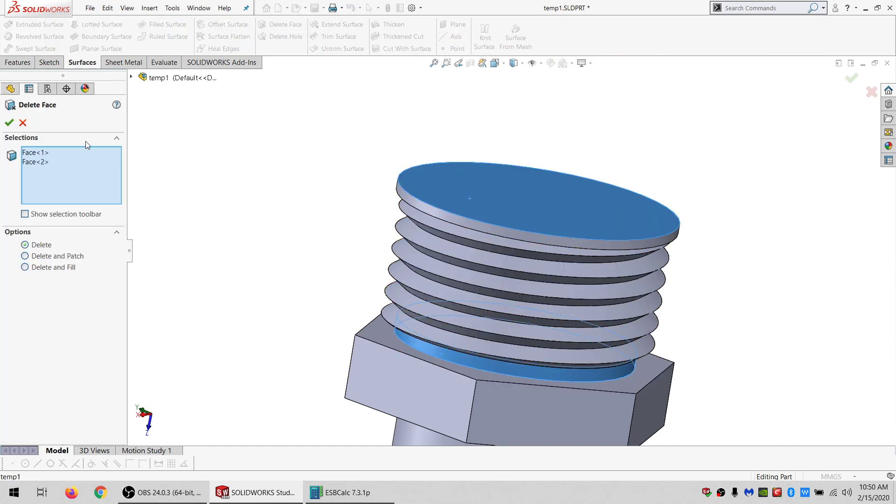
left_click(9, 122)
Delete the second resulting surface body, keeping only the thread surface.
left_click(51, 161)
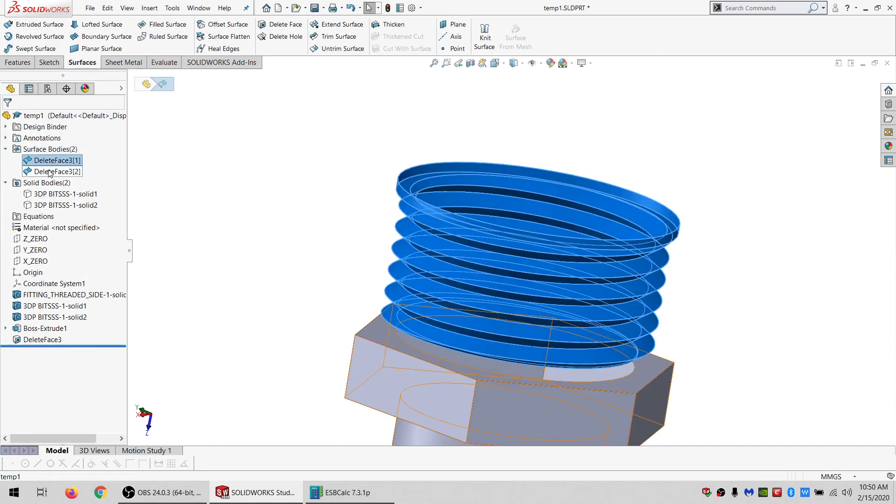
left_click(49, 171)
key("Delete")
key("Return")
Show the hidden washer solid body again and orbit to view it.
left_click(53, 196)
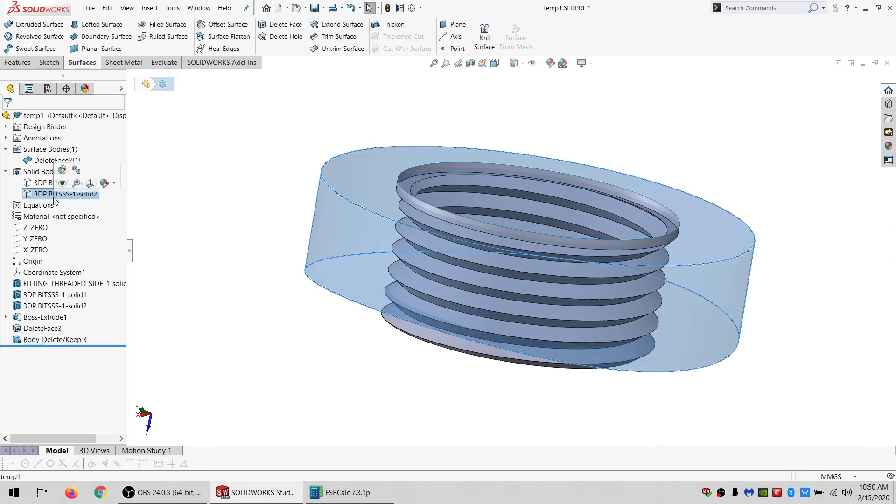
left_click(62, 182)
left_click(256, 306)
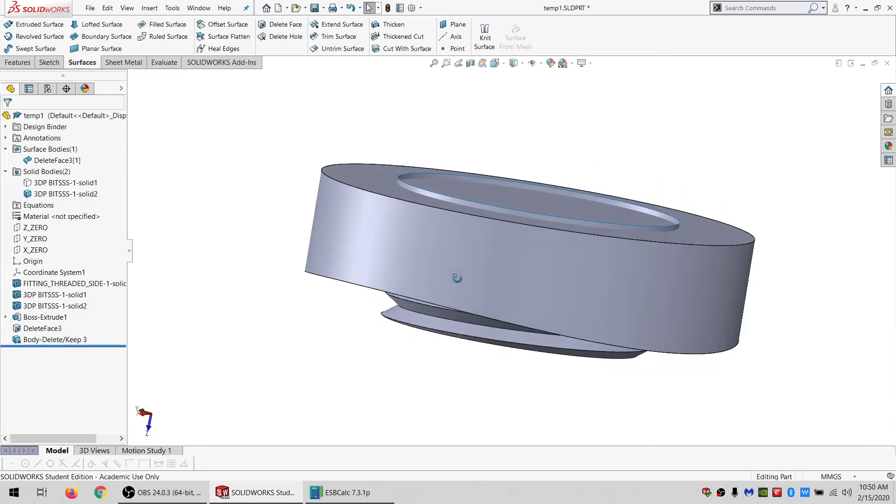
mouse_move(457, 278)
middle_mouse_down()
mouse_move(460, 234)
mouse_move(464, 296)
mouse_move(457, 268)
middle_mouse_up()
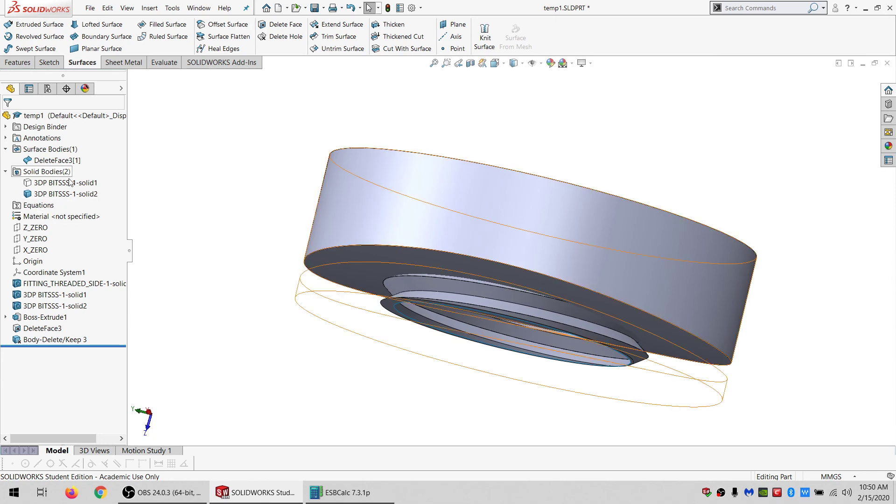
Split the washer solid body using the thread surface as the trim tool.
left_click(52, 160)
left_click(18, 62)
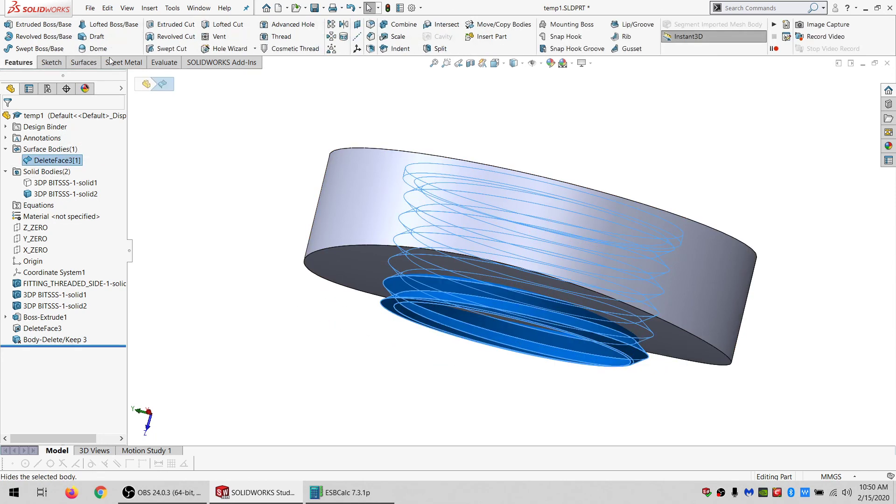
left_click(440, 48)
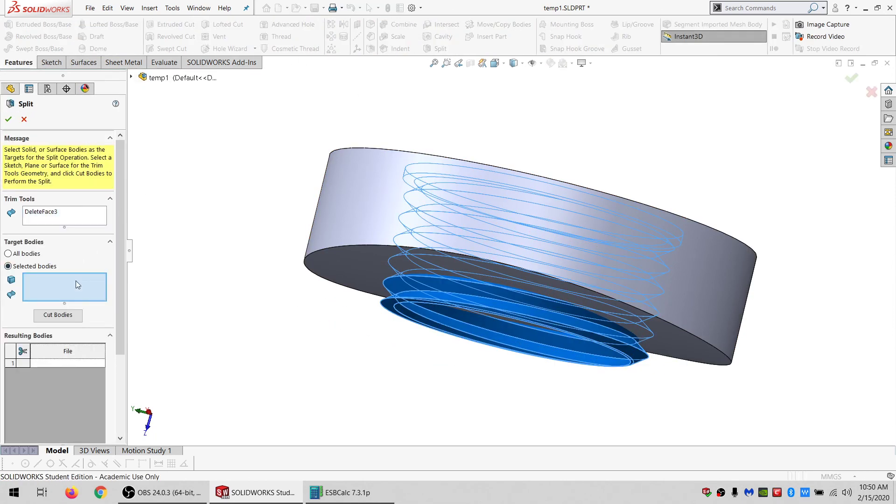
left_click(356, 213)
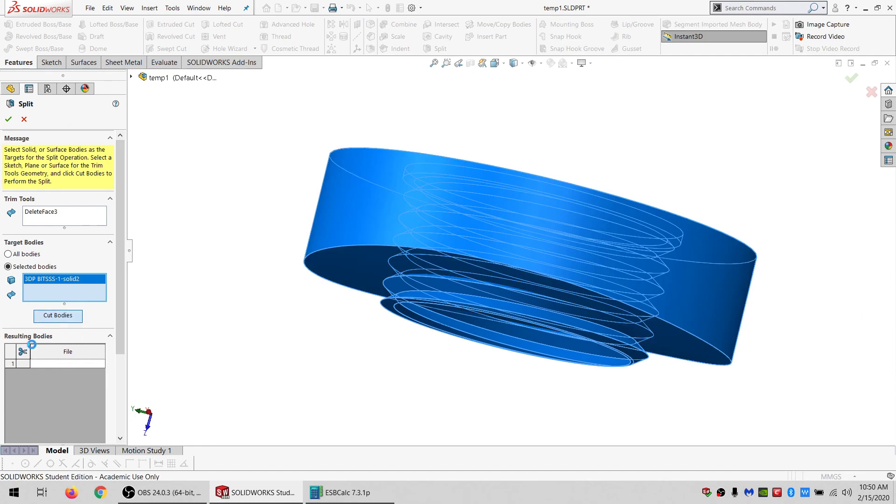
left_click(9, 119)
Delete the inner split body, keeping the threaded washer body, and orbit to check the threads.
left_click(46, 194)
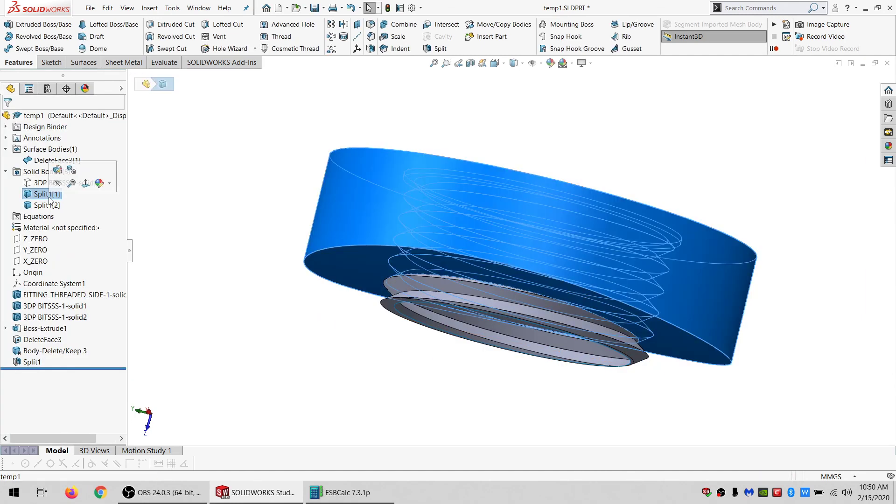
left_click(44, 205)
key("Delete")
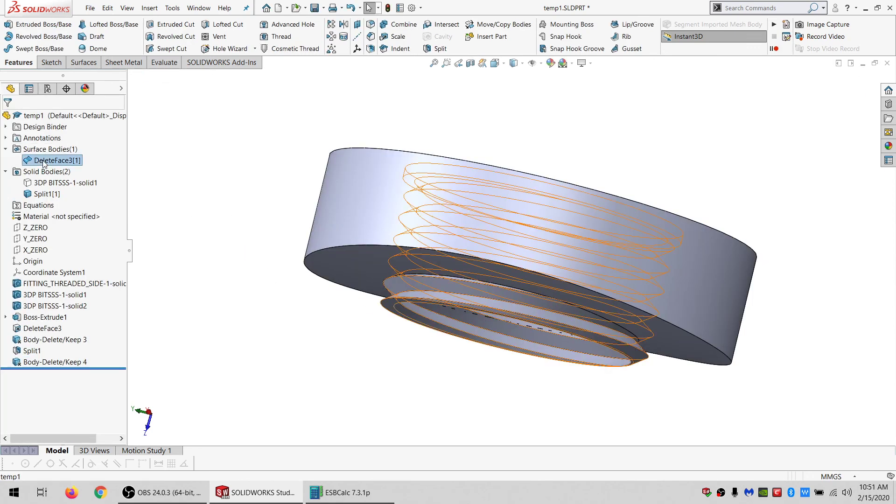
key("Return")
middle_click_drag(428, 218, 427, 114)
middle_click_drag(530, 260, 430, 279)
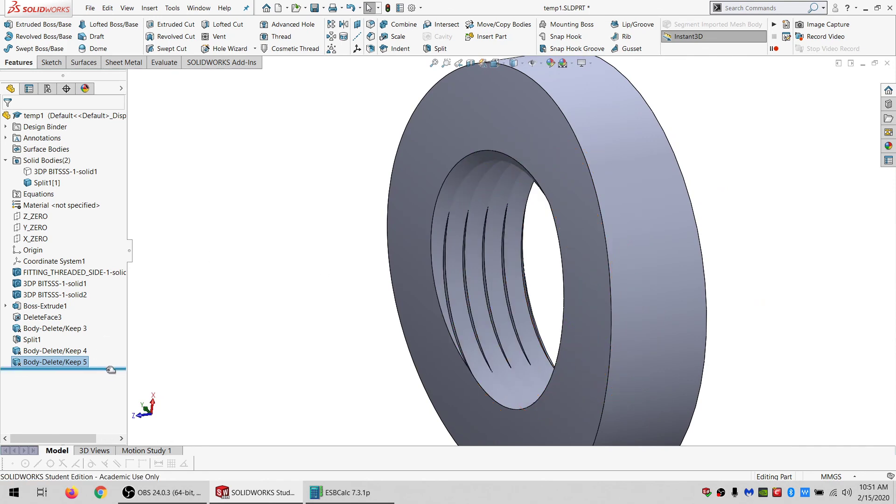
Roll back before the split and offset the thread surface by 0.175 mm.
left_click_drag(113, 370, 114, 344)
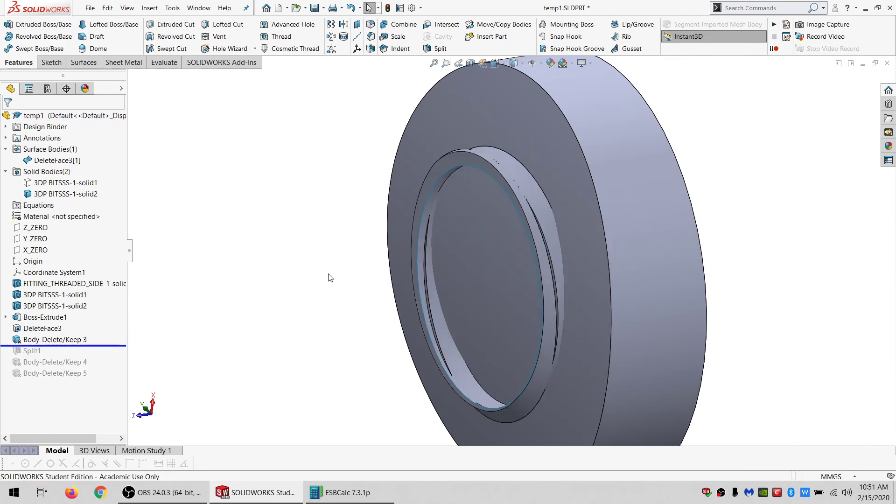
left_click(57, 160)
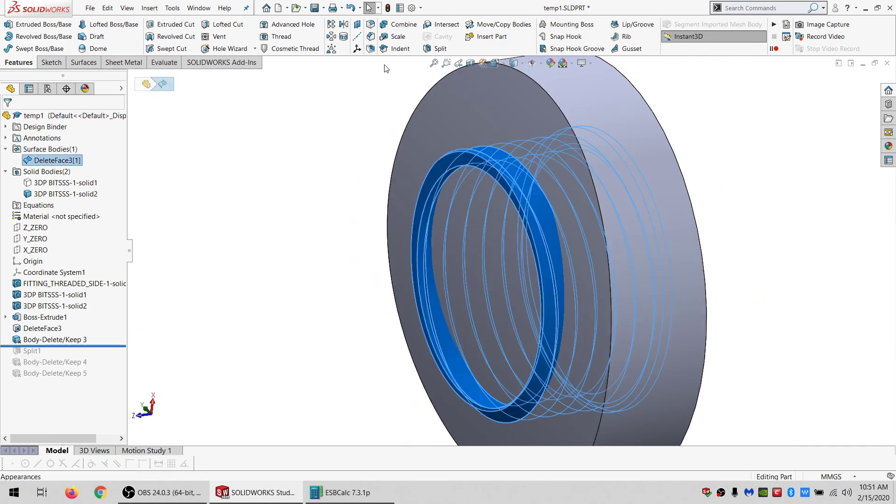
left_click(82, 62)
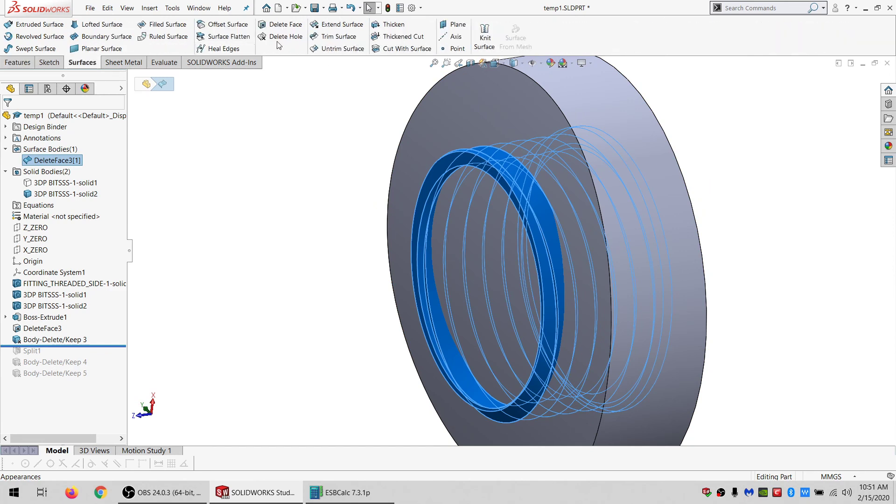
left_click(226, 24)
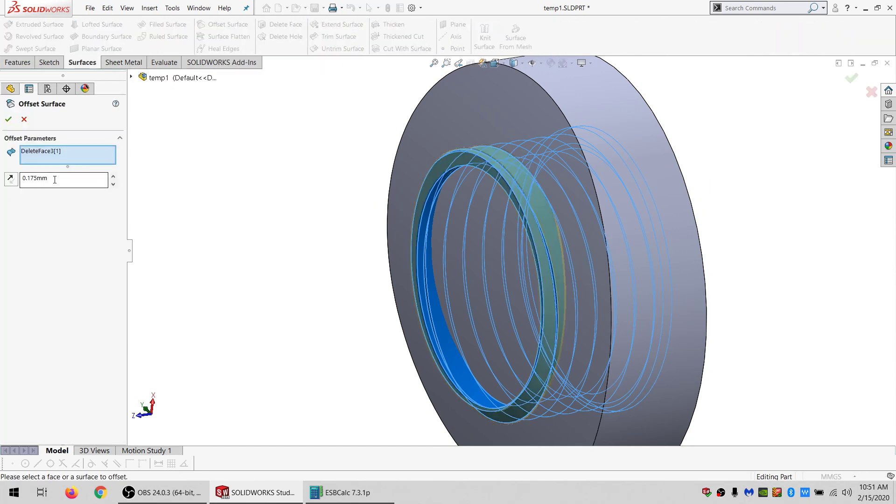
left_click(10, 119)
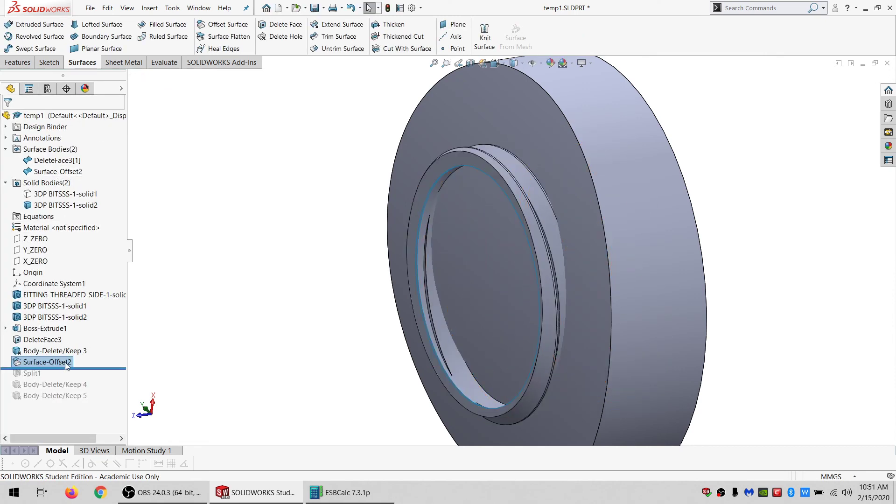
Roll forward and edit the Split feature to use the offset surface as the trim tool, keeping both resulting bodies.
left_click_drag(101, 367, 101, 373)
left_click(30, 373)
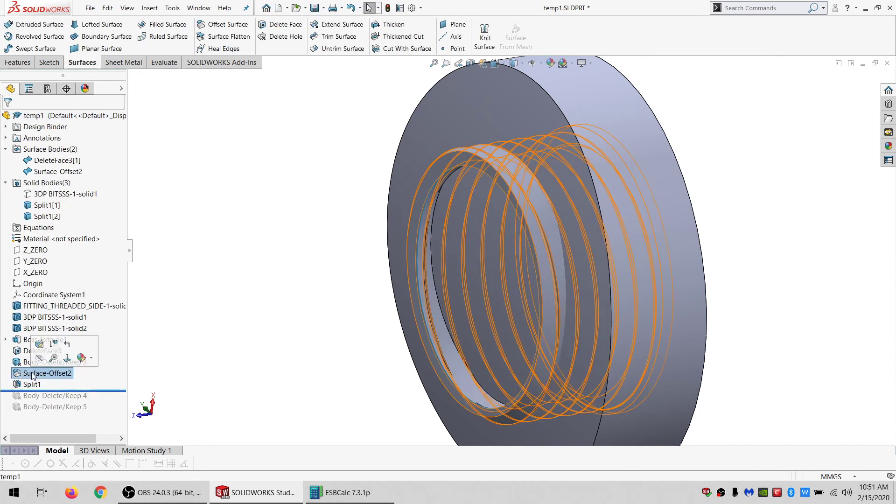
left_click(32, 383)
left_click(44, 350)
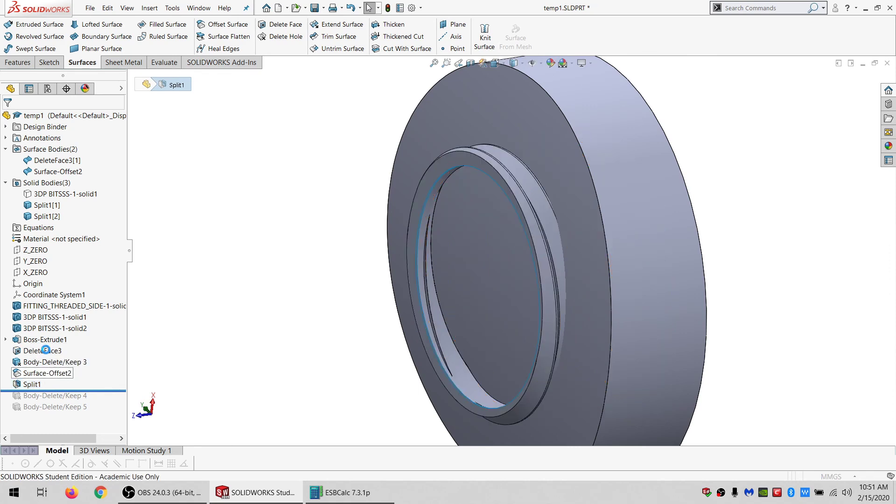
left_click(41, 204)
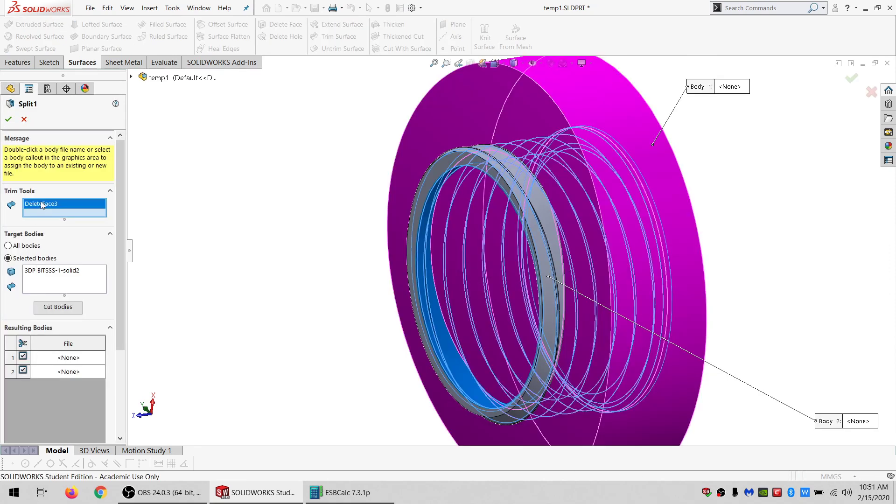
key("Delete")
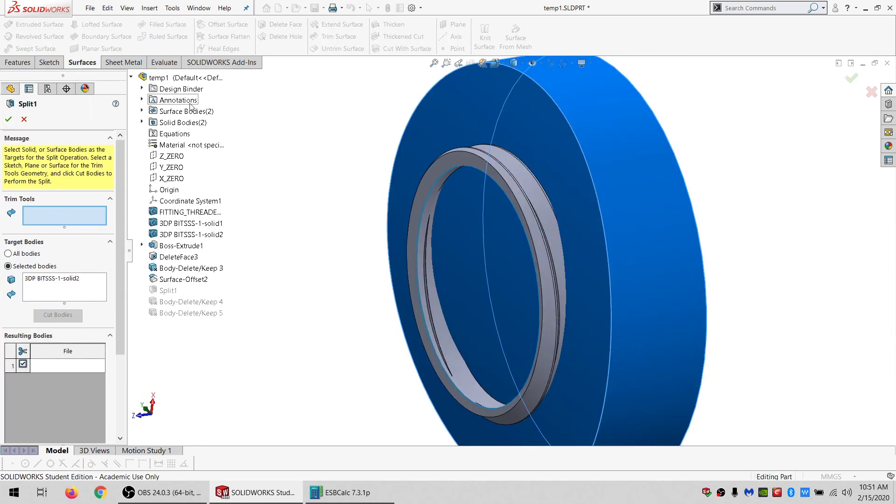
left_click(142, 110)
left_click(175, 134)
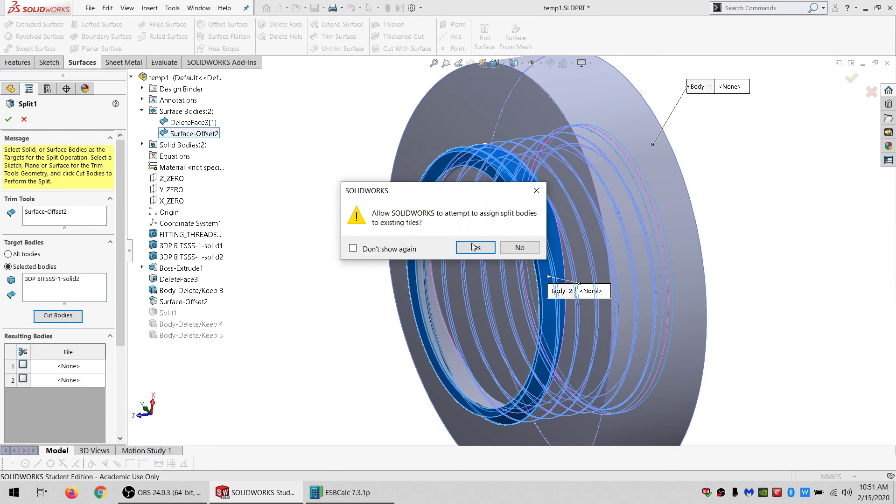
left_click(471, 249)
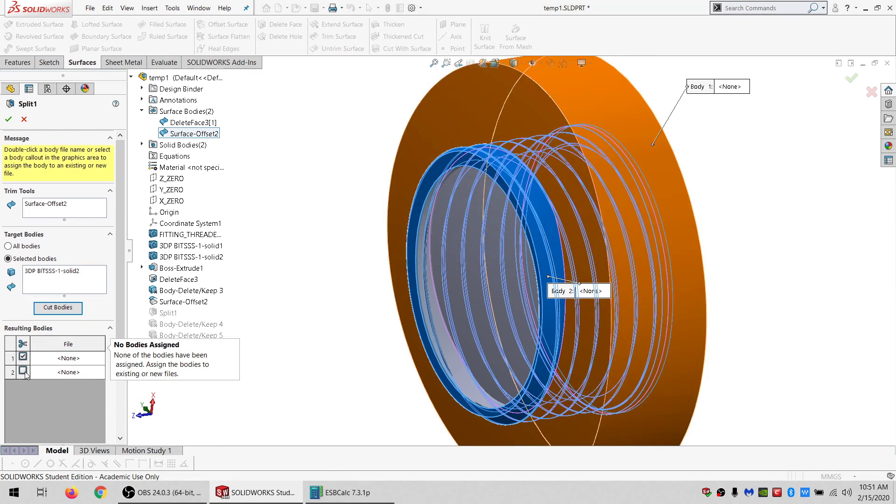
left_click(23, 371)
left_click(9, 119)
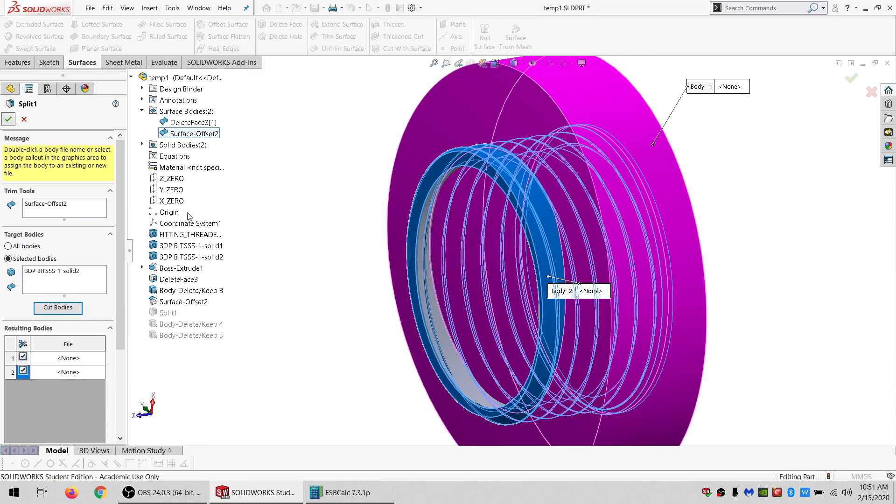
Delete both surface bodies and the inner split solid body, leaving the threaded washer.
left_click(61, 161)
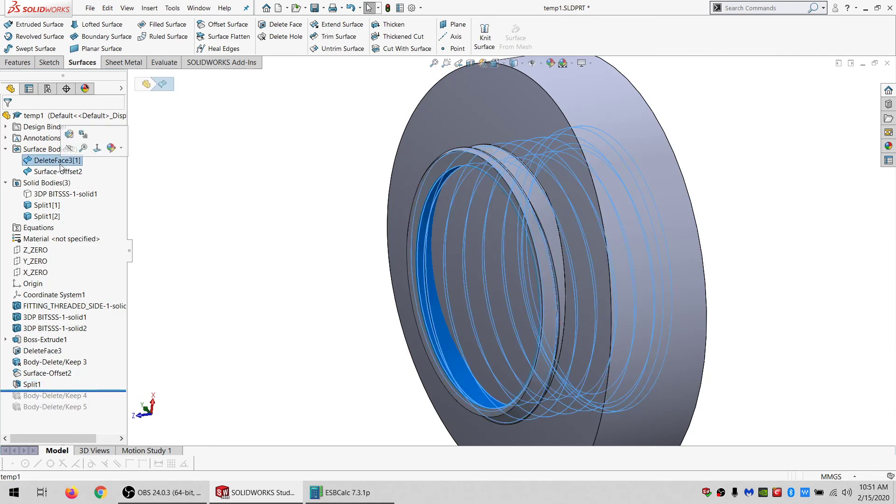
left_click(58, 172, "ctrl")
key("Delete")
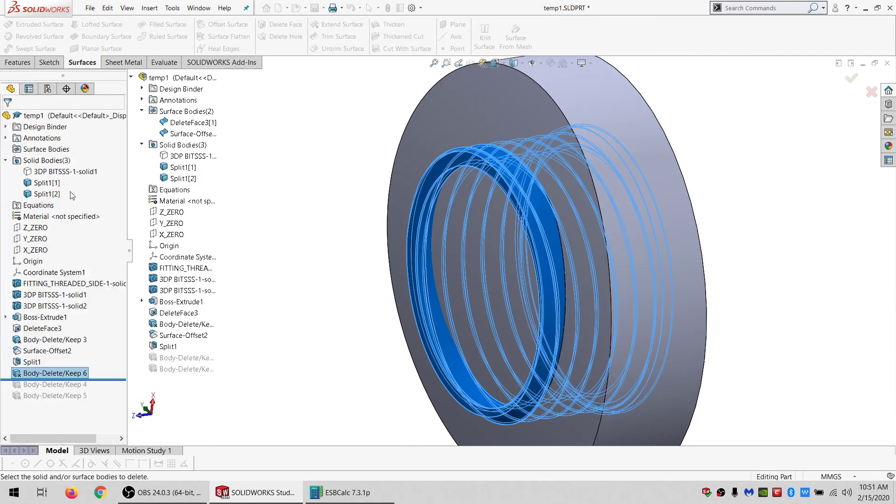
left_click(45, 194)
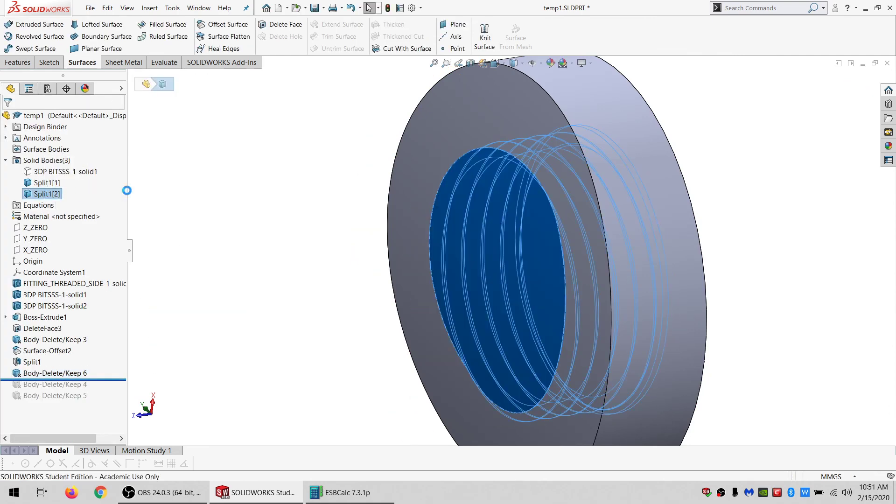
key("Delete")
key("Return")
Zoom and orbit around the washer to inspect its internal threads.
middle_click_drag(480, 359, 522, 325)
scroll(499, 236, "down", 5)
scroll(509, 235, "up", 10)
scroll(534, 272, "down", 8)
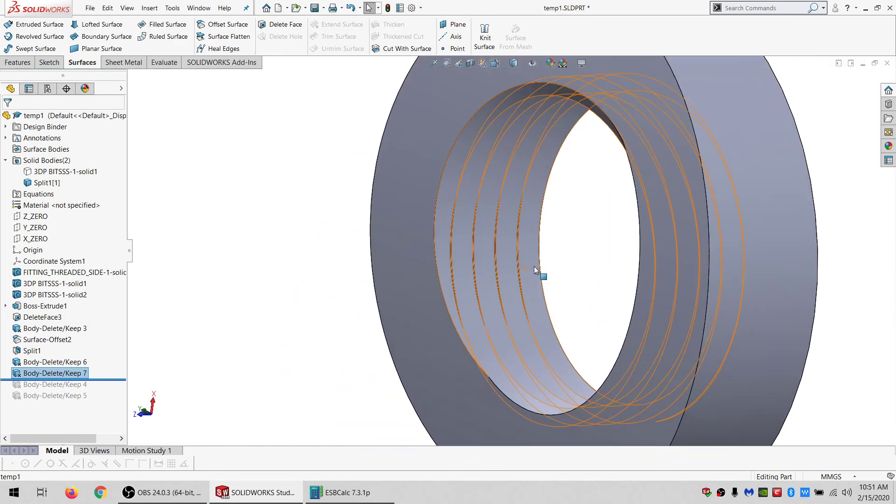
mouse_move(519, 263)
middle_mouse_down()
mouse_move(524, 286)
mouse_move(530, 254)
middle_mouse_up()
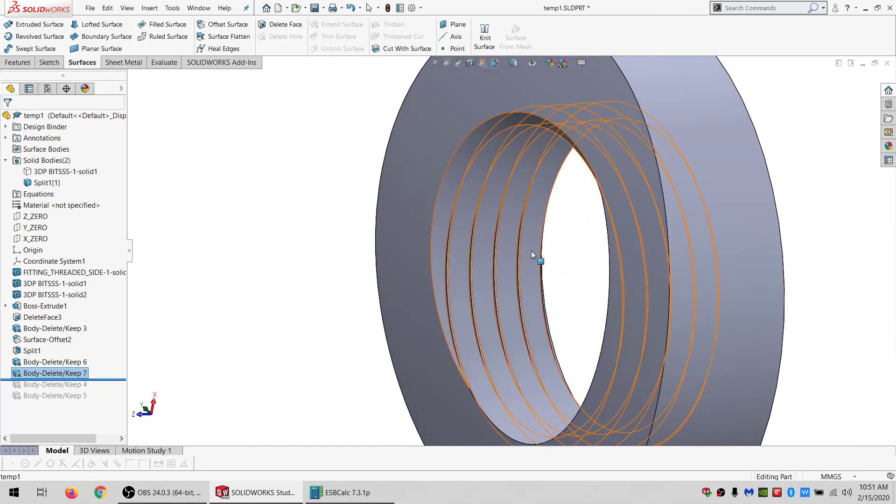
scroll(531, 250, "up", 3)
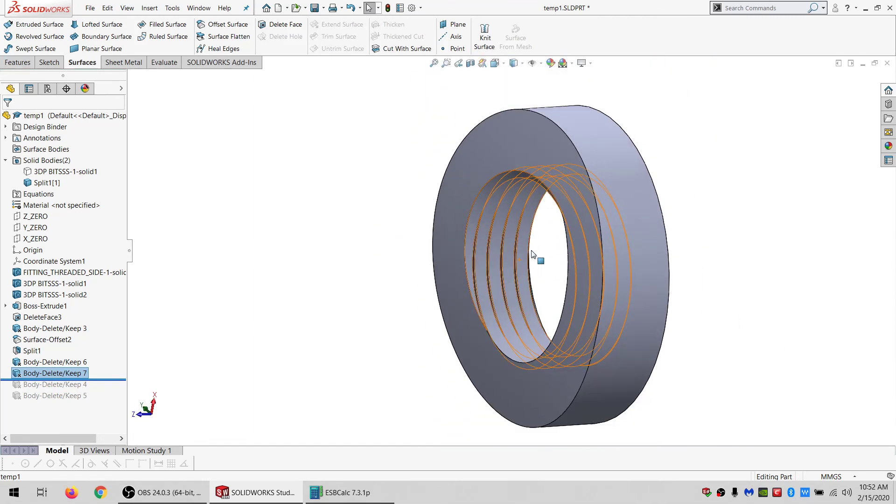
scroll(517, 270, "down", 3)
middle_click_drag(517, 270, 524, 216)
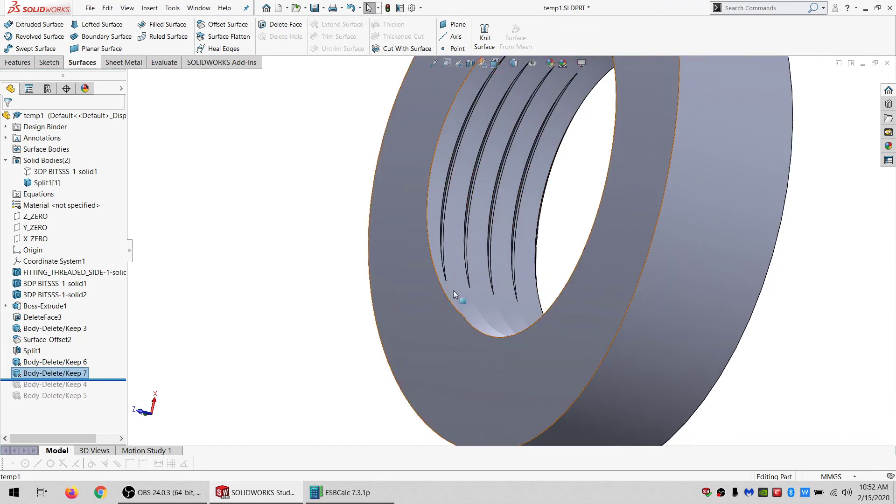
scroll(515, 242, "up", 4)
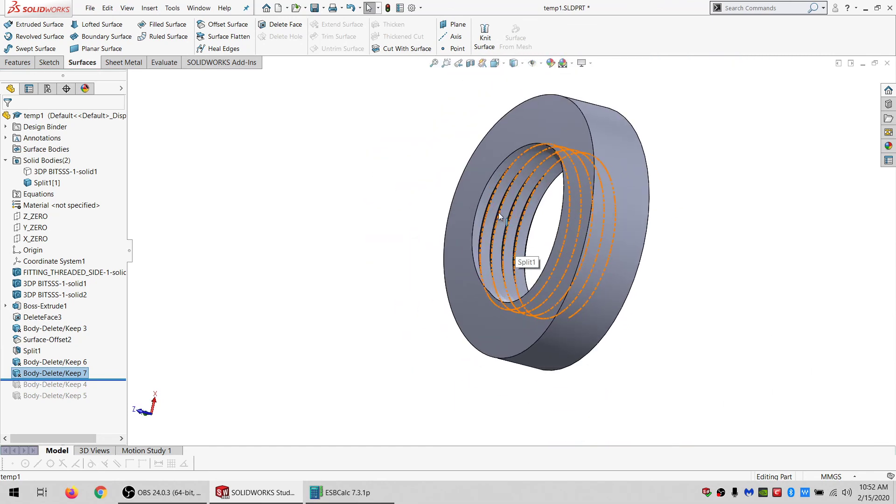
middle_click_drag(499, 212, 514, 224)
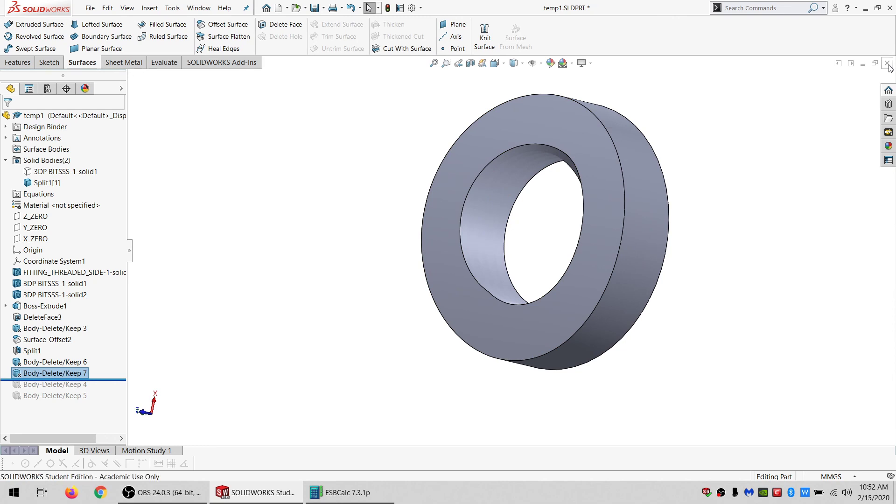
mouse_move(523, 139)
middle_mouse_down()
mouse_move(530, 66)
mouse_move(511, 131)
middle_mouse_up()
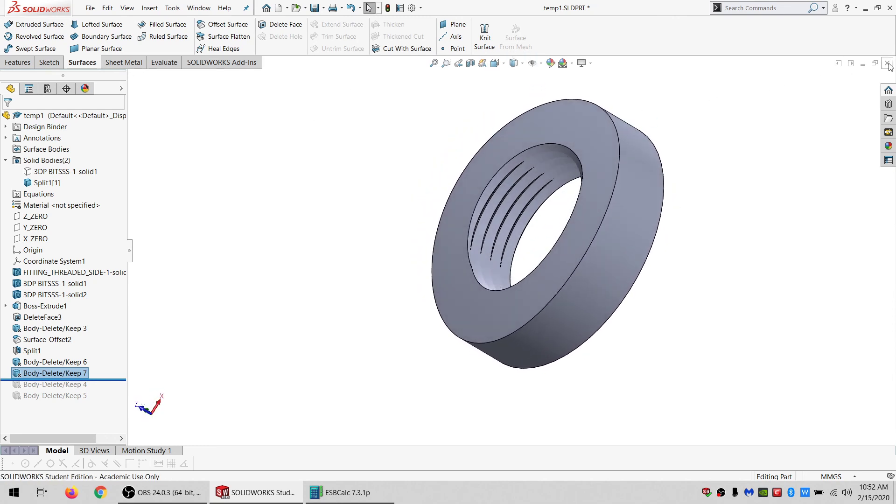
Close the in-context part without saving changes.
left_click(886, 64)
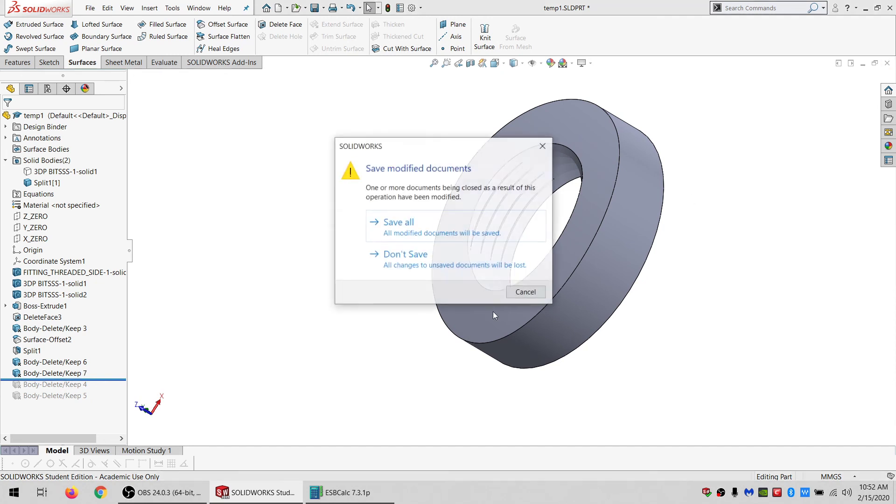
left_click(447, 262)
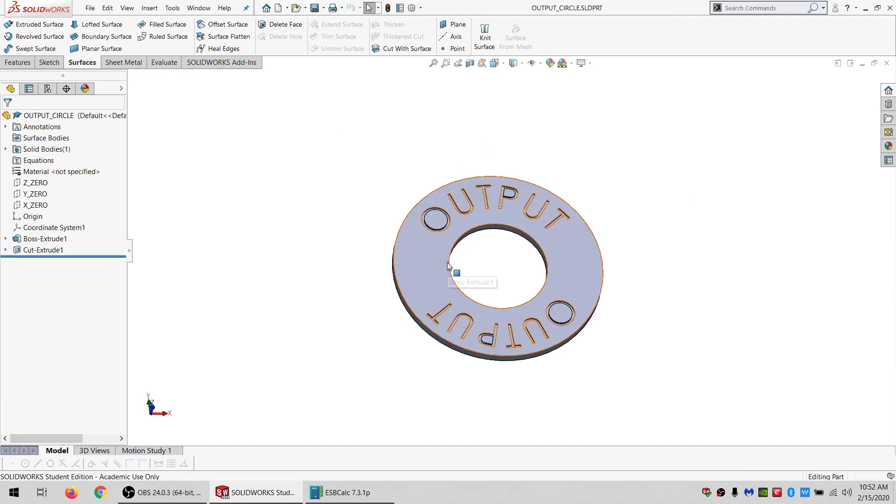
Examine the OUTPUT_CIRCLE part's base extrude and text cut features and their dimensions.
scroll(529, 226, "up", 2)
middle_click_drag(529, 224, 548, 256)
scroll(548, 256, "down", 2)
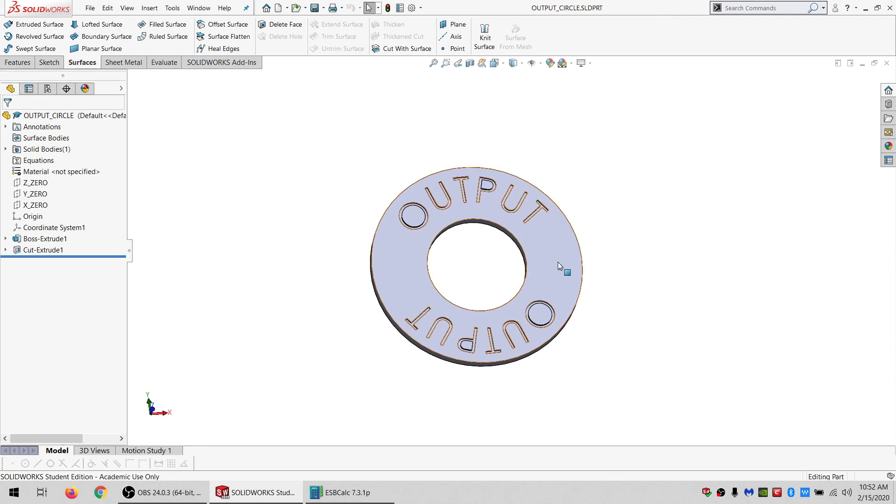
middle_click_drag(558, 262, 459, 347)
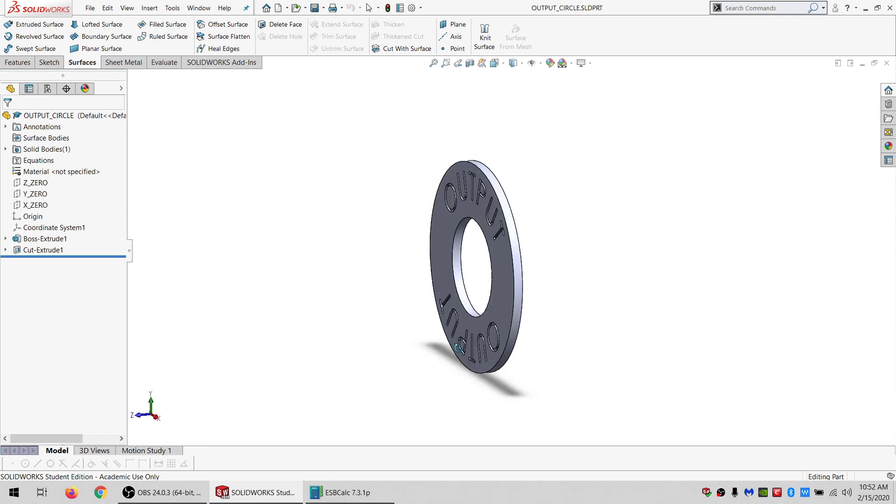
key("ctrl+1")
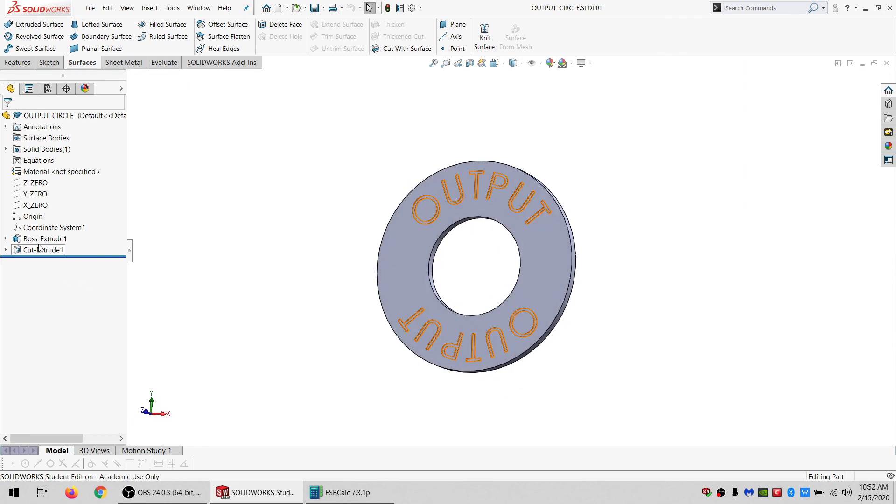
left_click(40, 239)
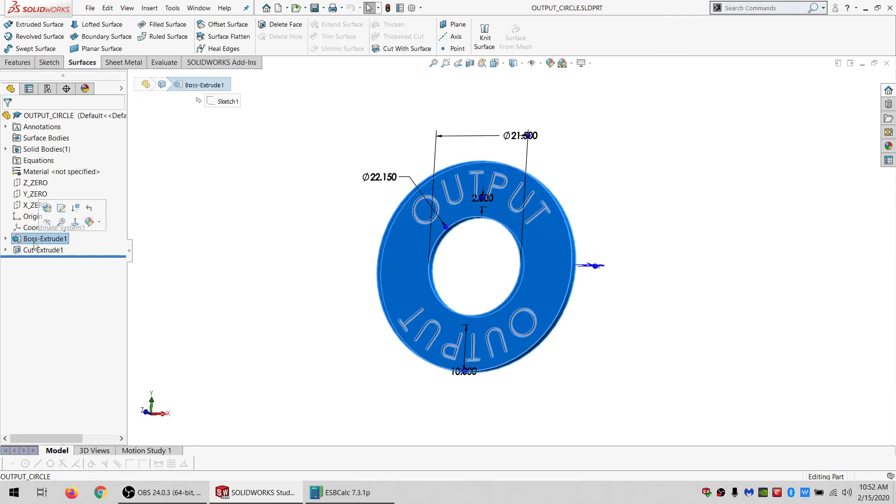
left_click(32, 251)
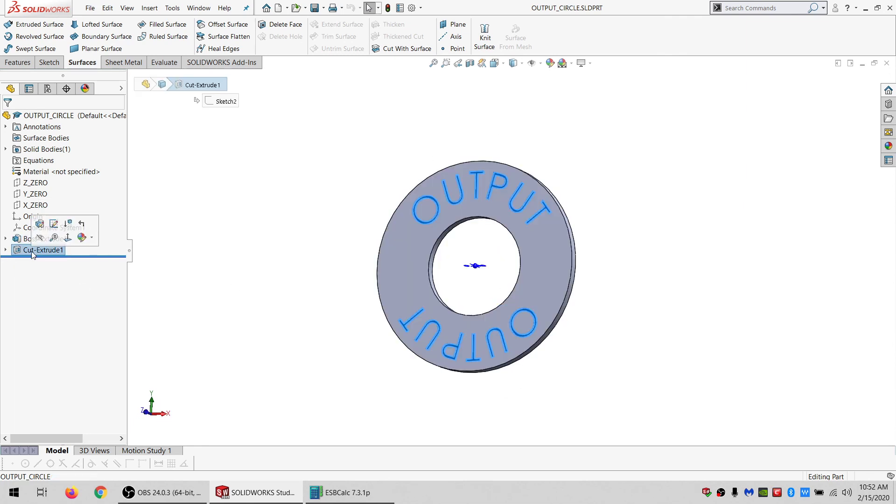
Open the OUTPUT_CIRCLE text cut's sketch, review its sketch text settings, and exit the sketch without changes.
left_click(54, 223)
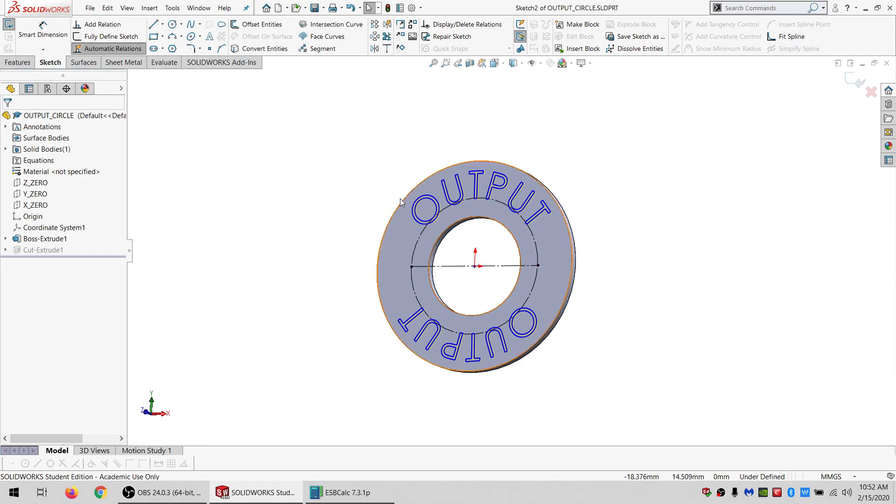
scroll(434, 202, "down", 3)
mouse_move(434, 202)
middle_mouse_down()
mouse_move(442, 223)
mouse_move(443, 212)
middle_mouse_up()
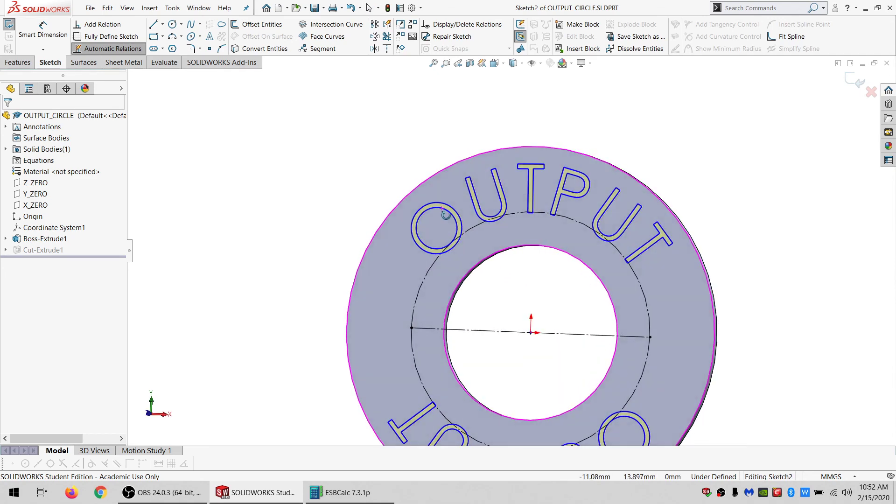
scroll(455, 263, "up", 3)
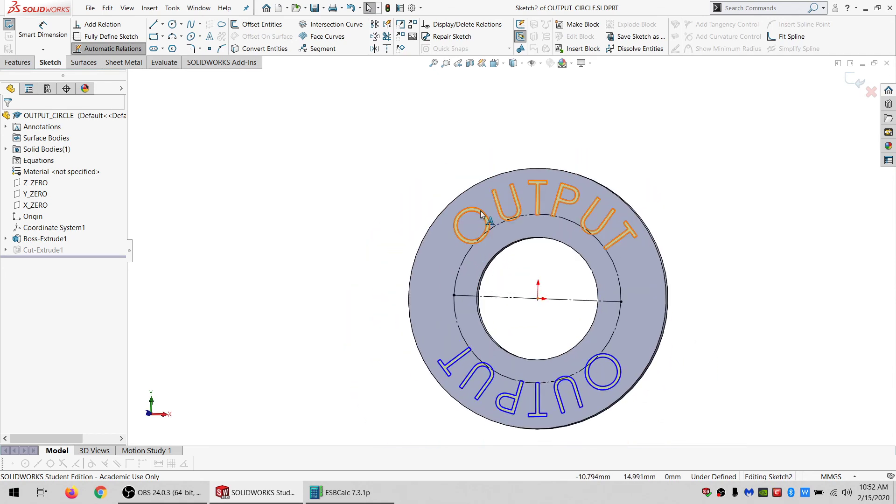
double_click(578, 399)
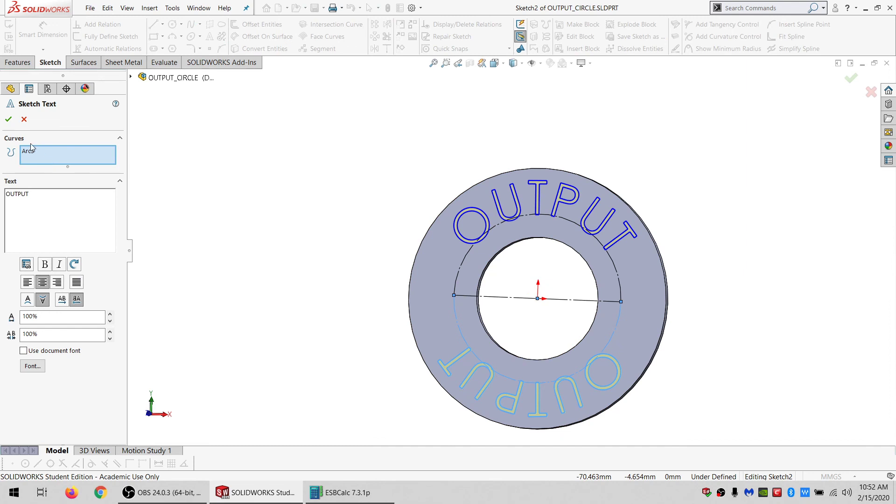
left_click(9, 119)
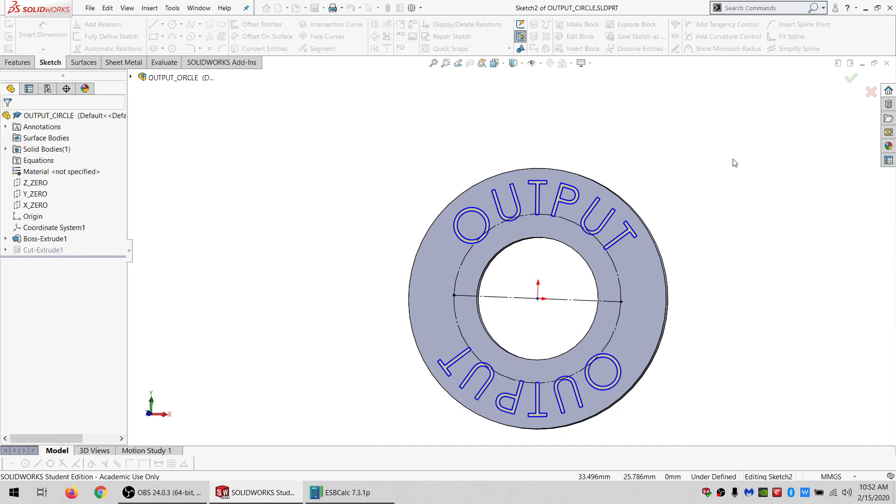
left_click(871, 92)
left_click(463, 252)
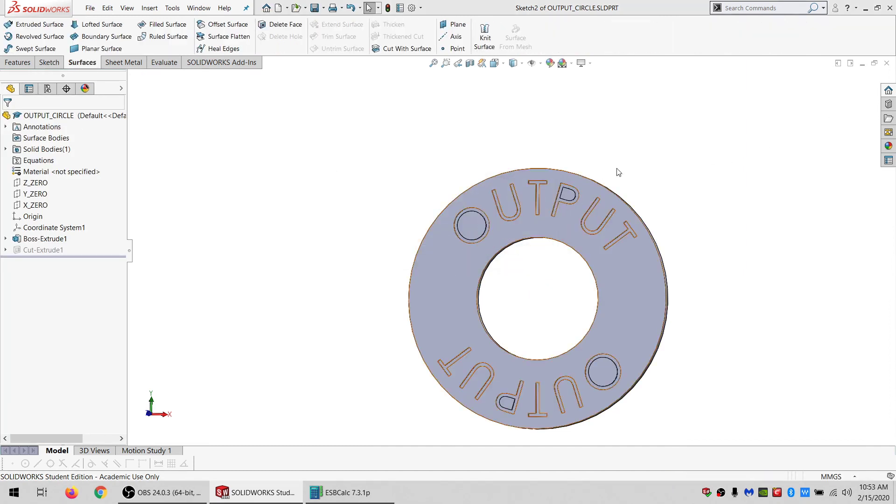
Switch to the INPUT_CIRCLE part window among the open documents.
key("ctrl+Tab")
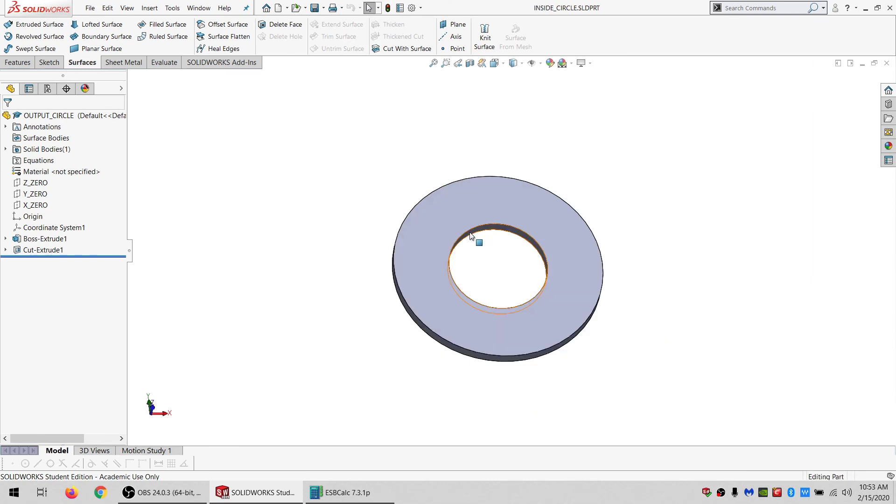
left_click(198, 8)
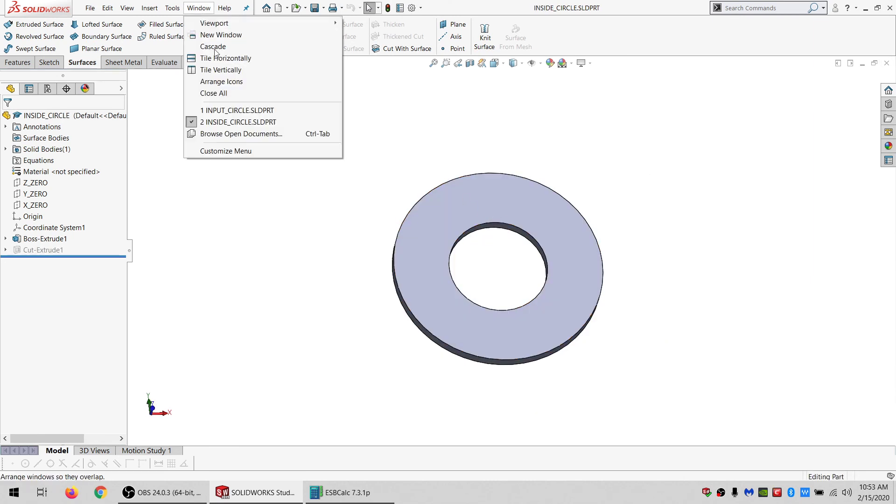
left_click(225, 113)
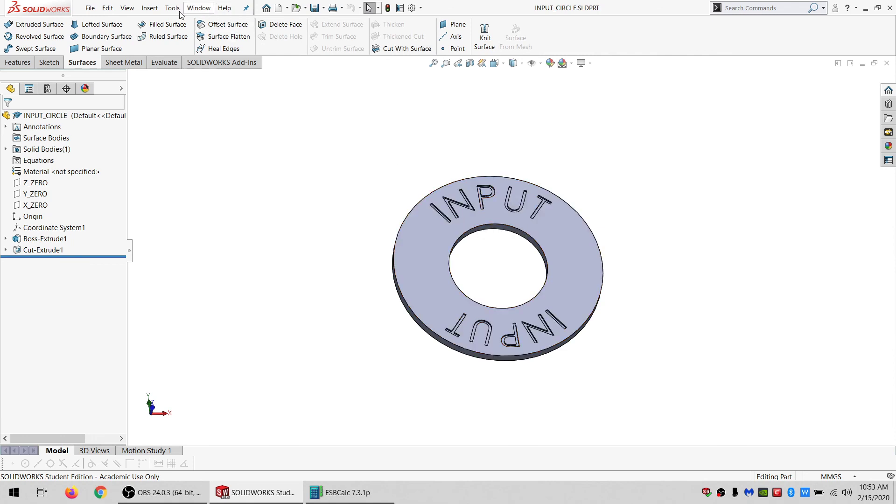
left_click(322, 8)
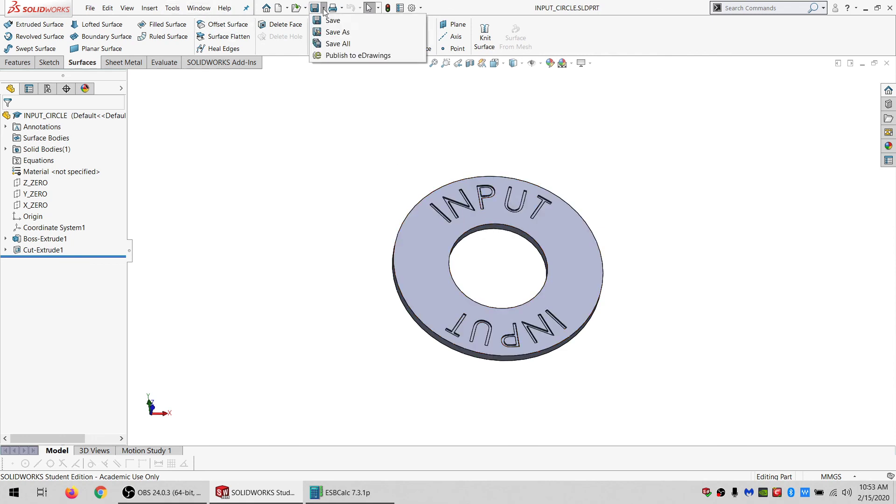
left_click(329, 32)
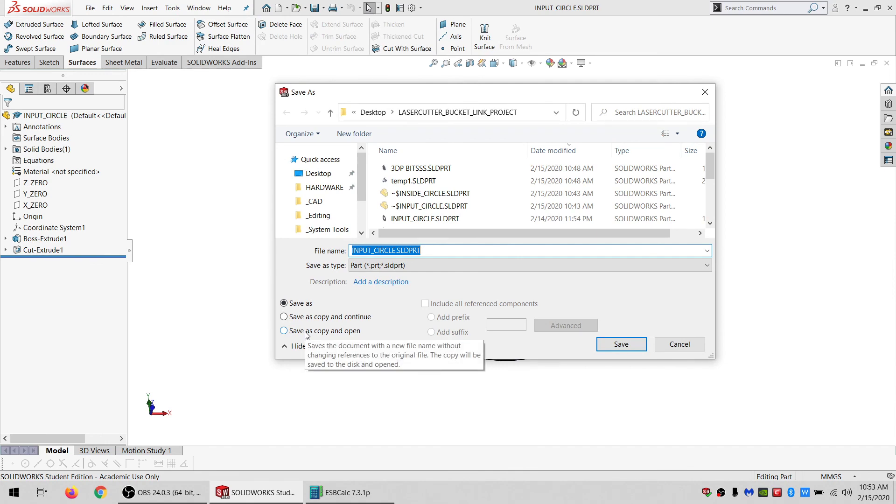
left_click(679, 344)
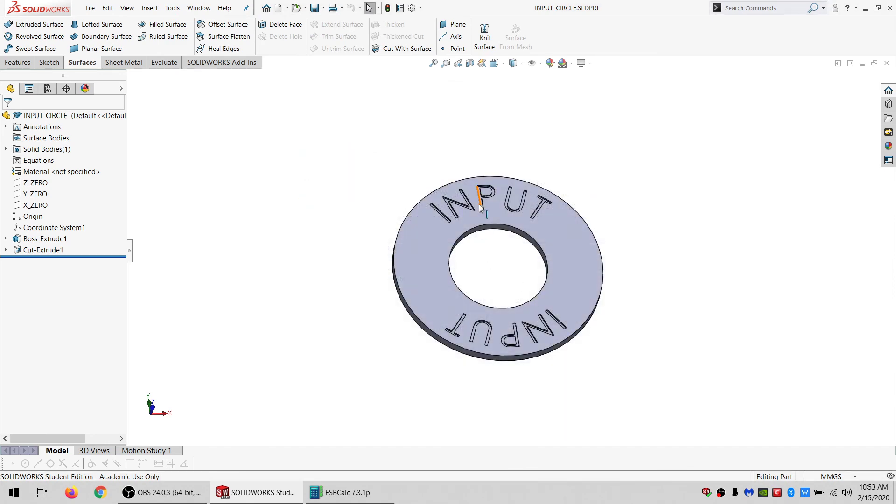
Orbit the INPUT_CIRCLE washer and close its document window.
middle_click_drag(480, 208, 476, 236)
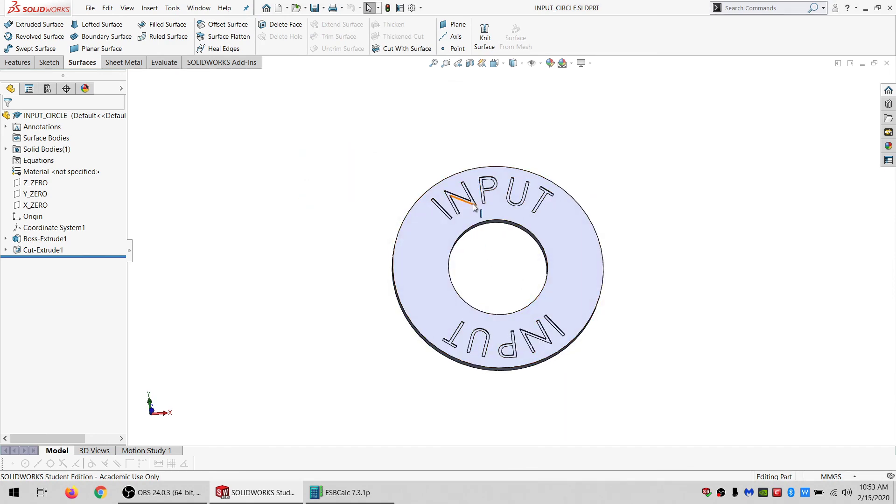
left_click(886, 63)
Orbit around the INSIDE_CIRCLE washer, select its Cut-Extrude1 feature, then close the part.
middle_click_drag(544, 223, 606, 213)
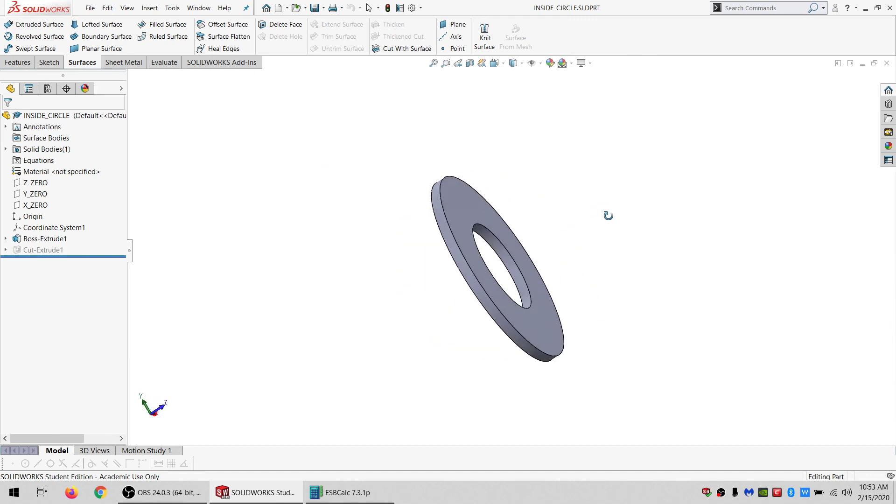
left_click(36, 251)
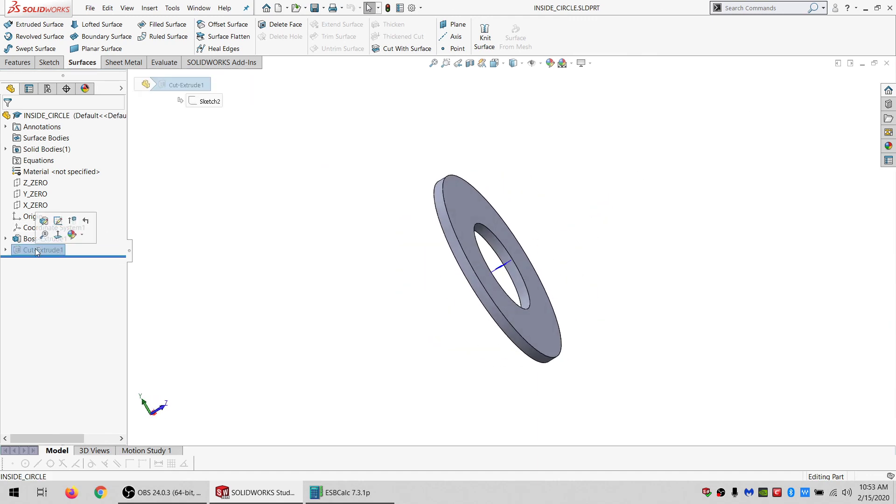
middle_click_drag(469, 224, 542, 178)
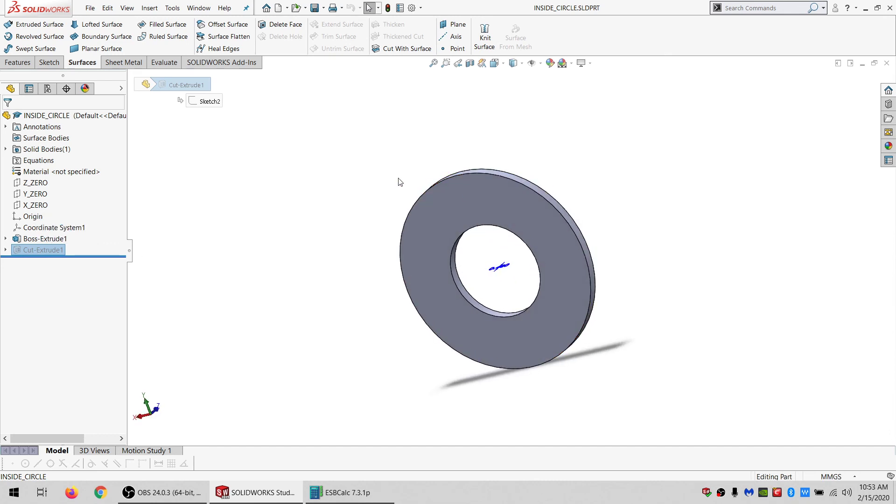
left_click(362, 162)
middle_click_drag(512, 215, 413, 336)
left_click(887, 63)
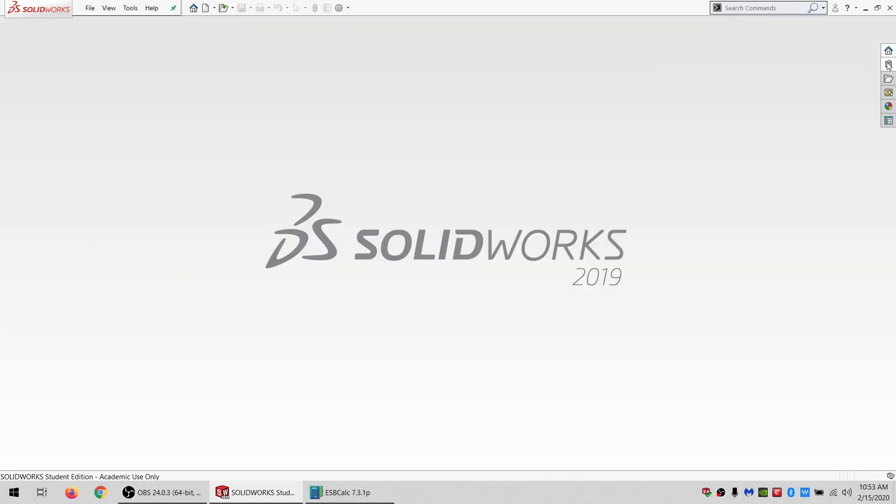
mouse_move(238, 495)
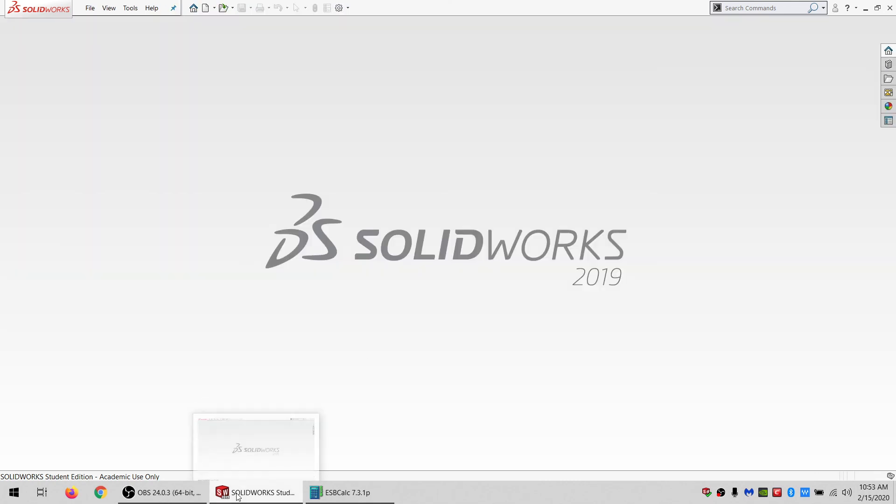